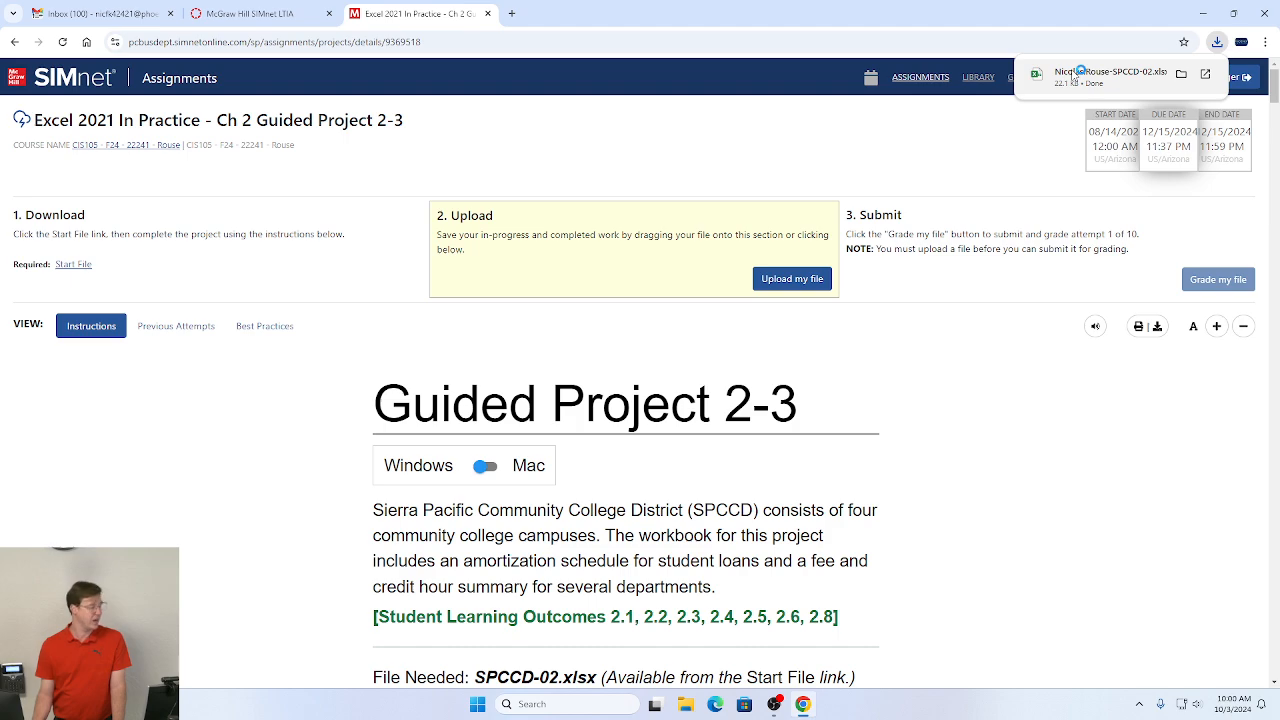
Step: Open the downloaded SPCCD-02 start workbook and enable editing
click(1100, 75)
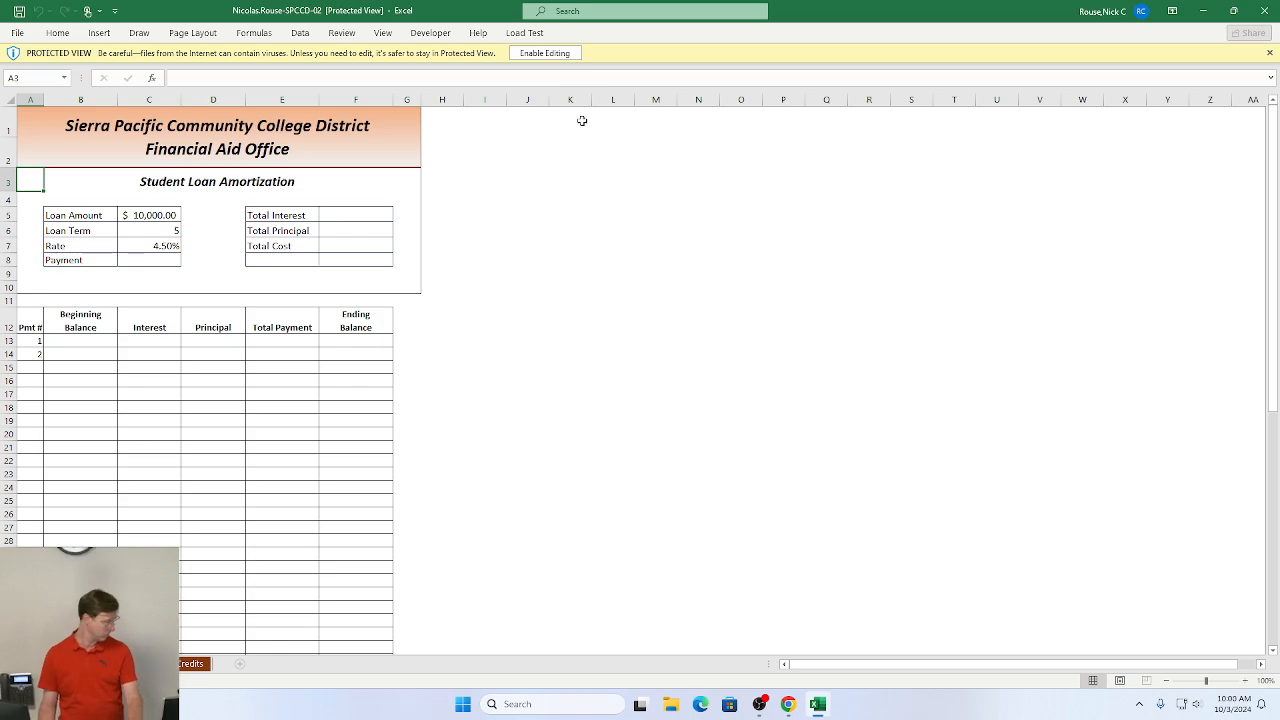
click(557, 57)
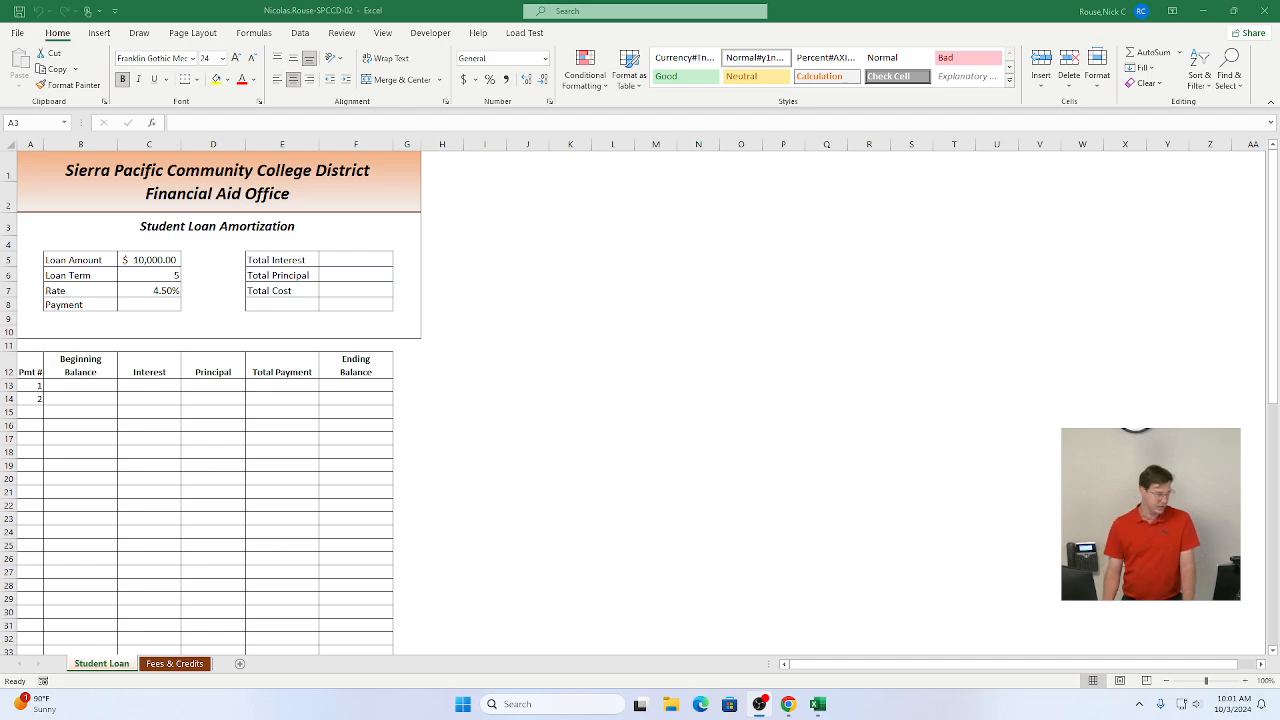
click(370, 8)
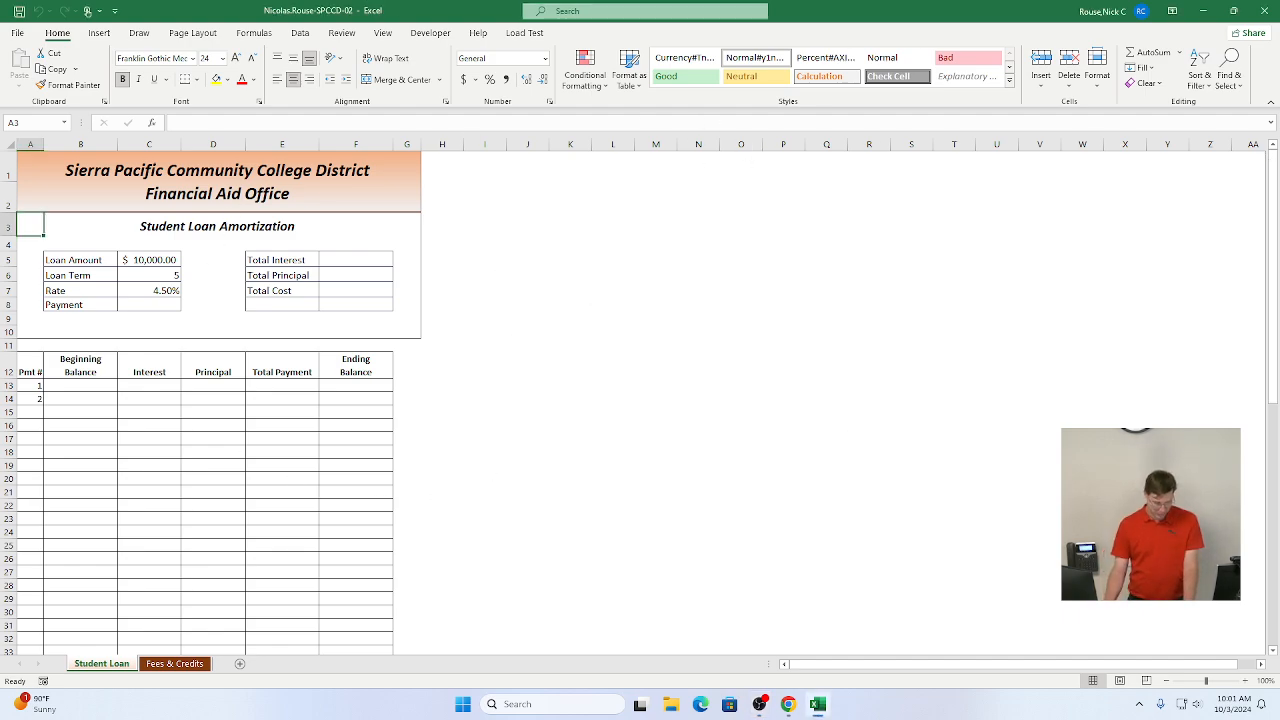
Step: Zoom in on the worksheet and inspect the loan amount, term and rate input cells
click(1245, 682)
click(1245, 683)
click(1245, 683)
click(1245, 683)
click(1245, 683)
scroll(696, 579, up, 1)
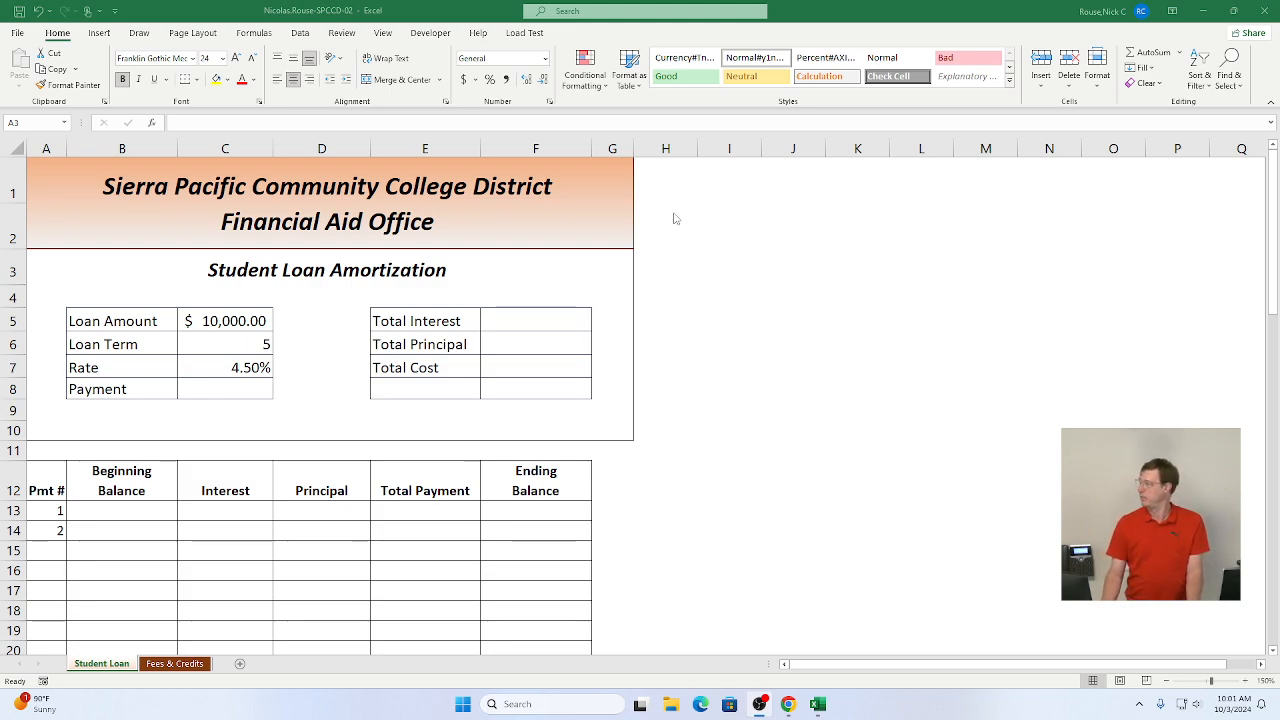
click(221, 330)
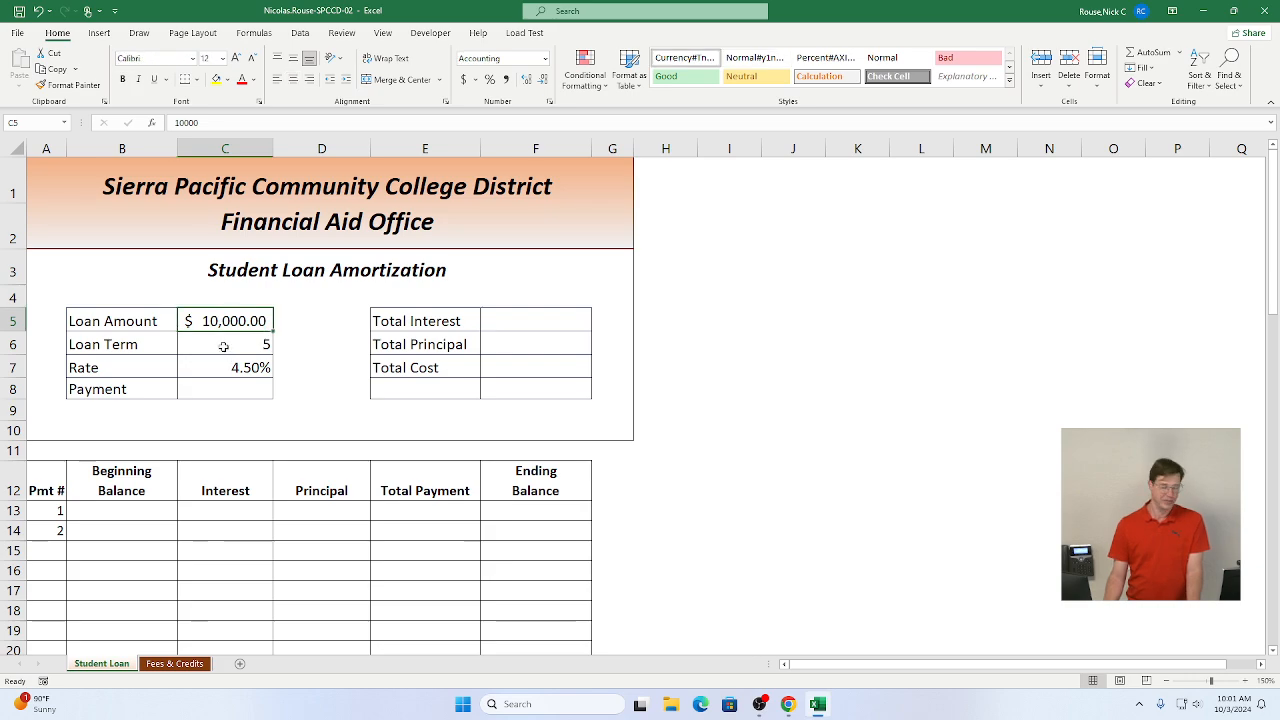
click(222, 344)
click(221, 377)
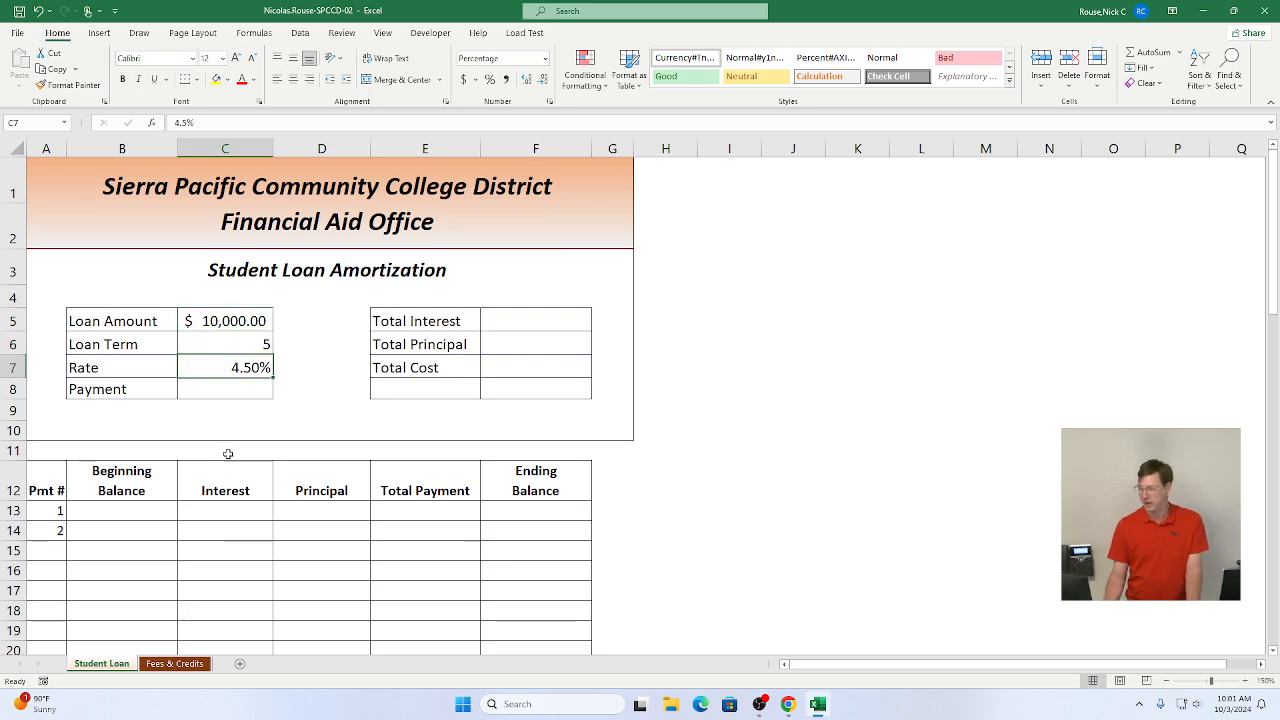
click(208, 326)
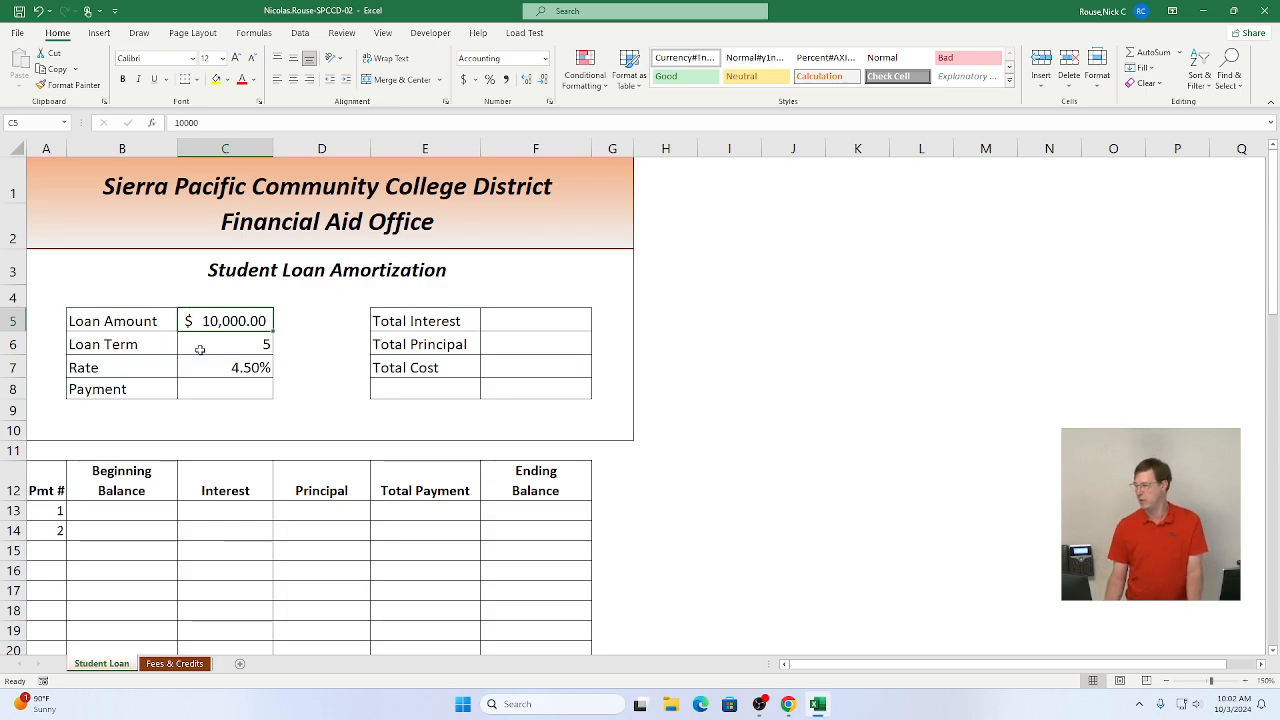
Step: Switch to the assignment instructions and mark step 1 as complete
key(alt+Tab)
key(alt+Tab)
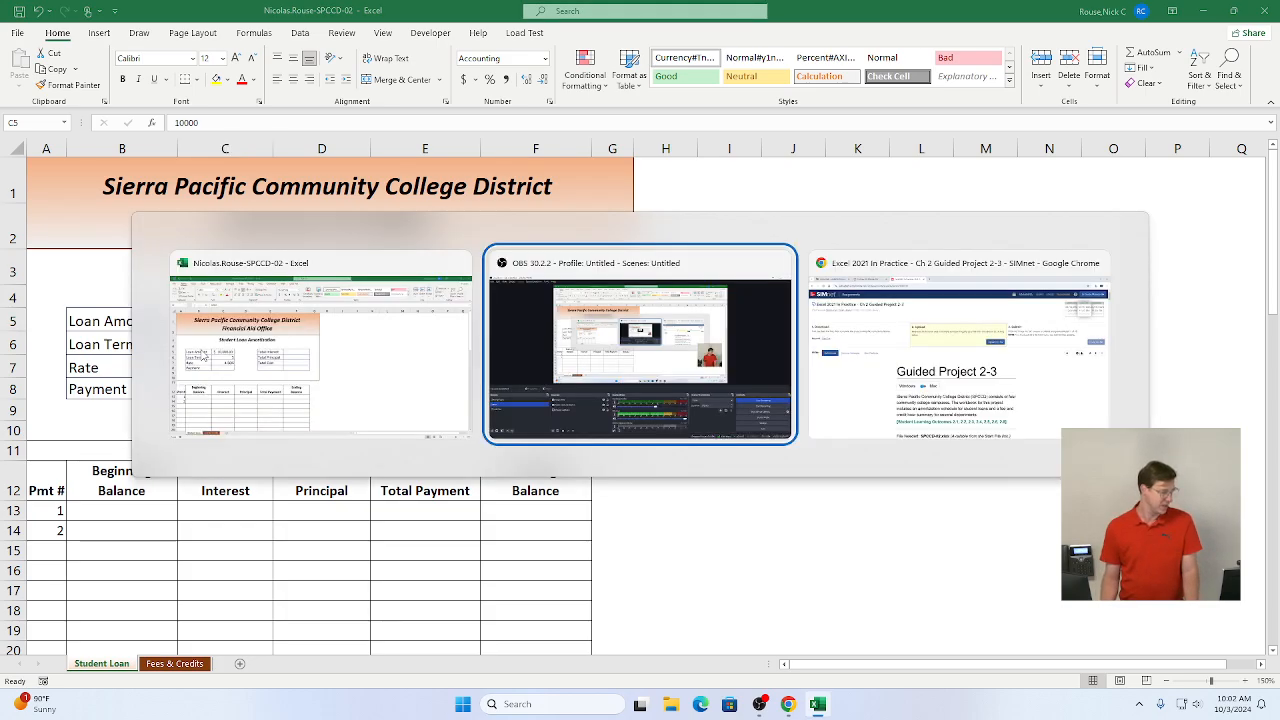
scroll(213, 461, down, 3)
scroll(213, 461, down, 5)
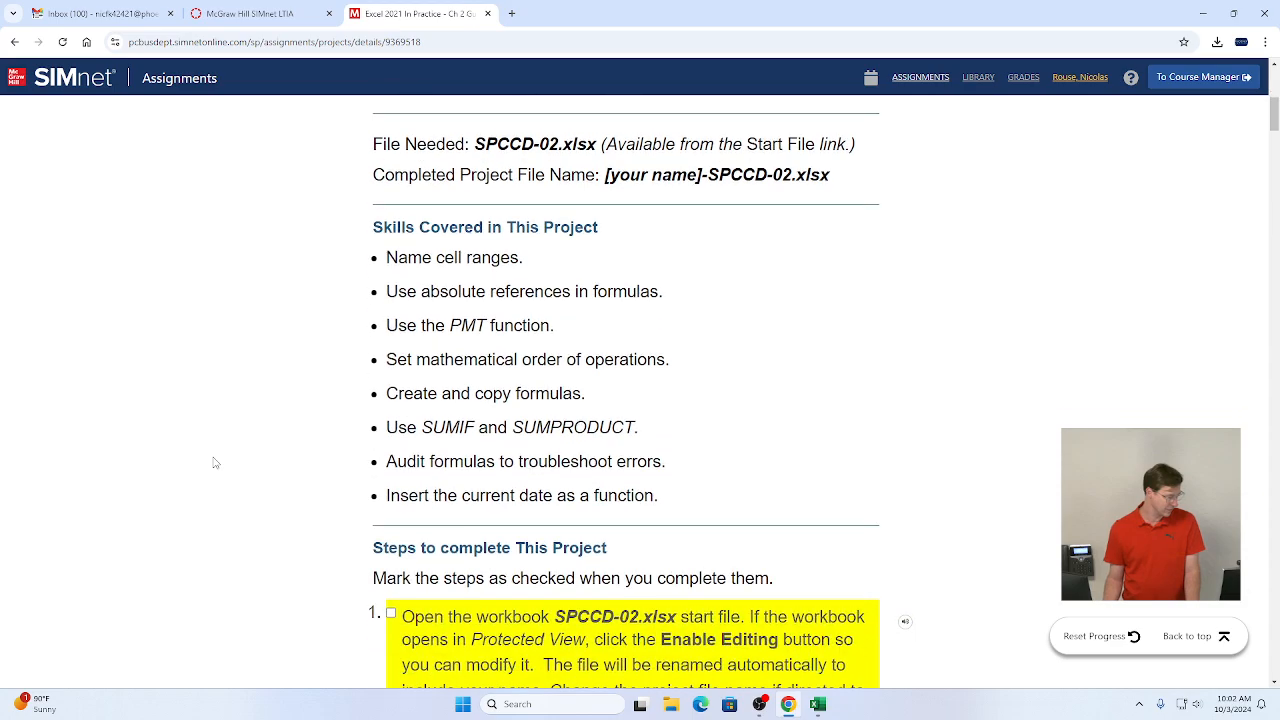
scroll(217, 462, down, 2)
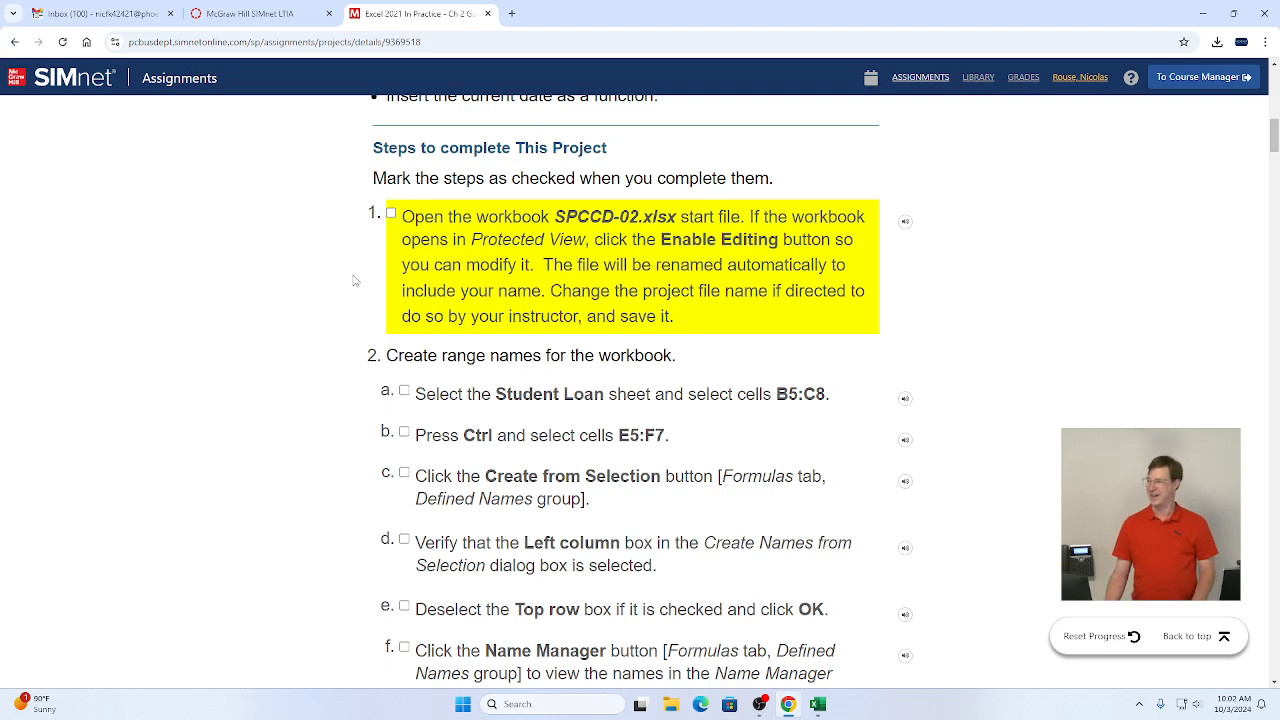
click(391, 213)
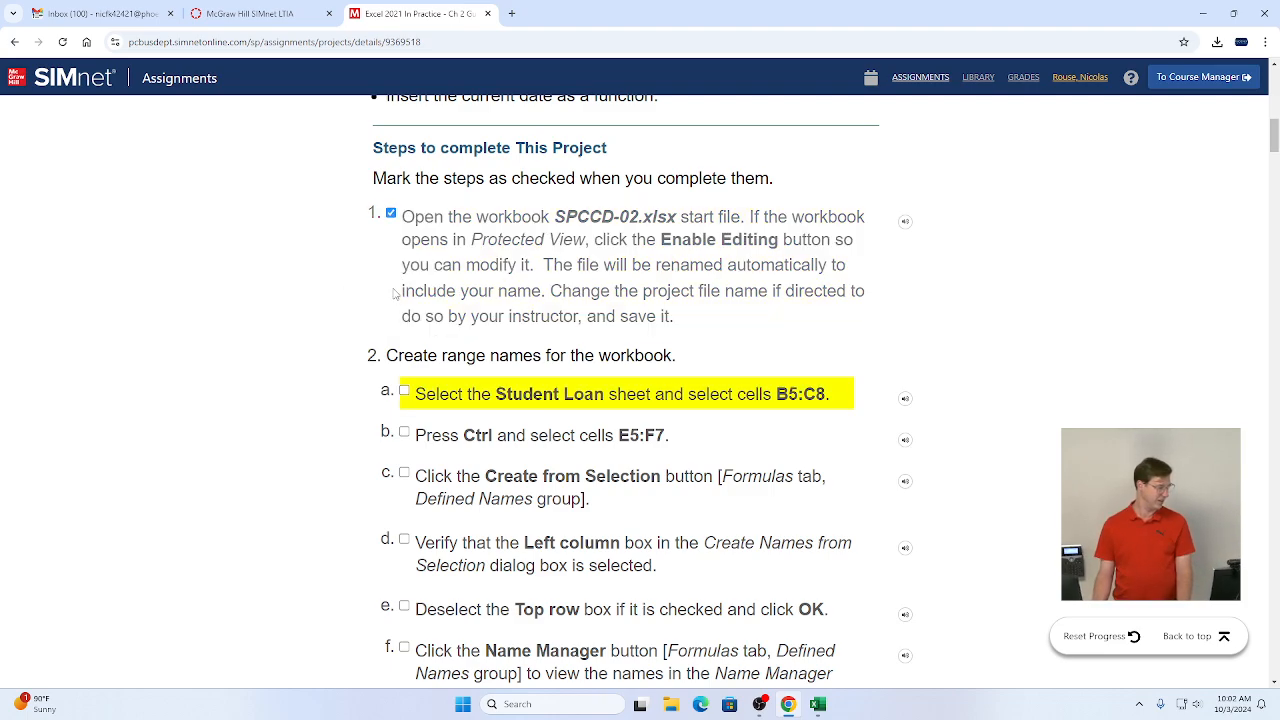
Step: Return to the workbook and select cells B5:C8 together with E5:F7
scroll(392, 323, down, 2)
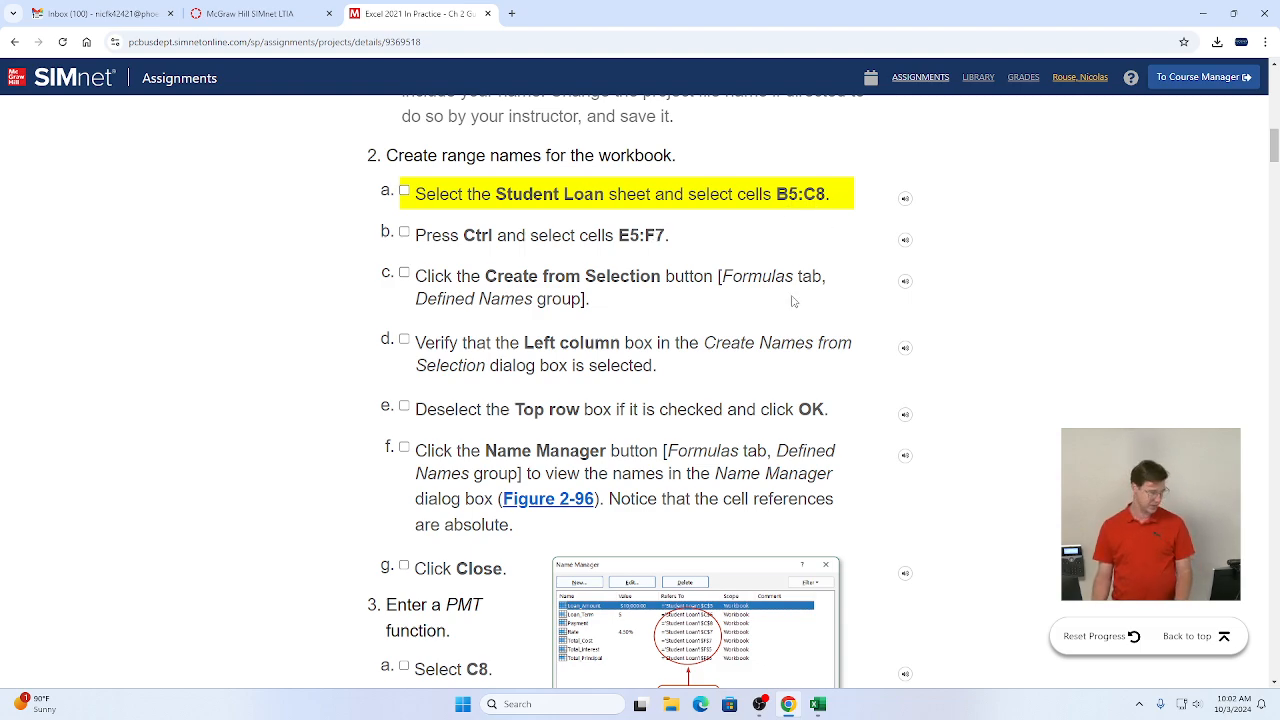
key(alt+Tab)
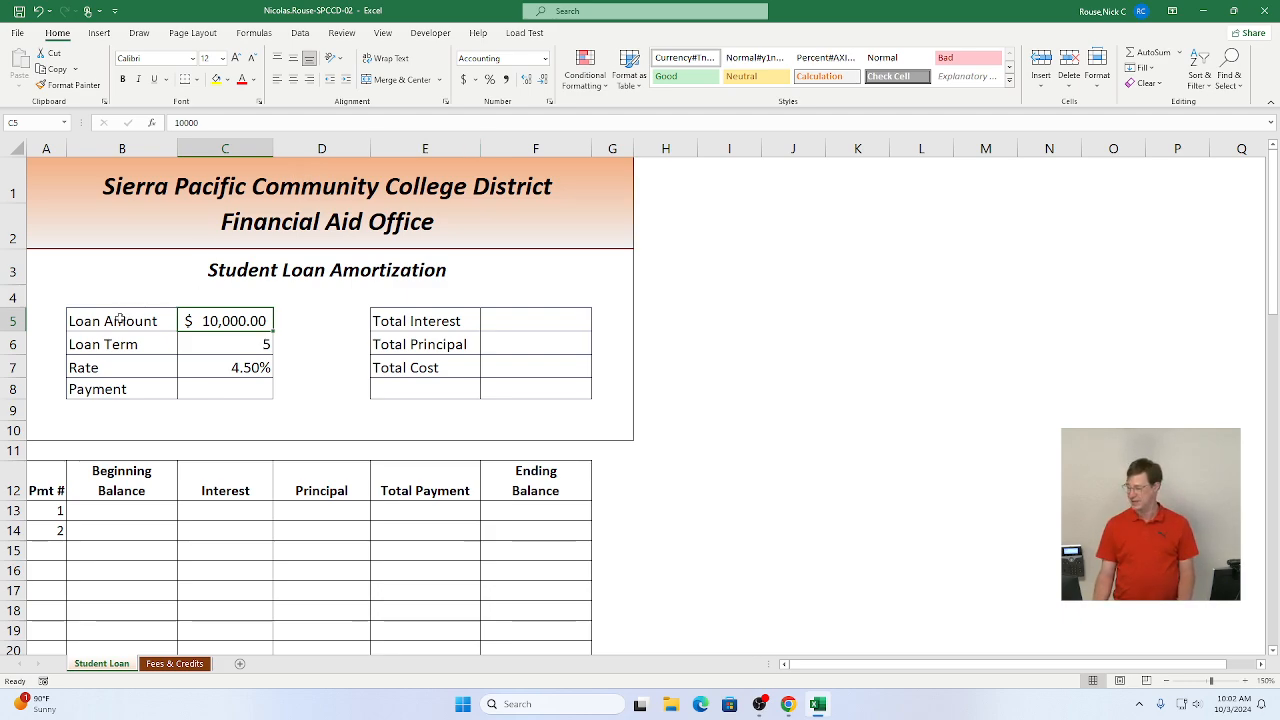
drag(118, 320, 206, 388)
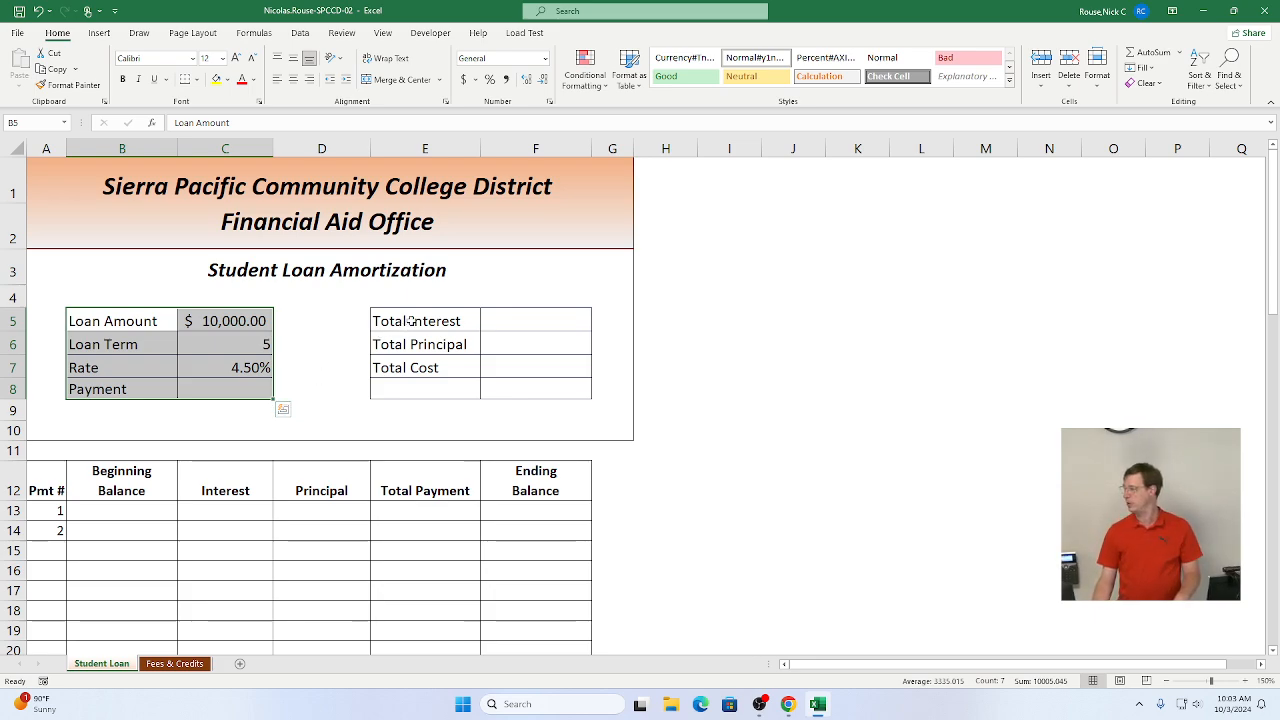
drag(410, 321, 518, 367)
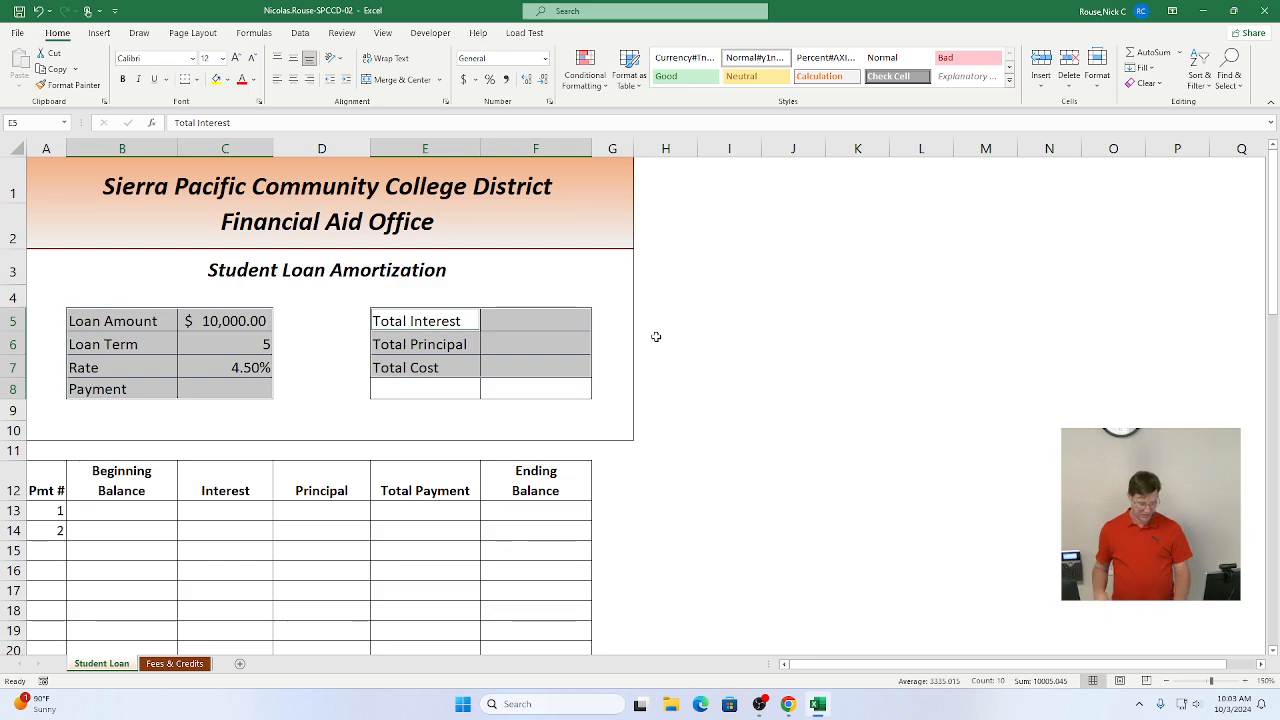
Step: Mark instruction steps 2a and 2b as complete
key(alt+Tab)
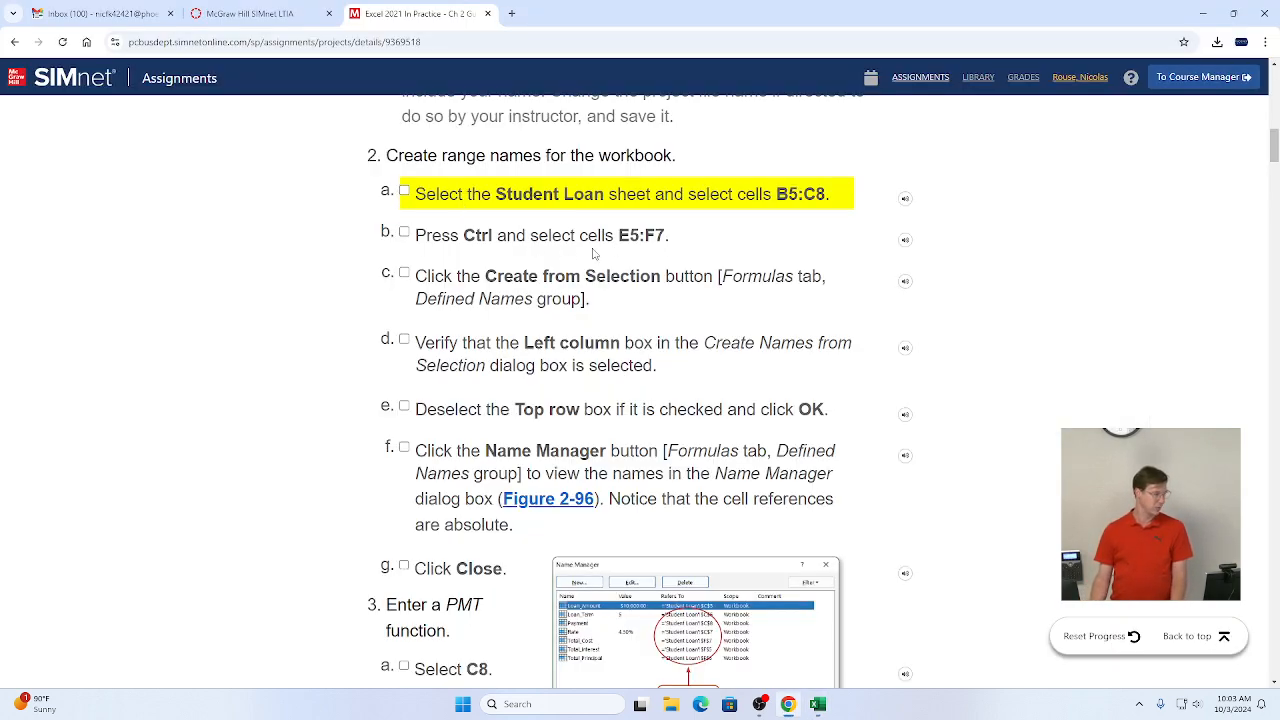
click(404, 191)
click(404, 231)
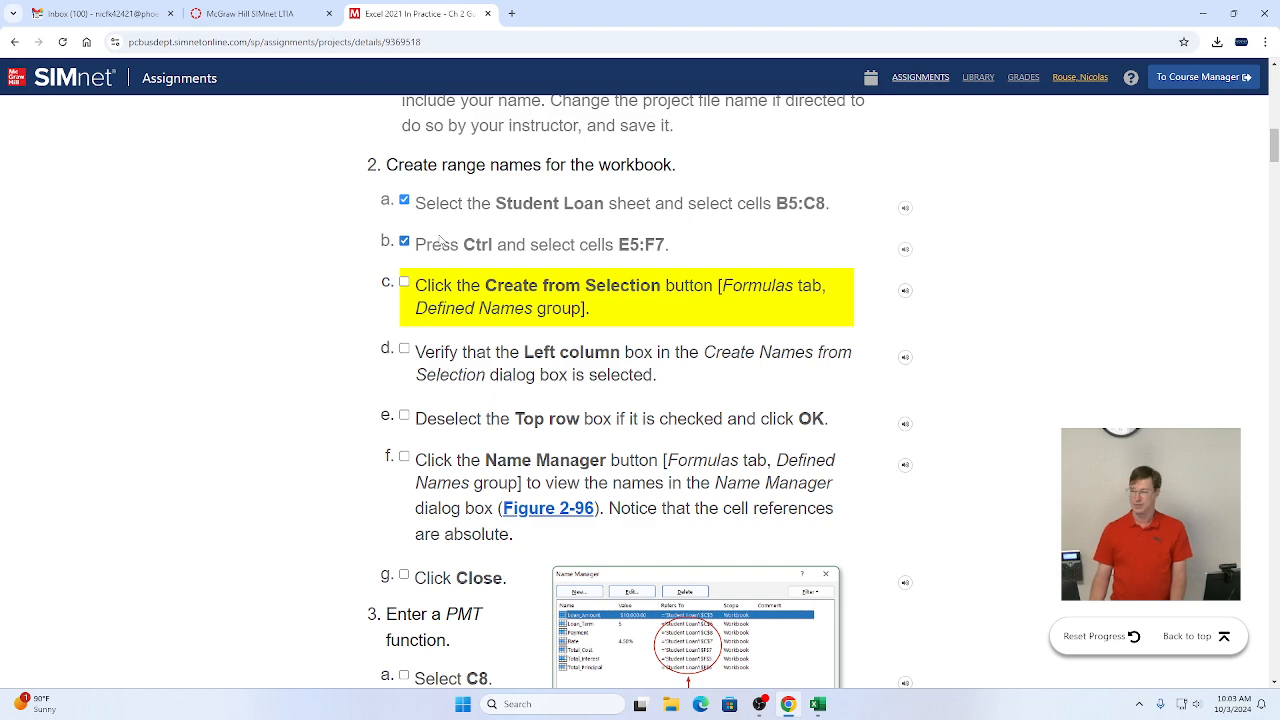
Step: Create range names from the selection using the left column labels, then review them in the Name Manager
key(alt+Tab)
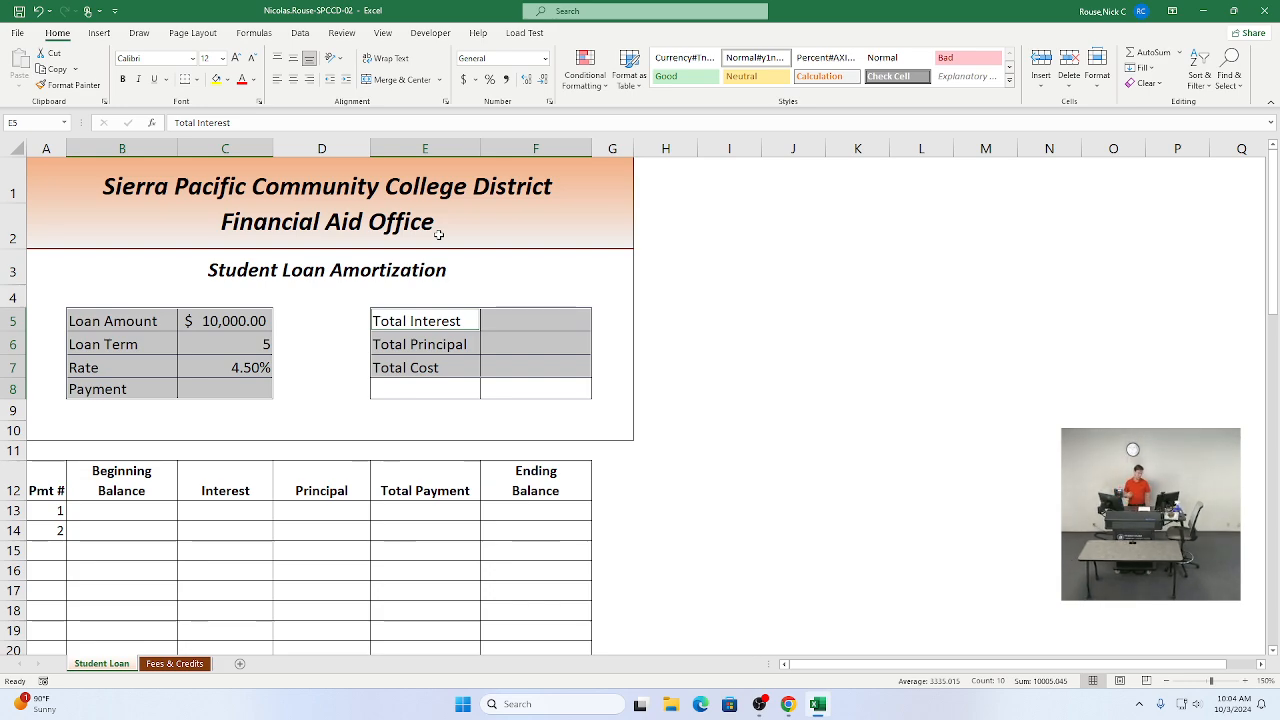
key(alt+Tab)
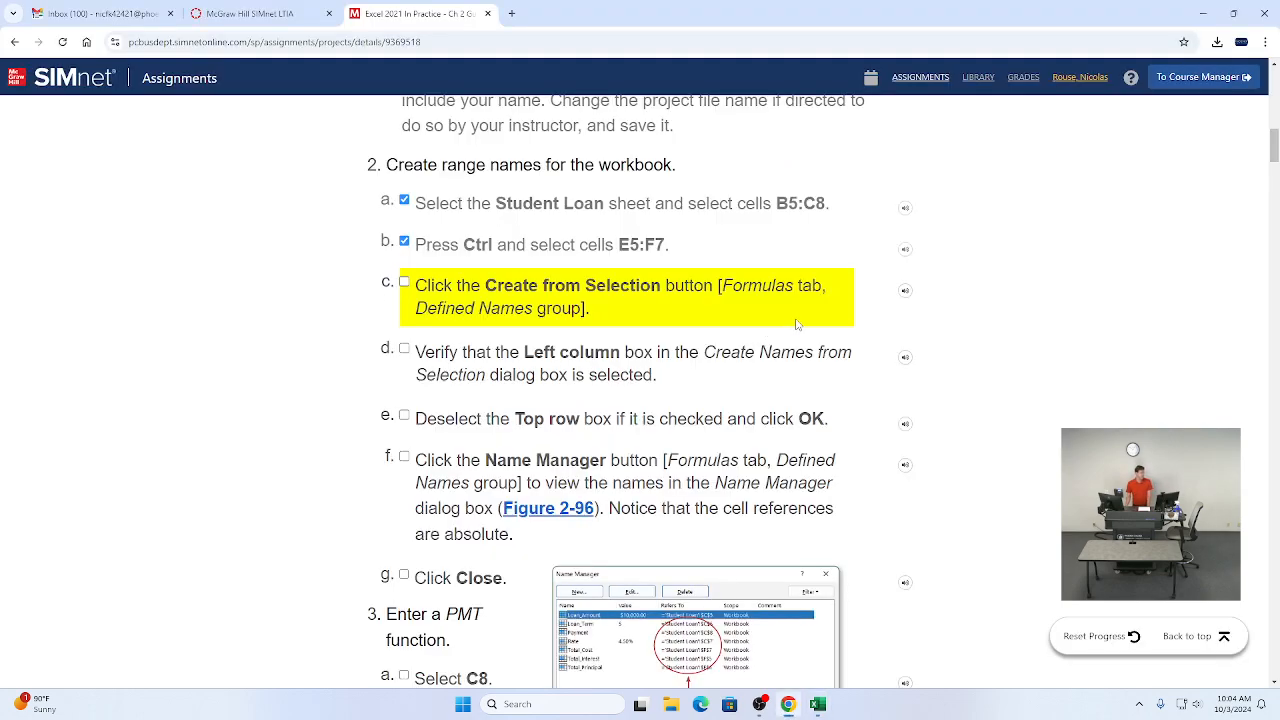
key(alt+Tab)
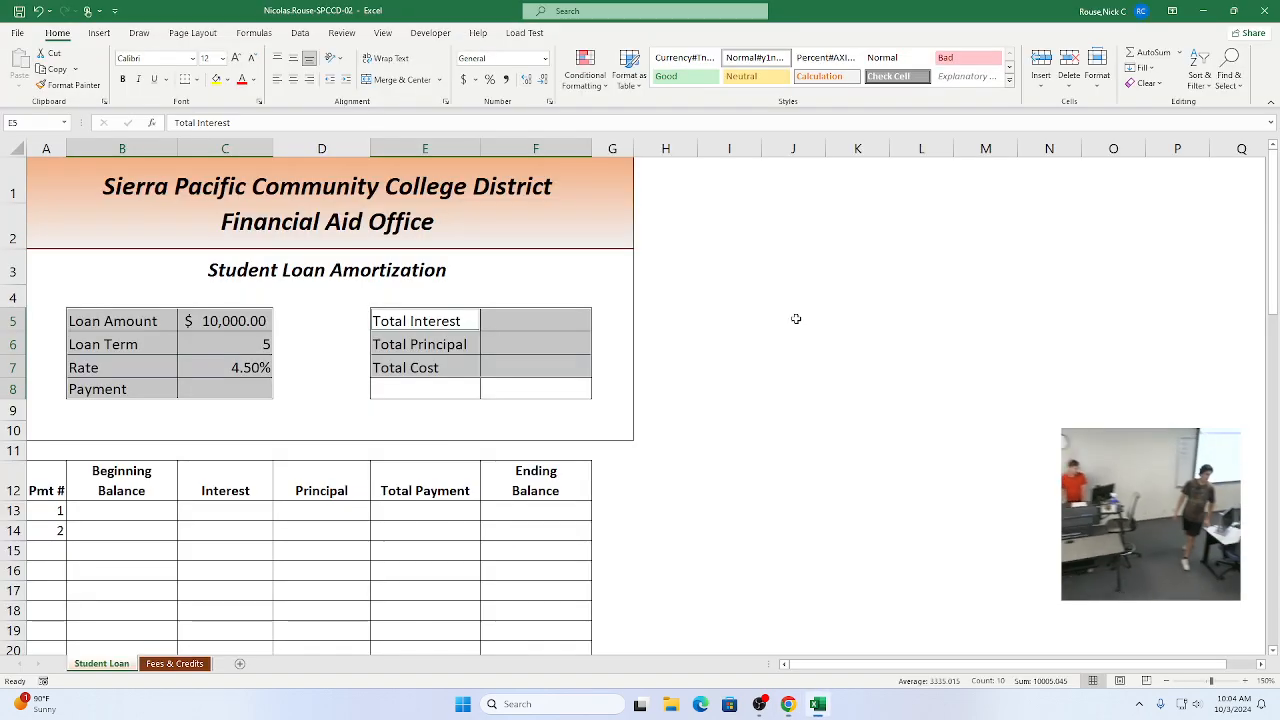
click(255, 33)
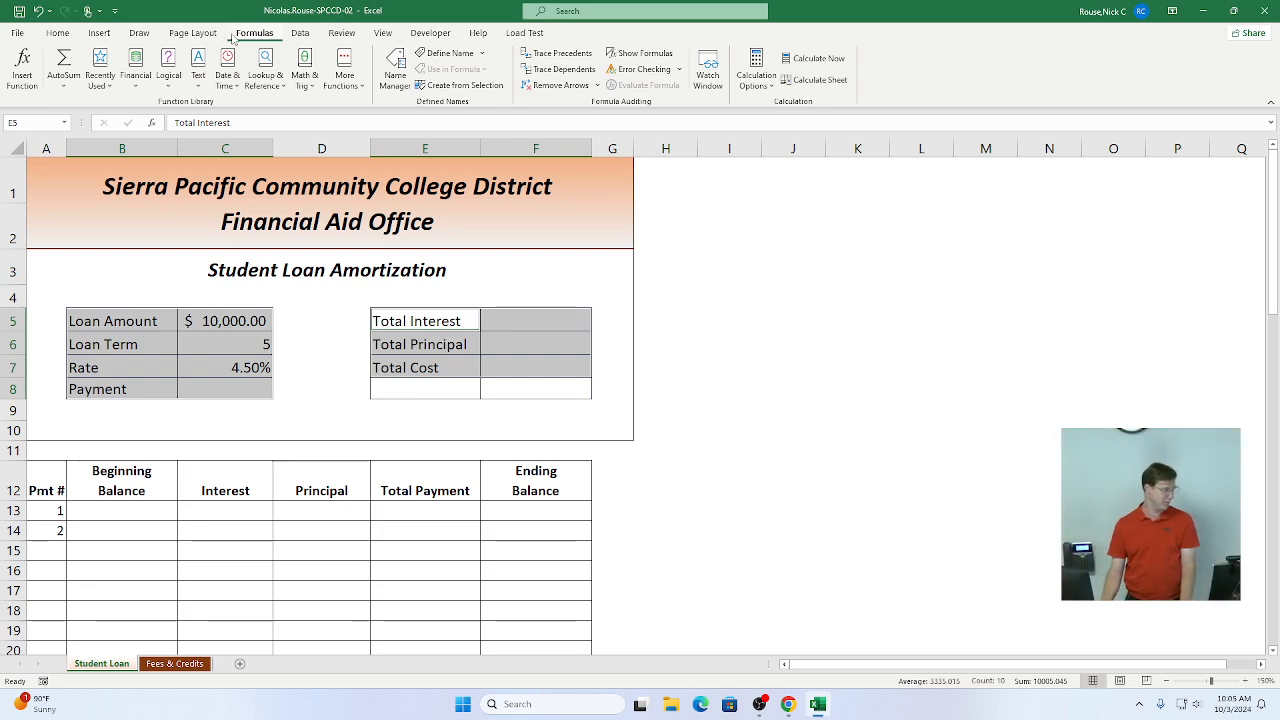
click(461, 88)
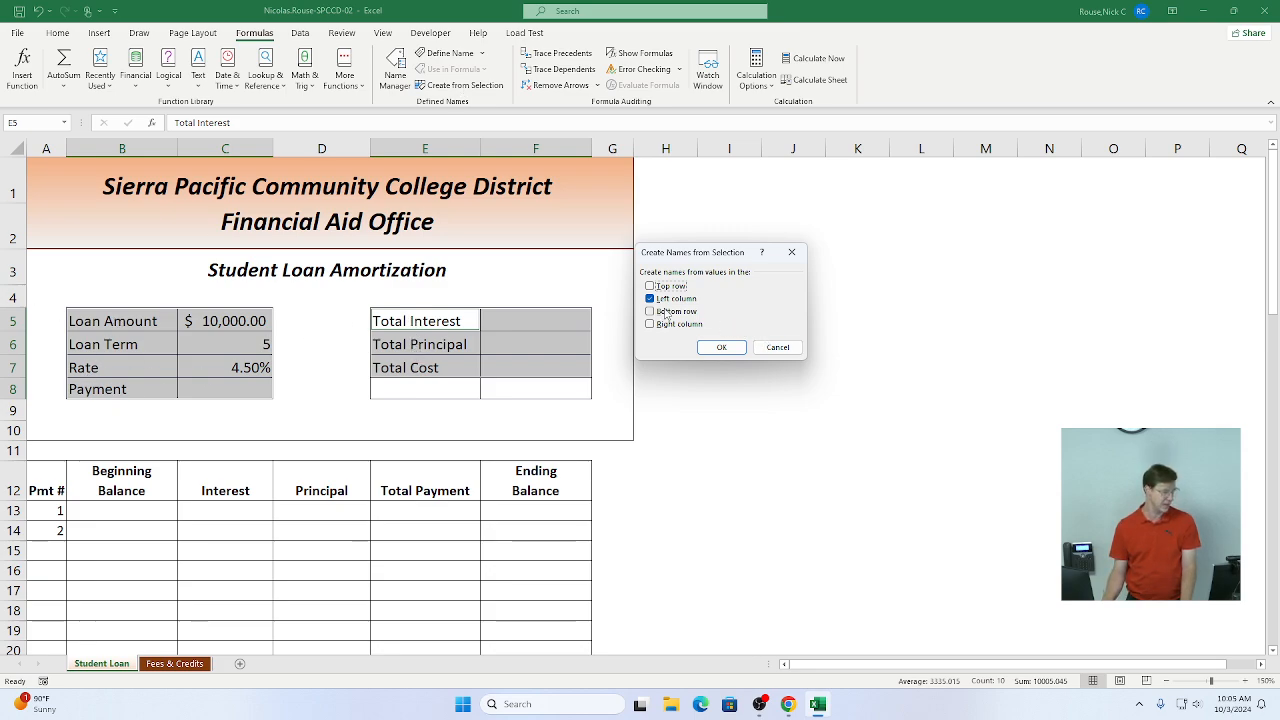
click(718, 356)
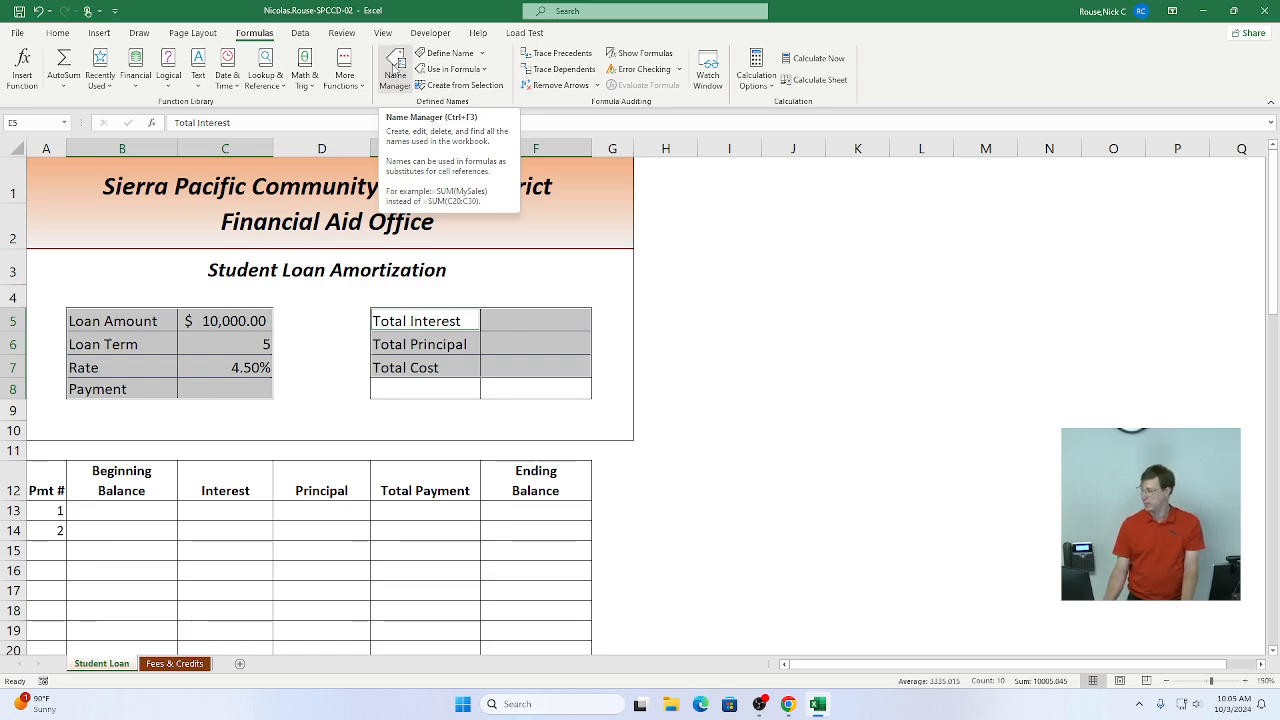
click(395, 73)
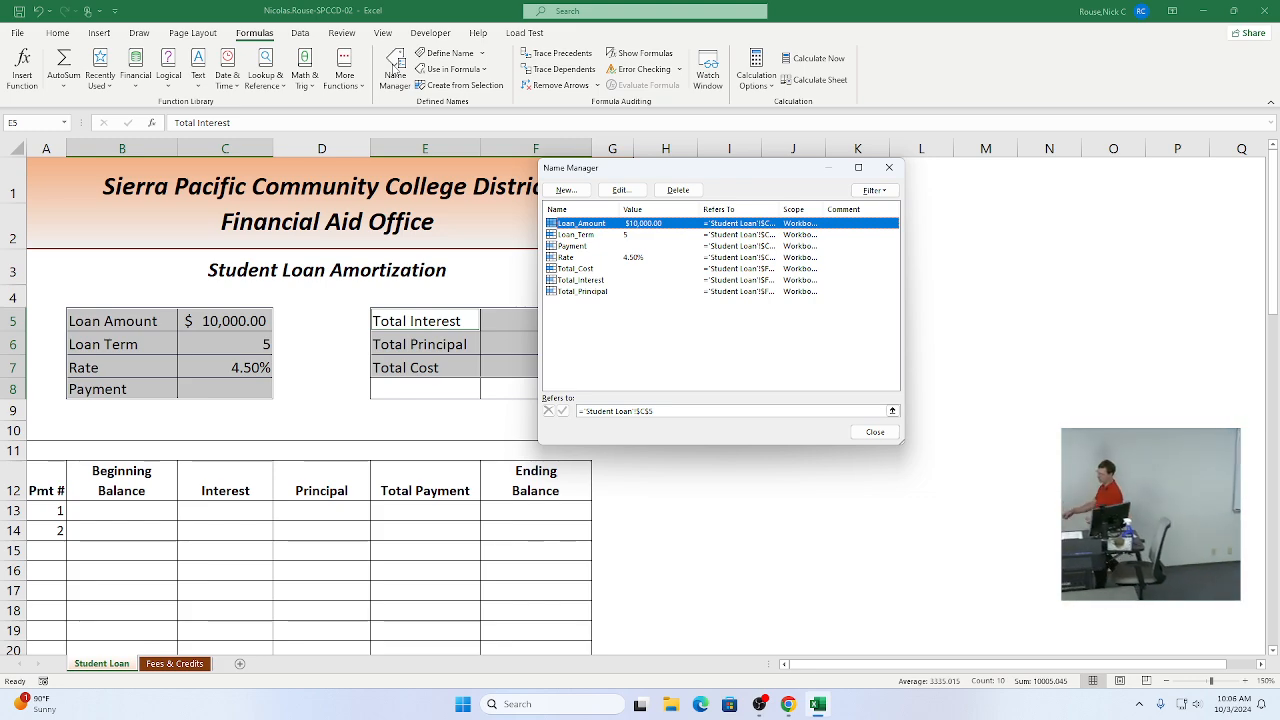
click(880, 435)
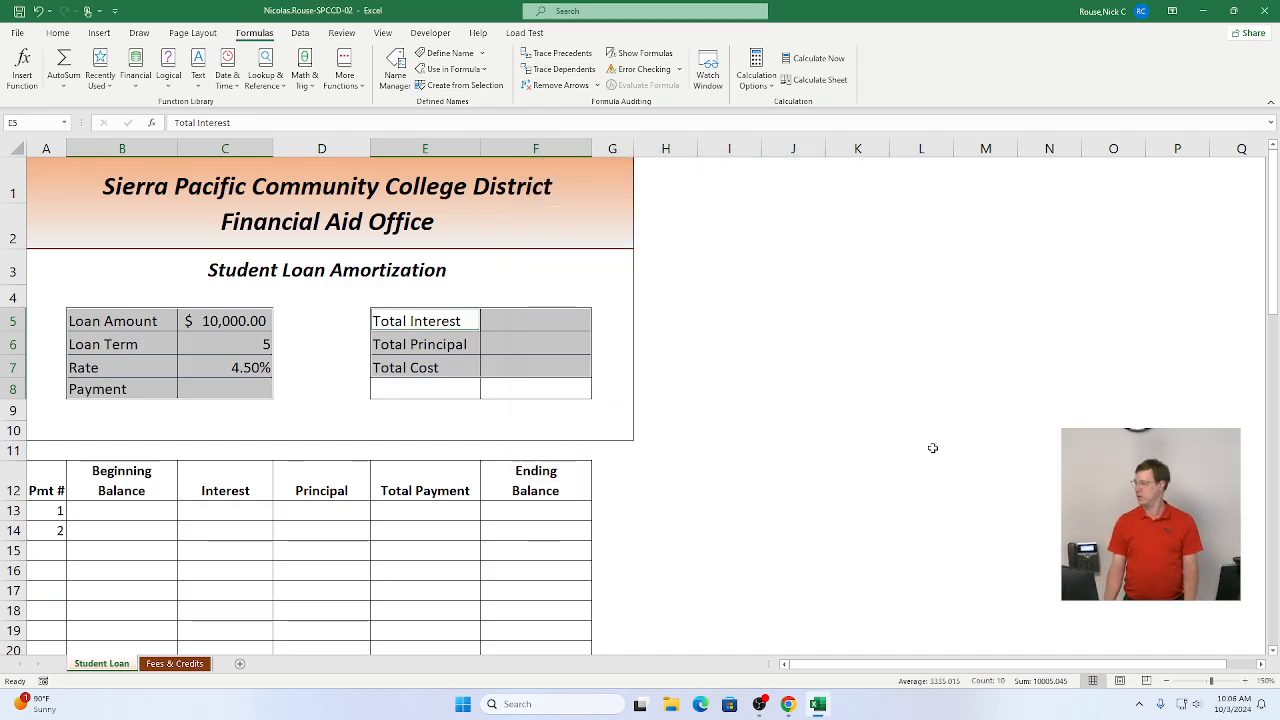
Step: Mark instruction steps 2c through 2g as complete
key(alt+Tab)
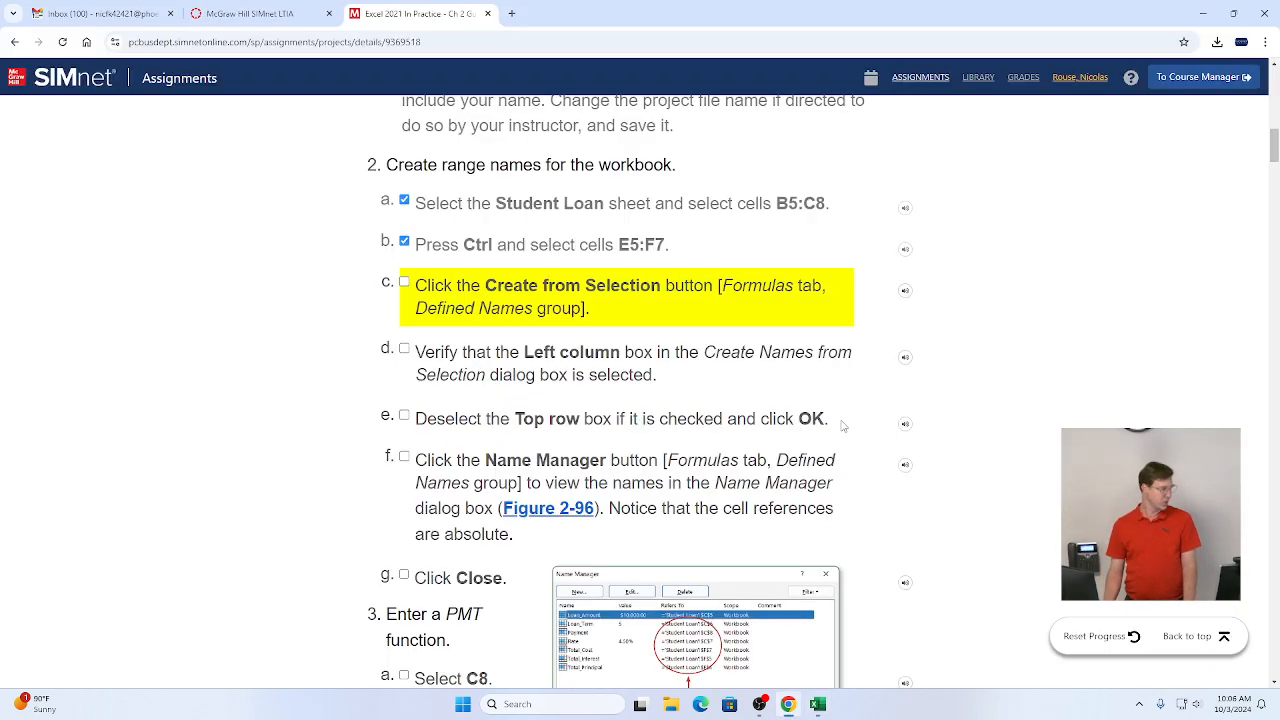
click(404, 284)
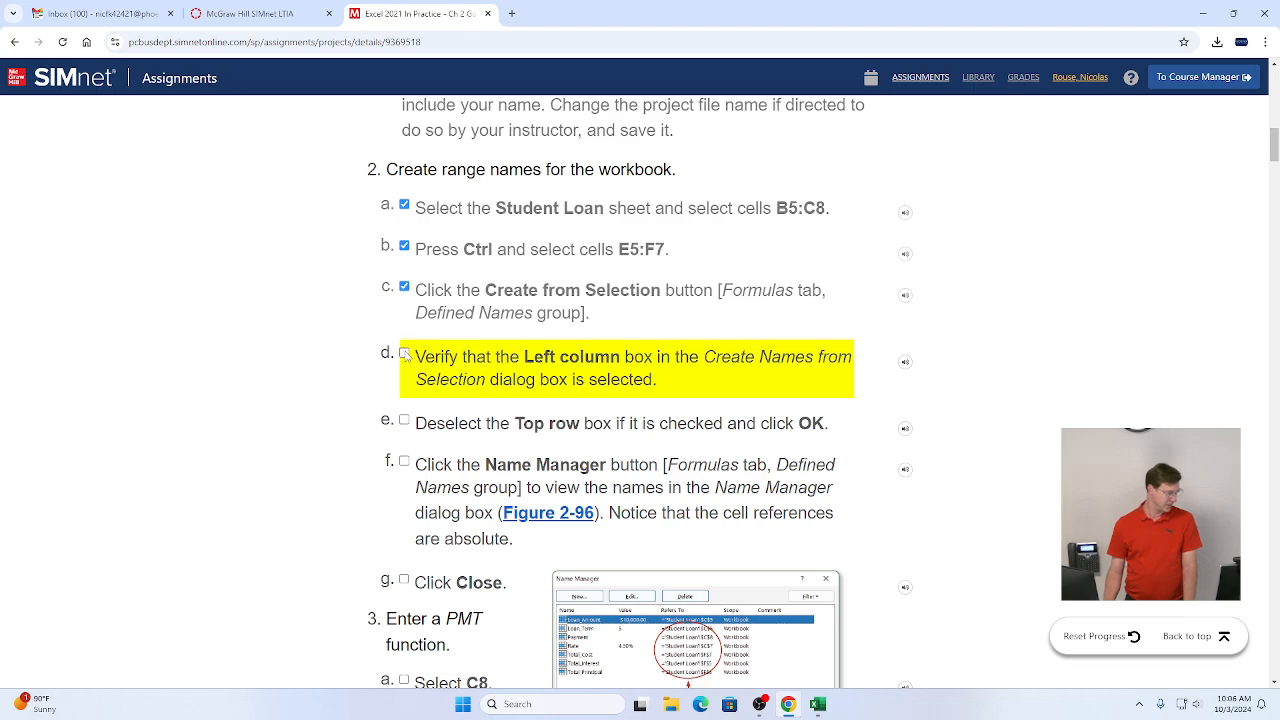
click(404, 349)
click(404, 424)
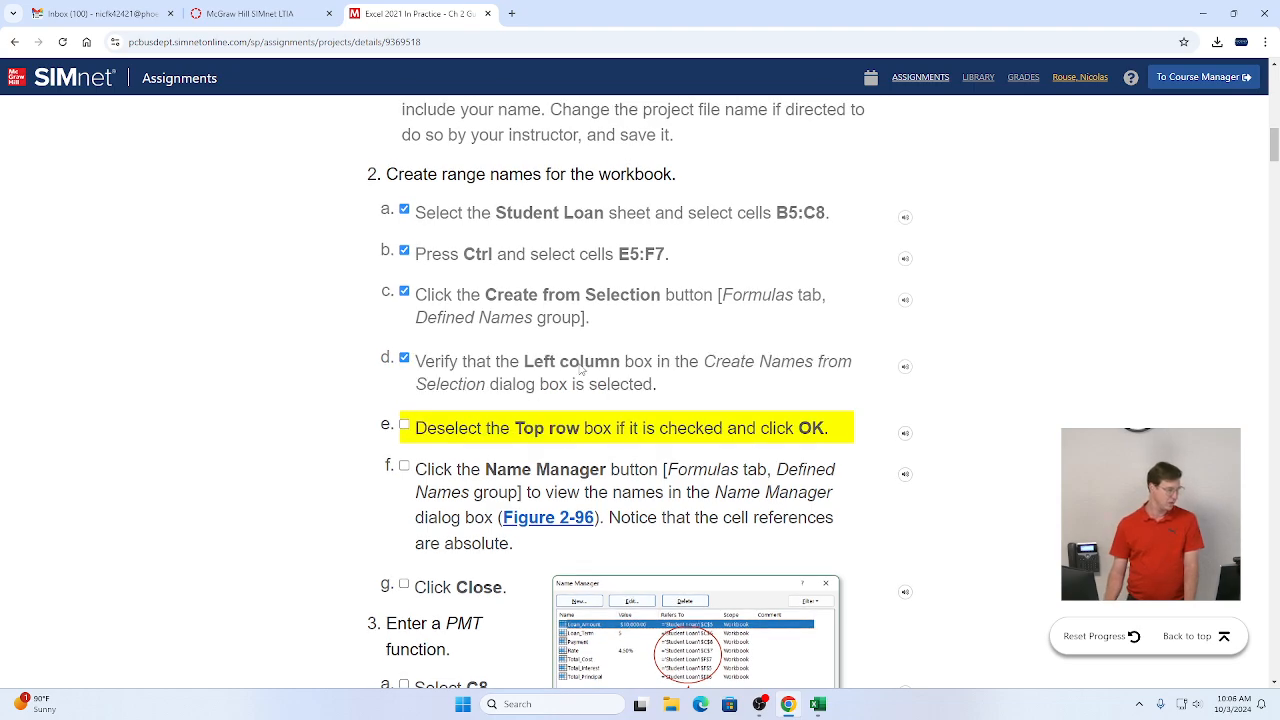
scroll(585, 371, down, 2)
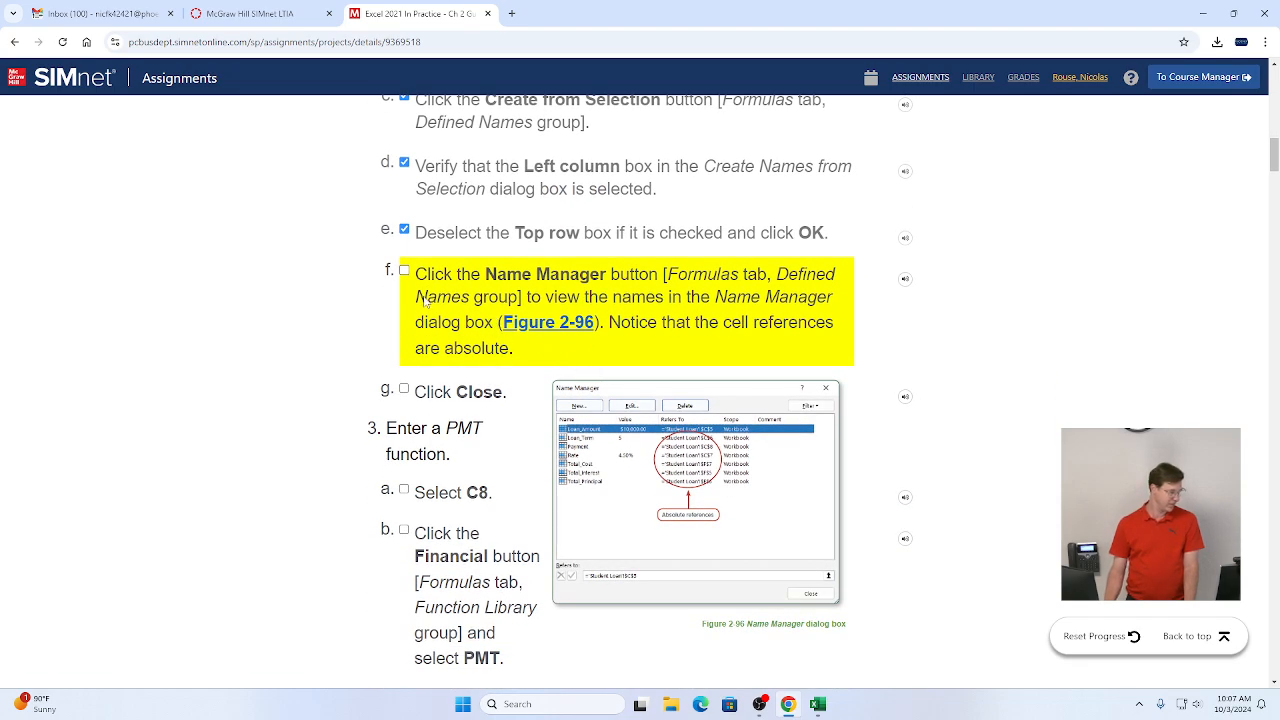
click(404, 271)
click(404, 390)
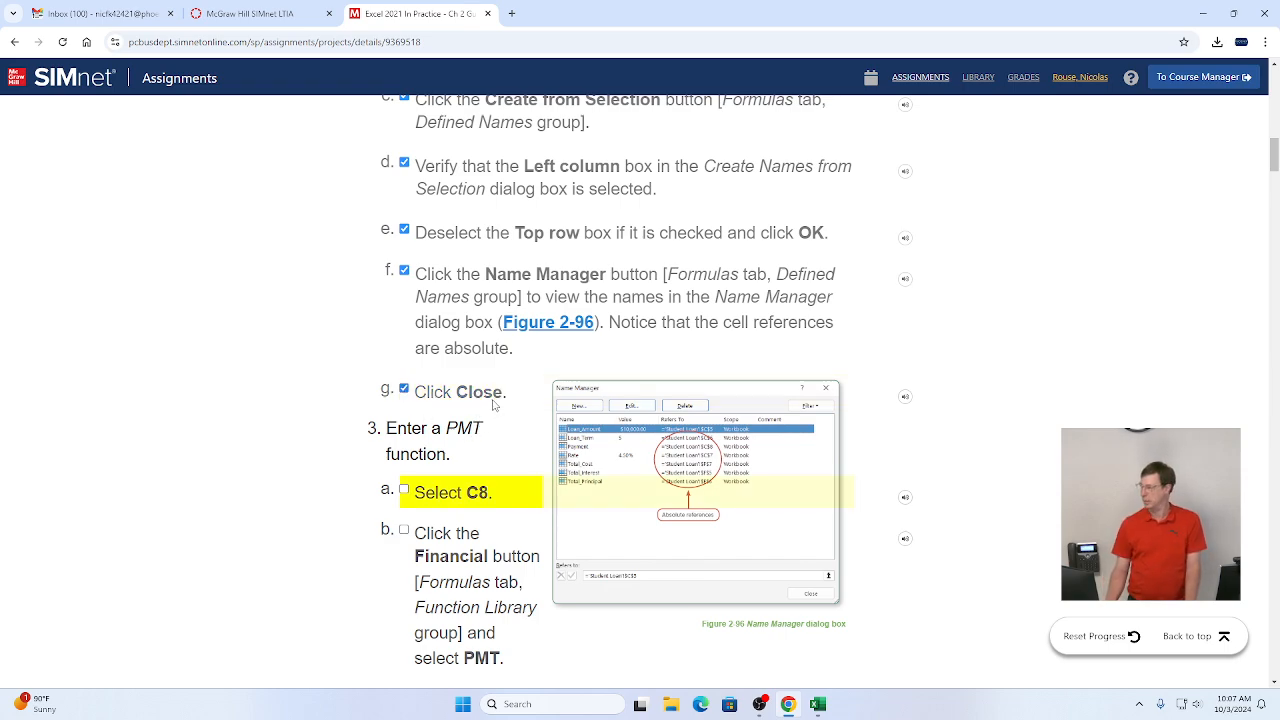
Step: Select the Payment cell C8 in the workbook
scroll(493, 403, down, 2)
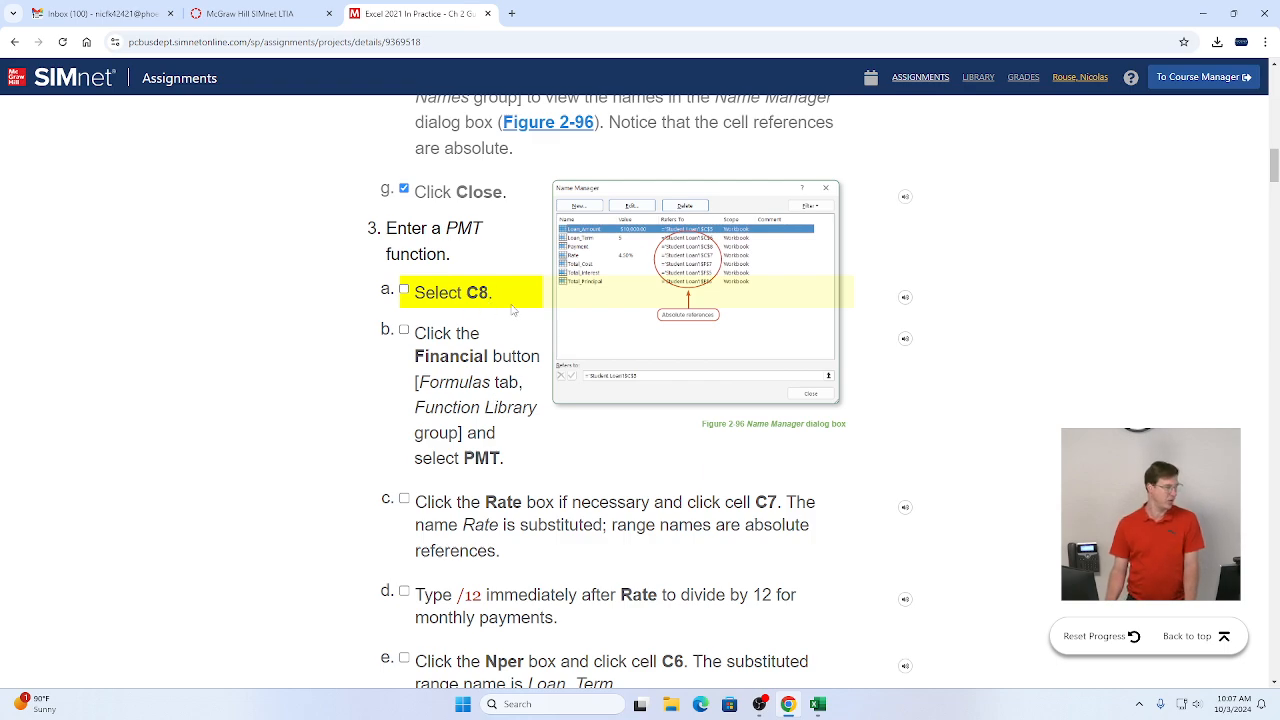
key(alt+Tab)
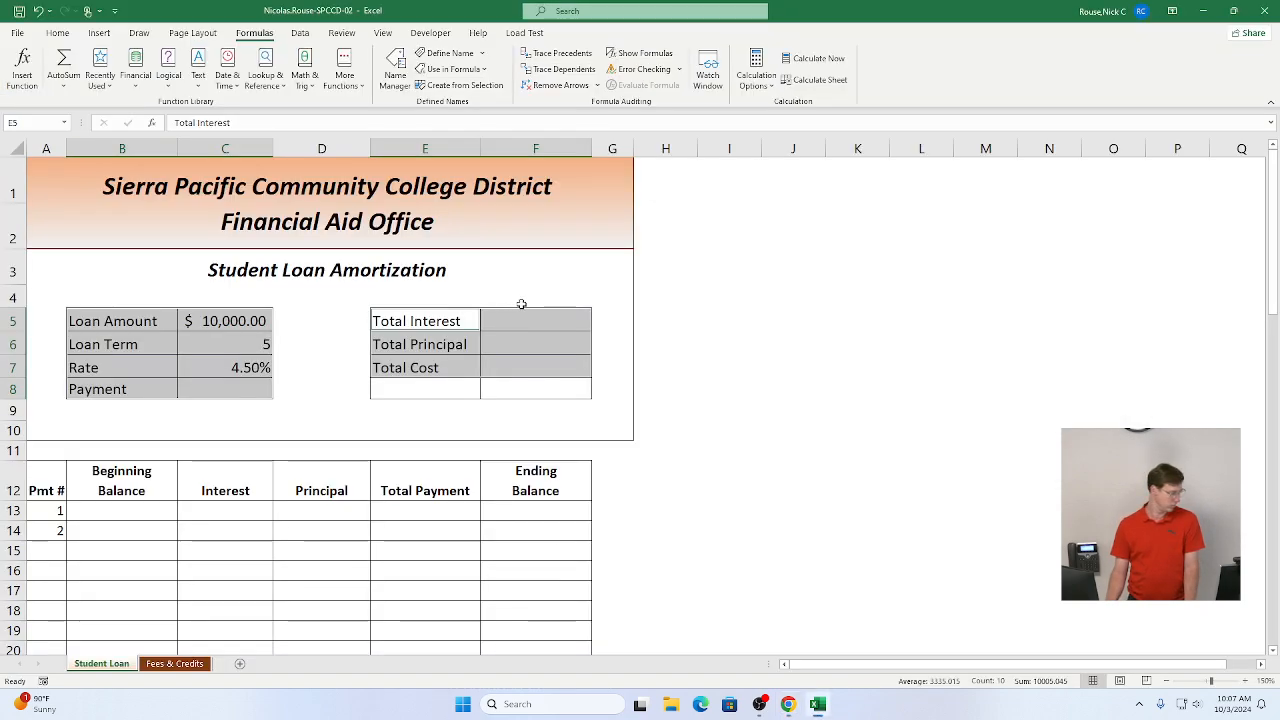
click(244, 392)
scroll(289, 513, down, 1)
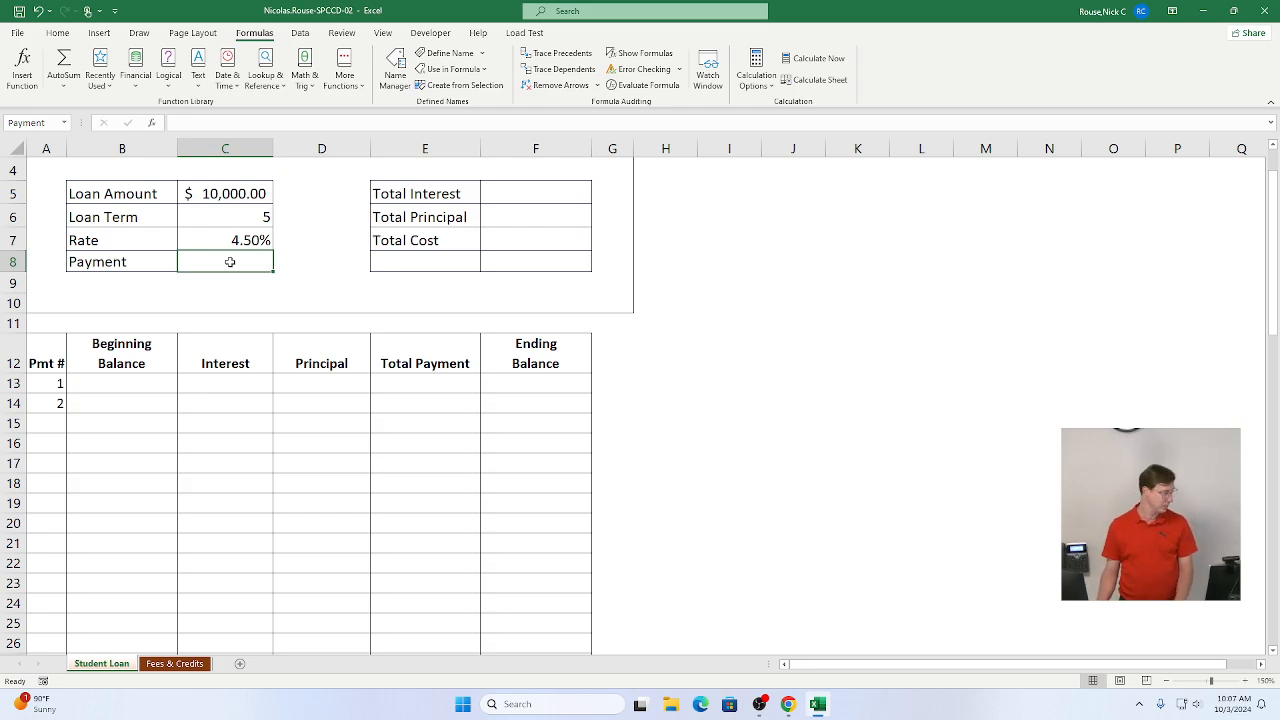
Step: Mark instruction step 3a as complete
key(alt+Tab)
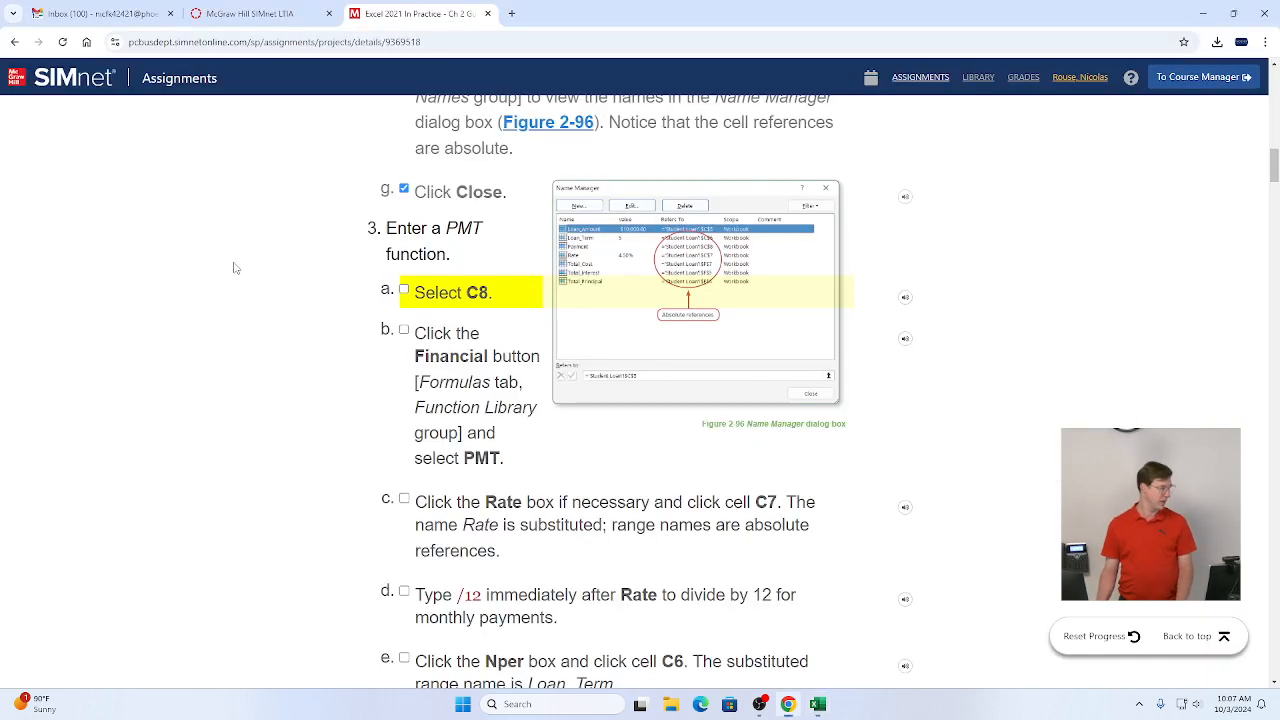
click(404, 289)
scroll(425, 353, down, 1)
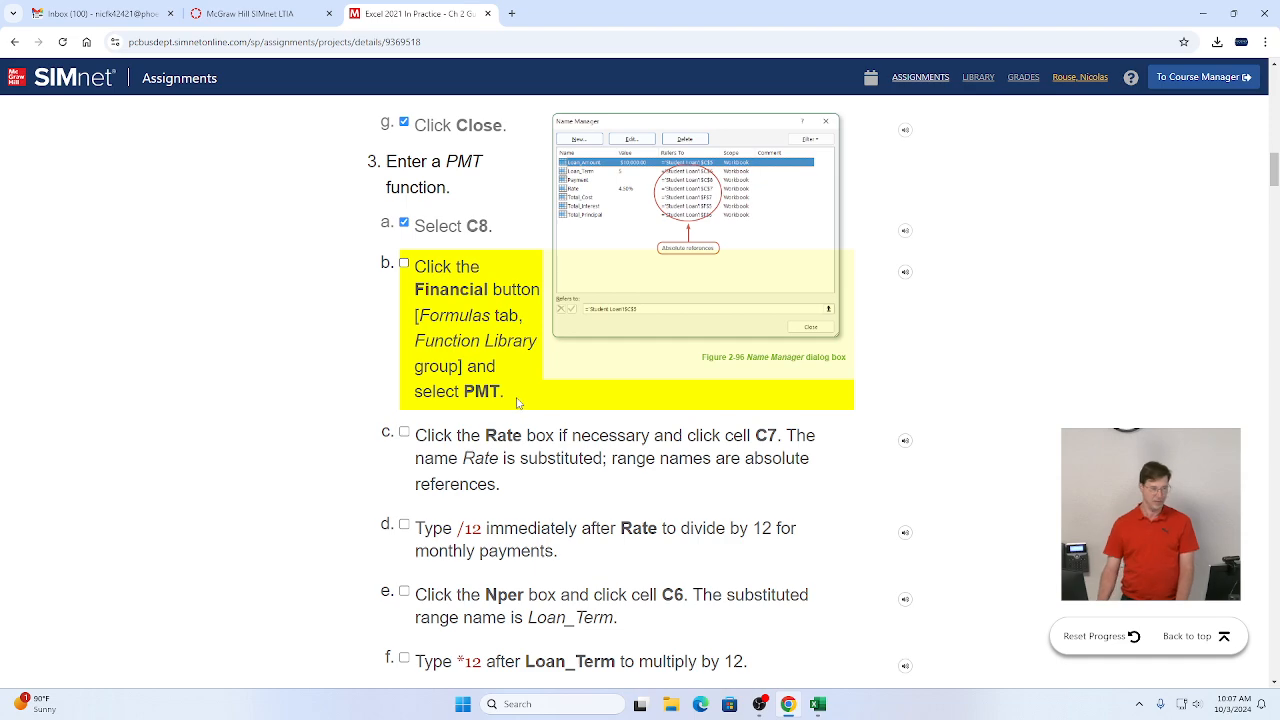
Step: Insert the PMT function into the Payment cell from the Financial function list
key(alt+Tab)
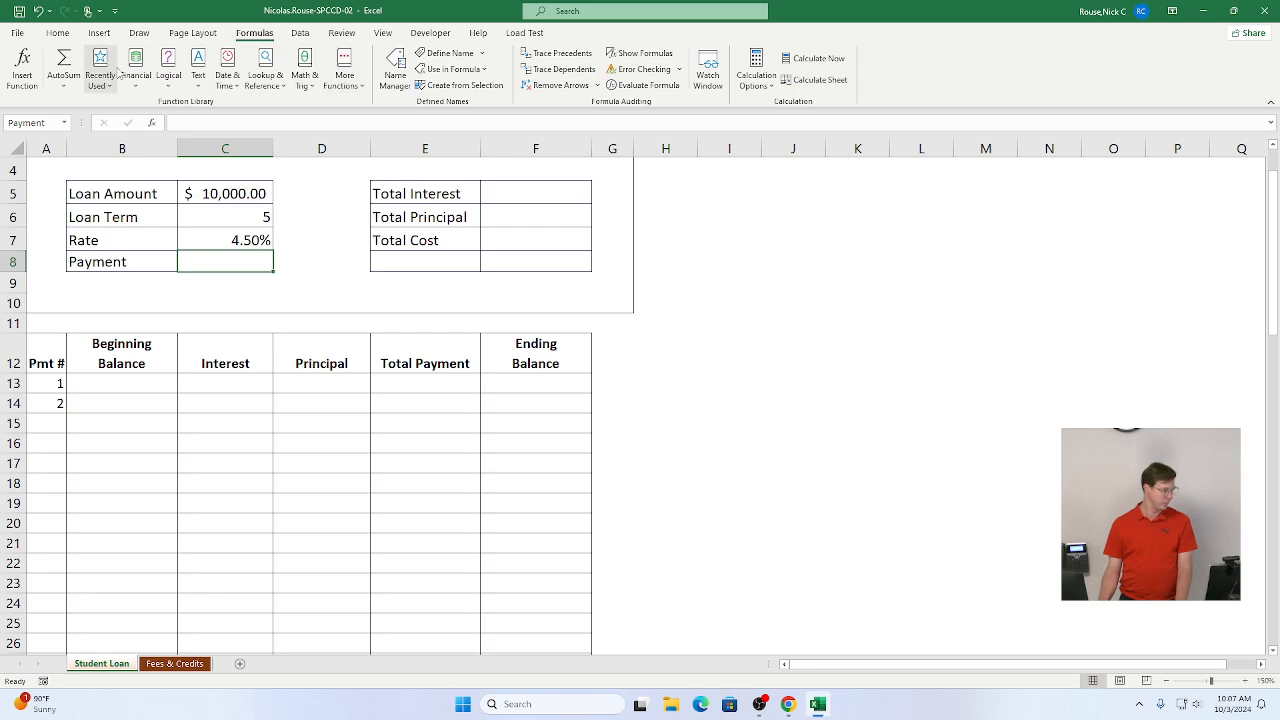
key(alt+Tab)
key(alt+Tab)
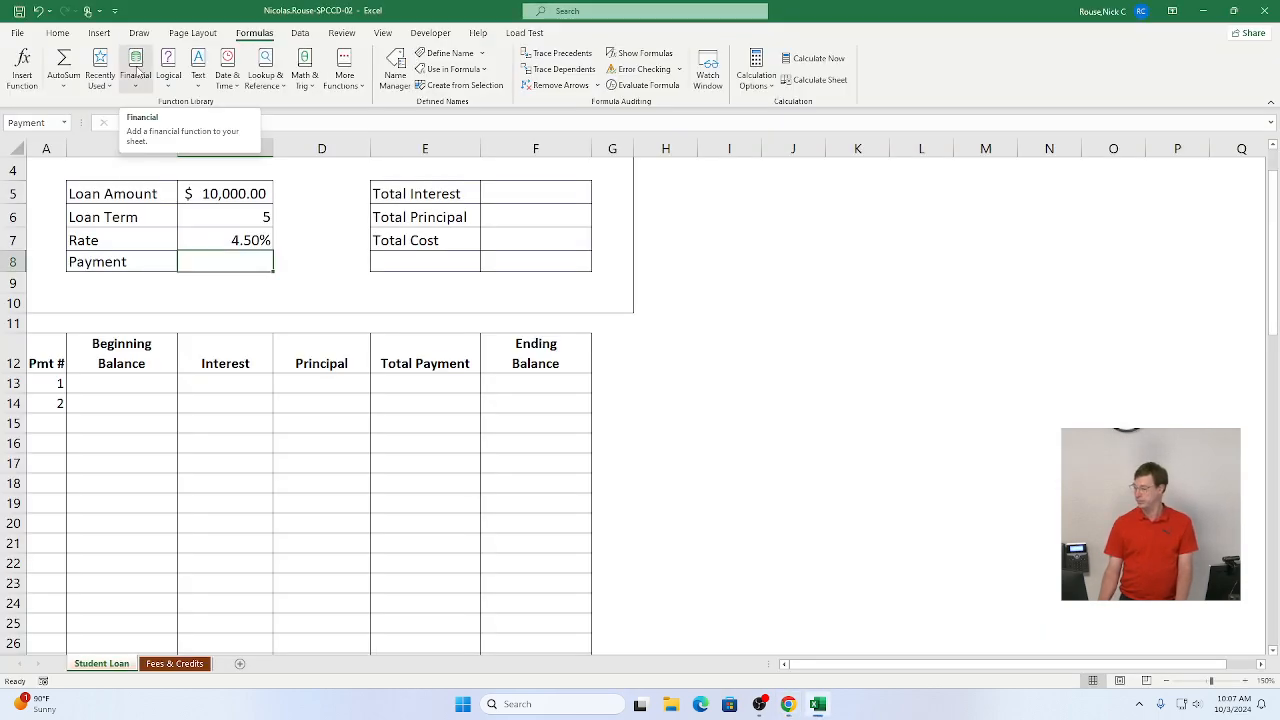
click(137, 68)
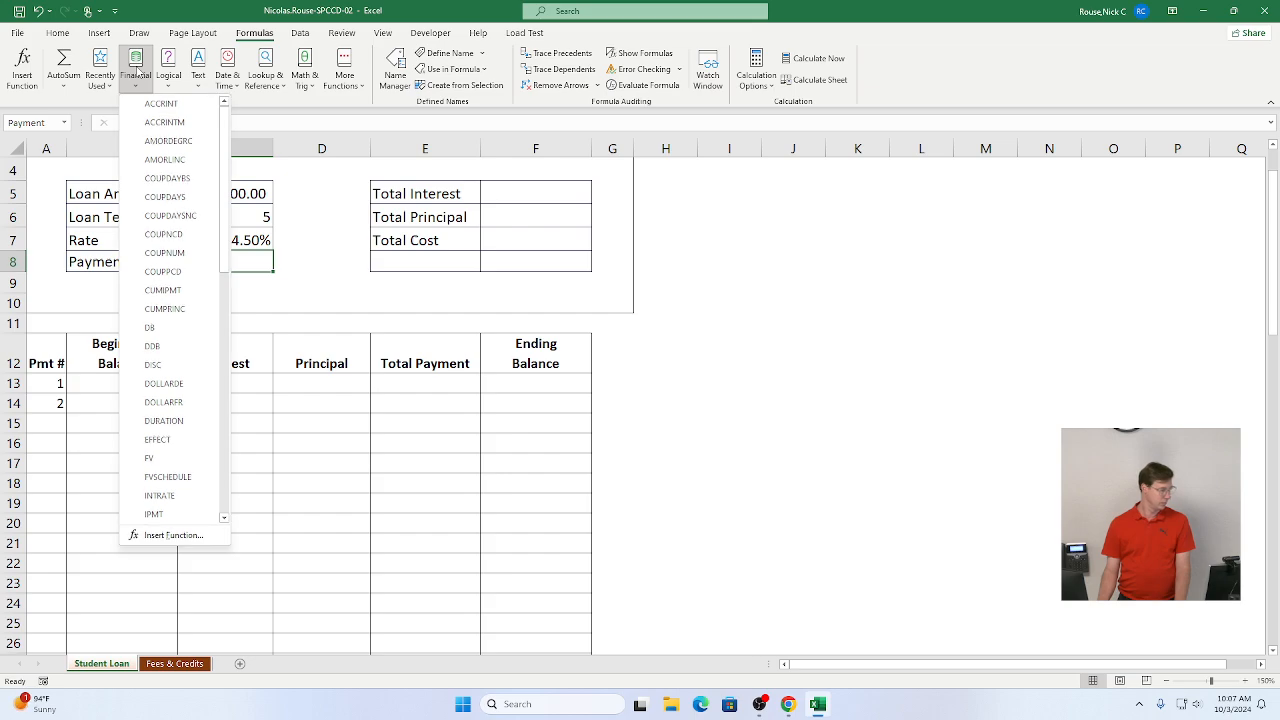
scroll(178, 213, down, 6)
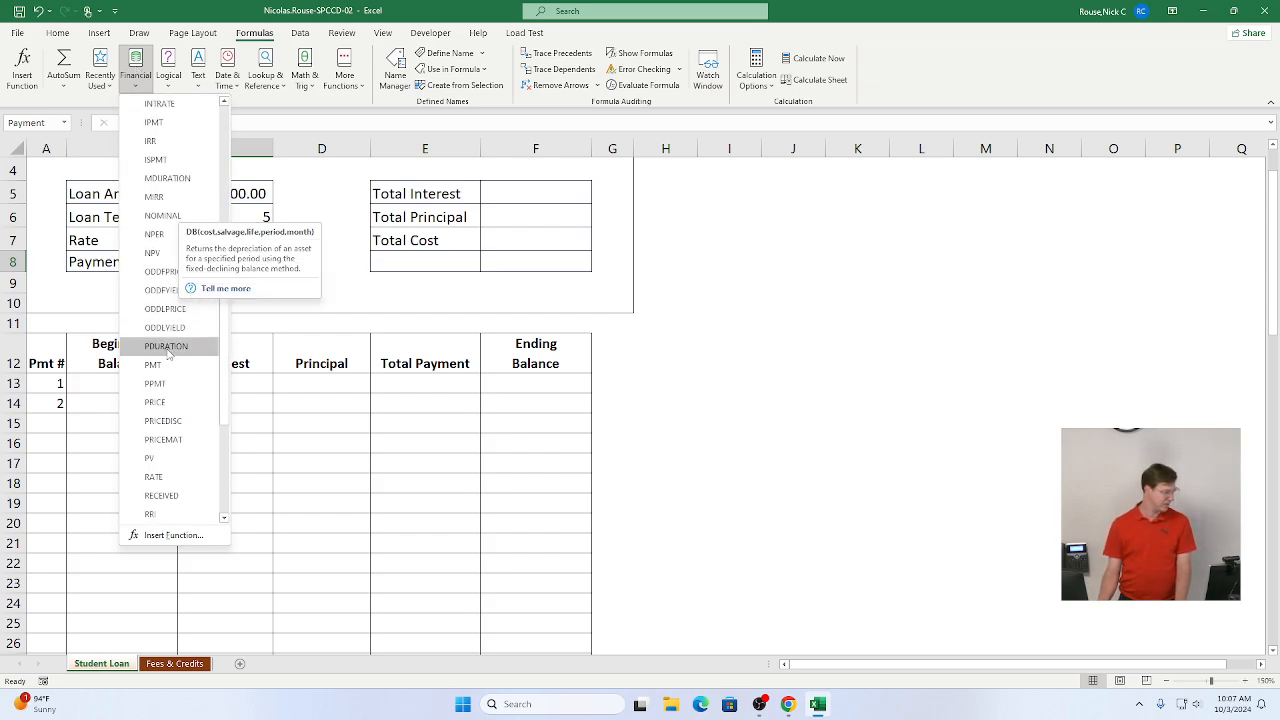
scroll(164, 366, down, 1)
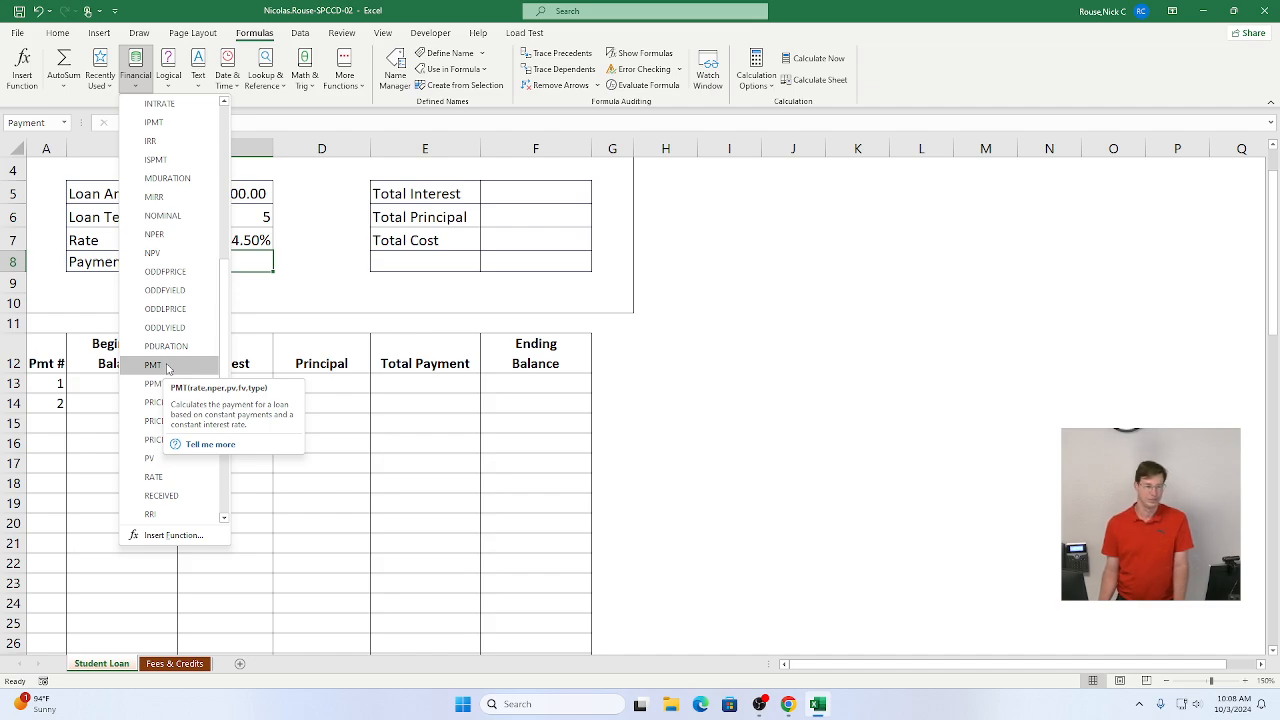
click(152, 365)
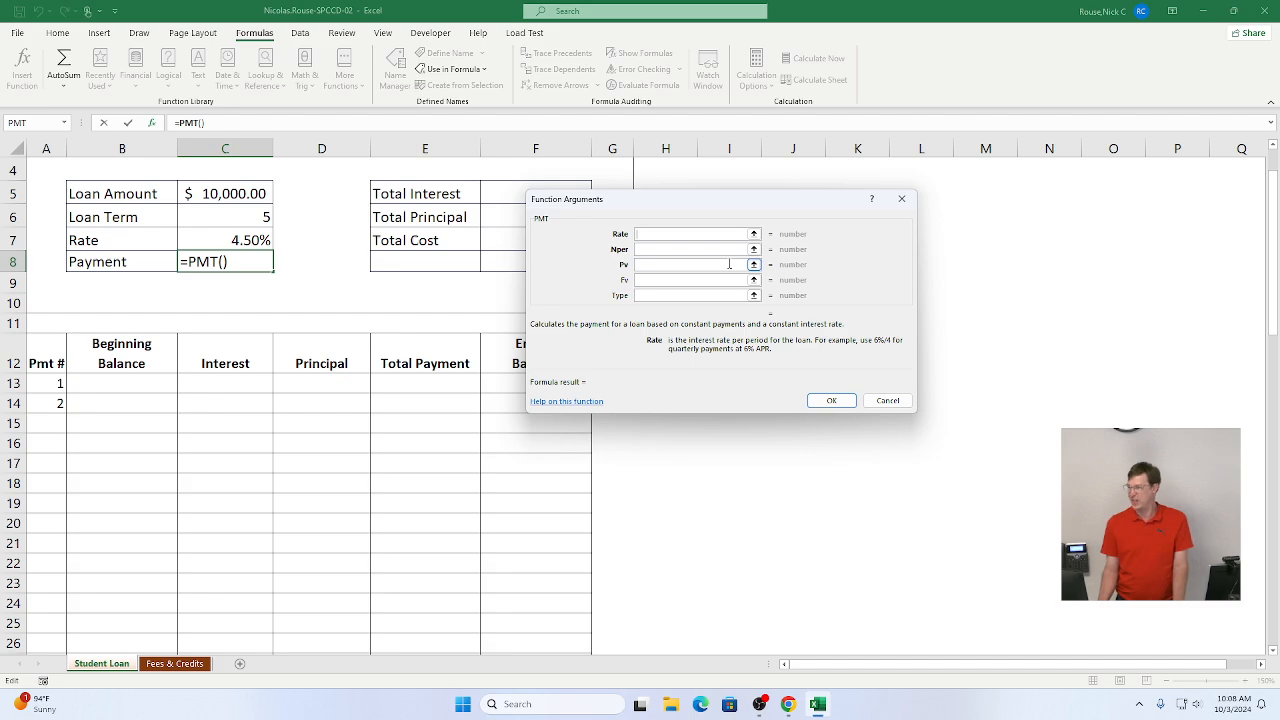
Step: Mark instruction step 3b as complete in the assignment
key(alt+Tab)
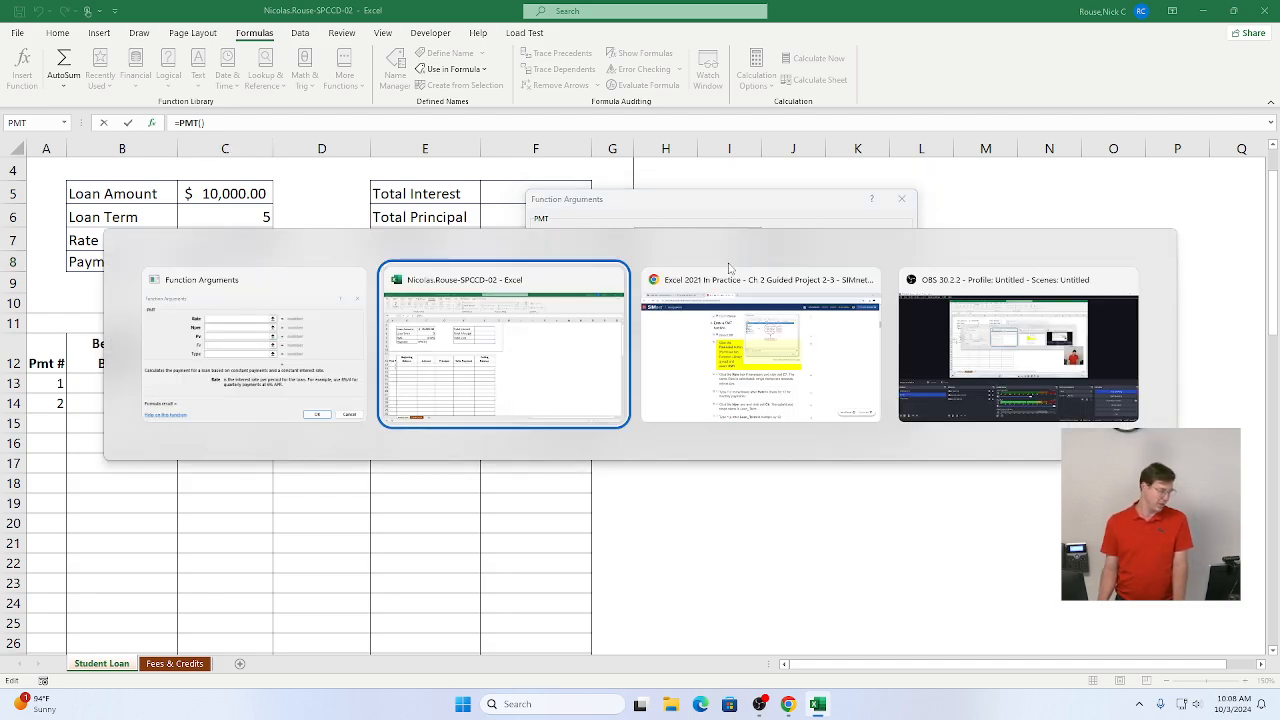
key(alt+Tab)
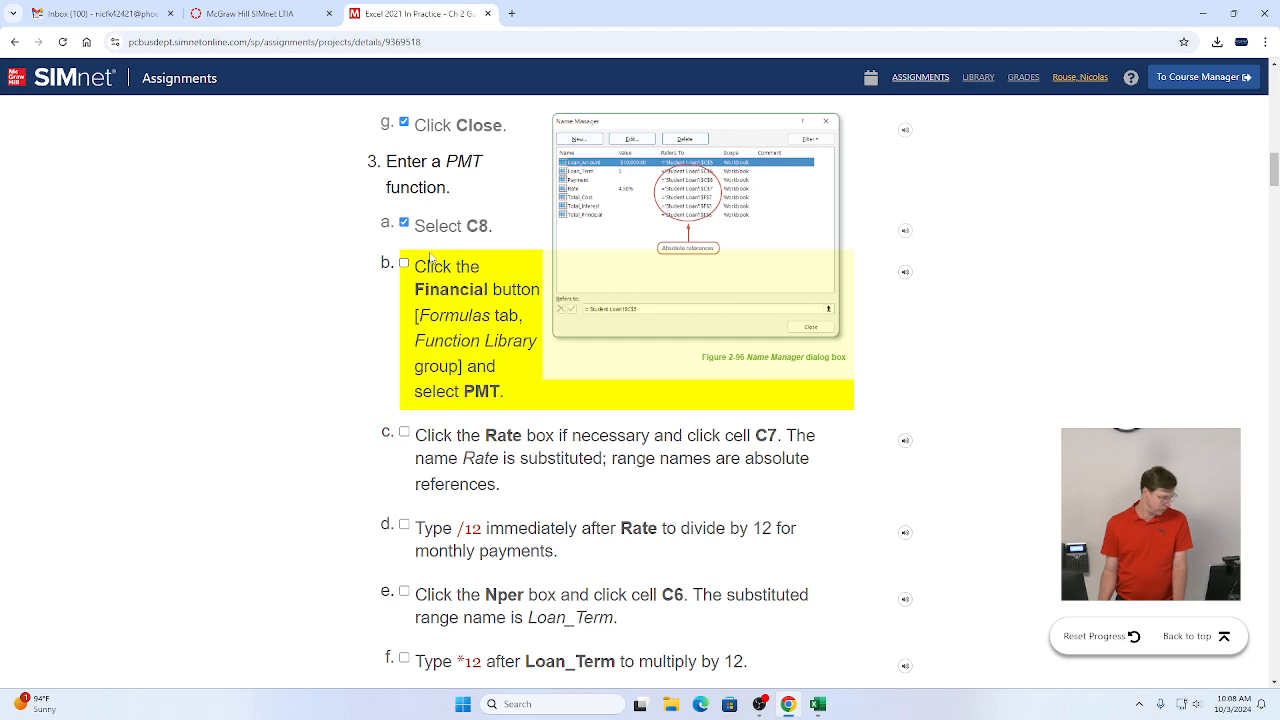
click(404, 263)
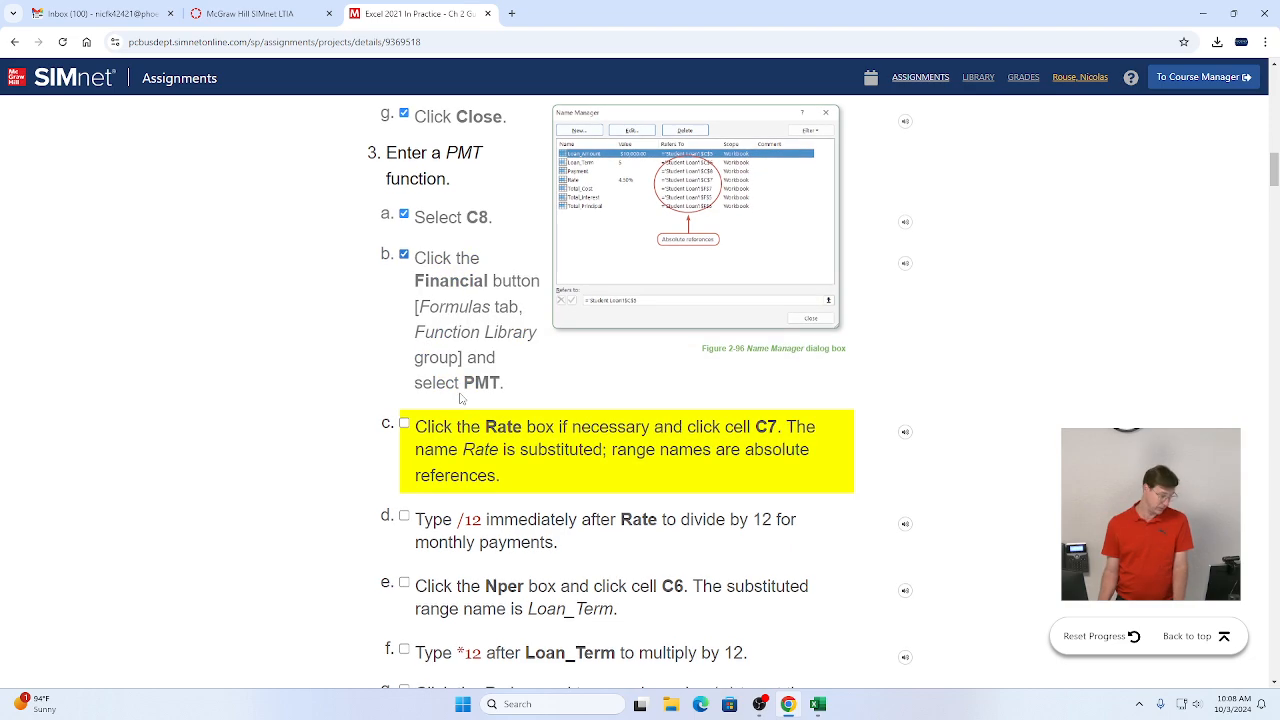
scroll(420, 385, down, 1)
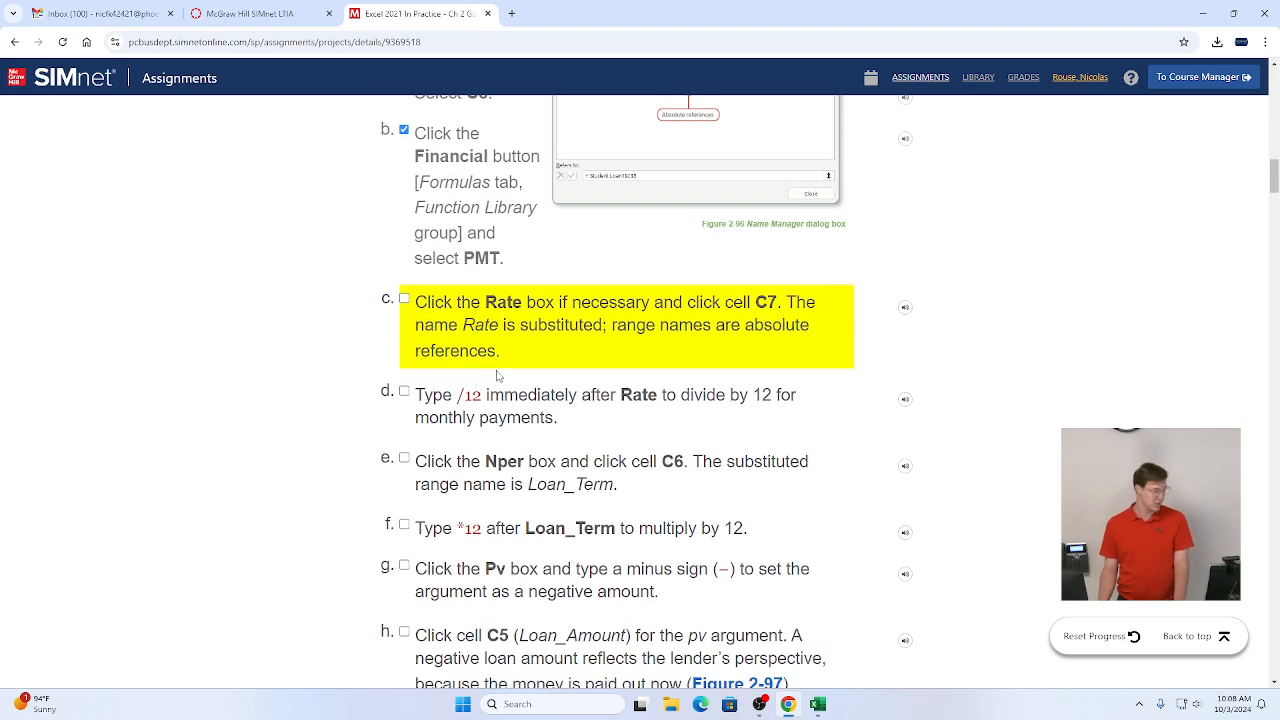
Step: Set the PMT Rate argument to the Rate cell divided by 12, giving Rate/12
key(alt+Tab)
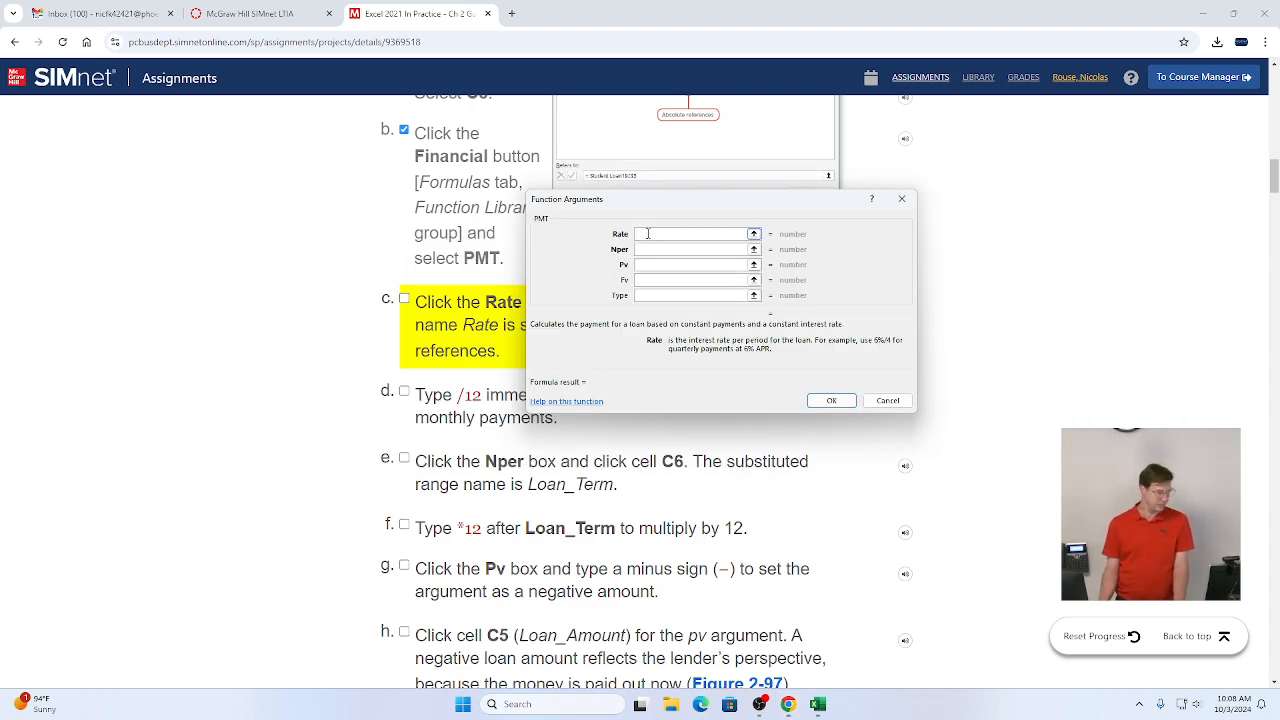
key(alt+Tab)
key(alt+Tab)
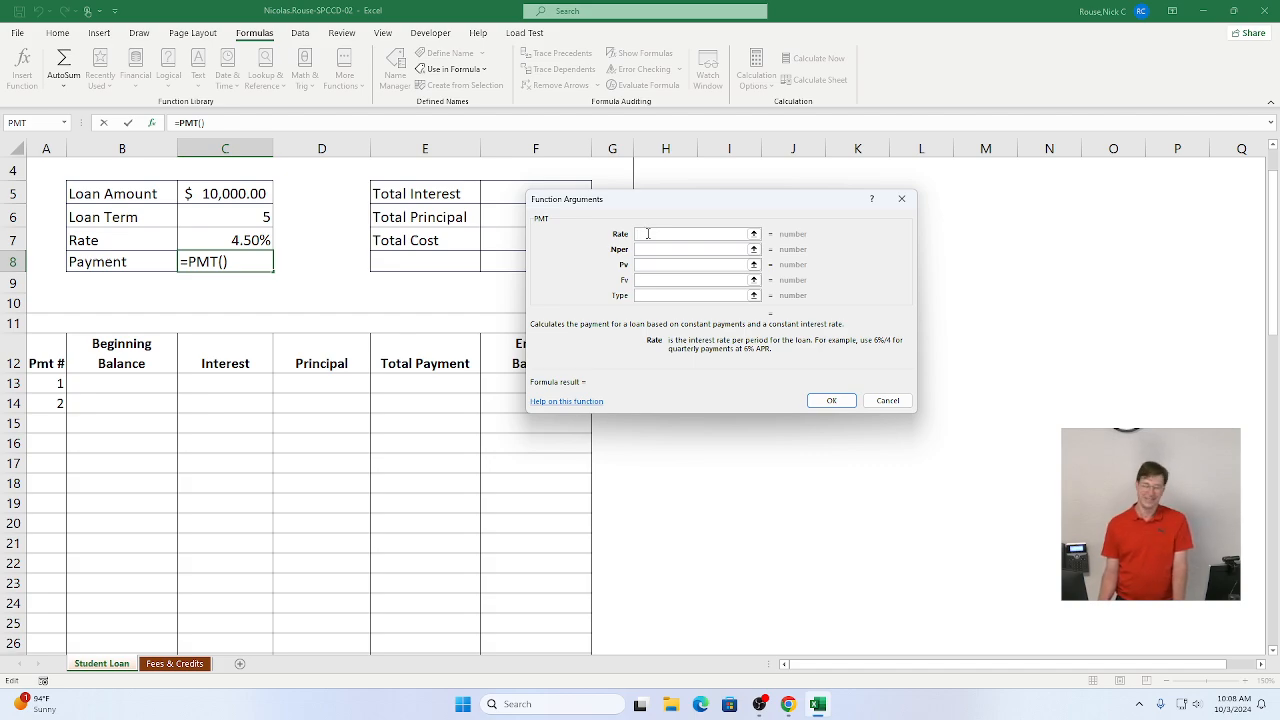
click(217, 240)
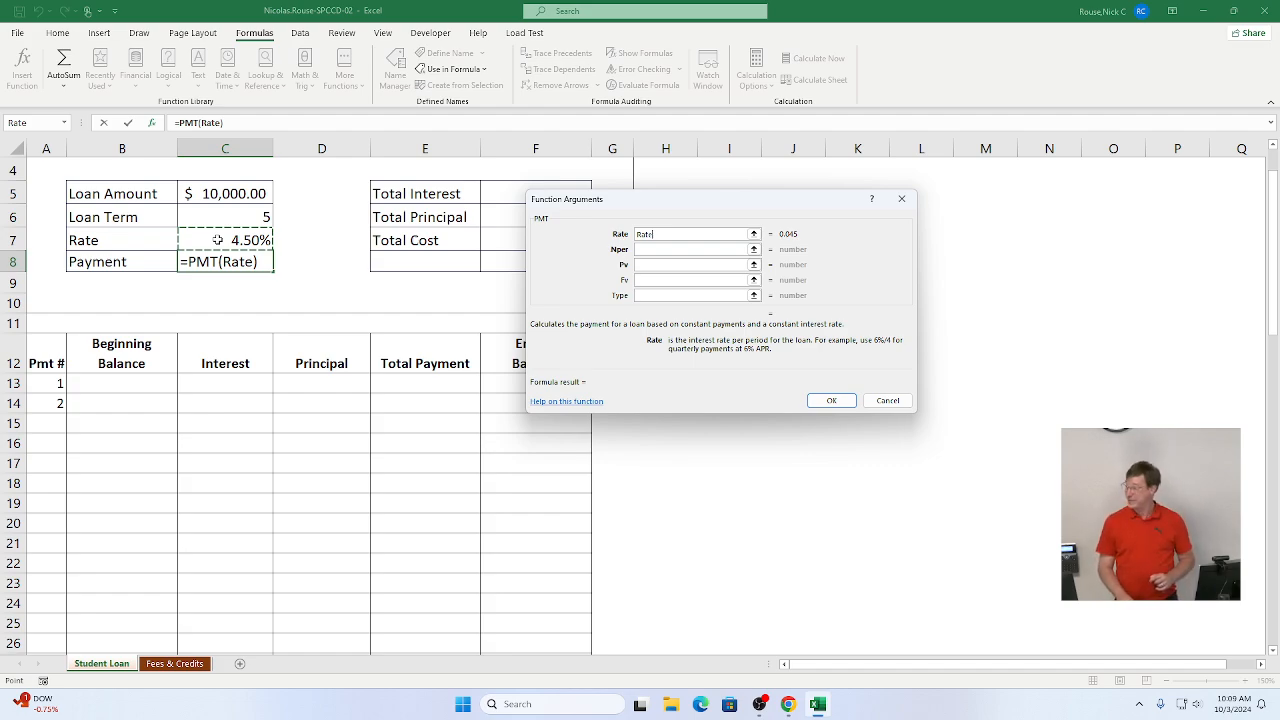
text(/)
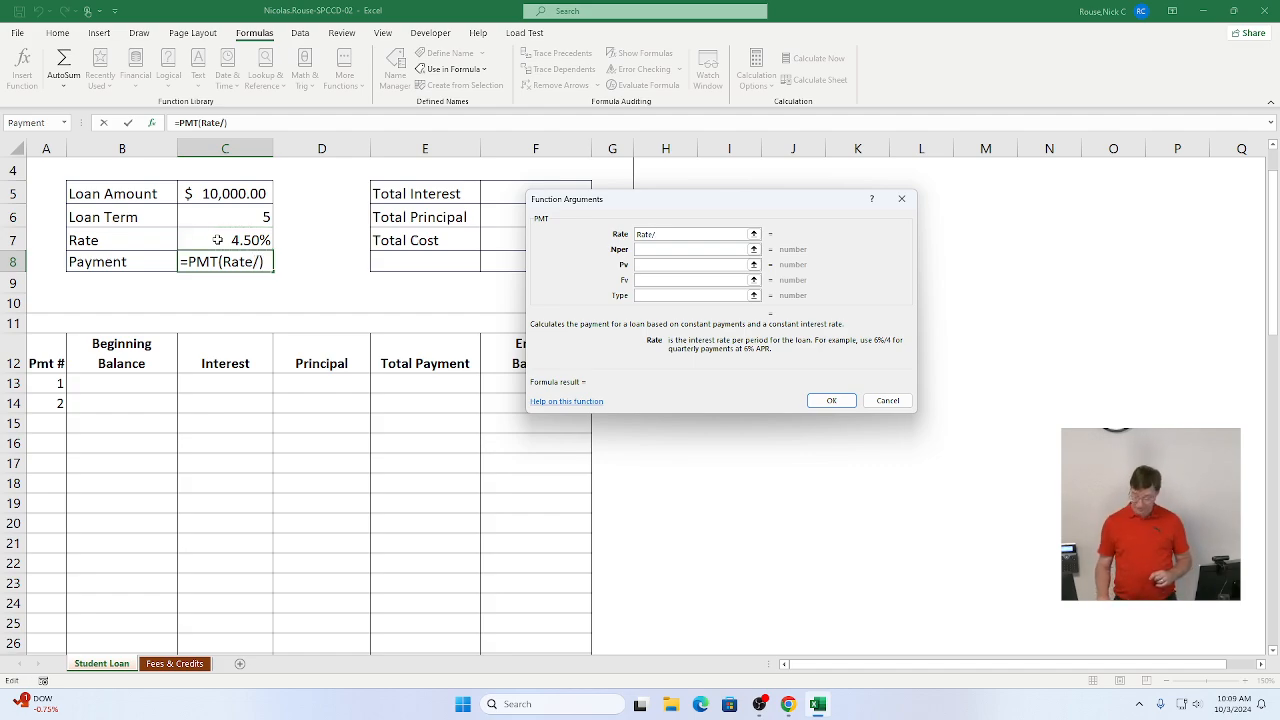
text(12)
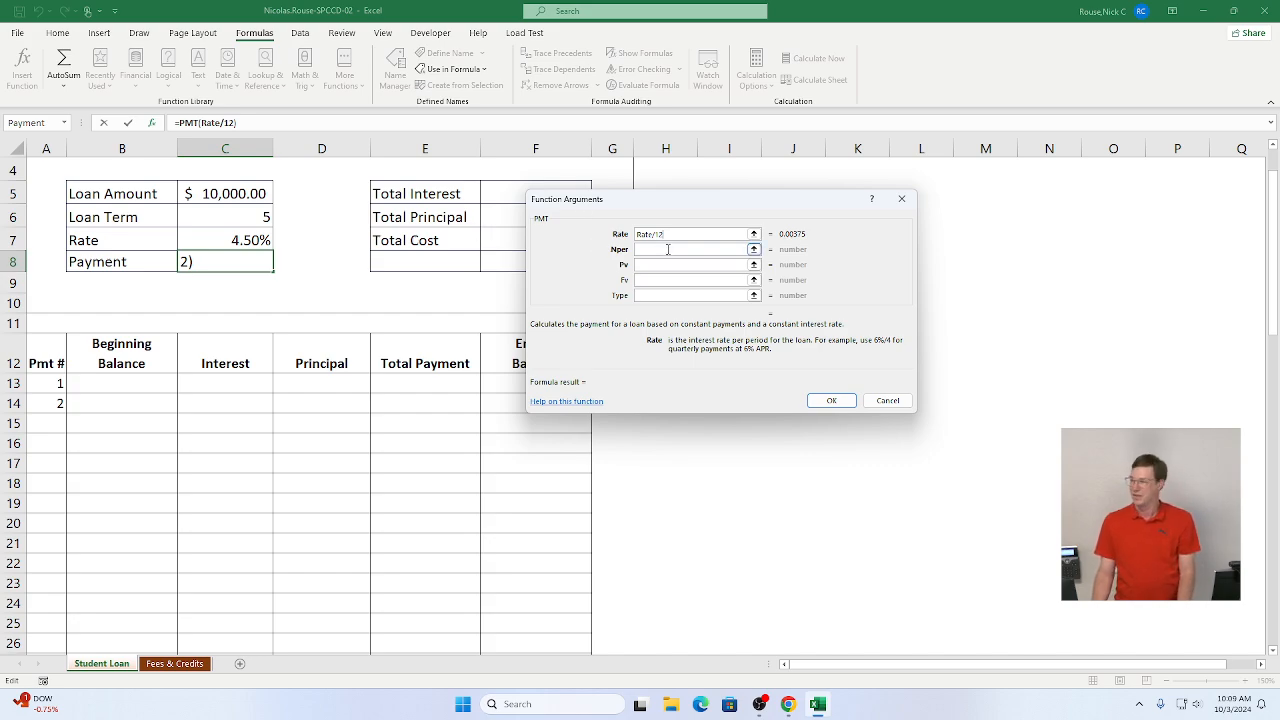
Step: Mark instruction steps 3c and 3d as complete
key(alt+Tab)
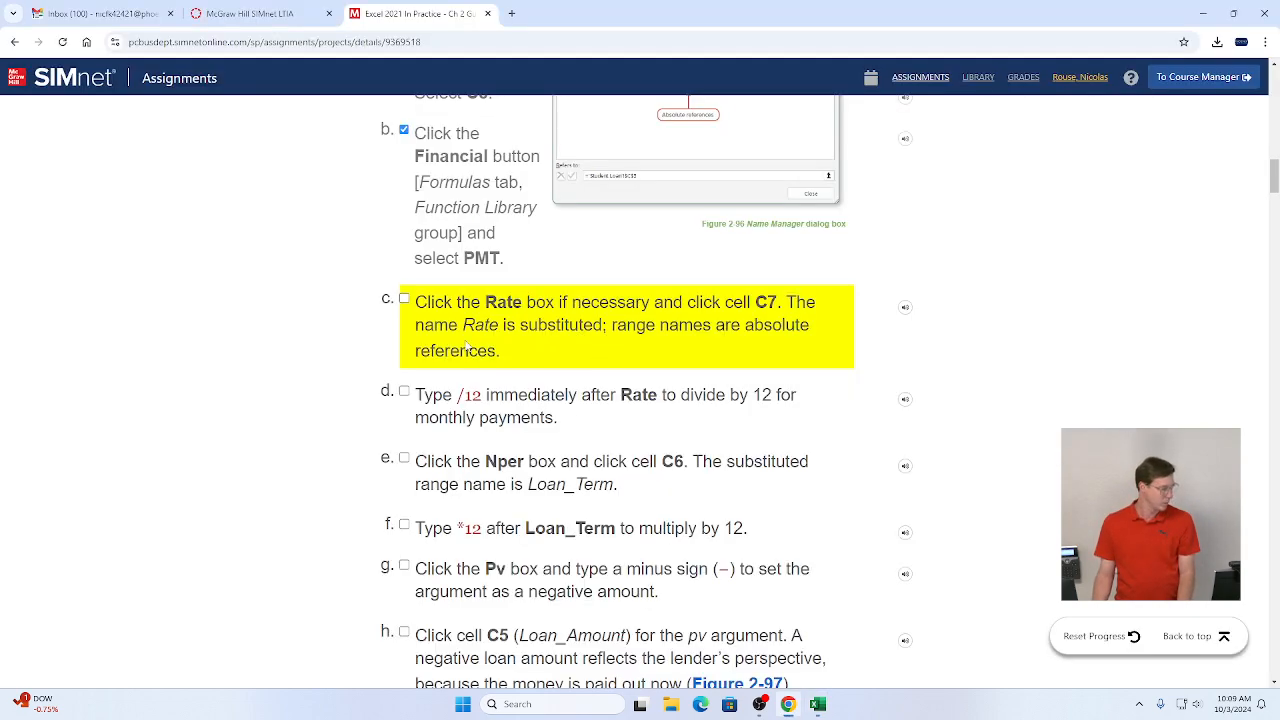
click(404, 299)
click(404, 391)
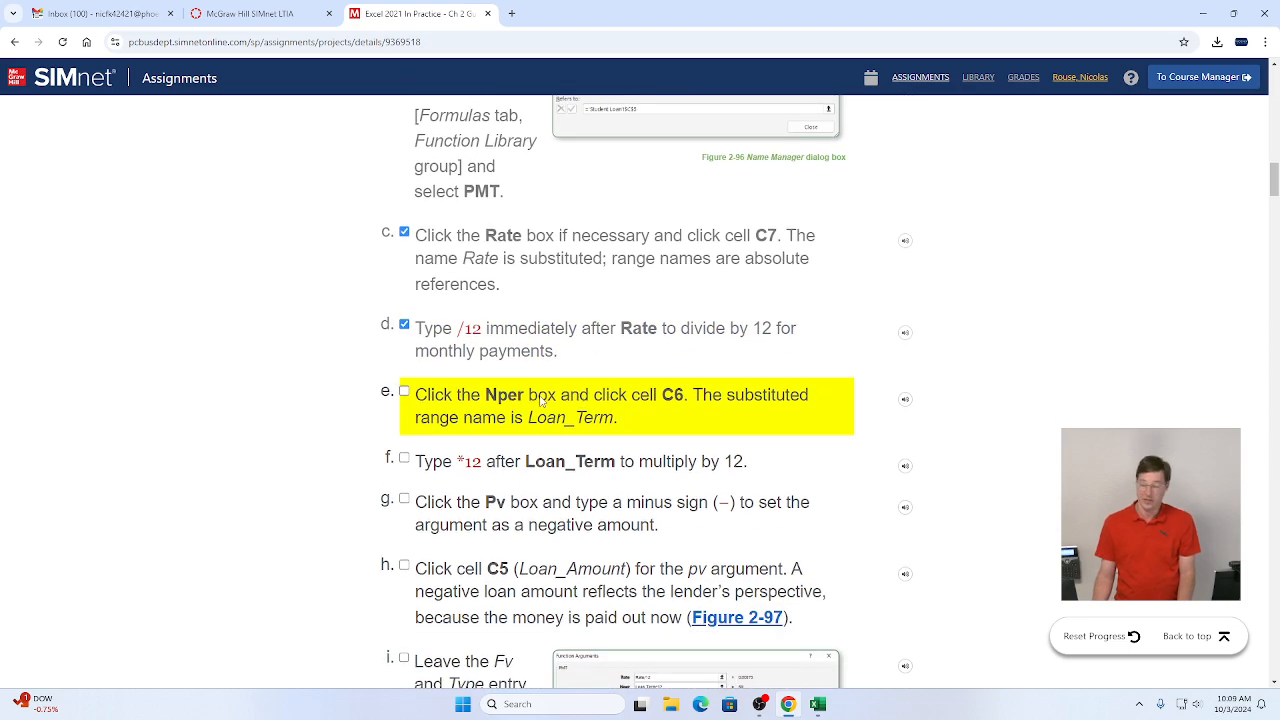
Step: Set the Nper argument to the Loan Term cell multiplied by 12, giving Loan_Term*12
key(alt+Tab)
key(Tab)
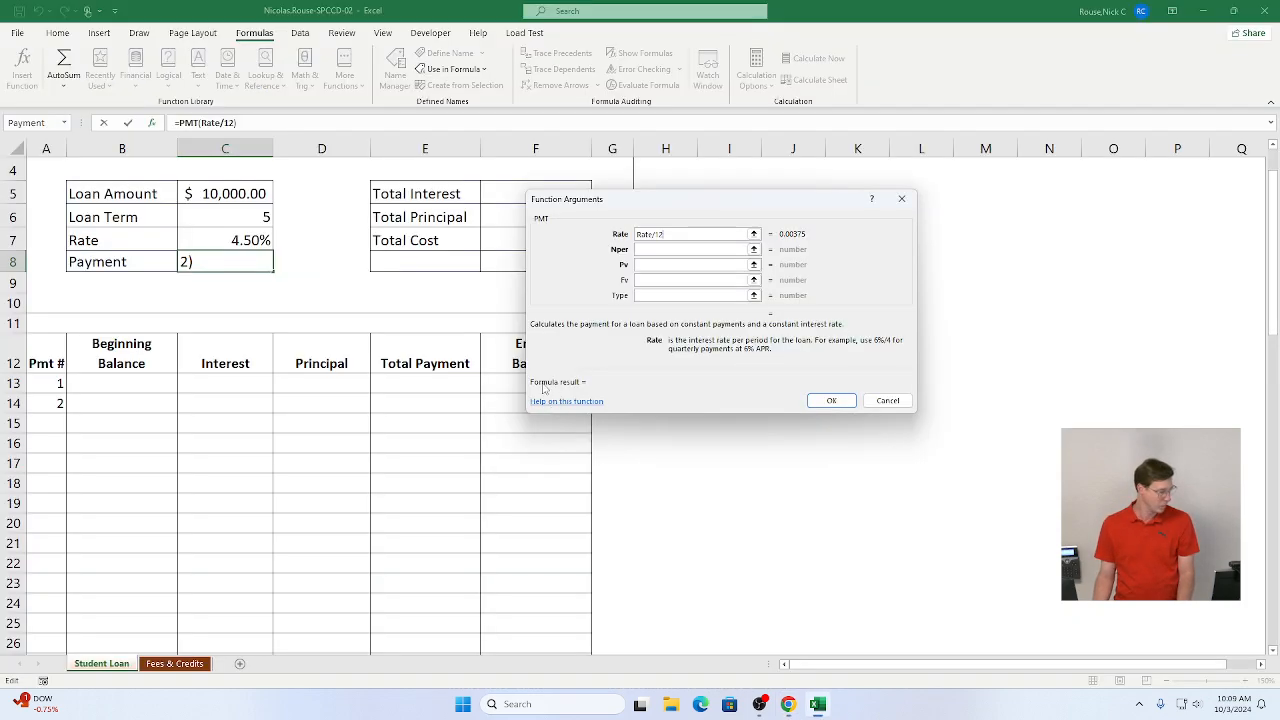
click(645, 250)
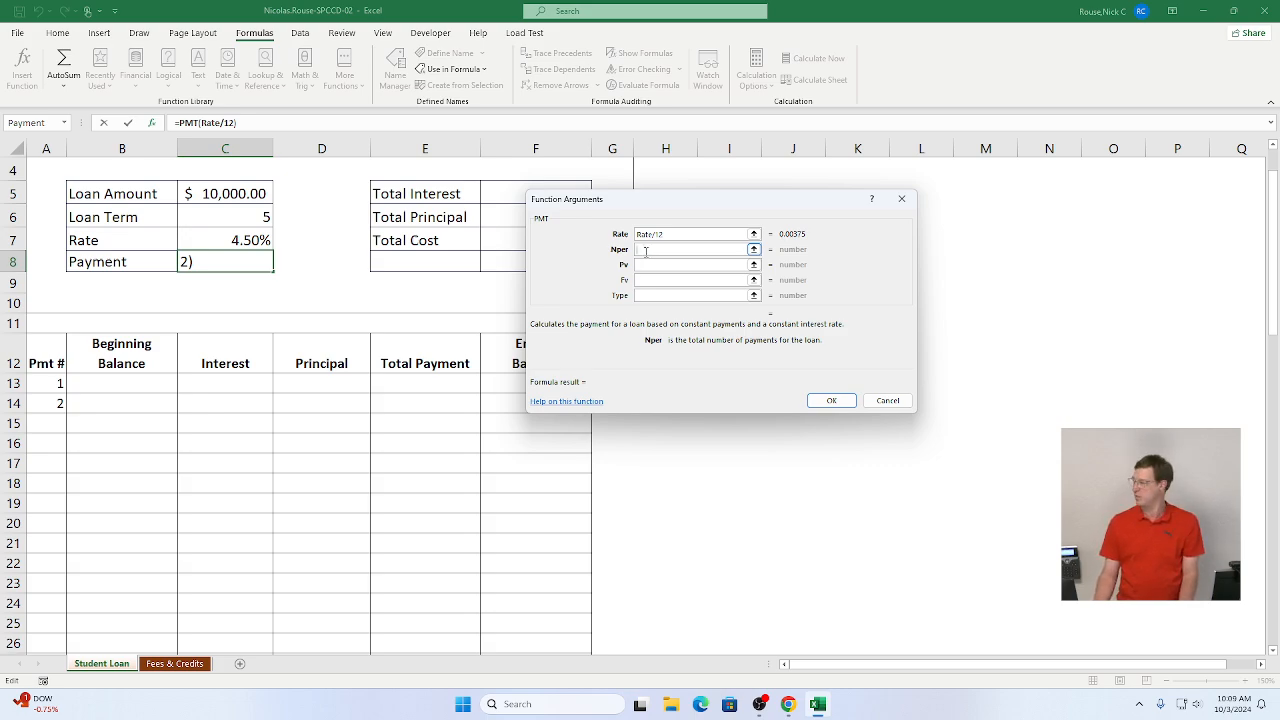
key(alt+Tab)
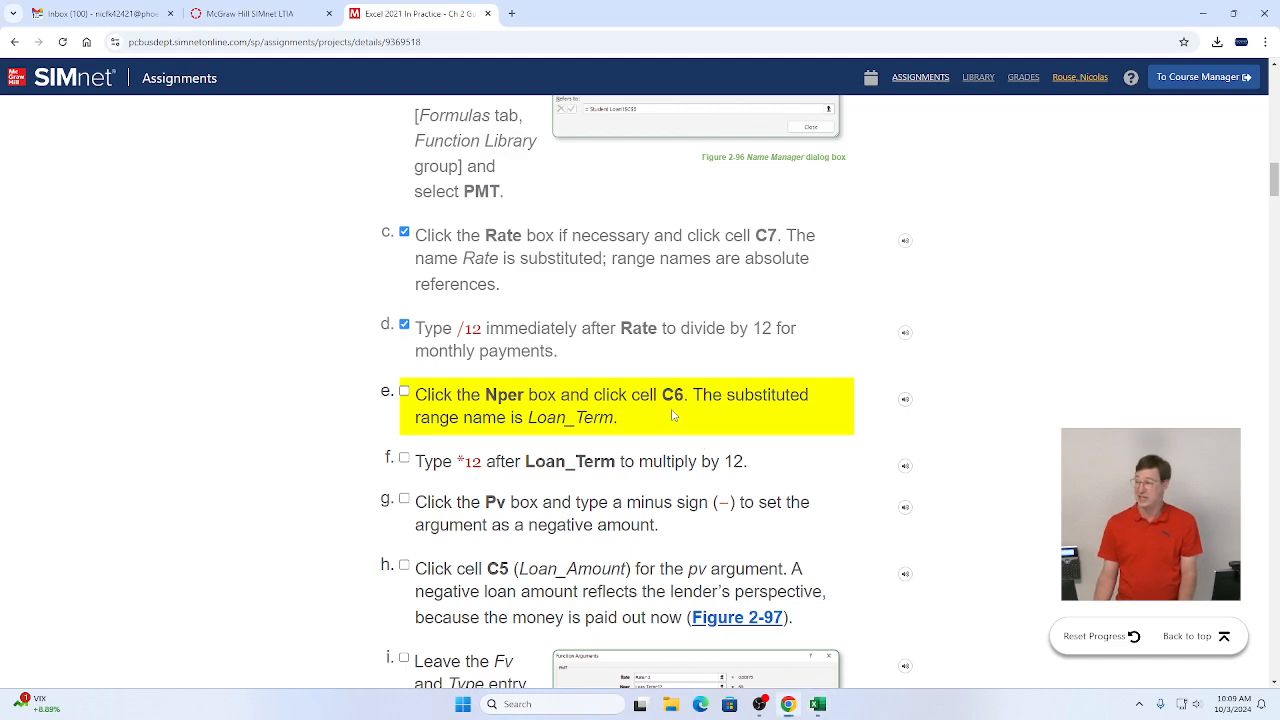
key(alt+Tab)
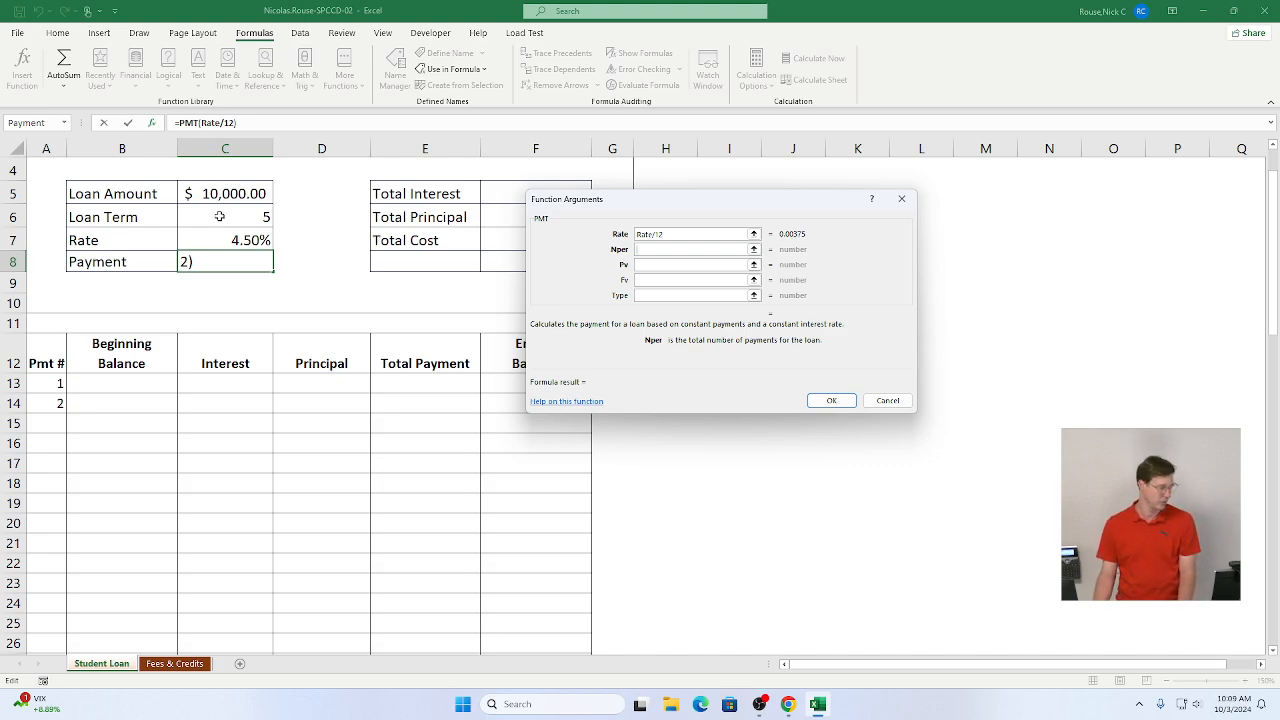
click(219, 216)
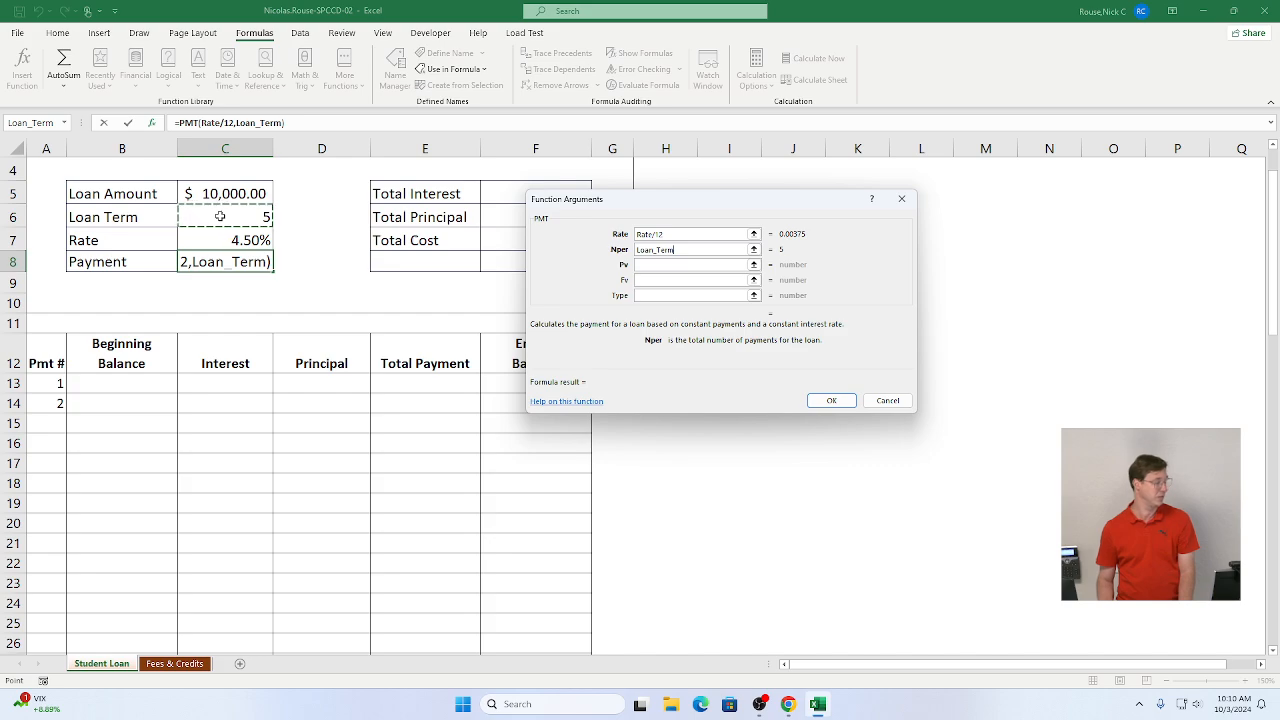
text(*)
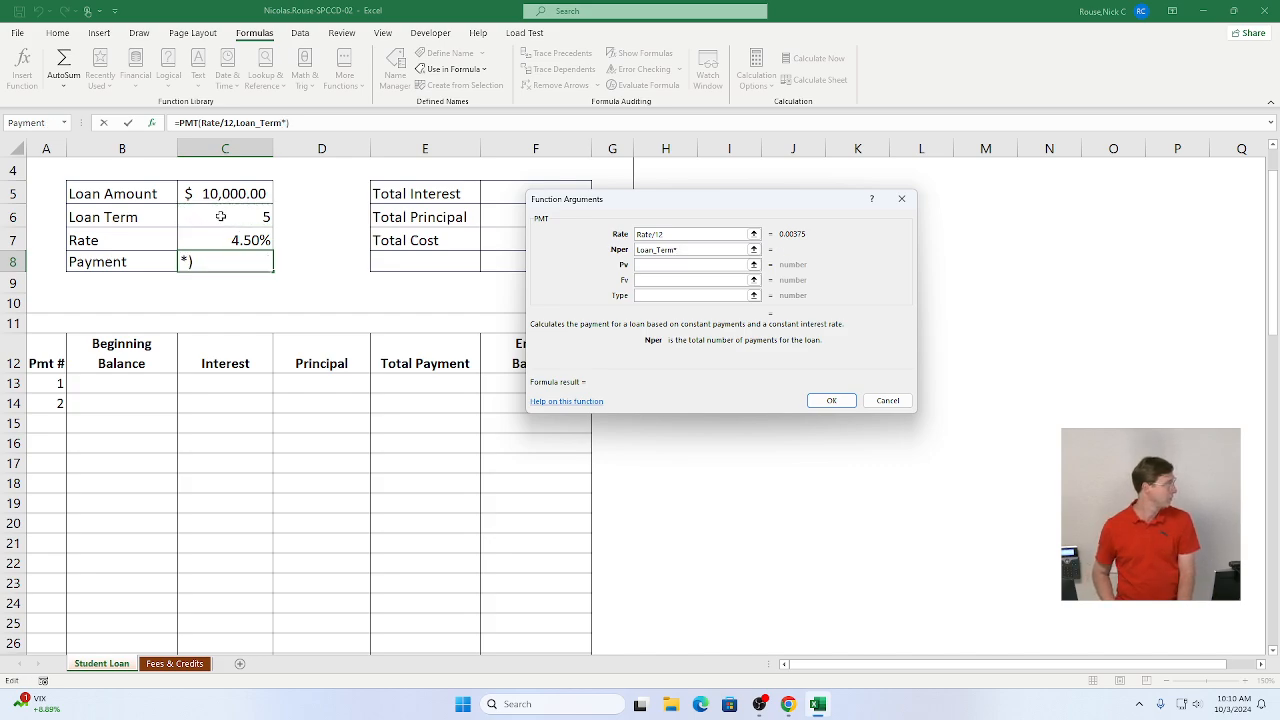
text(12)
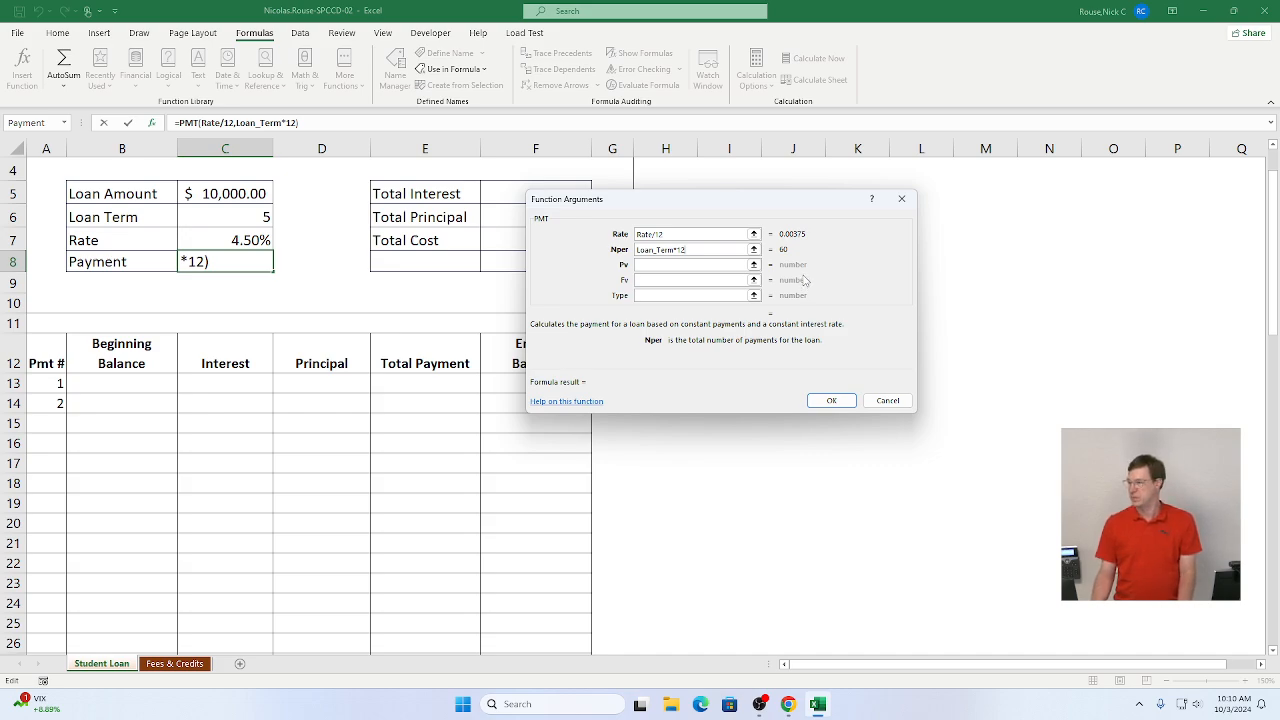
click(642, 264)
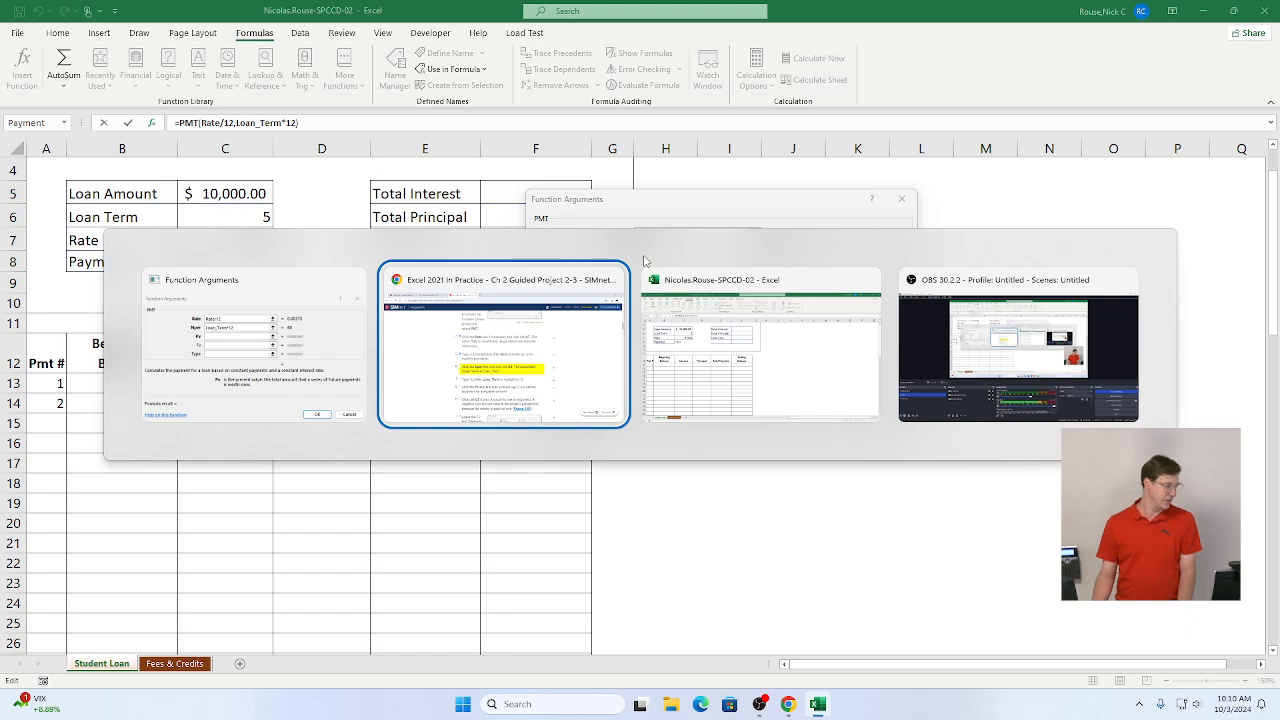
Step: Mark instruction steps 3e and 3f as complete
key(alt+Tab)
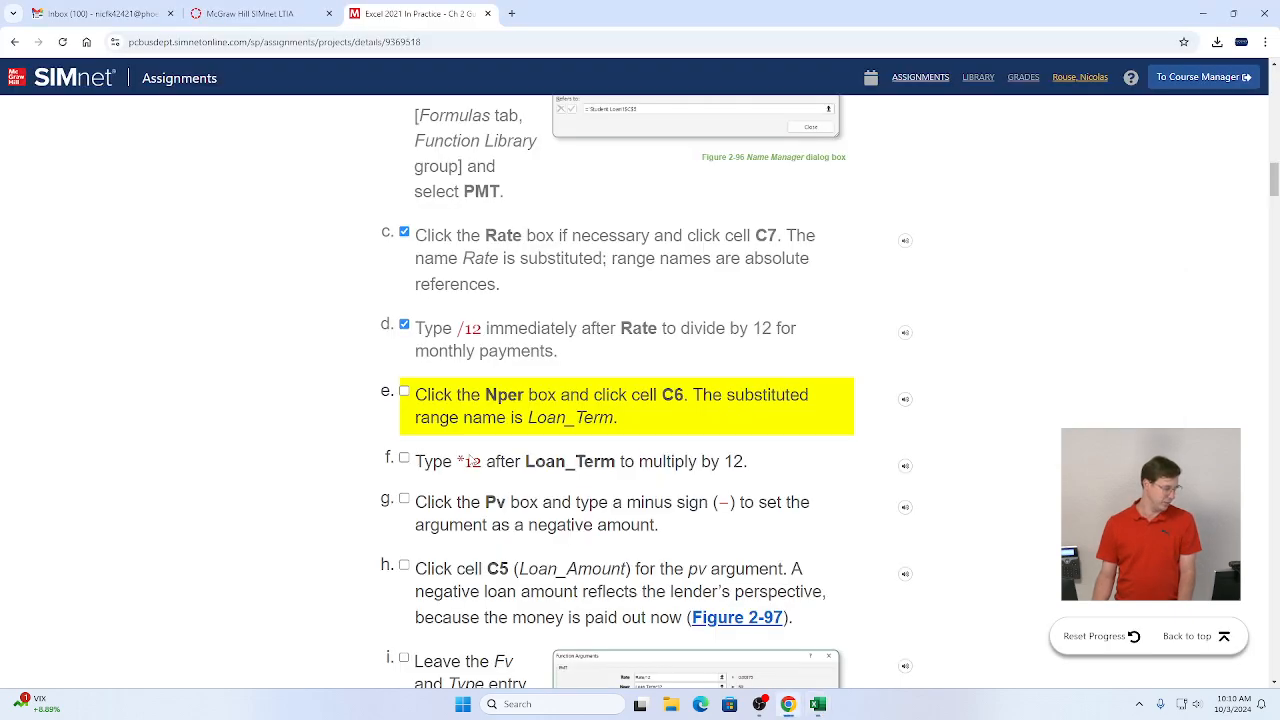
click(404, 391)
click(404, 462)
scroll(480, 400, down, 3)
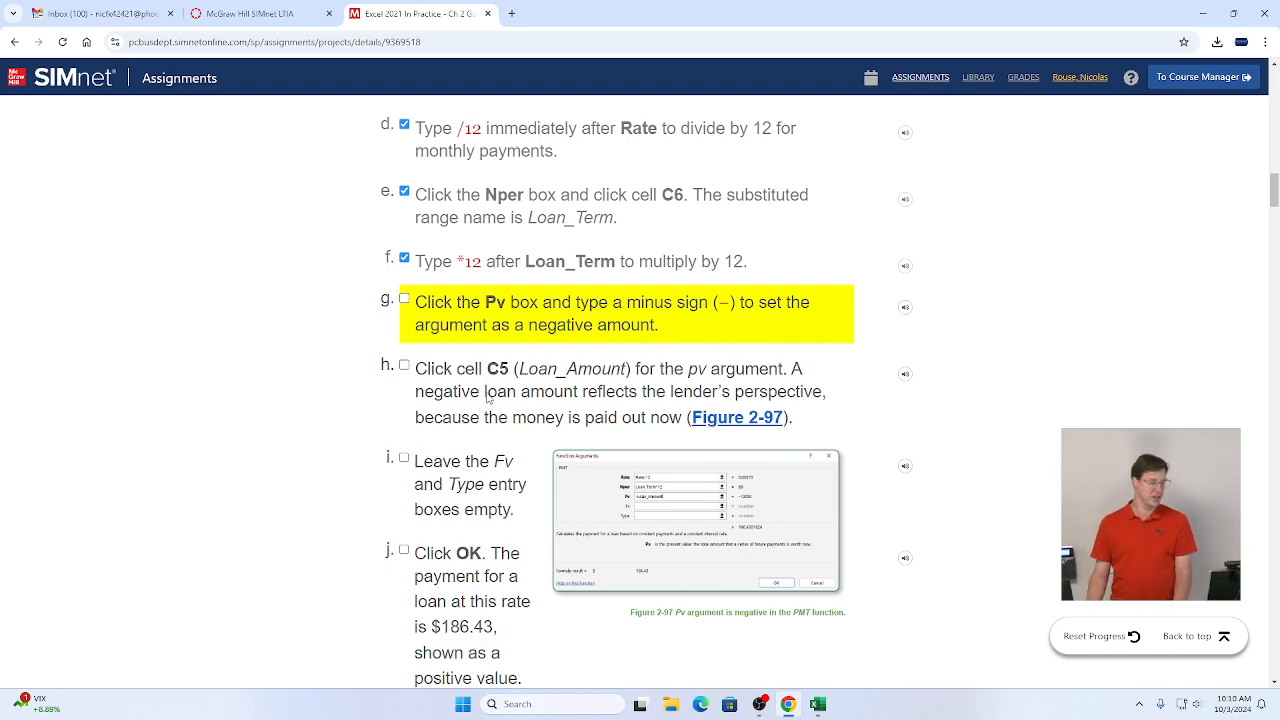
Step: Set the Pv argument to -Loan_Amount using the Loan Amount cell and confirm the PMT function
key(alt+Tab)
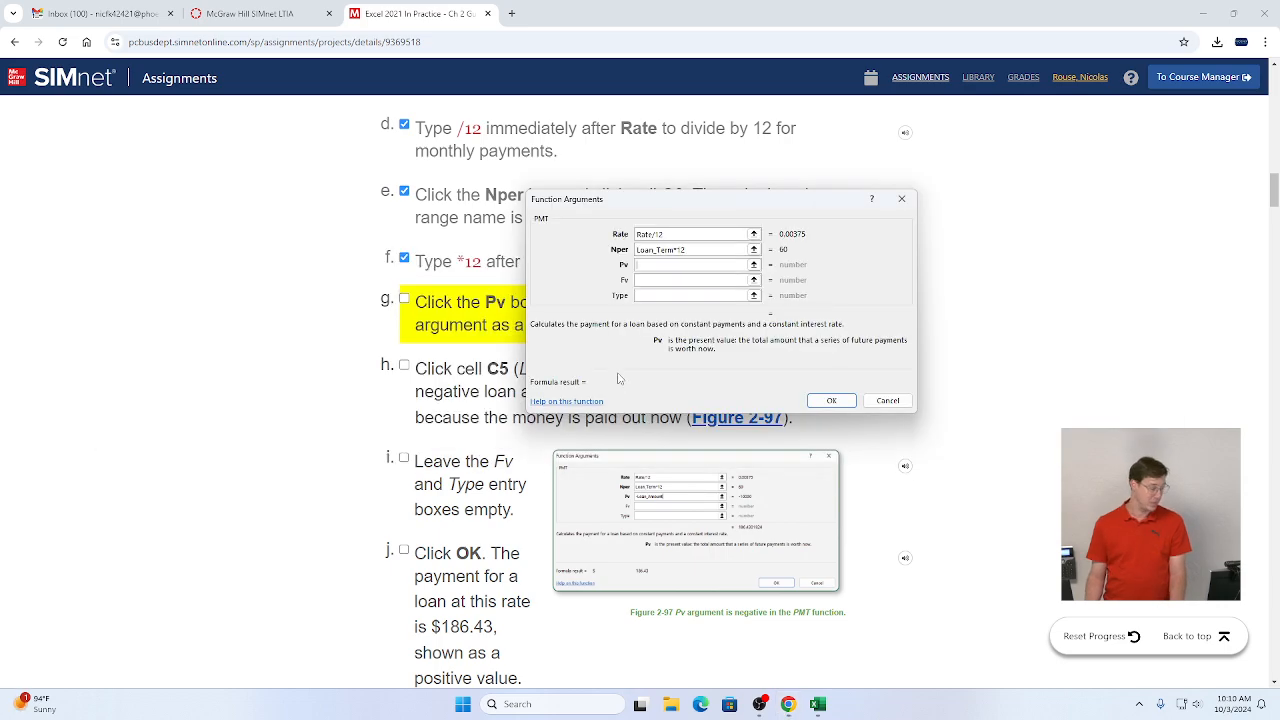
click(680, 267)
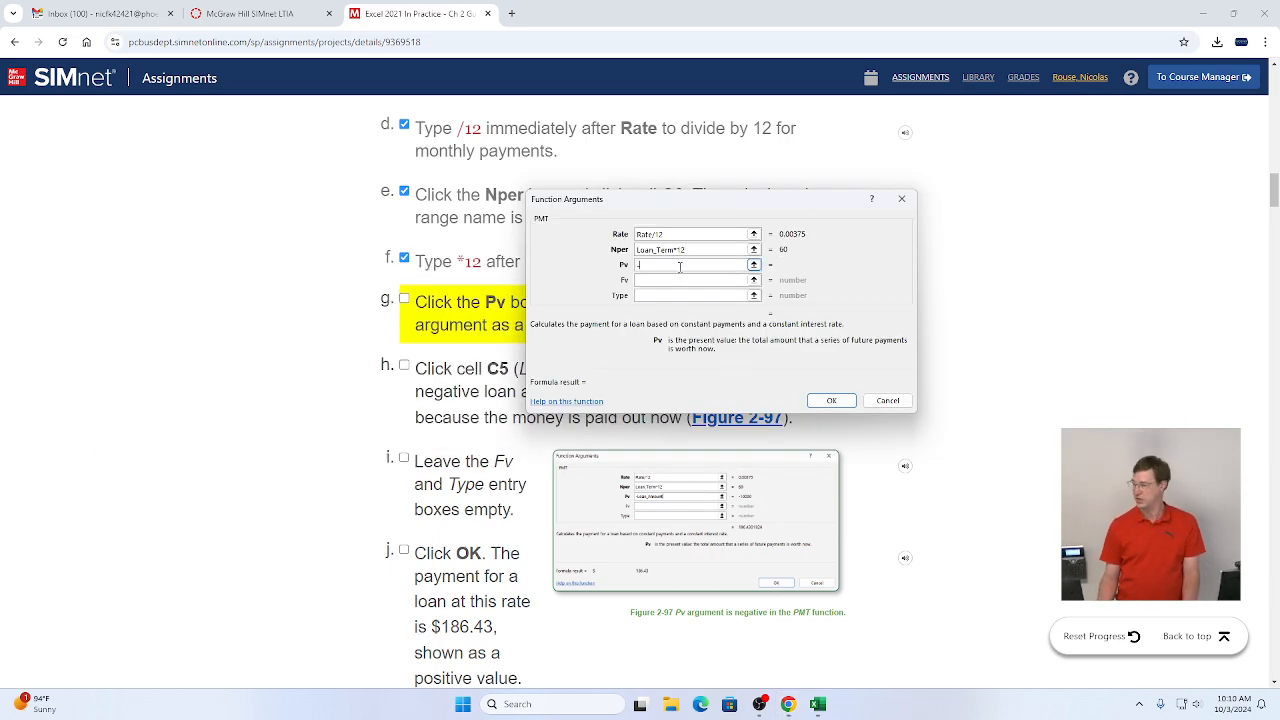
key(alt+Tab)
key(alt+Tab)
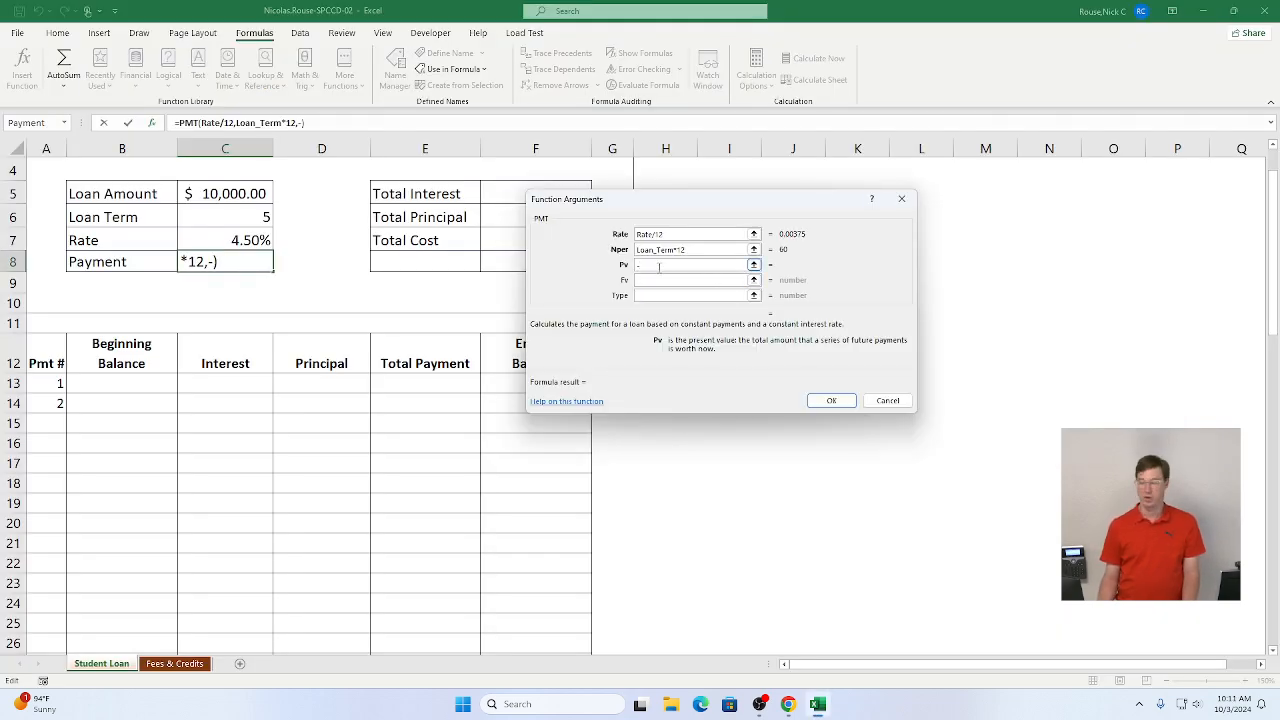
click(230, 195)
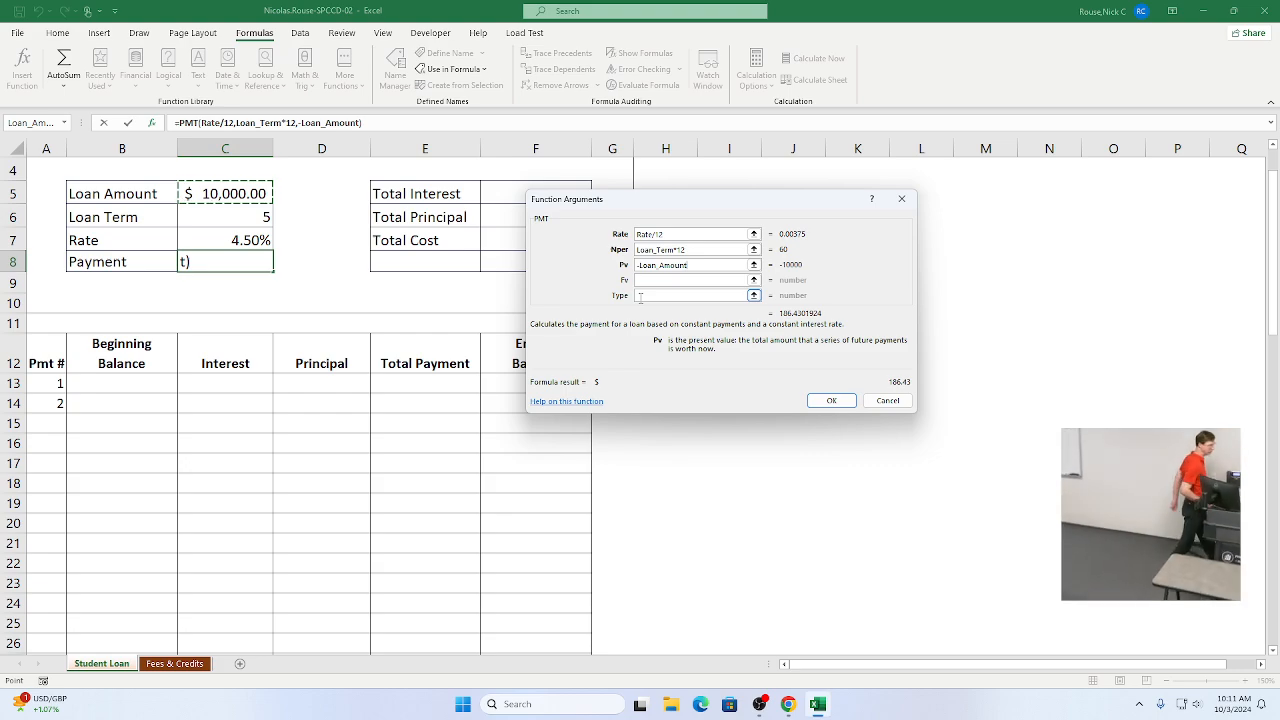
click(832, 401)
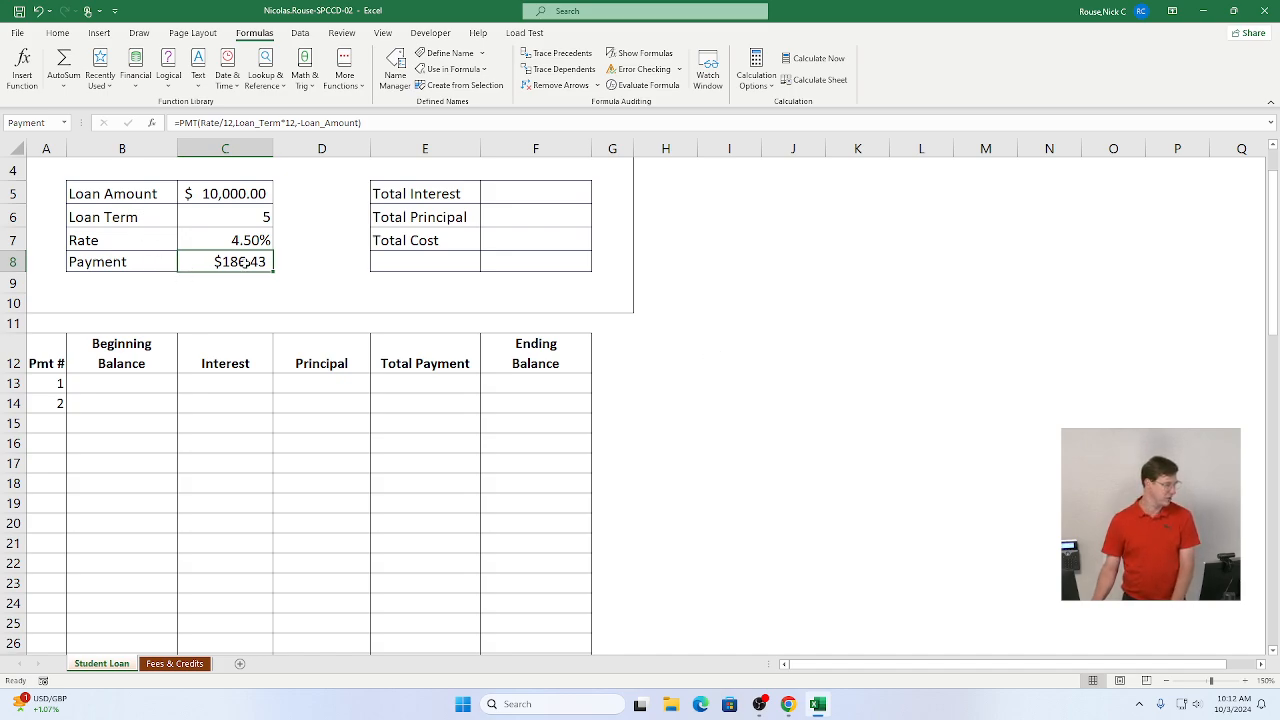
Step: Mark instruction steps 3i and 3j as complete and return to the workbook
key(alt+Tab)
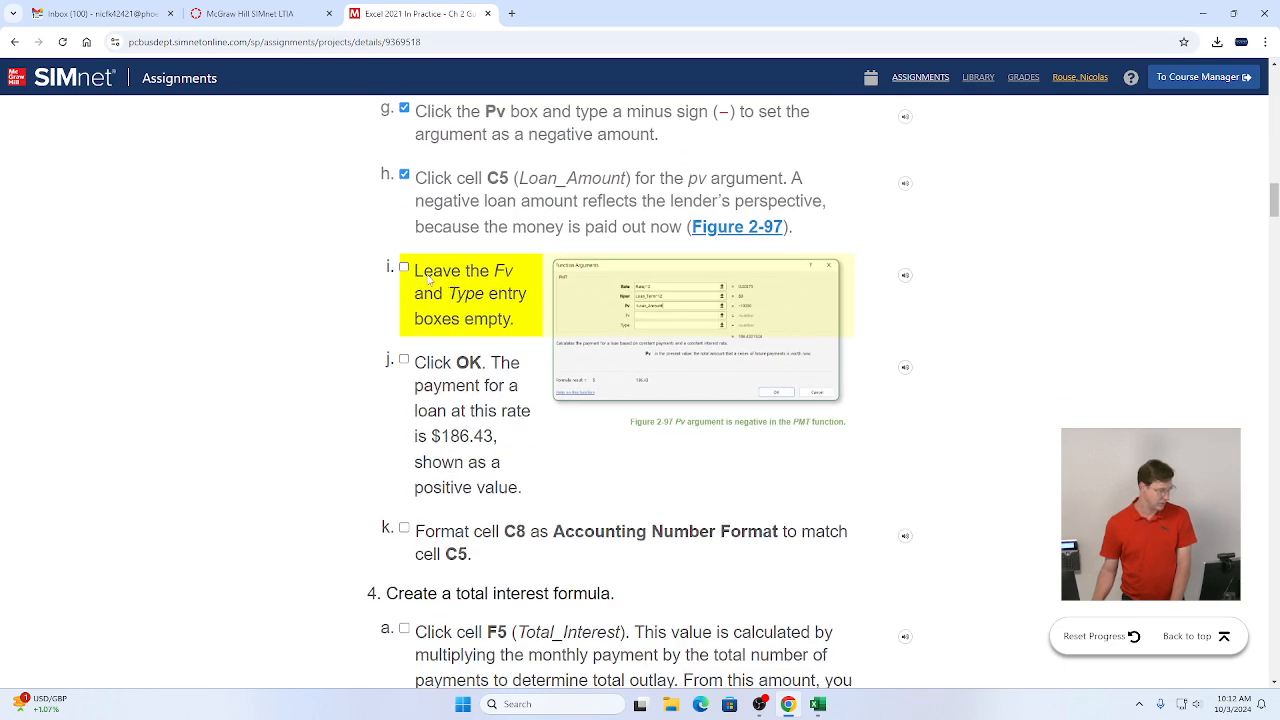
click(404, 268)
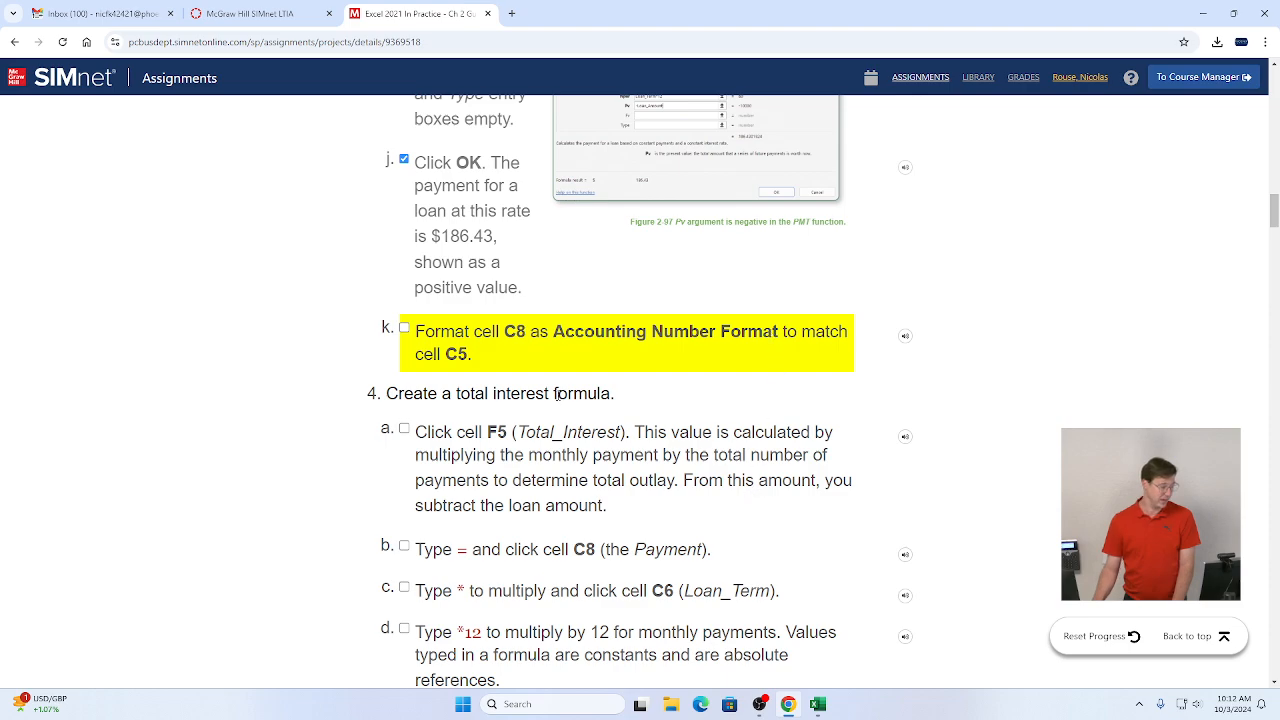
key(alt+Tab)
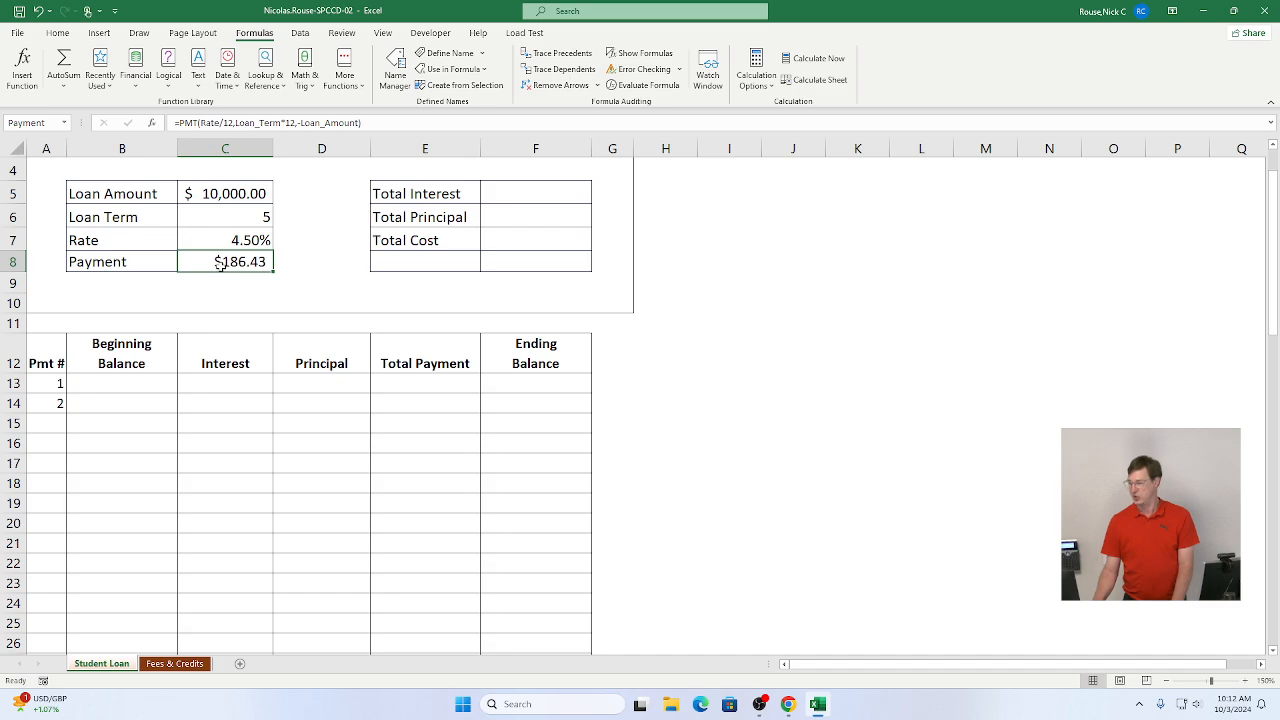
Step: Apply the Accounting number format to the Payment cell C8 and check the instructions
click(57, 33)
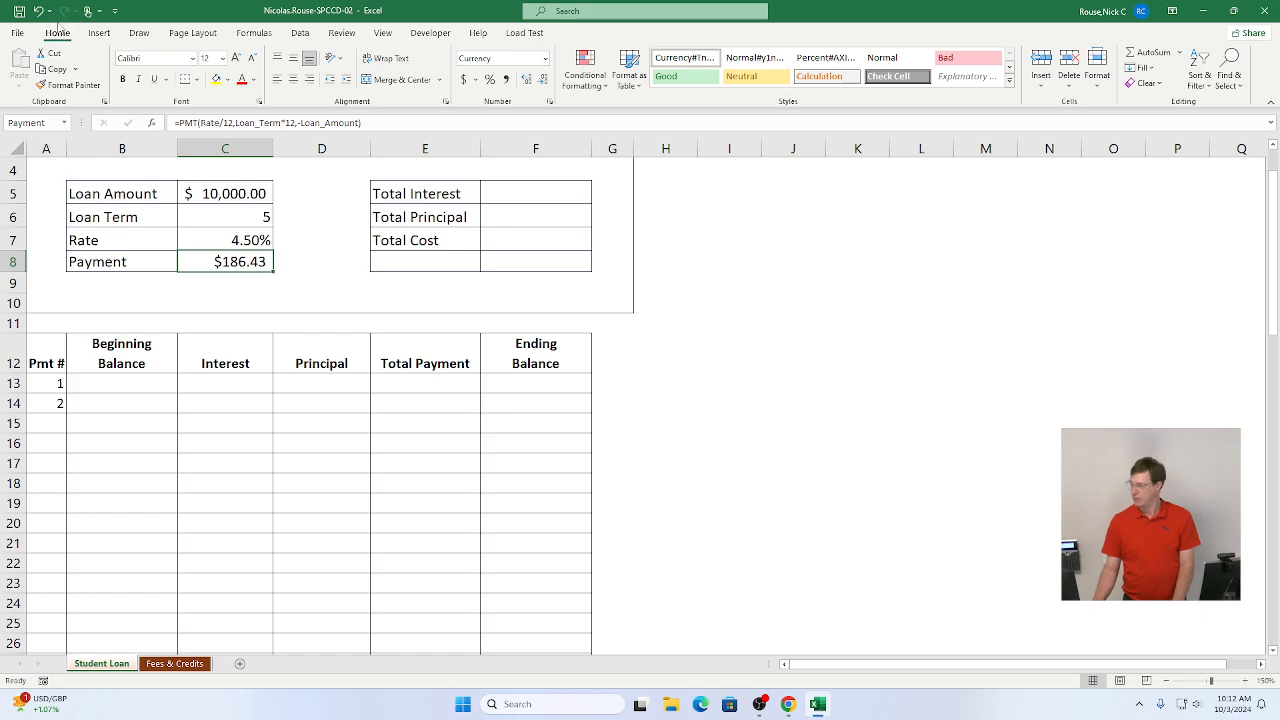
click(545, 60)
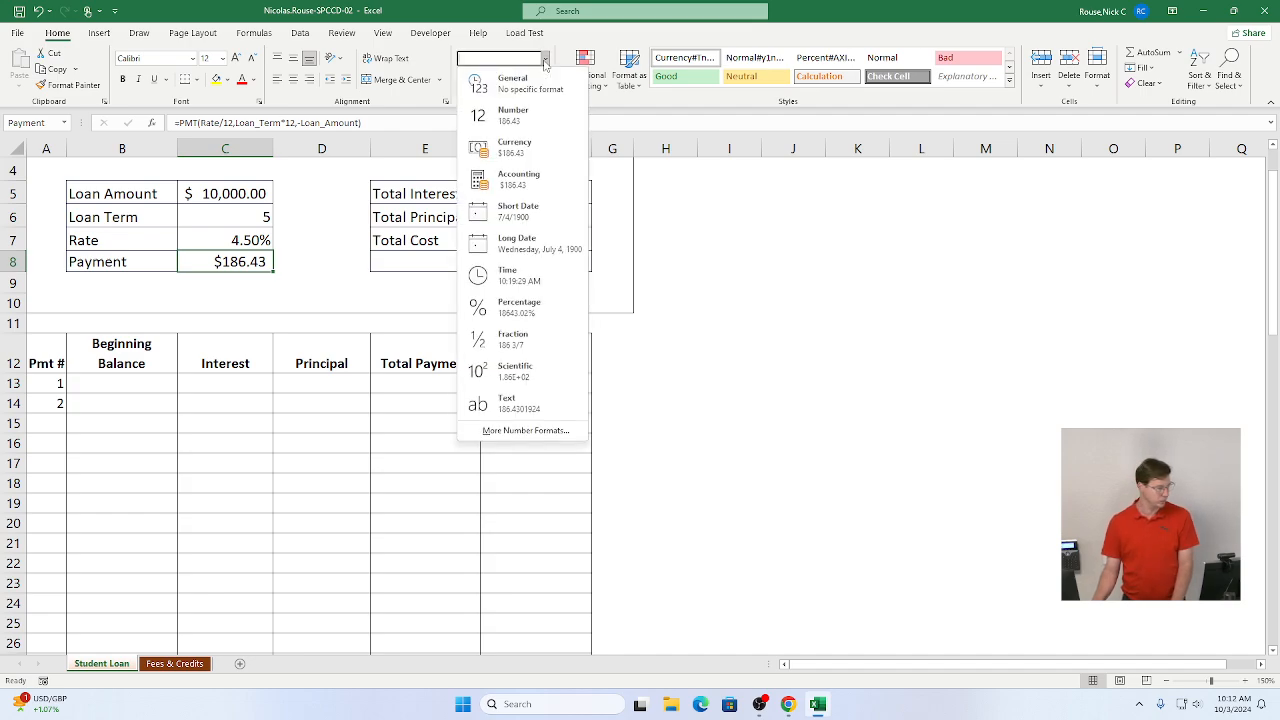
click(521, 182)
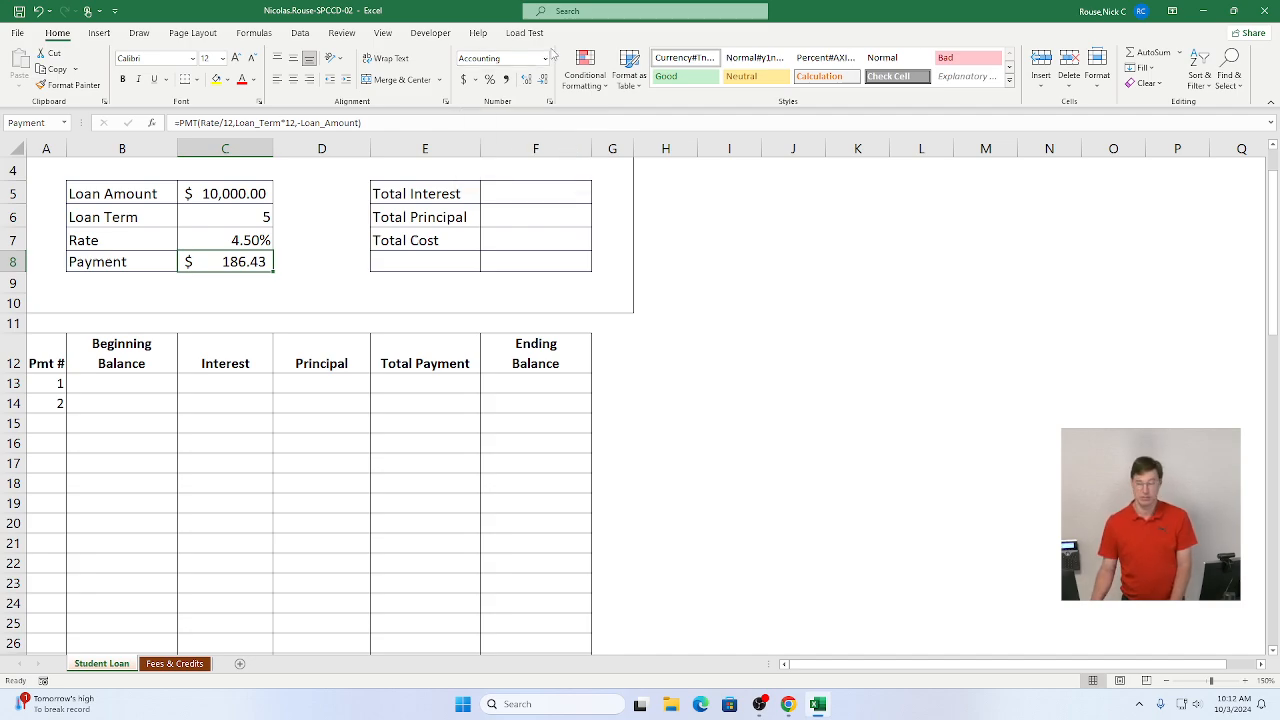
key(alt+Tab)
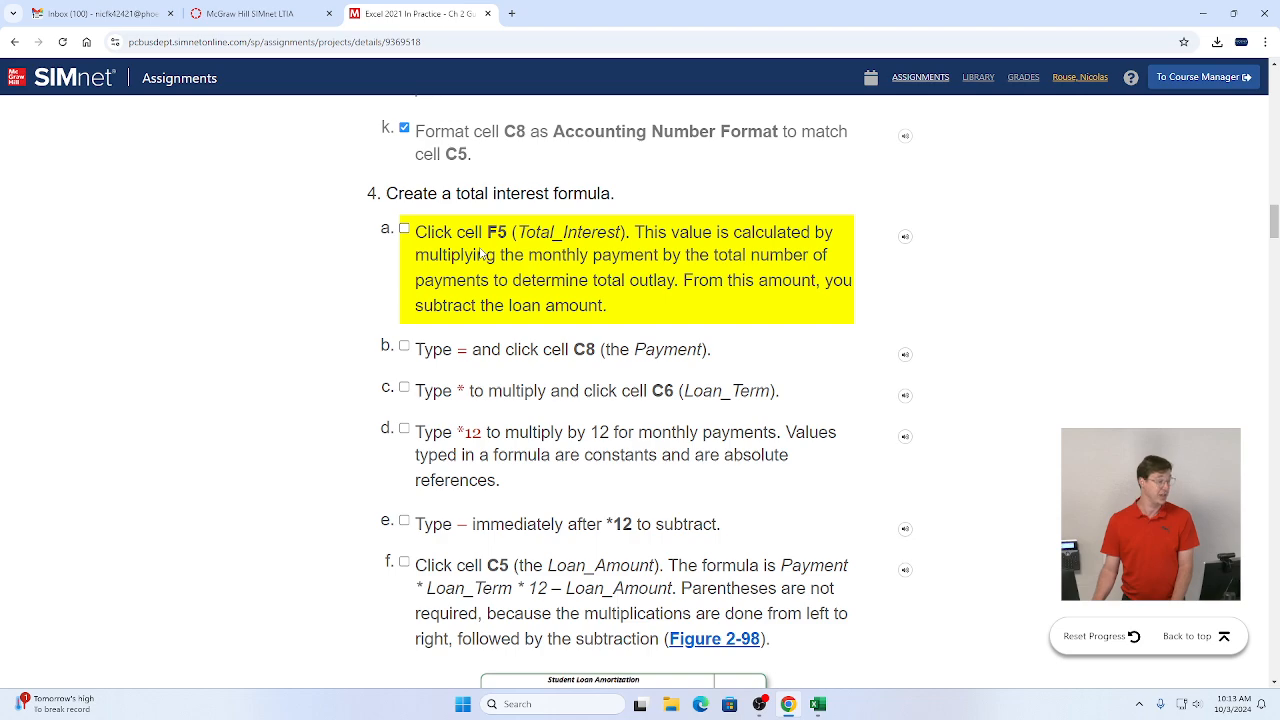
key(alt+Tab)
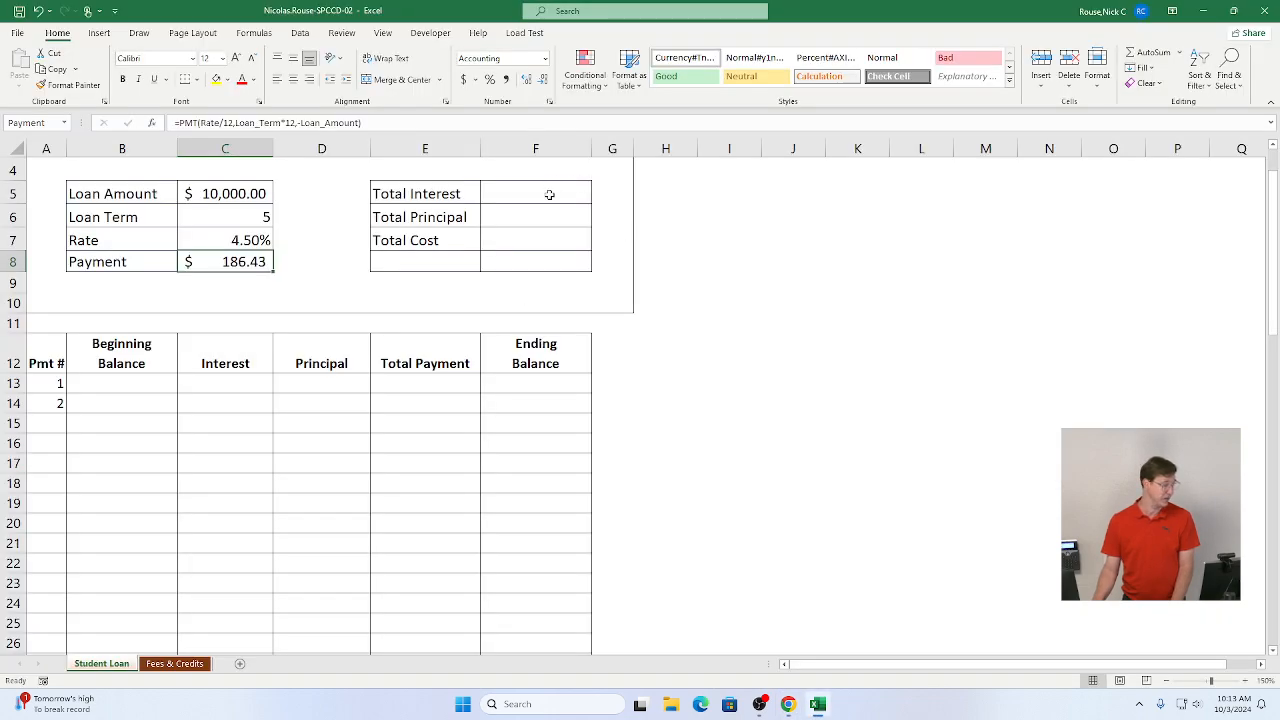
Step: Select the Total Interest cell F5 and mark instruction step 4a as complete
click(549, 194)
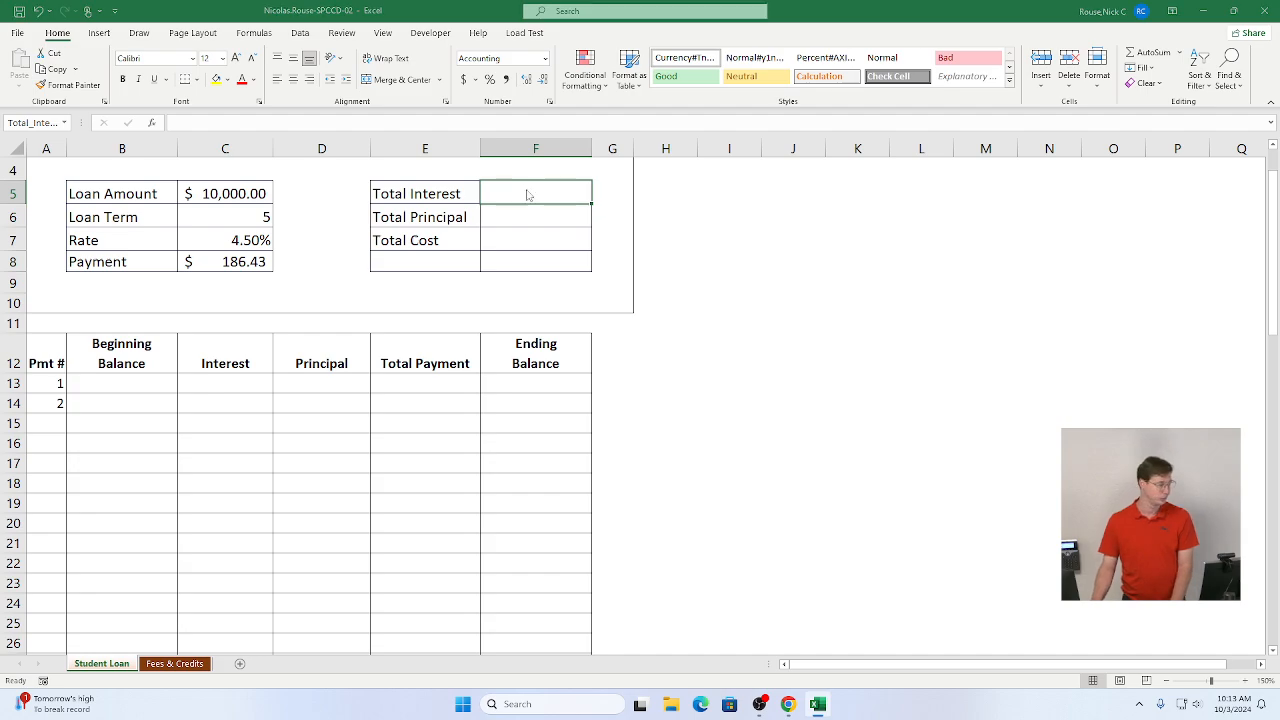
key(alt+Tab)
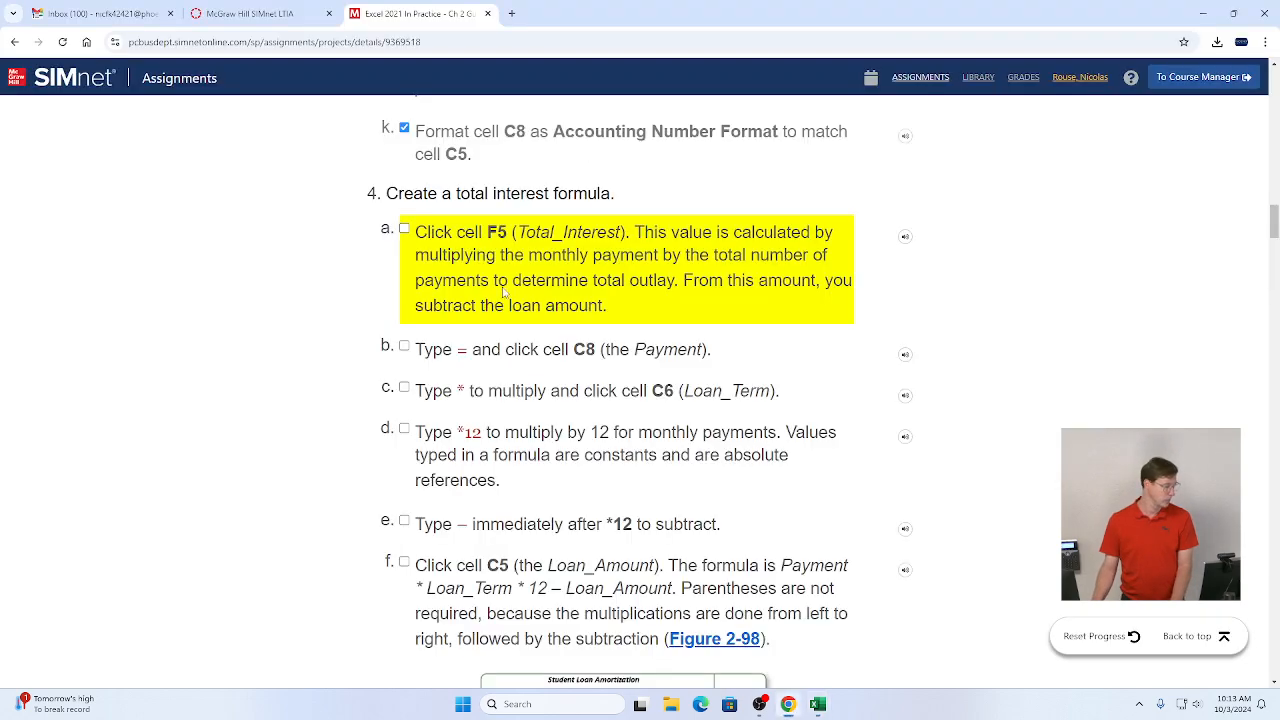
click(404, 230)
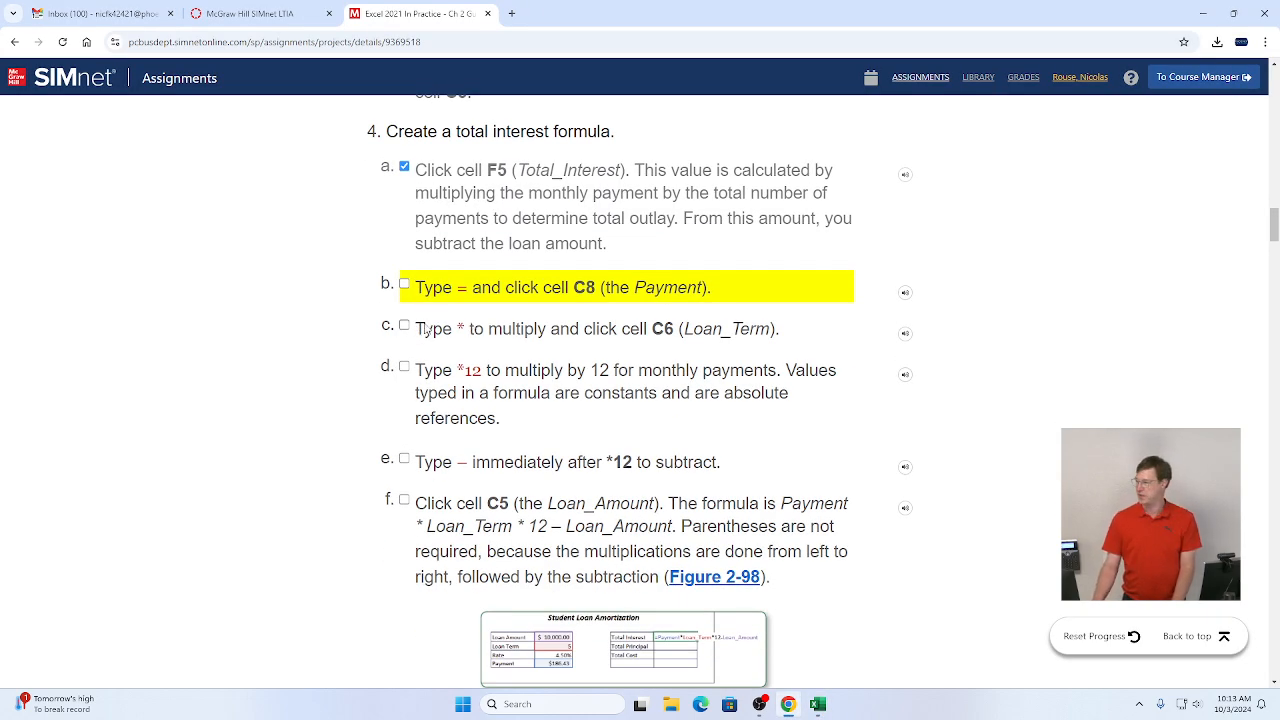
scroll(445, 335, down, 1)
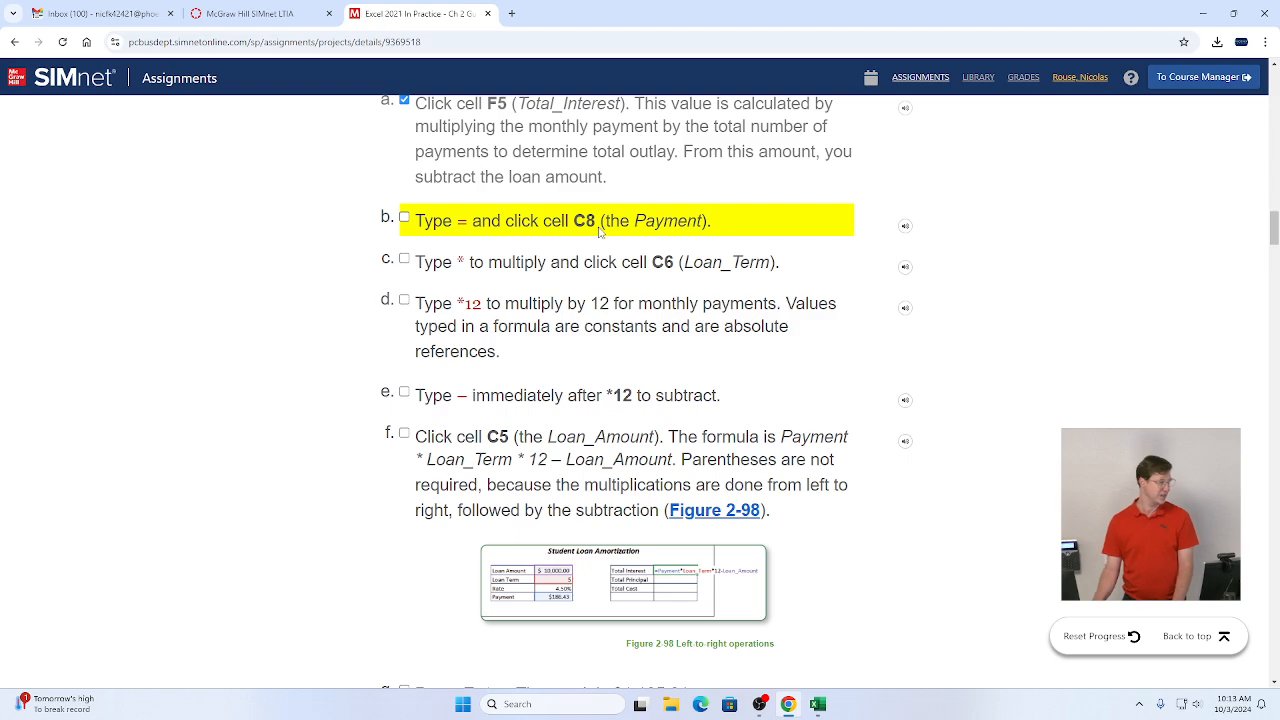
key(alt+Tab)
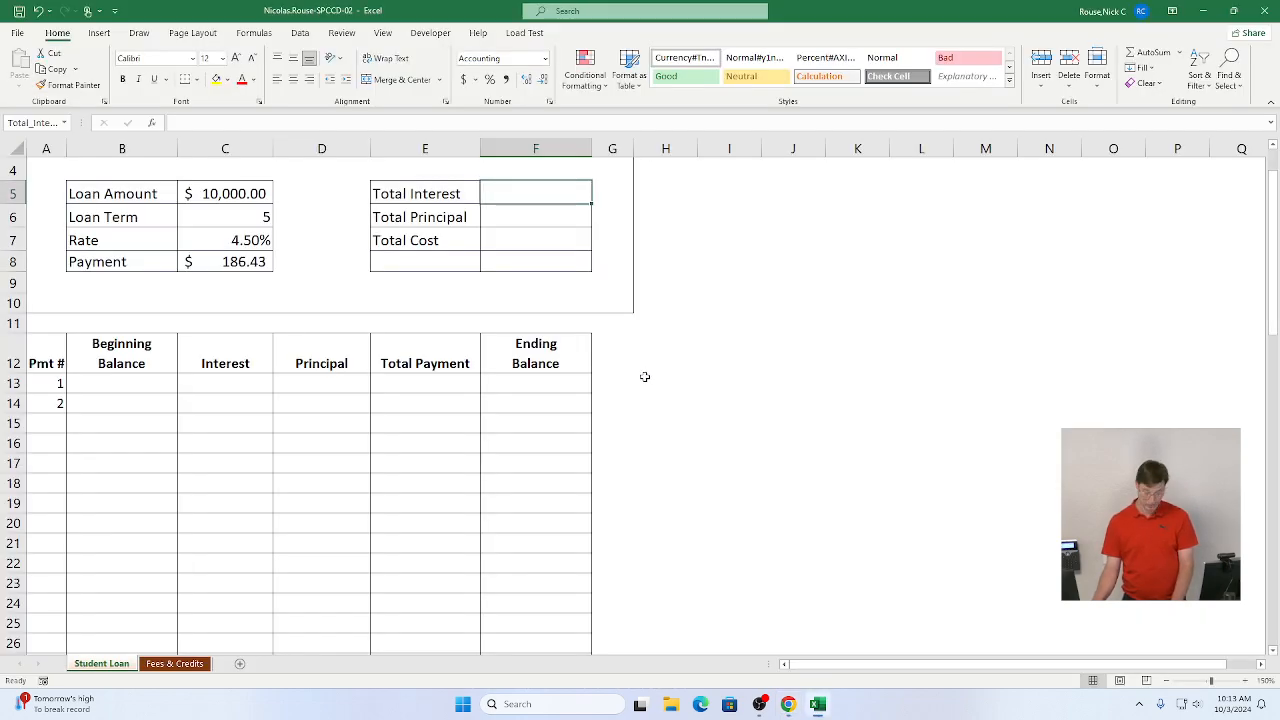
Step: Begin the Total Interest formula in F5 as =Payment*Loan_Term using the Payment and Loan Term cells
text(=)
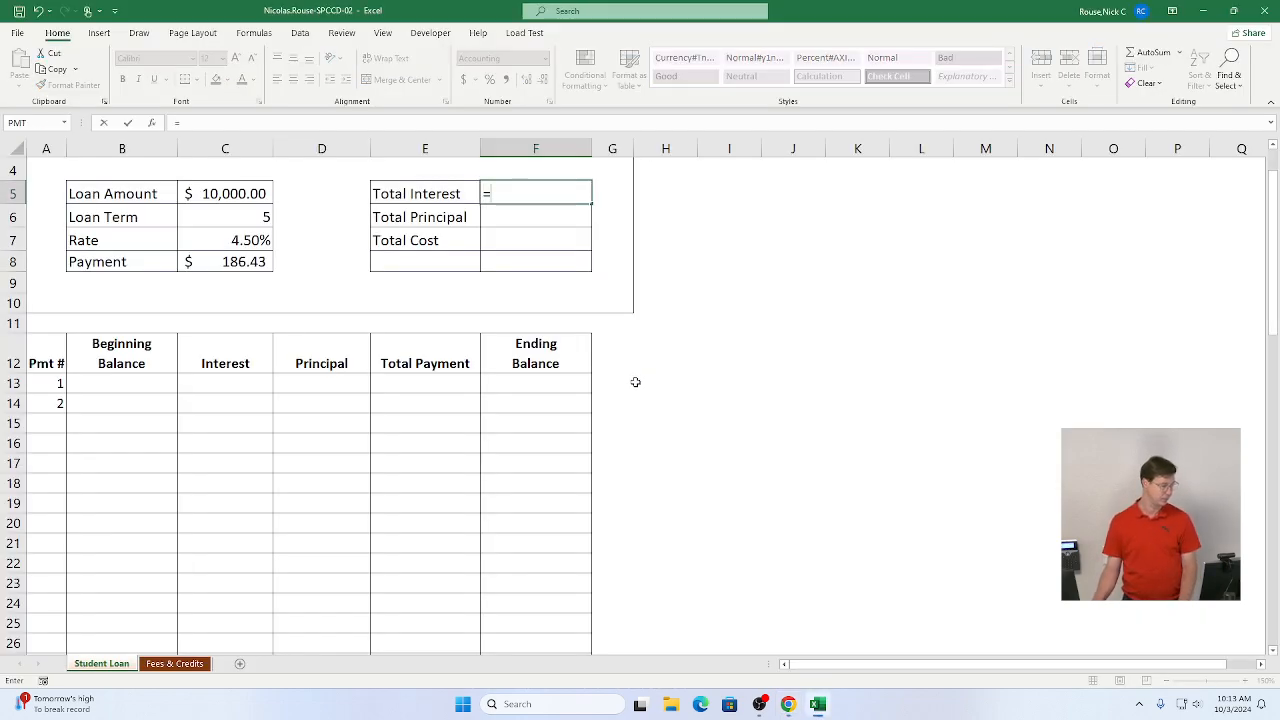
click(240, 261)
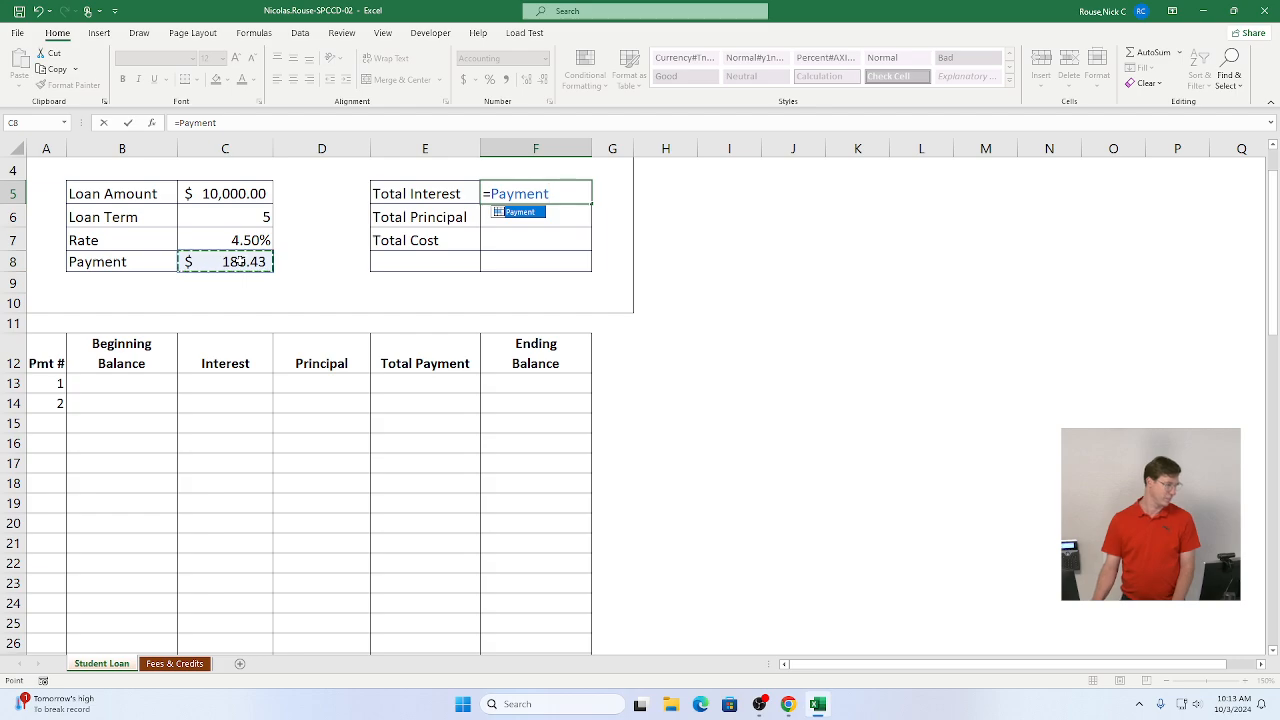
key(alt+Tab)
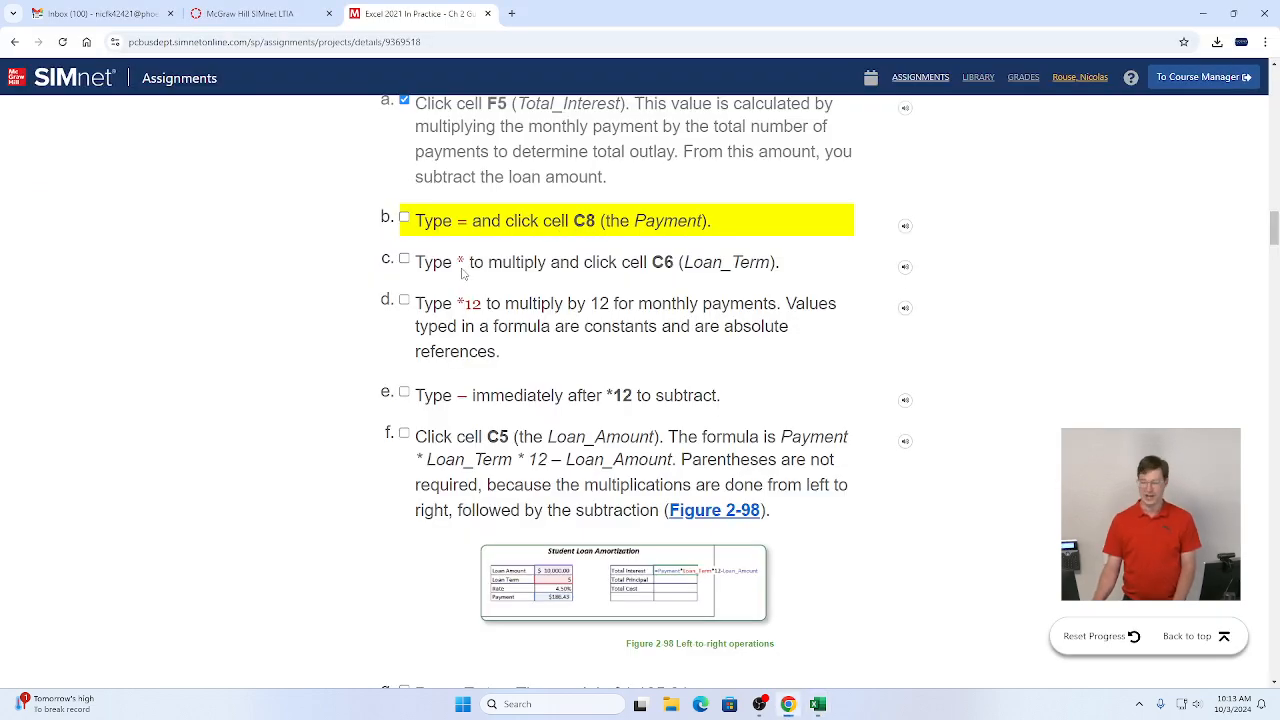
key(alt+Tab)
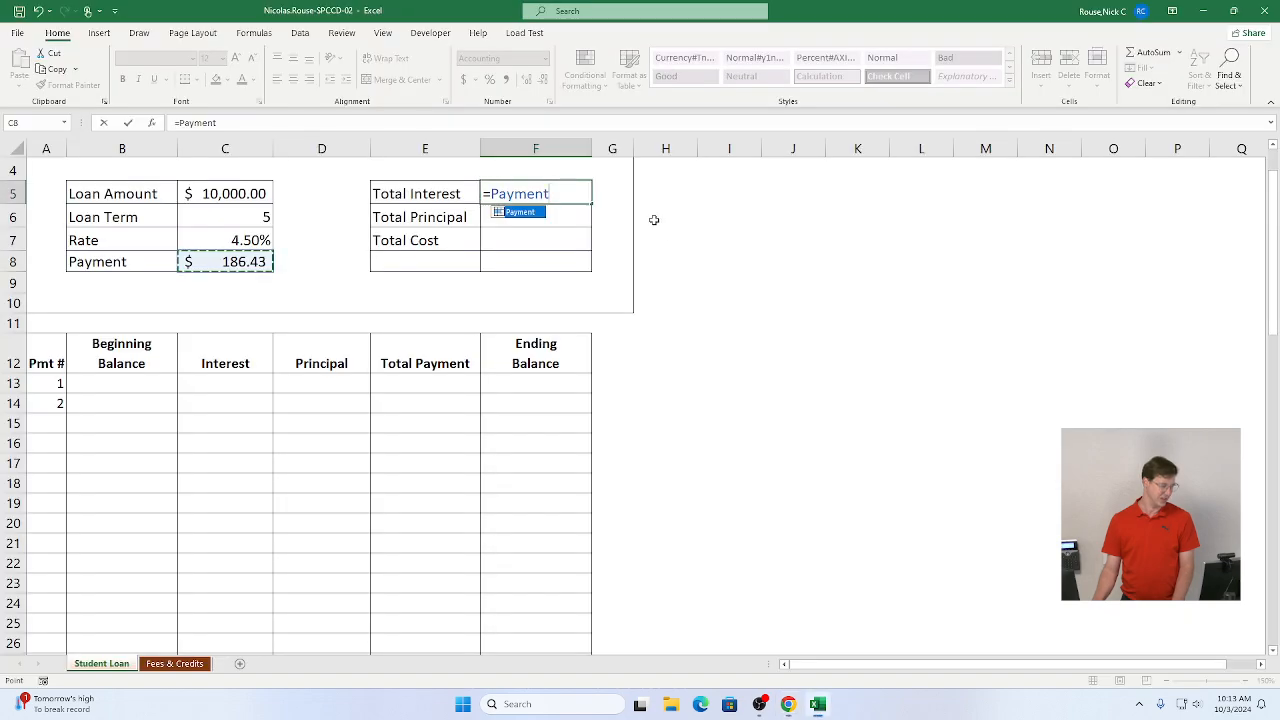
text(*)
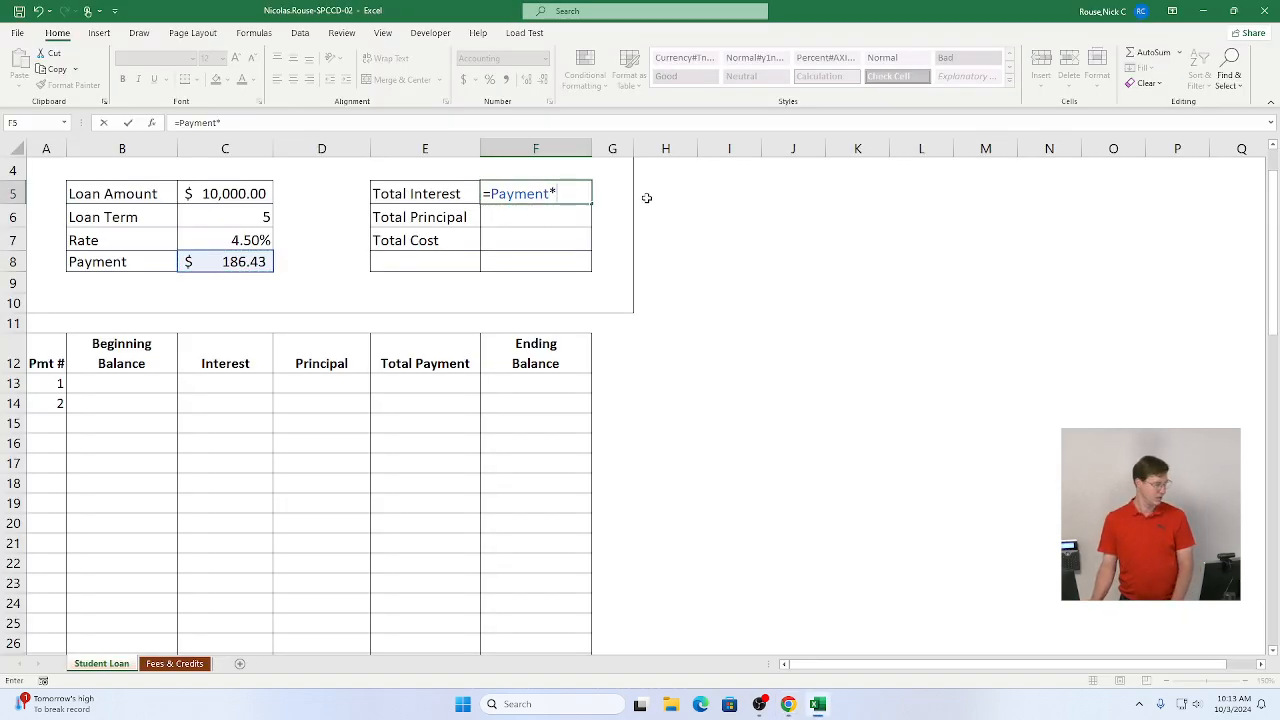
click(212, 216)
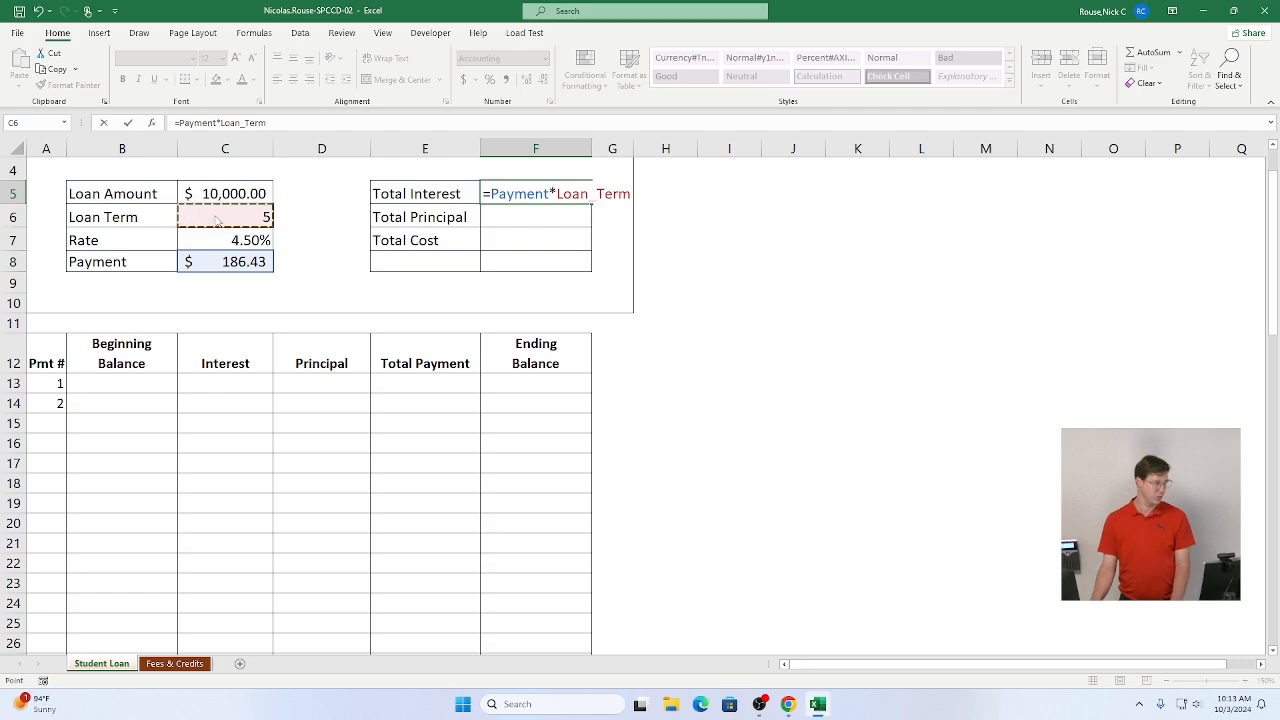
Step: Append *12 to the Total Interest formula to convert the term to monthly payments
key(alt+Tab)
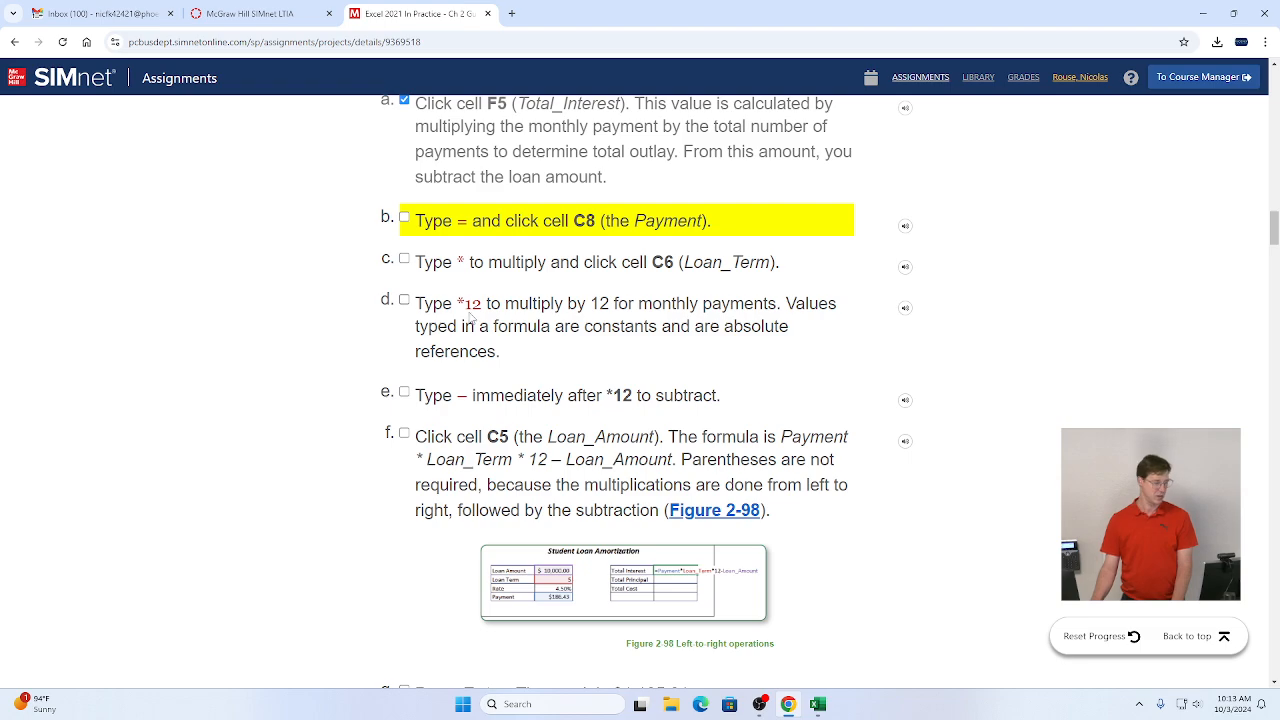
scroll(474, 314, down, 1)
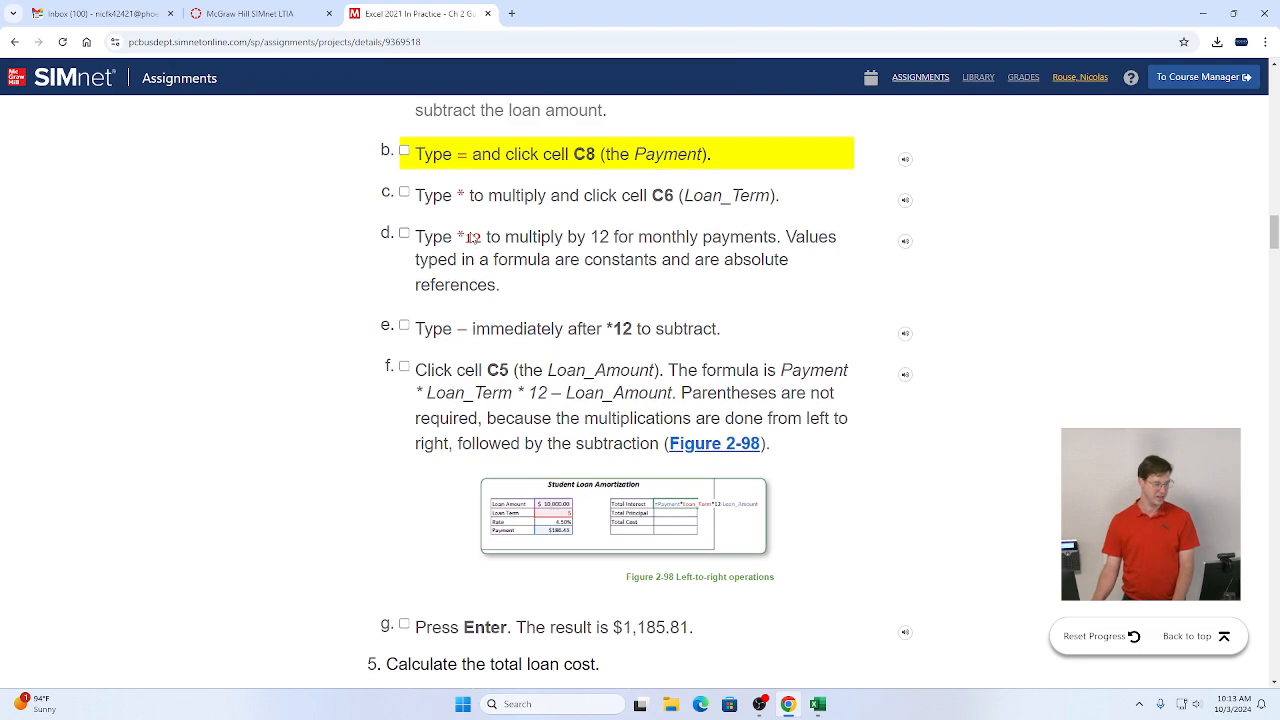
key(alt+Tab)
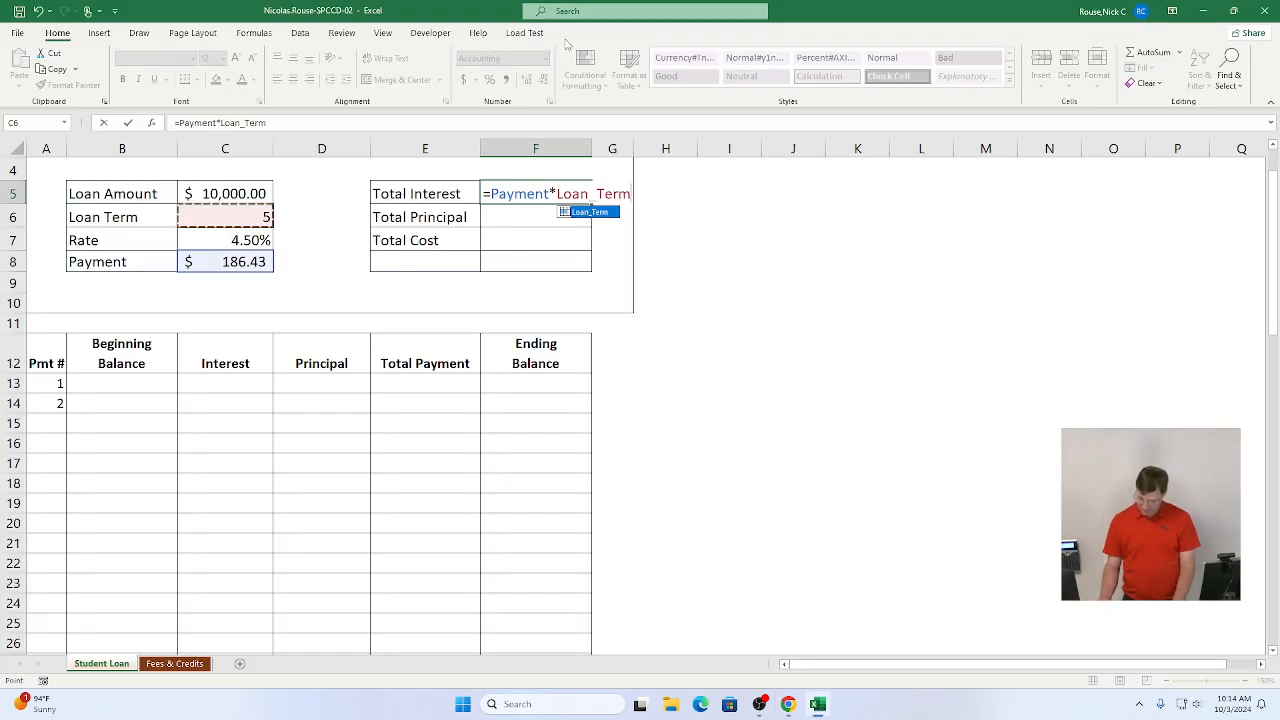
text(*12)
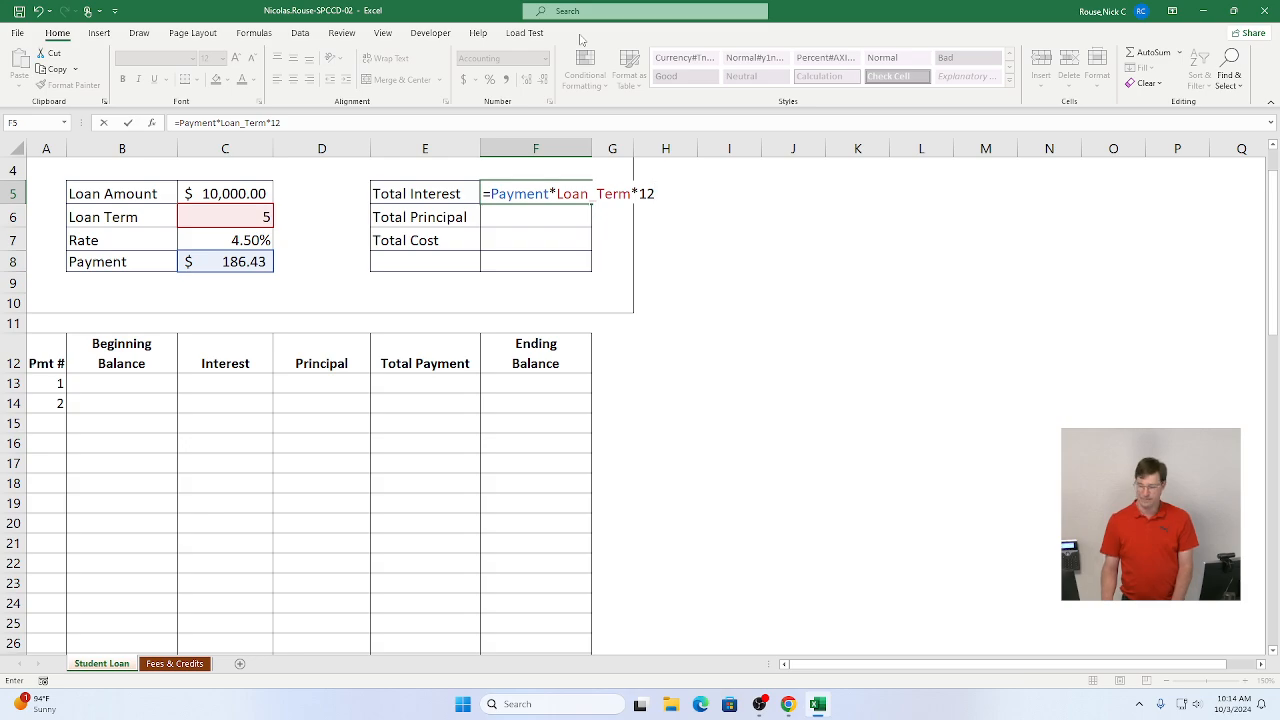
Step: Subtract the Loan Amount cell and enter the formula =Payment*Loan_Term*12-Loan_Amount in F5
key(alt+Tab)
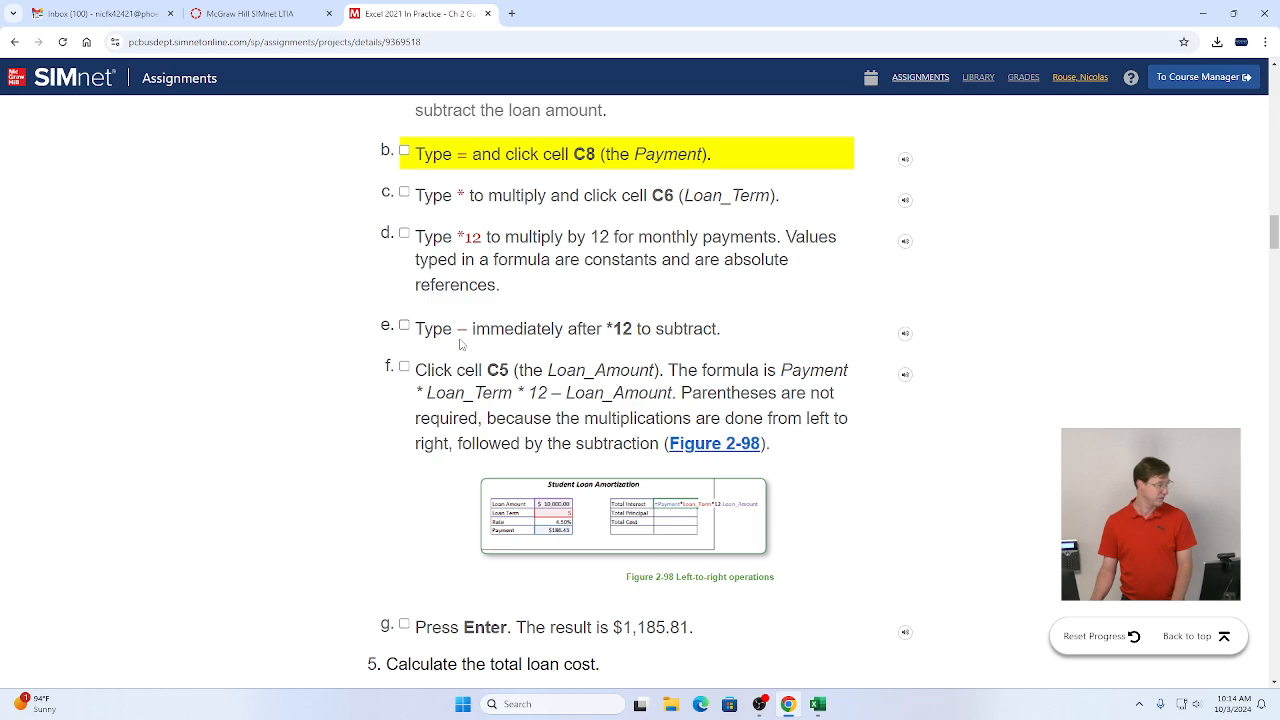
key(alt+Tab)
text(-)
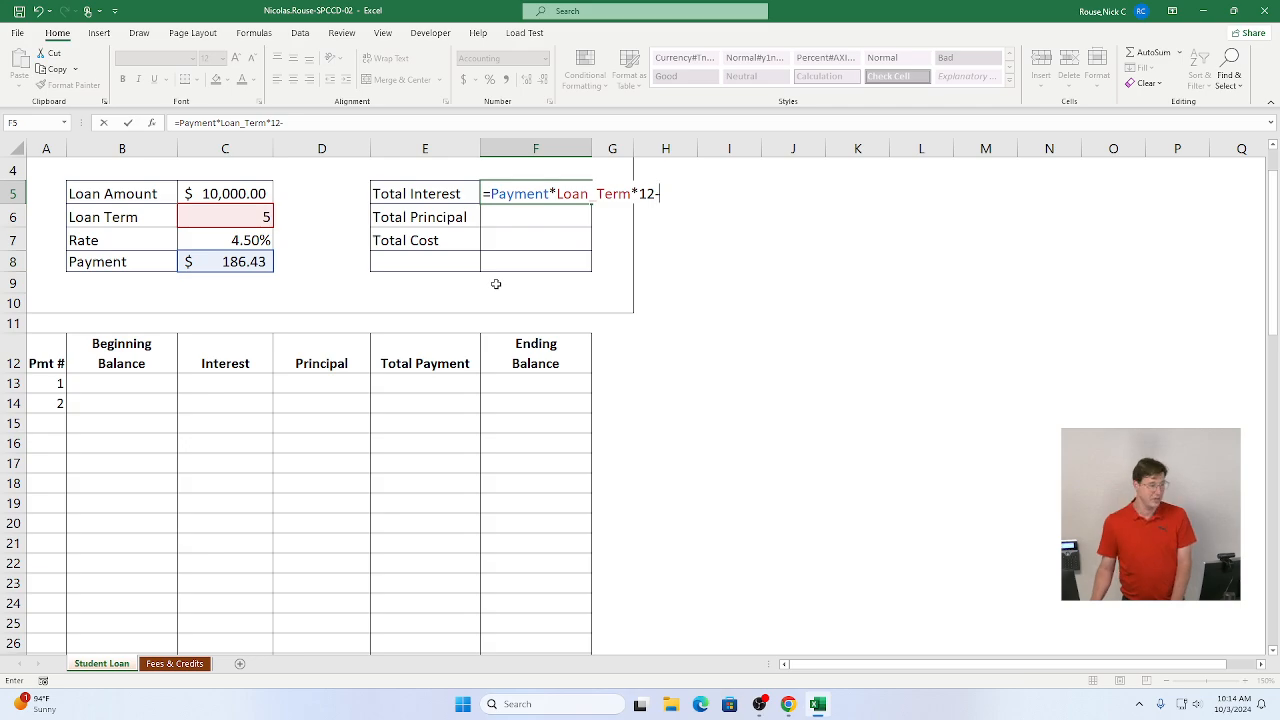
key(alt+Tab)
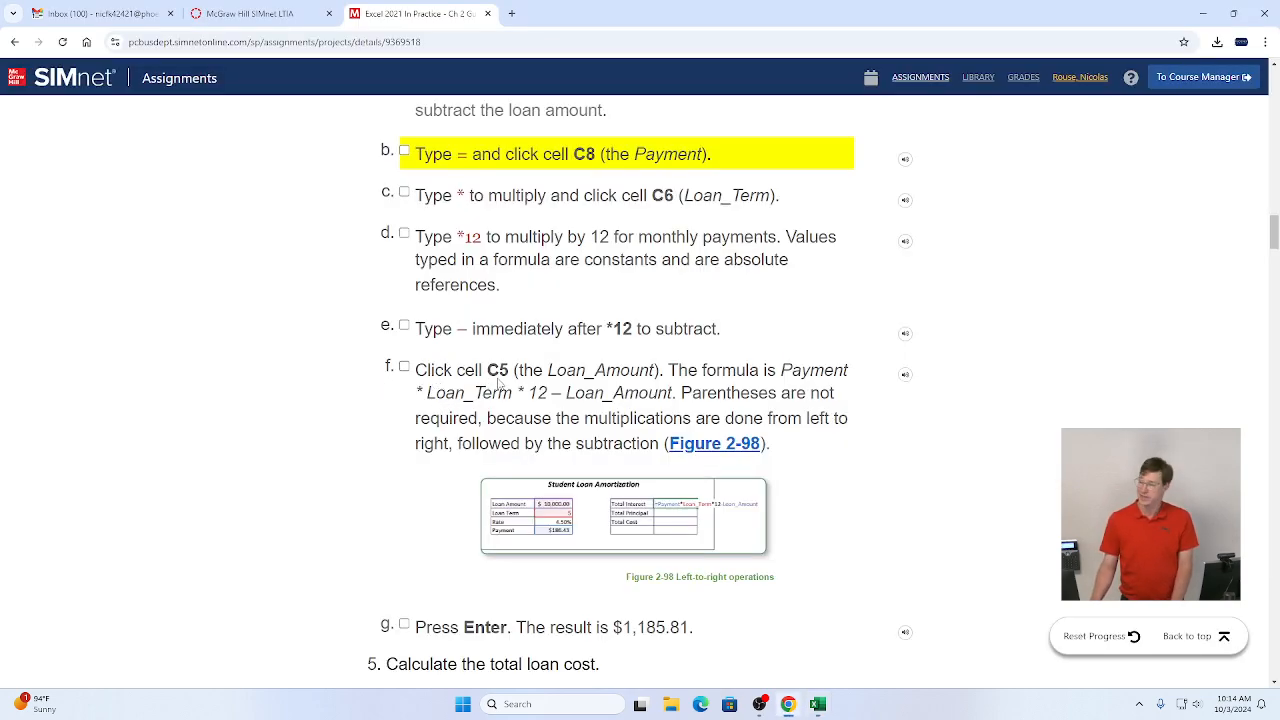
key(alt+Tab)
text(-)
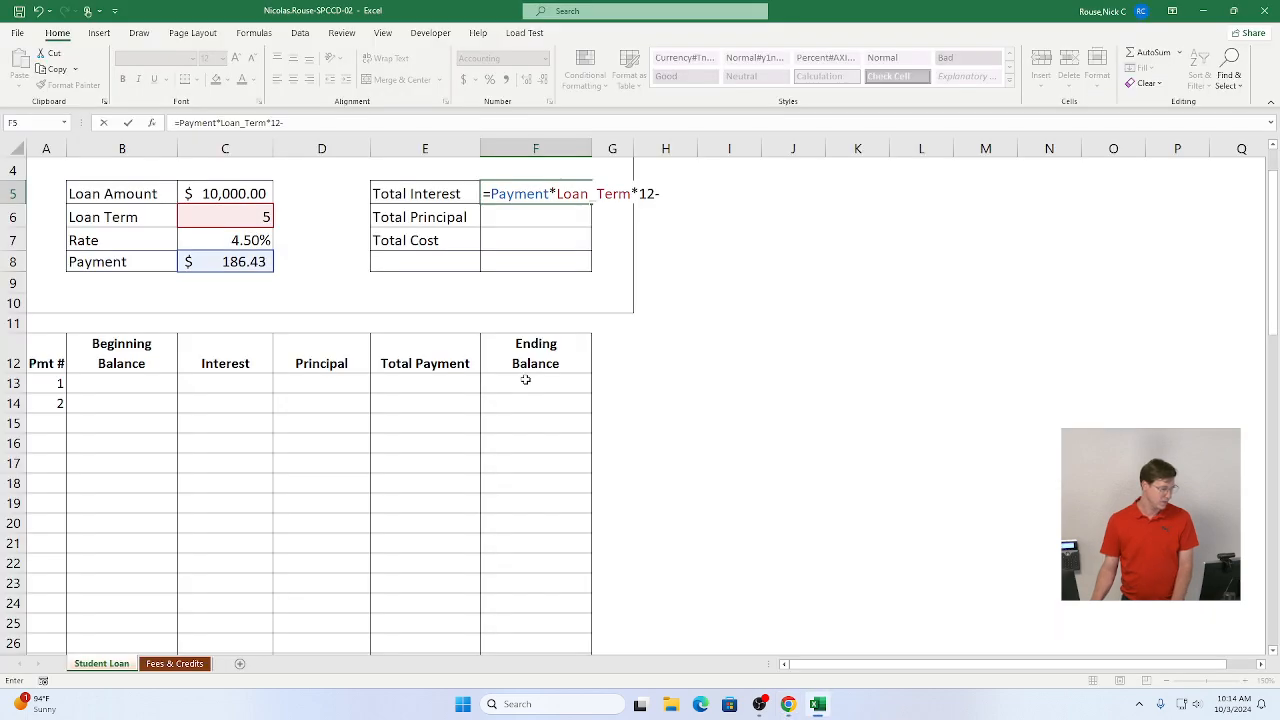
click(206, 193)
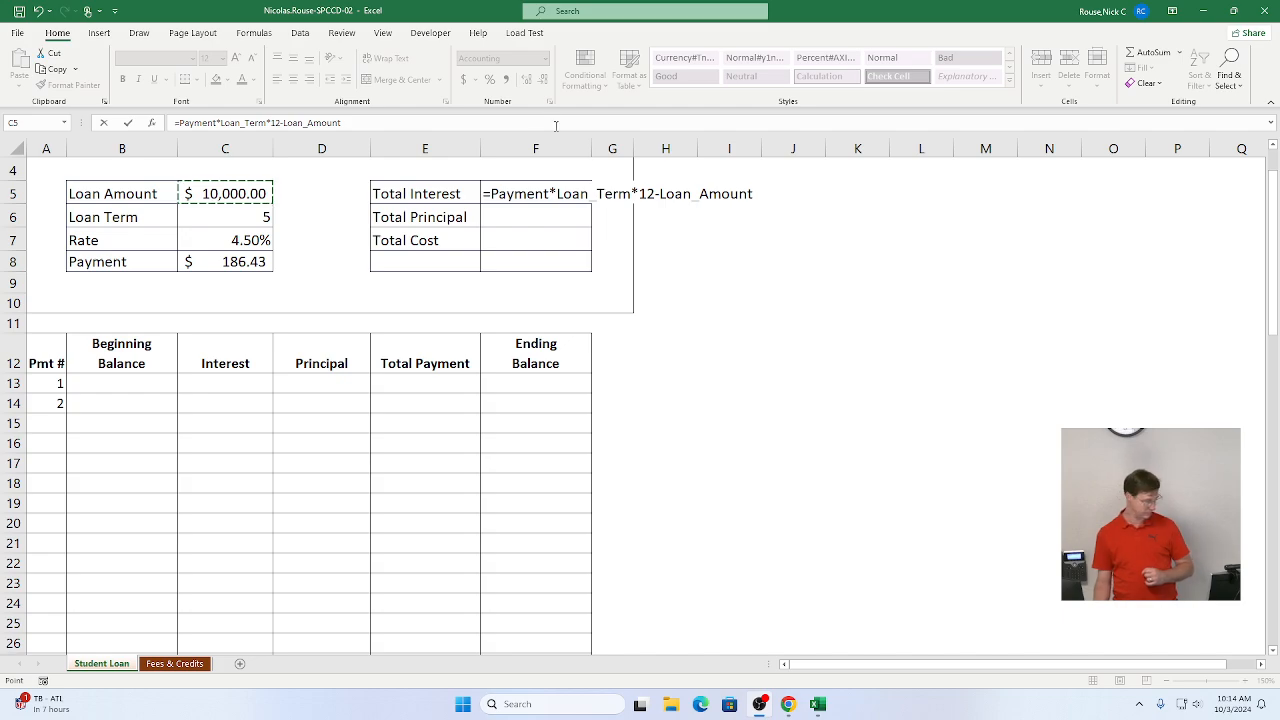
click(128, 126)
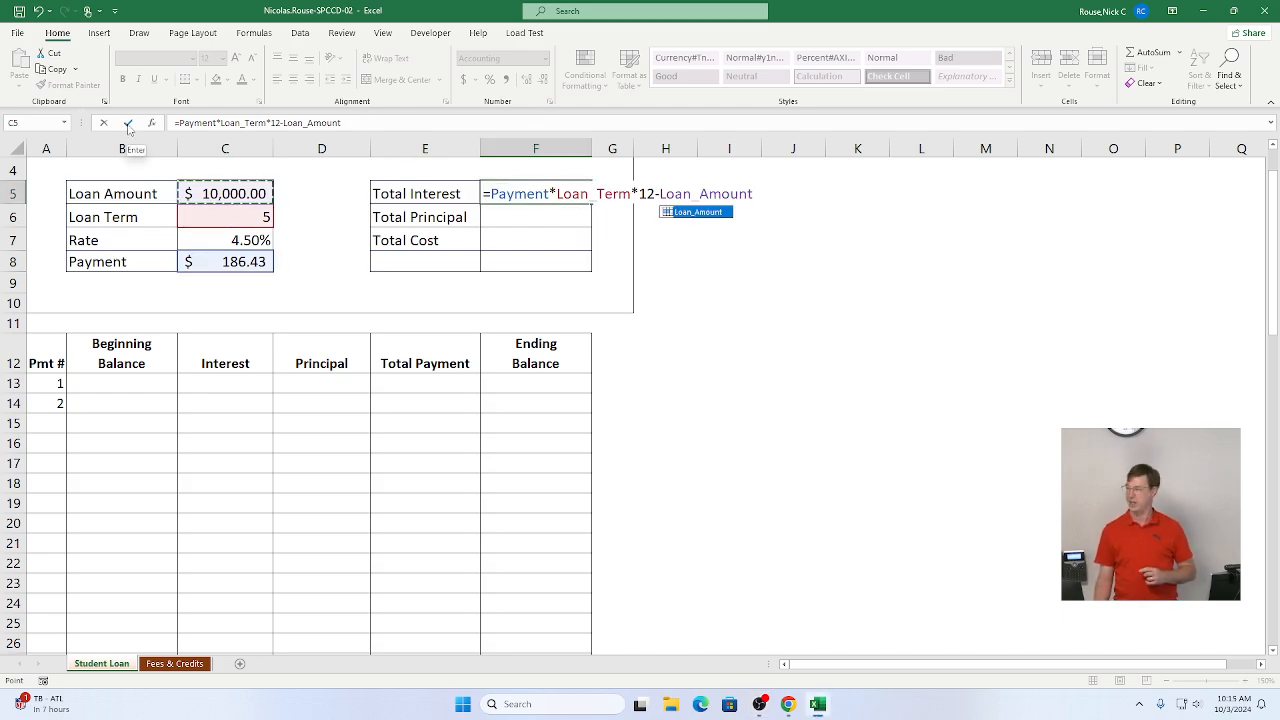
click(128, 124)
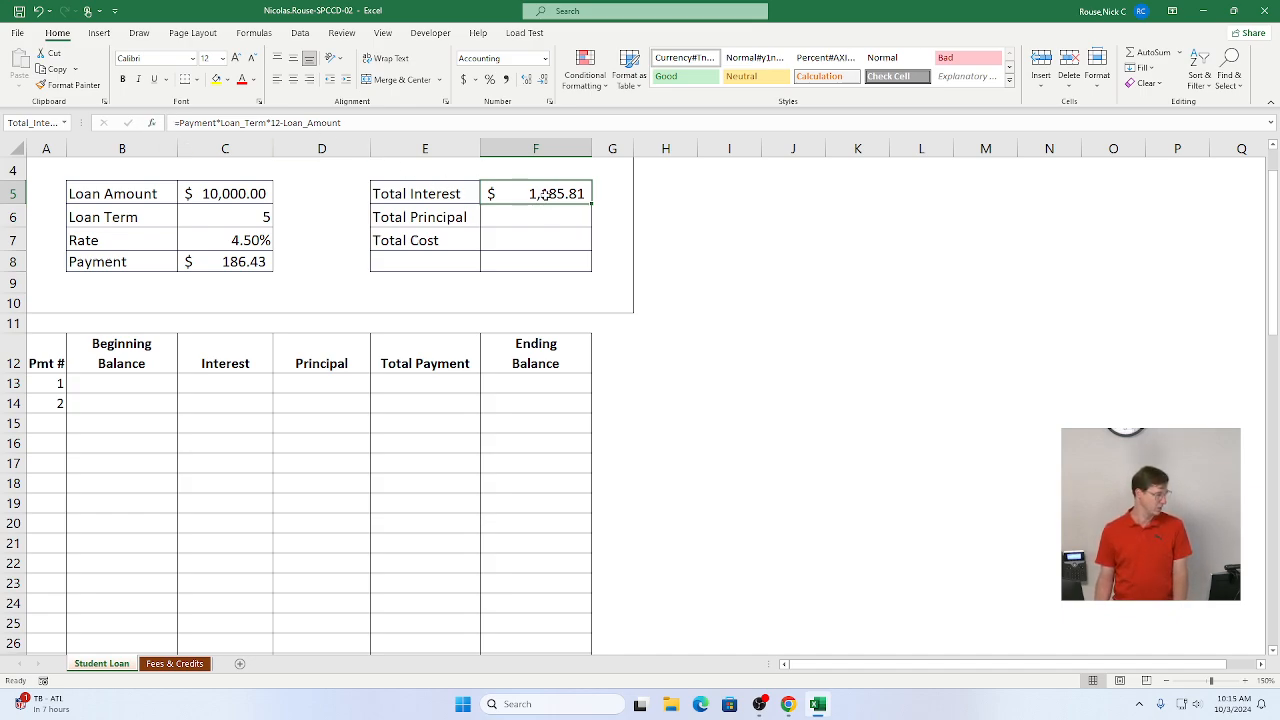
double_click(540, 193)
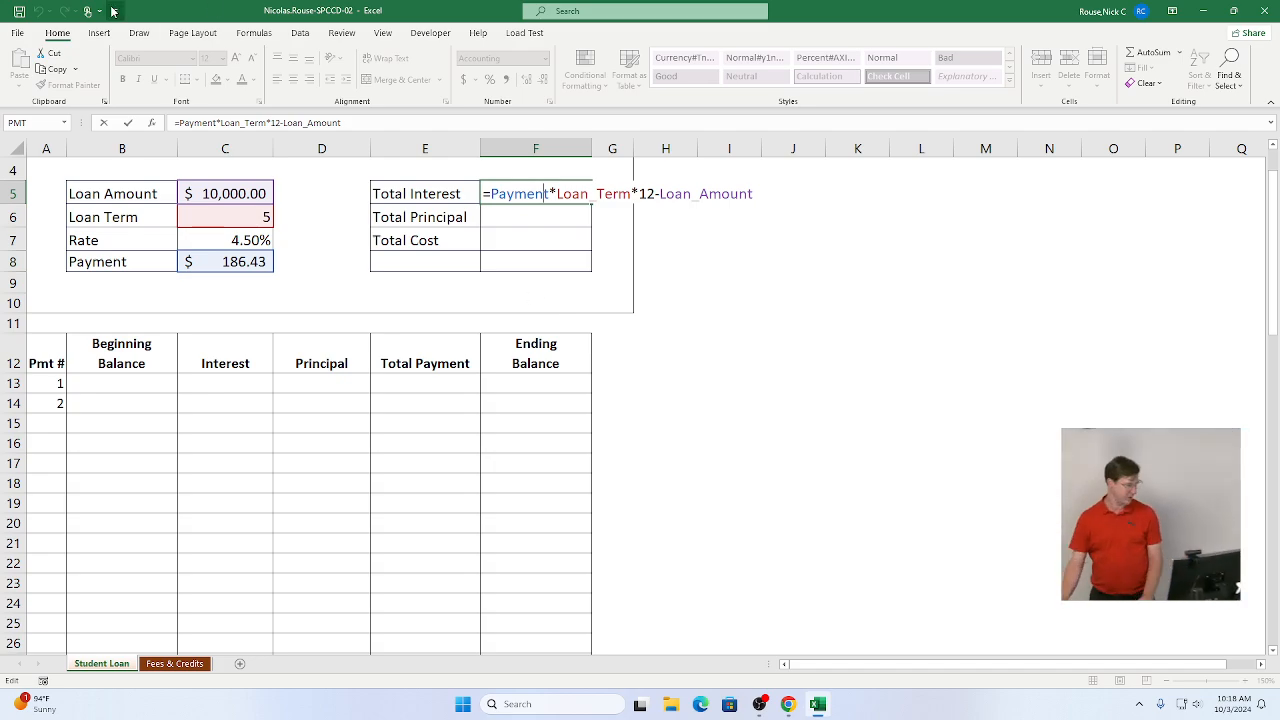
click(127, 122)
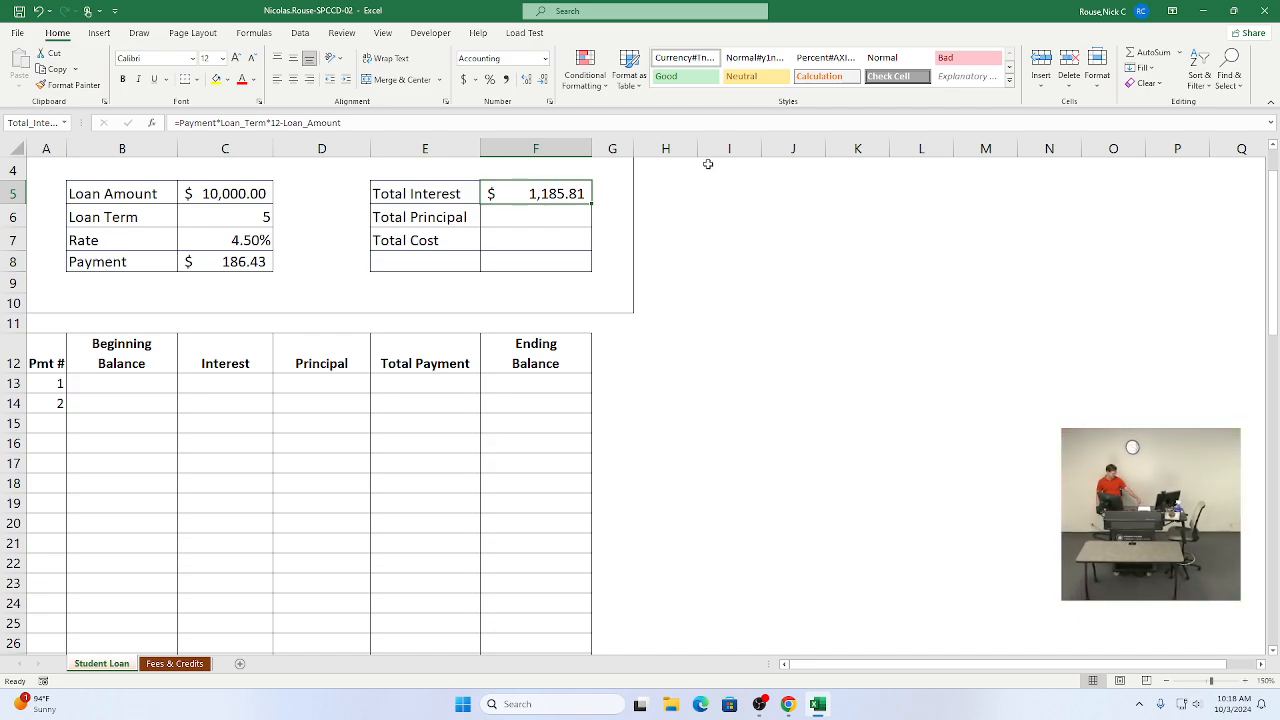
Step: Mark instruction steps 4b through 4g as complete
key(alt+Tab)
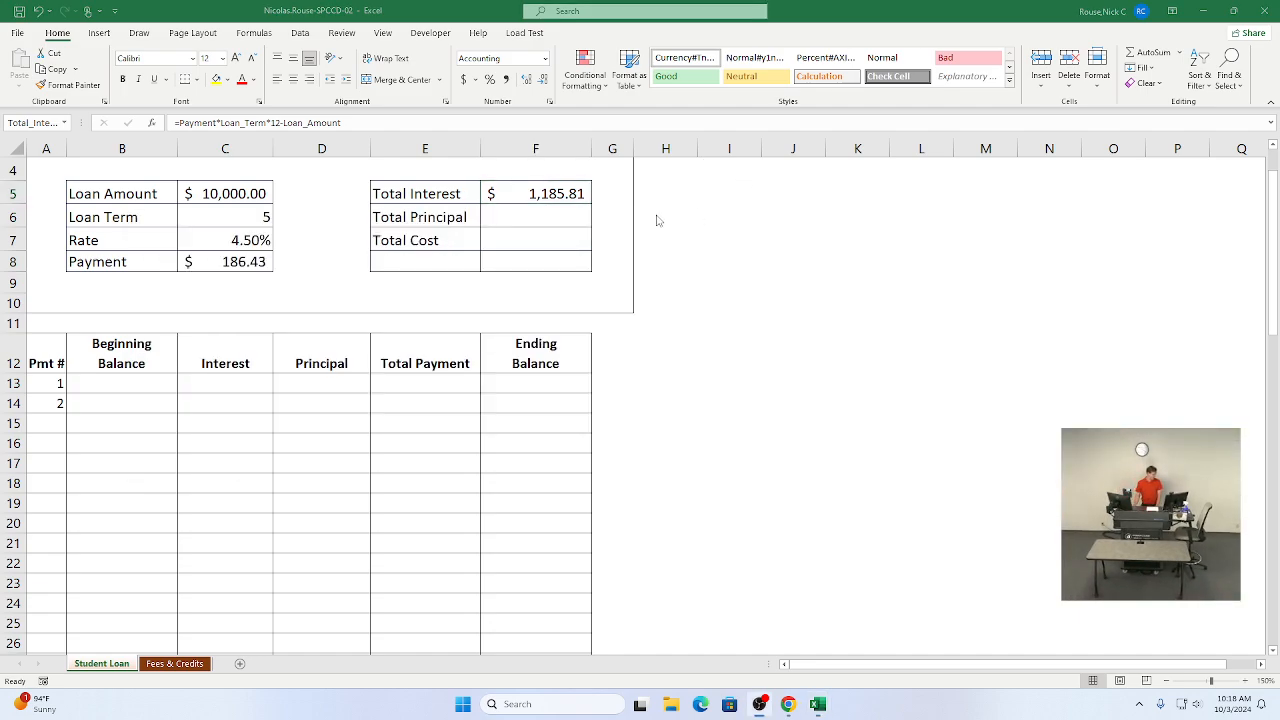
key(alt+Tab)
key(Tab)
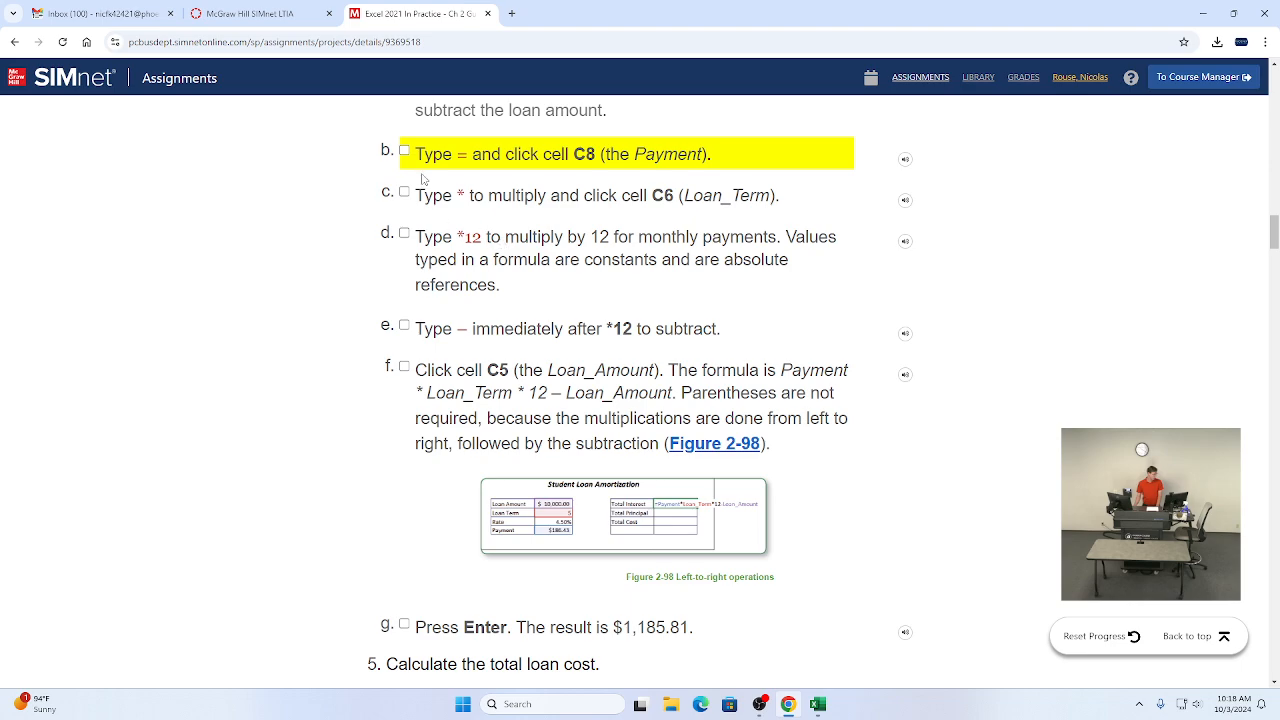
click(404, 151)
click(405, 199)
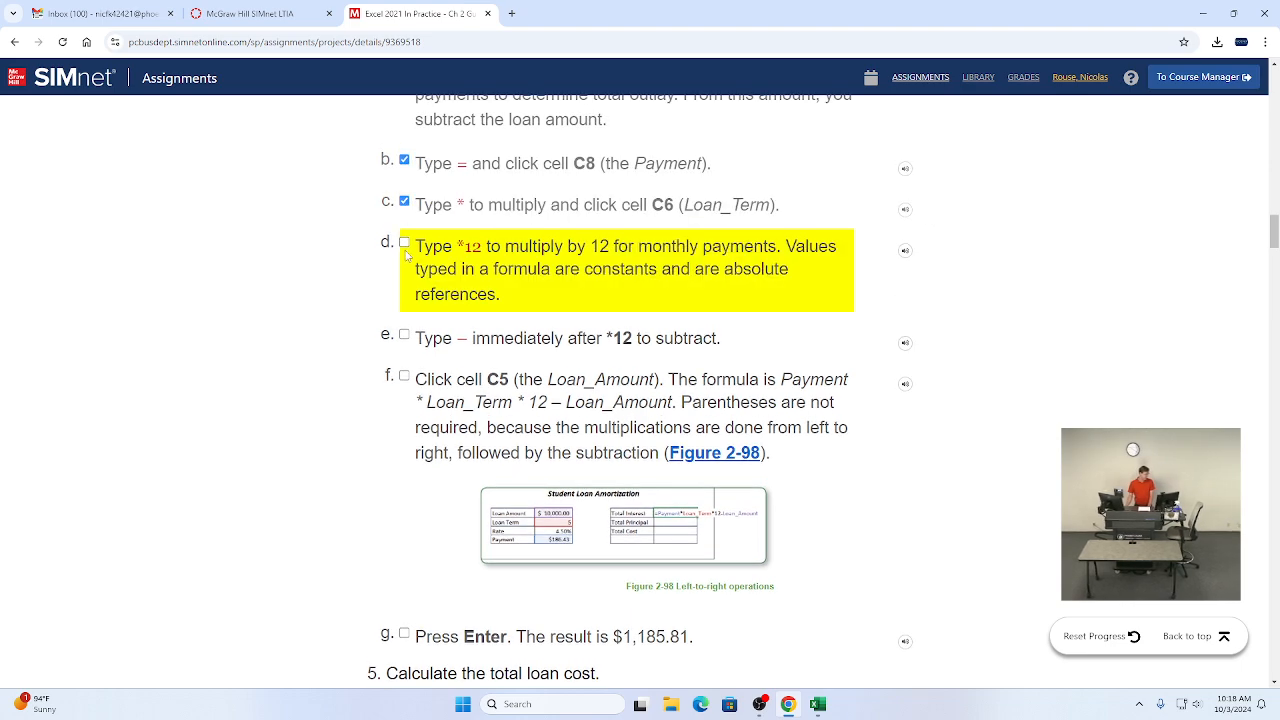
click(404, 243)
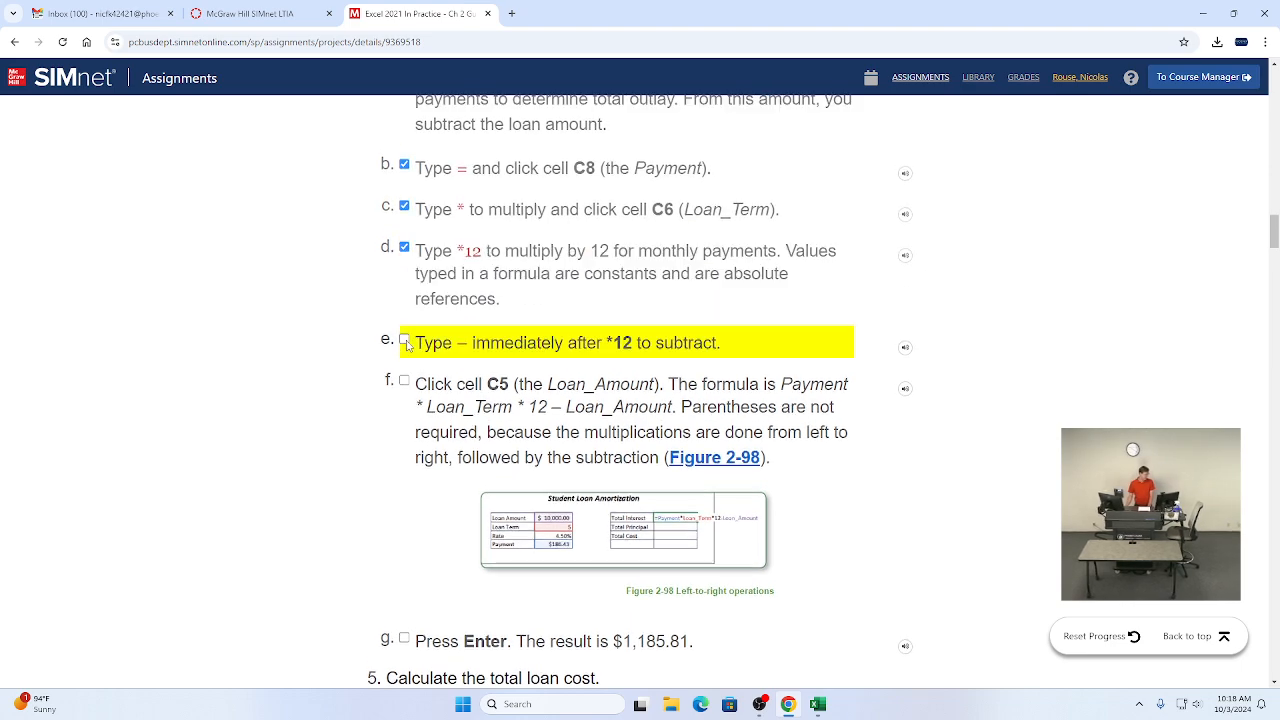
click(404, 341)
click(405, 382)
scroll(470, 363, down, 4)
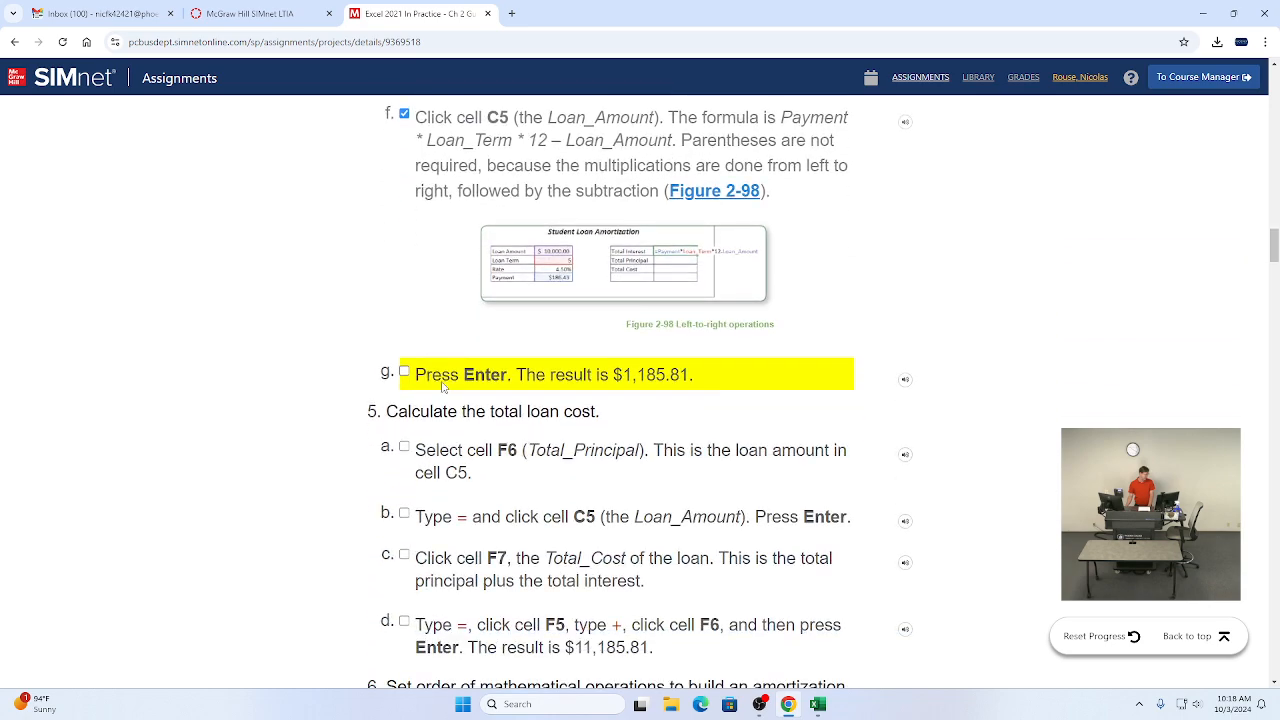
click(404, 371)
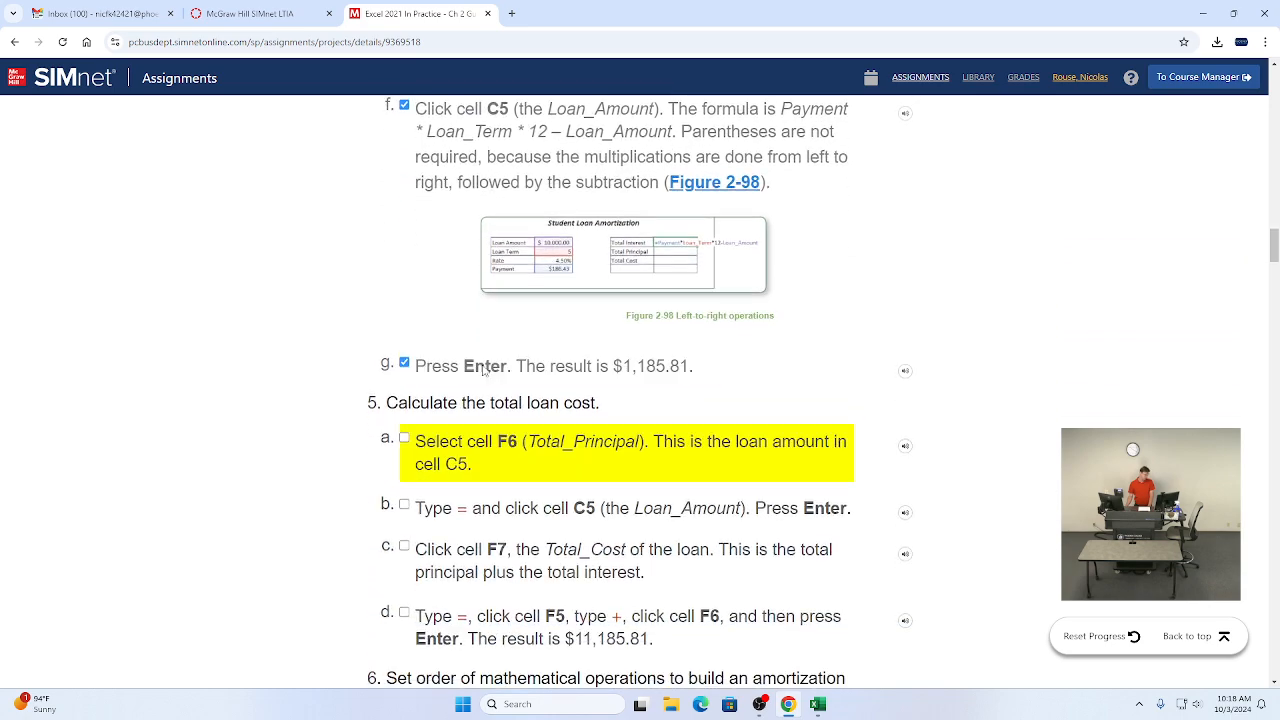
Step: Select the Total Principal cell F6 following instruction step 5a
scroll(492, 360, down, 3)
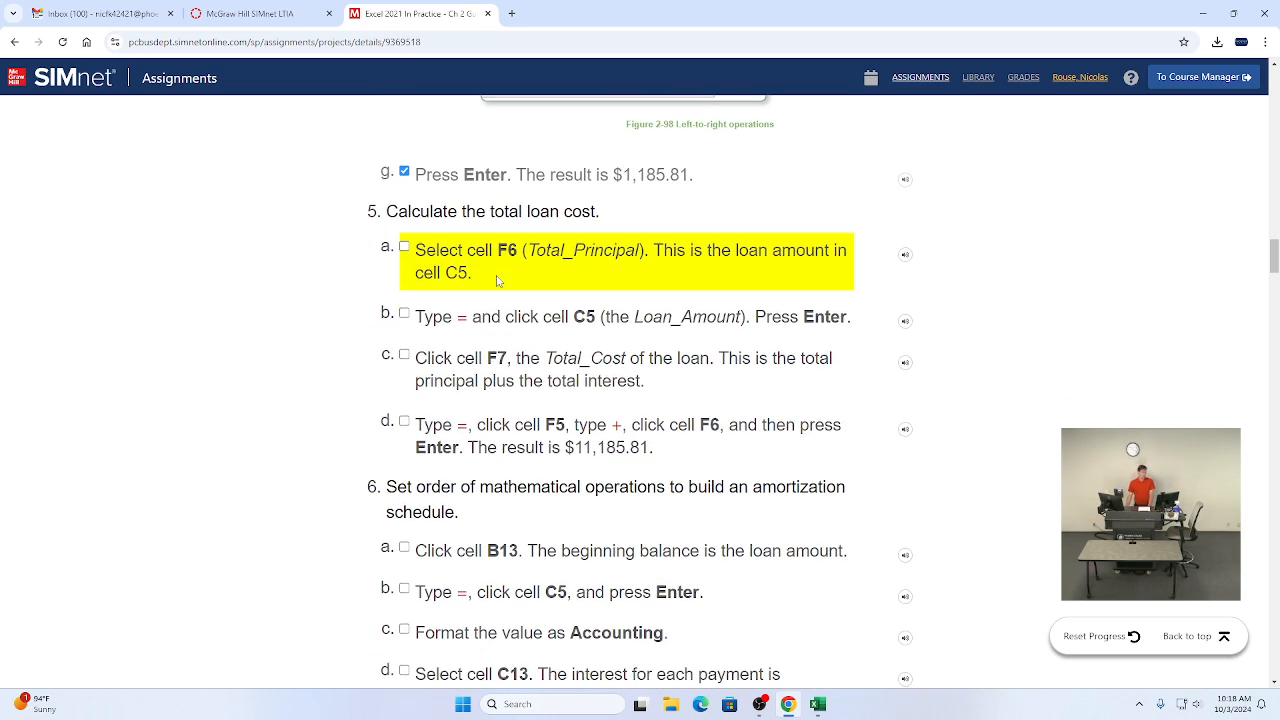
scroll(548, 250, down, 1)
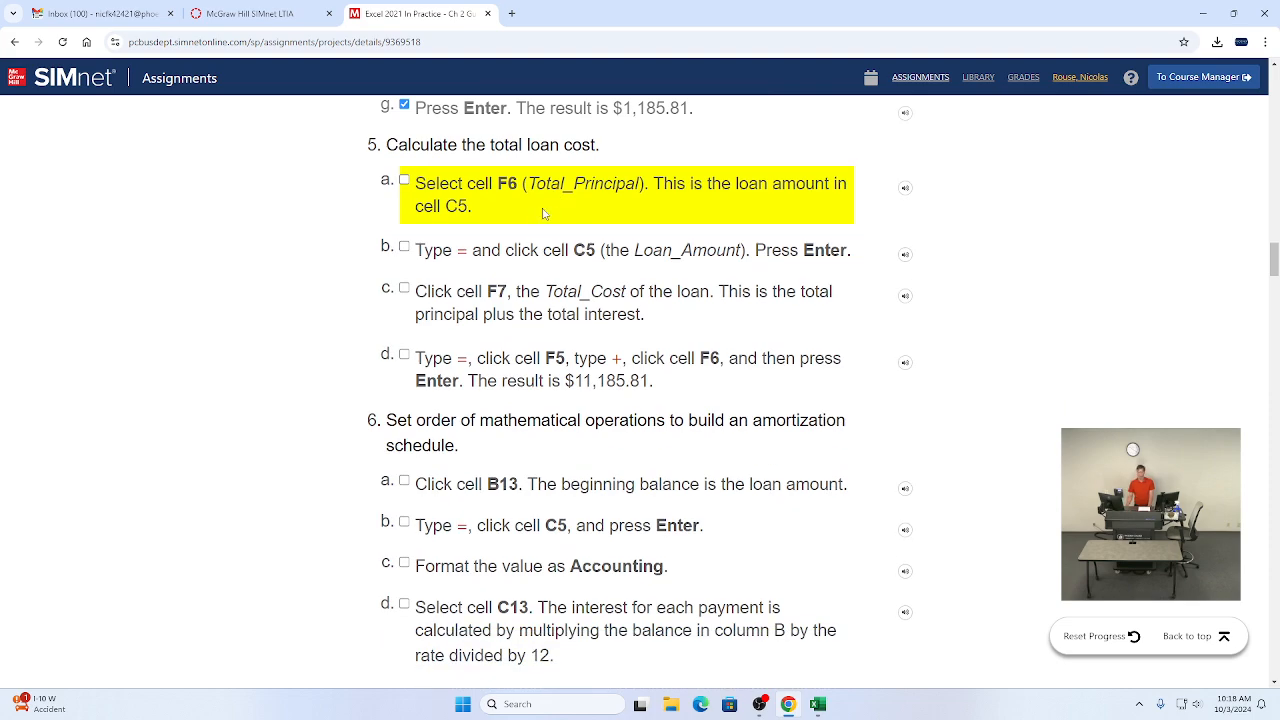
key(alt+Tab)
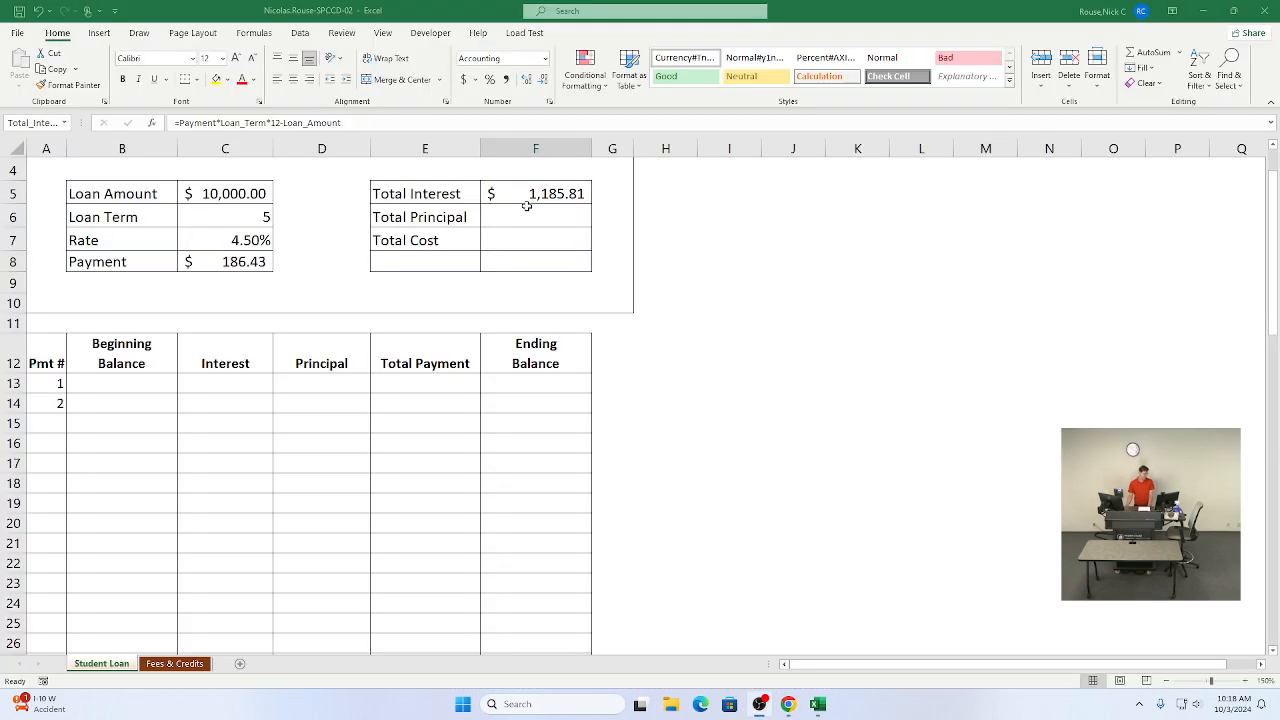
click(551, 216)
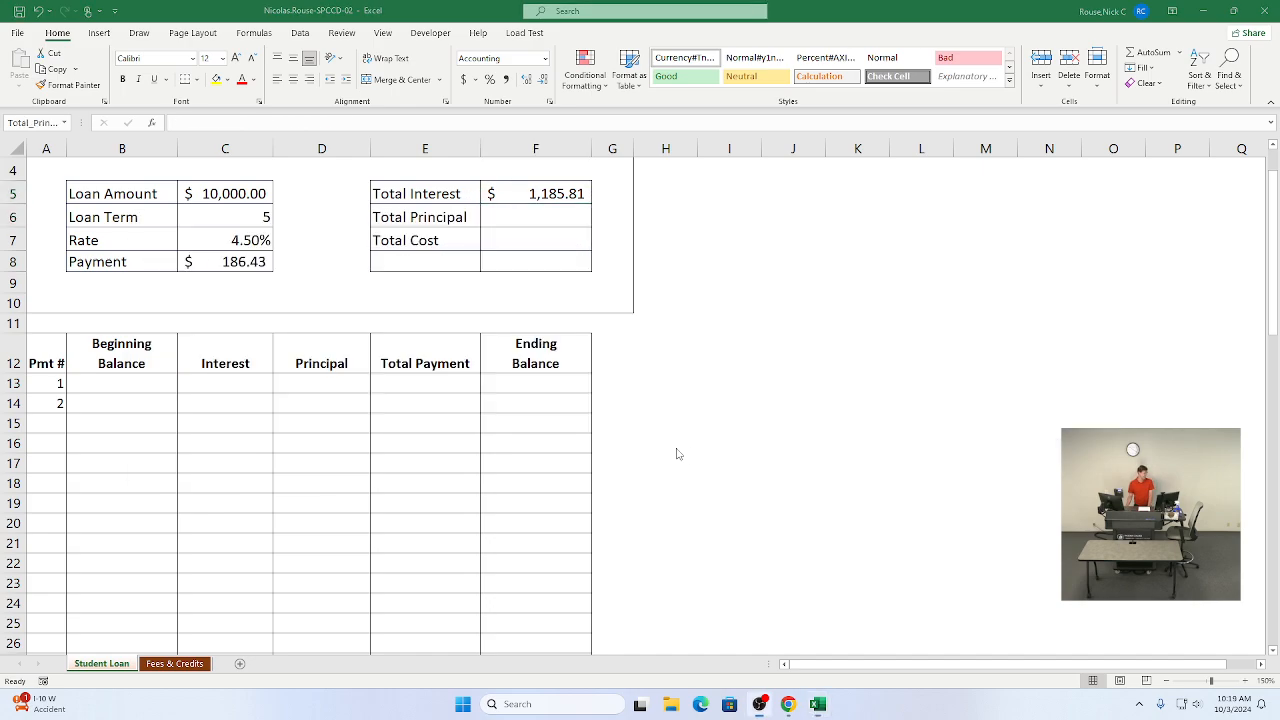
Step: Mark instruction step 5a as complete in the SIMnet assignment
key(alt+Tab)
key(alt+Tab)
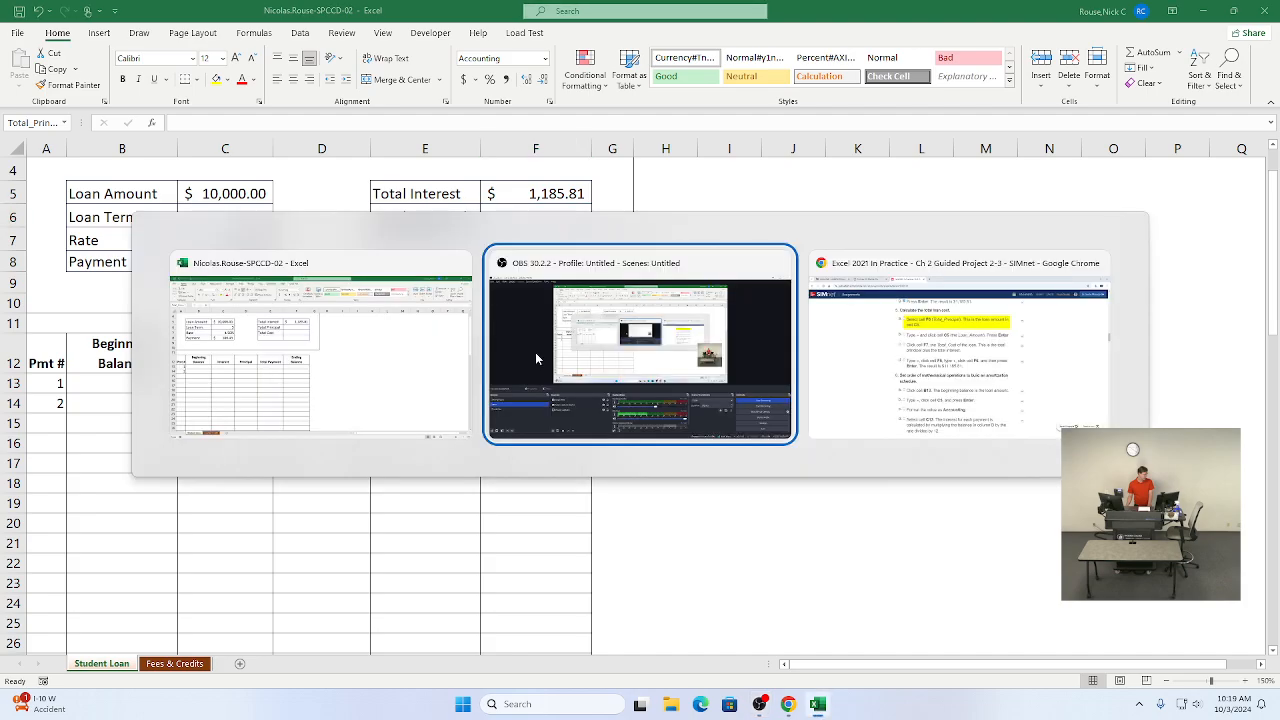
key(Tab)
click(404, 182)
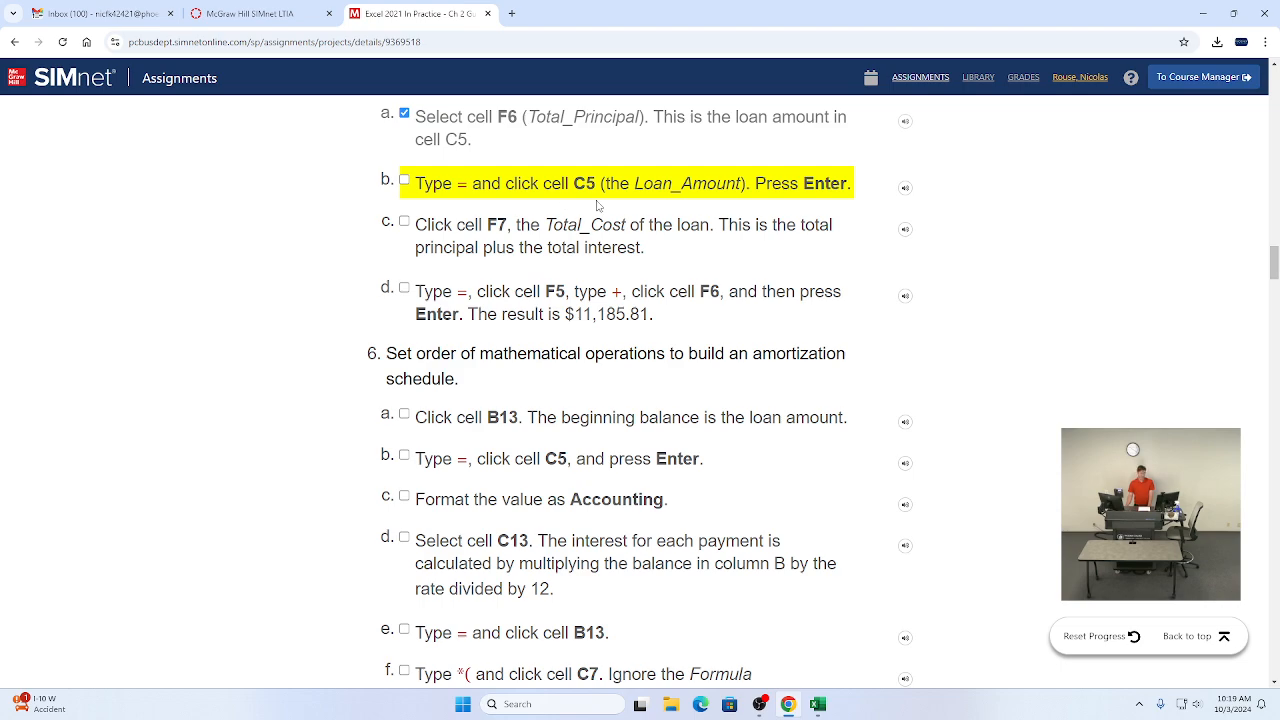
Step: Enter the formula =Loan_Amount in the Total Principal cell F6 by referencing the Loan Amount cell
key(alt+Tab)
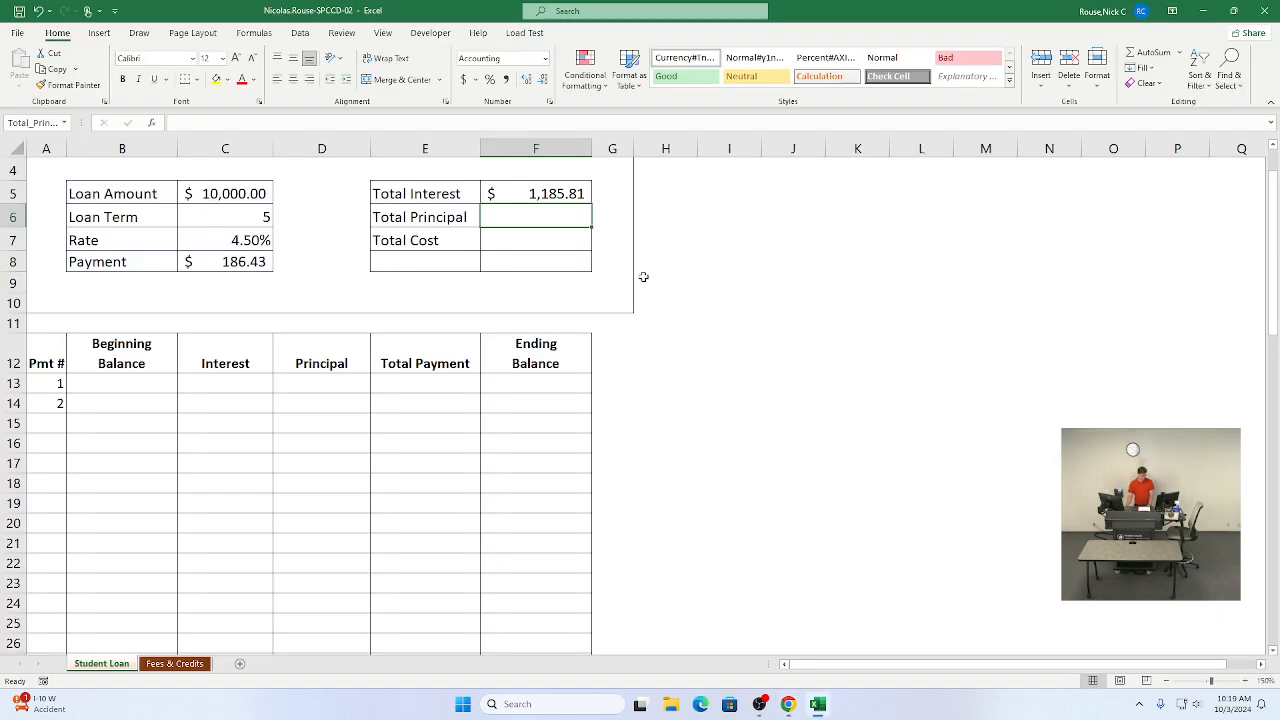
text(=)
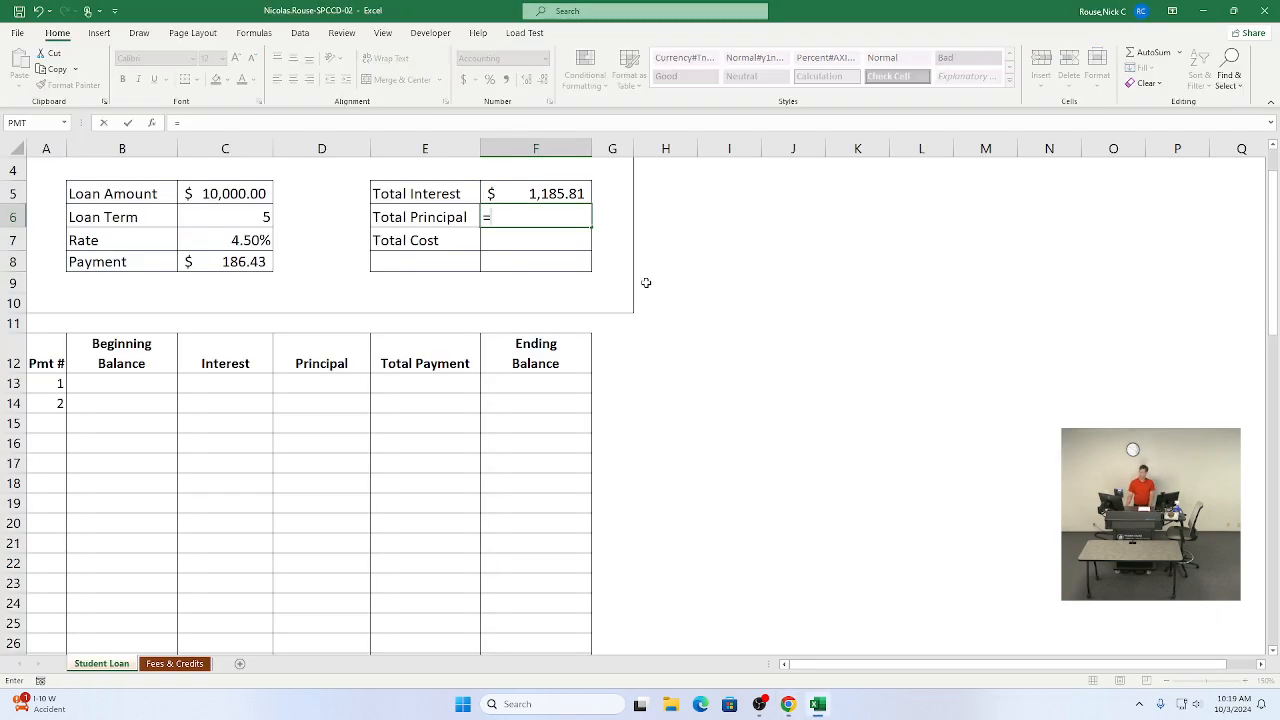
click(231, 193)
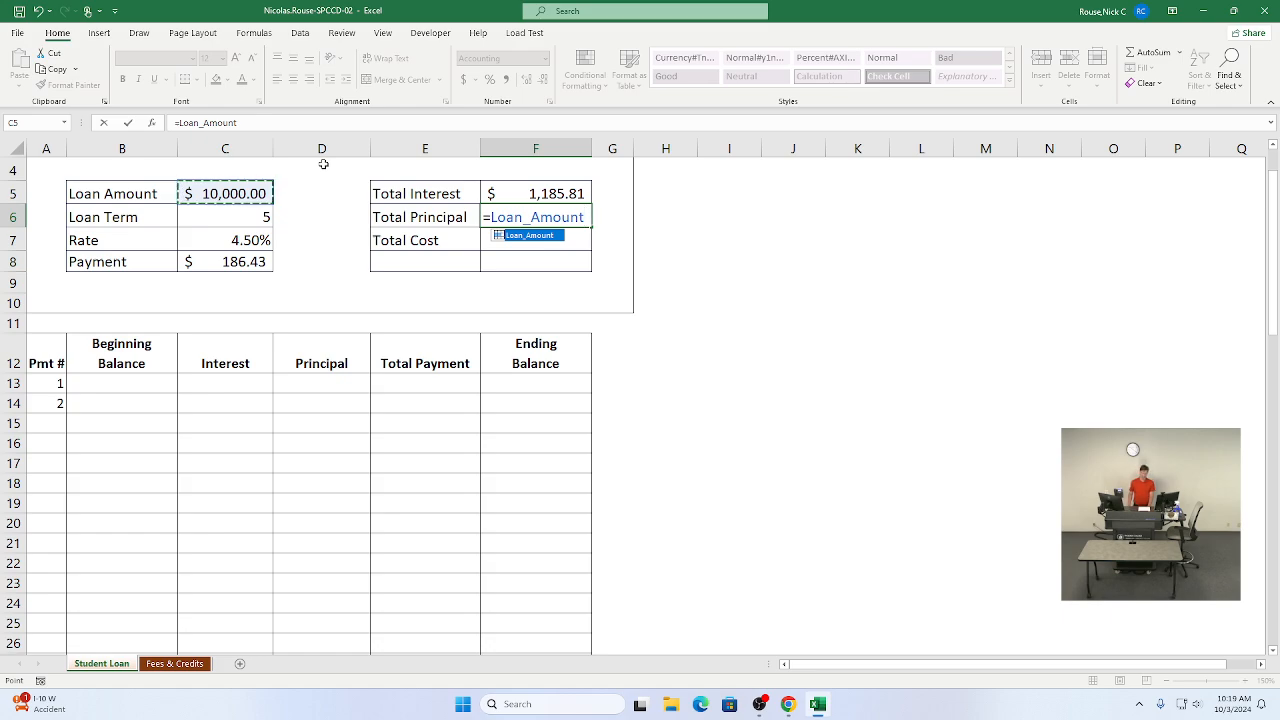
key(Return)
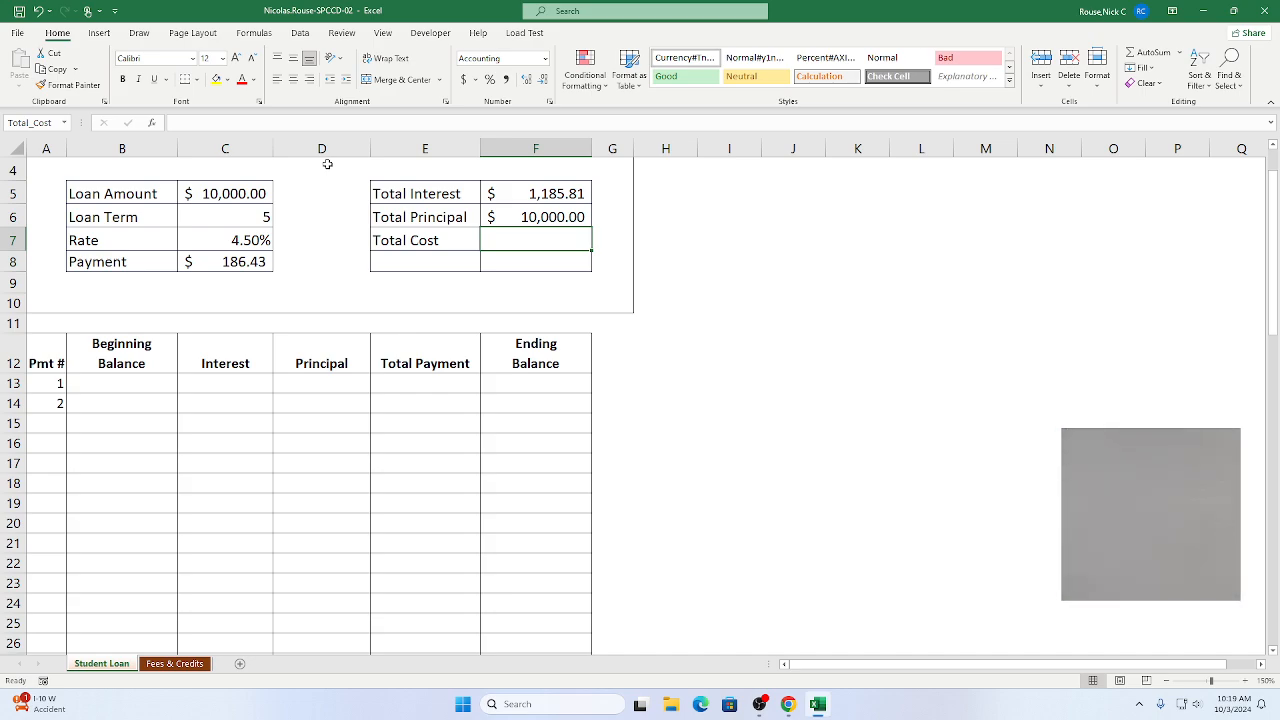
Step: Enter the Total Cost formula =Total_Interest+Total_Principal in F7 using the F5 and F6 cells
text(=)
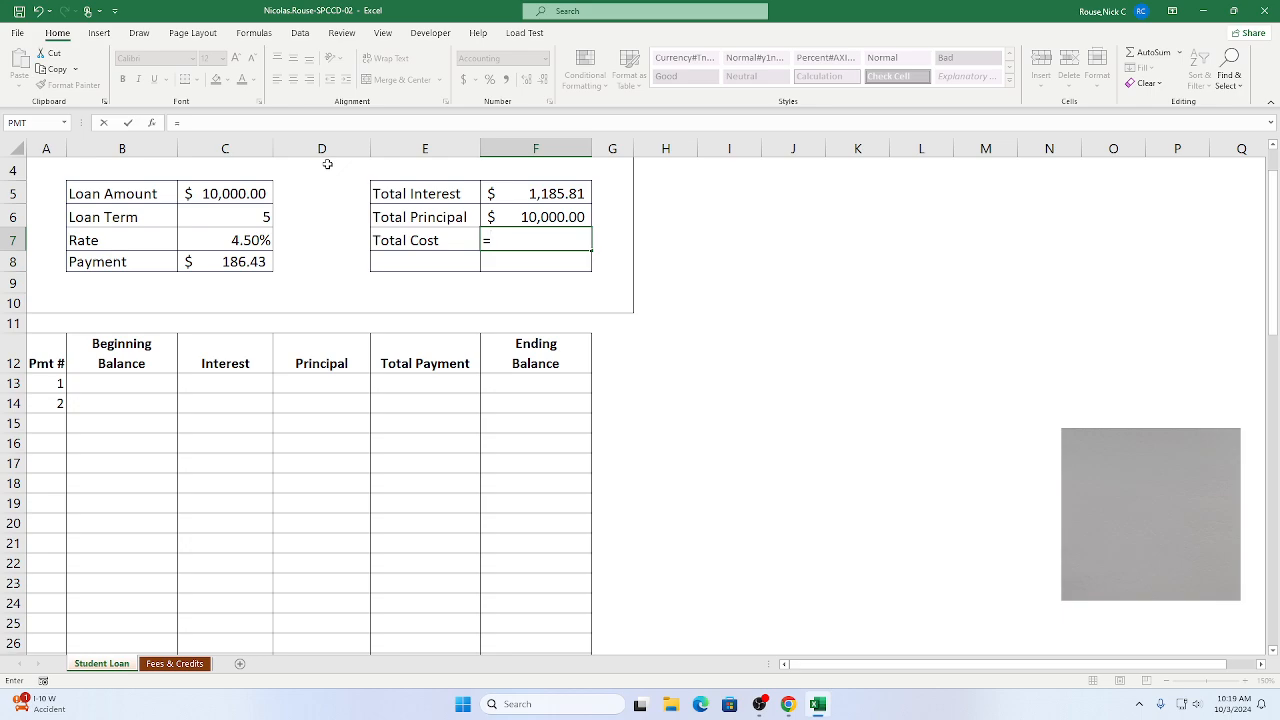
click(519, 197)
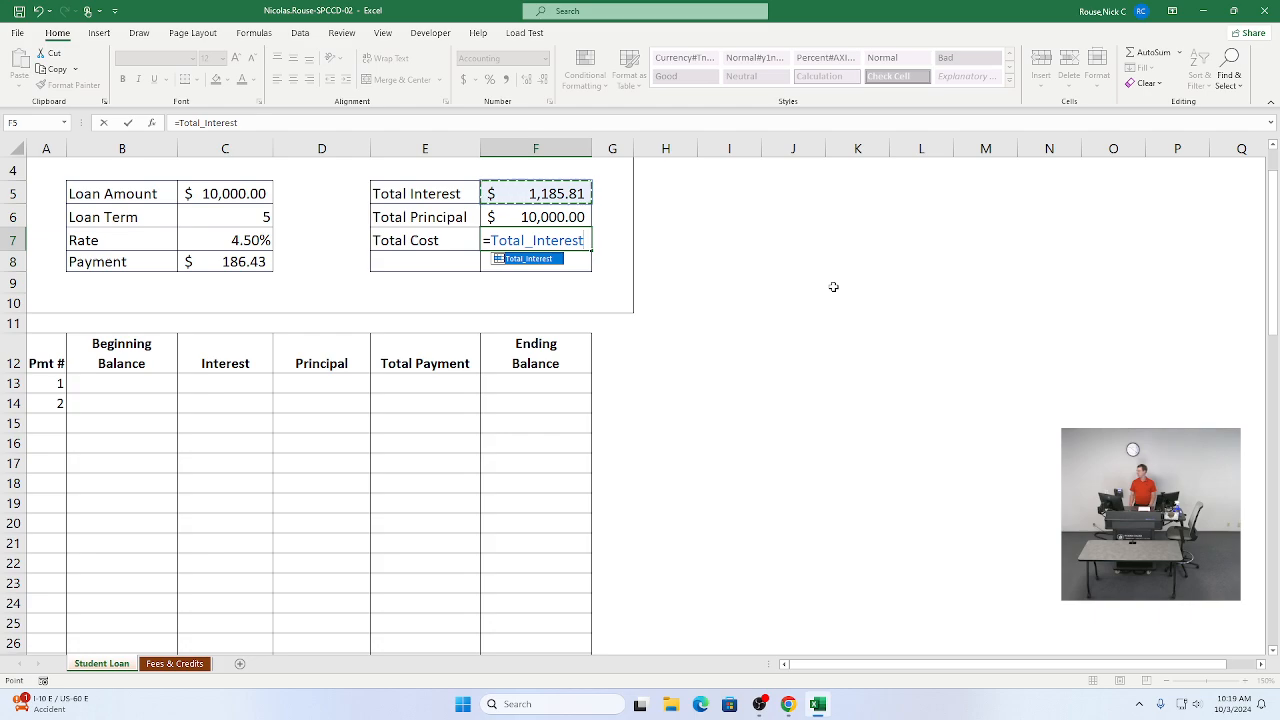
text(+)
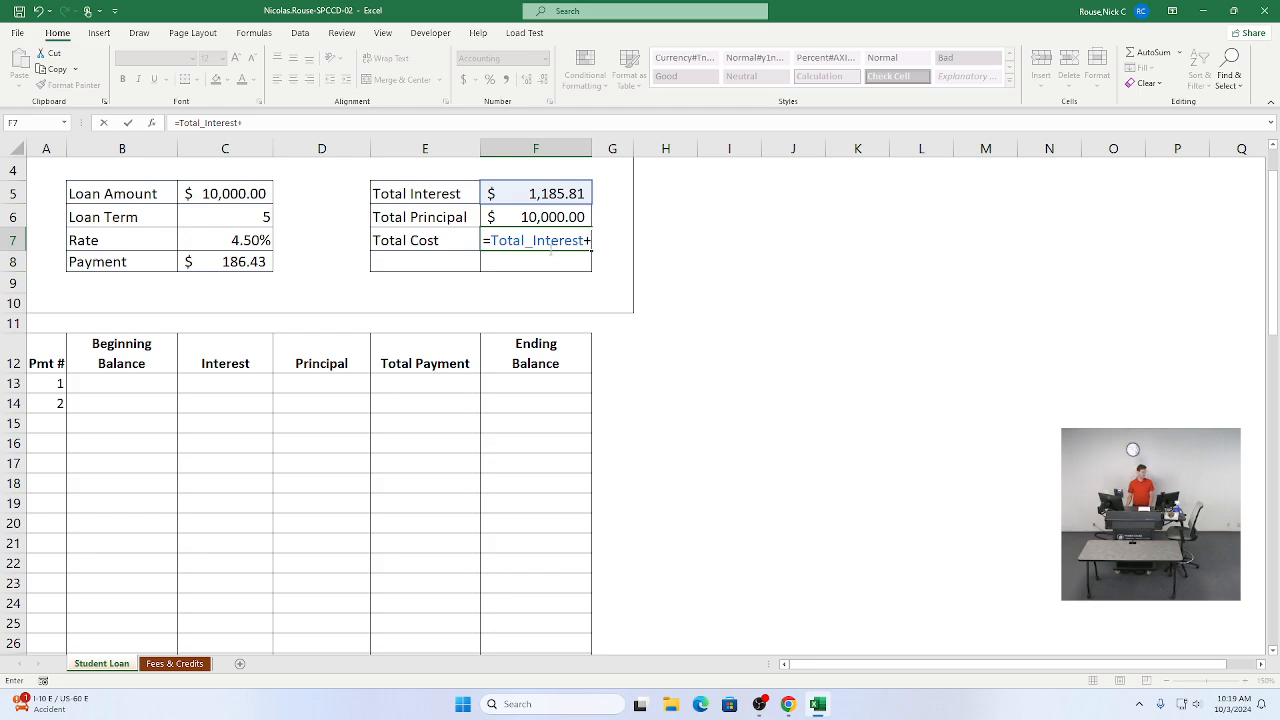
click(537, 215)
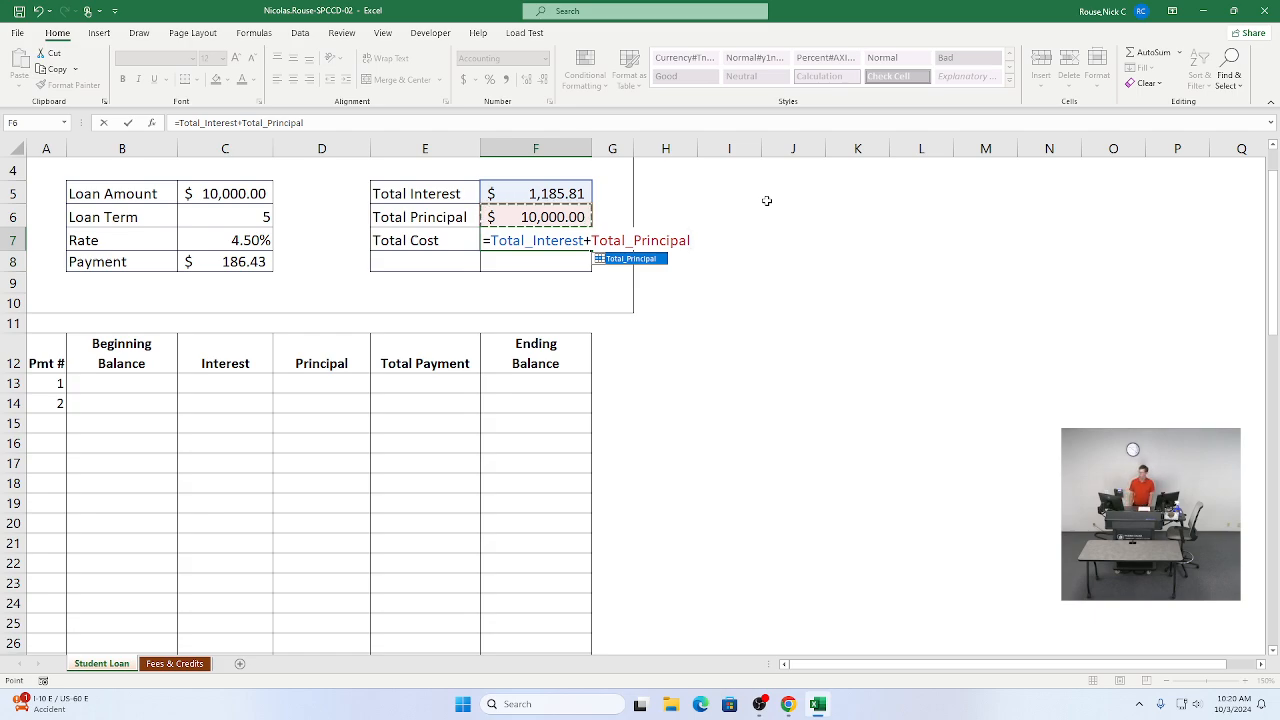
key(Return)
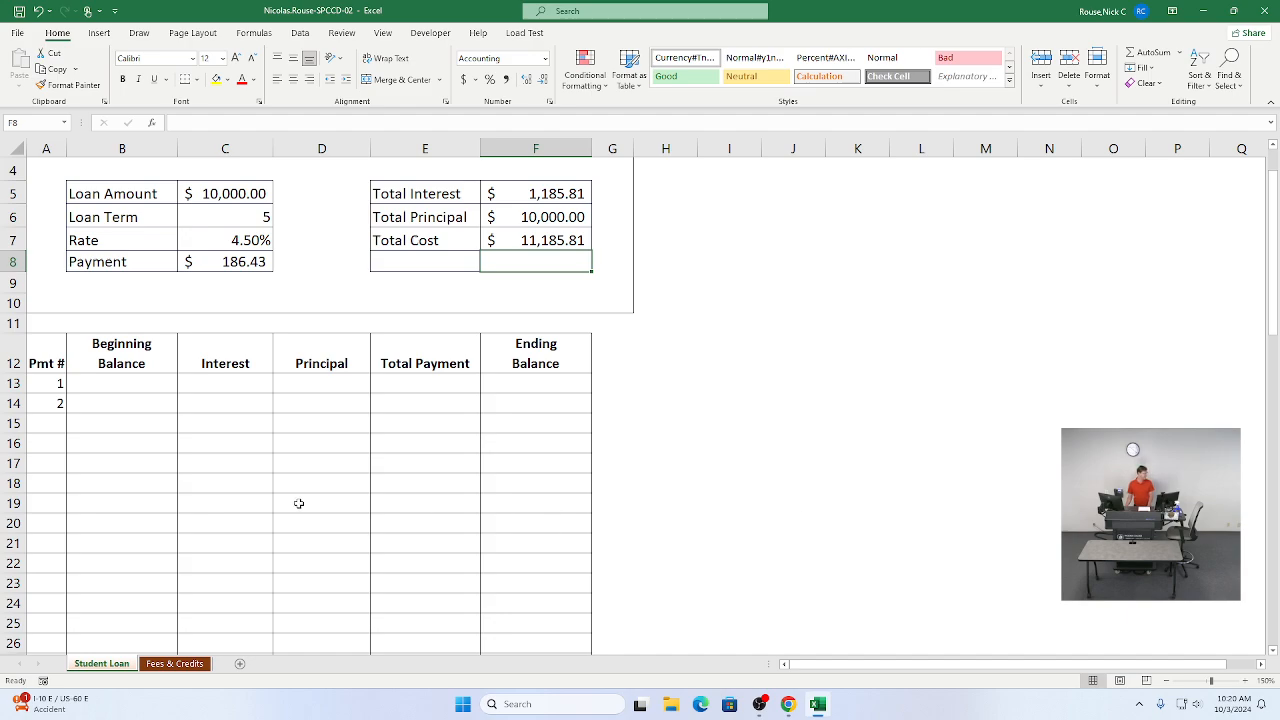
Step: Mark instruction steps 5b through 5d as complete
scroll(298, 512, down, 1)
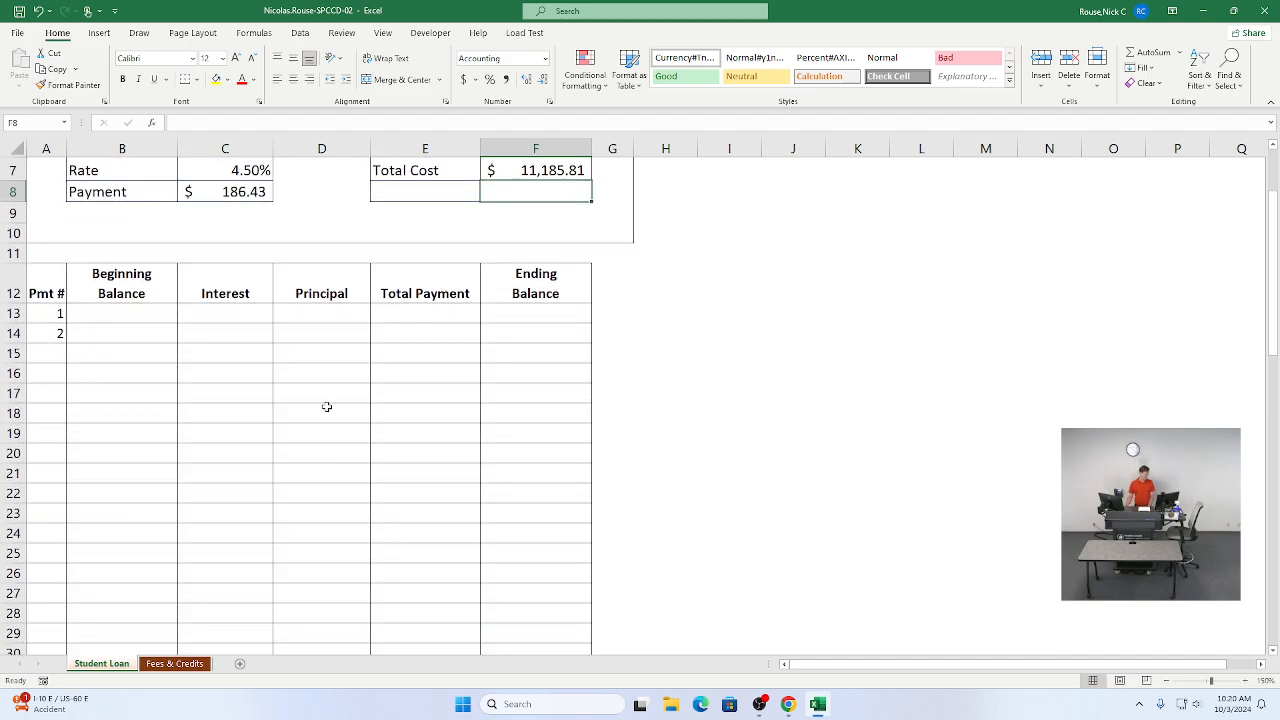
key(alt+Tab)
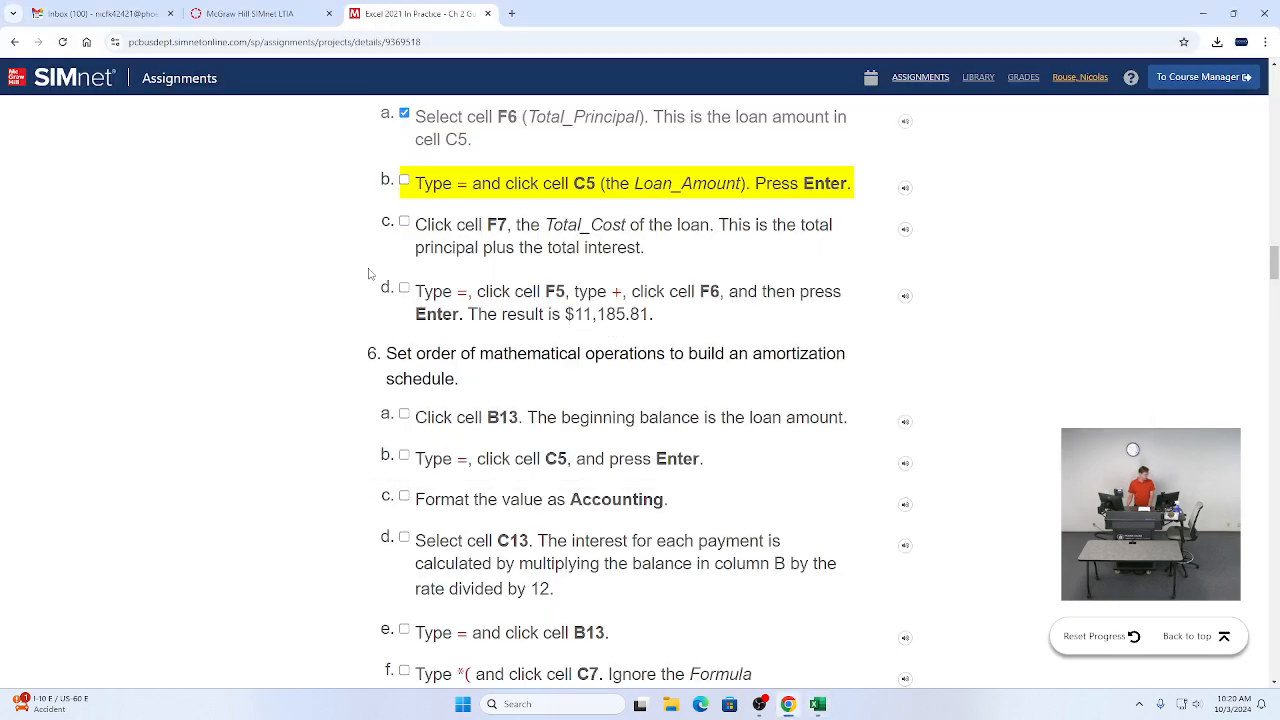
click(404, 183)
click(404, 222)
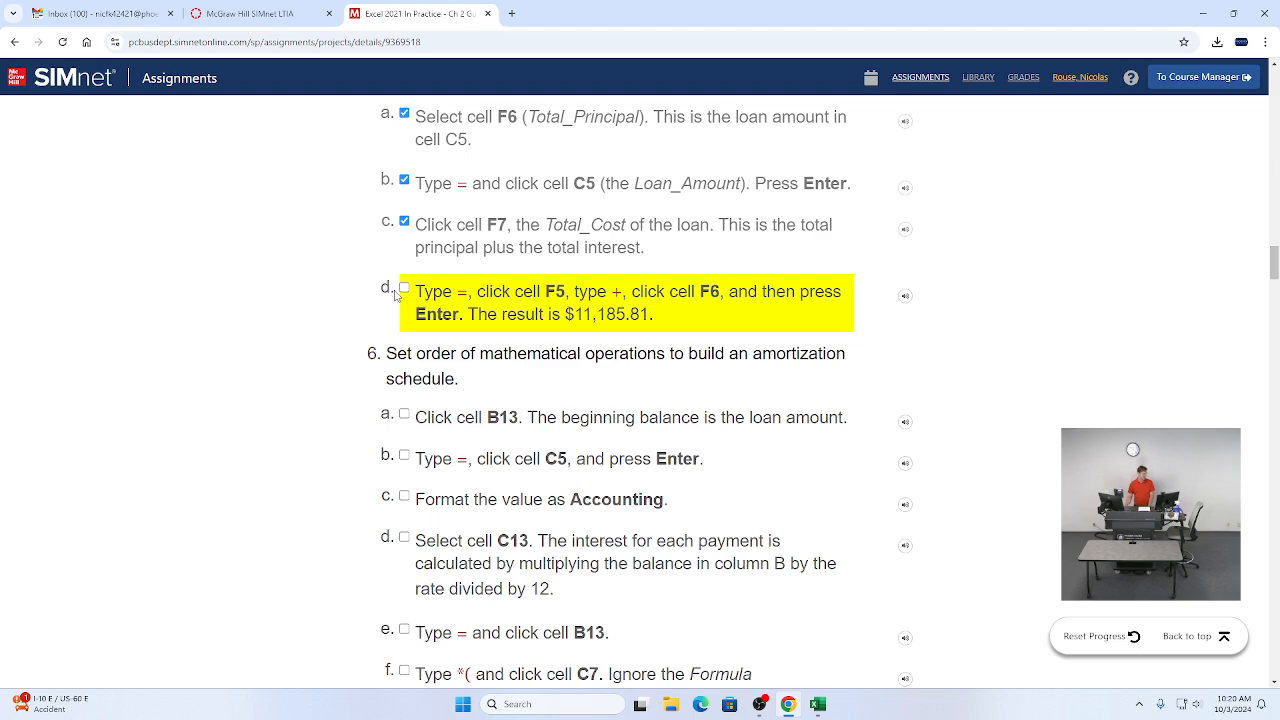
click(404, 289)
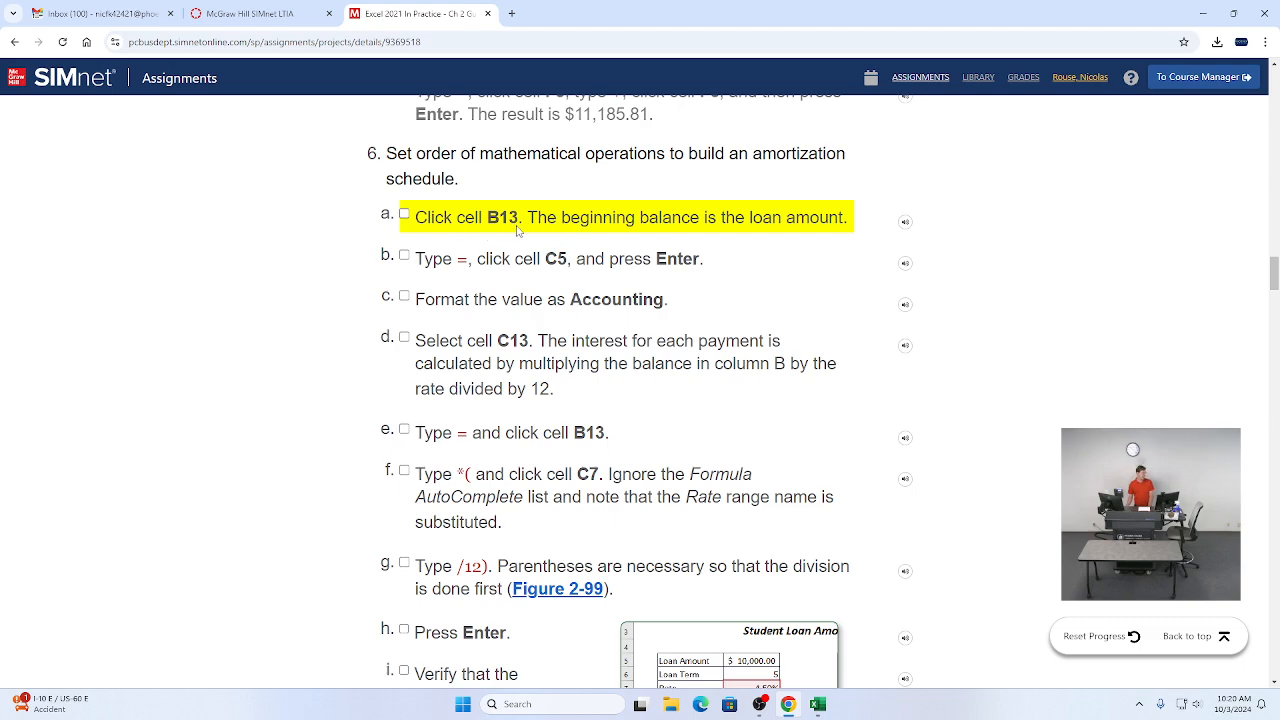
Step: Select the first payment's Beginning Balance cell B13
key(alt+Tab)
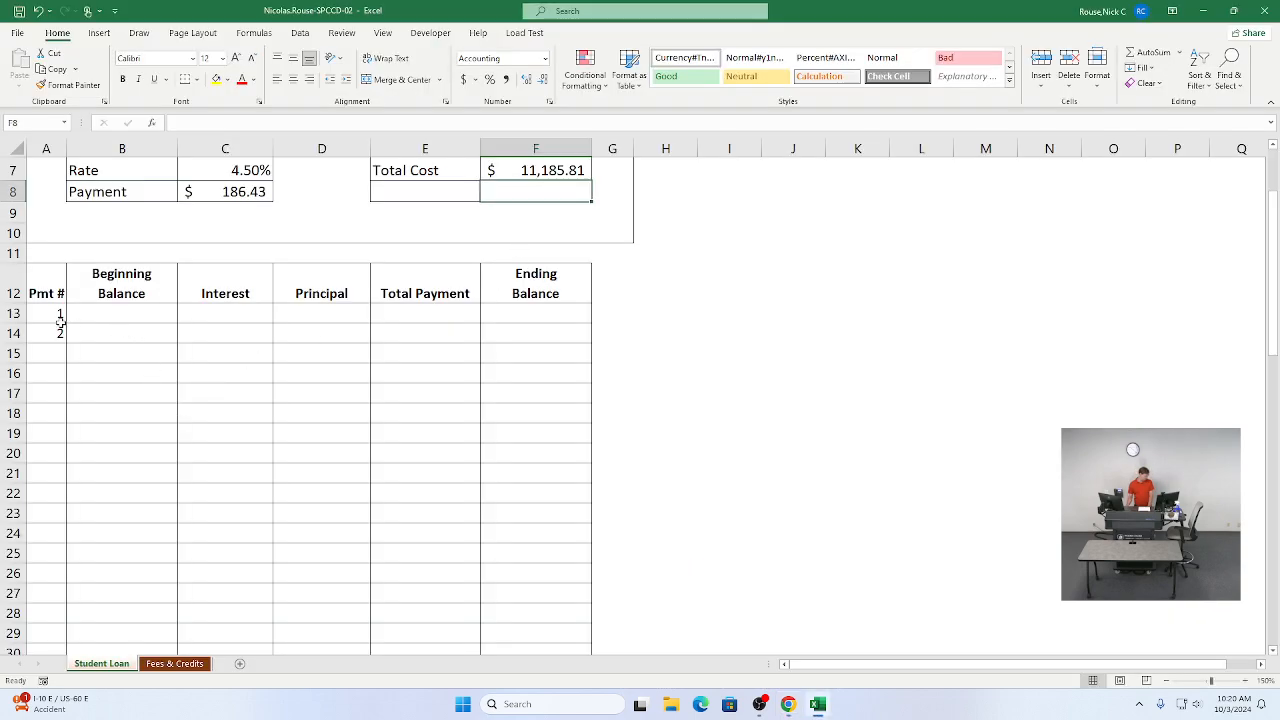
click(46, 314)
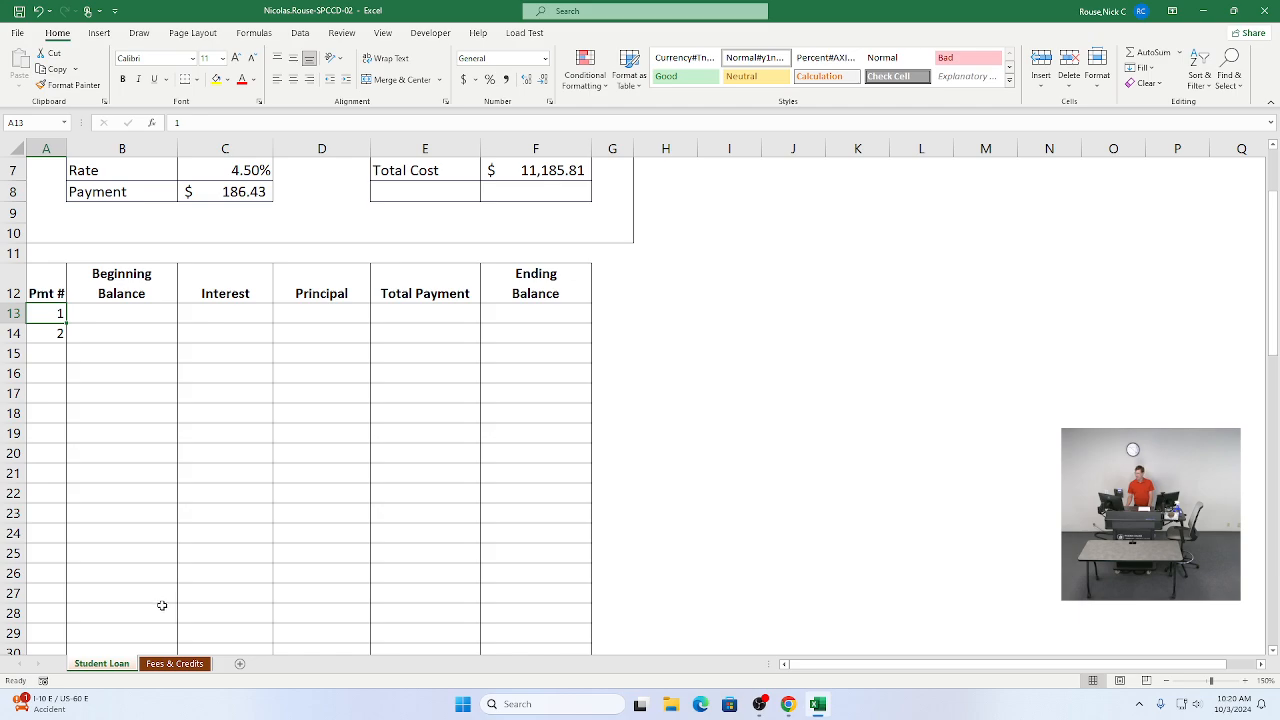
key(alt+Tab)
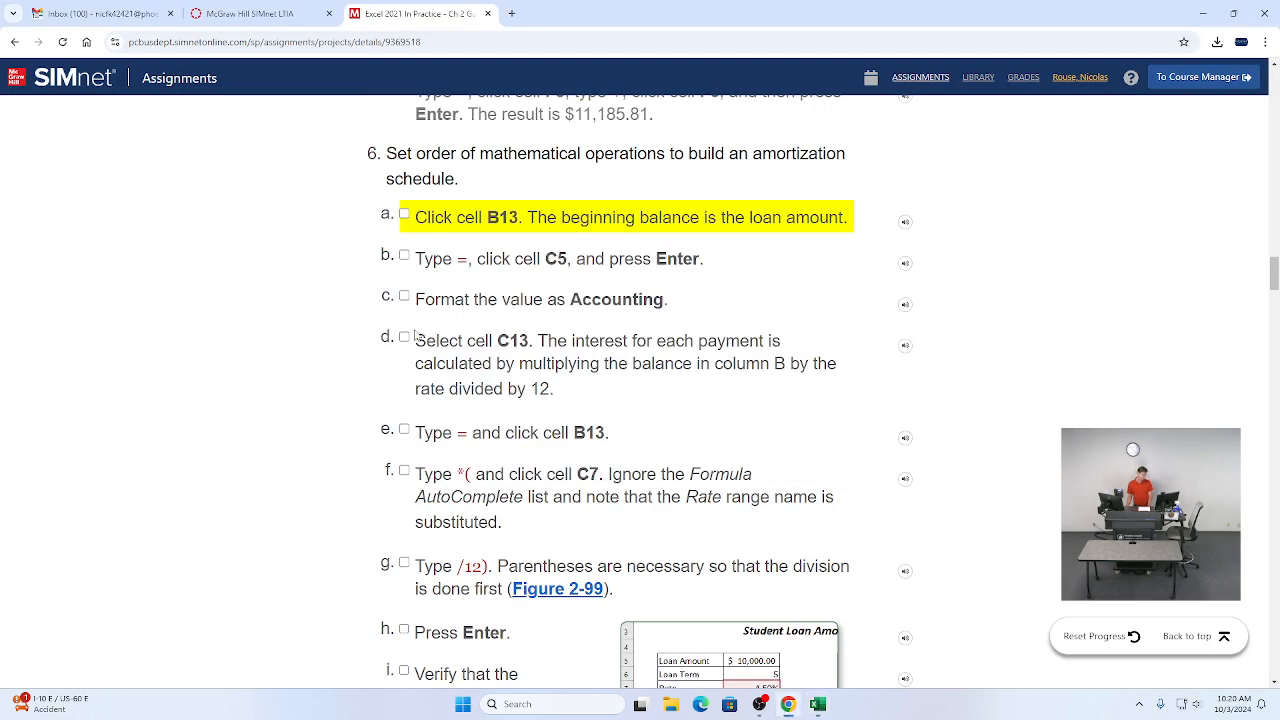
key(alt+Tab)
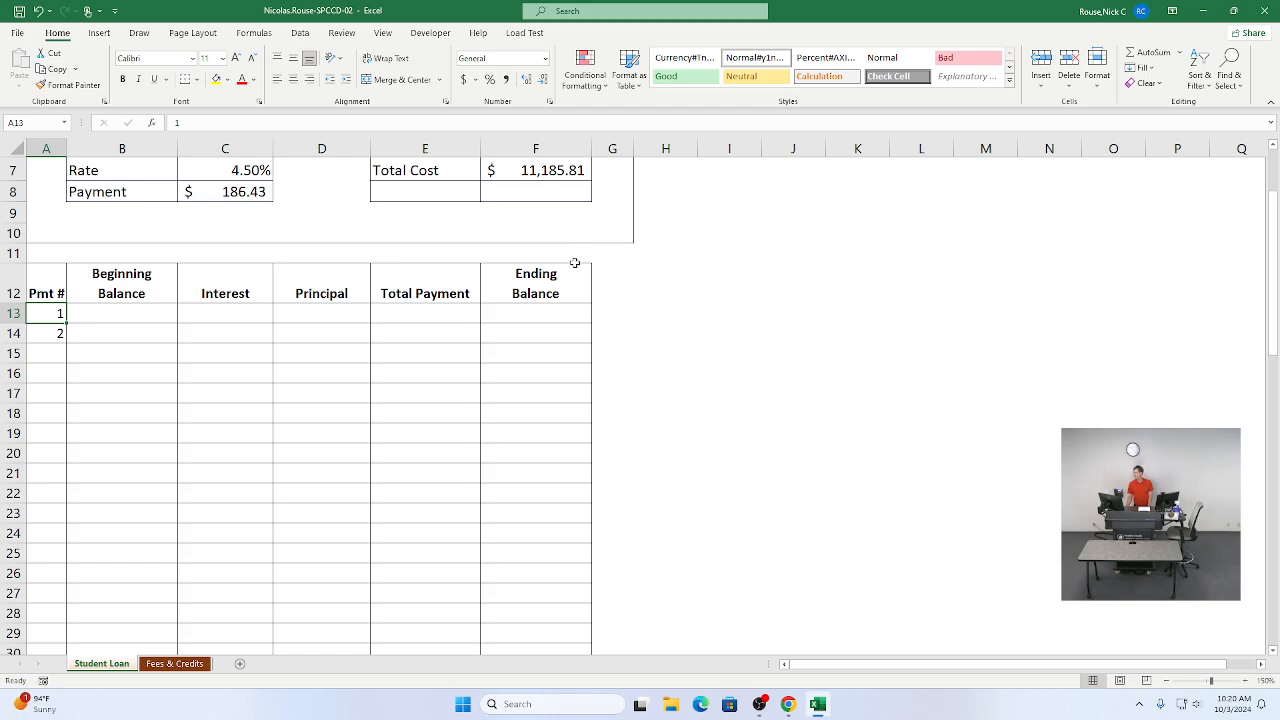
click(84, 309)
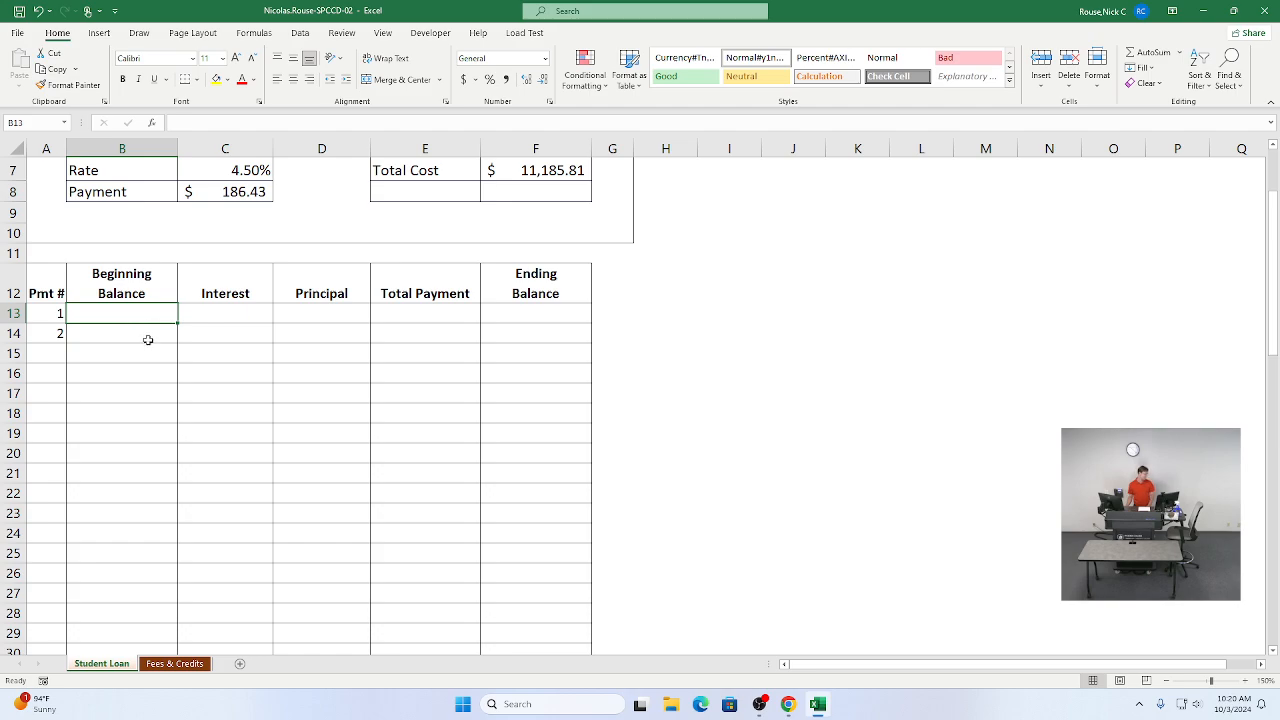
Step: Mark instruction step 6a as complete
scroll(140, 414, up, 1)
key(alt+Tab)
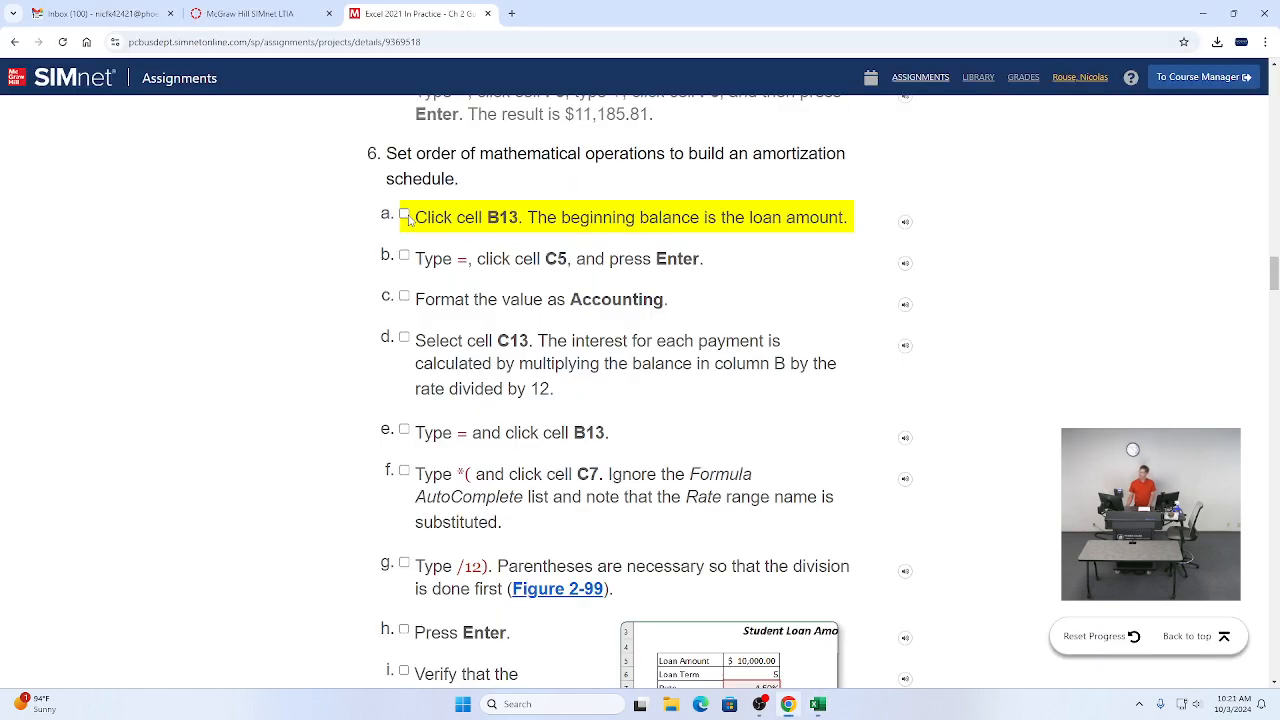
click(404, 215)
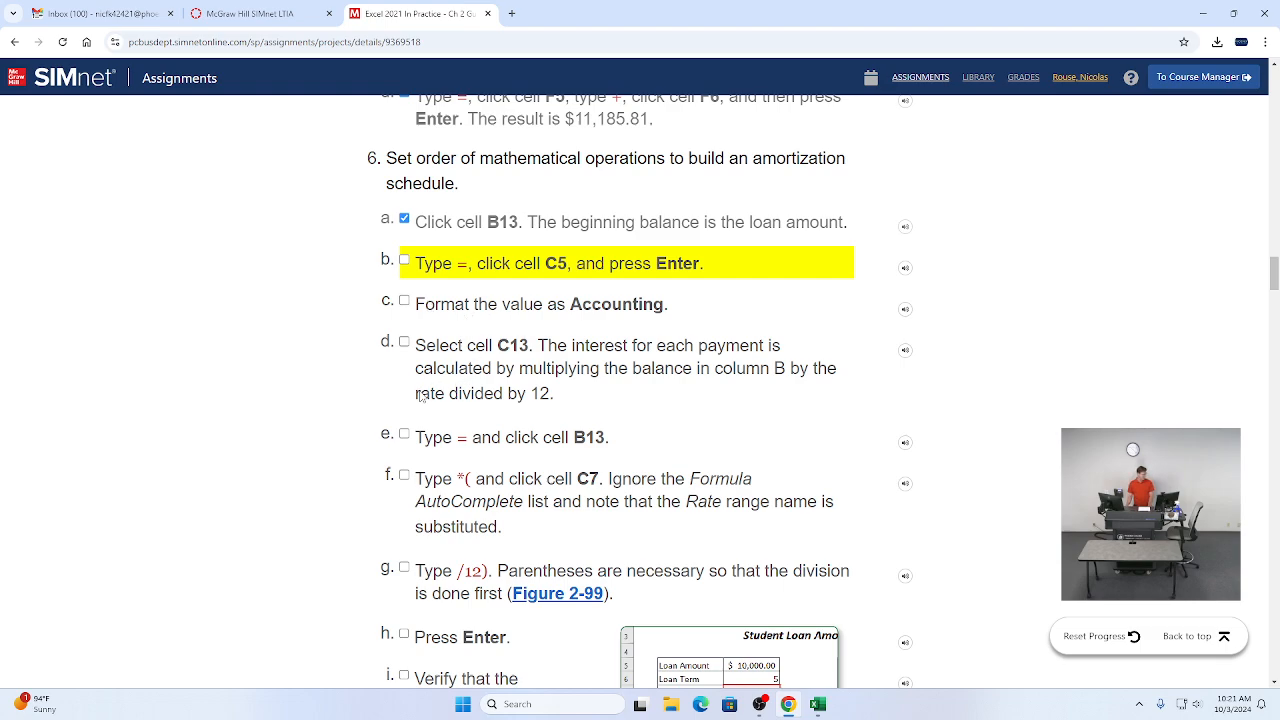
Step: Enter =Loan_Amount as the beginning balance formula in B13, following the amortization formula table
scroll(430, 385, down, 5)
scroll(432, 385, down, 5)
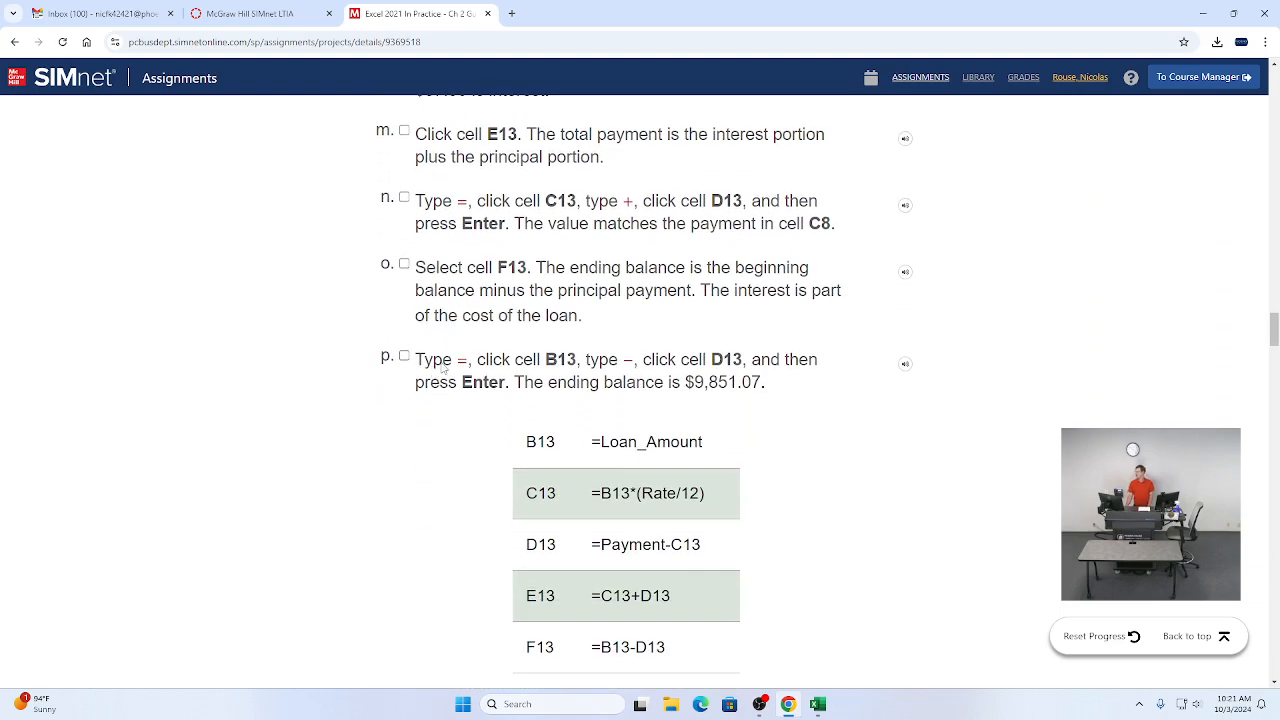
scroll(467, 364, down, 1)
scroll(465, 364, down, 2)
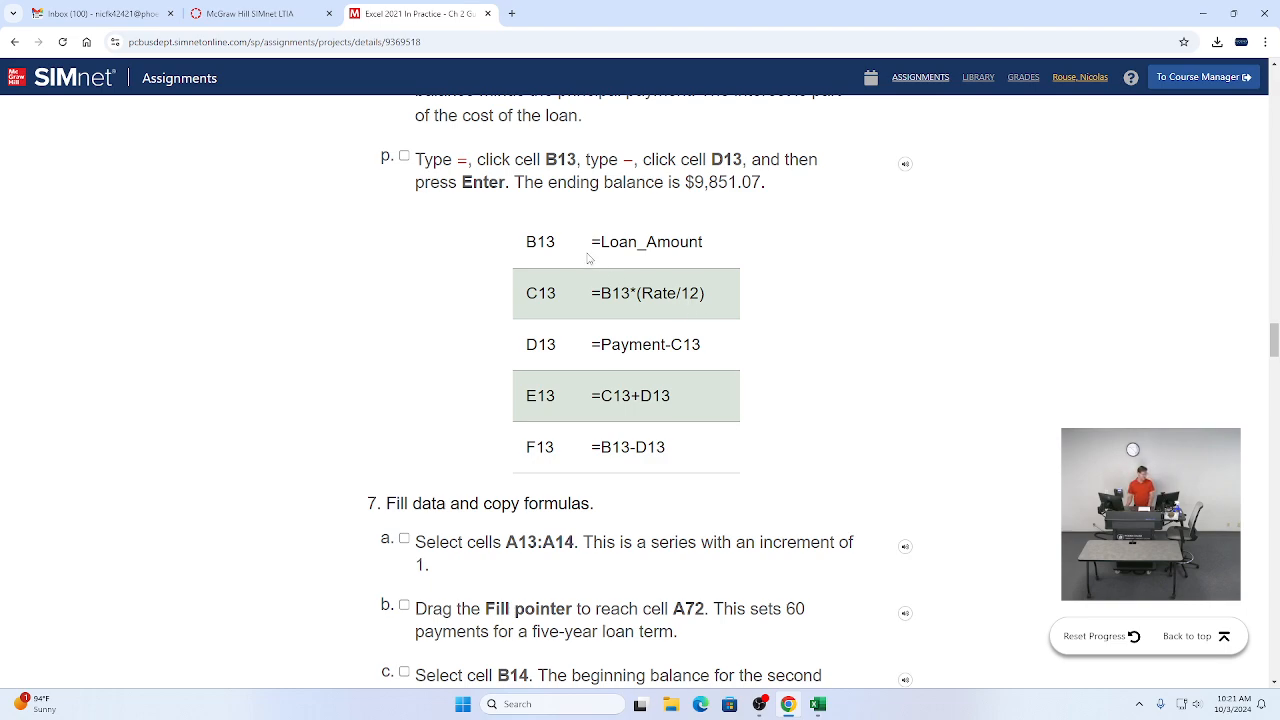
drag(592, 249, 707, 244)
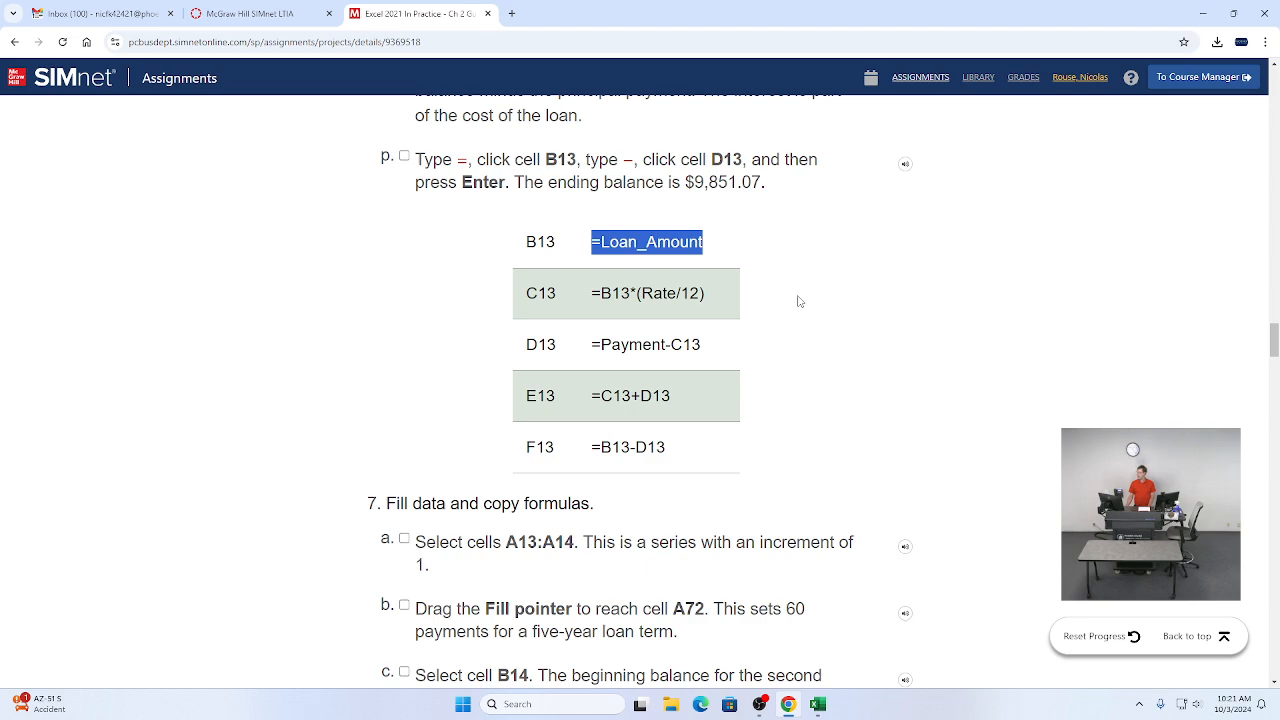
key(alt+Tab)
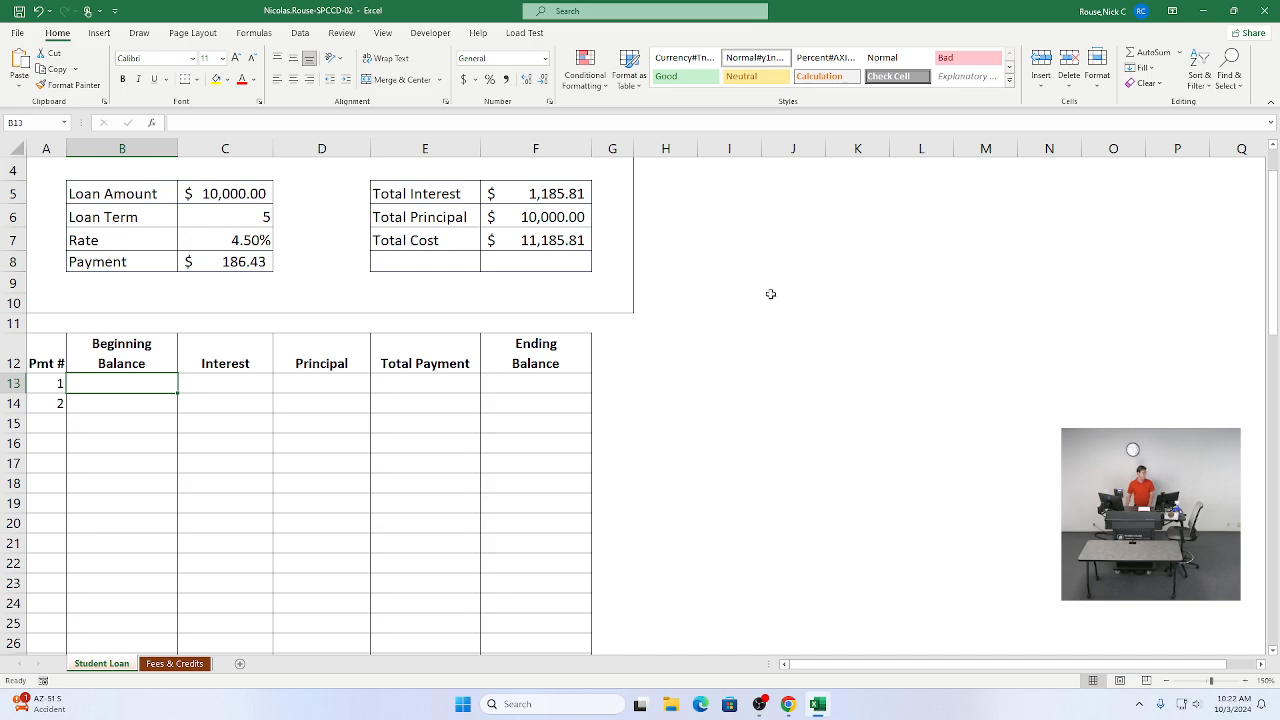
click(376, 122)
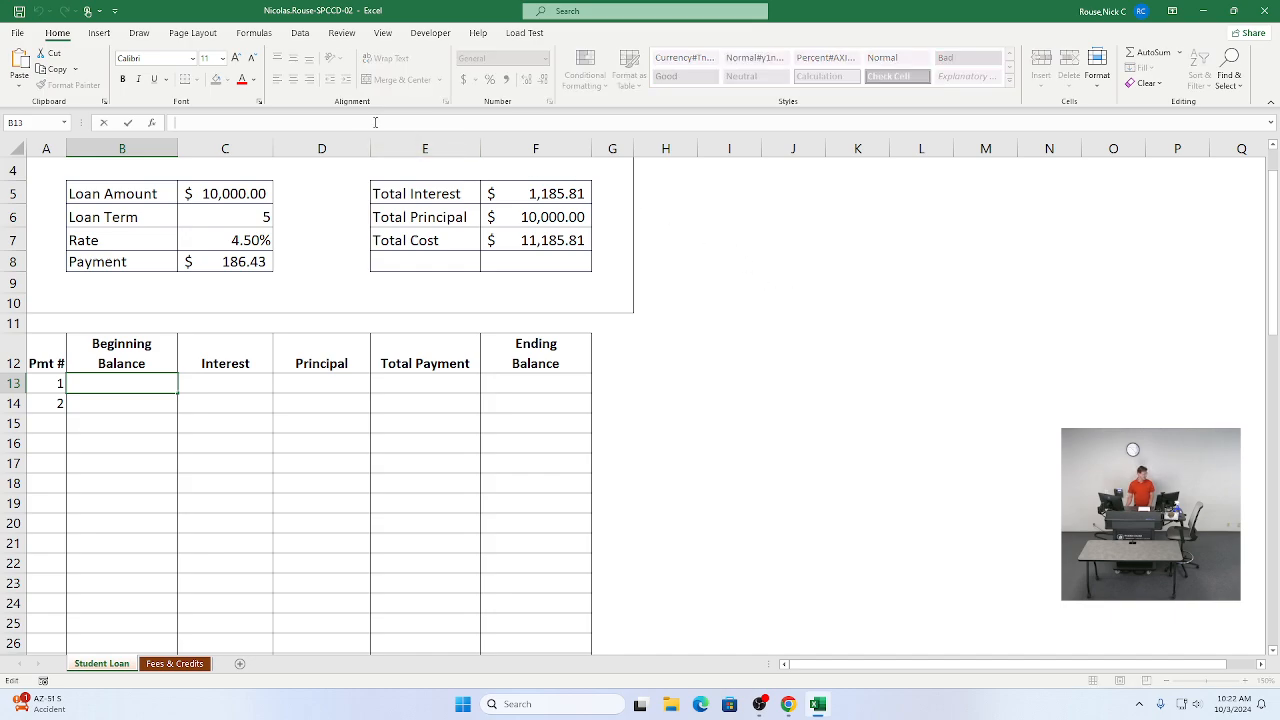
text(=Loan_Amount)
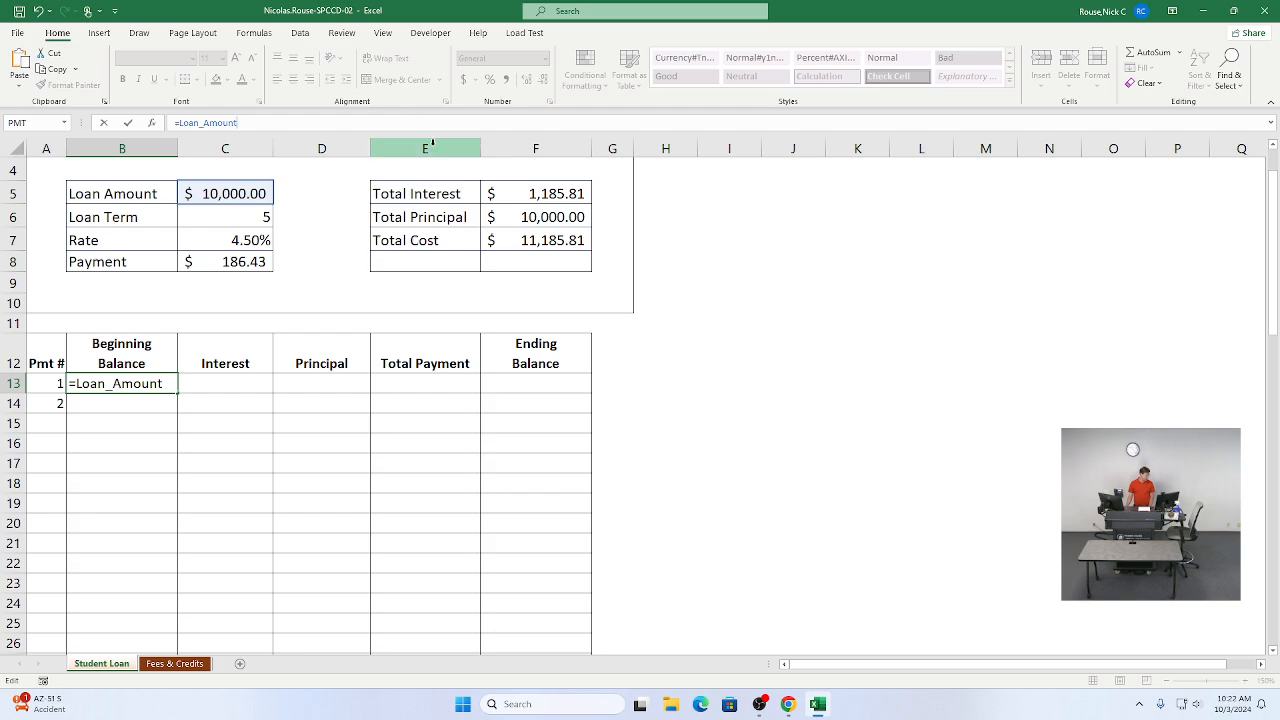
key(Tab)
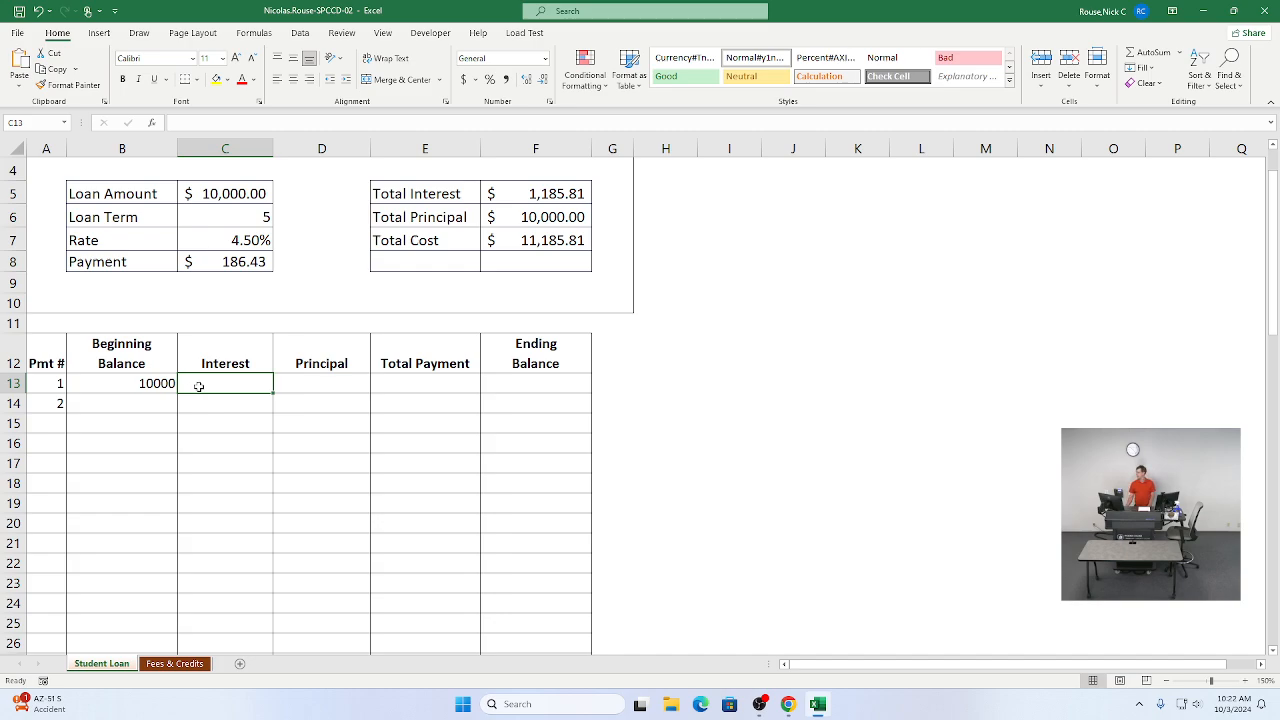
key(alt+Tab)
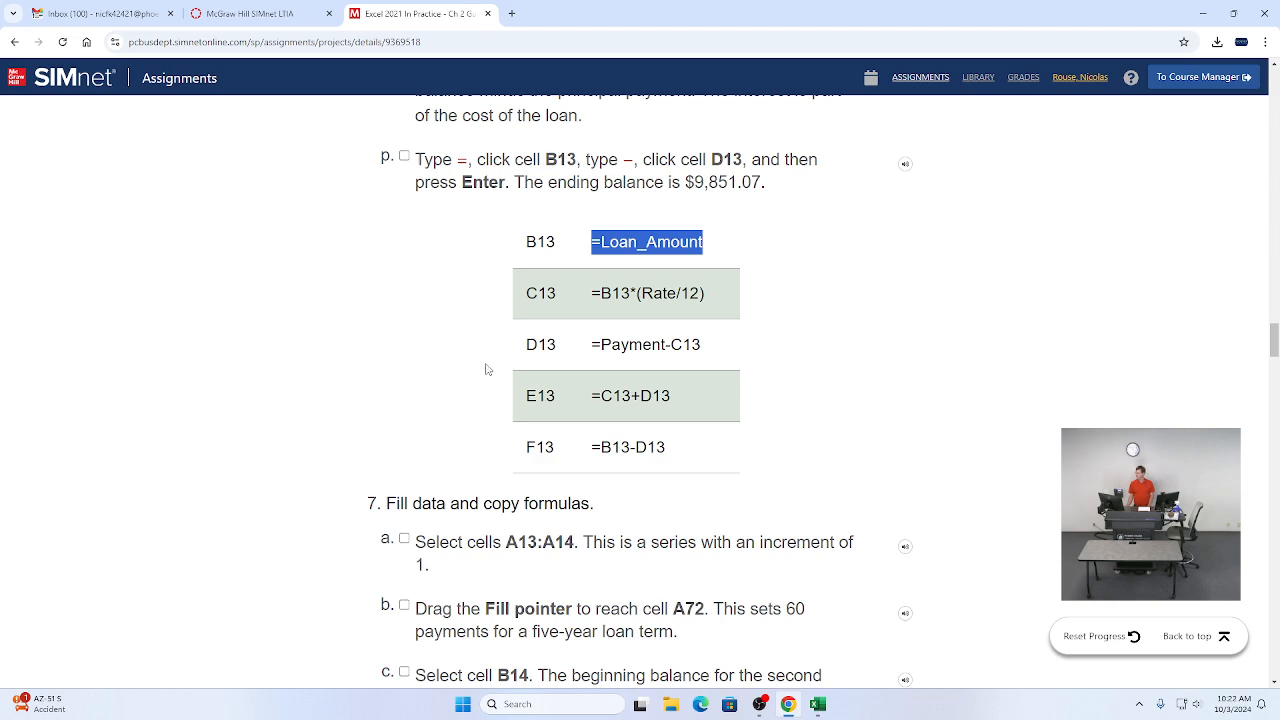
key(alt+Tab)
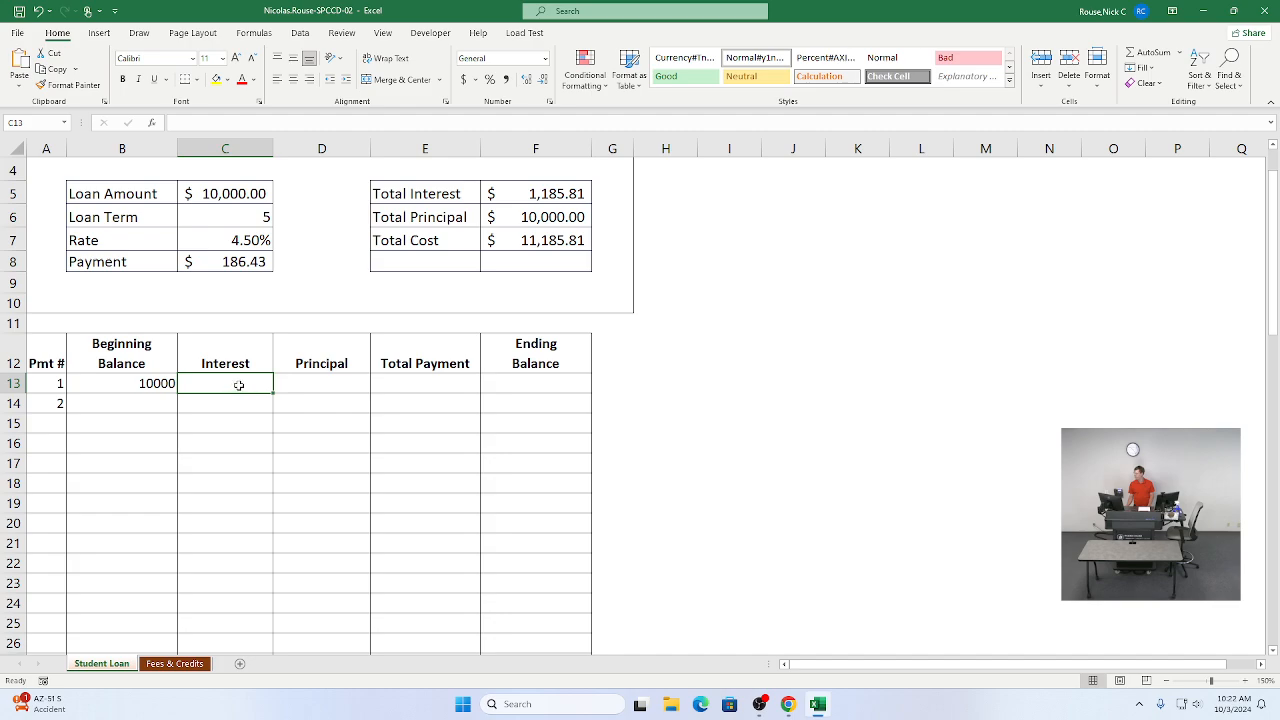
Step: Enter =B13*(Rate/12) as the first payment's interest formula in C13, copying it from the instruction table
key(alt+Tab)
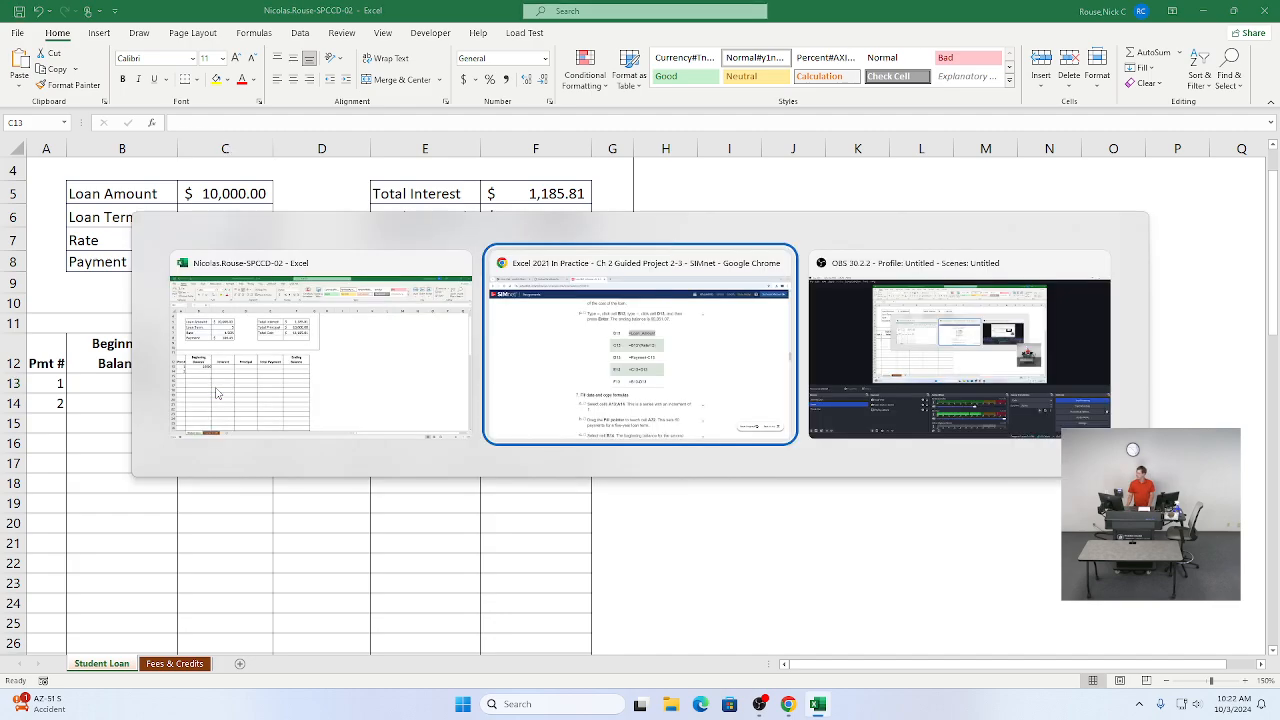
drag(591, 293, 708, 307)
key(ctrl+c)
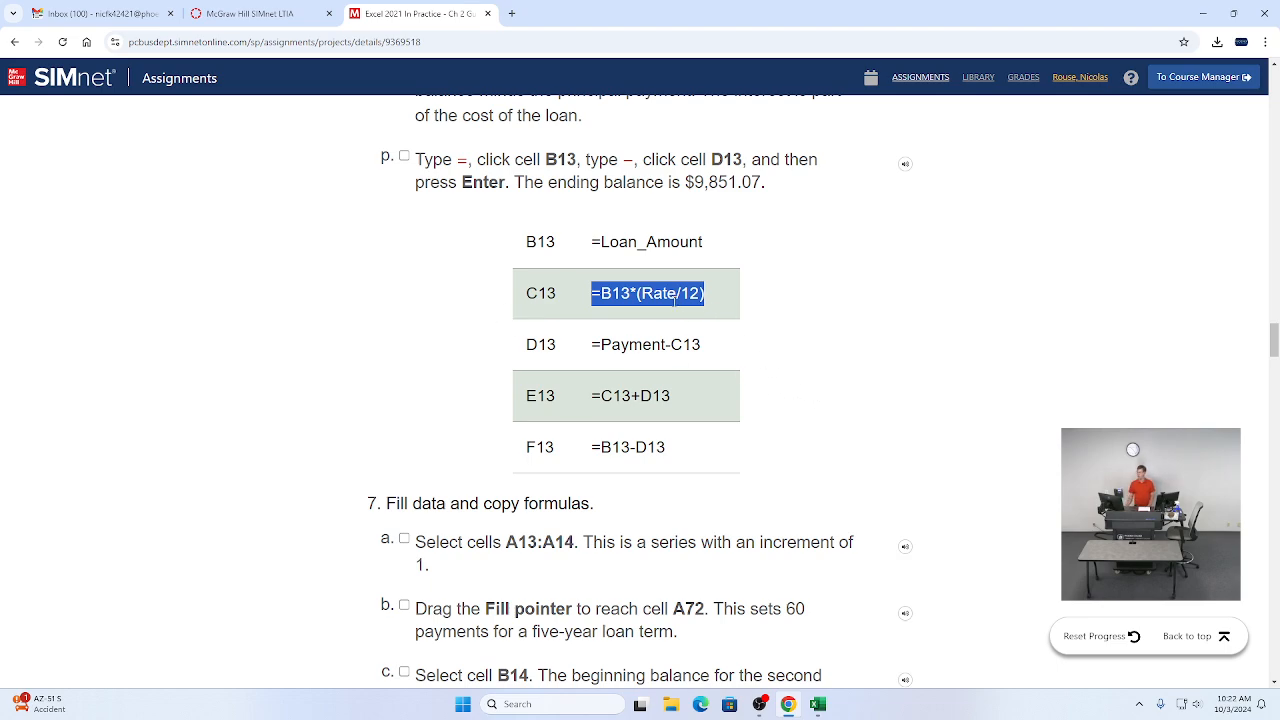
key(alt+Tab)
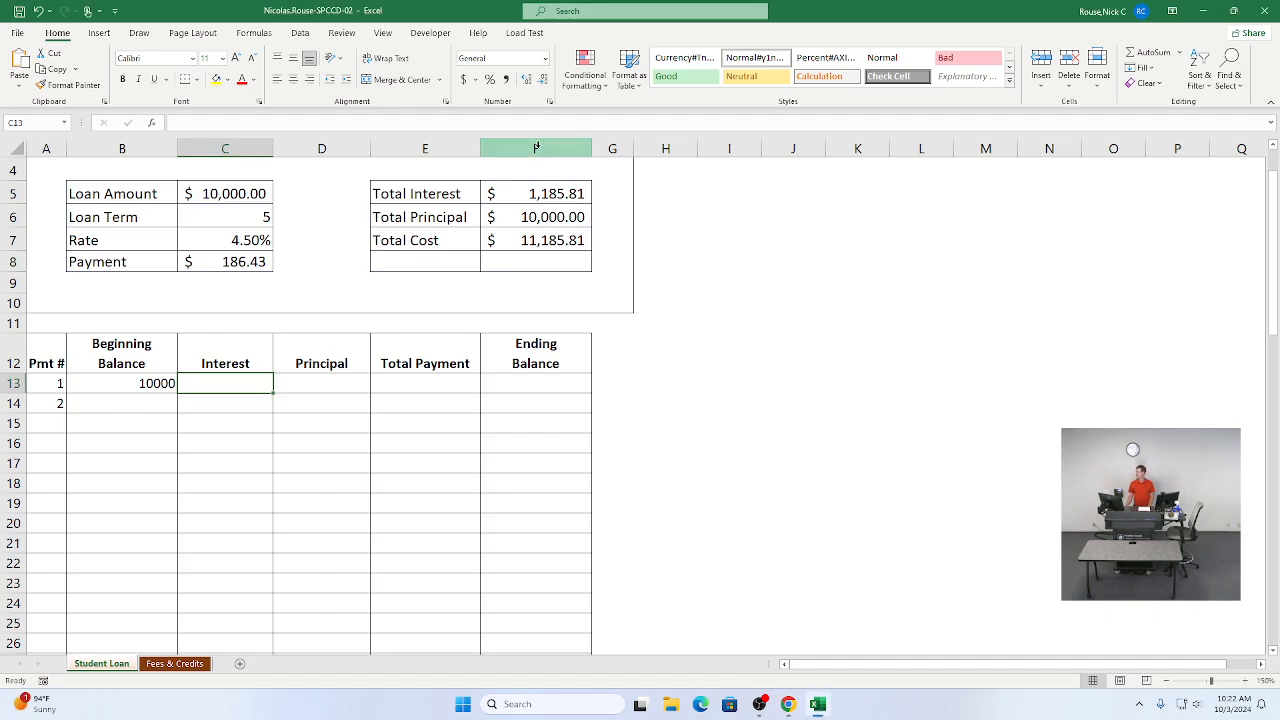
click(477, 123)
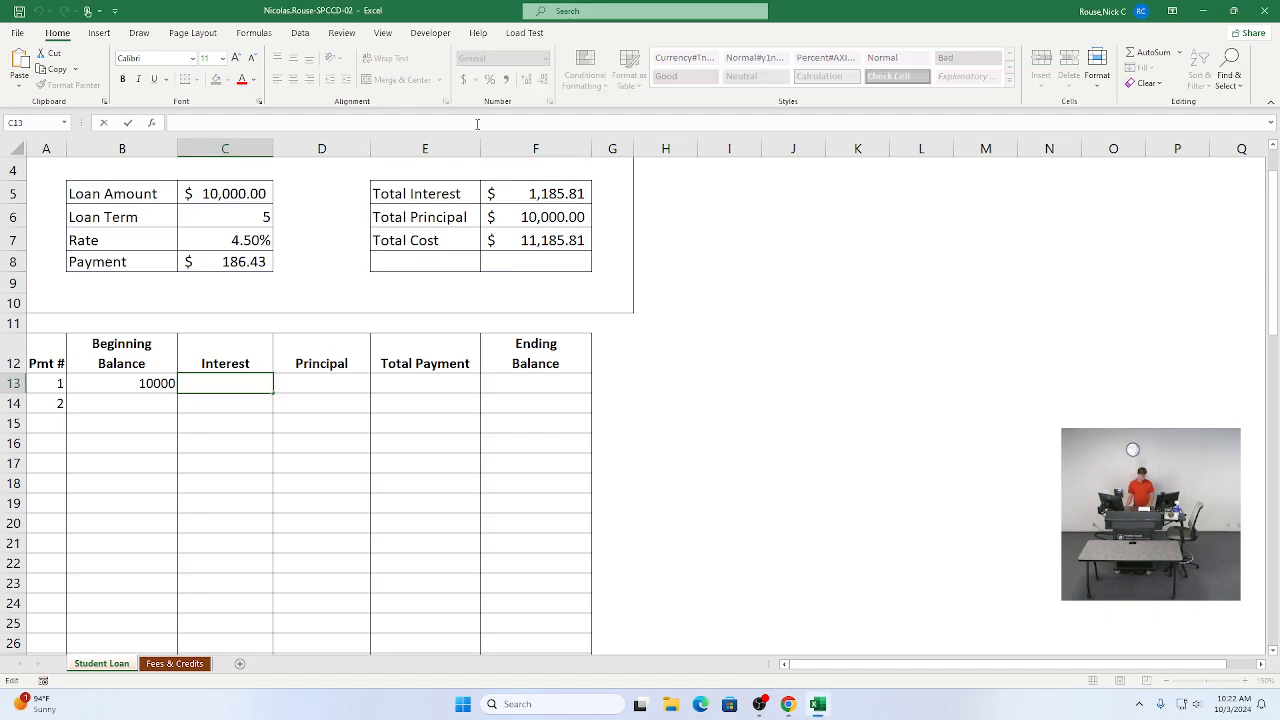
key(ctrl+v)
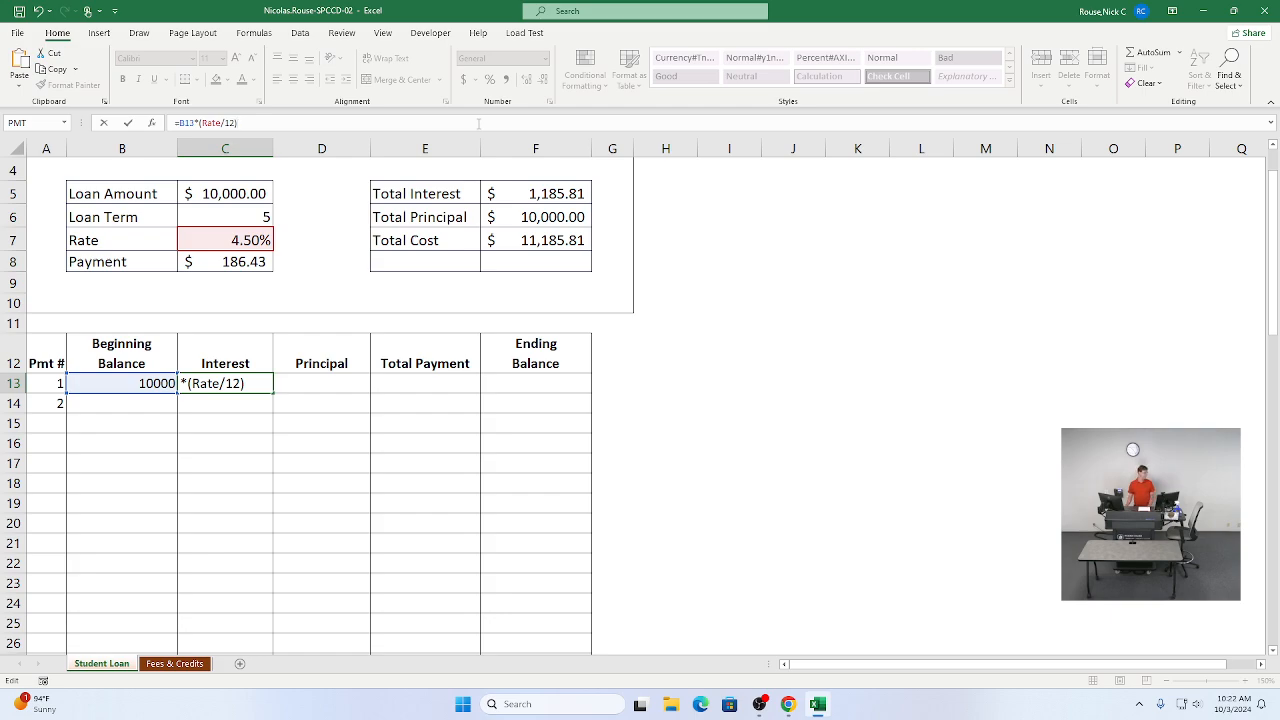
key(Tab)
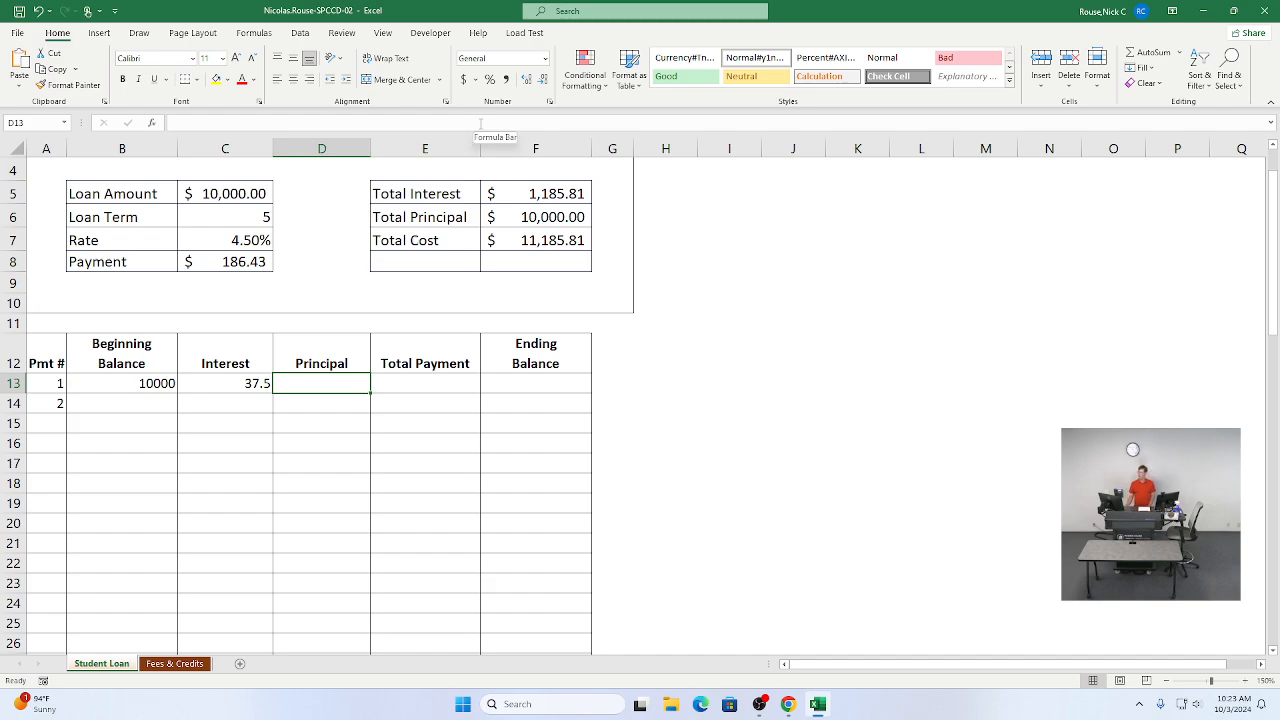
Step: Enter =Payment-C13 as the first payment's principal formula in D13, copying it from the instruction table
key(alt+Tab)
drag(593, 346, 706, 347)
key(ctrl+c)
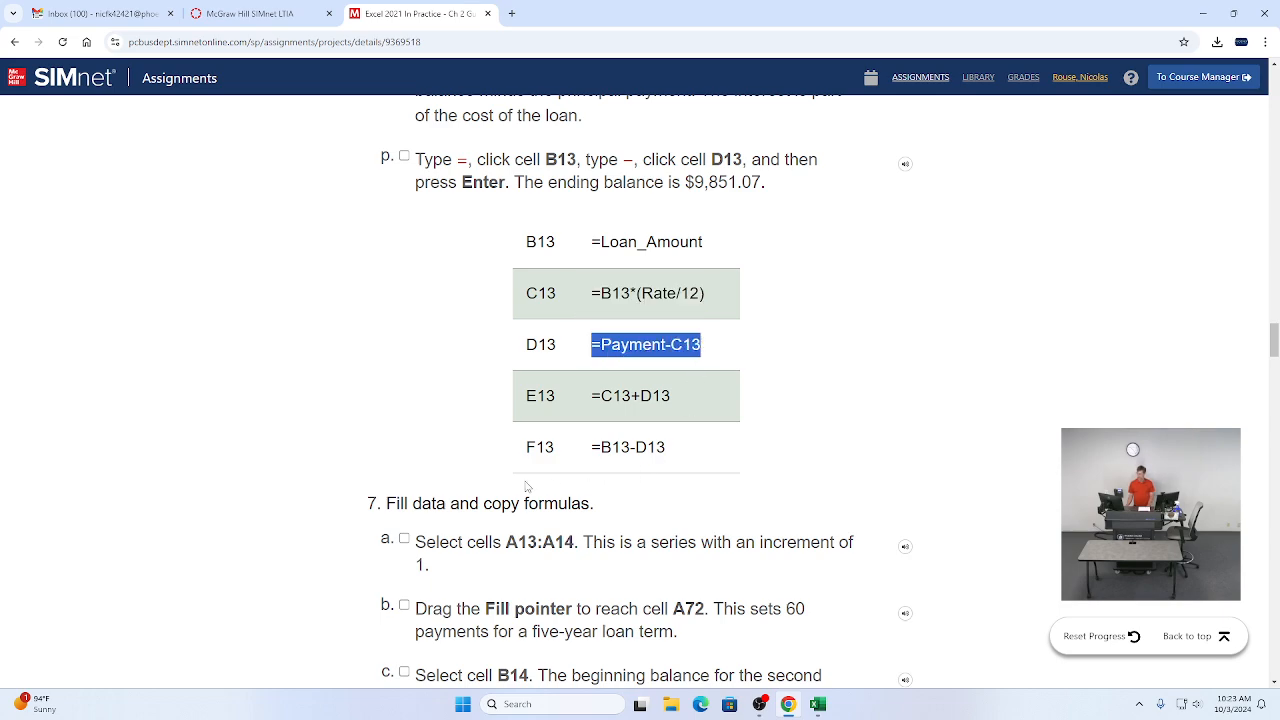
key(alt+Tab)
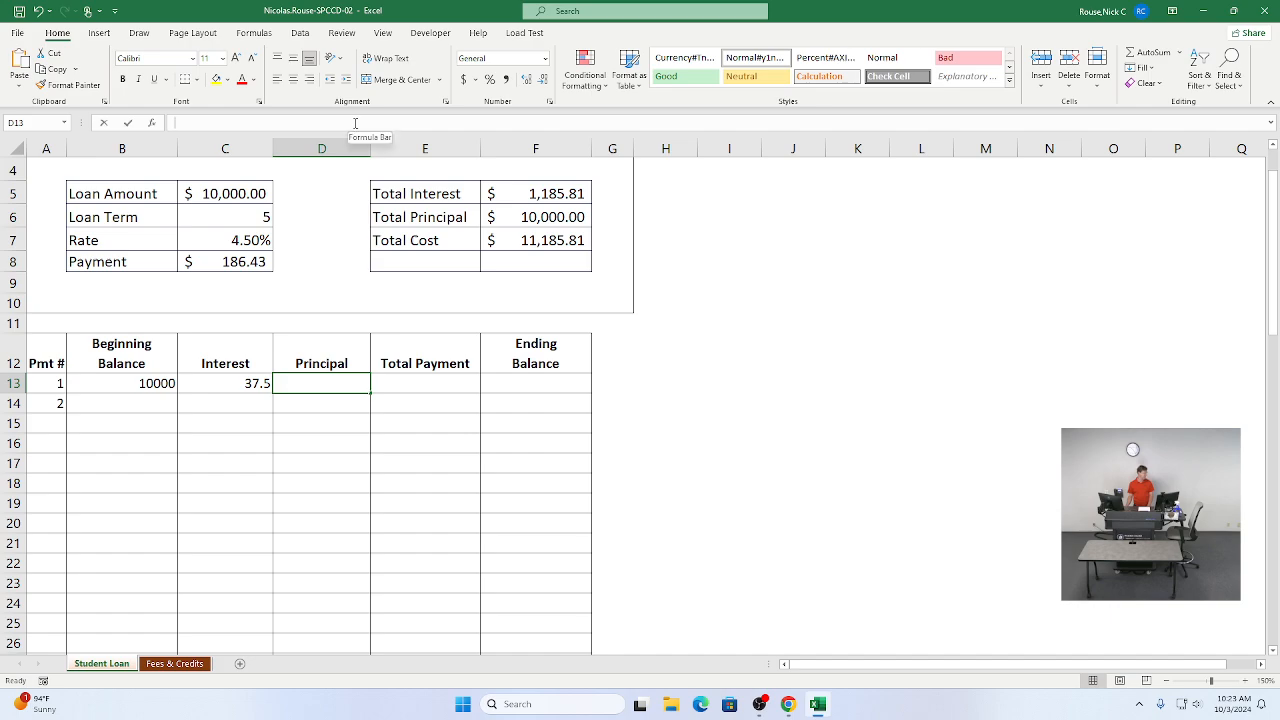
click(355, 122)
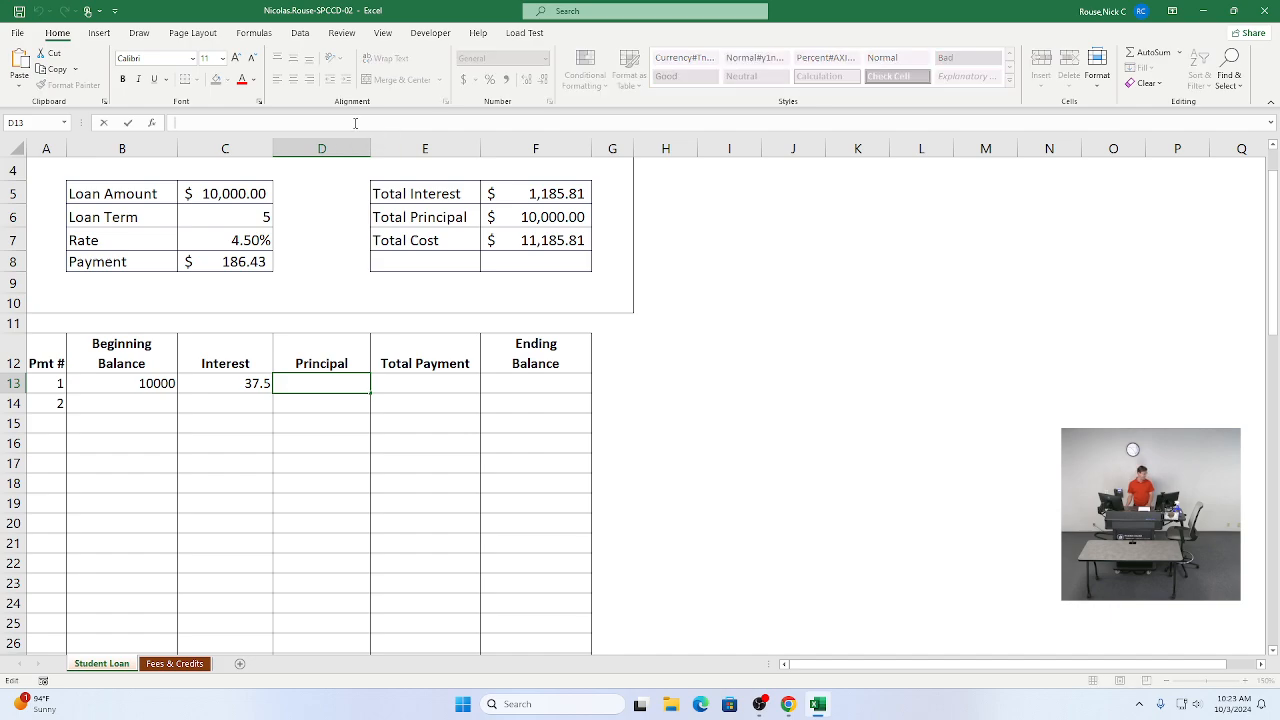
key(ctrl+v)
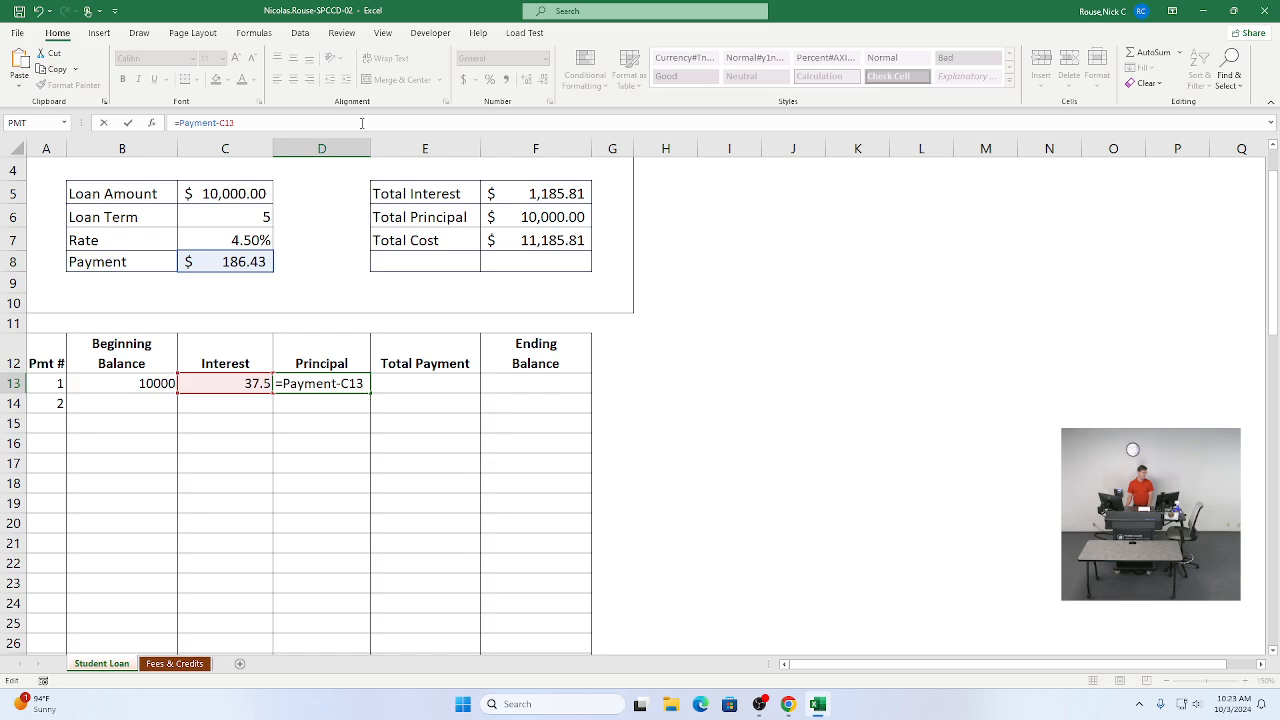
key(Tab)
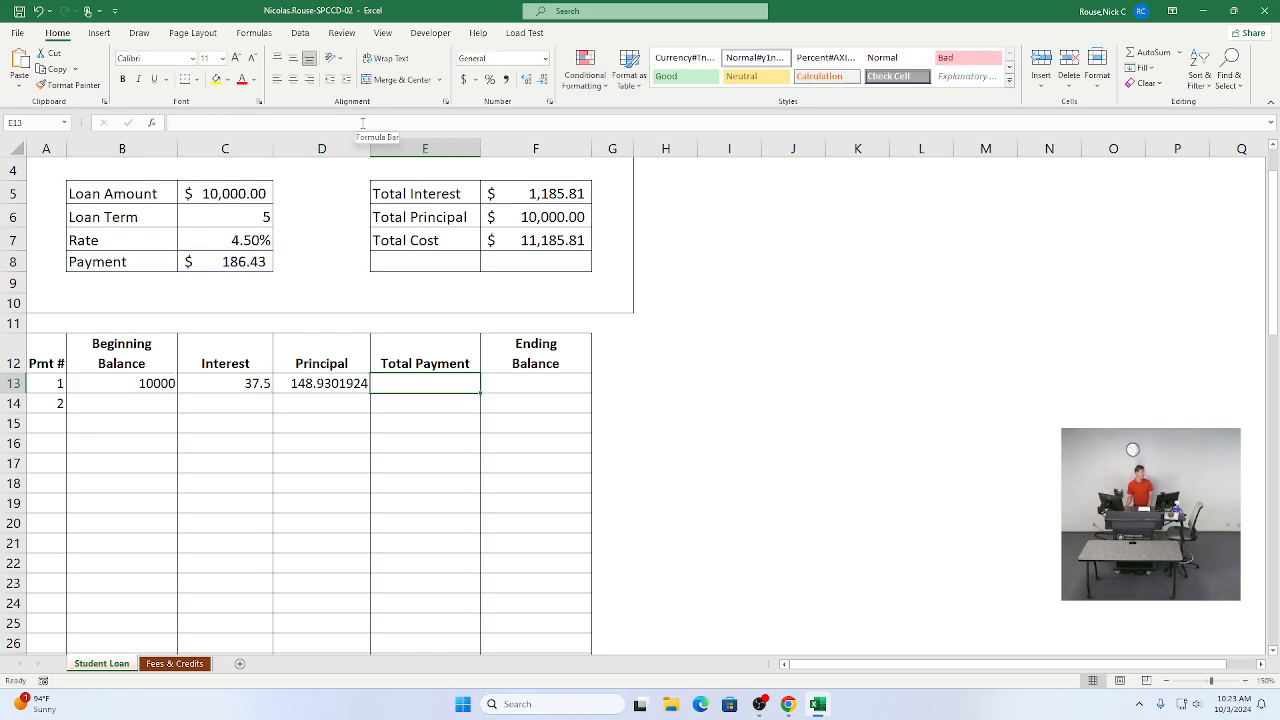
Step: Enter =C13+D13 as the first payment's total payment formula in E13, copying it from the instruction table
key(alt+Tab)
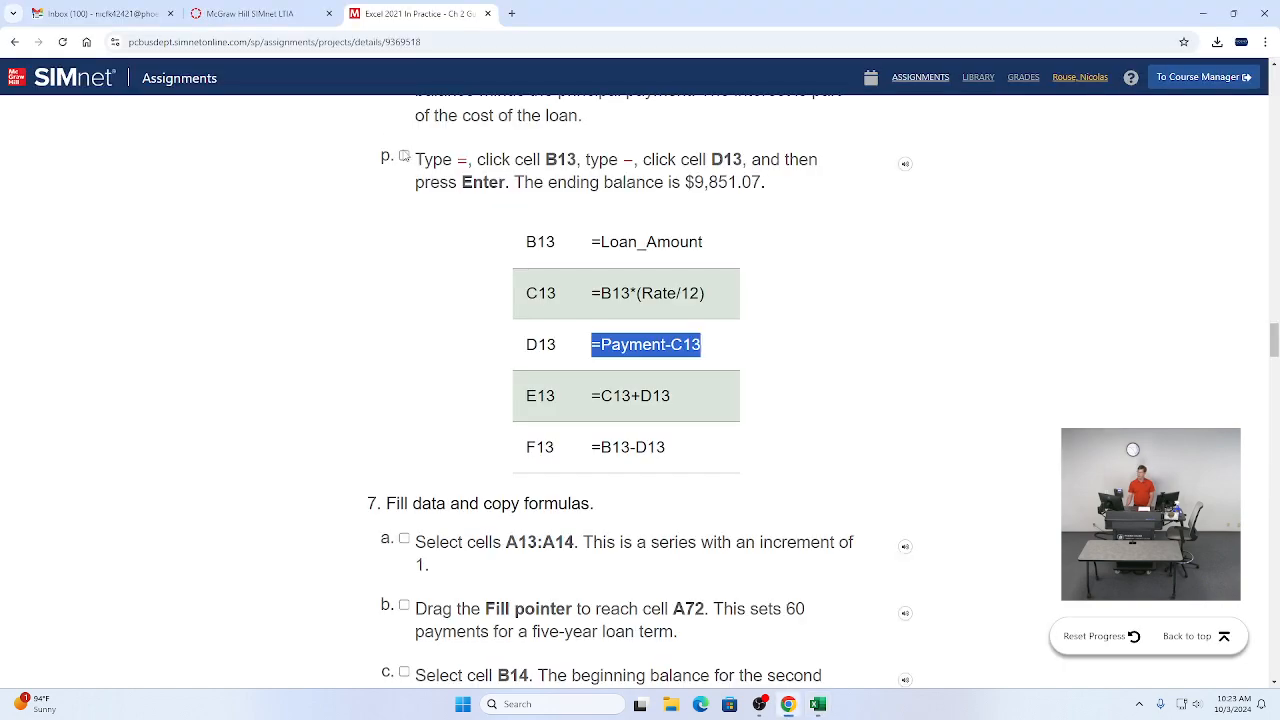
drag(589, 396, 683, 401)
key(ctrl+c)
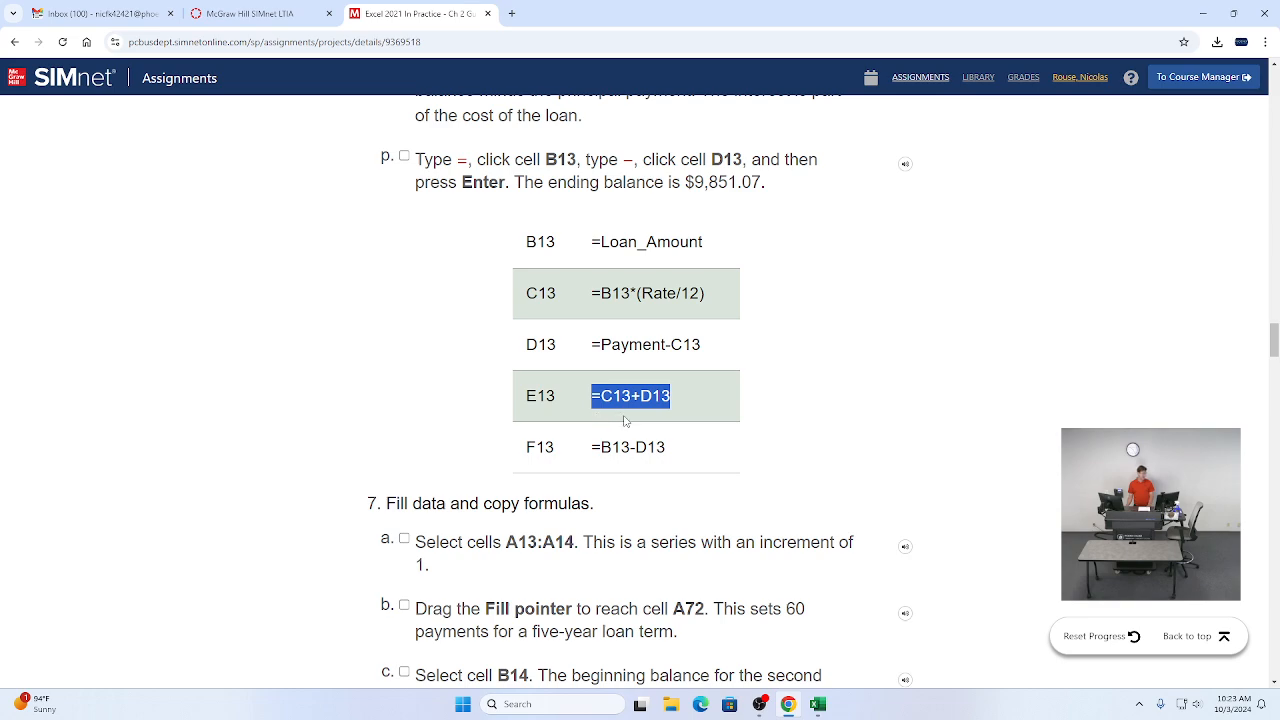
key(alt+Tab)
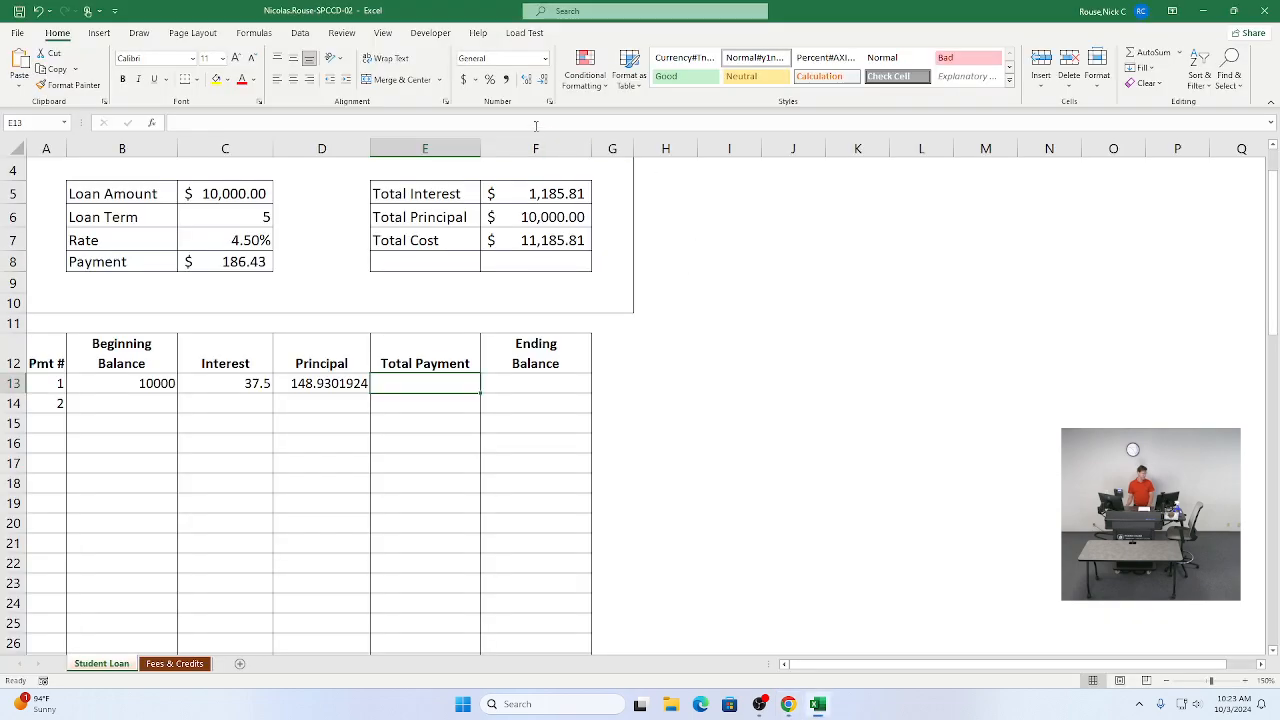
click(535, 123)
key(ctrl+v)
key(Tab)
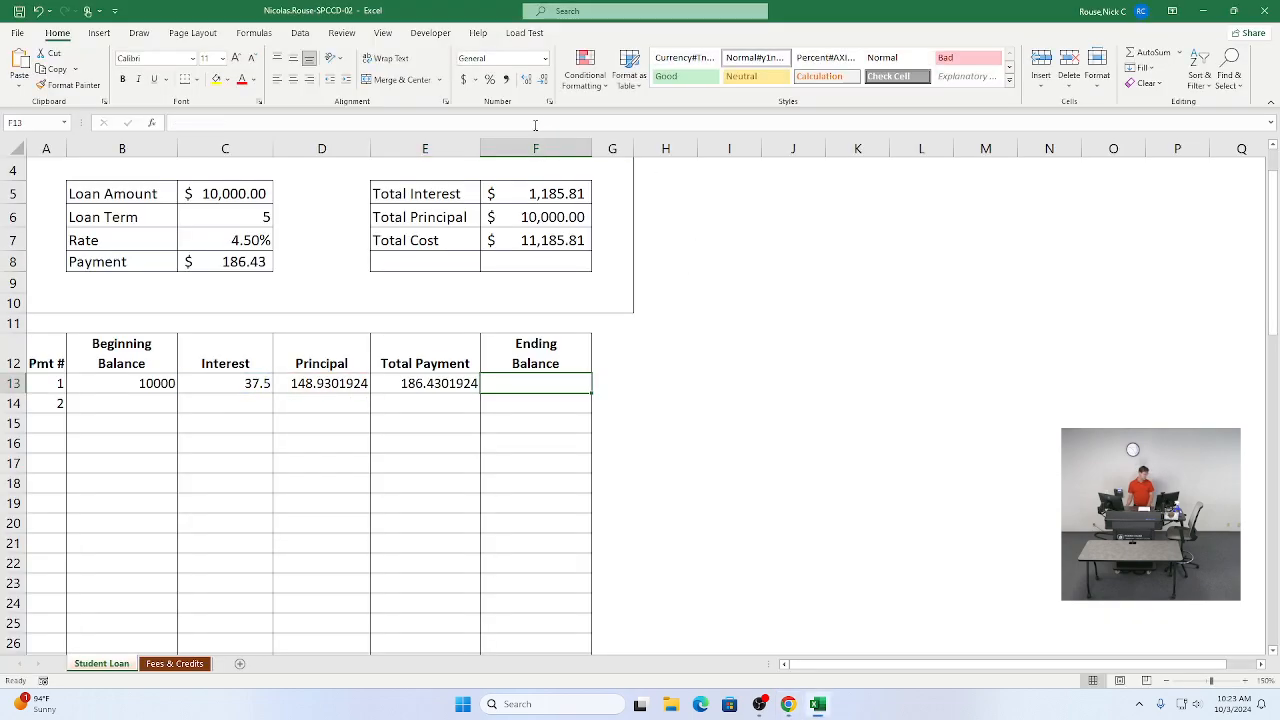
Step: Enter =B13-D13 as the first payment's ending balance formula in F13, copying it from the instruction table
key(alt+Tab)
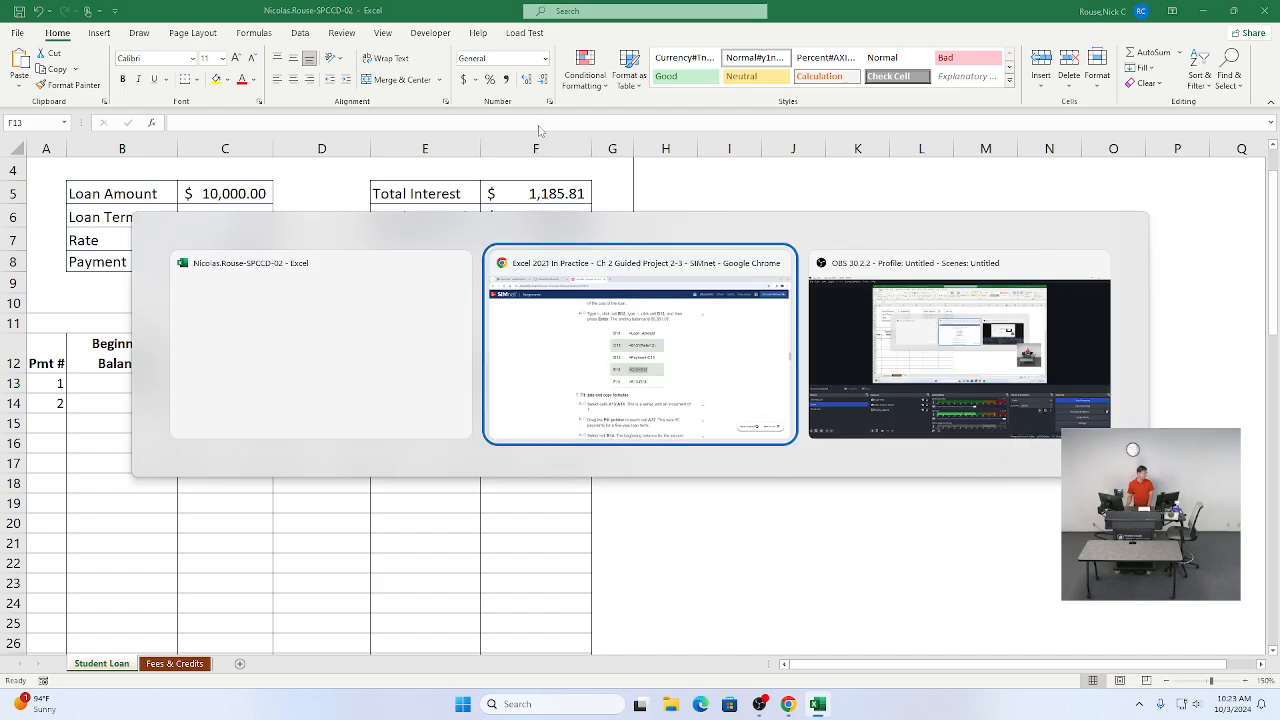
drag(592, 447, 685, 455)
key(ctrl+c)
key(alt+Tab)
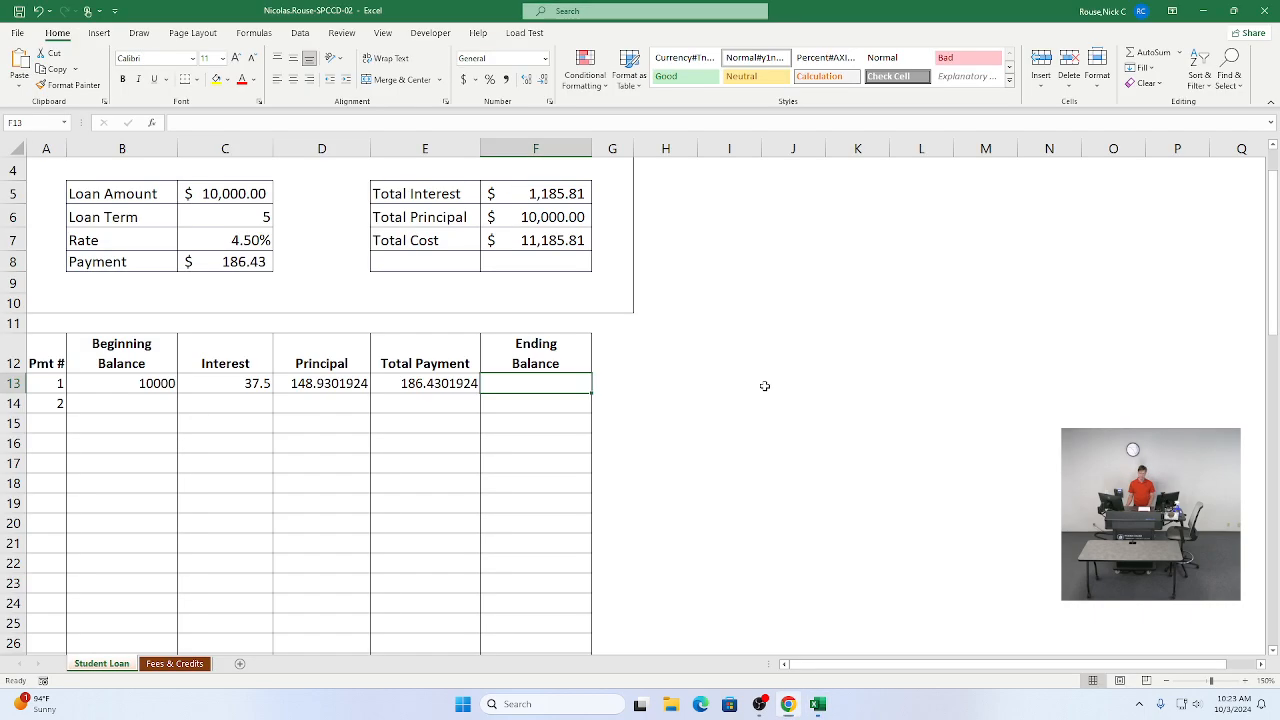
click(352, 122)
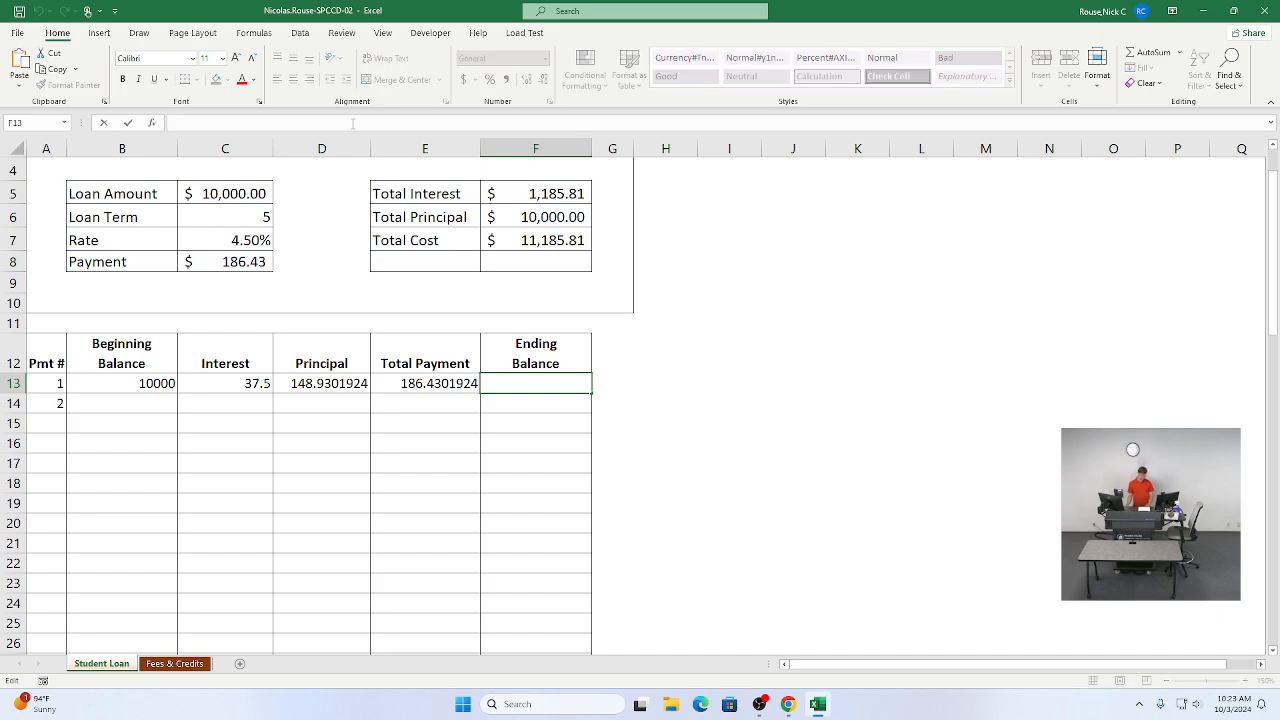
key(ctrl+v)
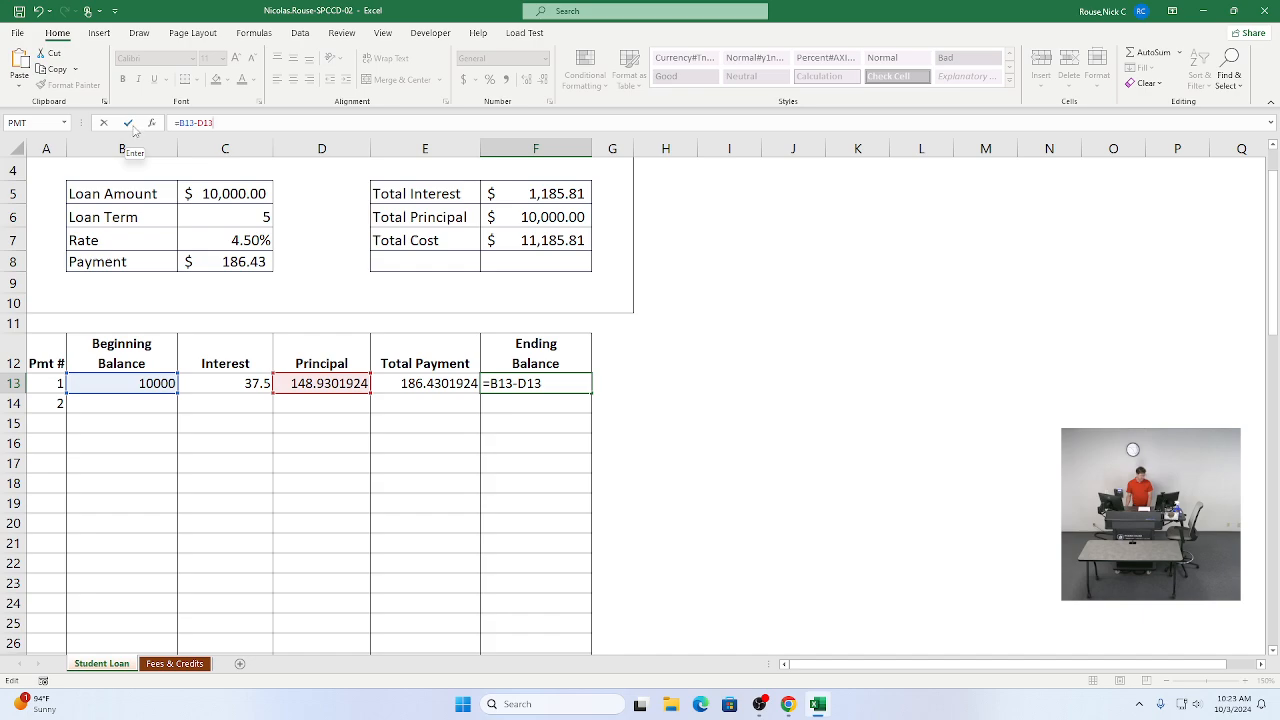
key(Tab)
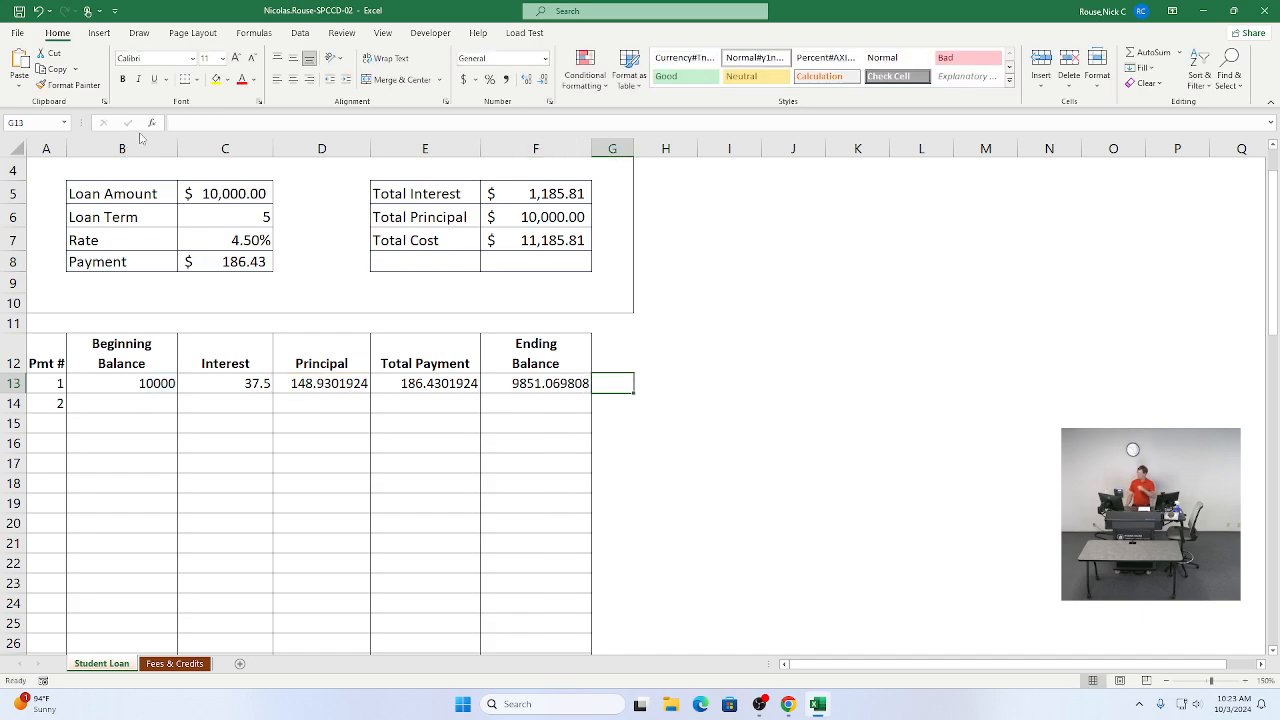
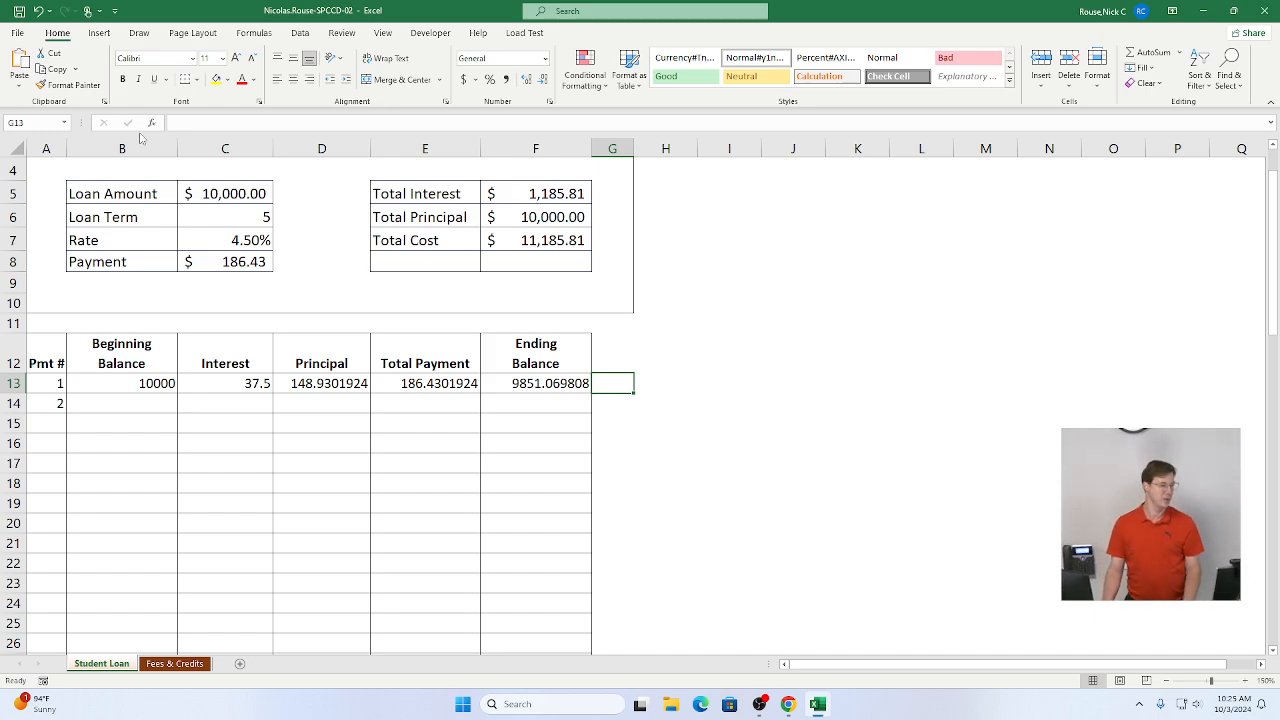
Step: Apply the Accounting number format to the first payment row, B13 through F13
key(alt+Tab)
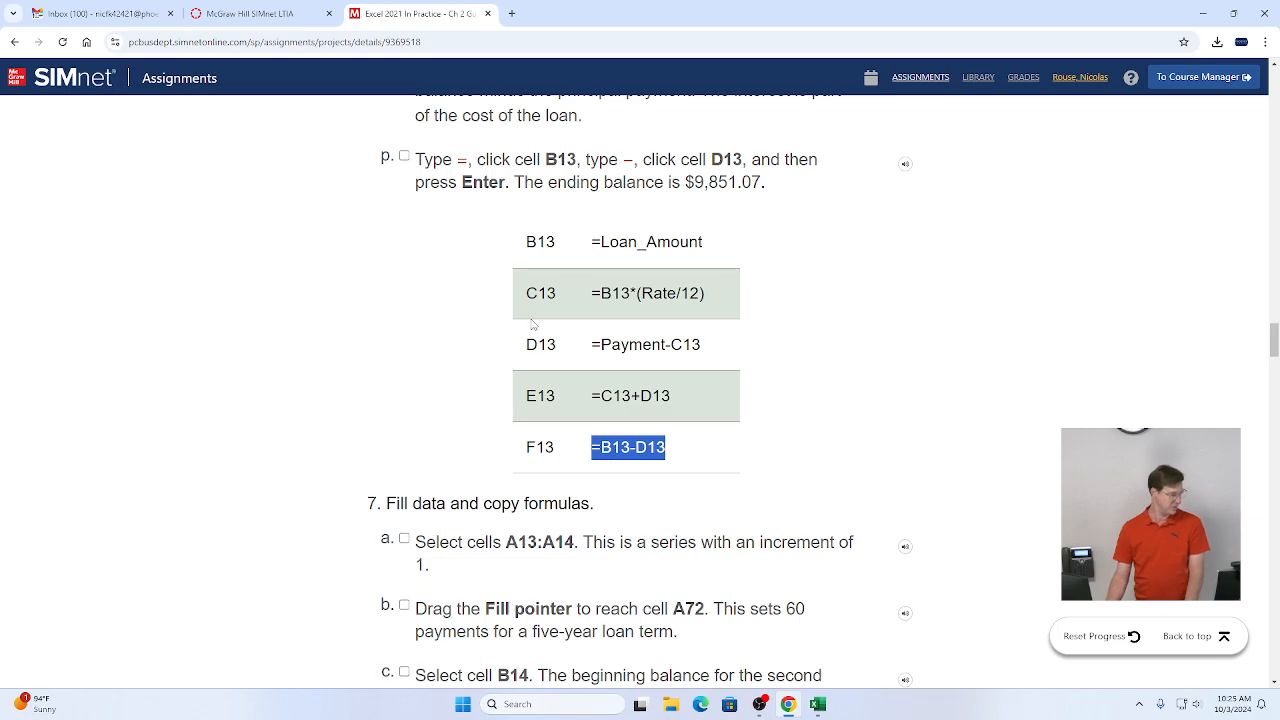
scroll(488, 368, up, 8)
scroll(488, 368, up, 3)
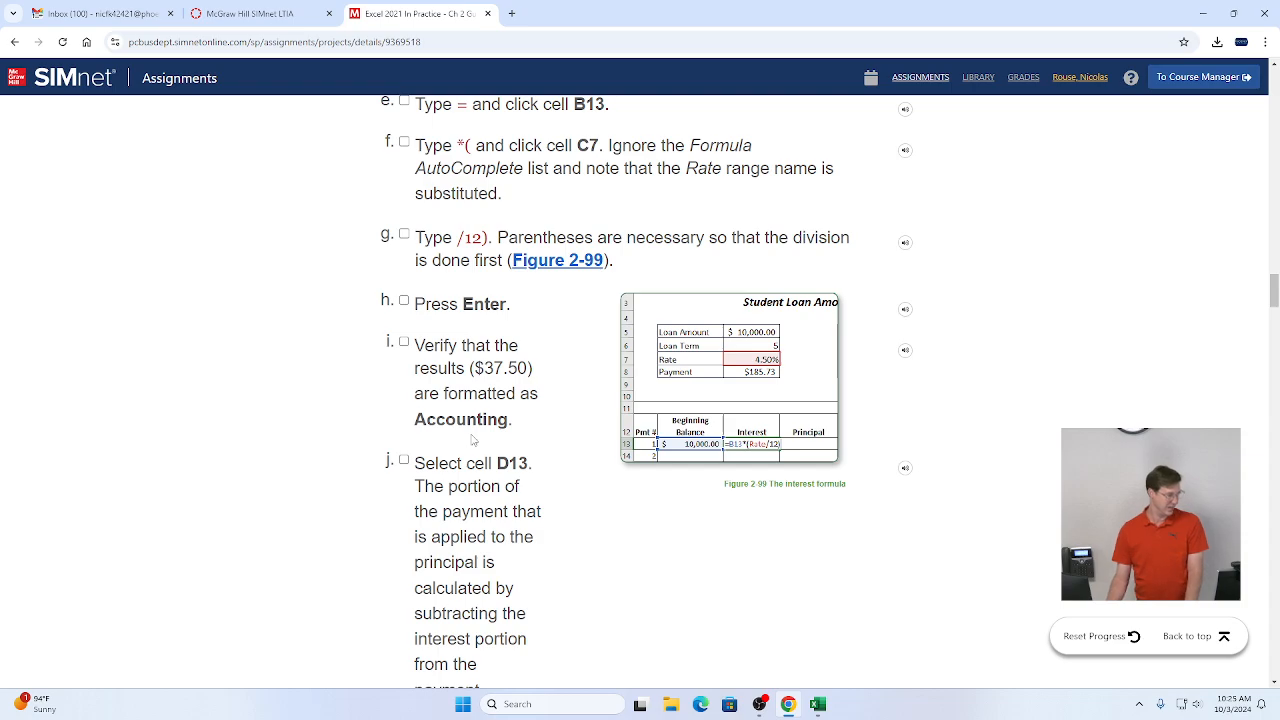
scroll(472, 438, down, 5)
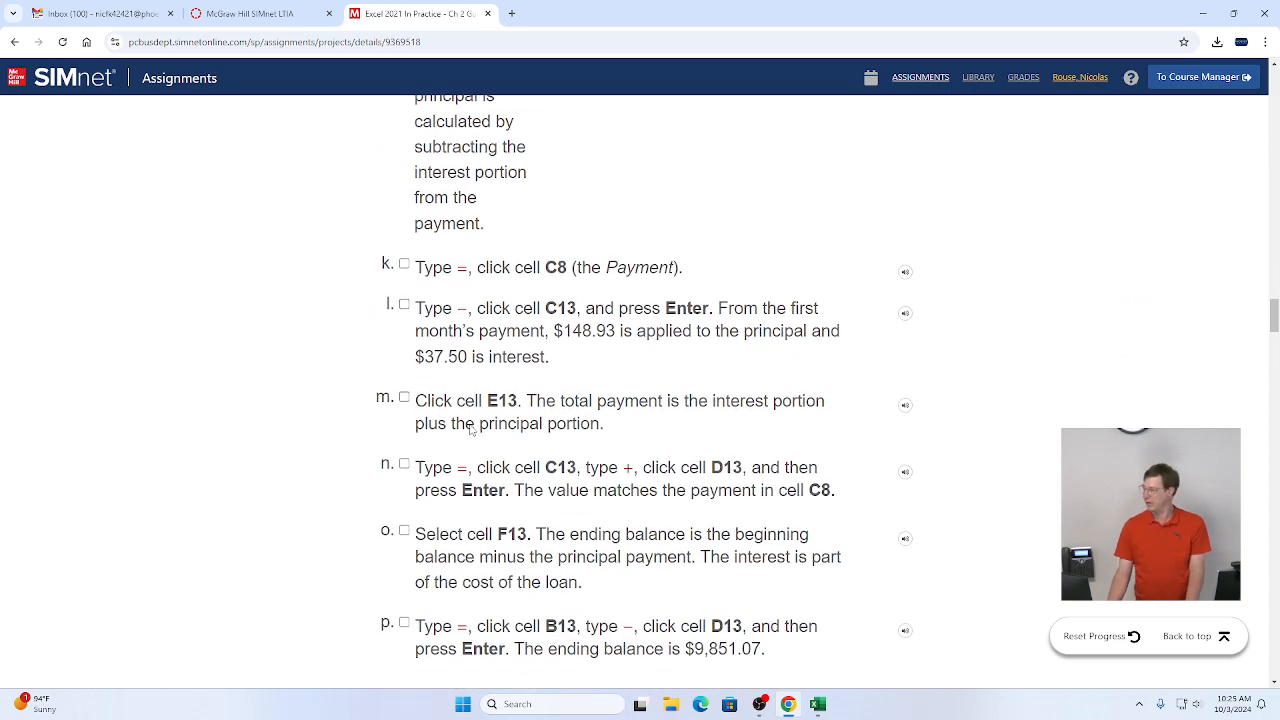
key(alt+Tab)
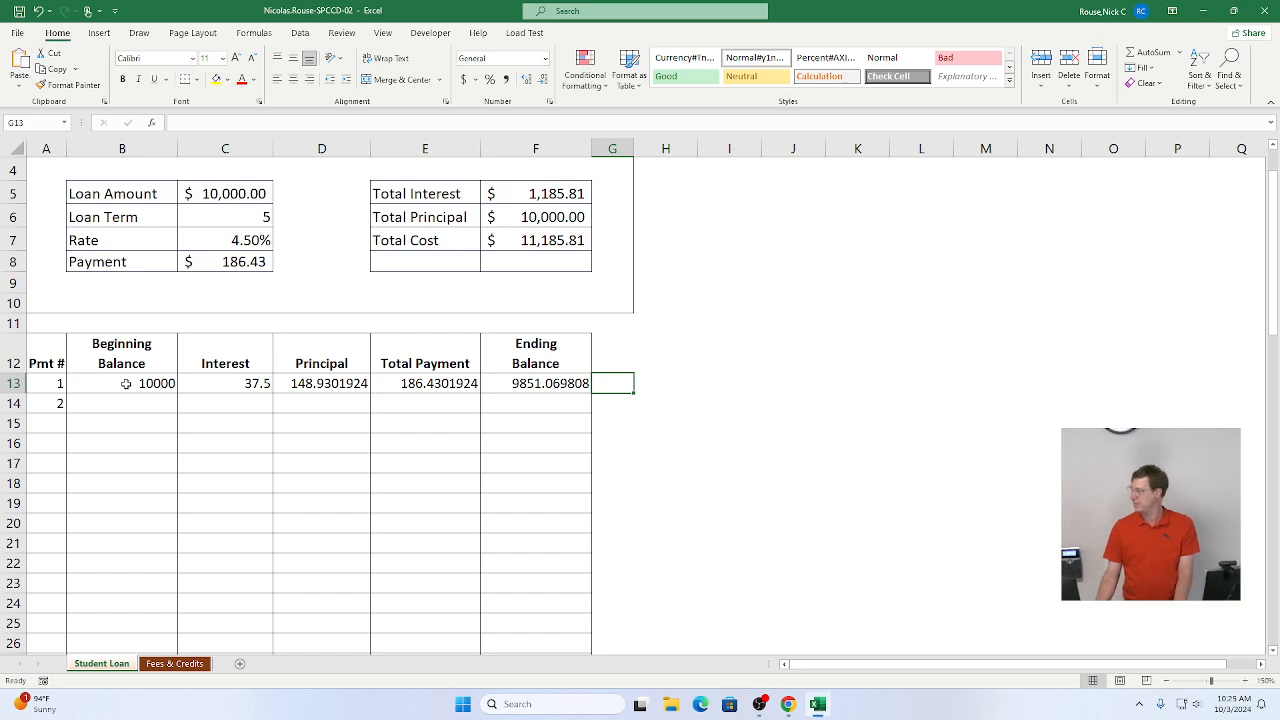
drag(125, 383, 502, 385)
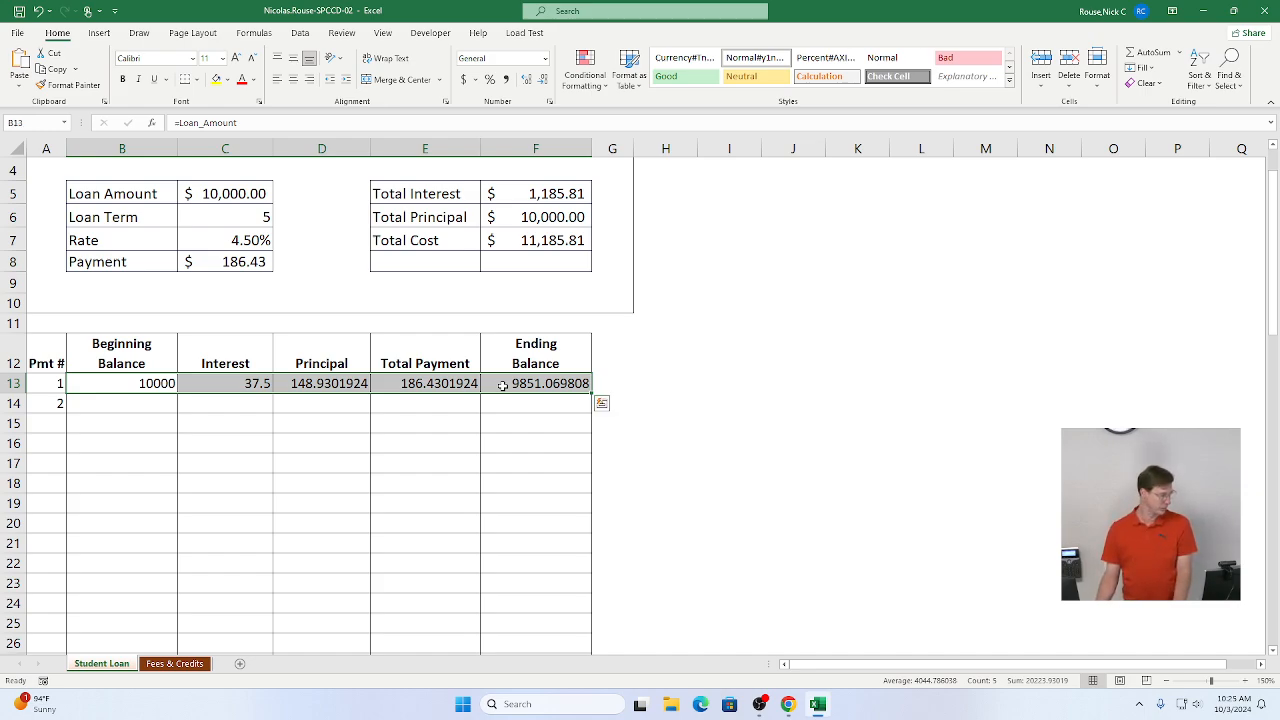
click(544, 59)
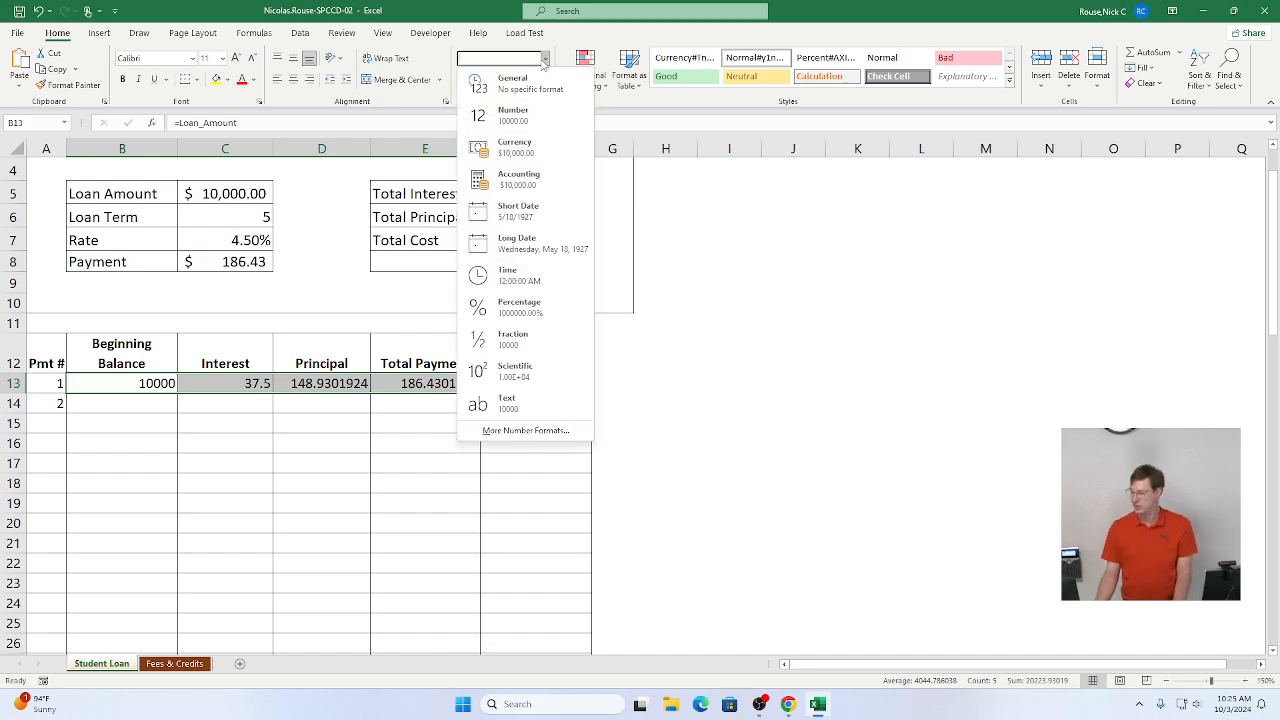
click(516, 184)
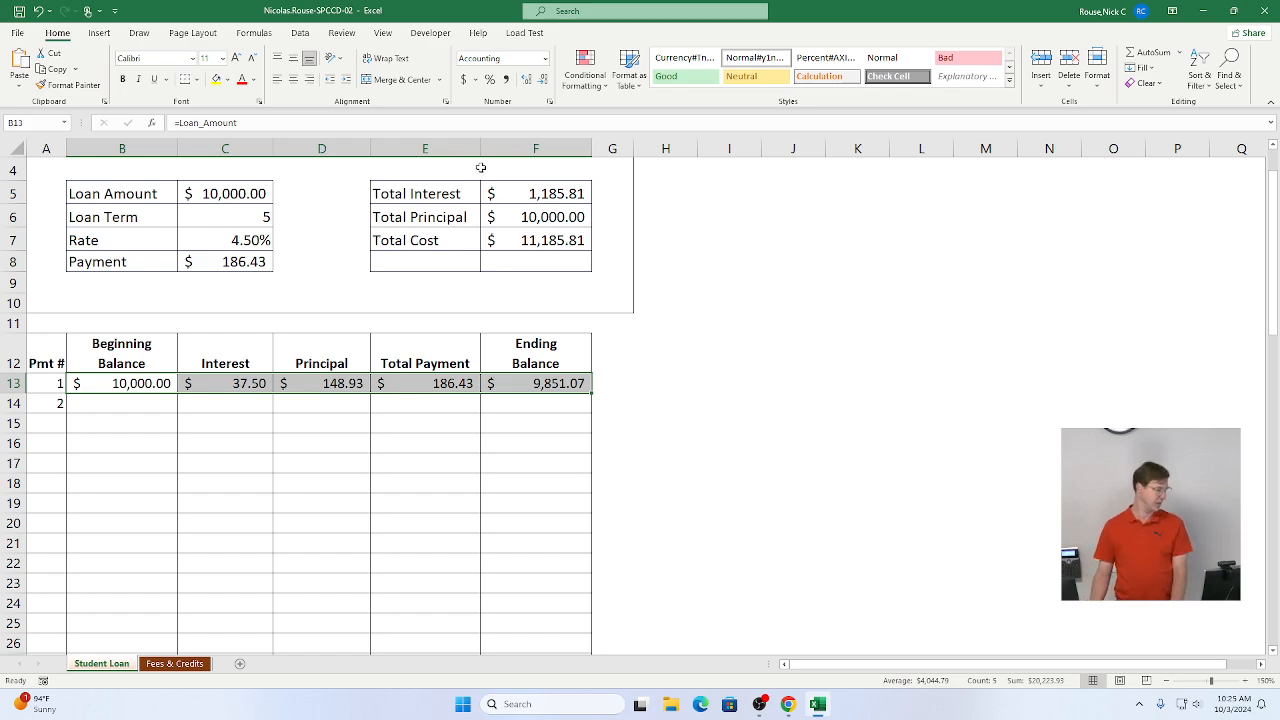
Step: Fill the payment number series from A13:A14 down to row 72
key(alt+Tab)
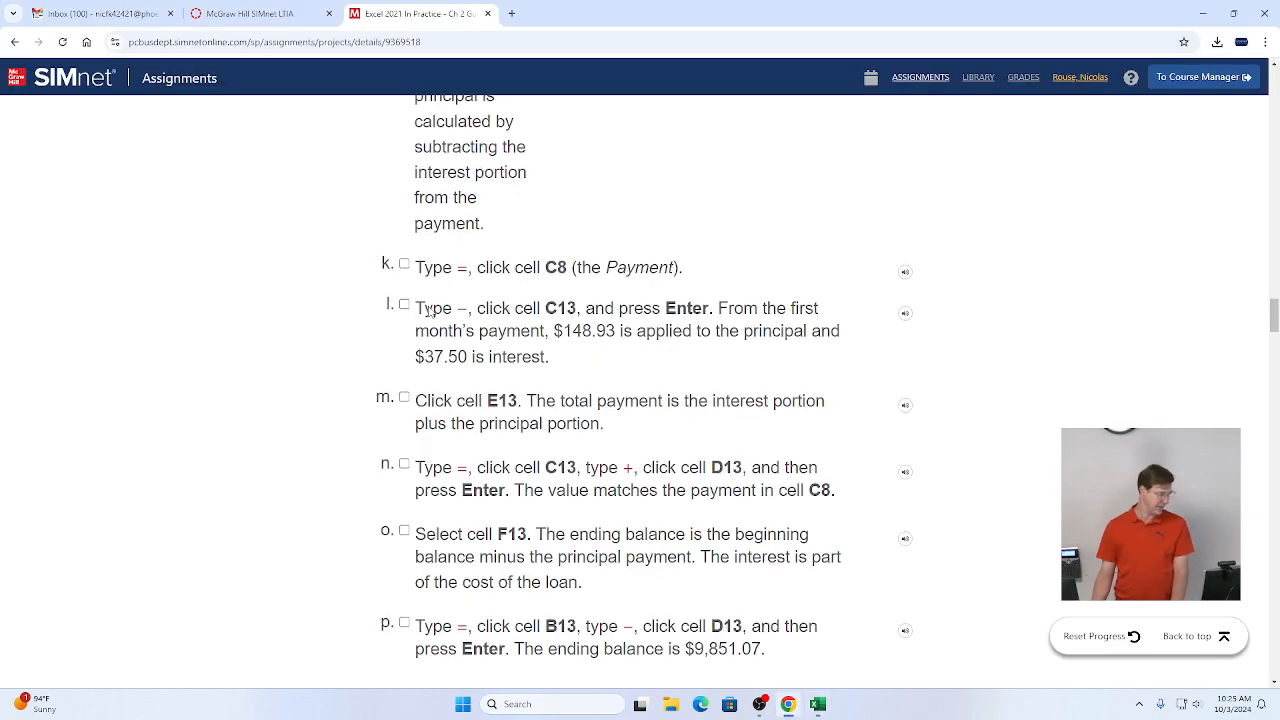
scroll(448, 398, down, 4)
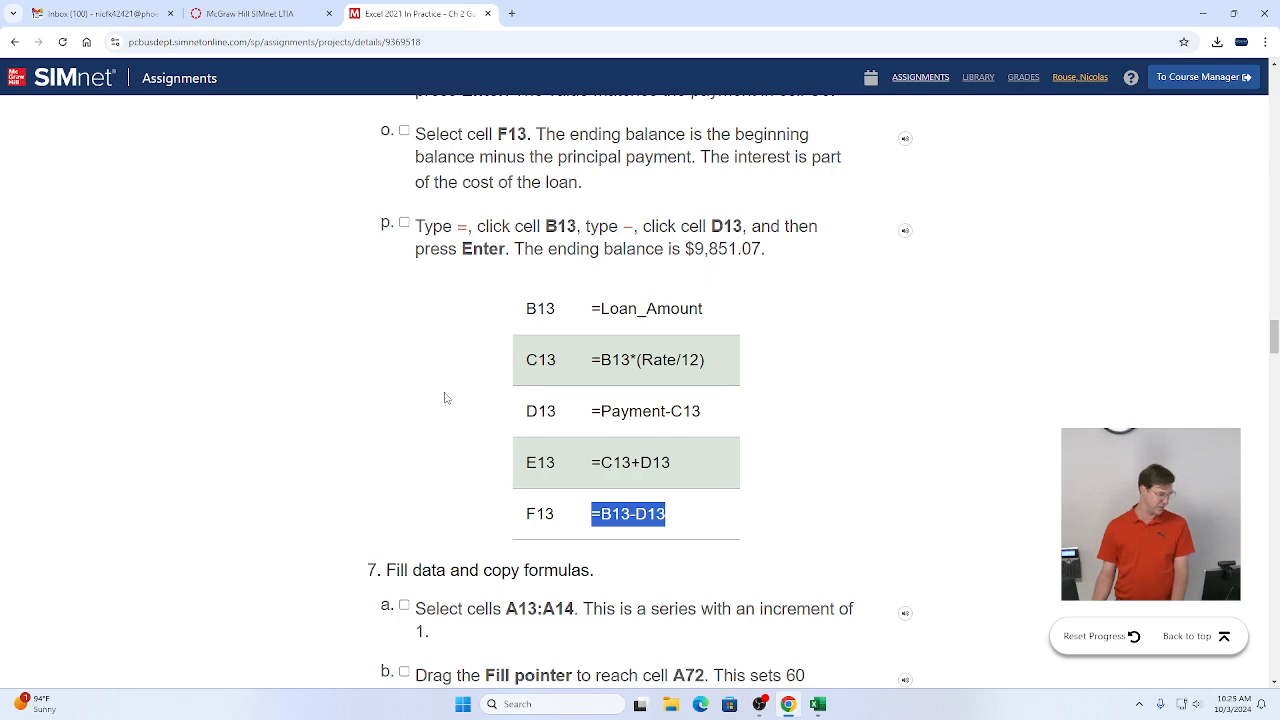
scroll(446, 398, down, 2)
scroll(446, 398, down, 2)
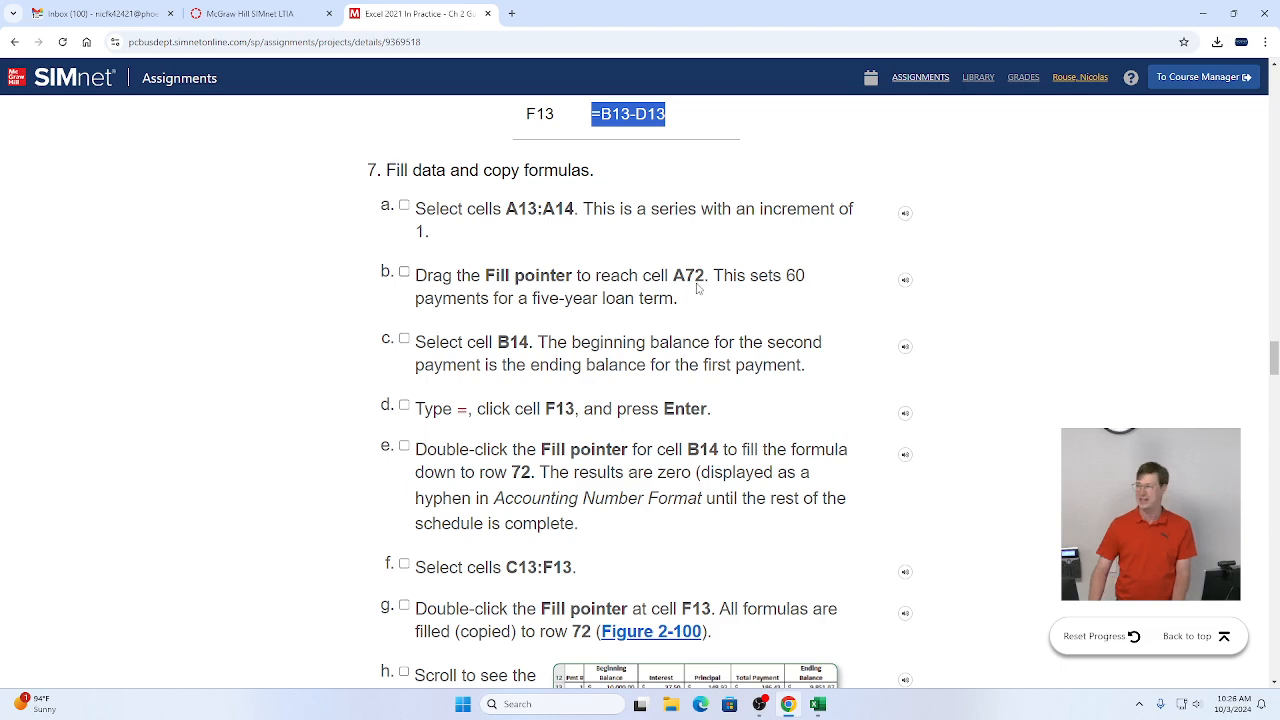
key(alt+Tab)
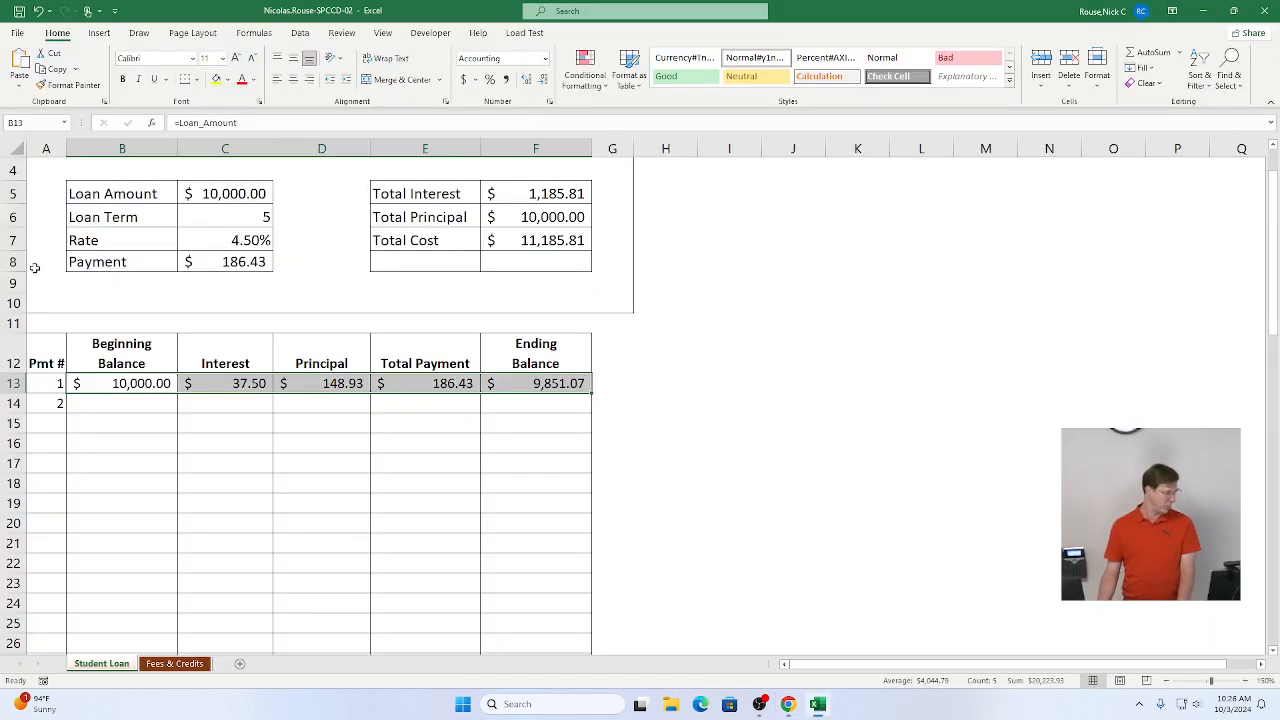
click(45, 383)
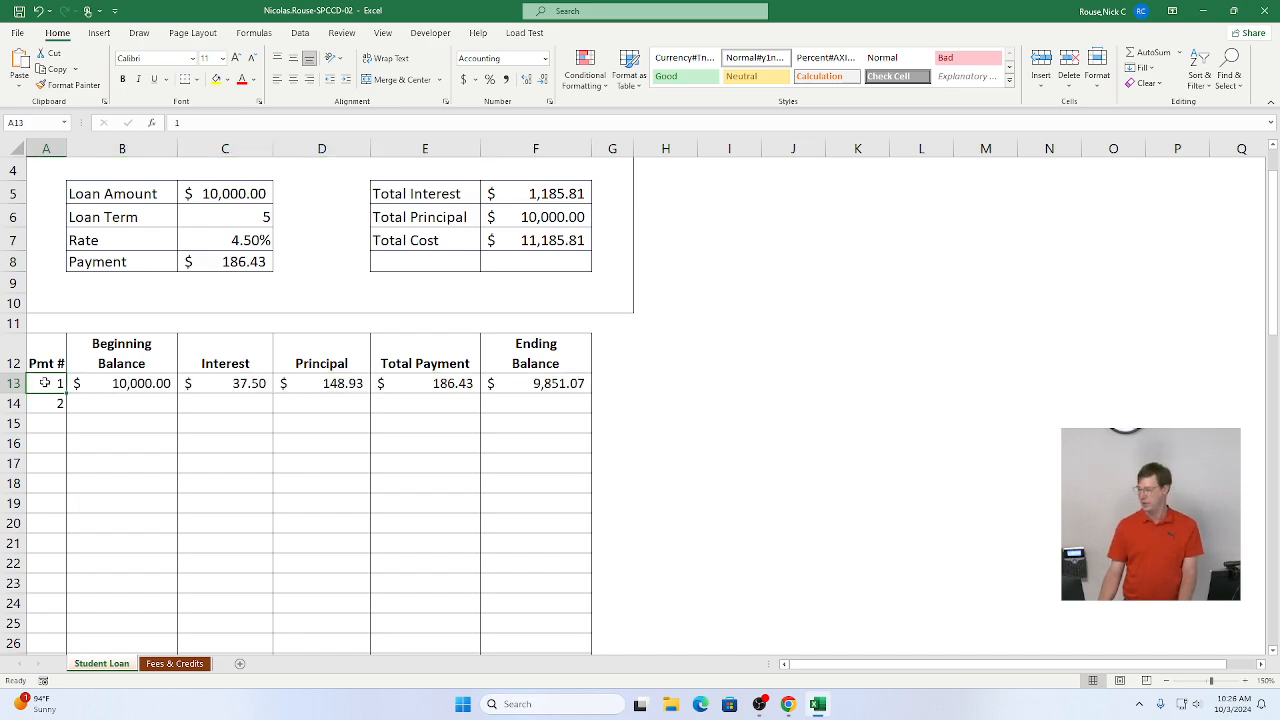
drag(45, 383, 44, 403)
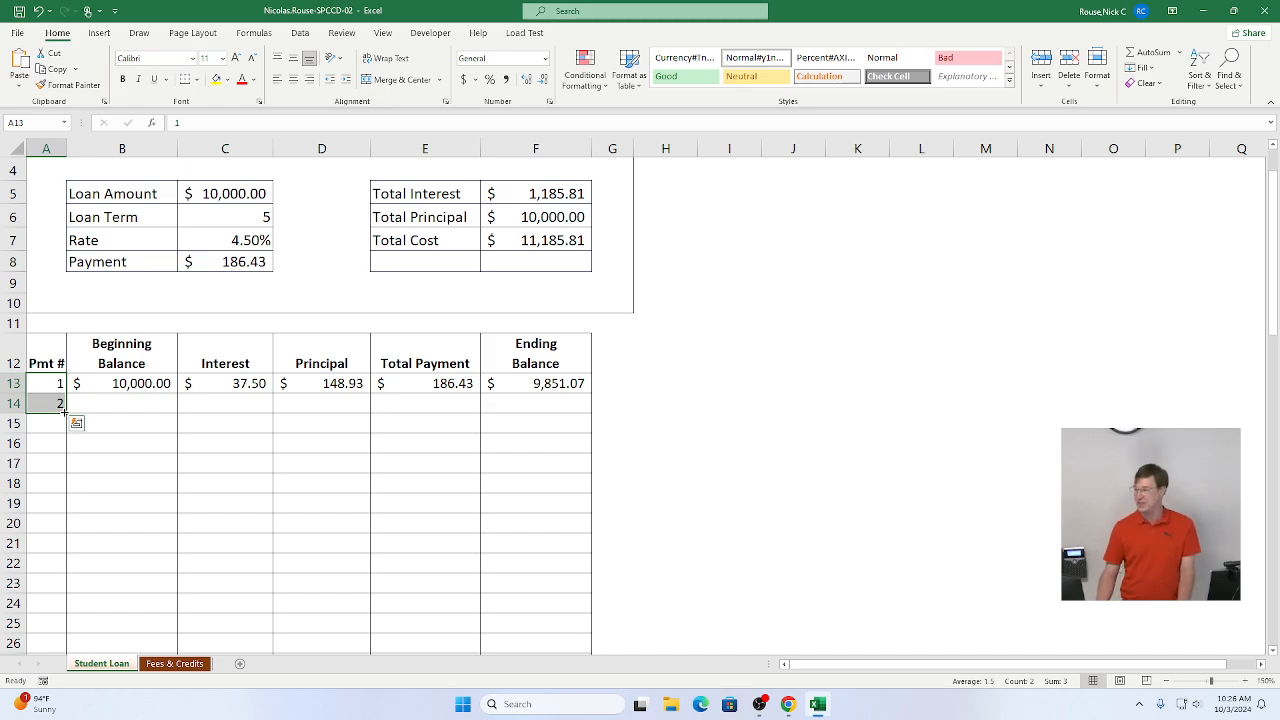
drag(63, 411, 47, 617)
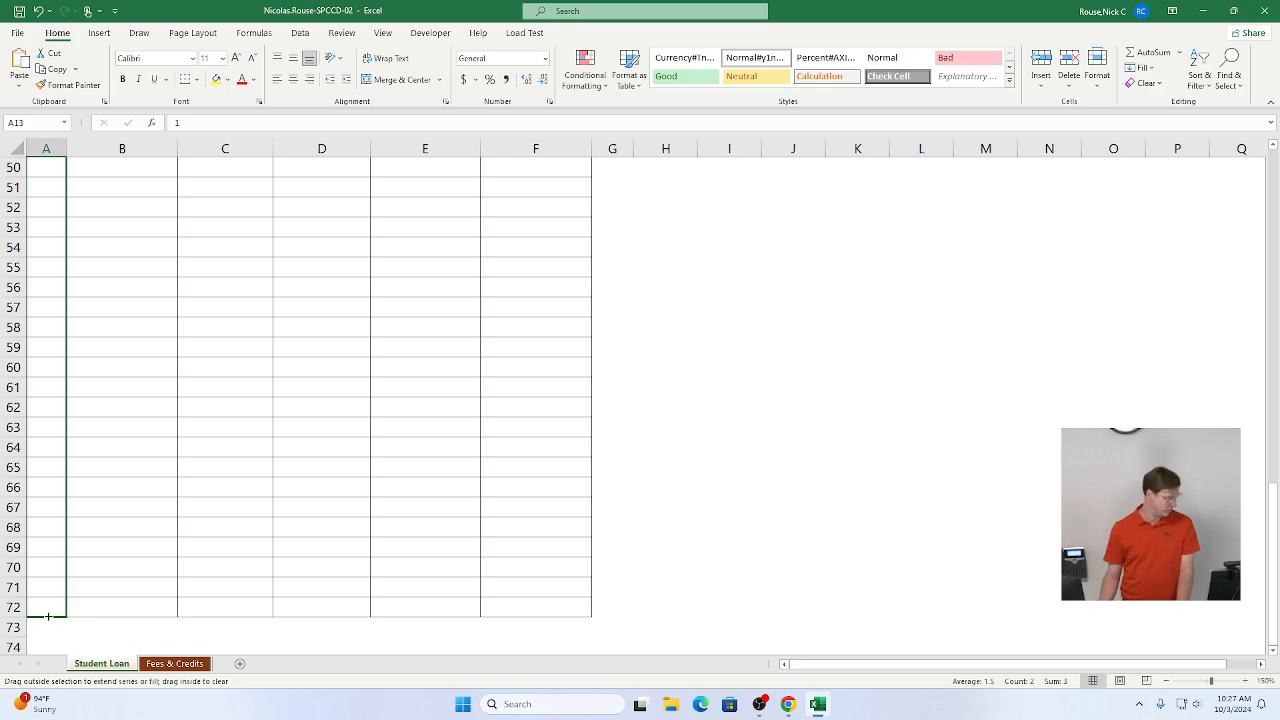
drag(47, 617, 47, 618)
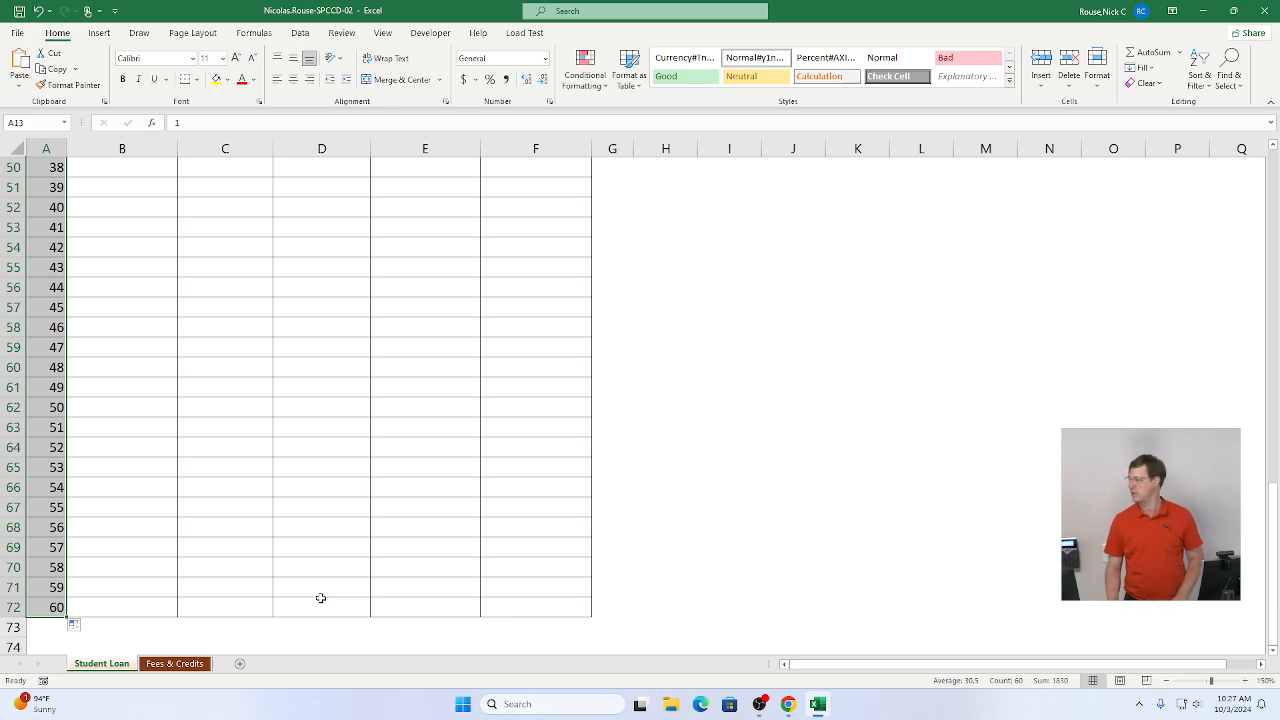
Step: Select B14 and tick instruction items 7a to 7c as completed in the assignment
key(ctrl+Home)
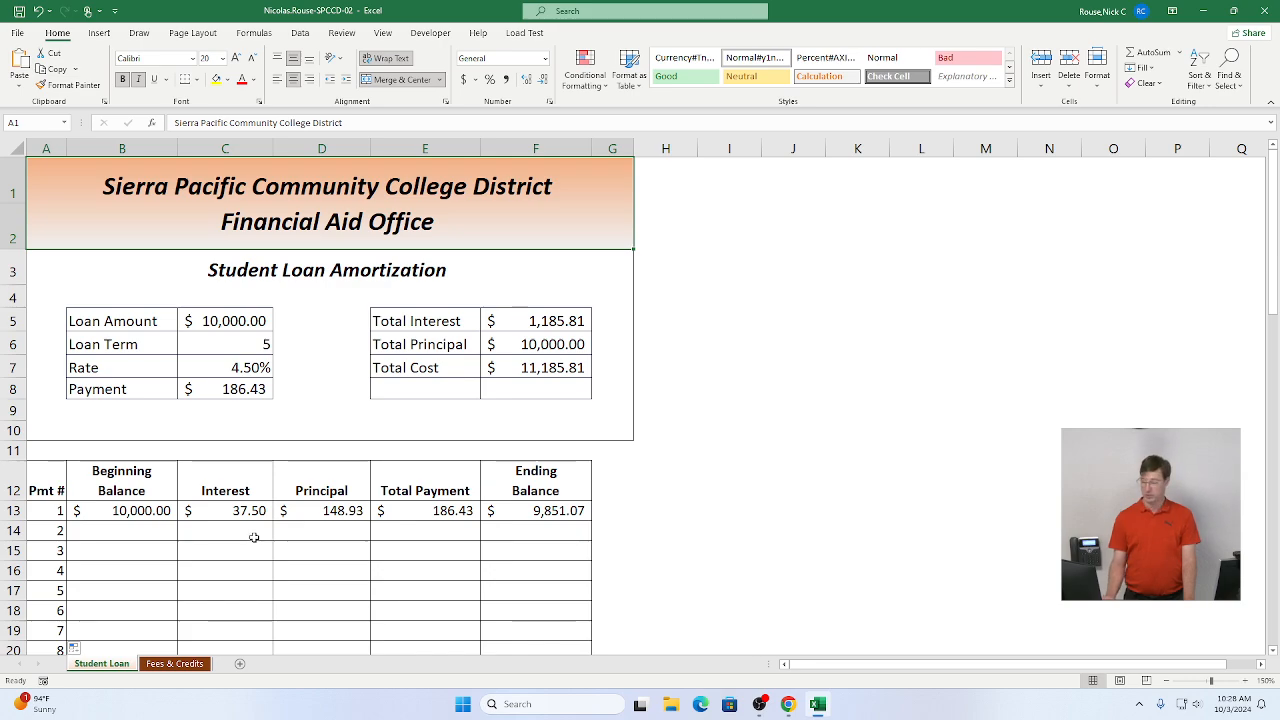
click(114, 544)
click(110, 531)
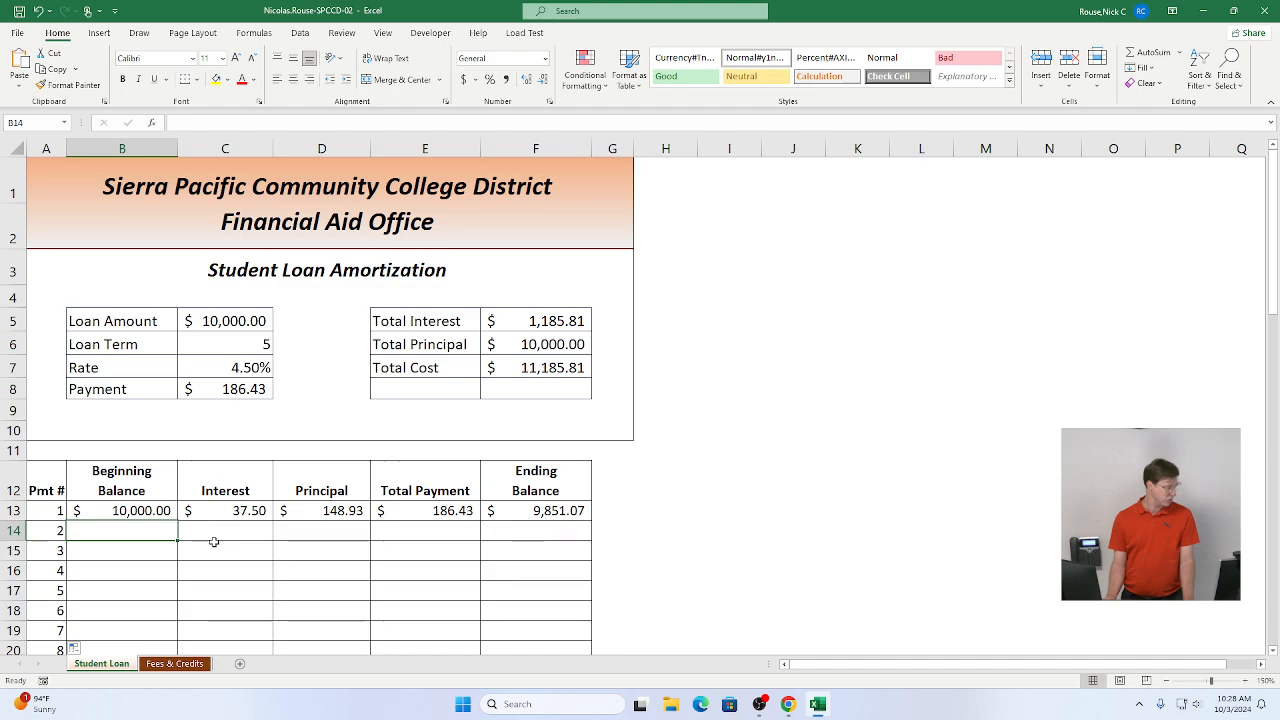
scroll(214, 540, down, 2)
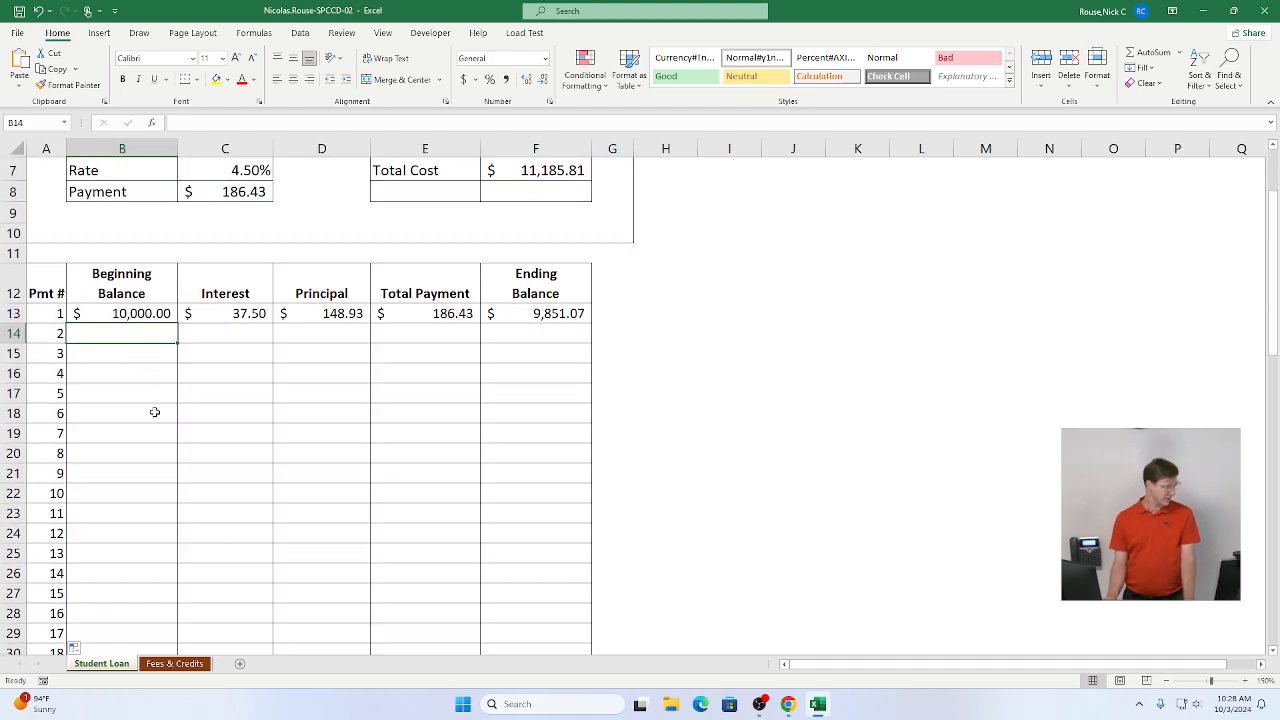
scroll(151, 400, up, 1)
key(alt+Tab)
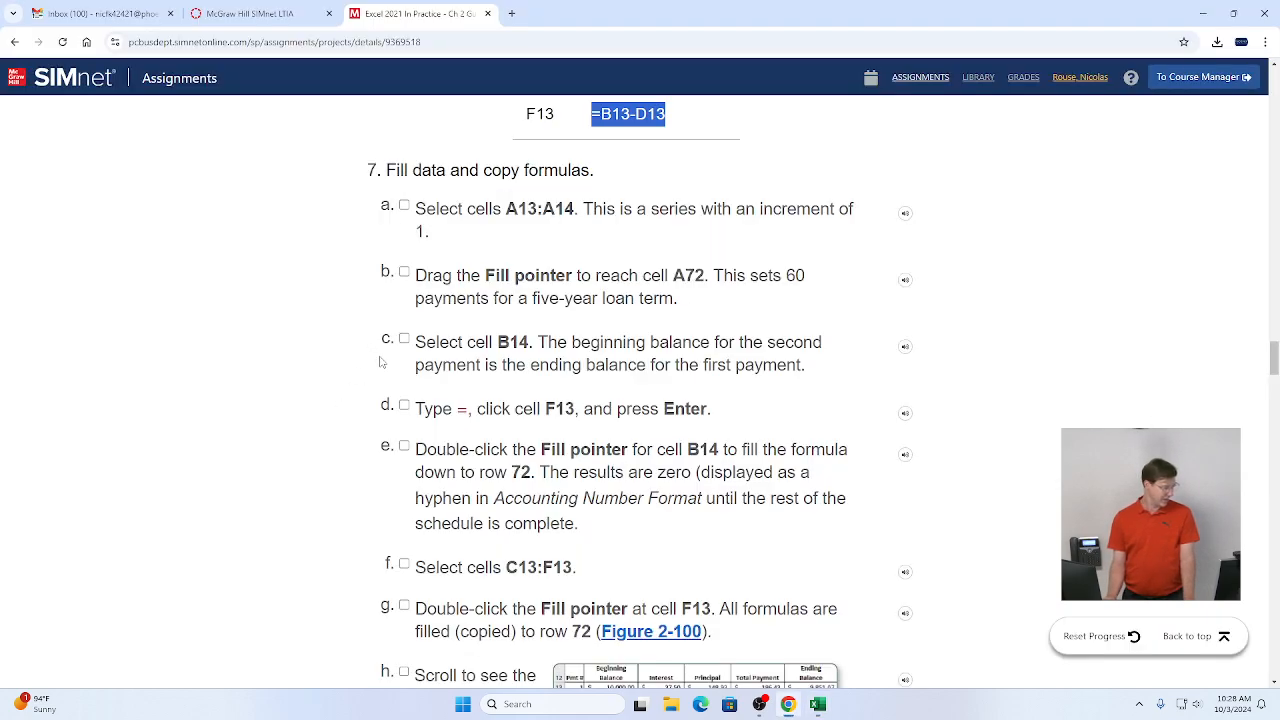
click(404, 207)
click(404, 272)
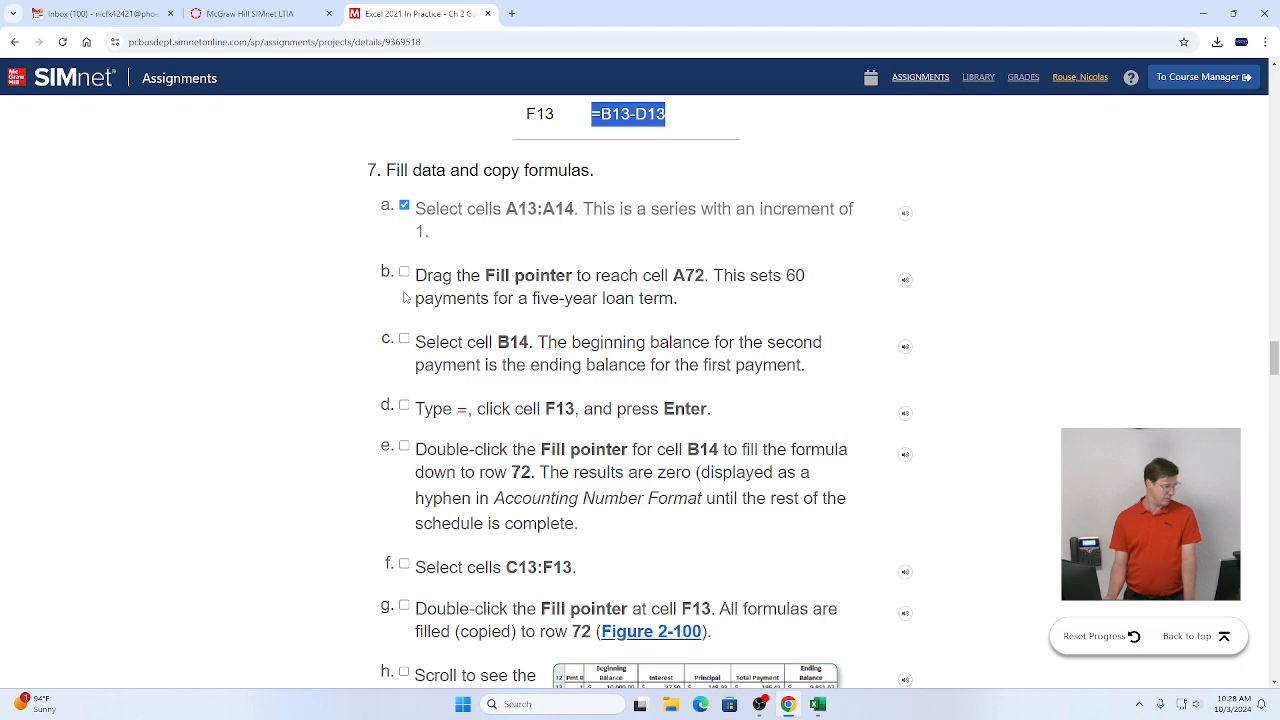
click(404, 341)
scroll(433, 489, down, 1)
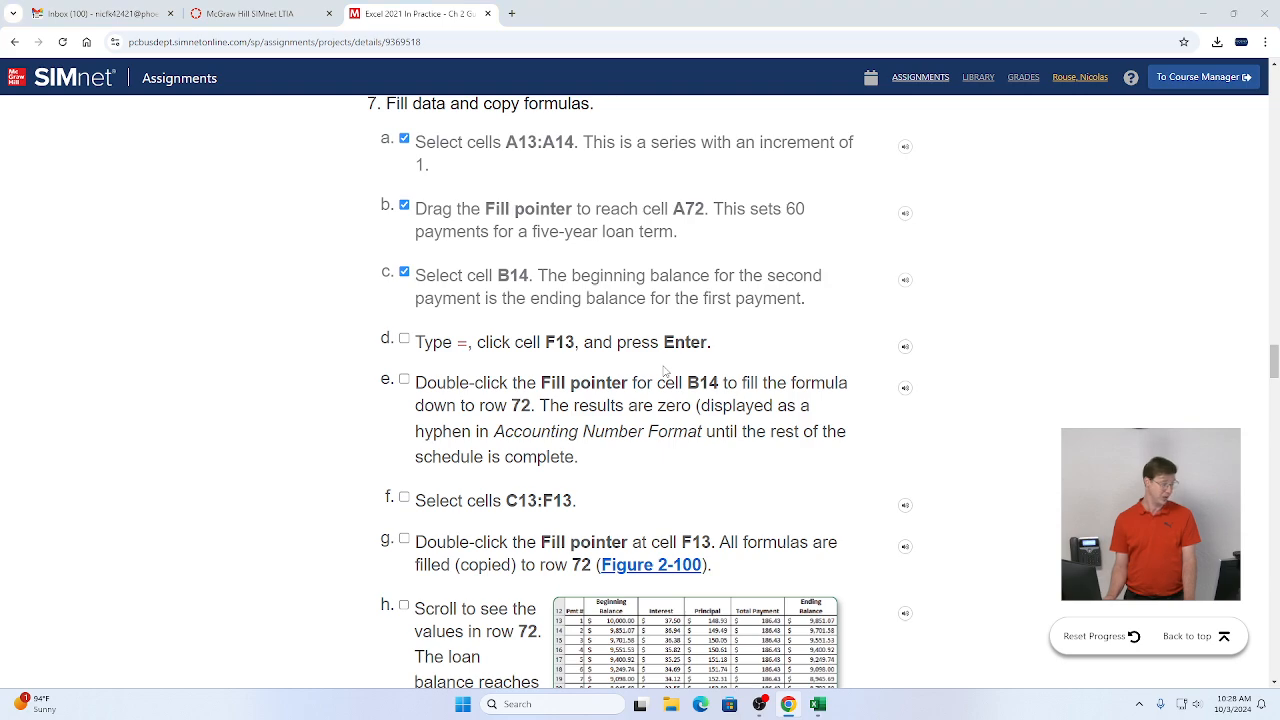
Step: Enter =F13 in B14 as the second payment's beginning balance
key(alt+Tab)
text(=)
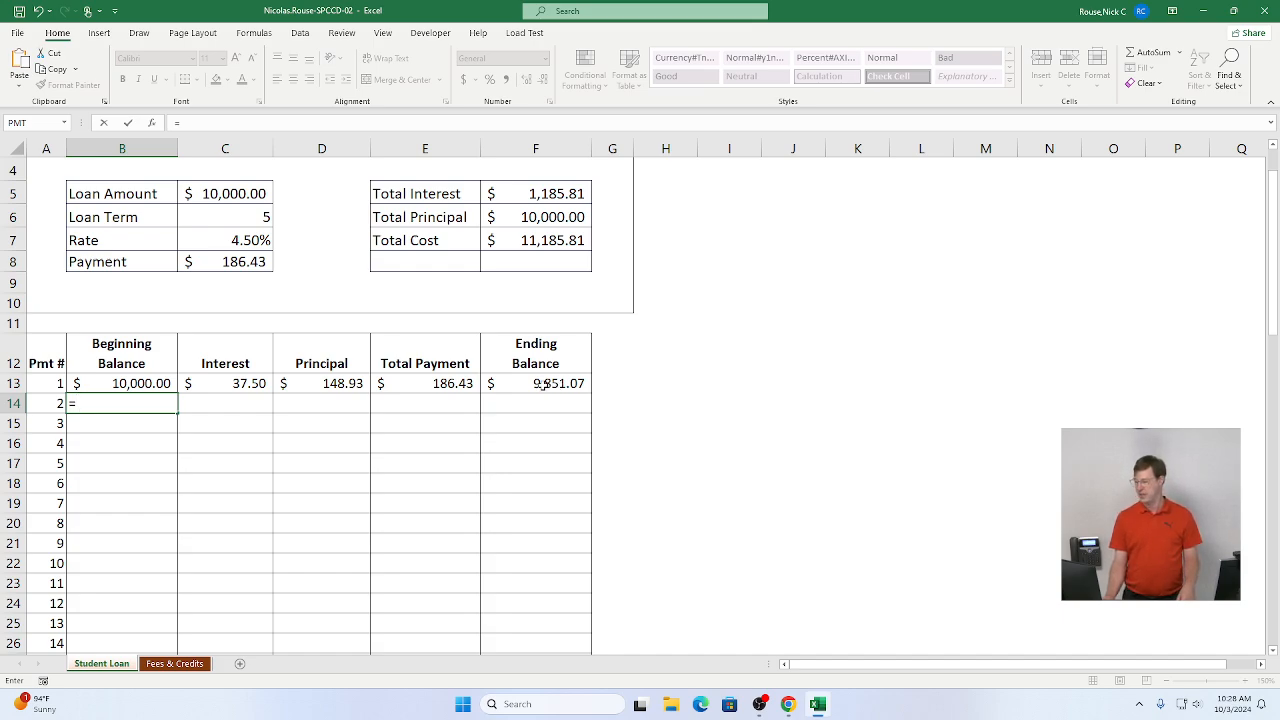
click(541, 386)
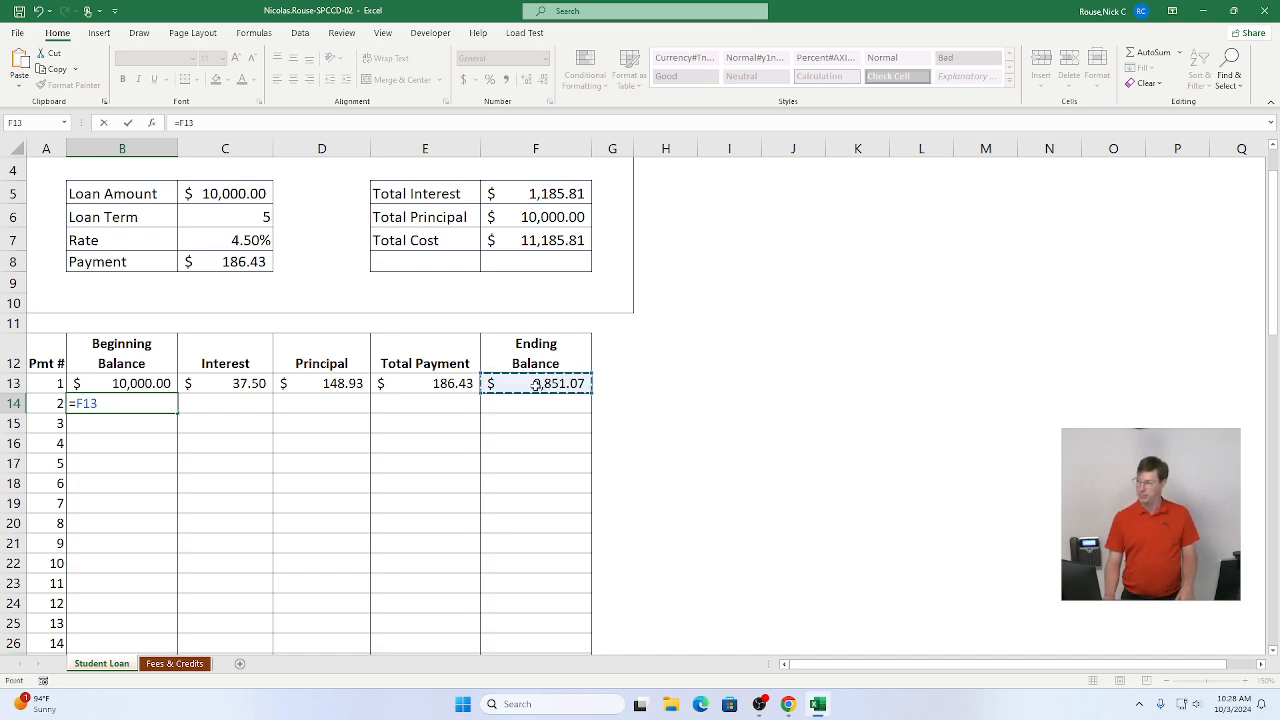
click(128, 123)
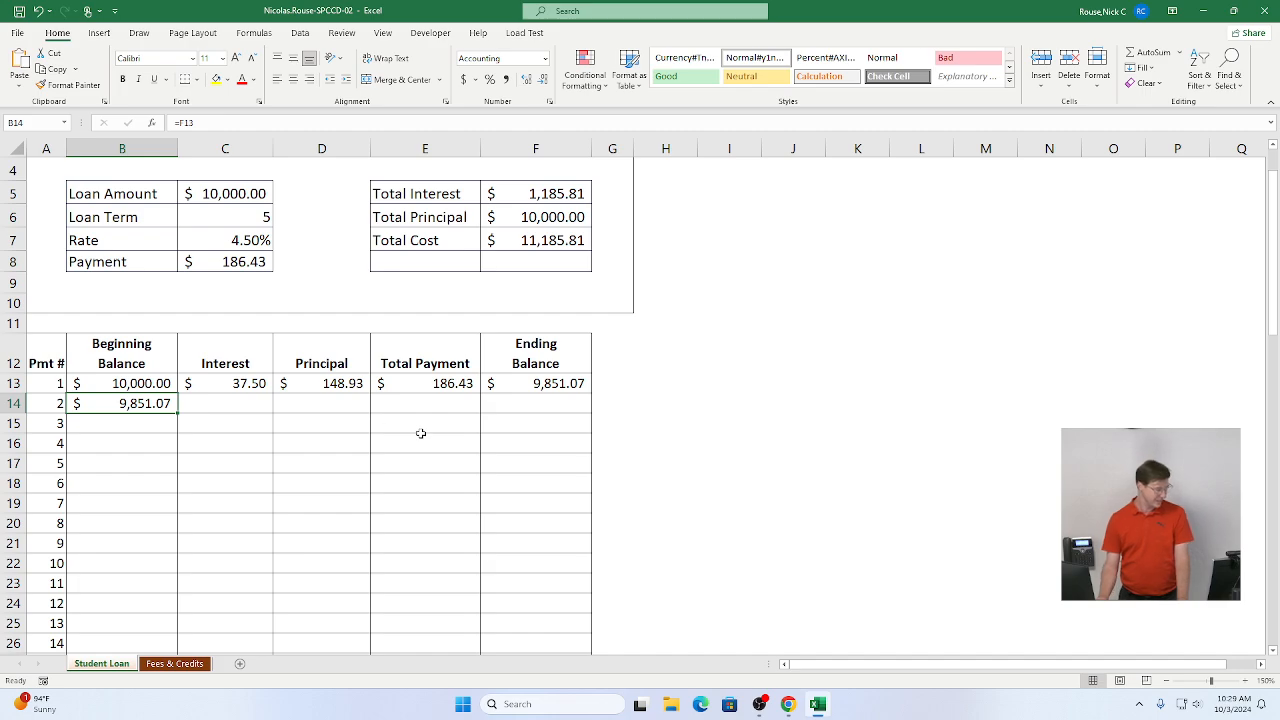
Step: Tick instruction 7d and fill the B14 formula down the Beginning Balance column to row 72
key(alt+Tab)
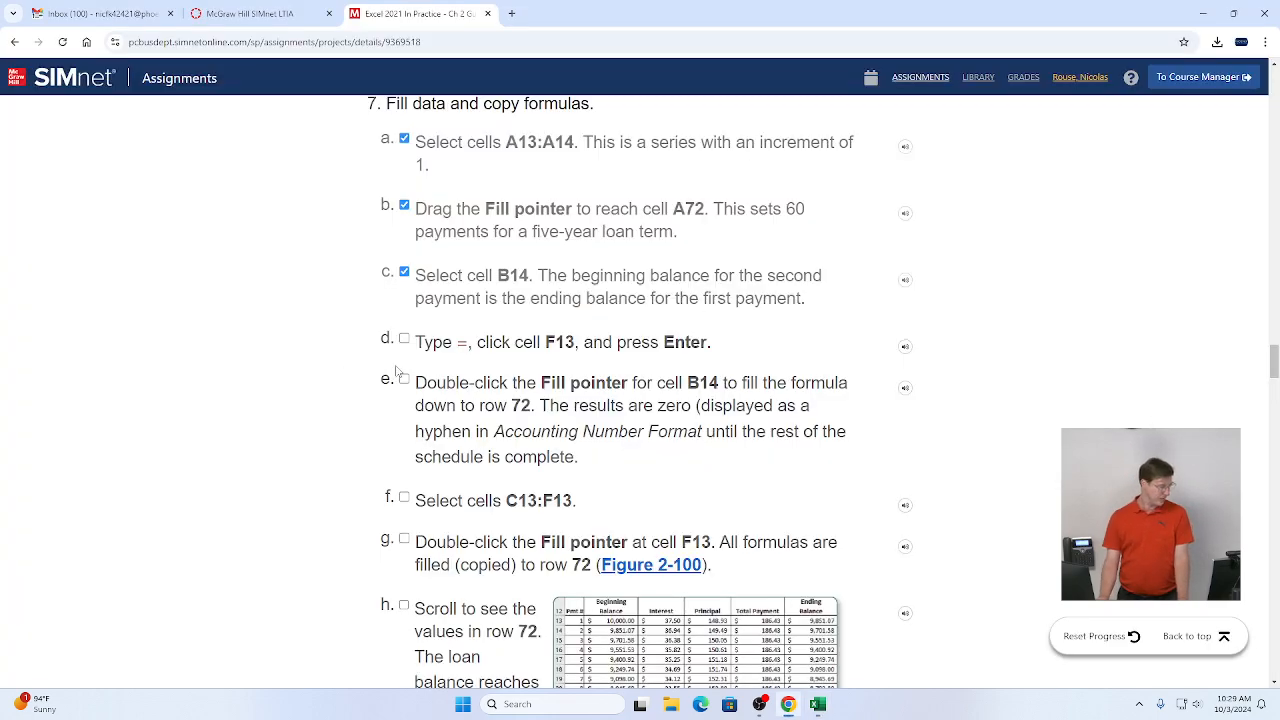
click(405, 340)
scroll(406, 341, down, 1)
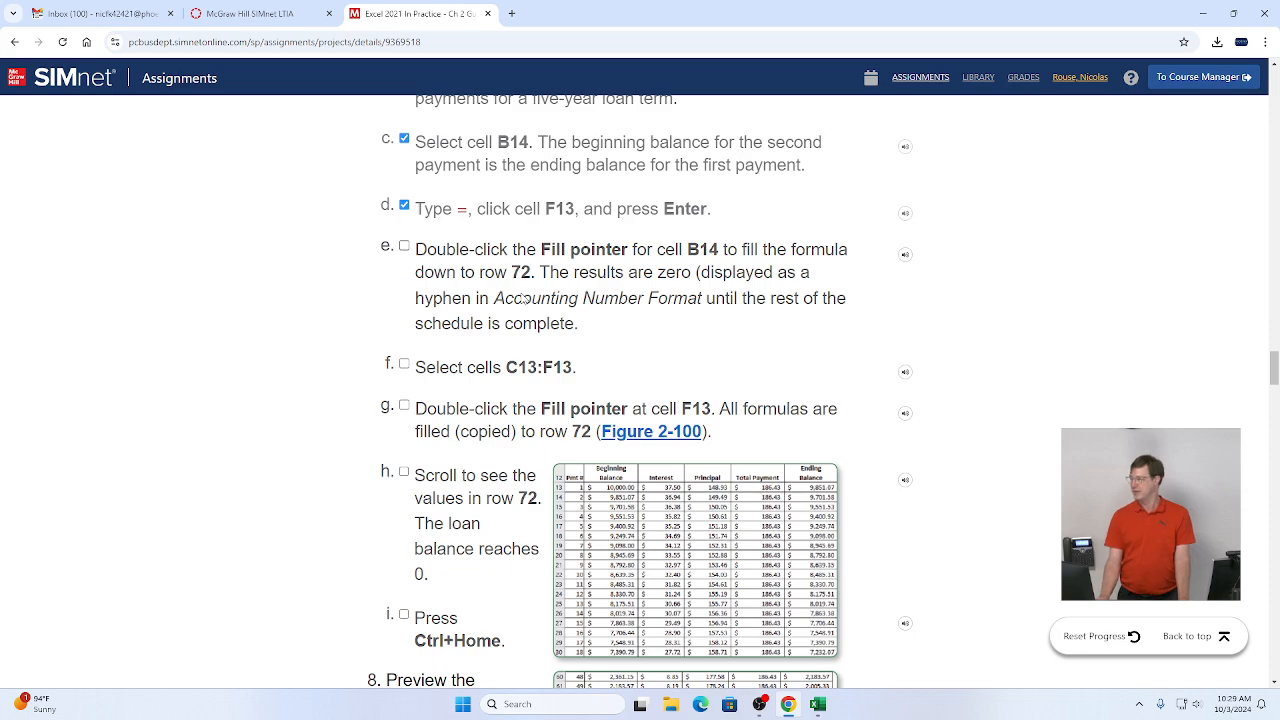
key(alt+Tab)
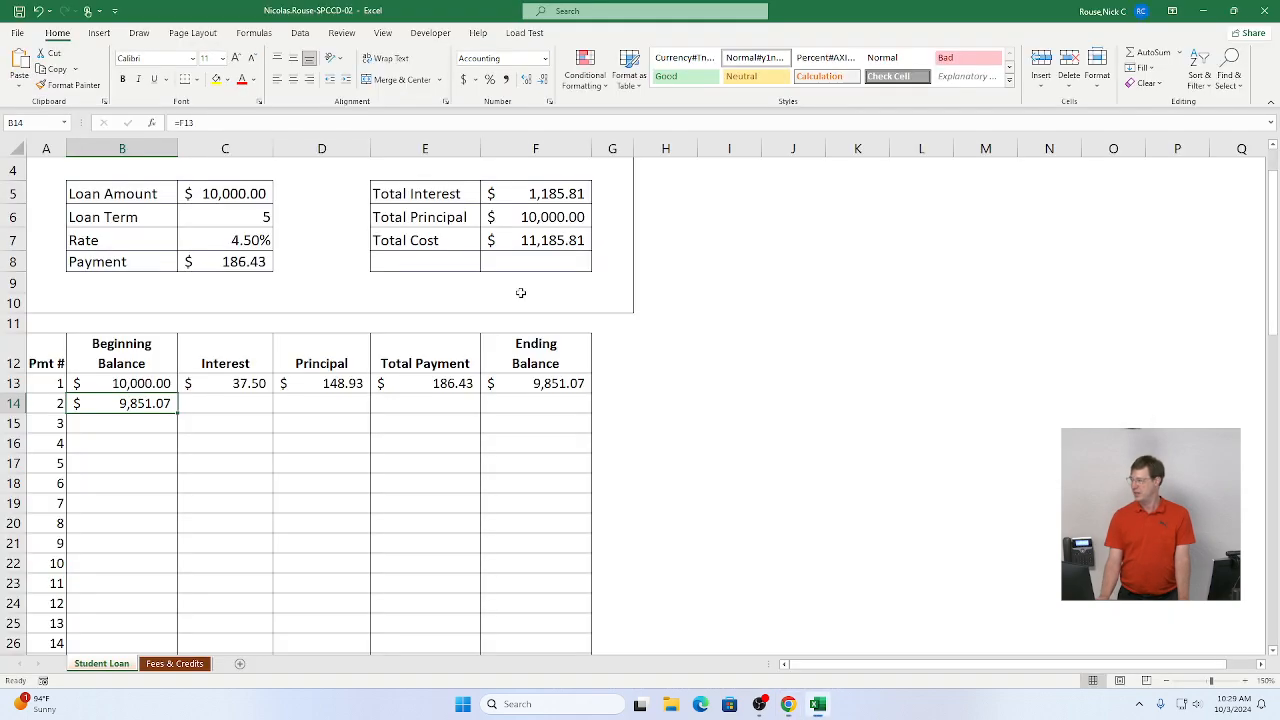
double_click(178, 413)
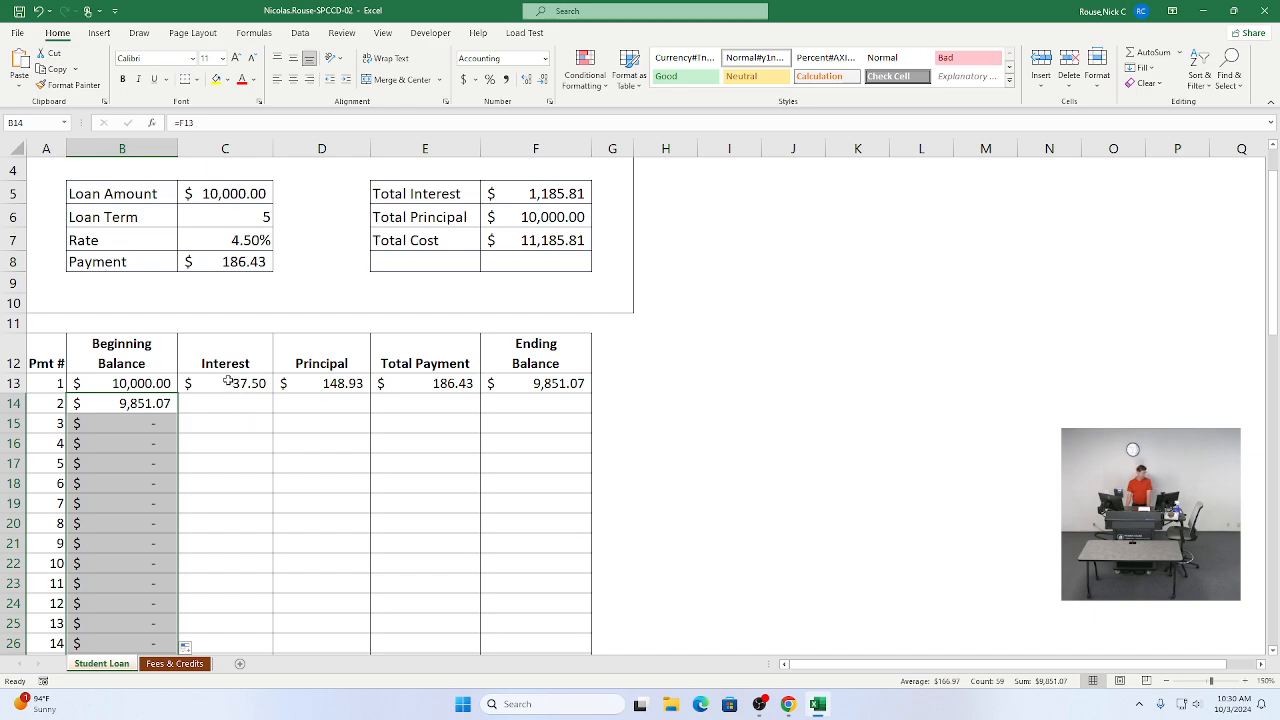
Step: Copy the C13:F13 interest, principal, total payment and ending balance formulas down to row 72
drag(226, 383, 522, 383)
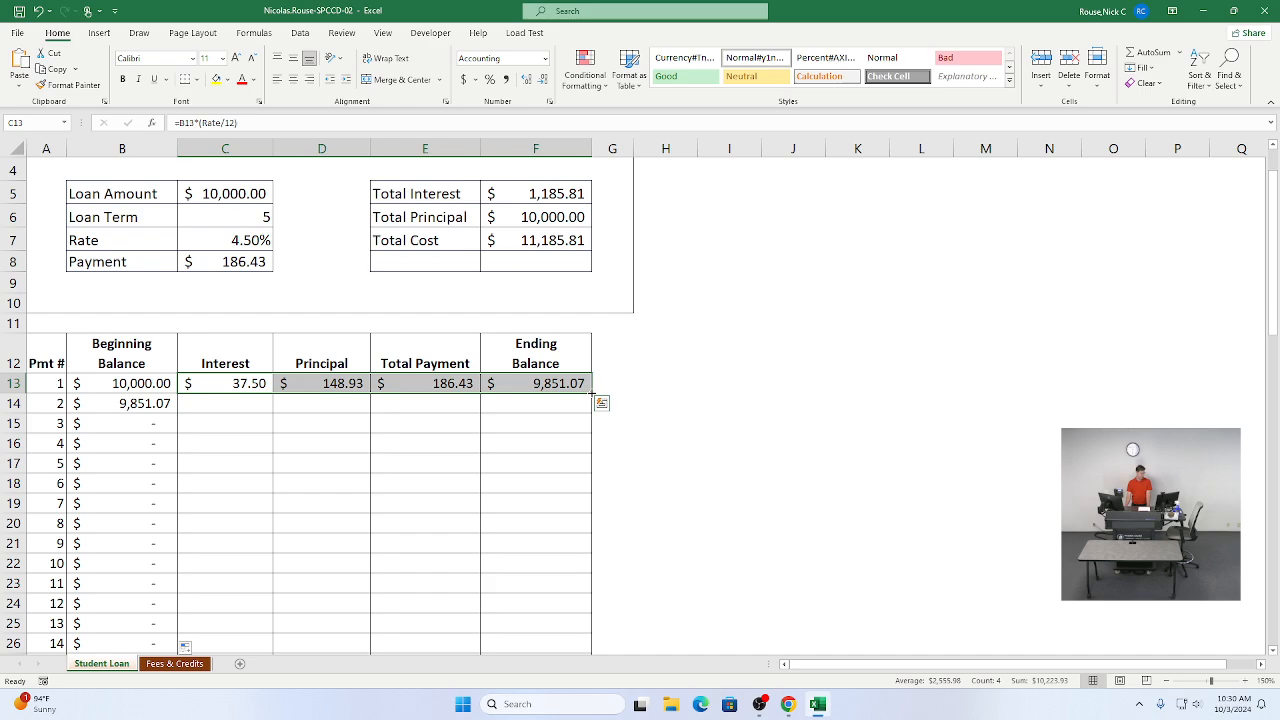
double_click(592, 392)
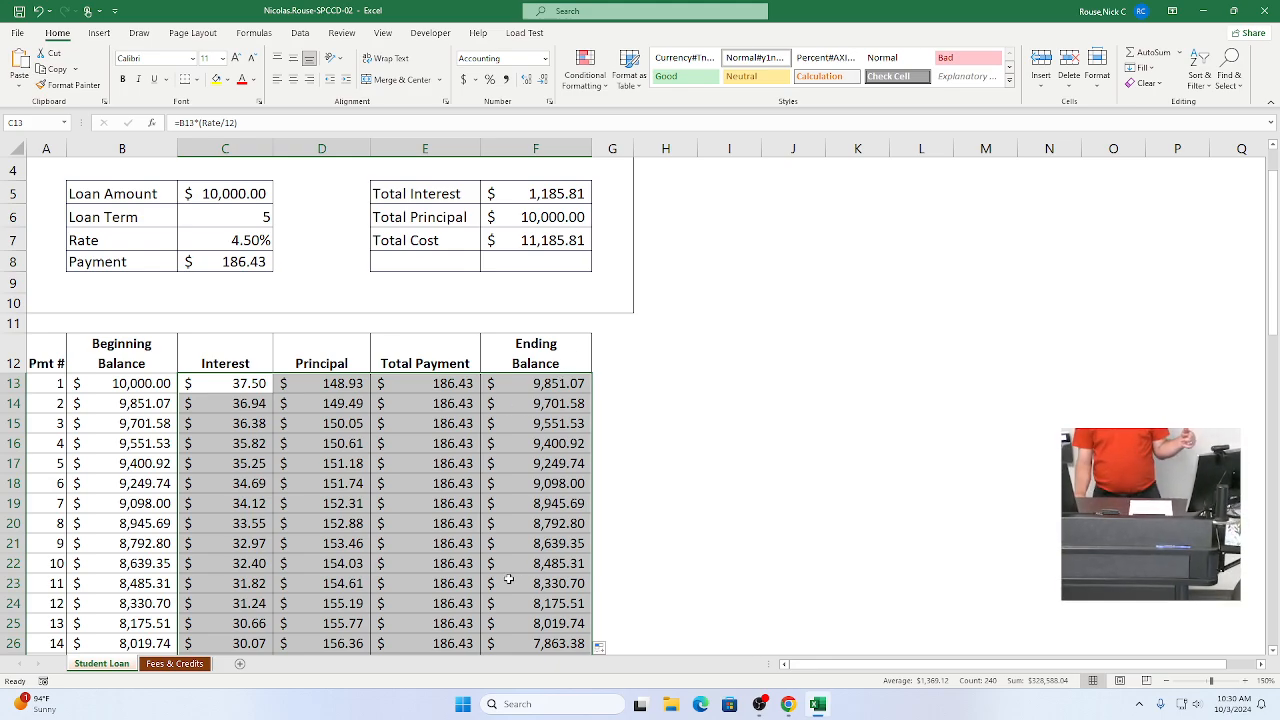
scroll(510, 578, down, 1)
scroll(510, 578, down, 15)
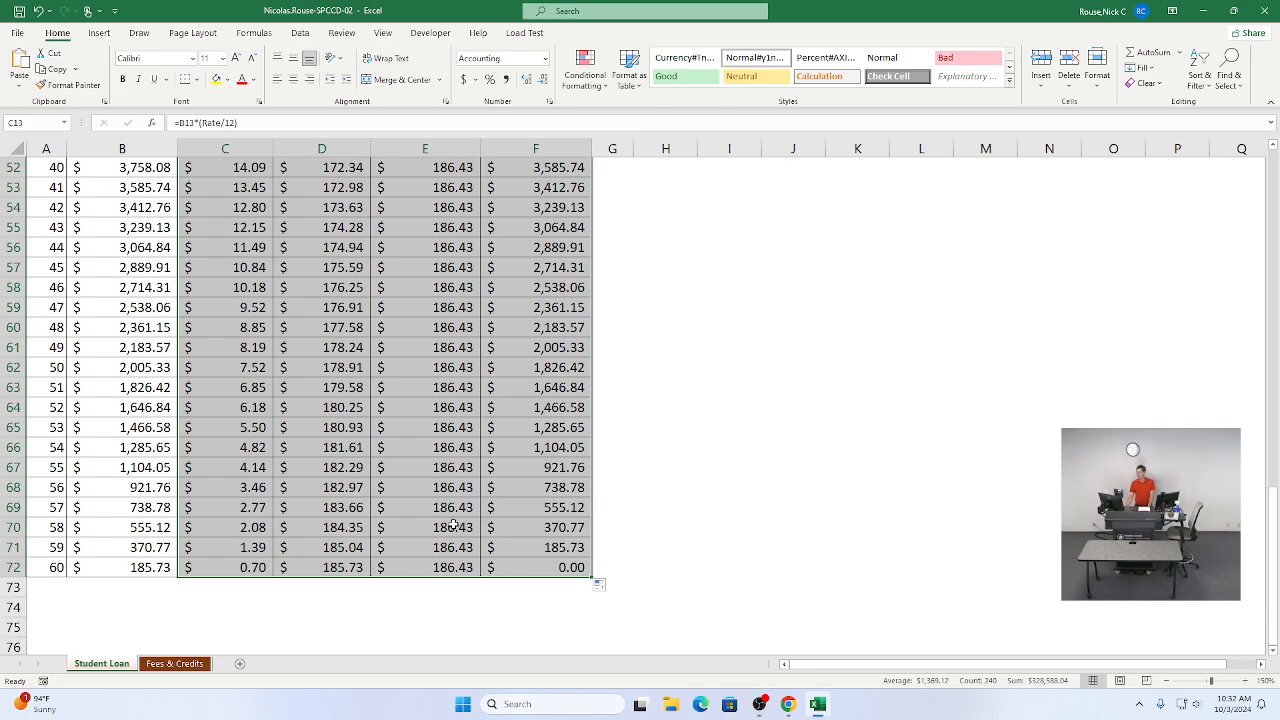
Step: Tick instruction items 7e through 7i as completed in the assignment
key(alt+Tab)
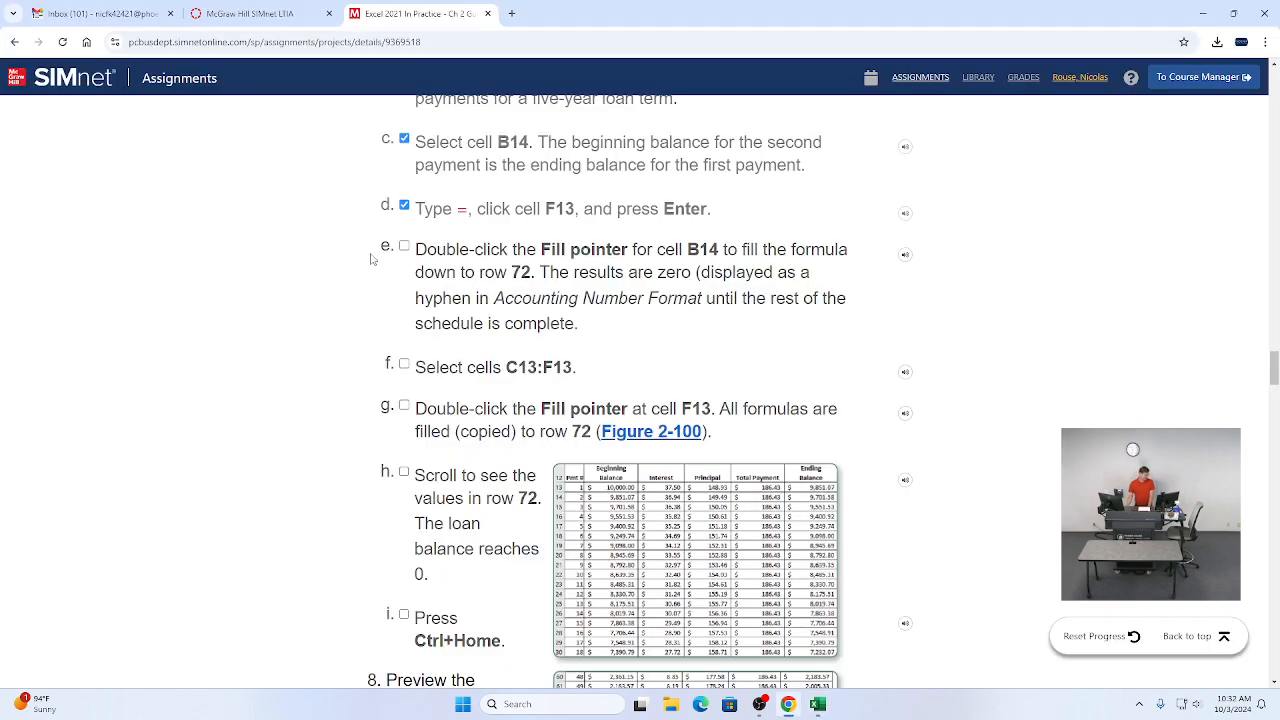
click(404, 248)
click(404, 364)
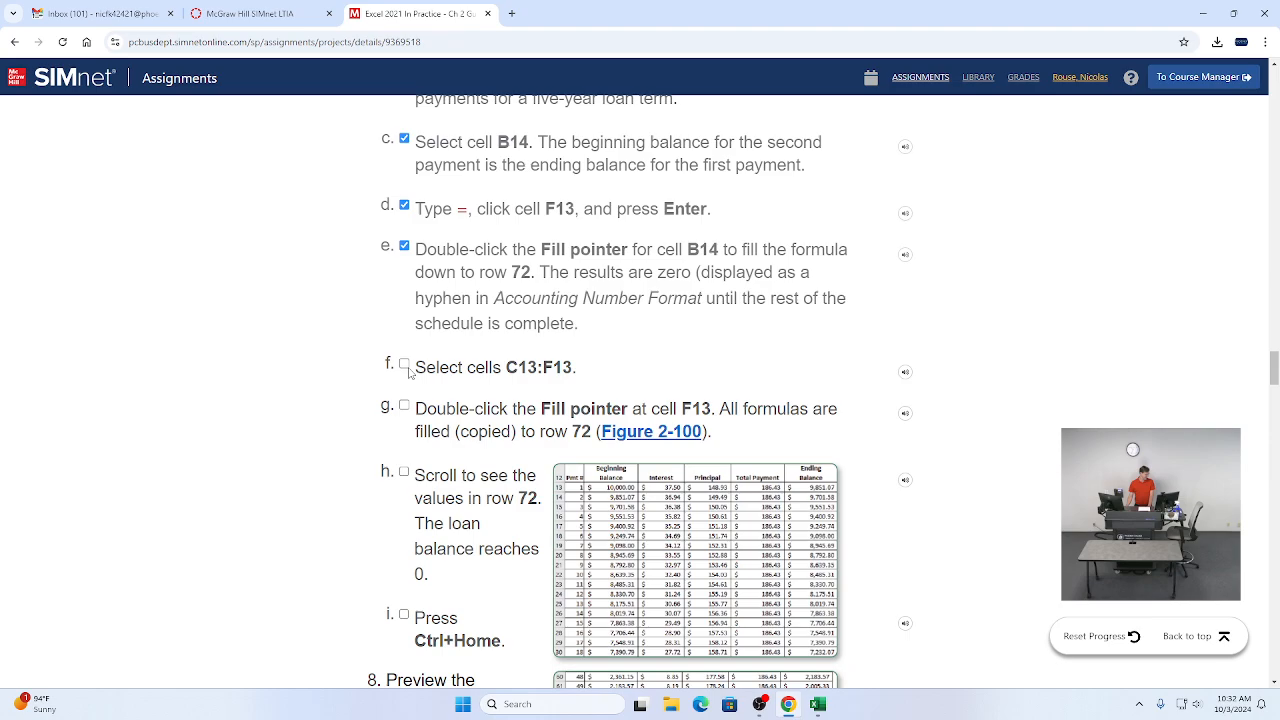
scroll(410, 377, down, 2)
click(404, 206)
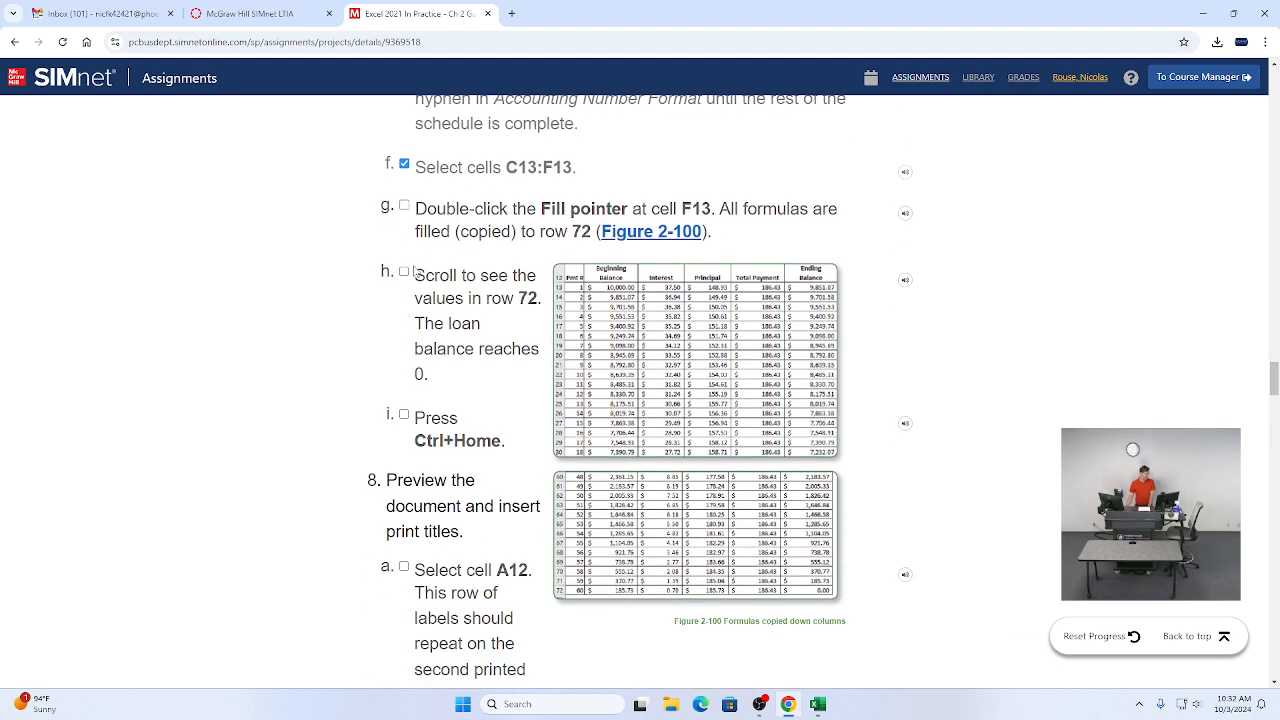
click(404, 277)
click(404, 419)
scroll(404, 425, down, 3)
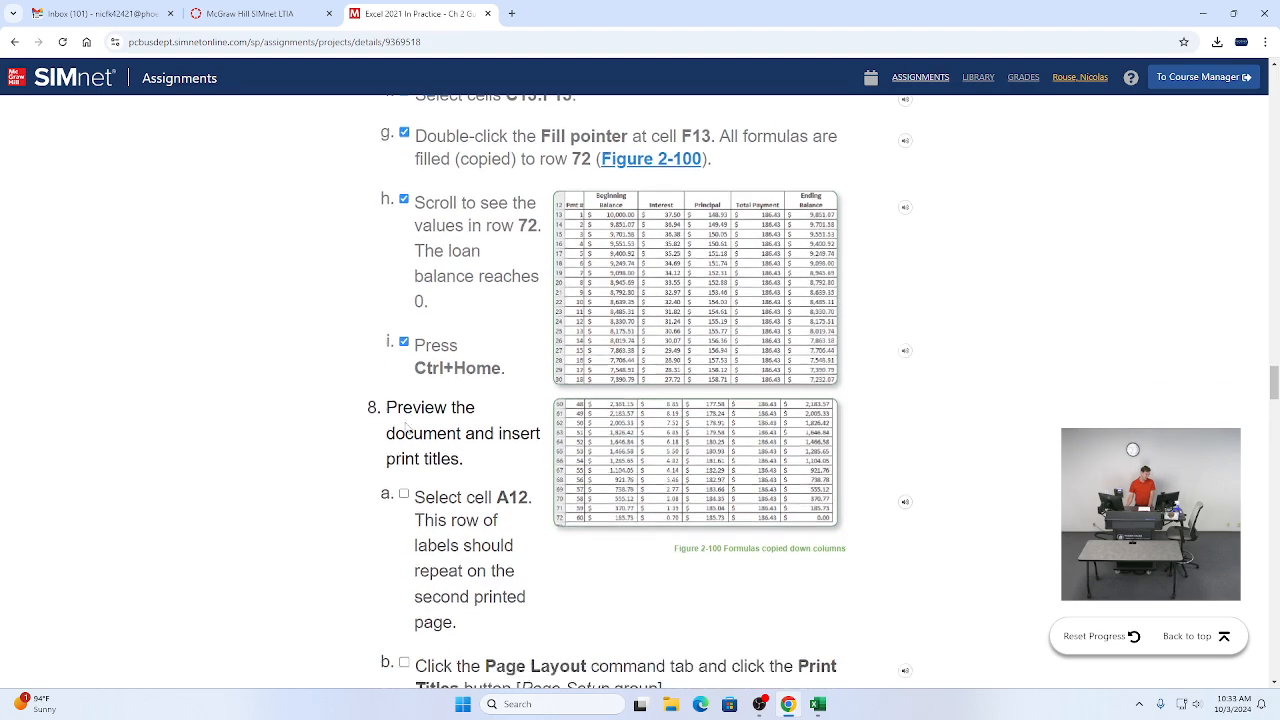
Step: Select cell A12 in the Student Loan sheet and tick instruction 8a as completed
scroll(465, 320, down, 1)
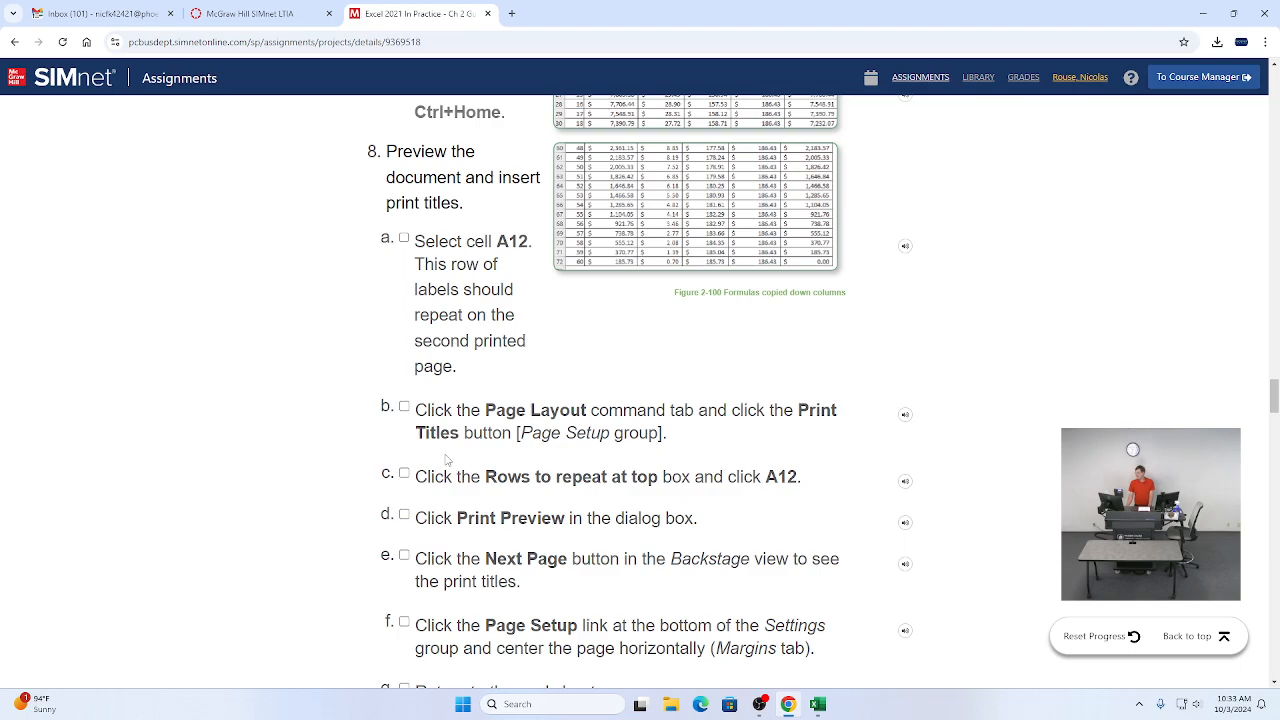
key(alt+Tab)
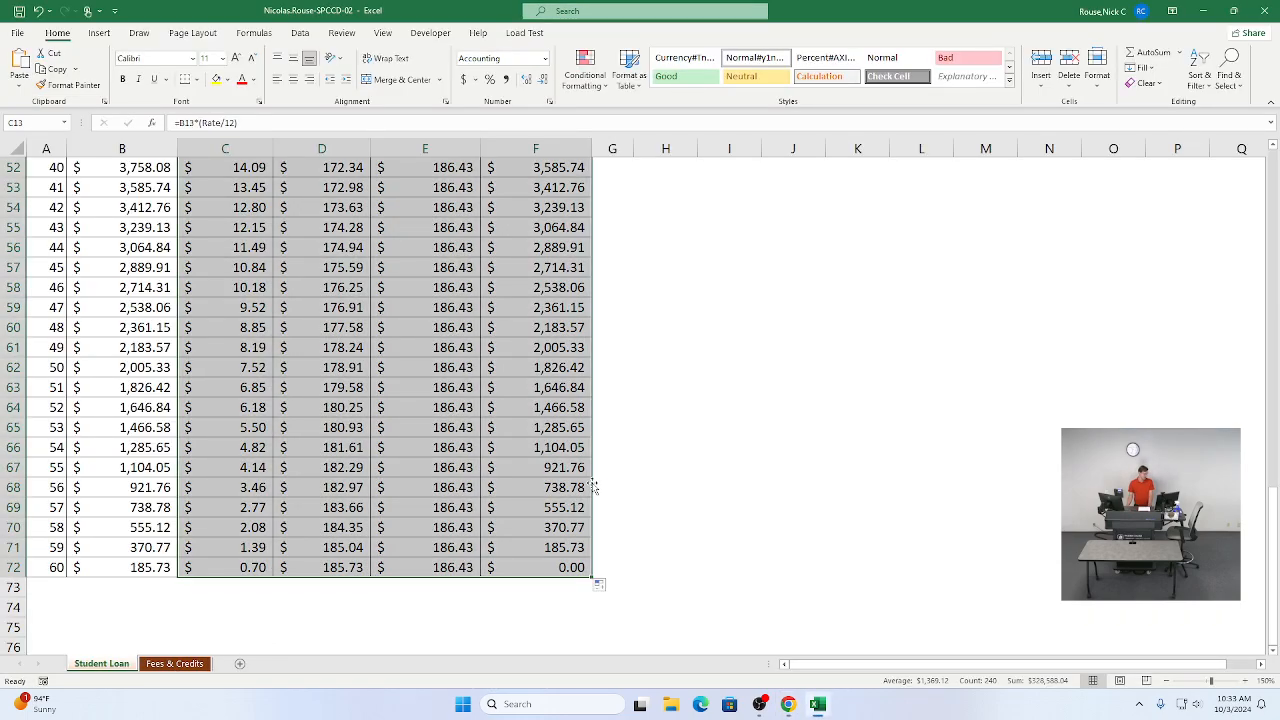
scroll(590, 488, up, 17)
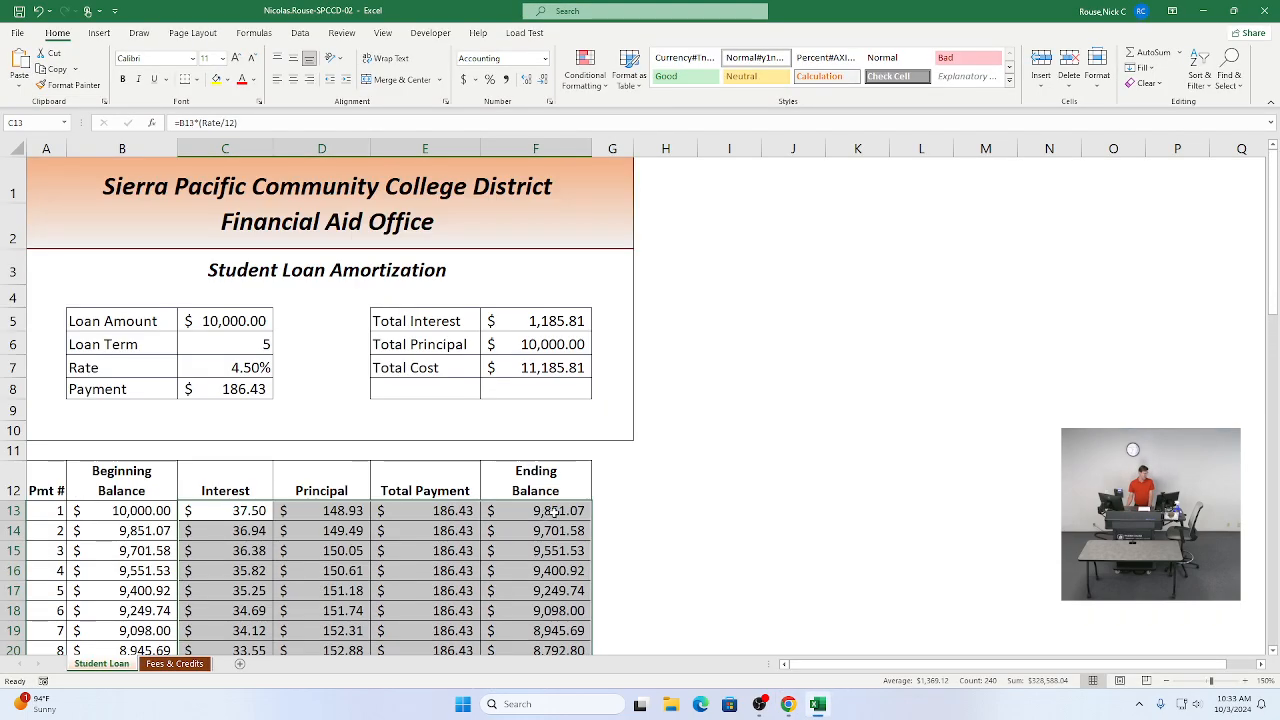
click(399, 420)
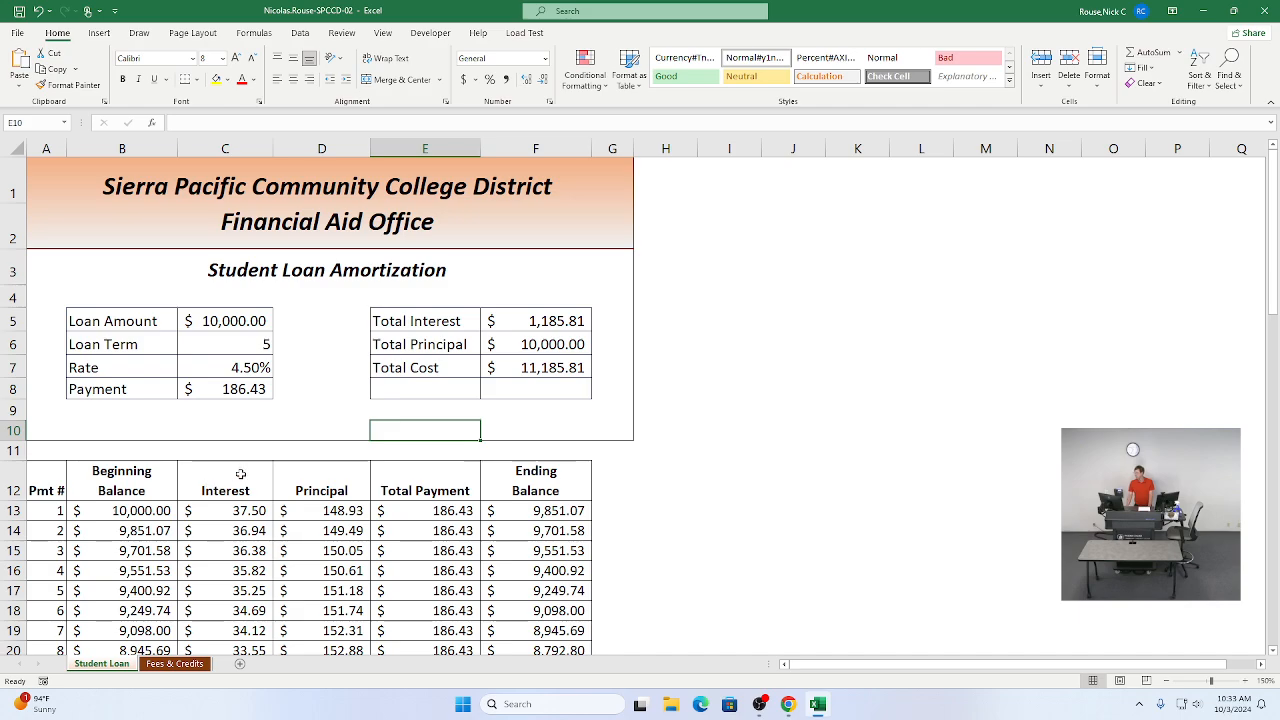
key(alt+Tab)
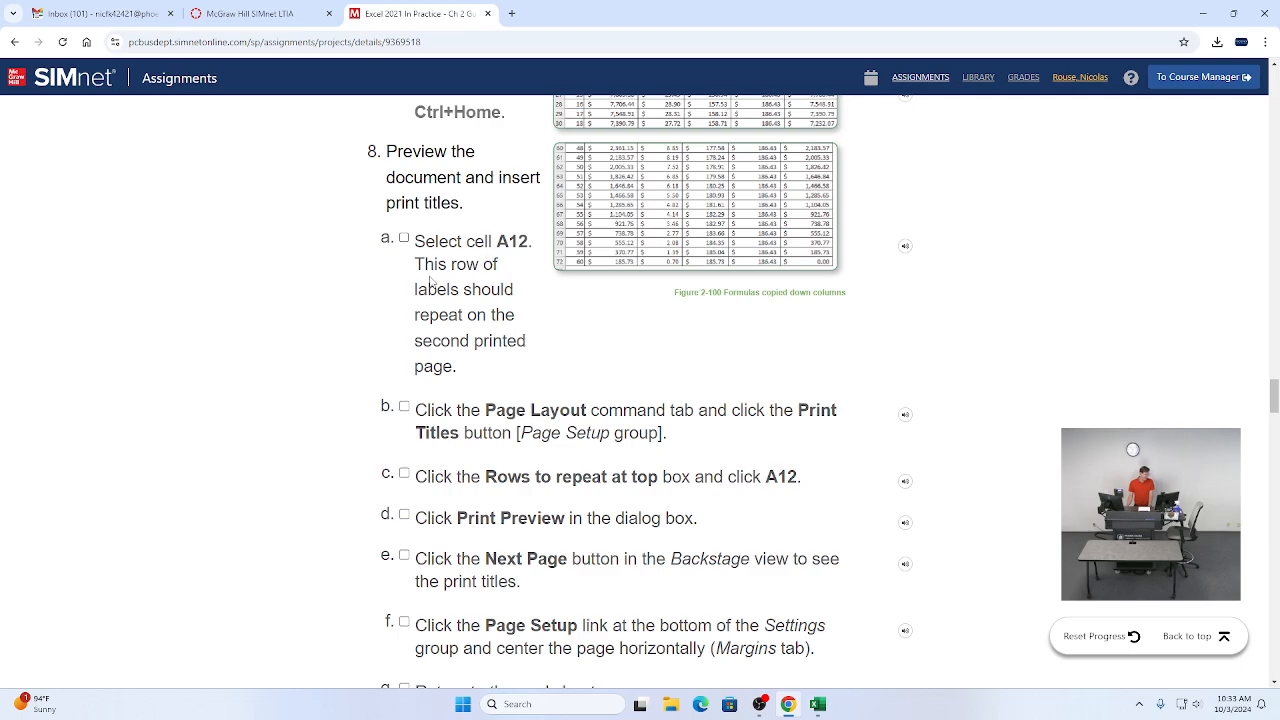
key(alt+Tab)
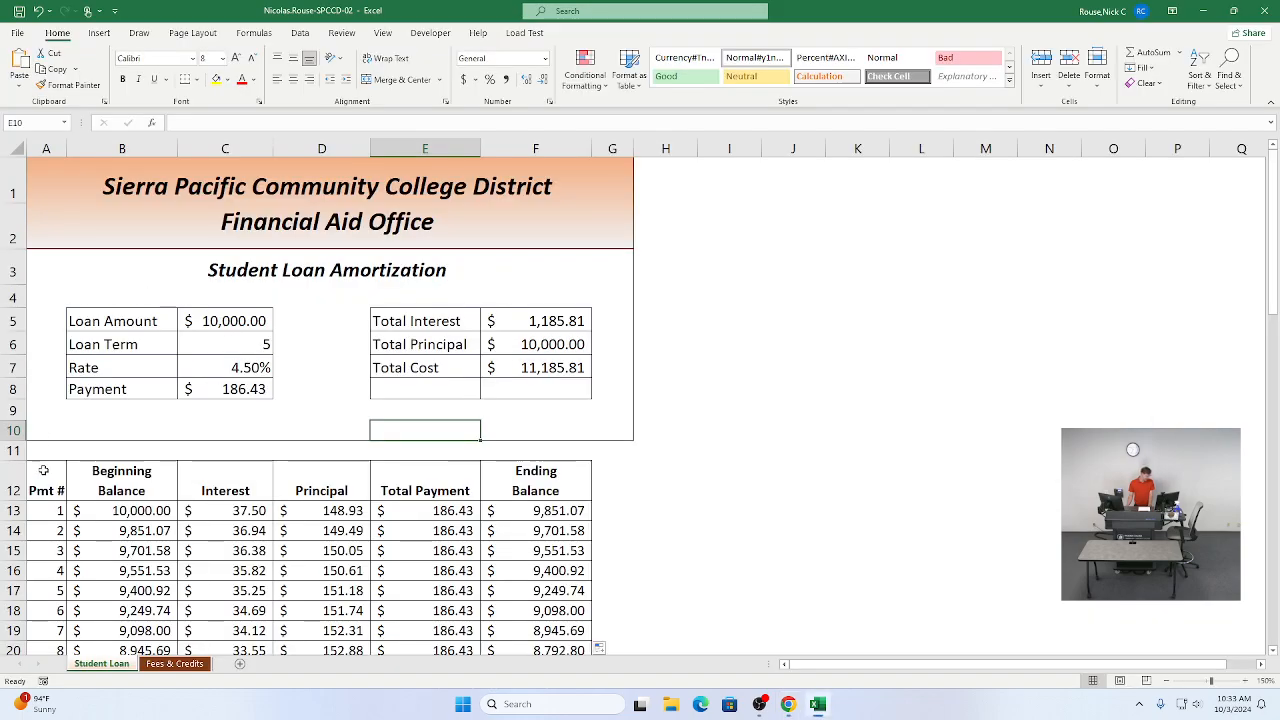
scroll(45, 487, down, 1)
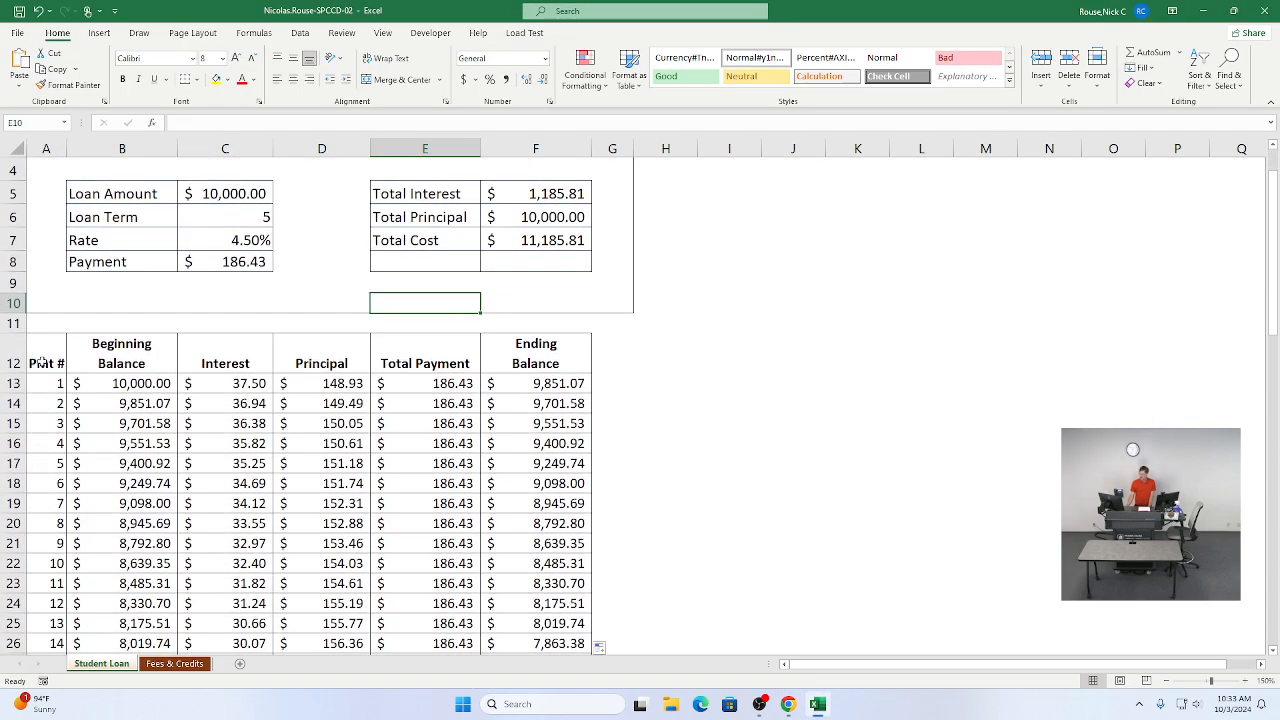
click(44, 362)
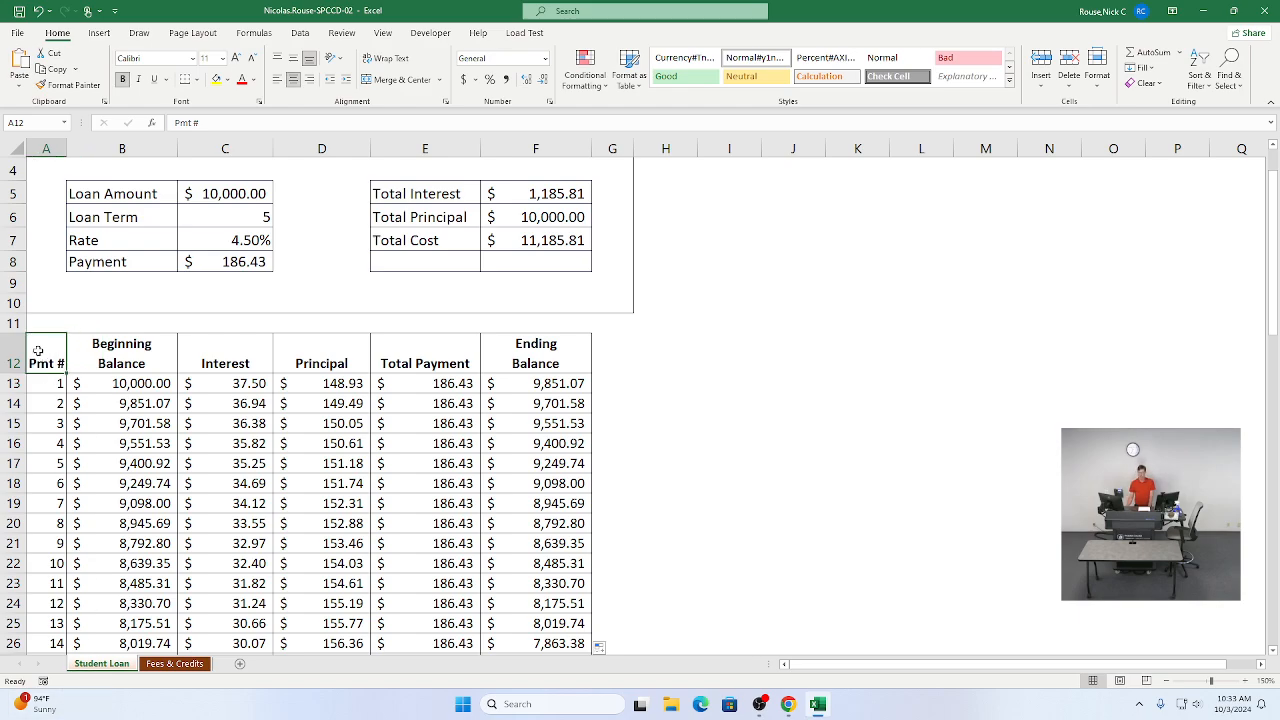
key(alt+Tab)
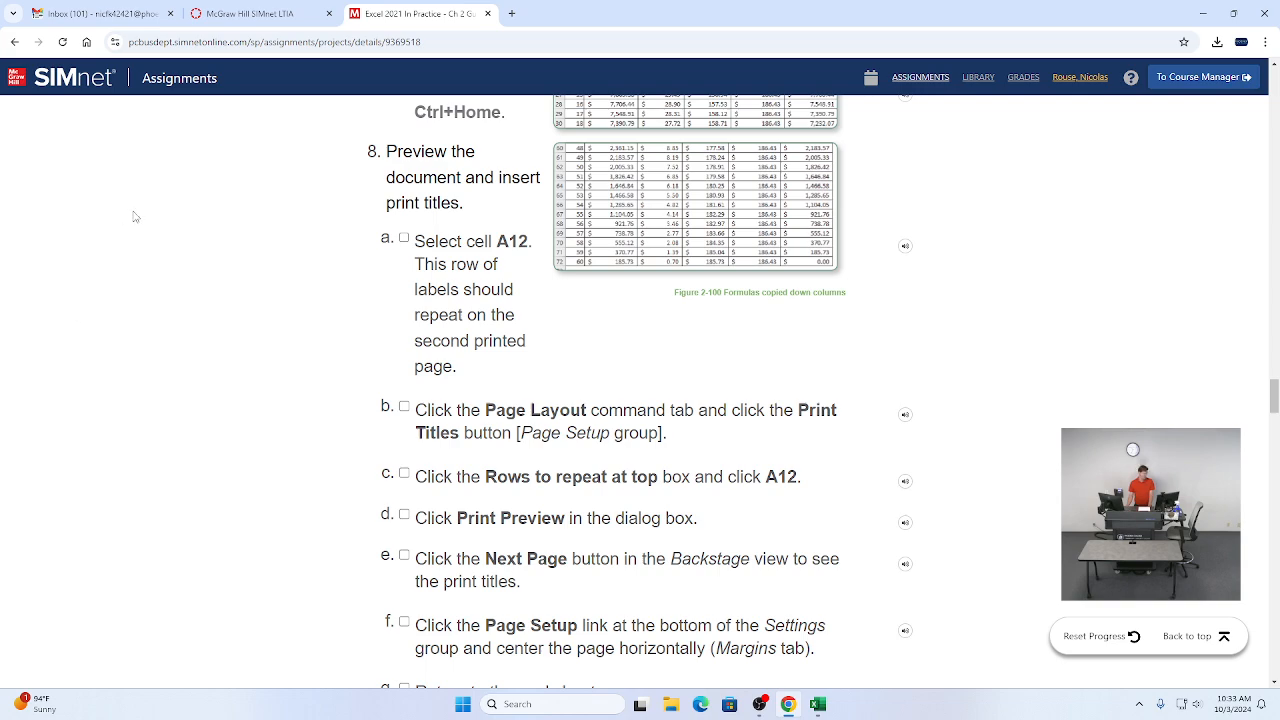
click(404, 238)
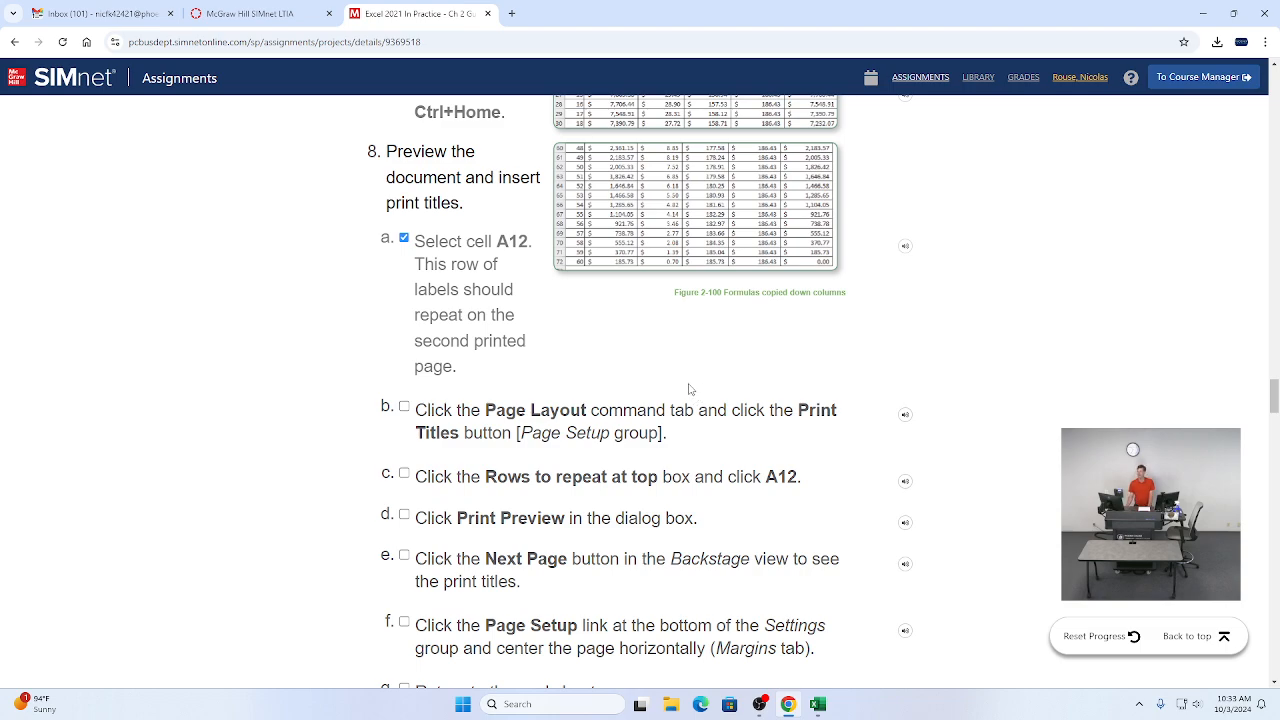
Step: Open the Page Setup dialog through Print Titles and tick instruction 8b as completed
key(alt+Tab)
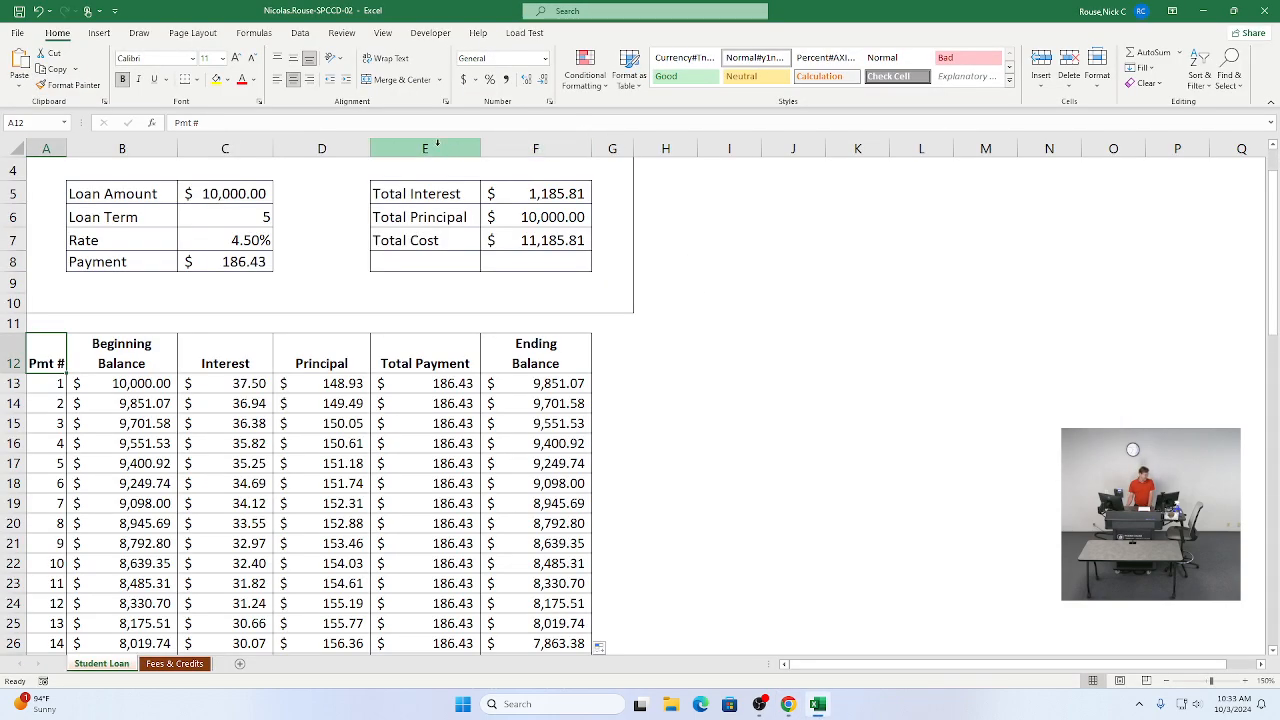
click(197, 35)
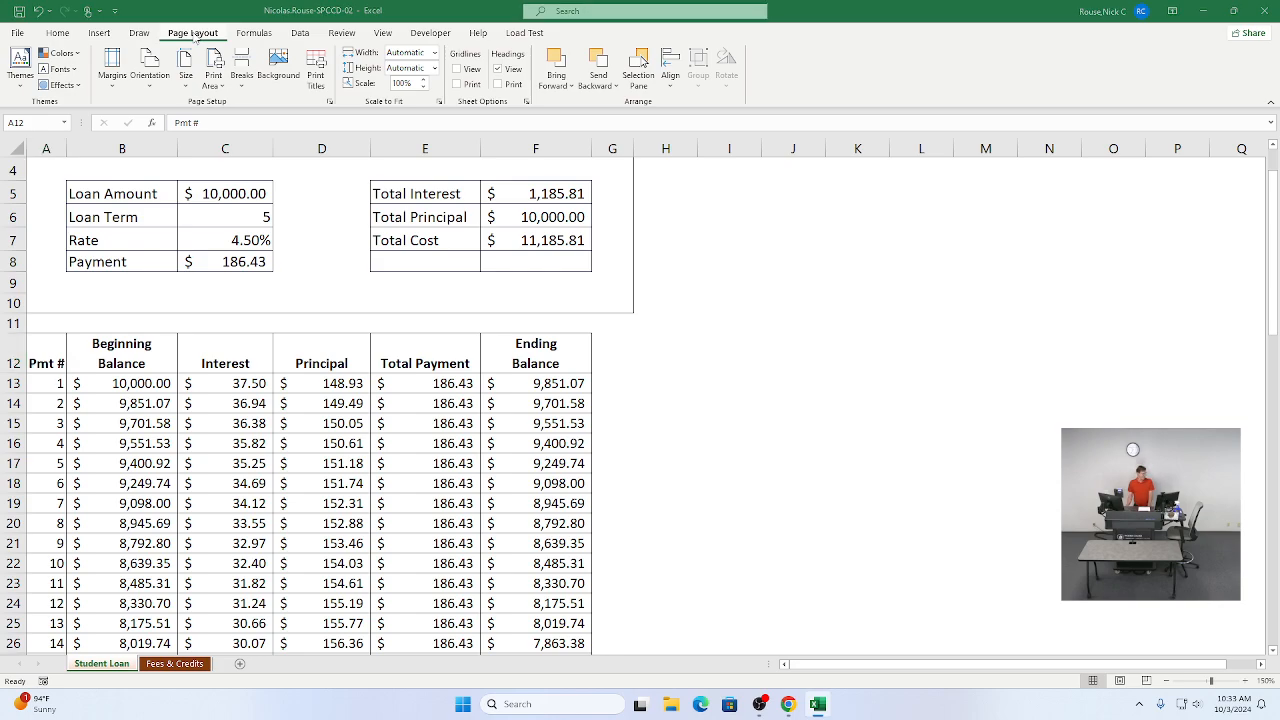
key(alt+Tab)
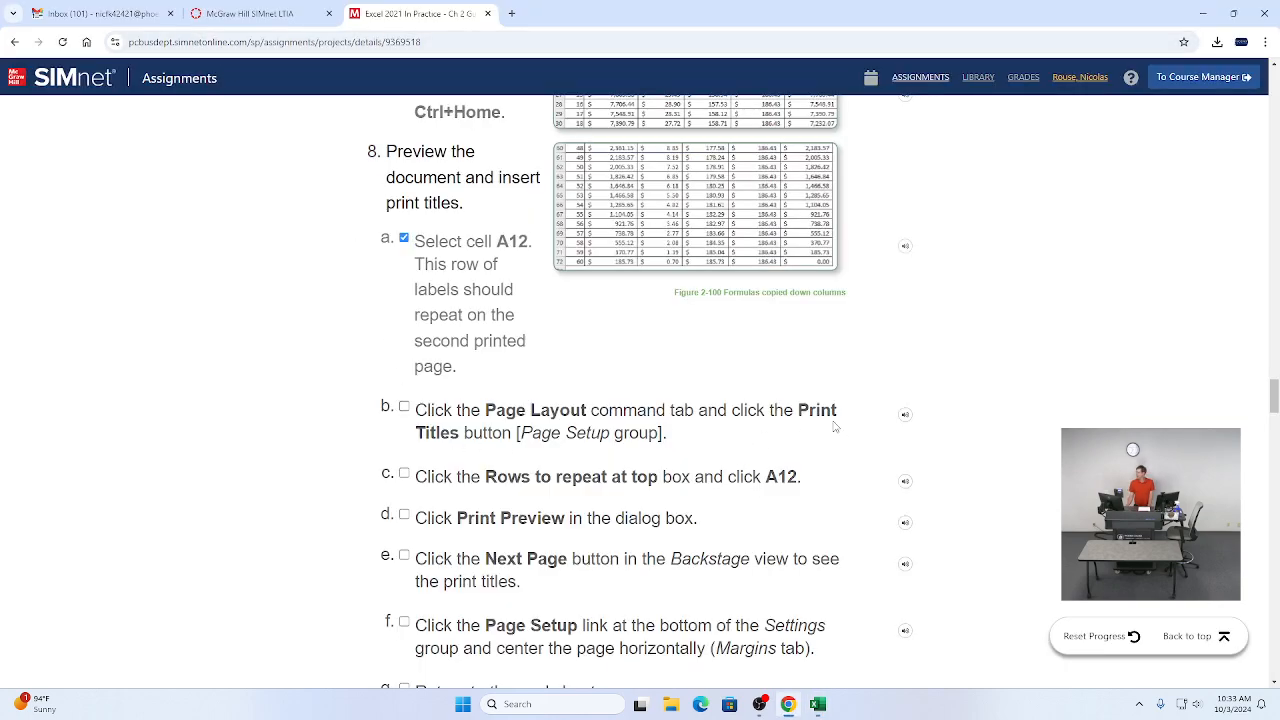
key(alt+Tab)
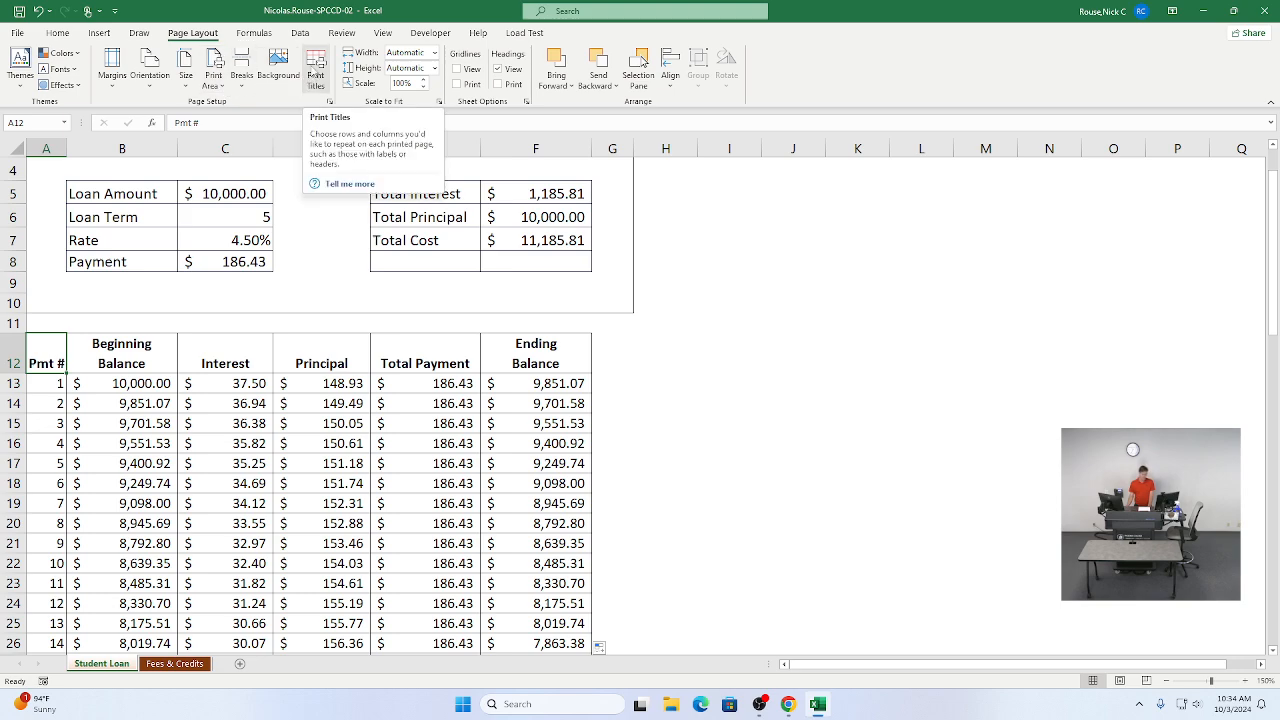
click(314, 63)
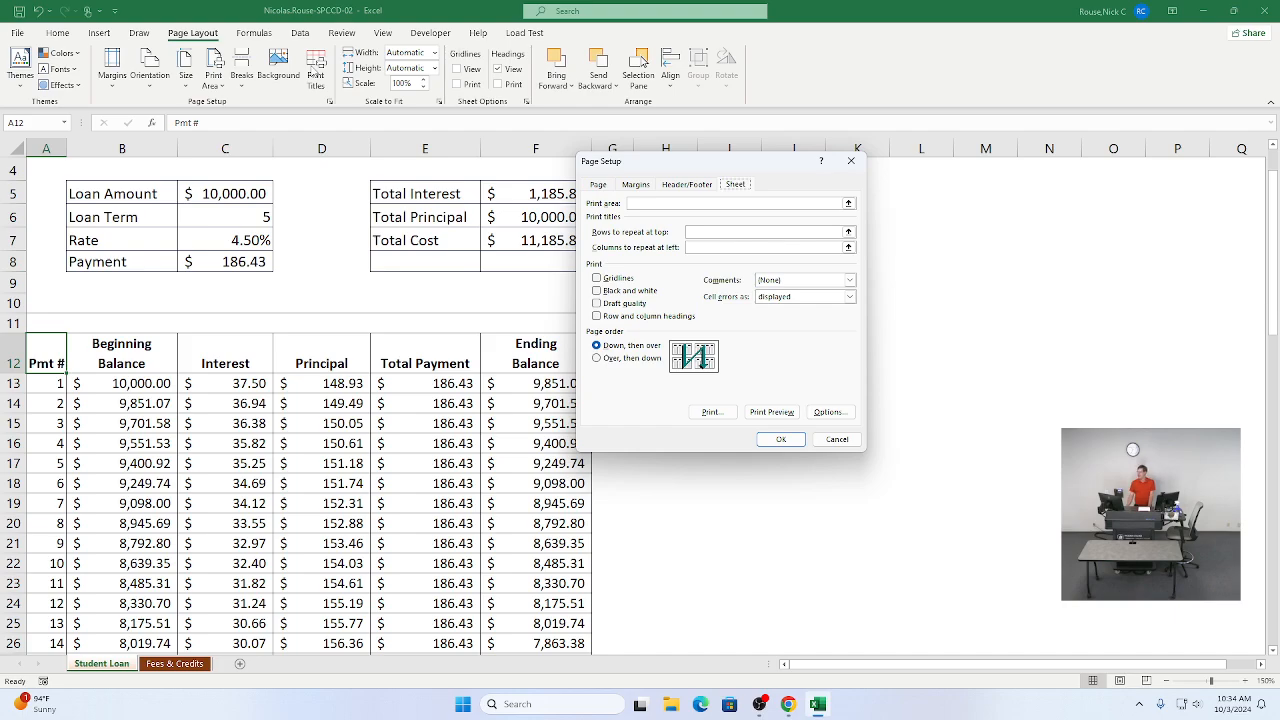
key(alt+Tab)
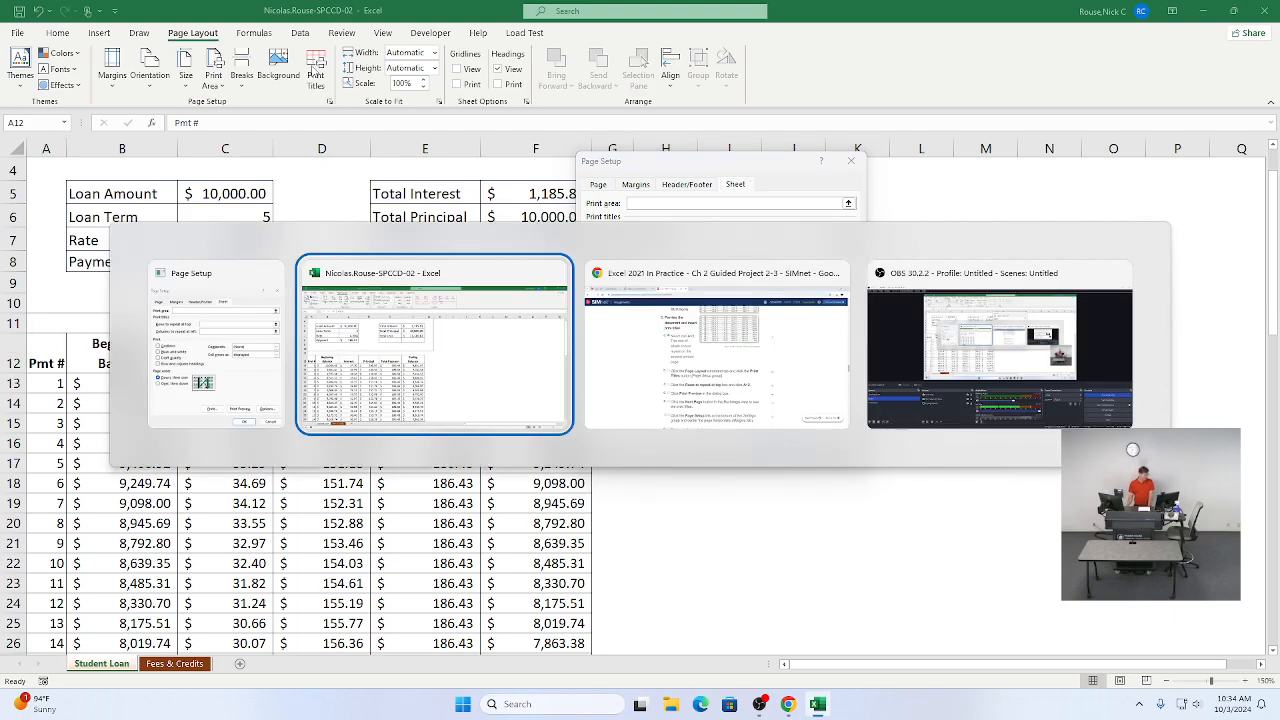
key(alt+Tab)
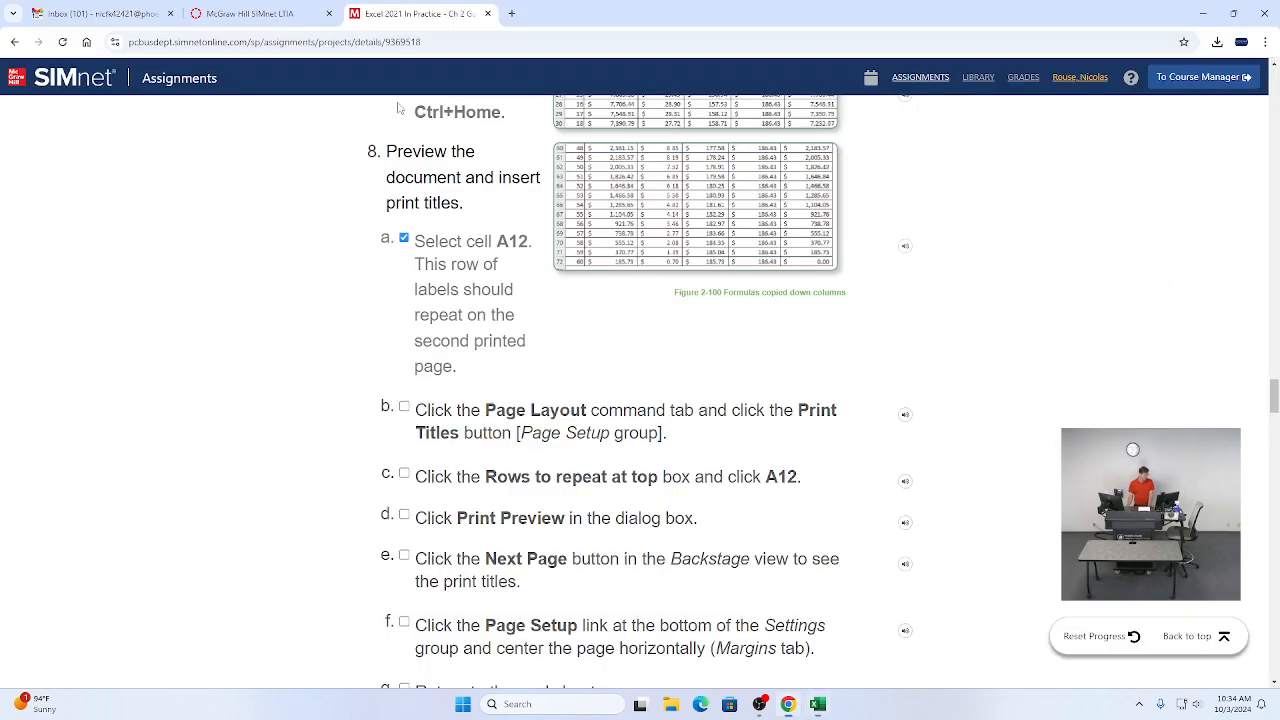
click(403, 411)
scroll(457, 443, down, 2)
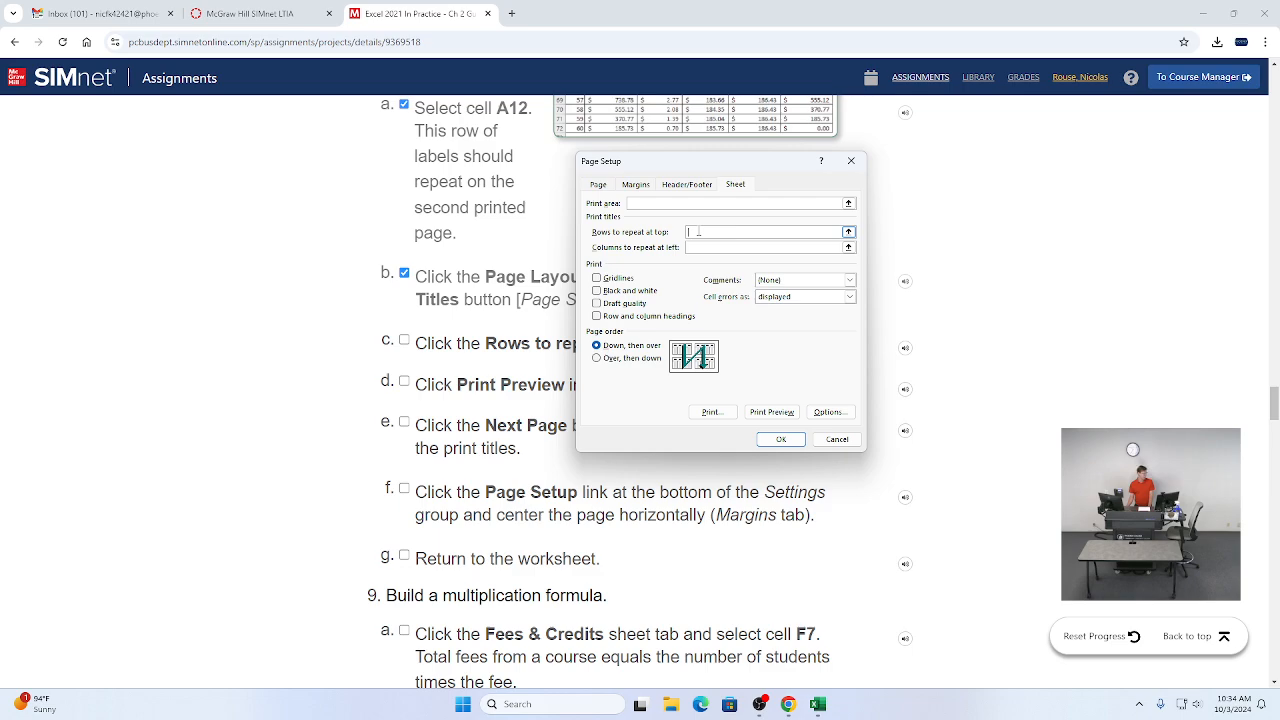
Step: Set rows to repeat at top to row 12 ($12:$12) and tick instruction 8c
key(alt+Tab)
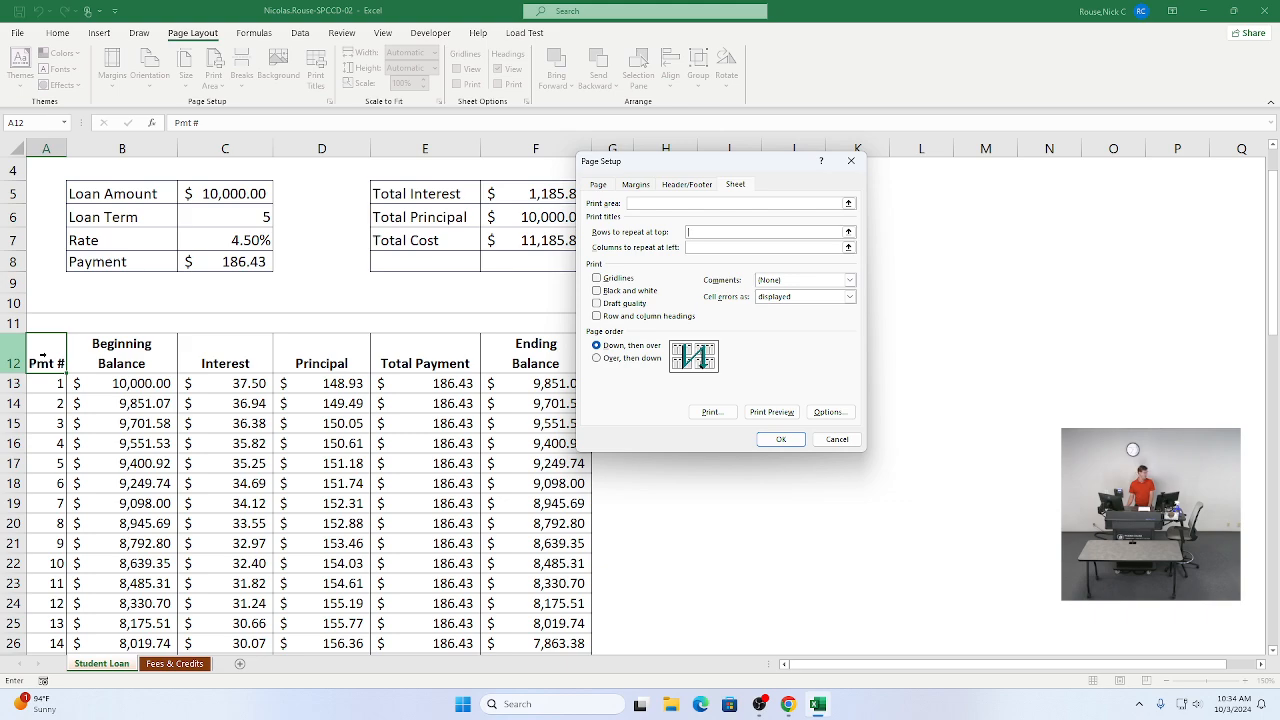
click(43, 356)
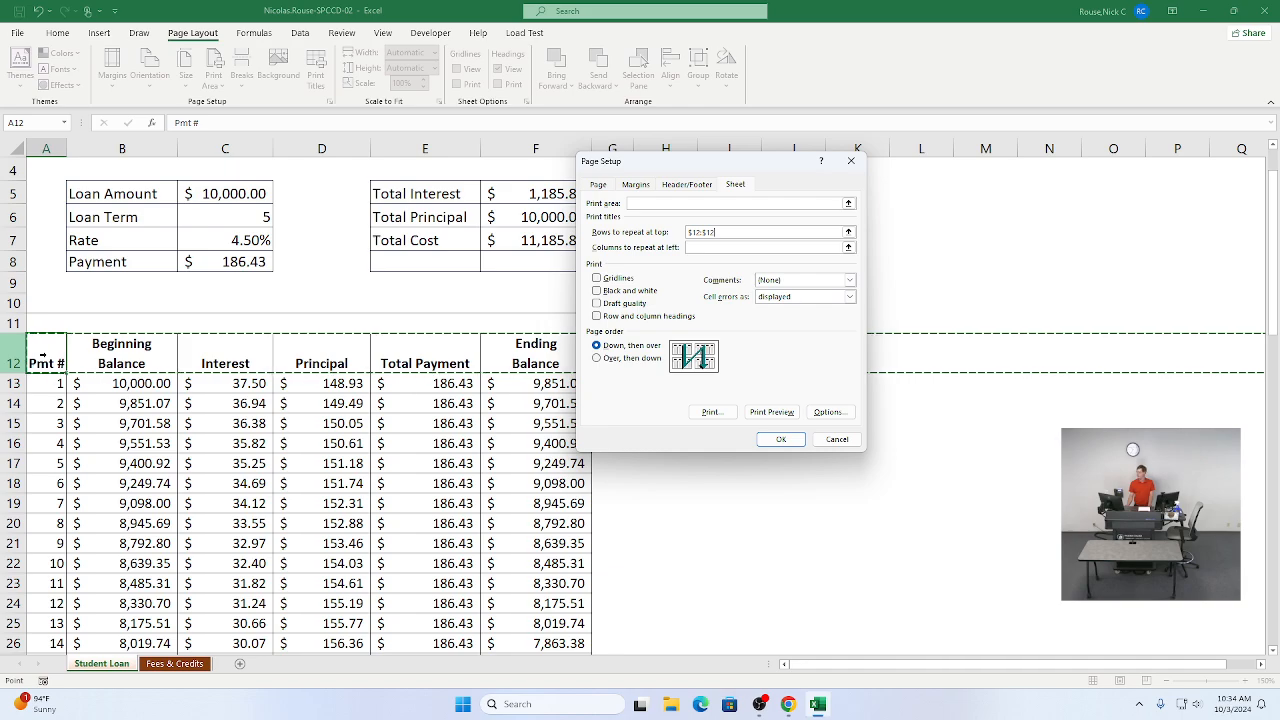
key(alt+Tab)
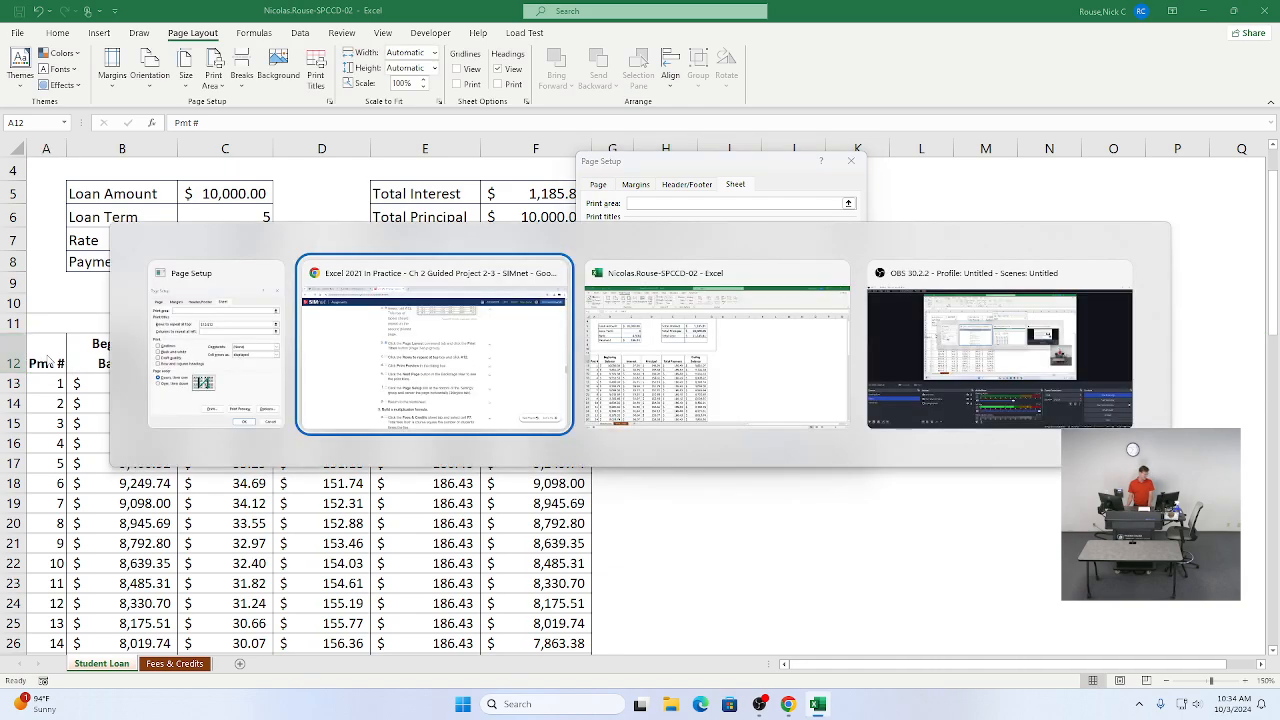
key(Tab)
key(alt+Tab)
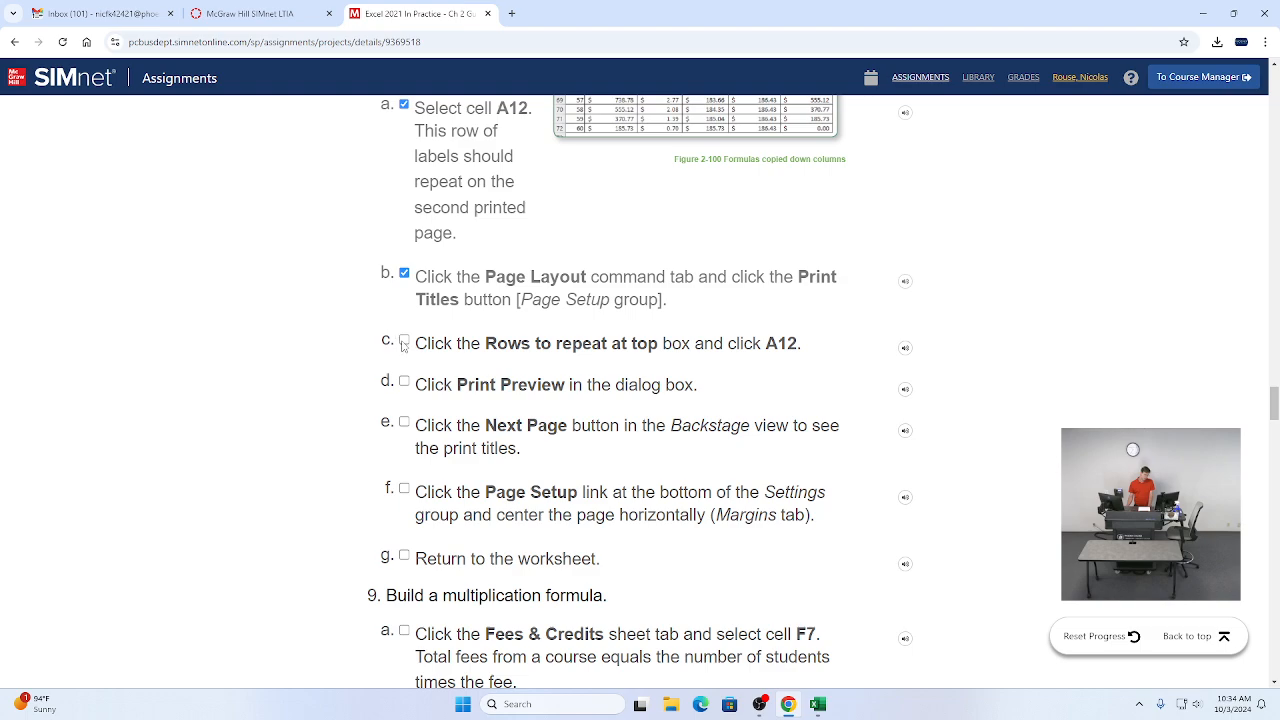
click(404, 344)
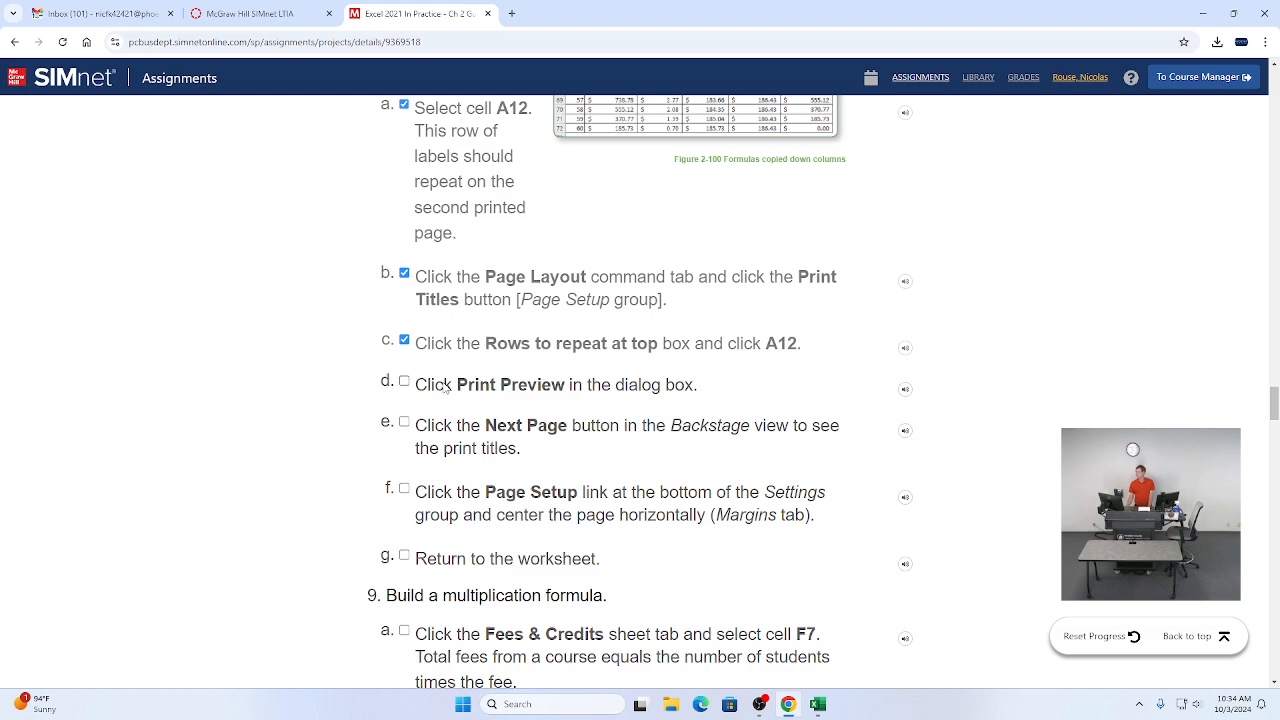
Step: Tick instruction items 8d and 8e as completed in the assignment
key(alt+Tab)
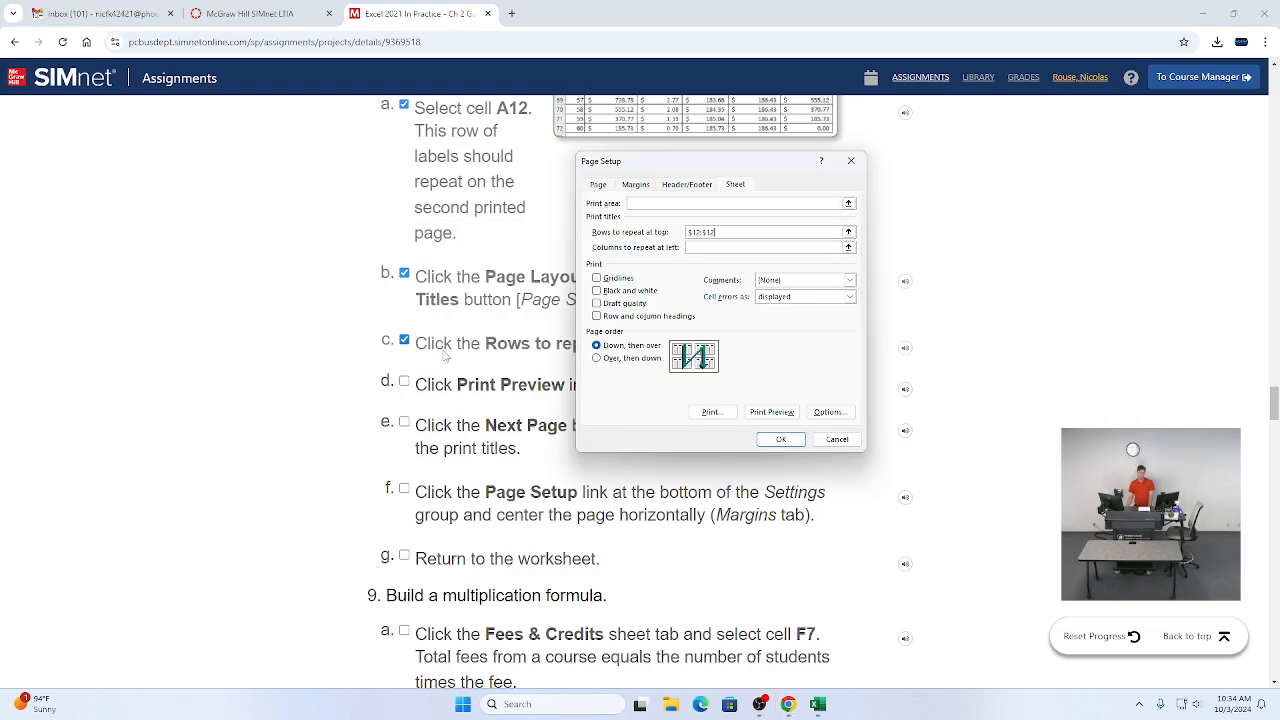
click(445, 355)
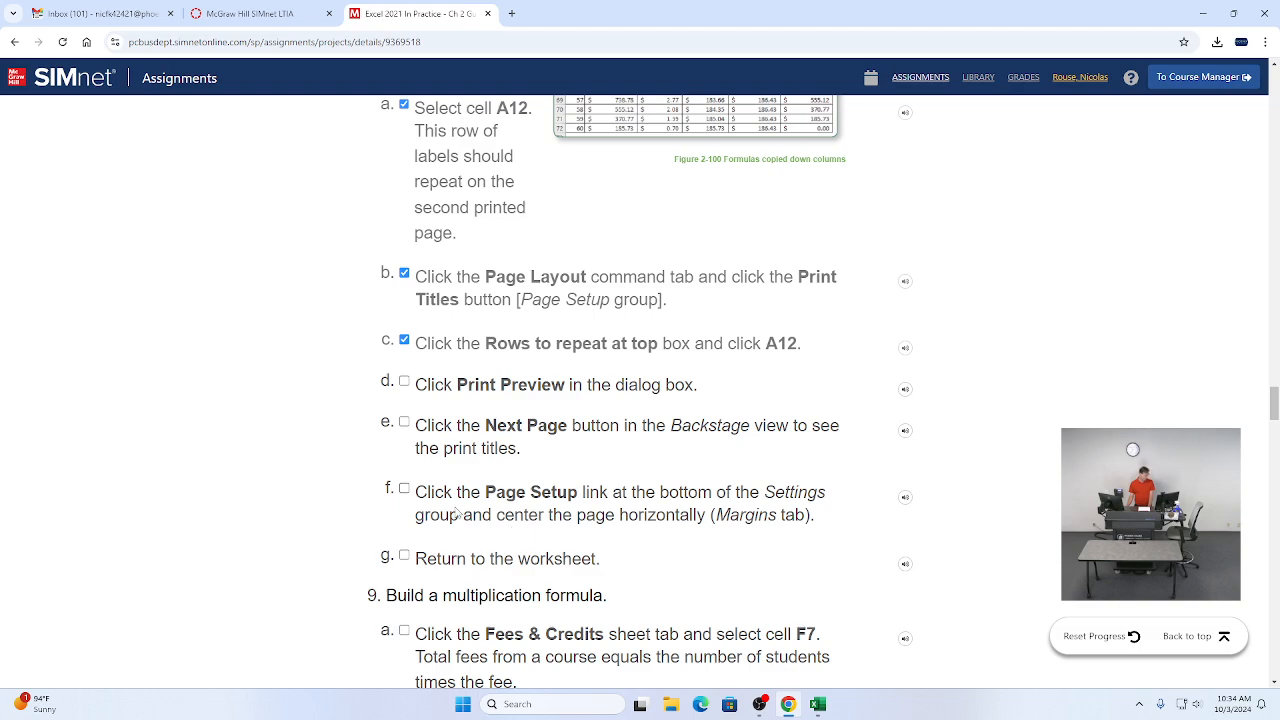
click(404, 383)
click(405, 423)
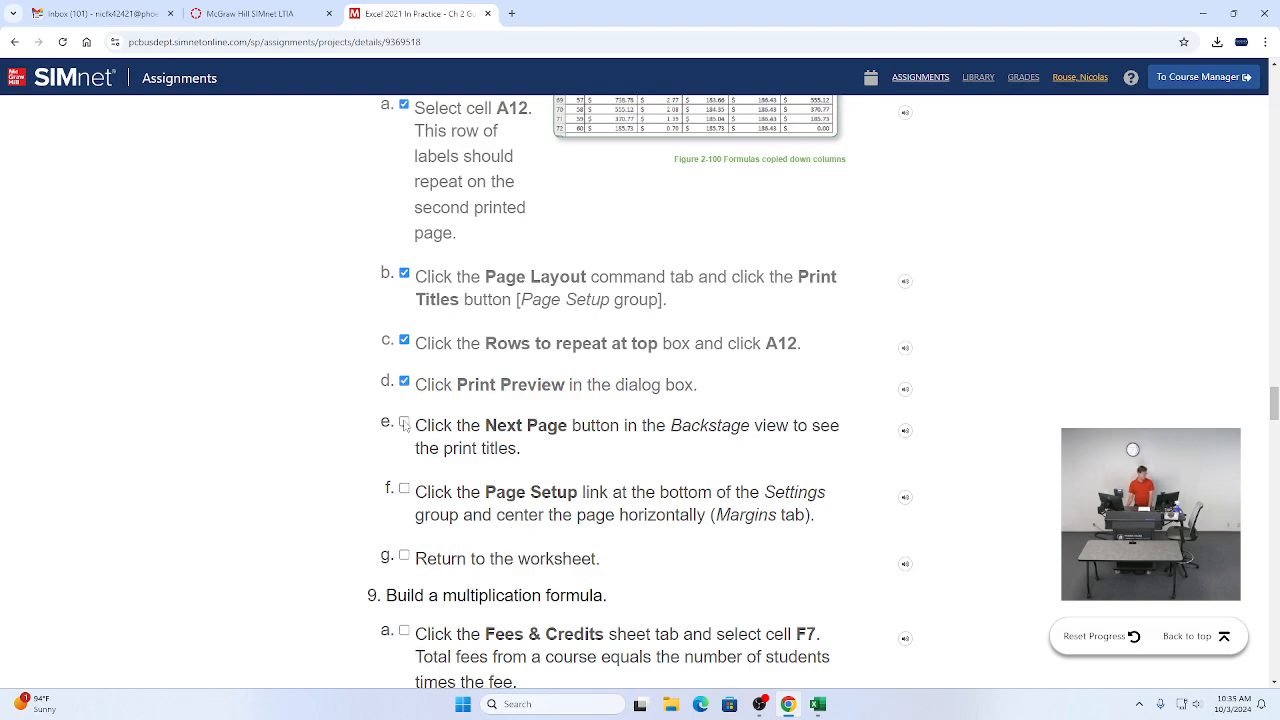
scroll(446, 418, down, 1)
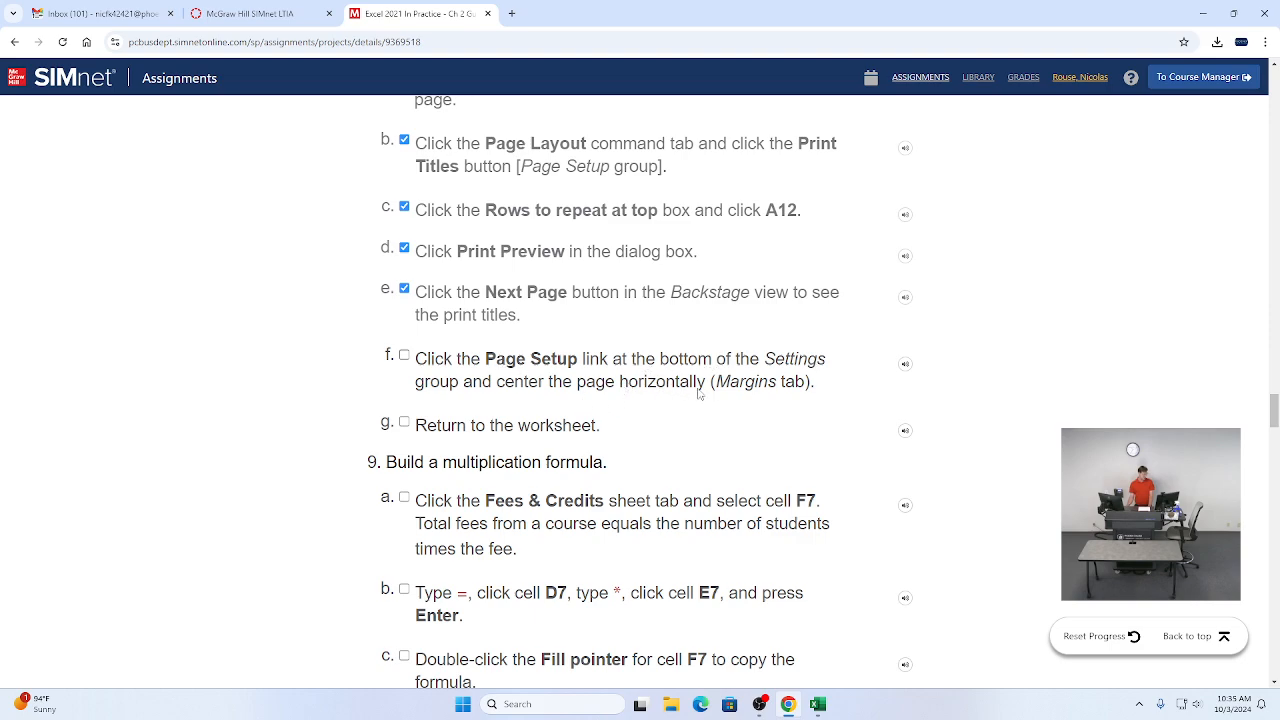
Step: Center the page horizontally in the Page Setup margins settings and confirm the dialog
key(alt+Tab)
key(alt+Tab)
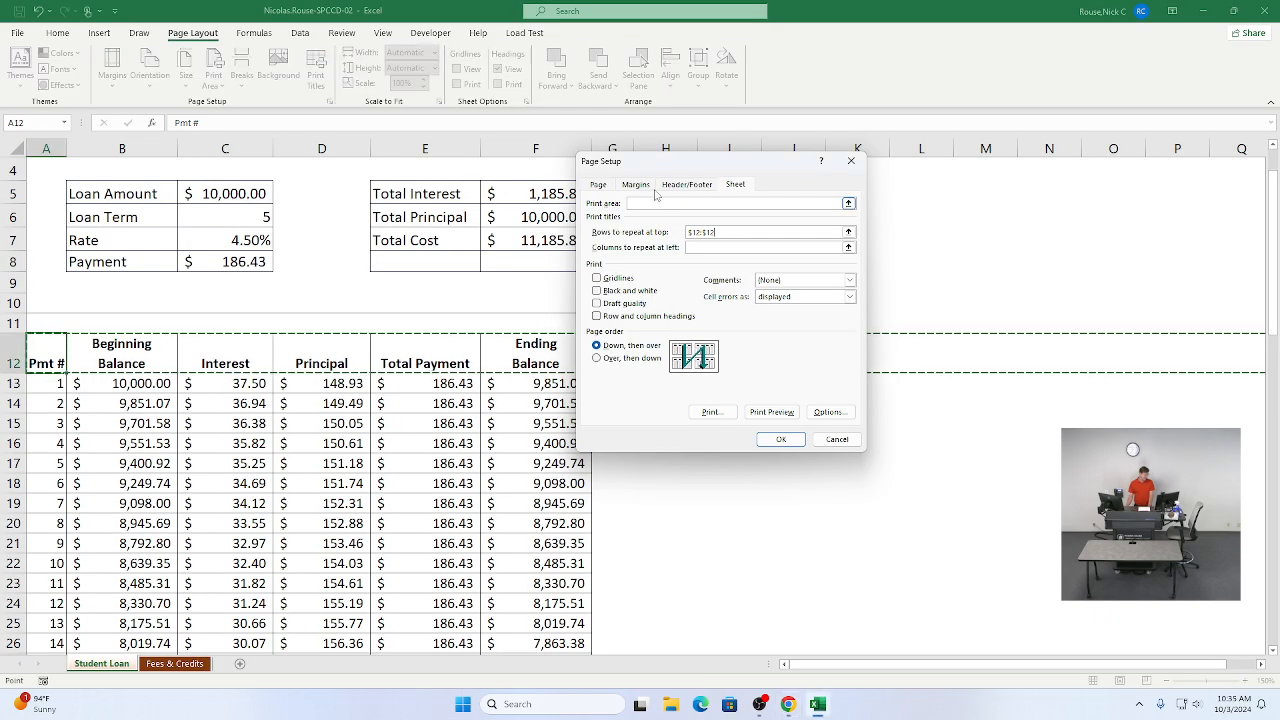
click(638, 190)
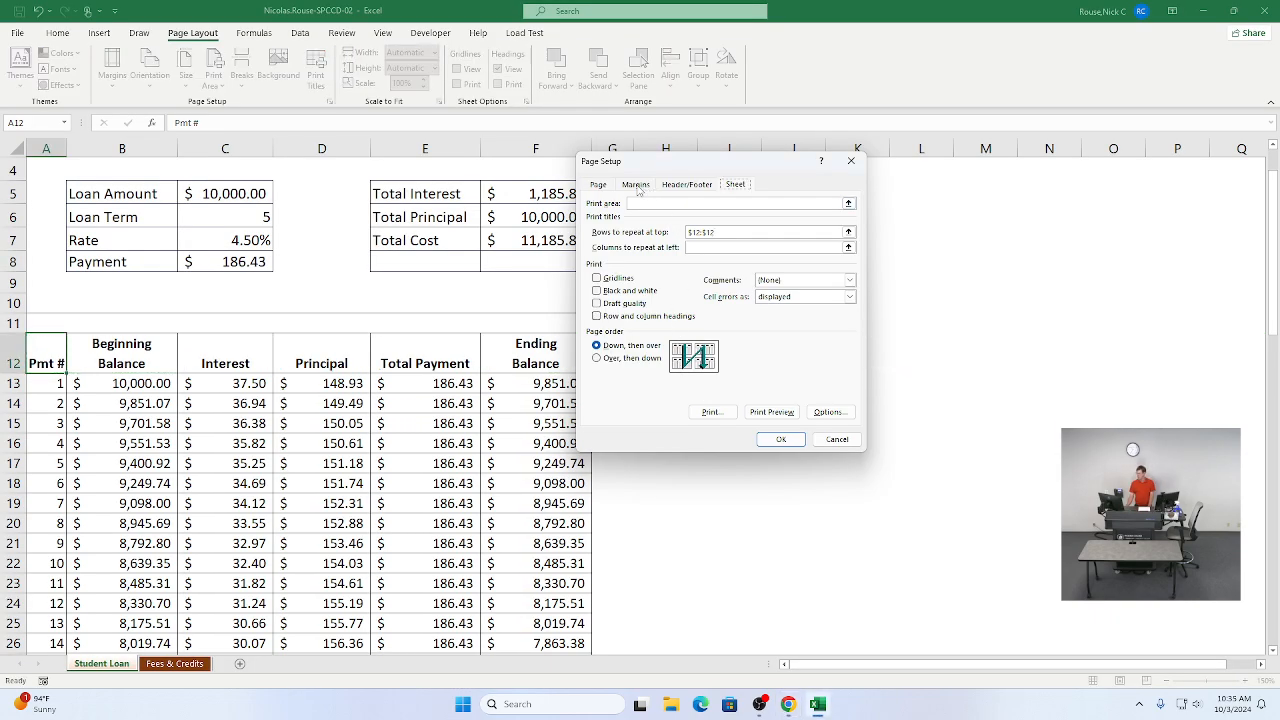
click(636, 188)
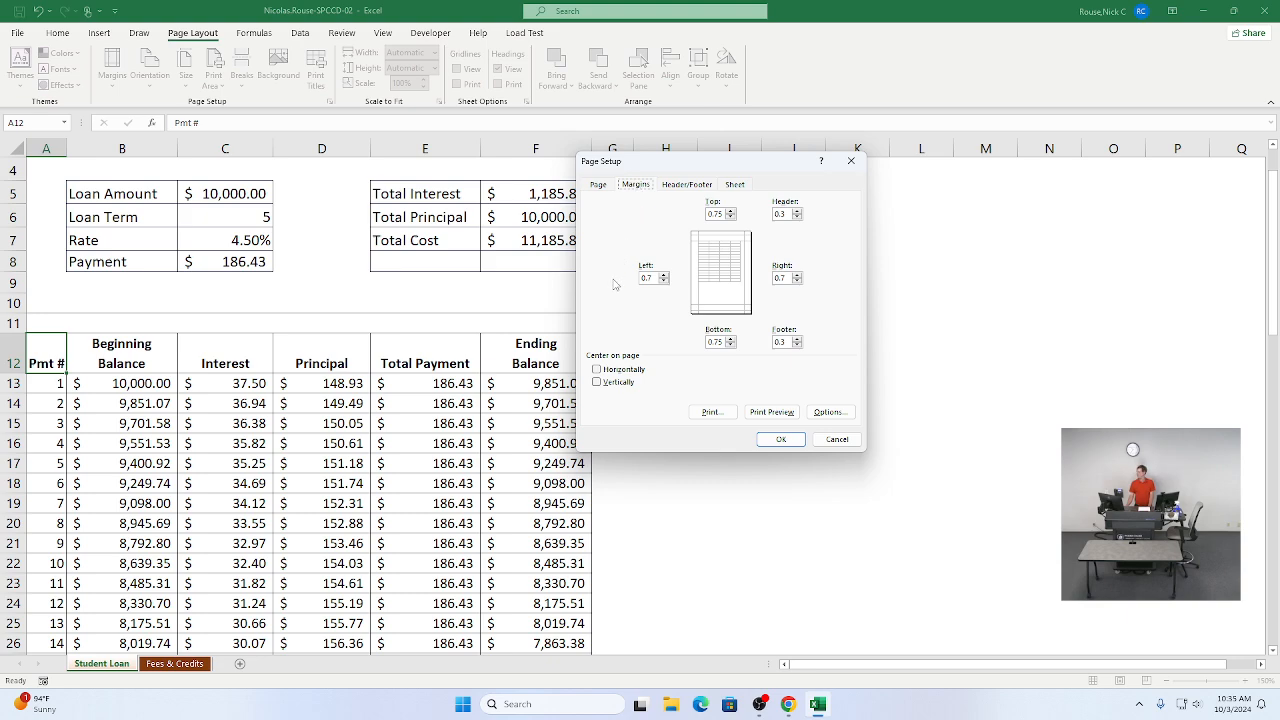
click(597, 369)
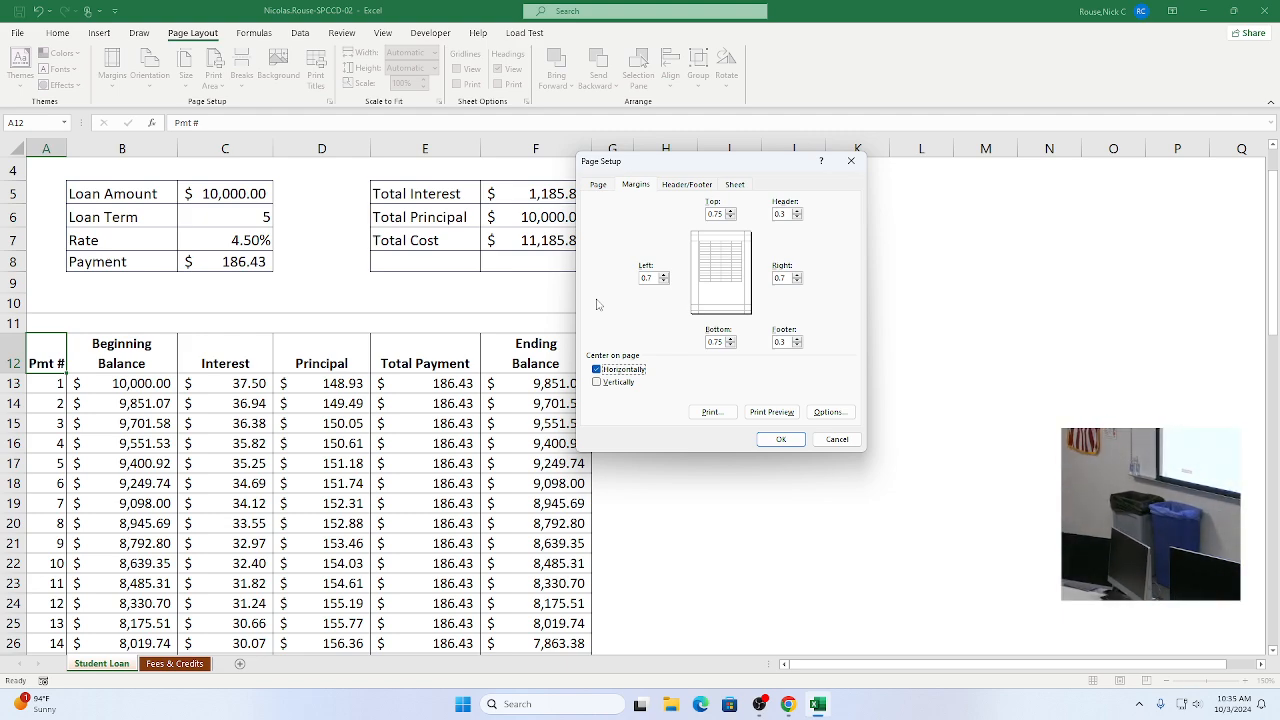
key(alt+Tab)
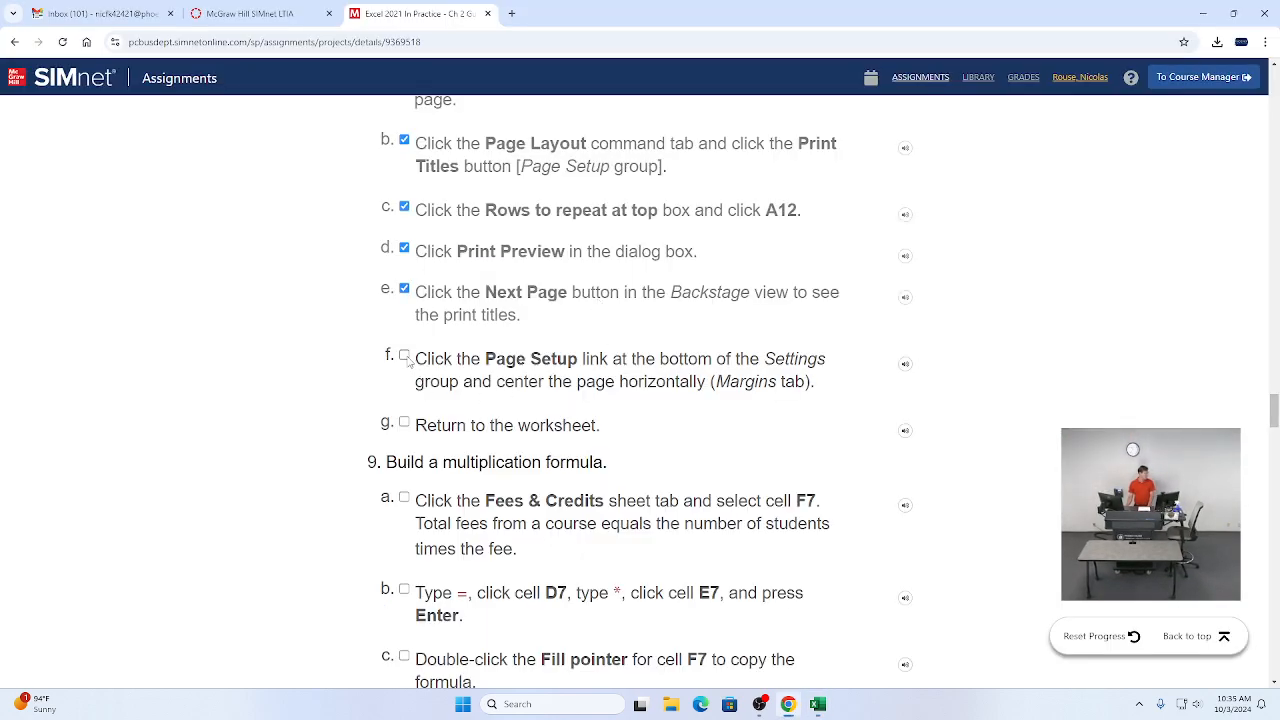
key(alt+Tab)
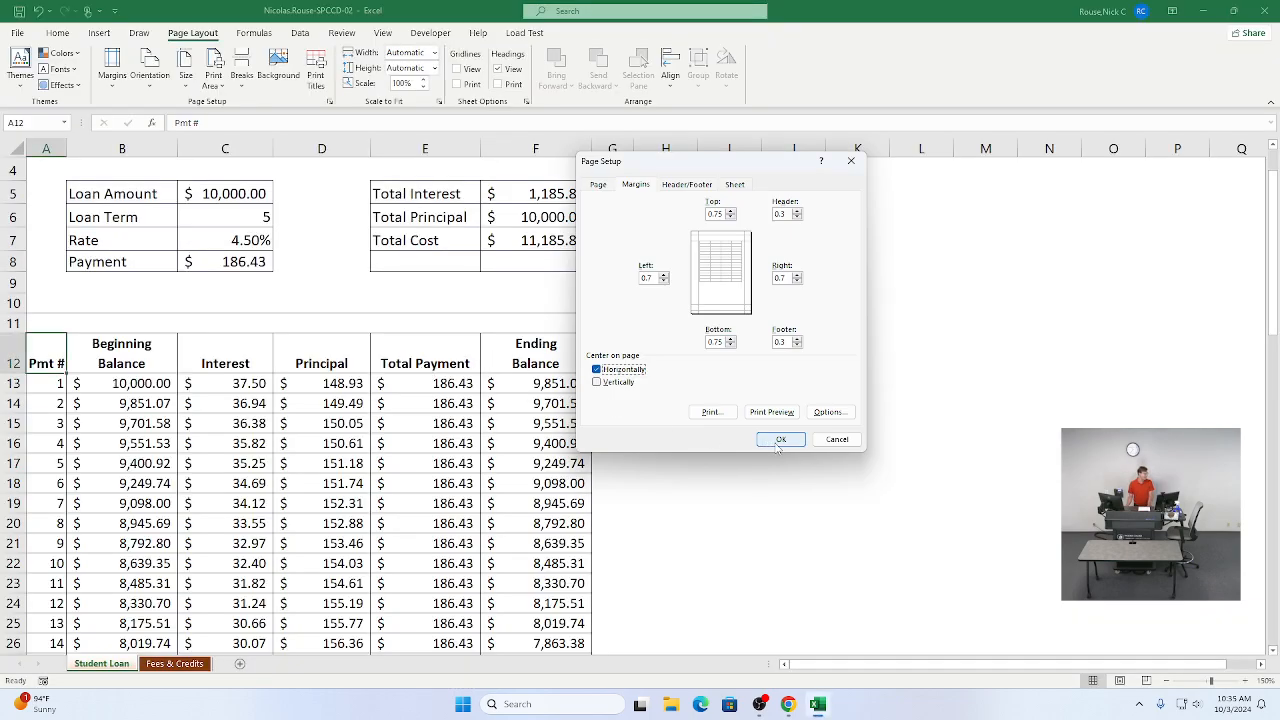
click(780, 441)
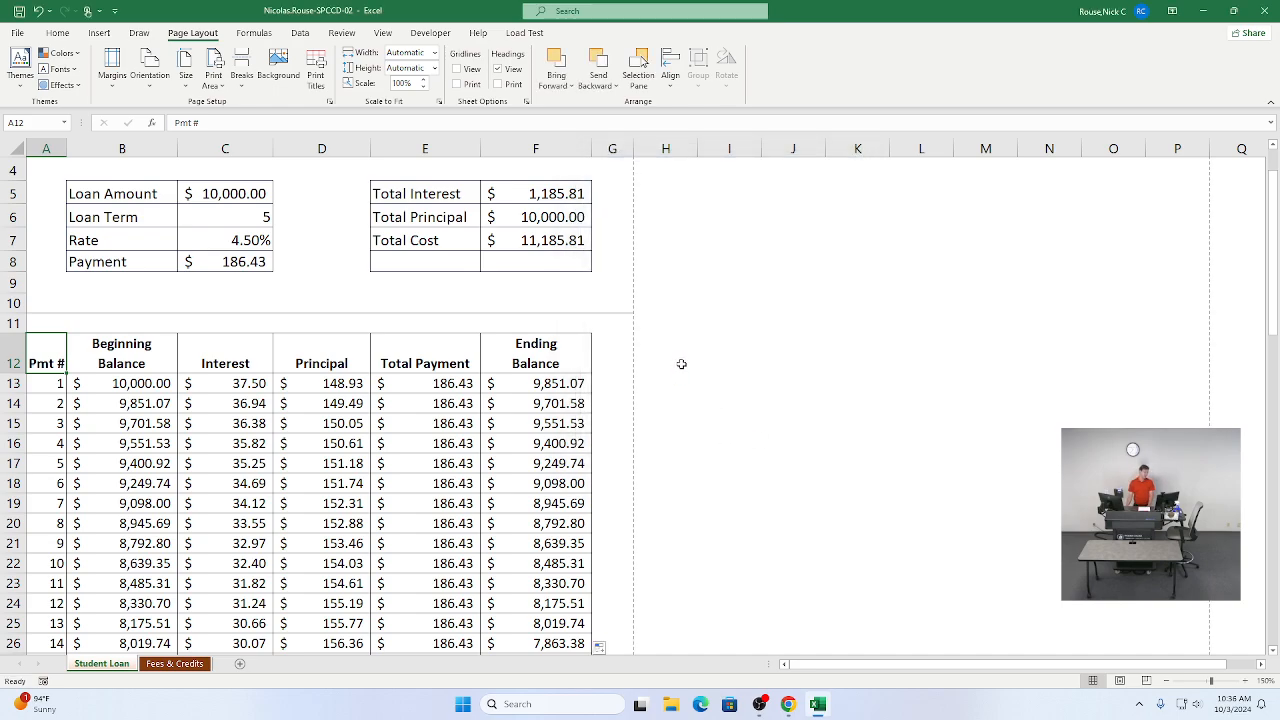
scroll(466, 445, up, 1)
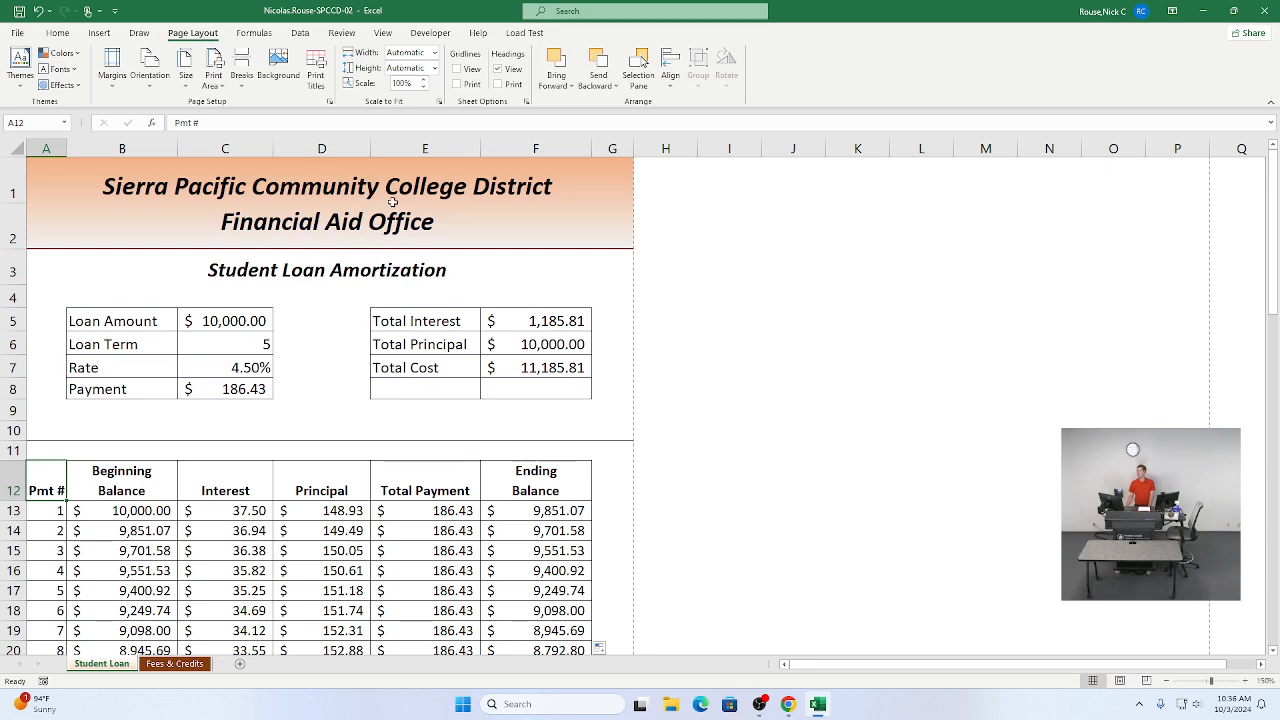
Step: Add Print Preview and Print to the Quick Access Toolbar and open the print preview
click(114, 11)
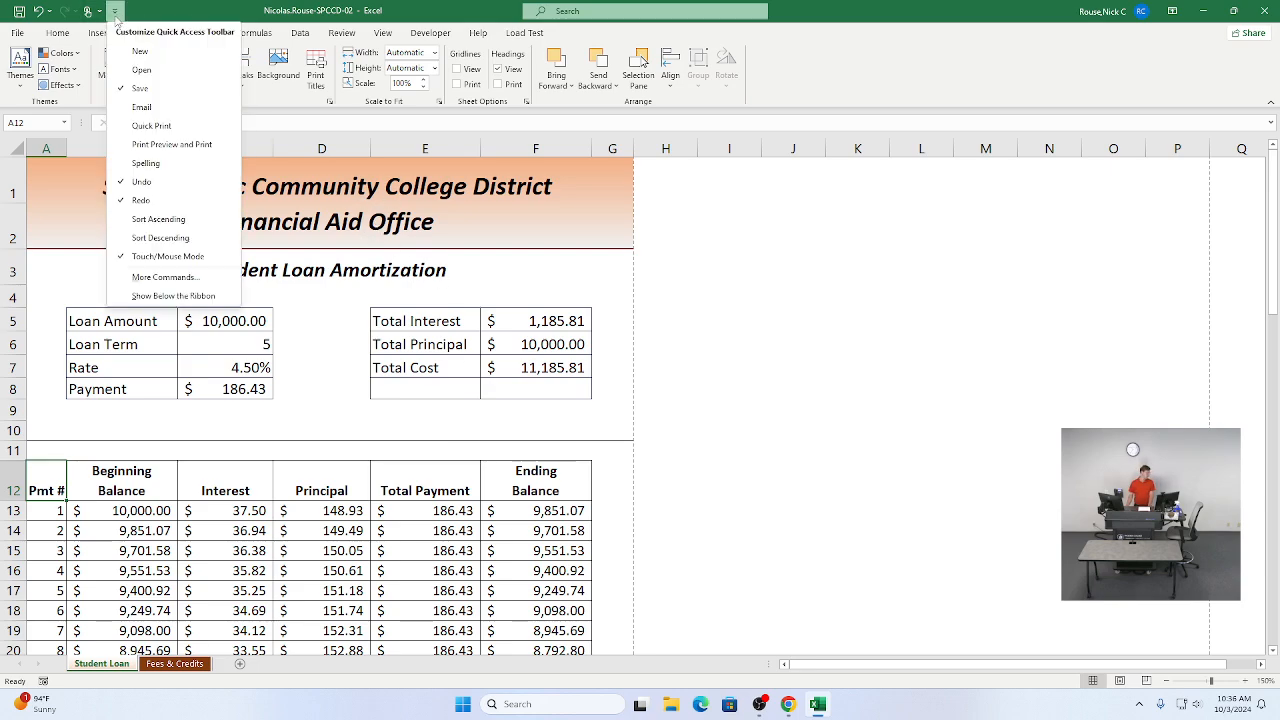
click(150, 144)
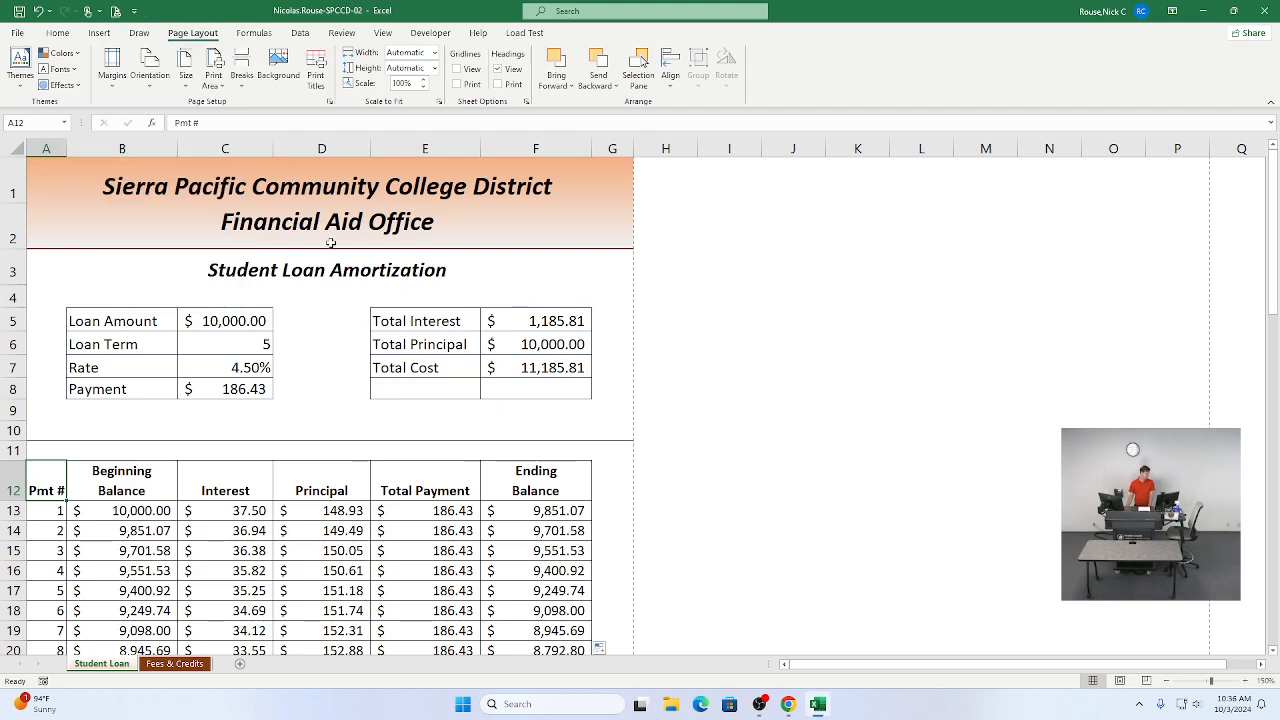
click(116, 11)
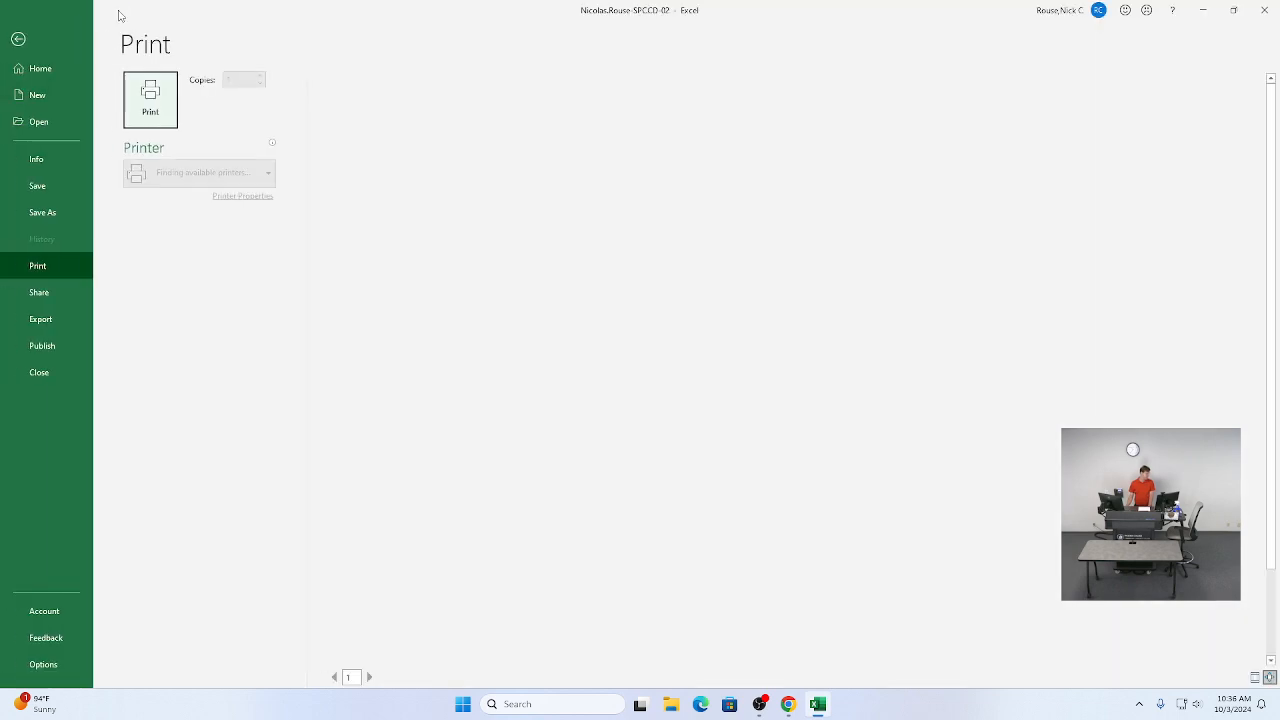
Step: Review the second print-preview page with the repeated titles and save the workbook
click(385, 677)
scroll(654, 515, up, 3)
scroll(688, 349, down, 3)
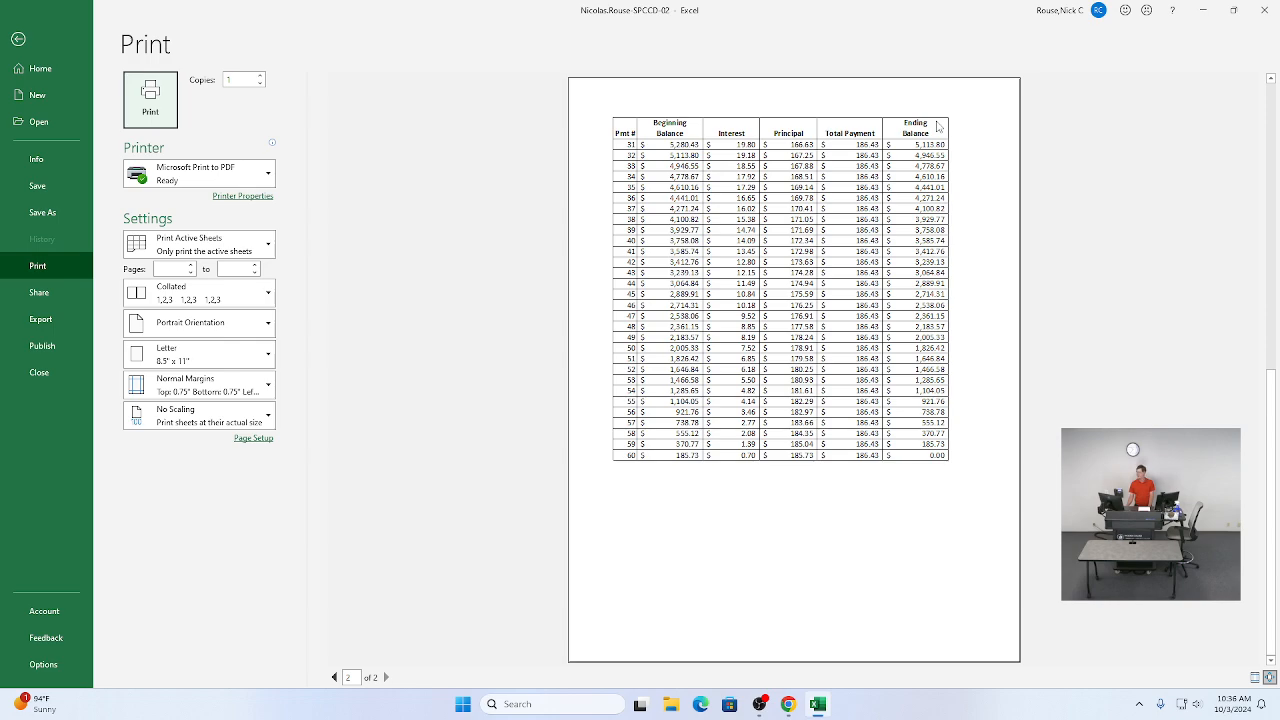
scroll(691, 514, up, 3)
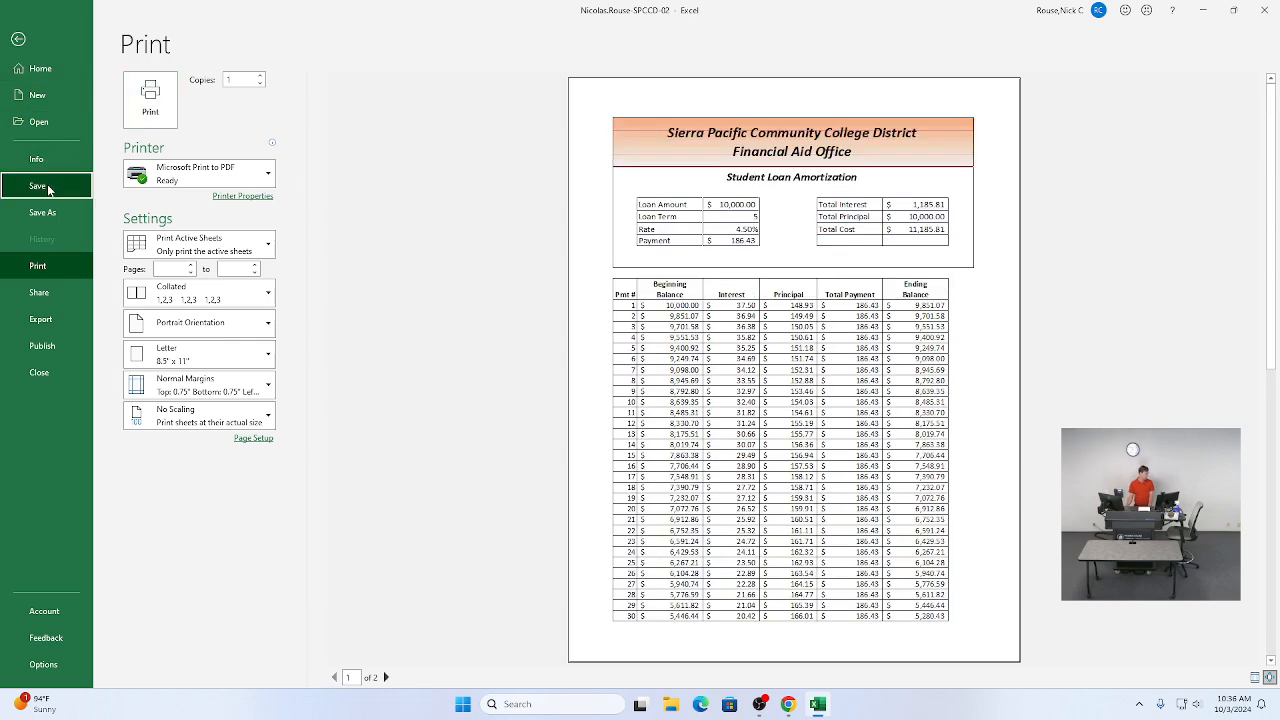
click(40, 186)
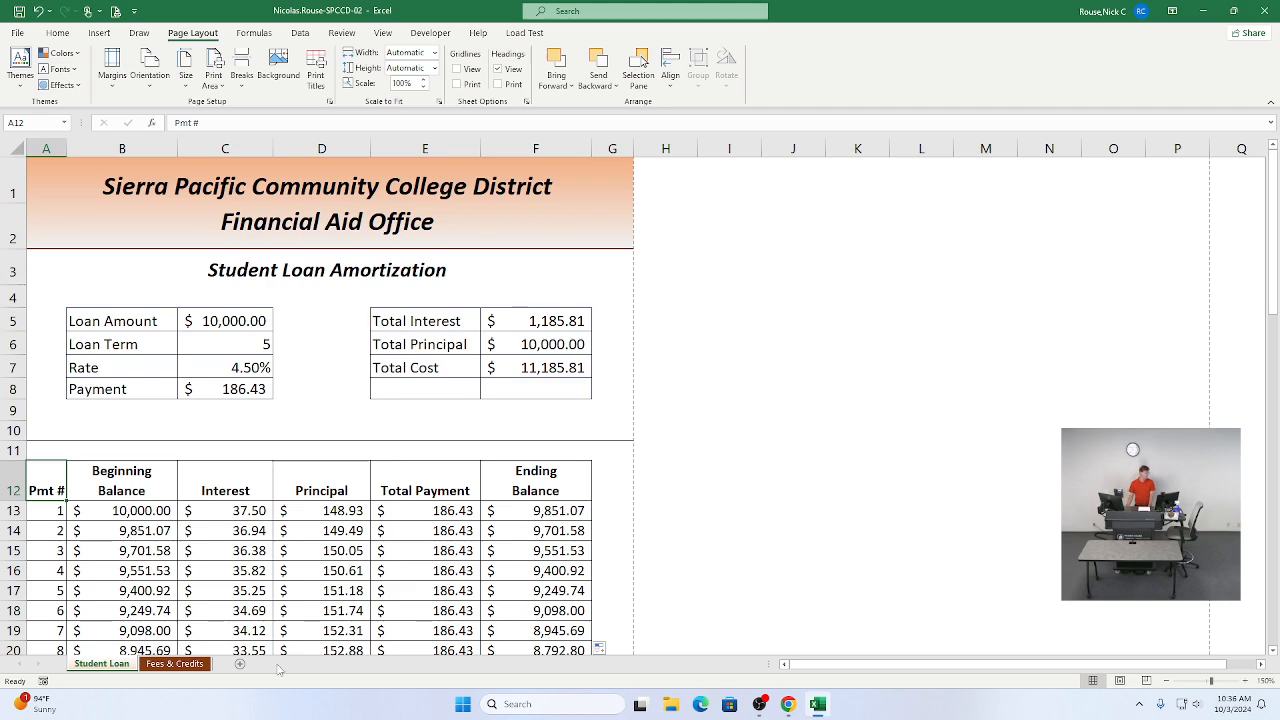
Step: Switch to the Fees & Credits worksheet
click(172, 665)
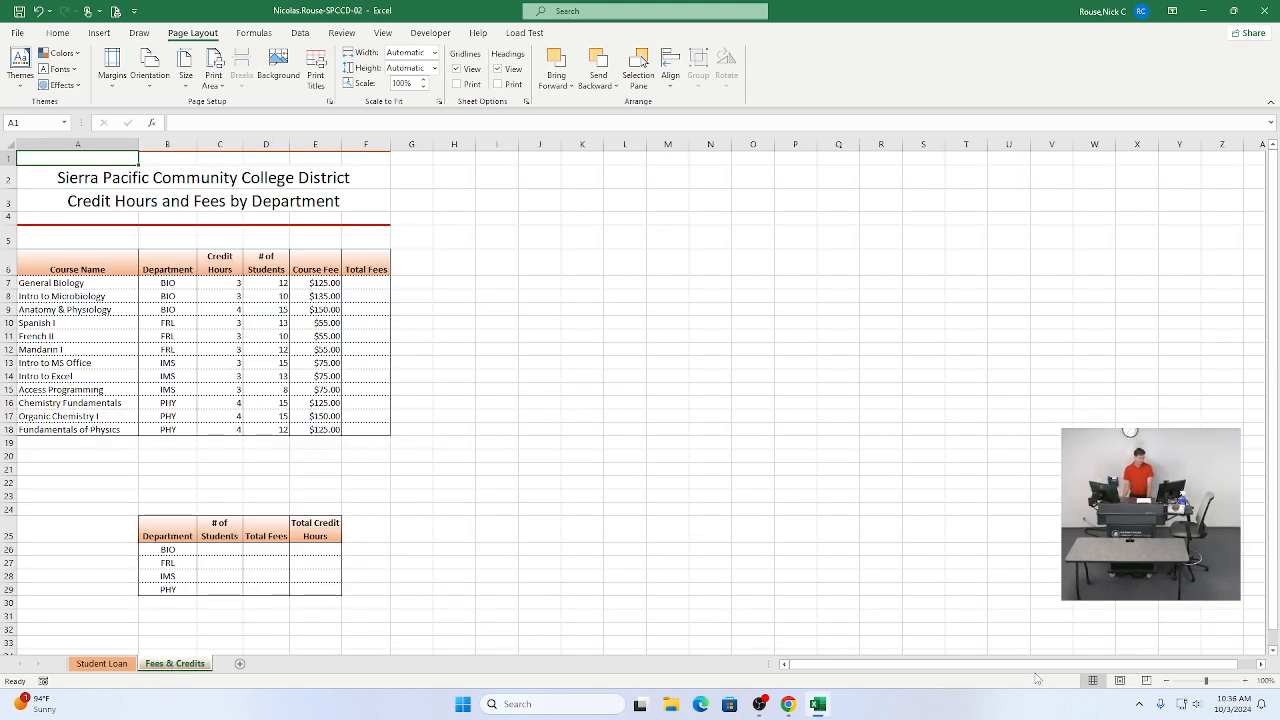
click(1245, 681)
click(1245, 681)
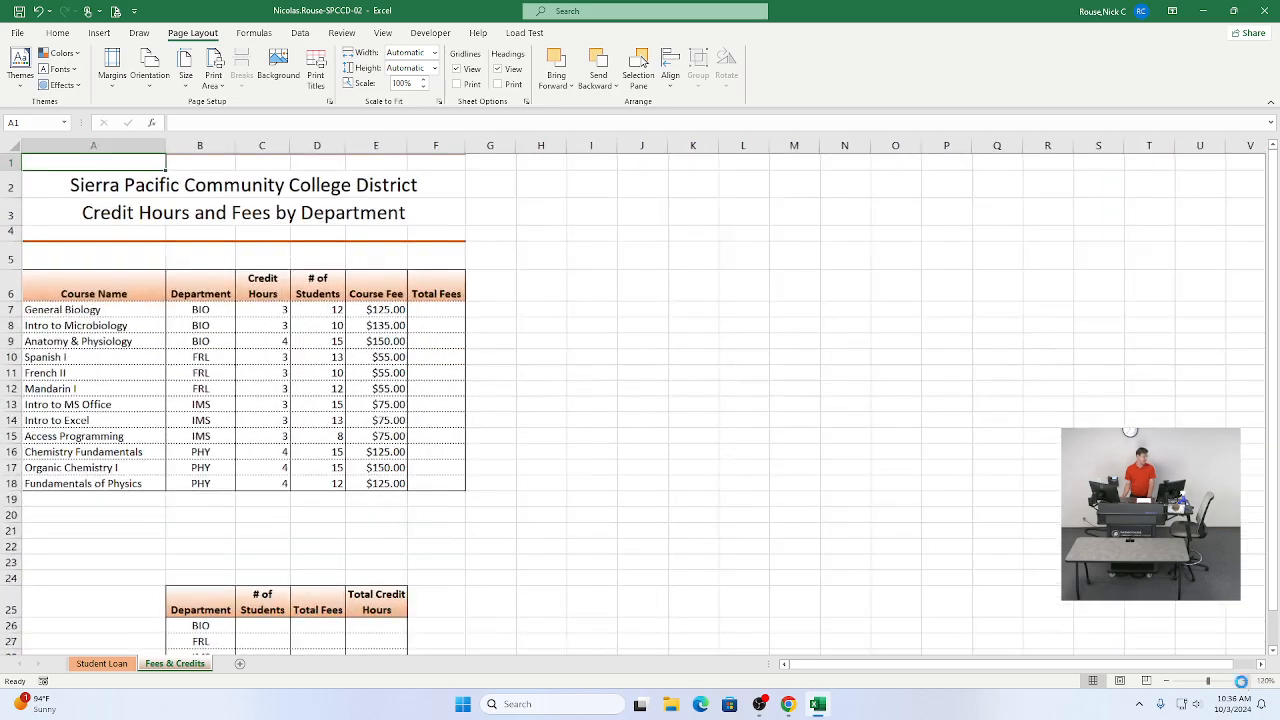
click(1245, 681)
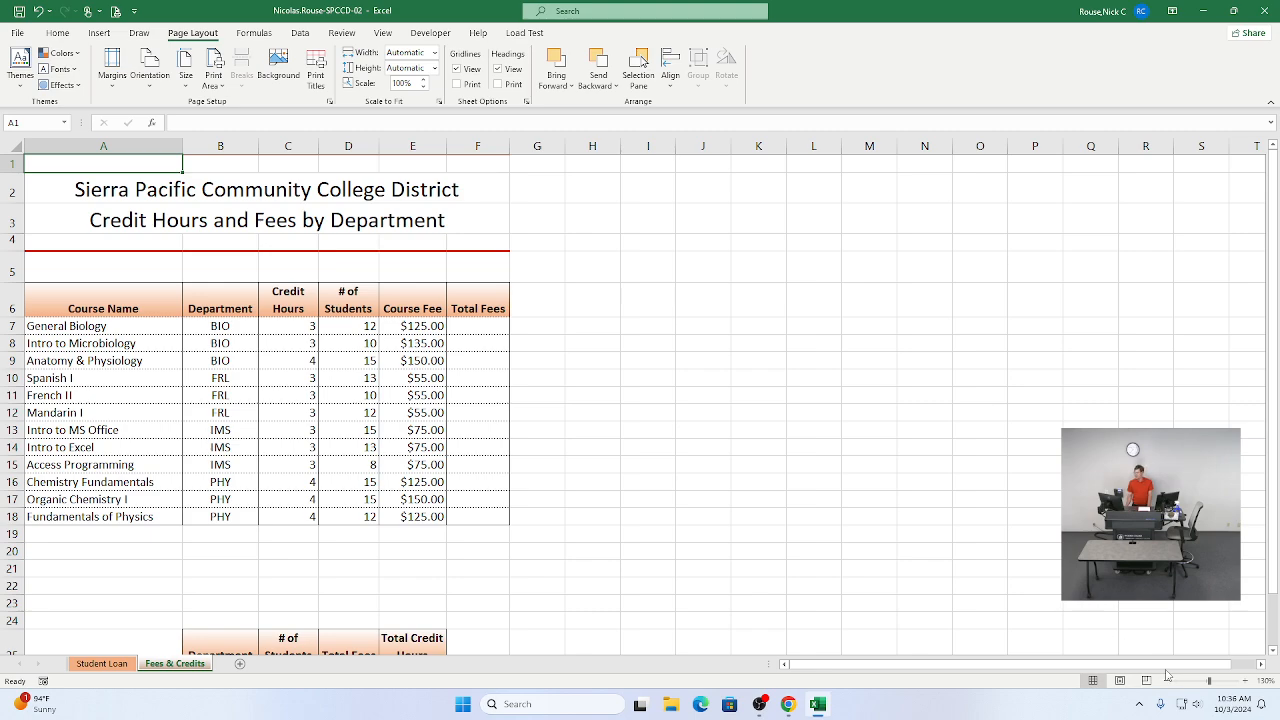
Step: Tick instruction items 8f and 8g as completed in the SIMnet assignment
key(alt+Tab)
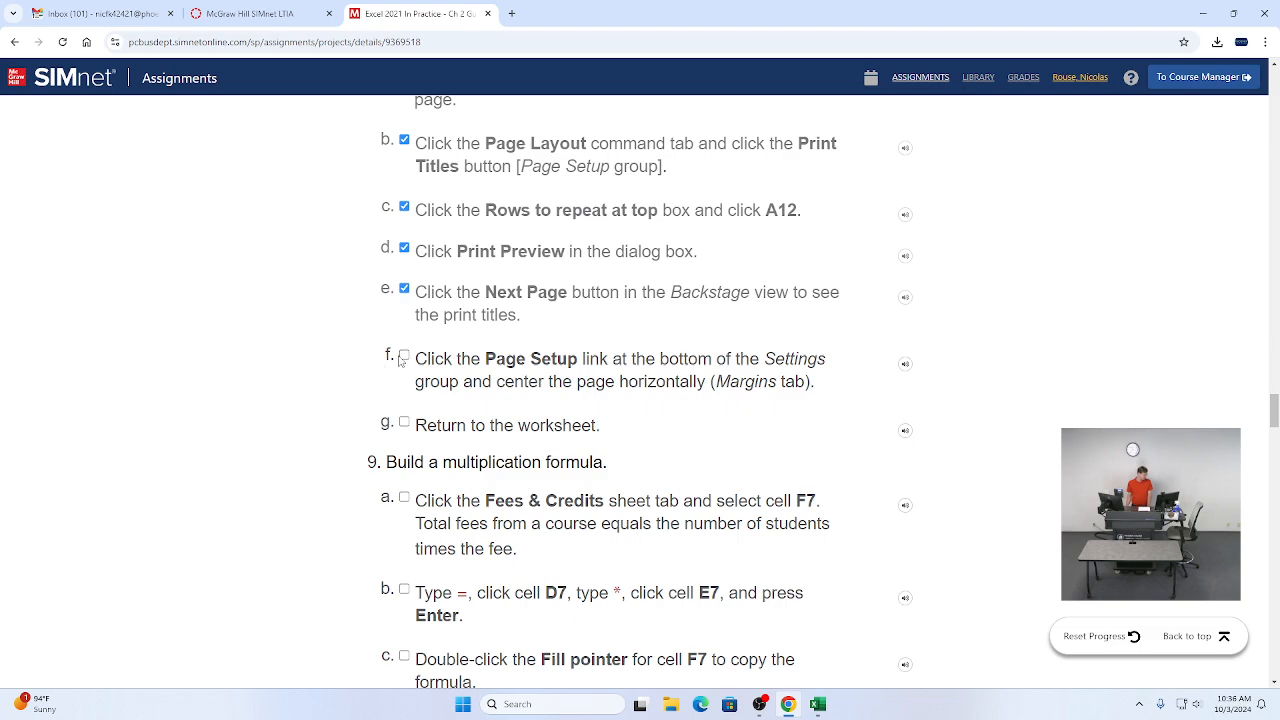
click(404, 423)
click(404, 361)
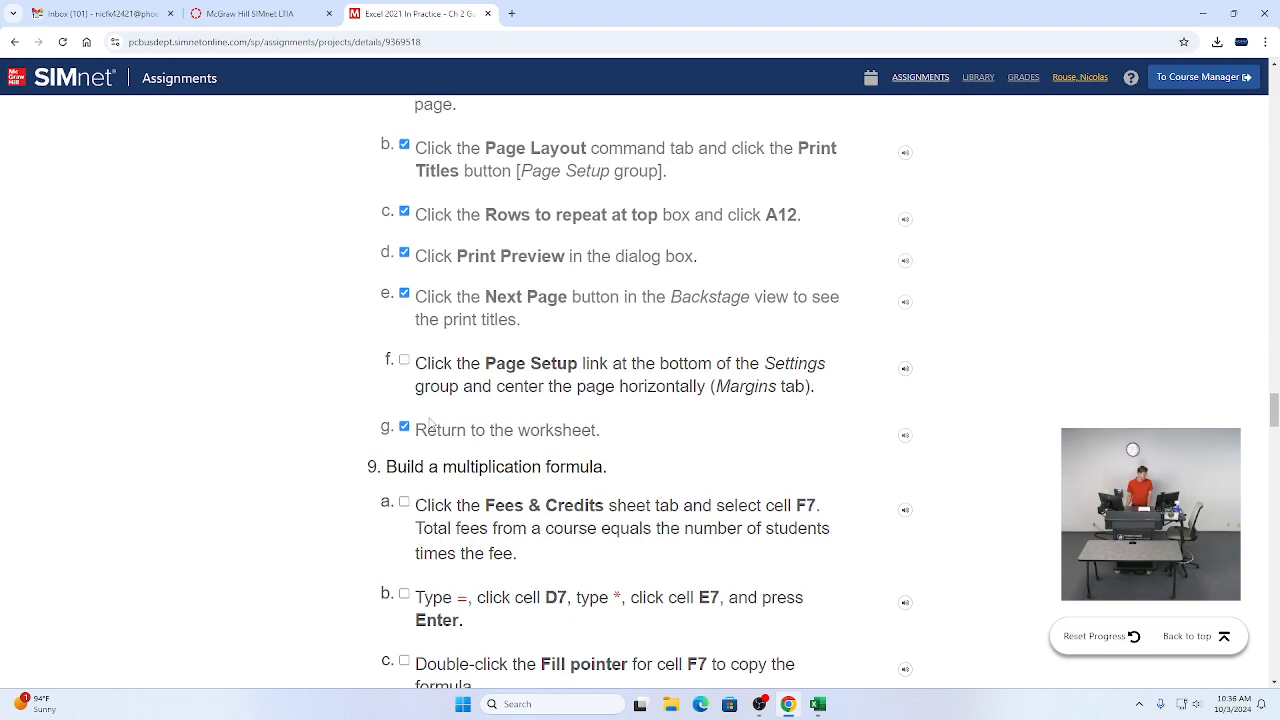
scroll(529, 247, down, 3)
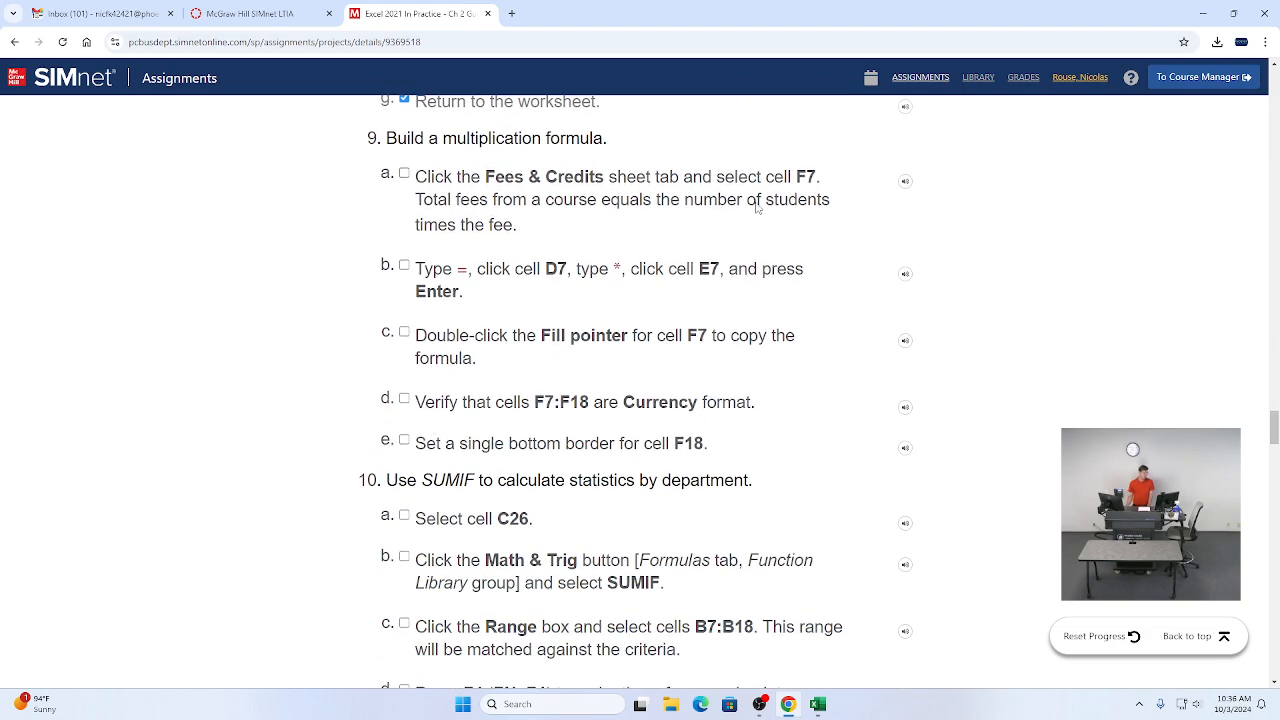
Step: Select cell F7 on the Fees & Credits sheet and tick instruction 9a as completed
key(alt+Tab)
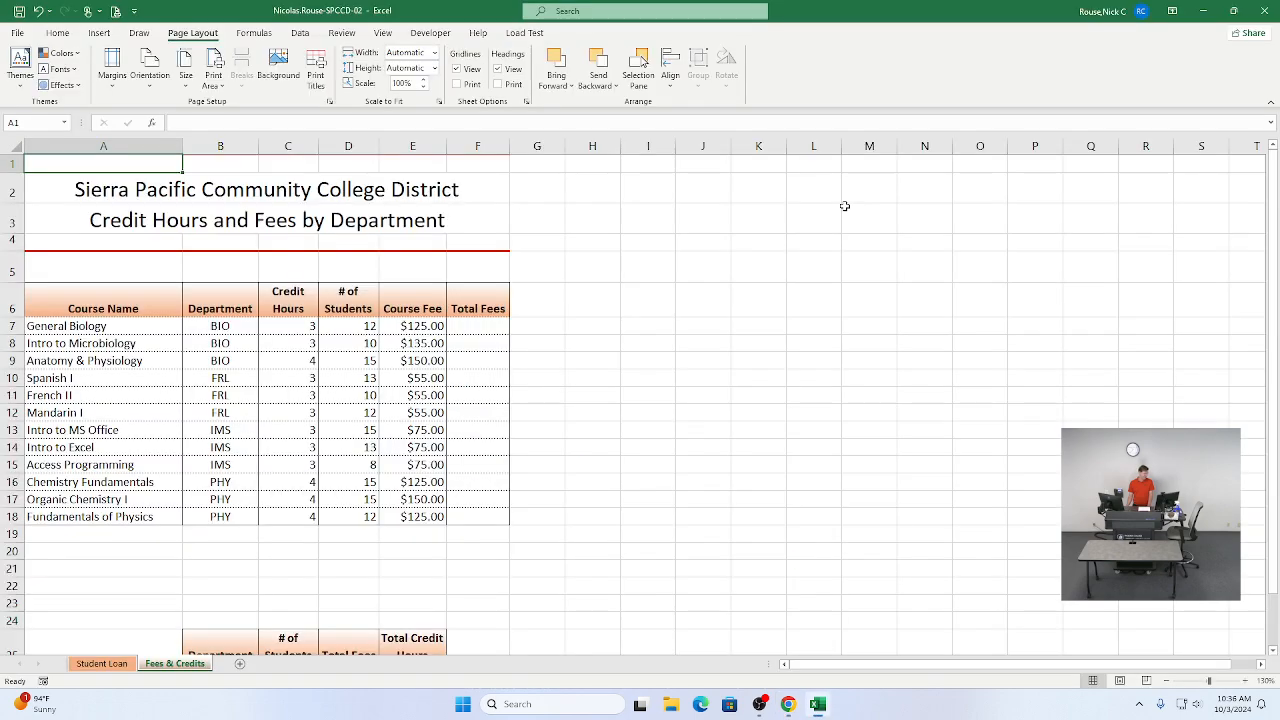
click(467, 326)
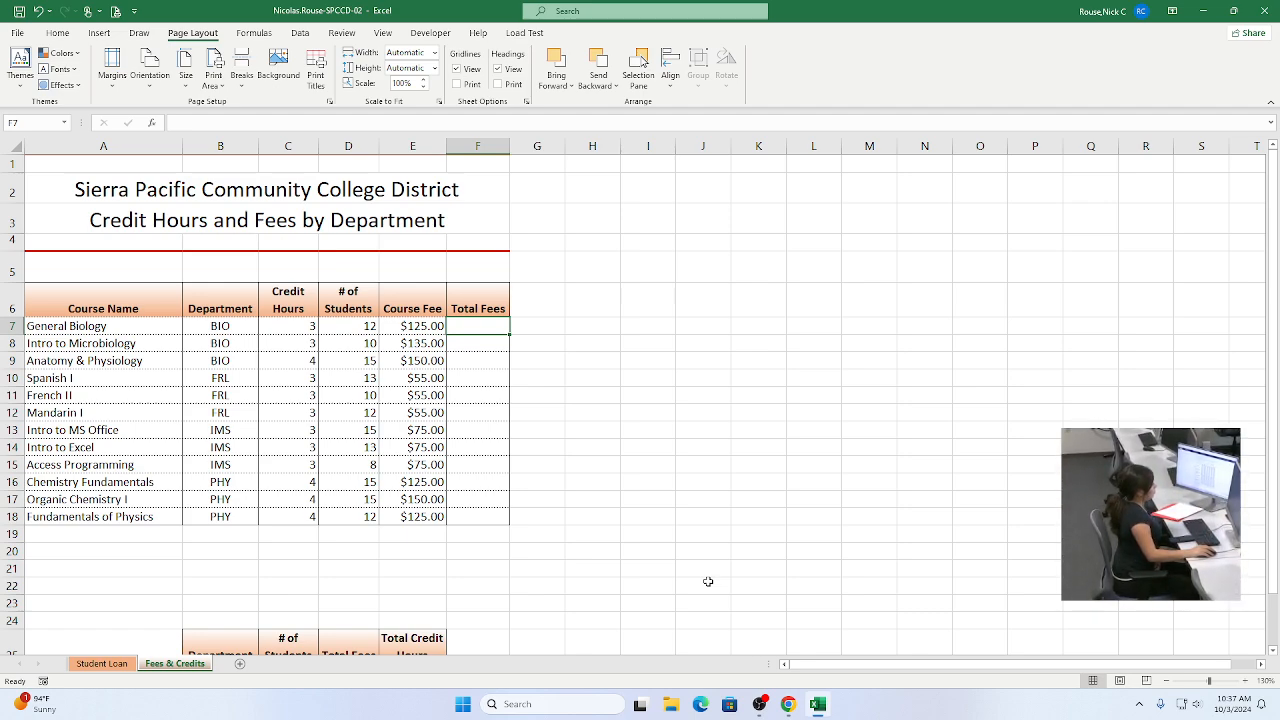
key(alt+Tab)
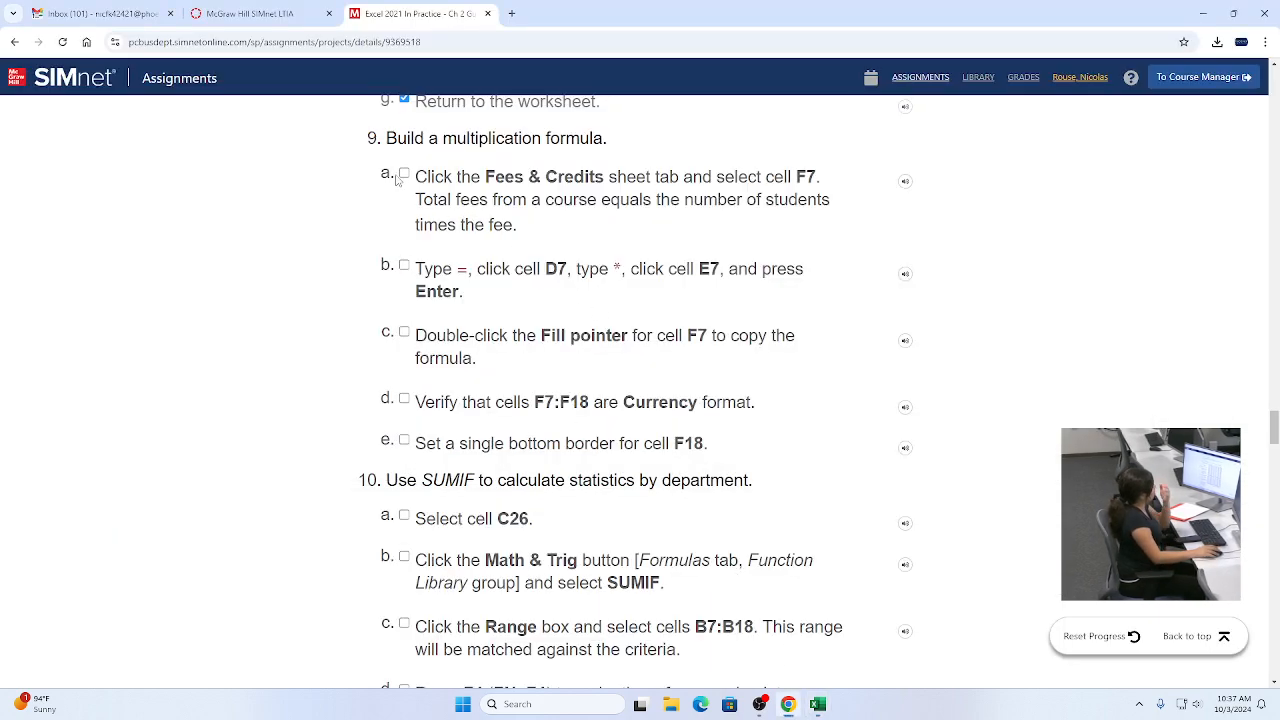
click(404, 175)
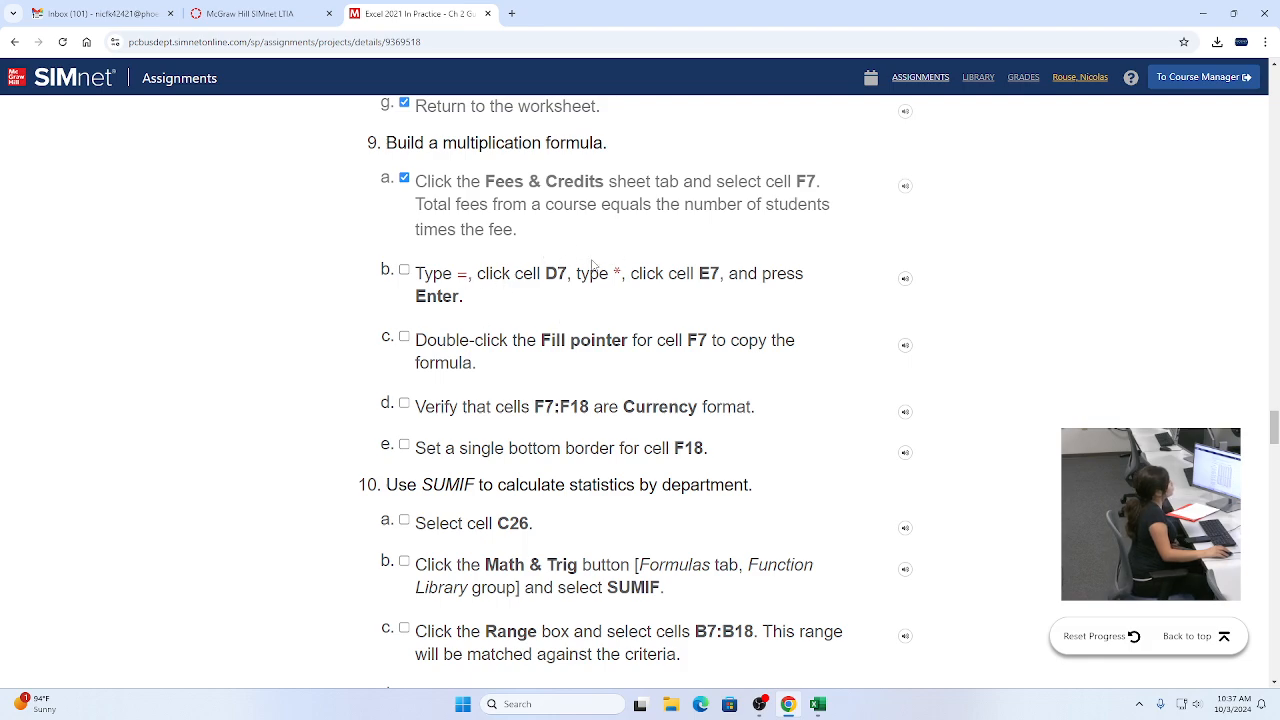
Step: Enter the formula =D7*E7 in cell F7 and fill it down through F18
key(alt+Tab)
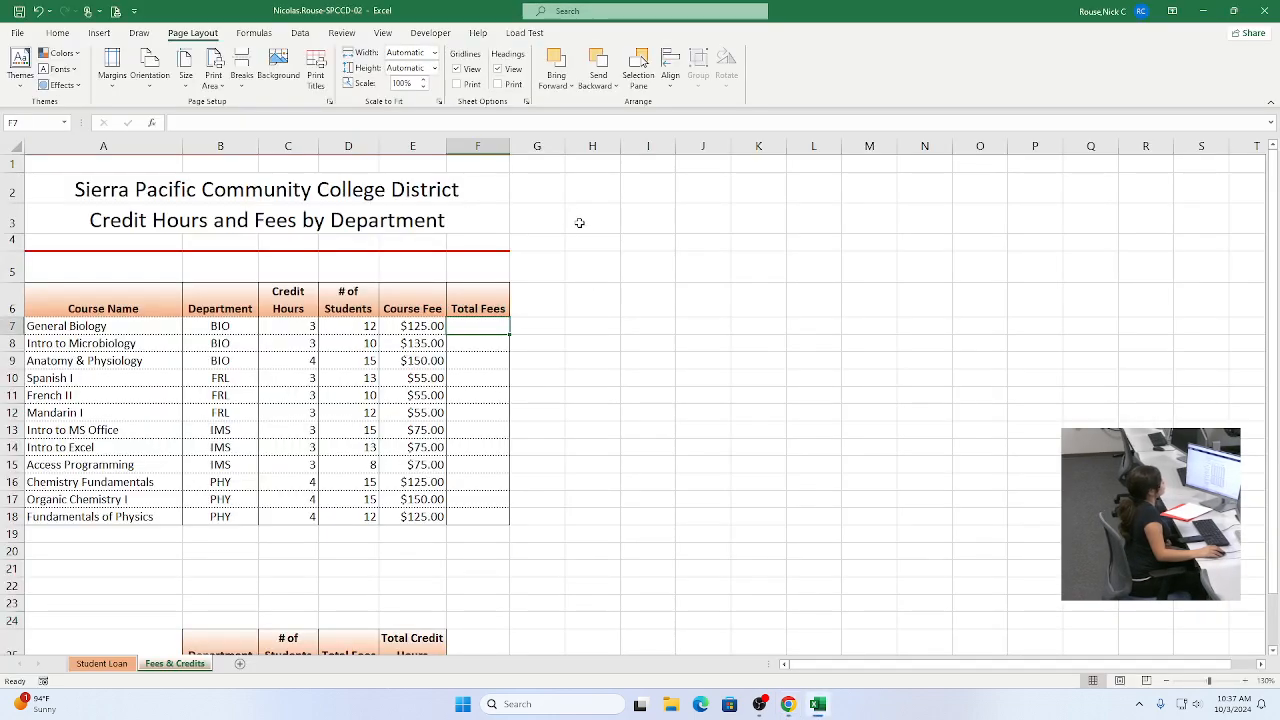
text(=)
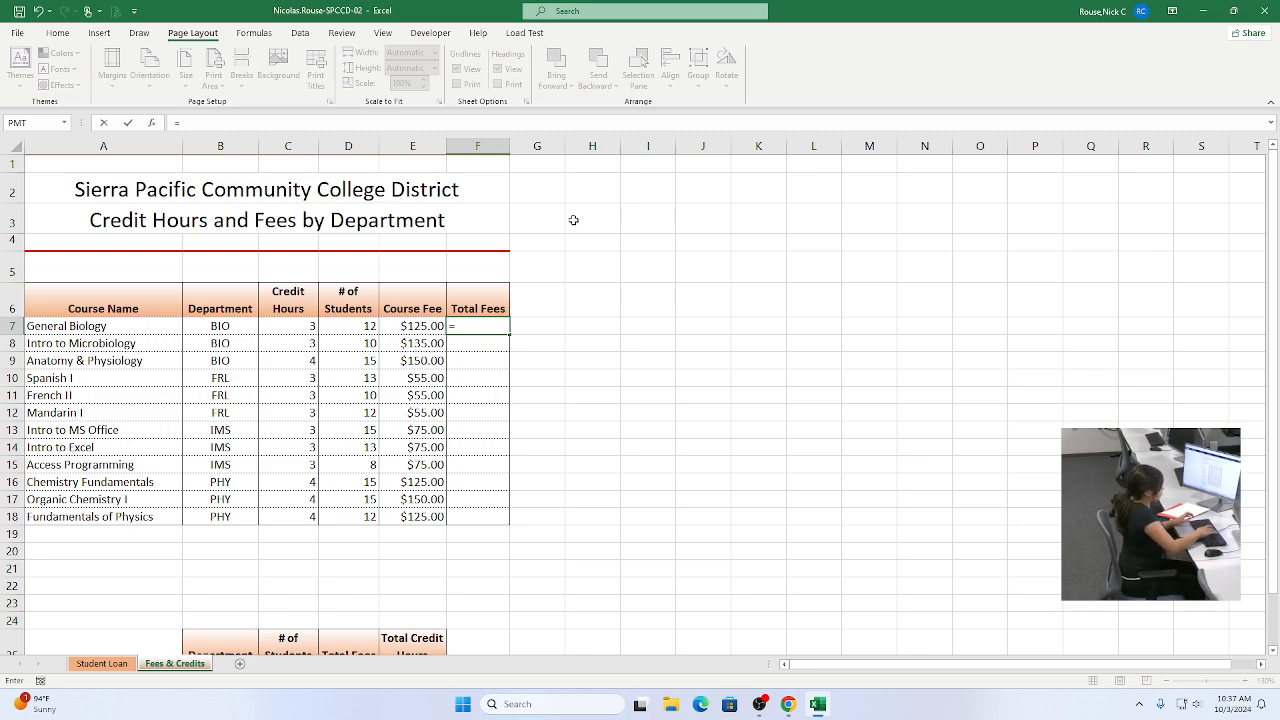
click(347, 327)
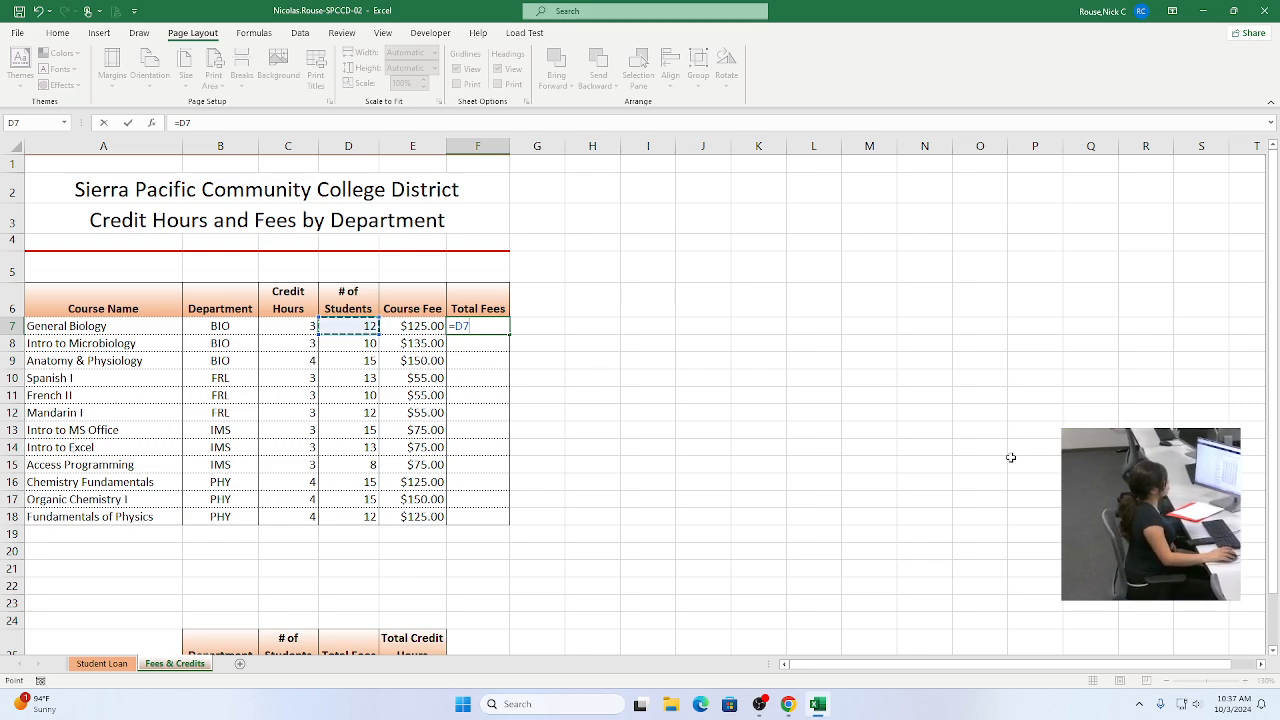
text(*)
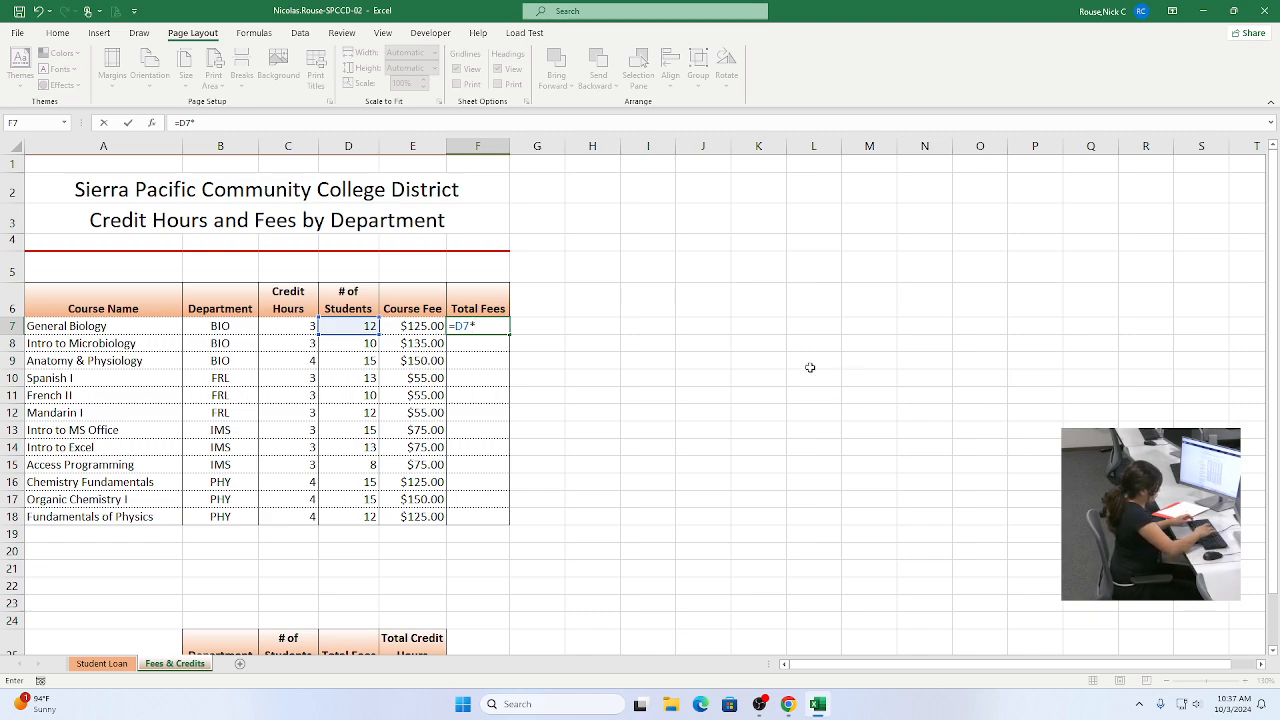
click(425, 326)
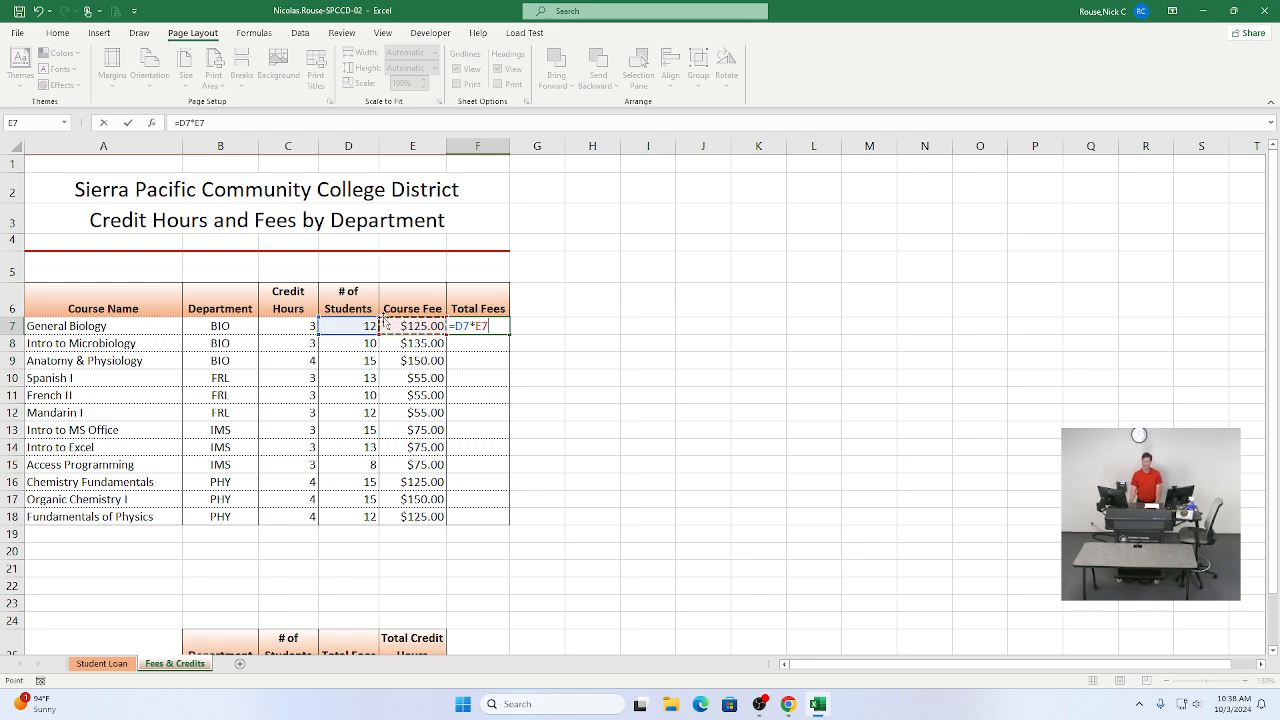
click(129, 124)
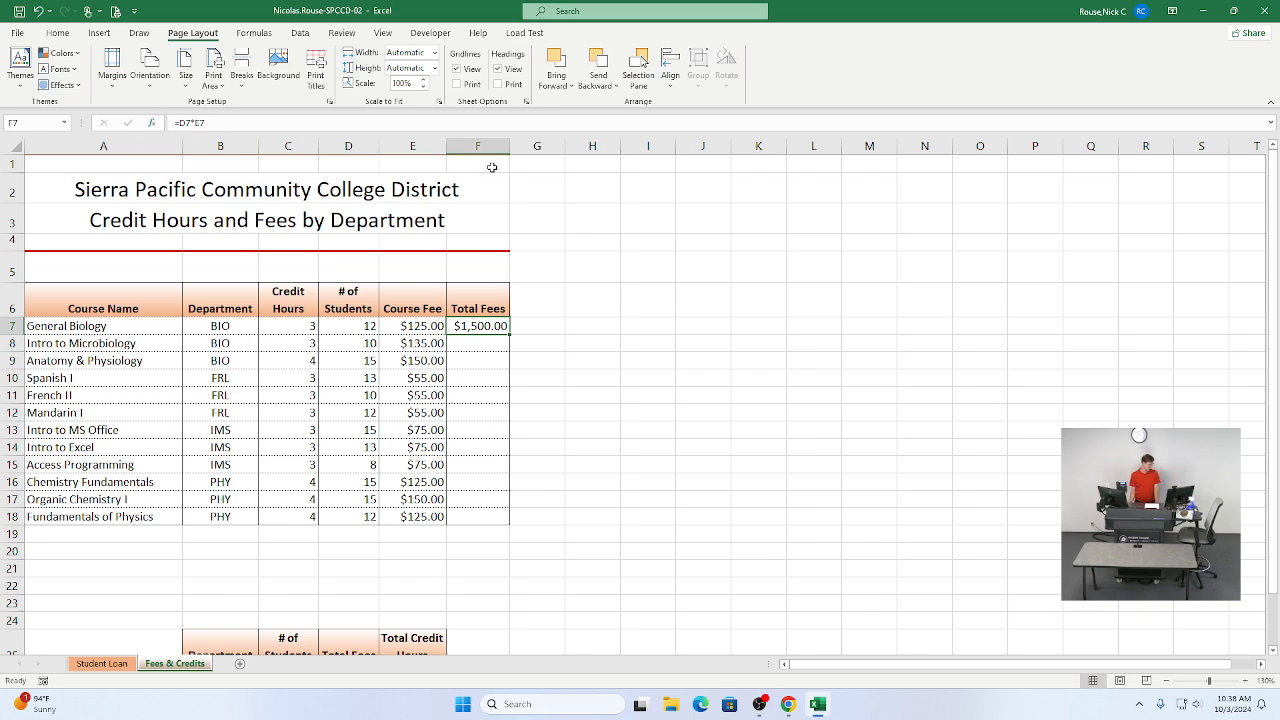
double_click(509, 335)
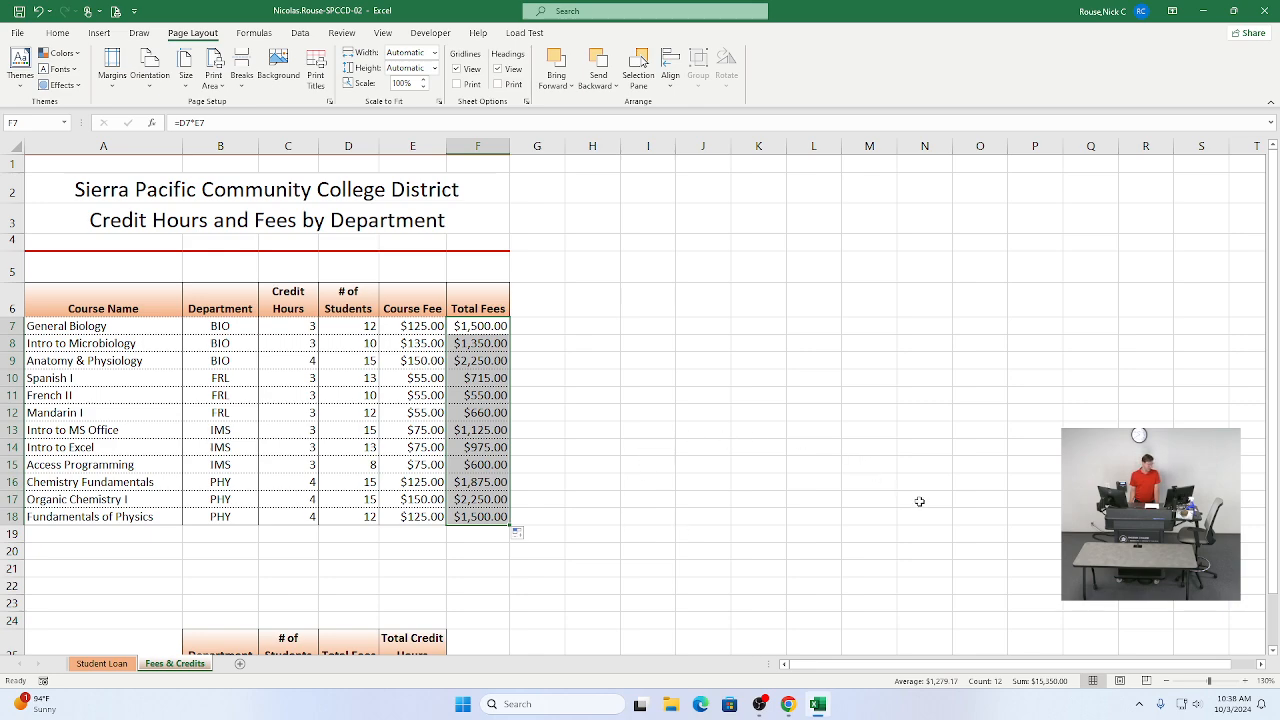
Step: Examine the Total Fees cells F7:F18 and their number format
click(1243, 681)
click(1243, 681)
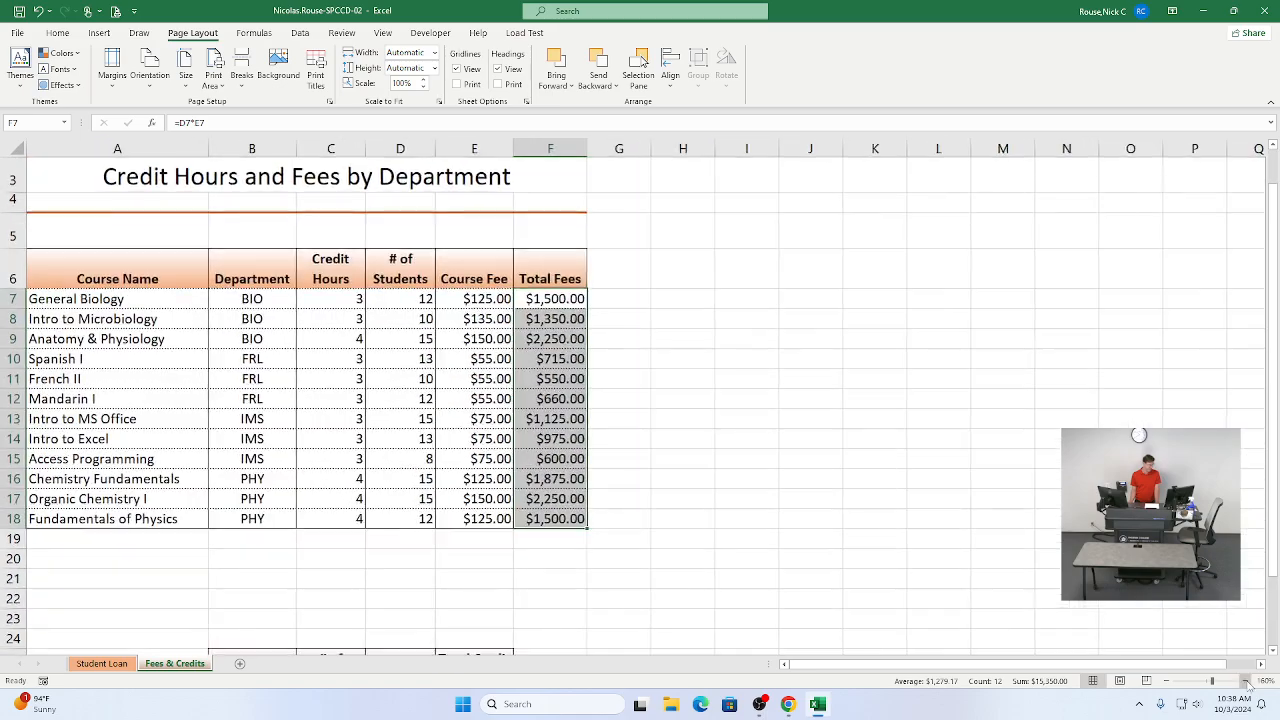
click(1243, 681)
click(1243, 681)
click(1243, 681)
click(878, 447)
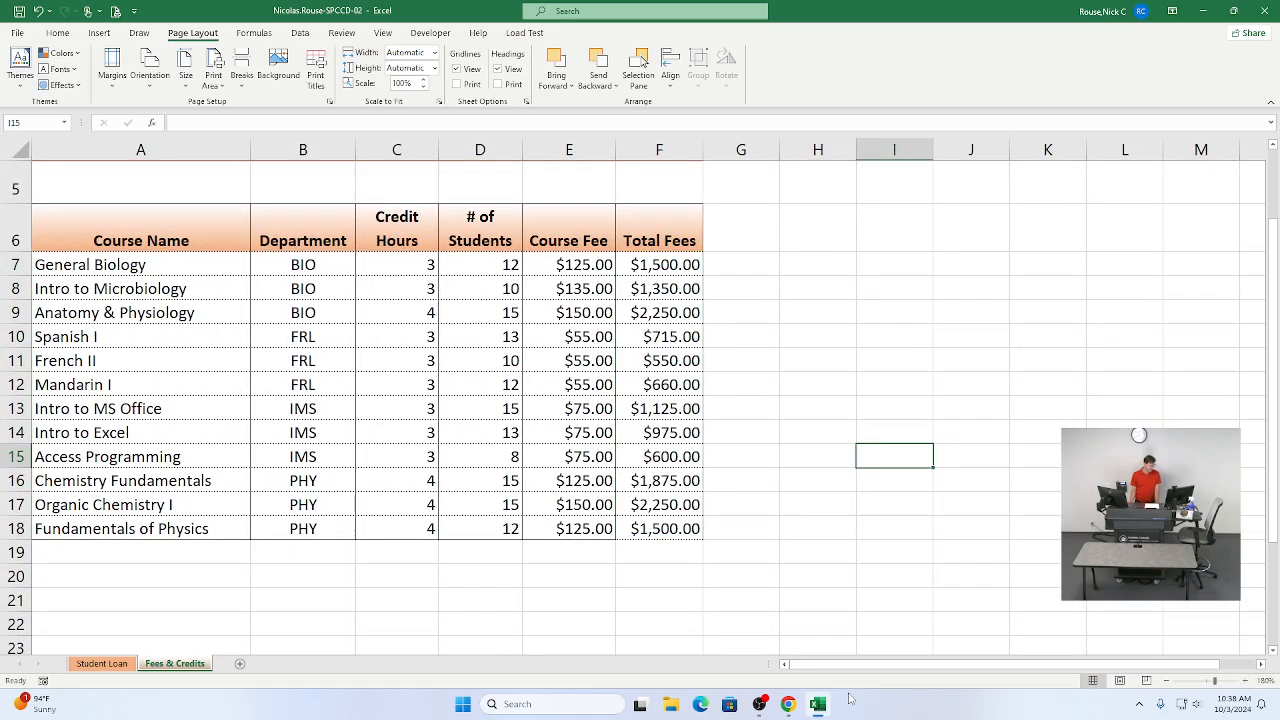
click(670, 527)
mouse_move(638, 708)
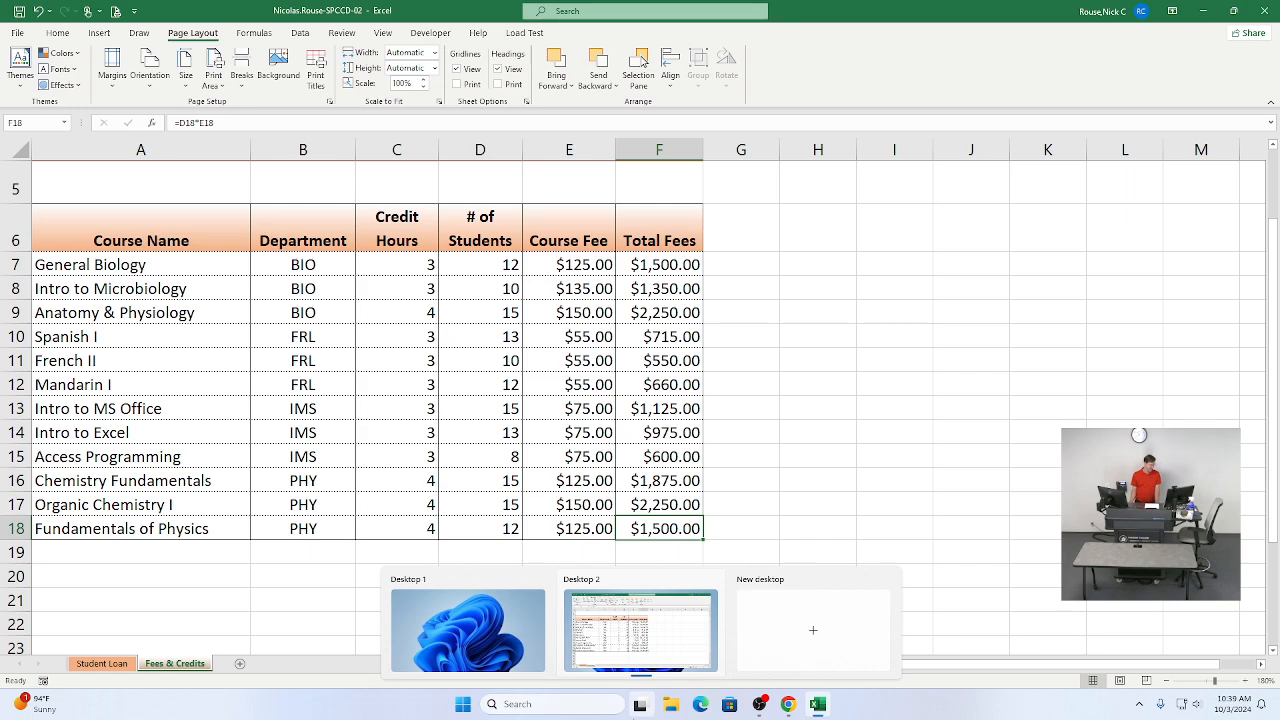
click(68, 36)
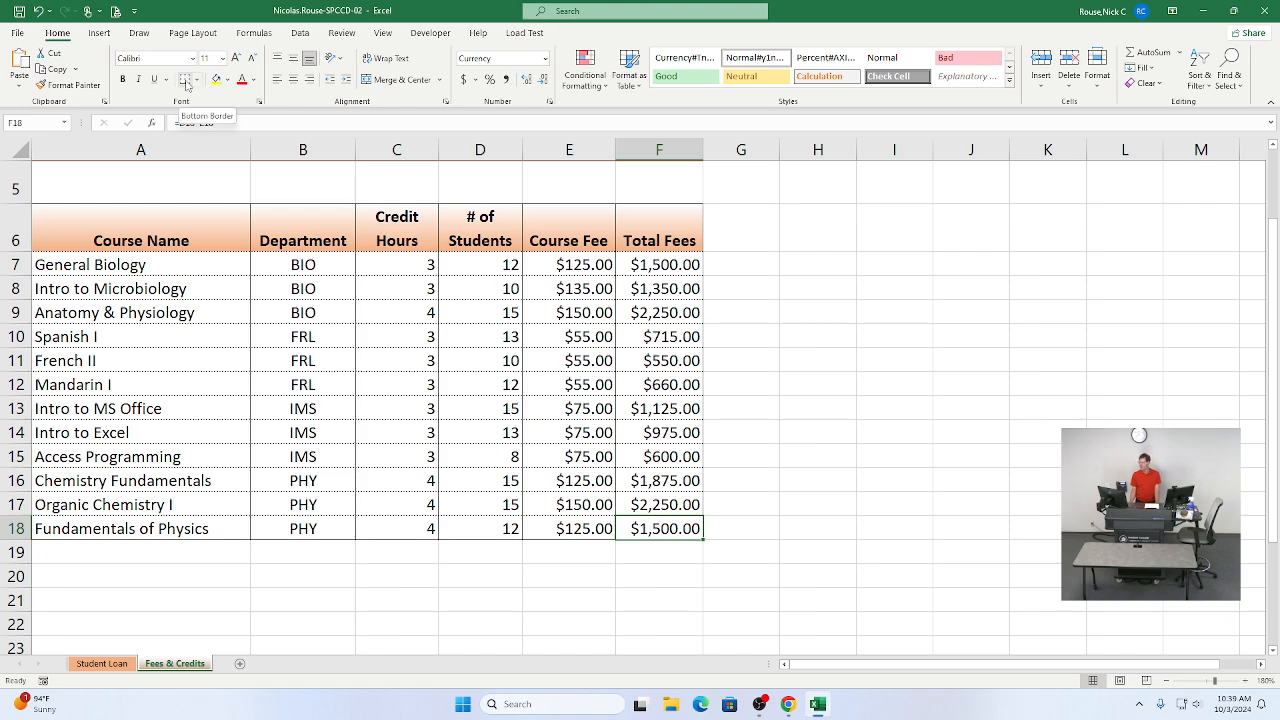
click(723, 447)
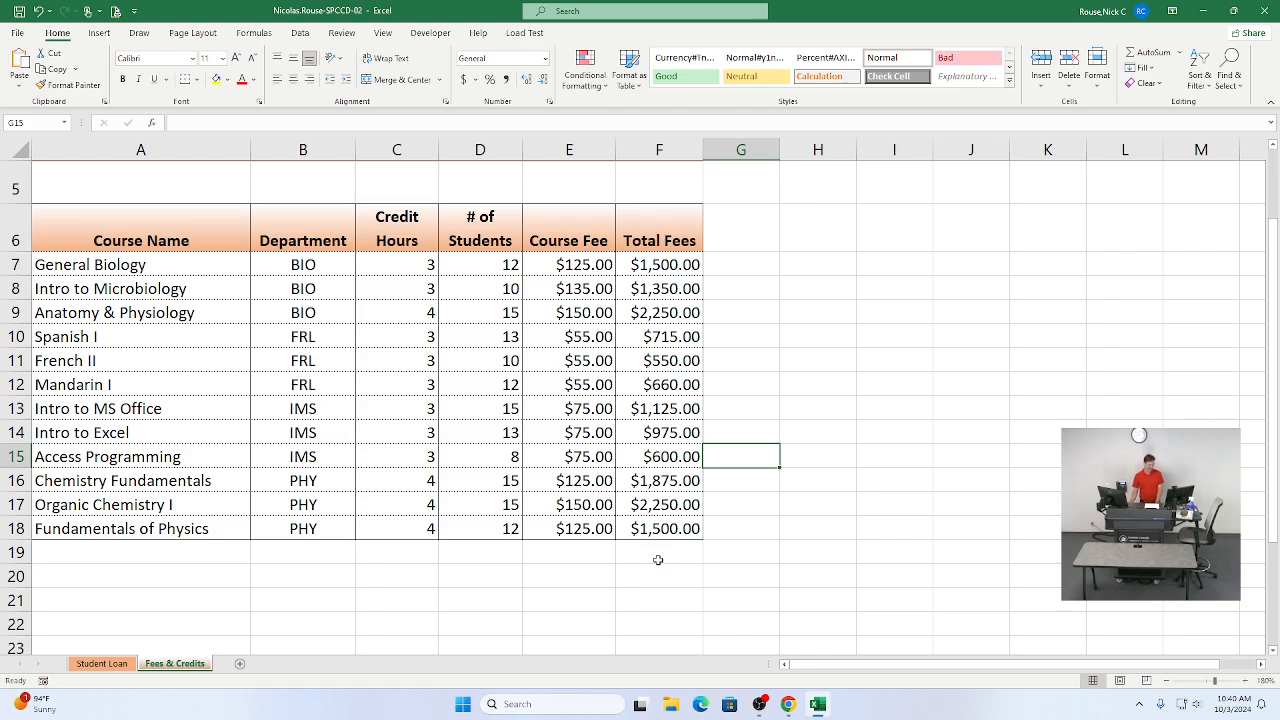
scroll(651, 560, down, 1)
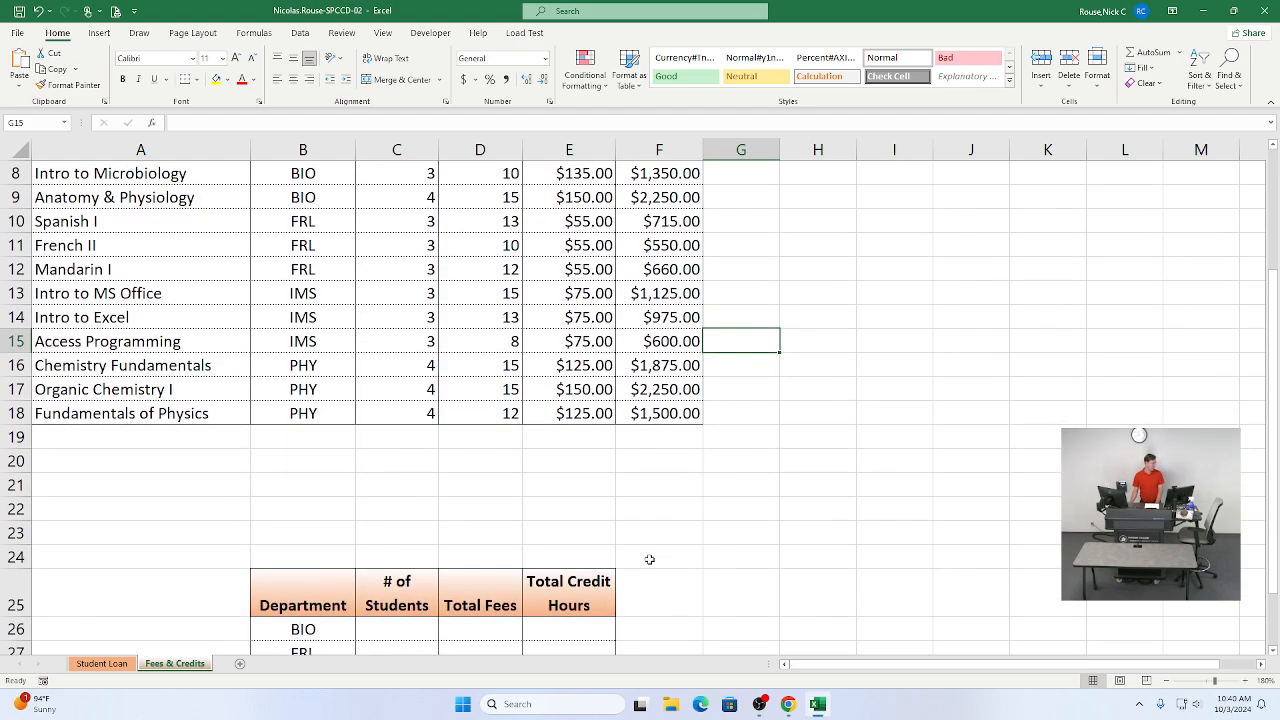
scroll(649, 559, up, 1)
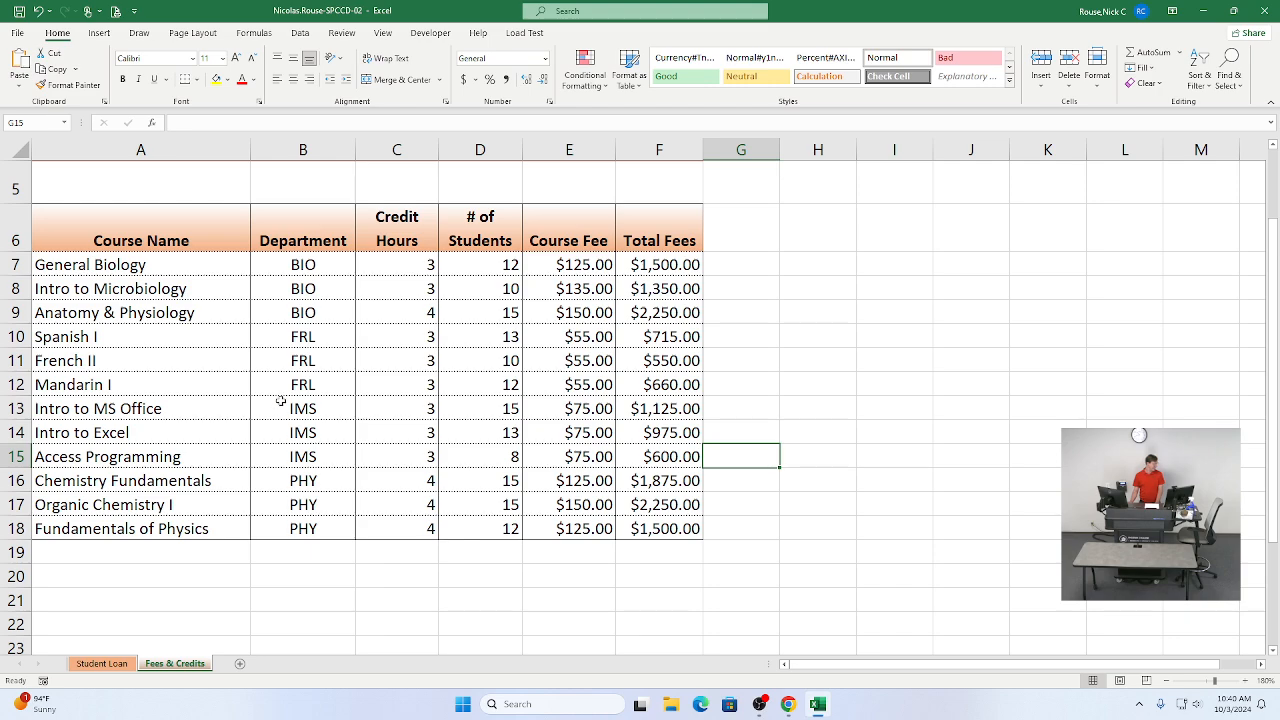
scroll(274, 386, down, 3)
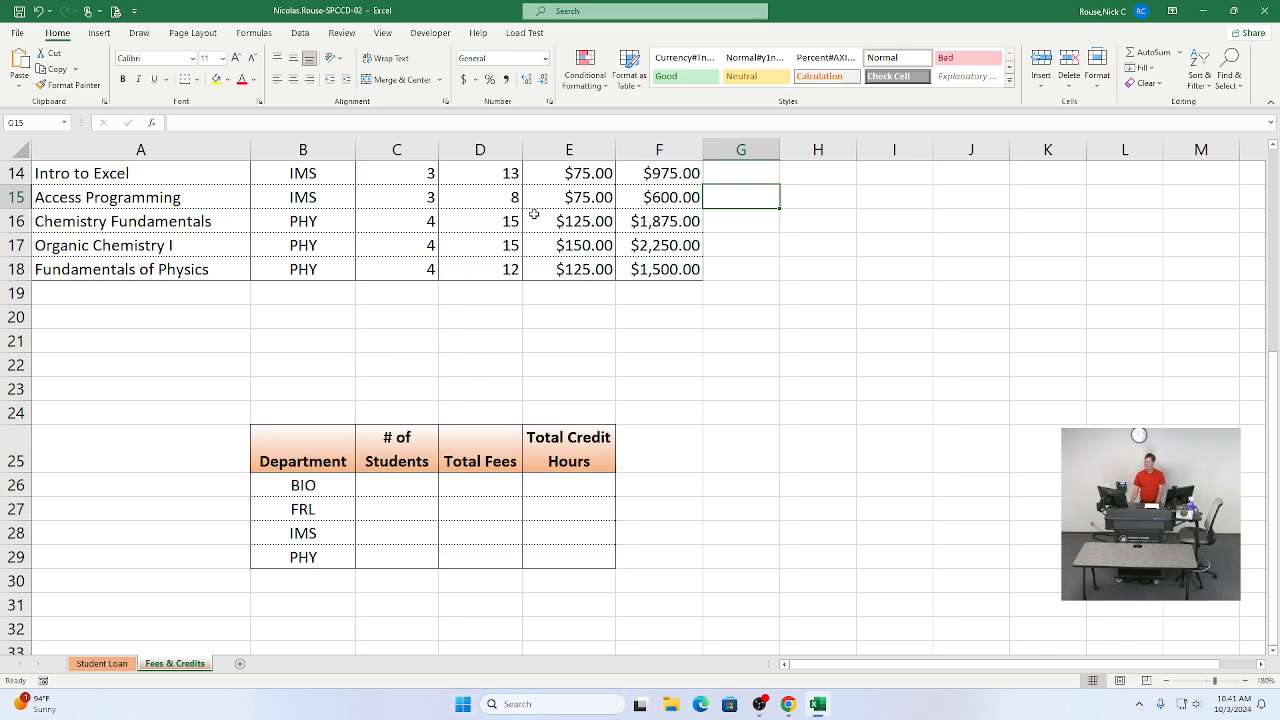
click(1166, 682)
click(1166, 682)
click(1166, 682)
click(1166, 682)
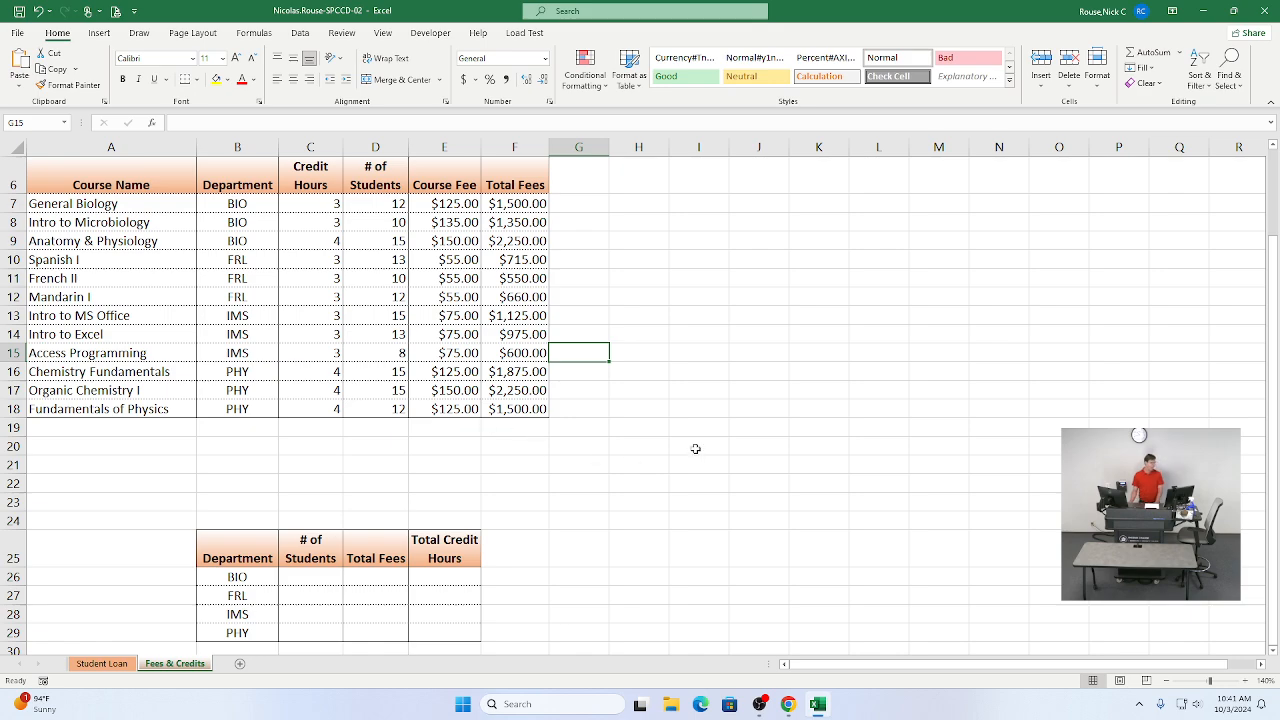
Step: Tick instruction items 9b, 9c and 9d as completed in the assignment
key(alt+Tab)
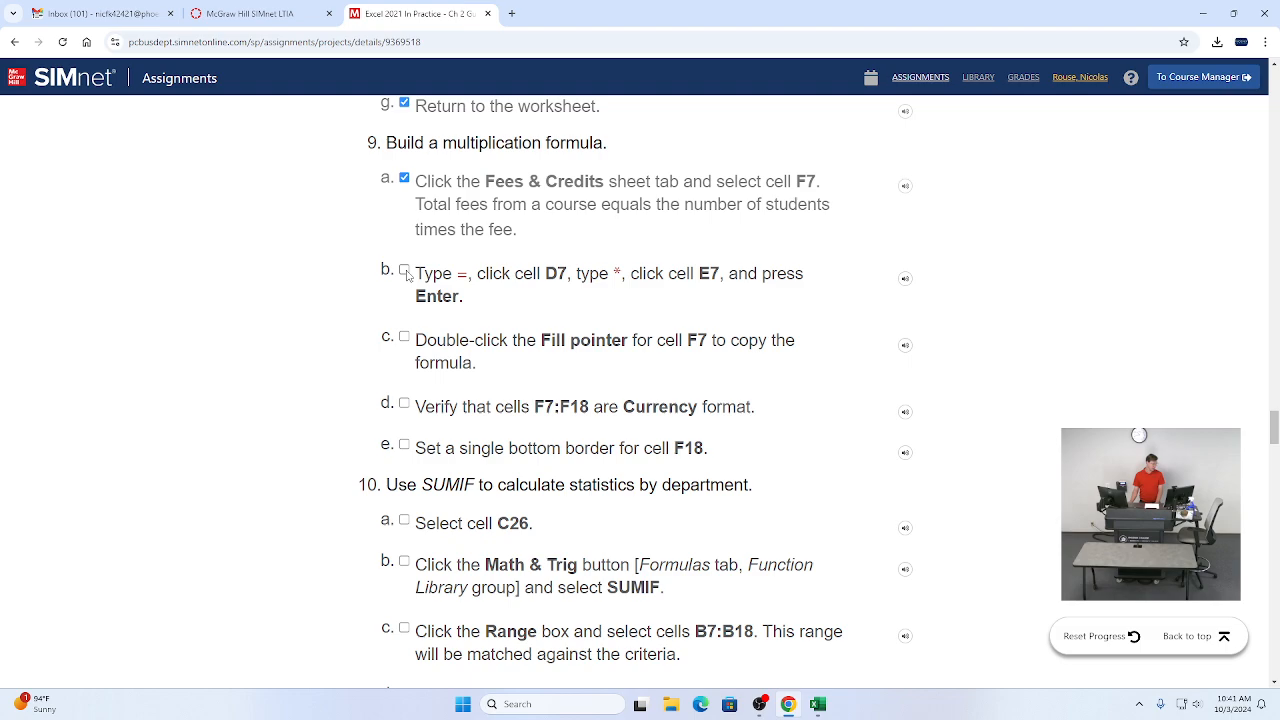
click(405, 272)
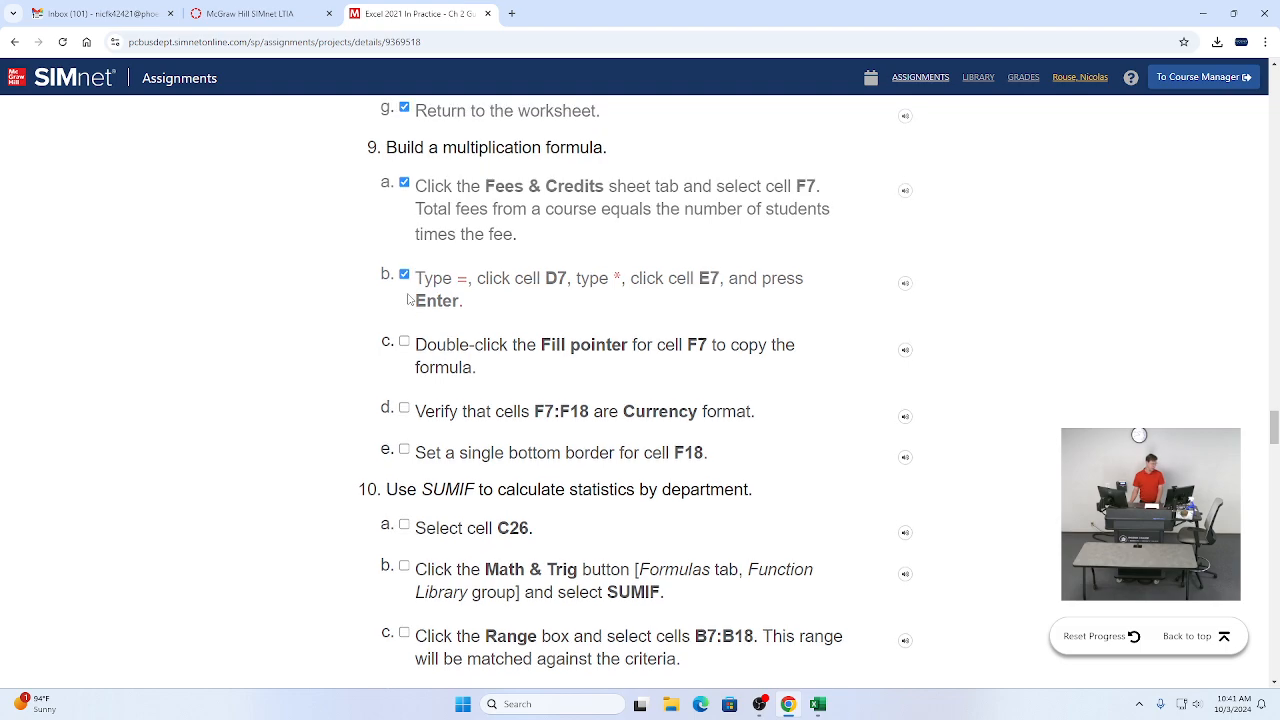
click(403, 338)
click(404, 412)
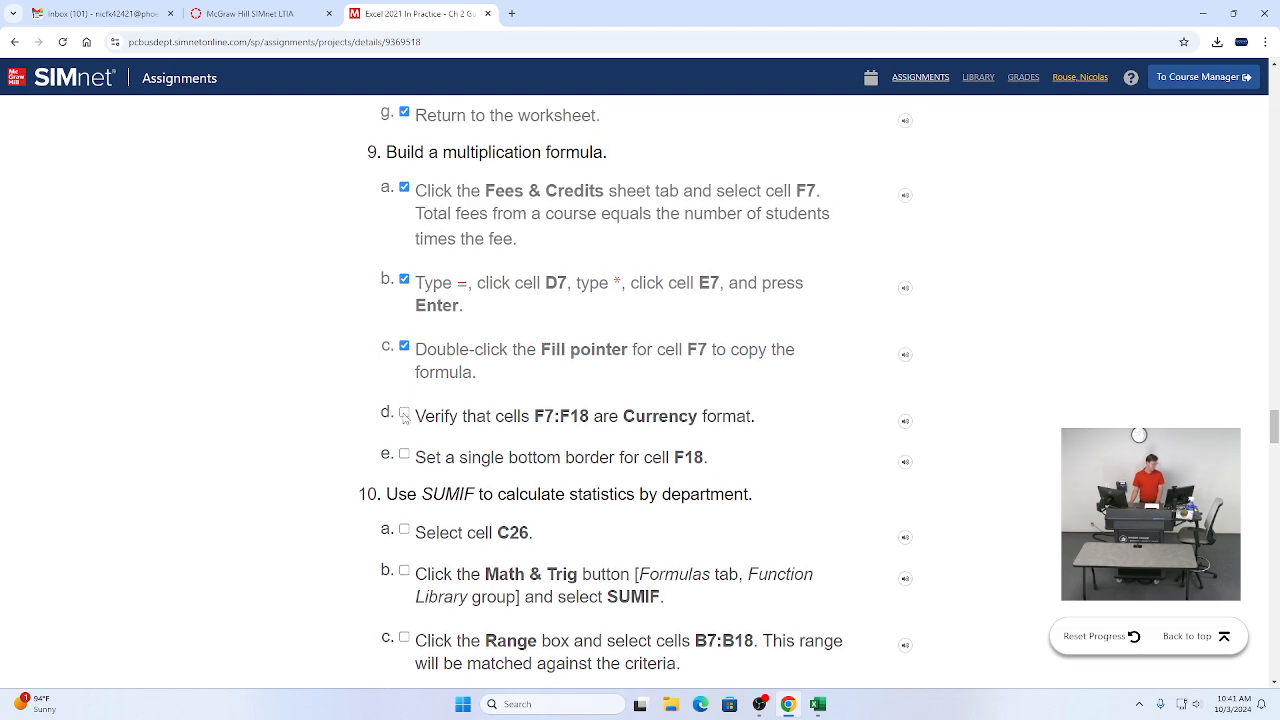
Step: Tick instruction item 9e as completed and scroll on to instruction 10
click(405, 459)
scroll(497, 408, down, 3)
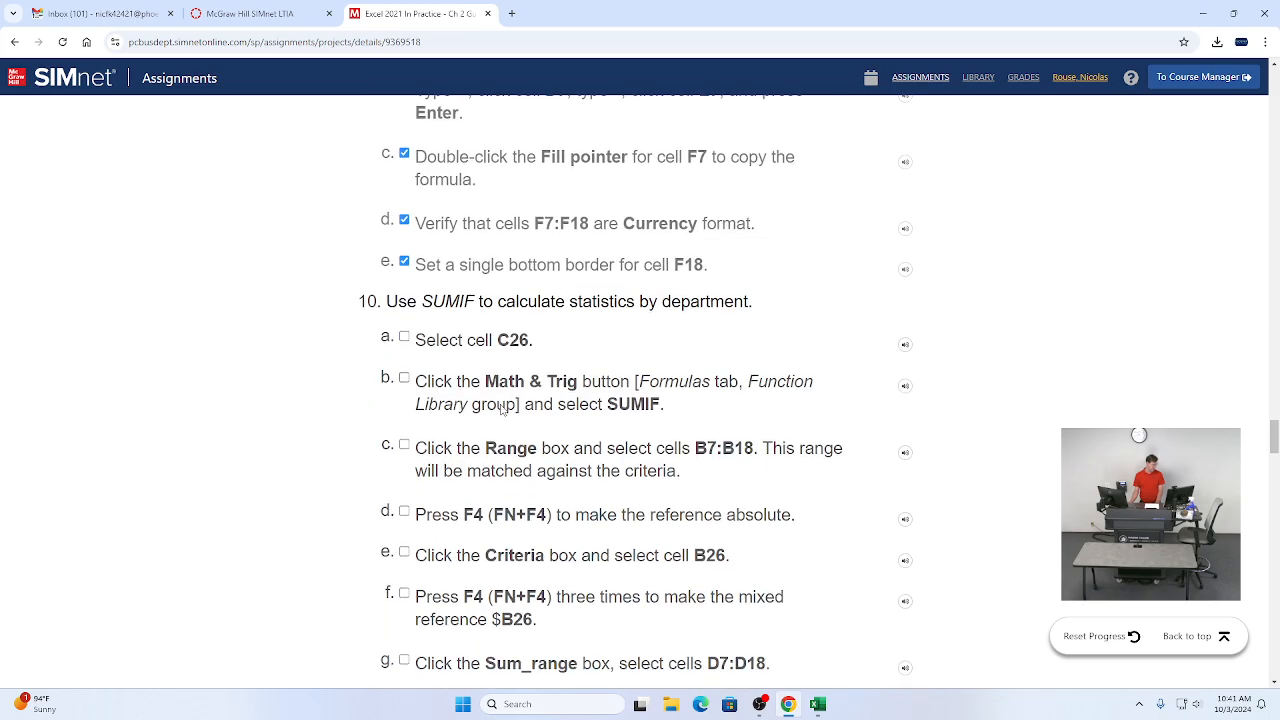
scroll(473, 352, down, 1)
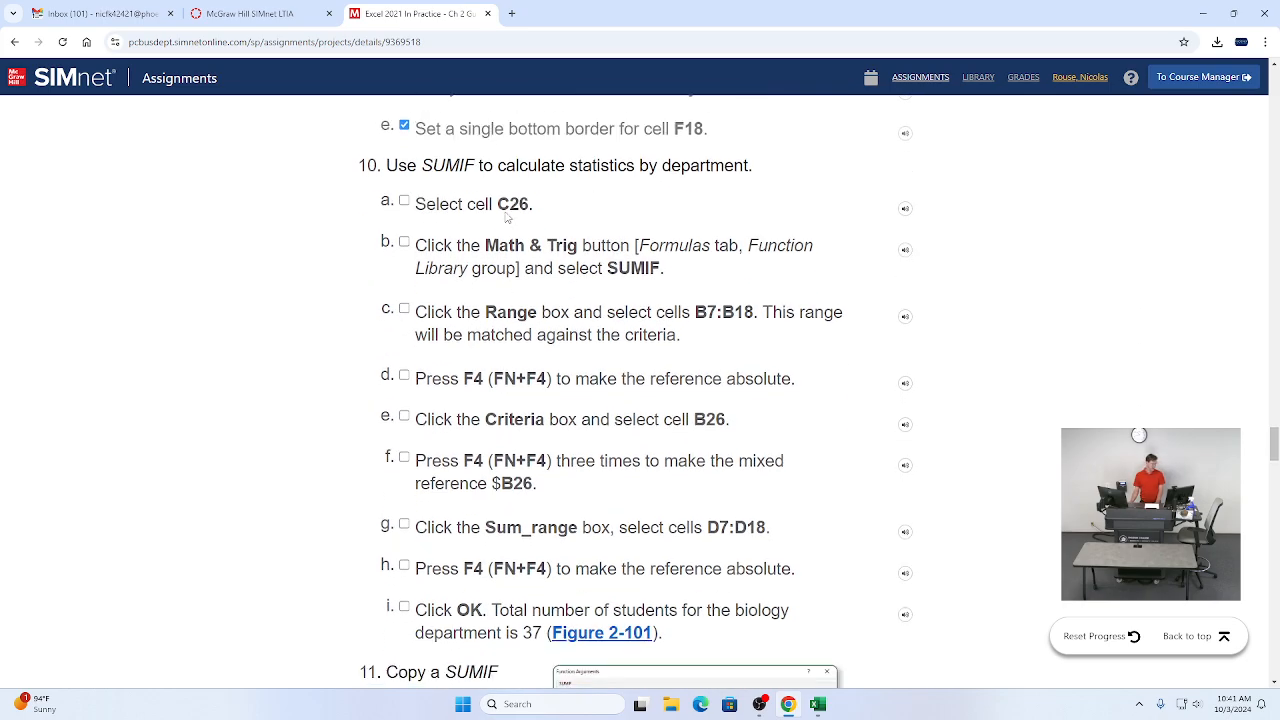
Step: Select cell C26 on the Fees & Credits sheet and tick instruction 10a as completed
key(alt+Tab)
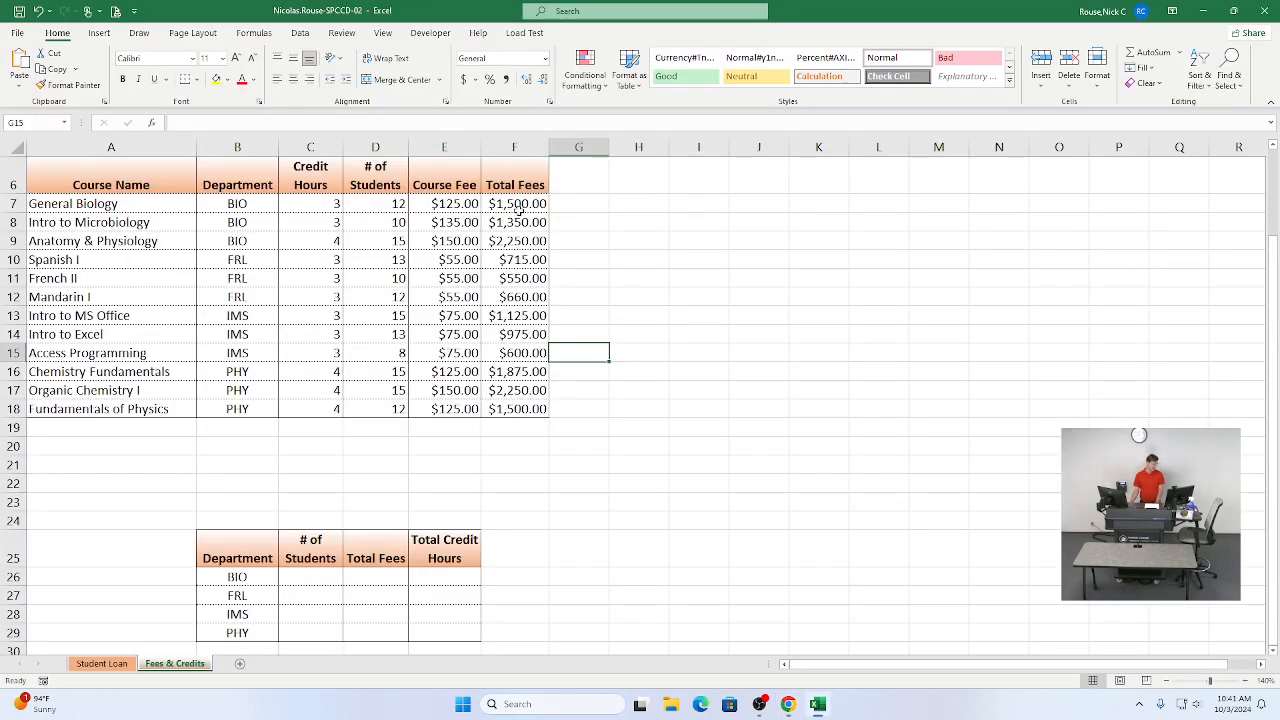
click(300, 571)
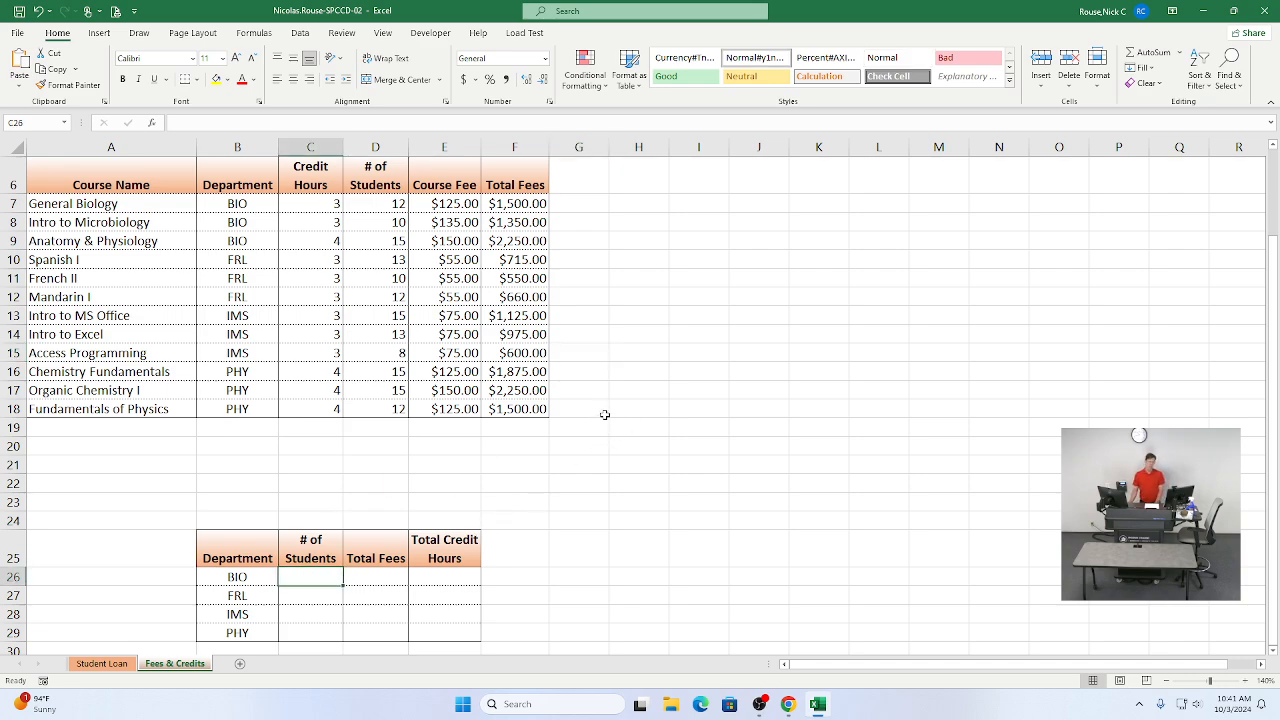
key(alt+Tab)
click(404, 201)
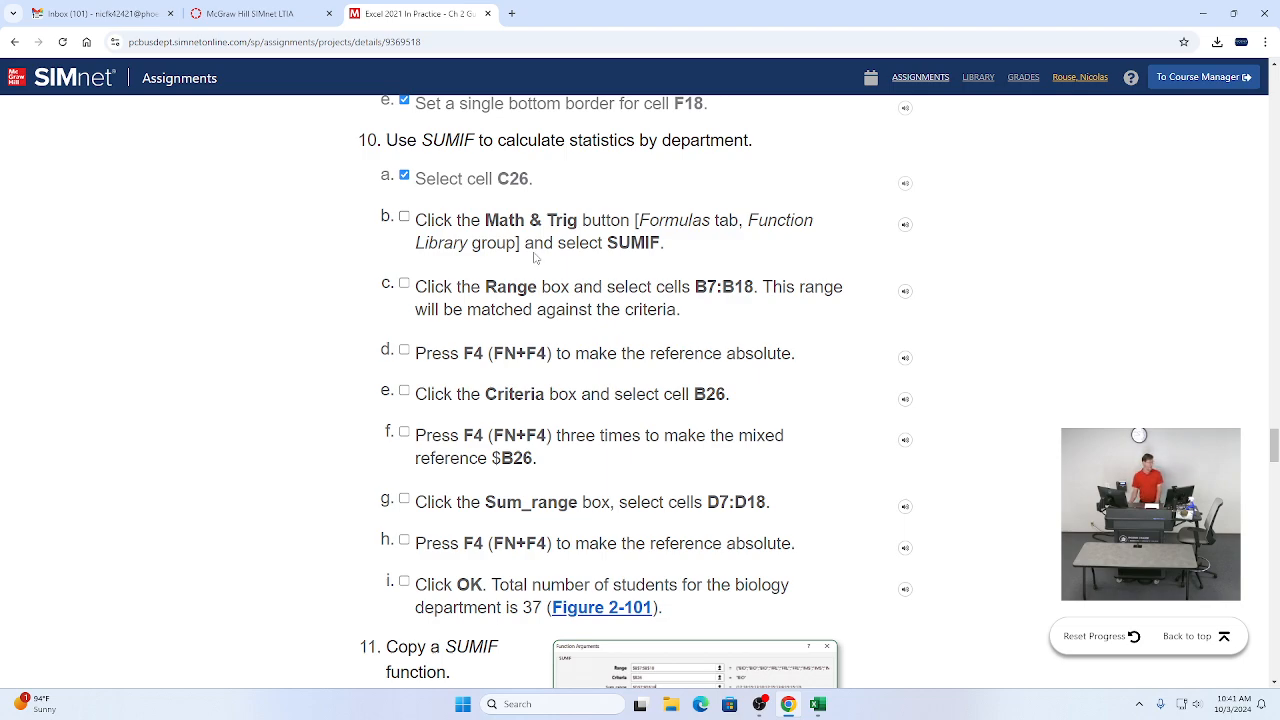
Step: Start a SUMIF function in cell C26 from the Math & Trig functions and move its arguments dialog aside
key(alt+Tab)
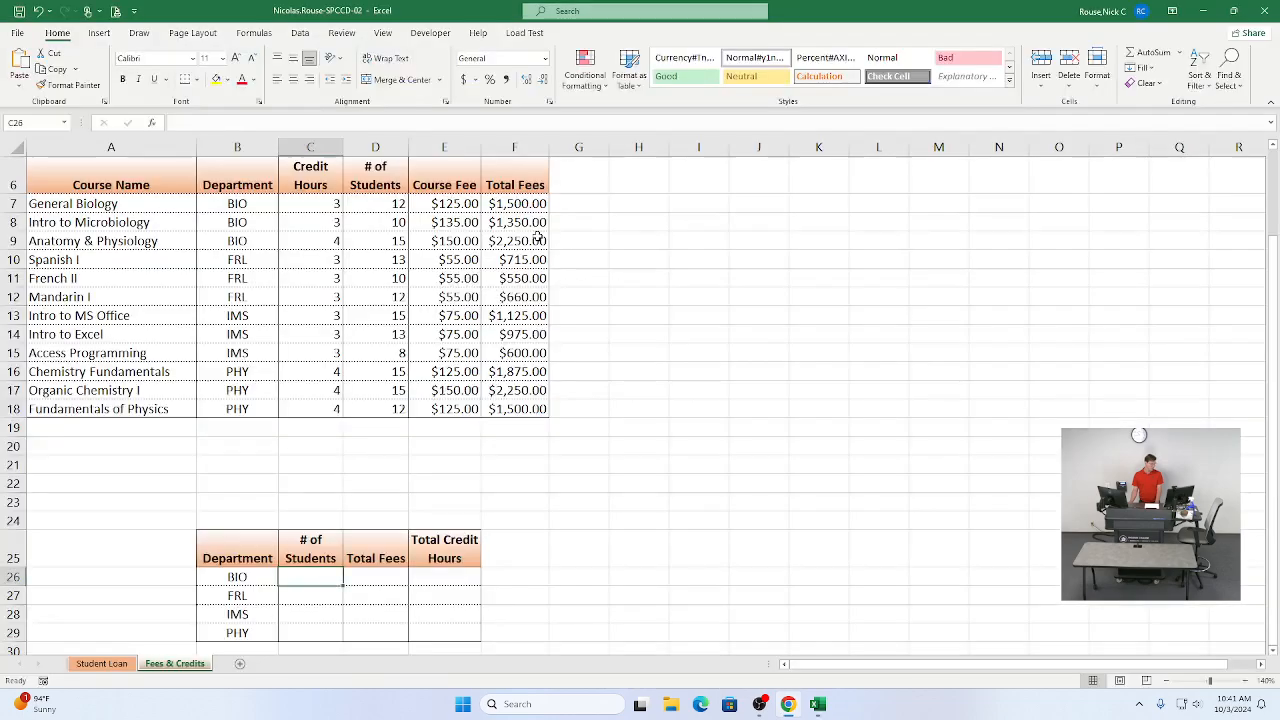
click(255, 33)
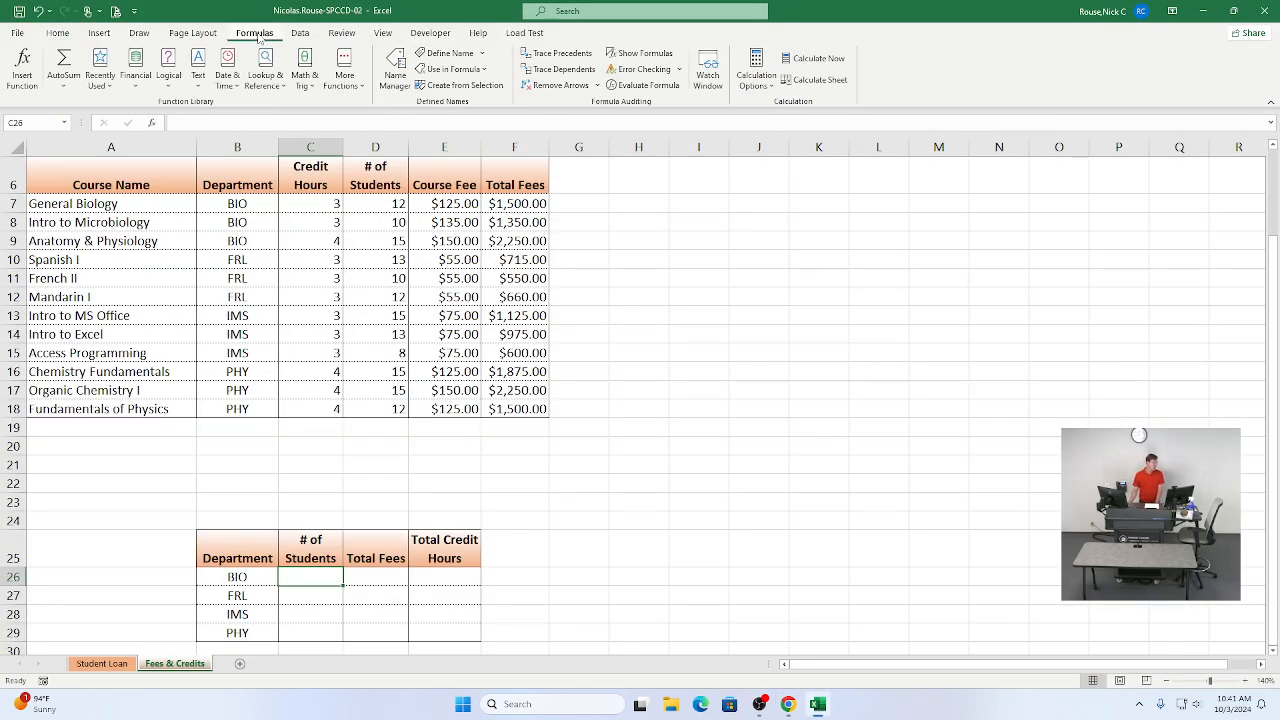
click(308, 76)
scroll(372, 275, down, 10)
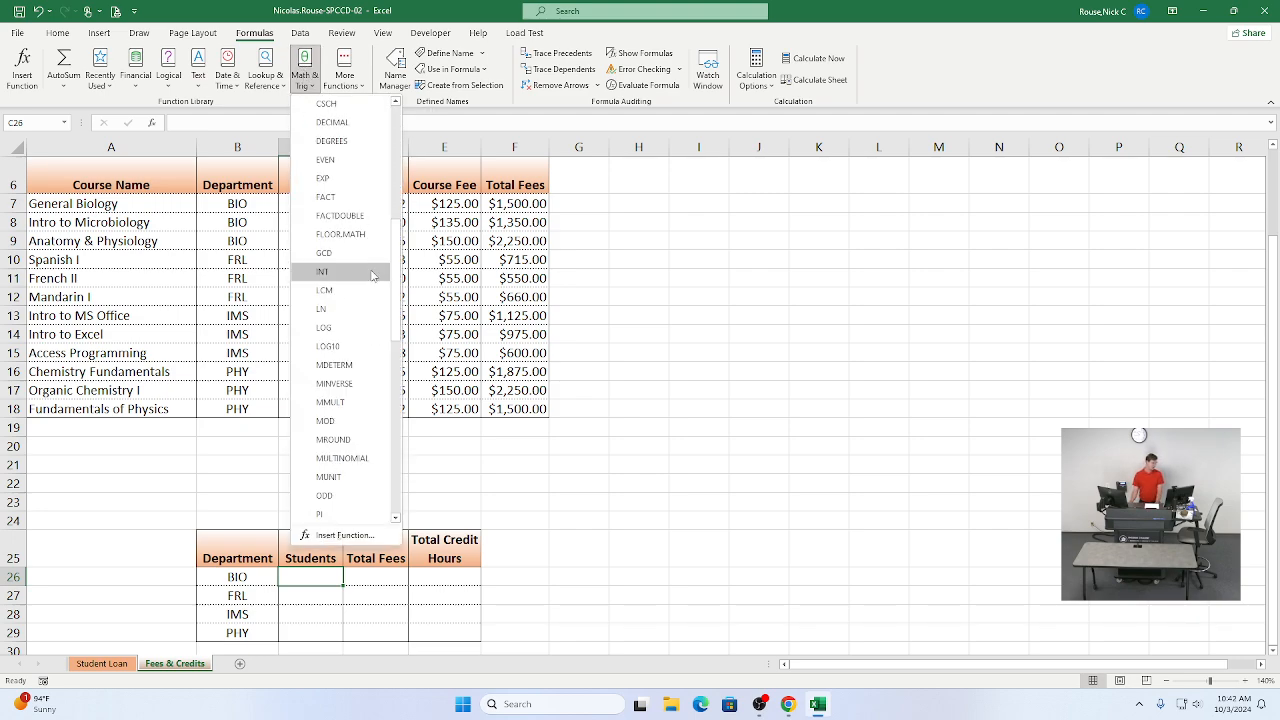
scroll(372, 275, down, 6)
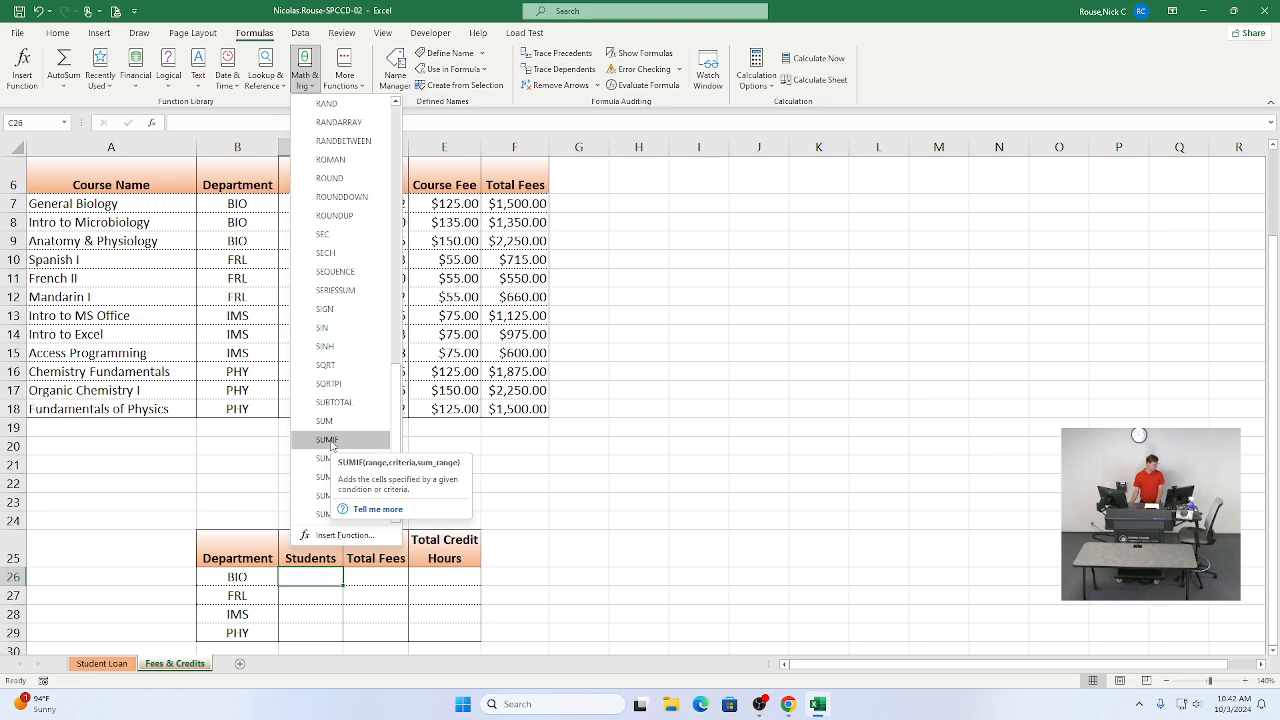
click(327, 440)
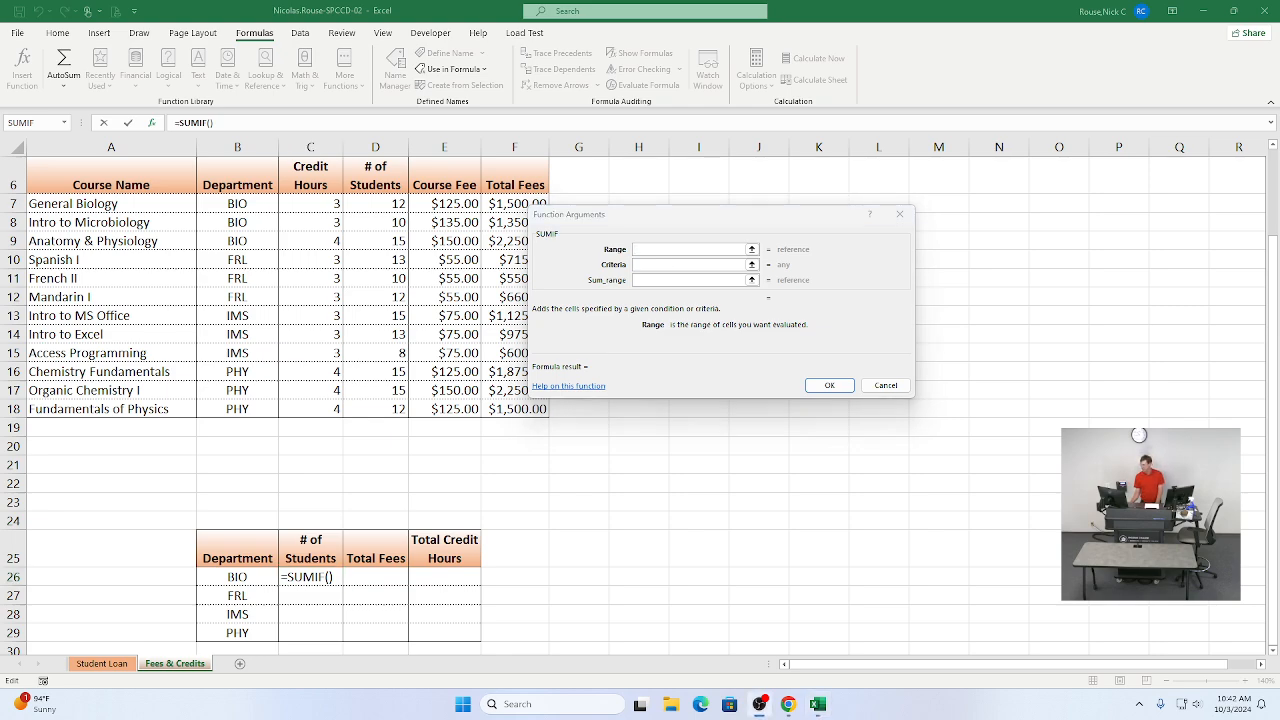
click(762, 215)
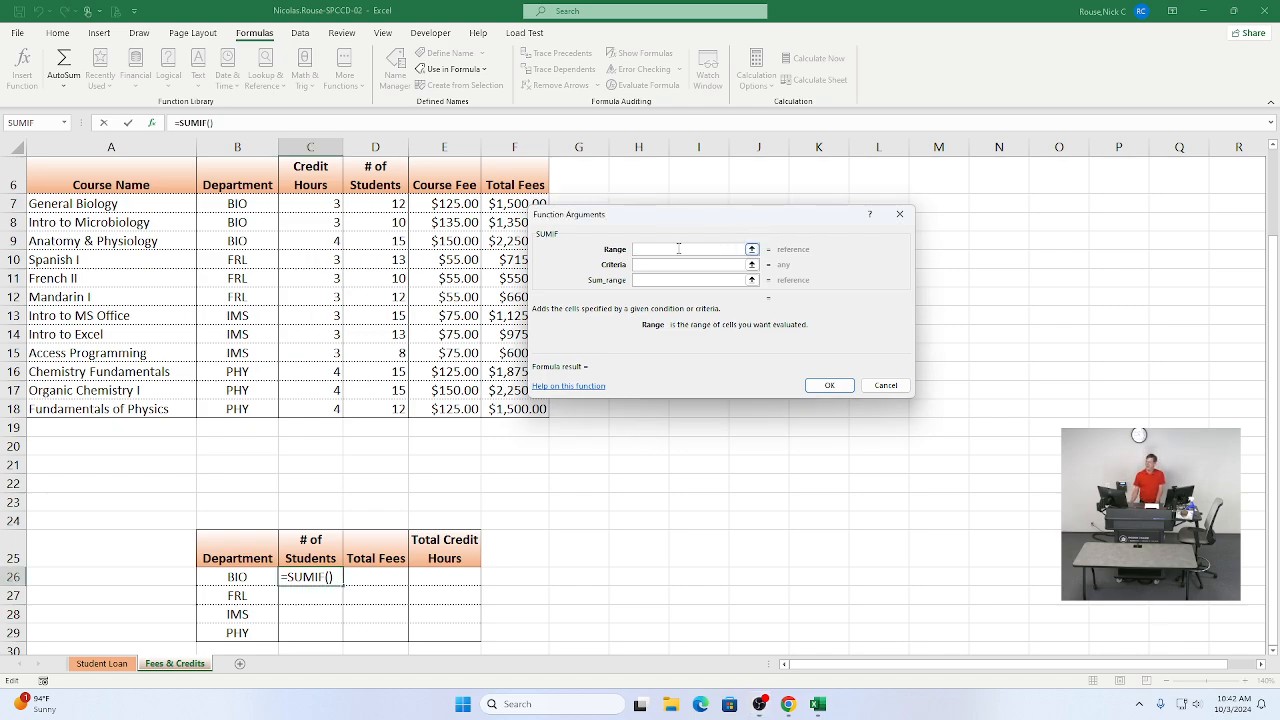
drag(642, 220, 740, 239)
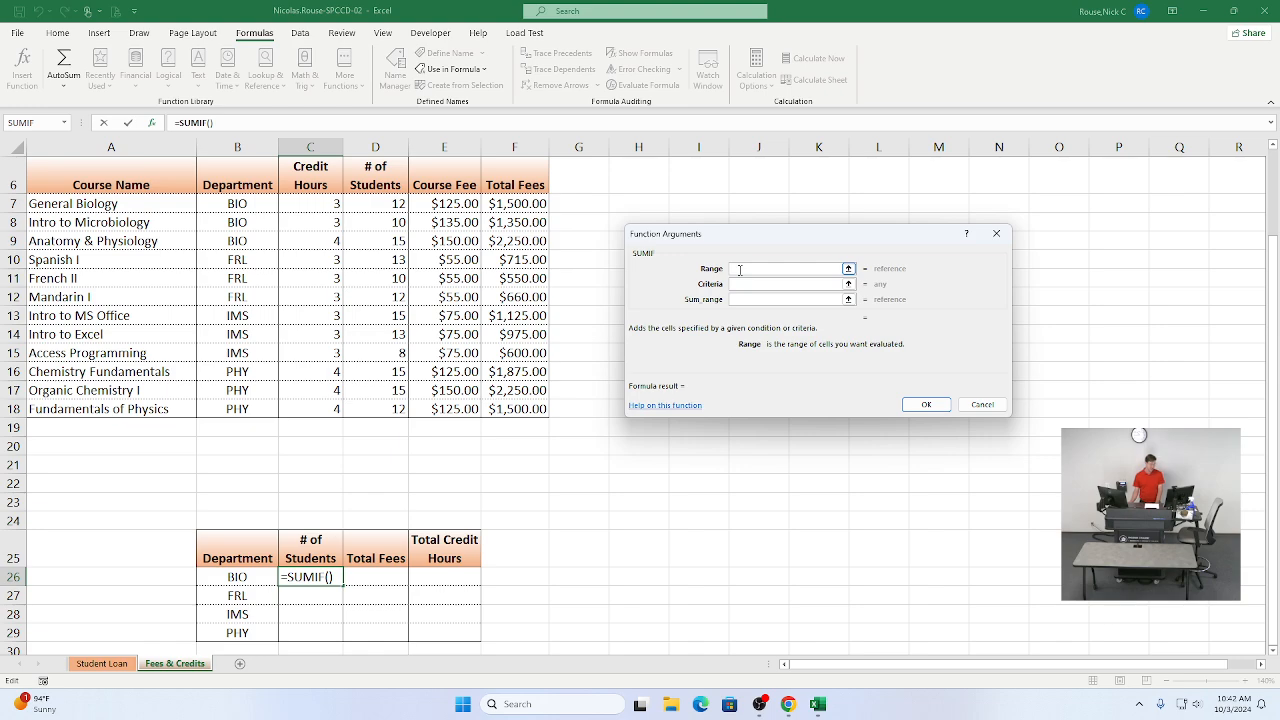
Step: Tick instruction item 10c as completed in the assignment
key(alt+Tab)
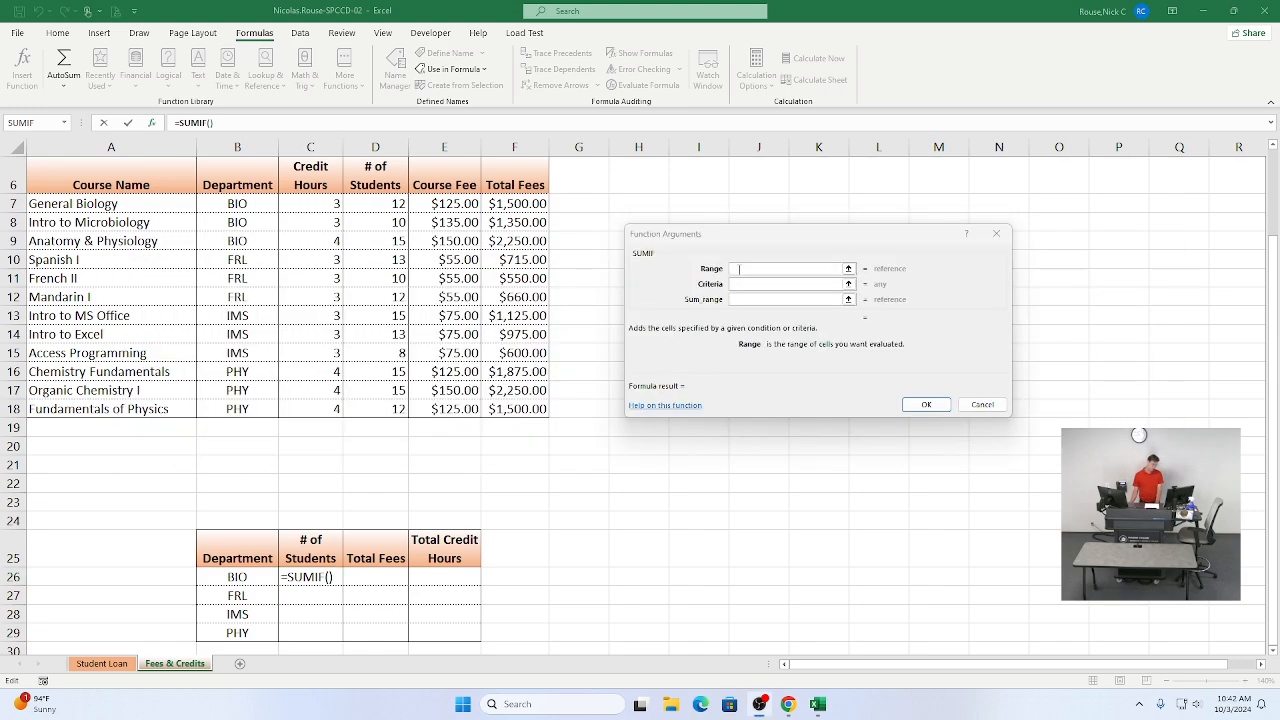
key(alt+Tab)
key(alt+Tab)
key(alt+Tab)
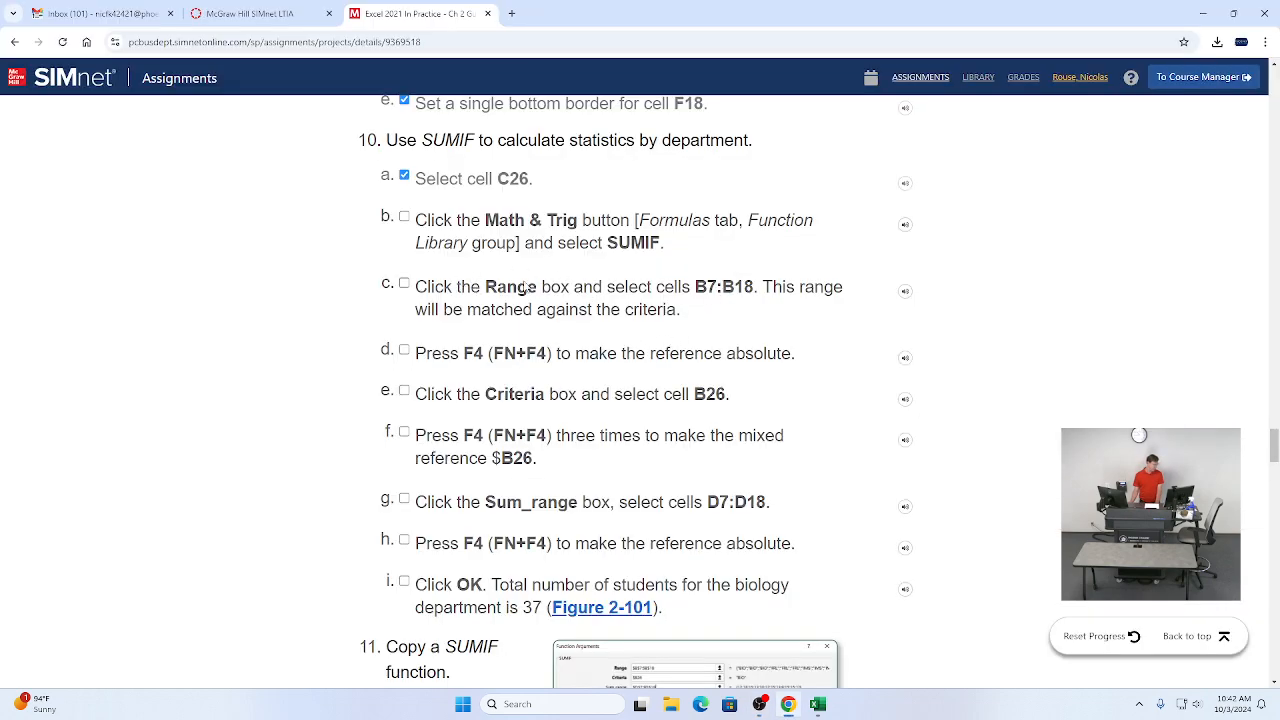
click(404, 284)
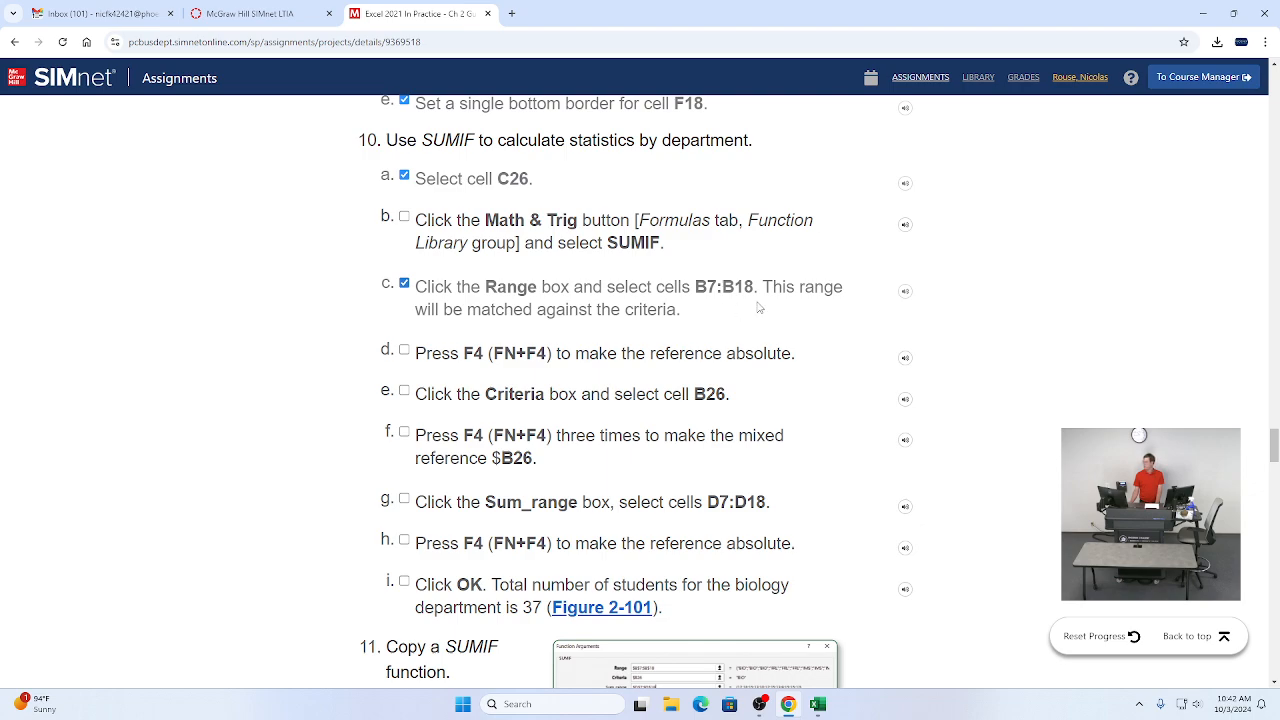
Step: Set the SUMIF Range argument to cells B7:B18
key(alt+Tab)
key(alt+Tab)
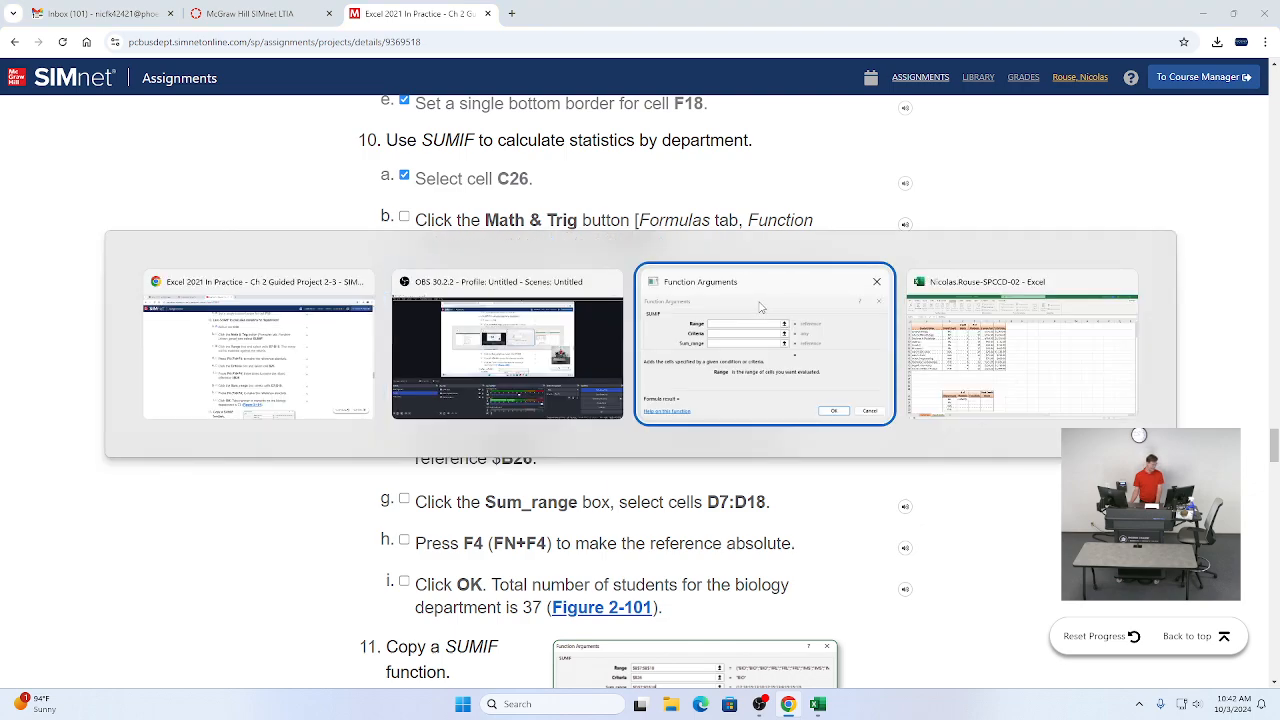
key(alt+Tab)
key(alt+Tab)
key(alt+Tab)
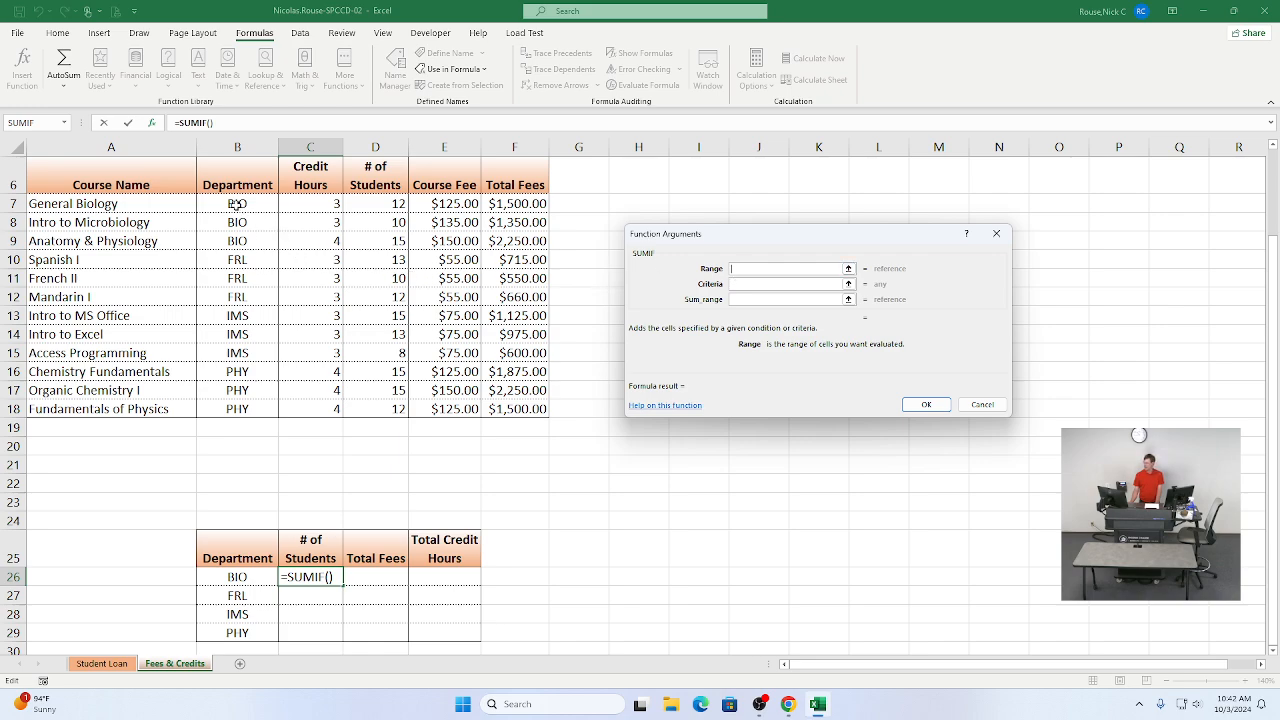
drag(236, 203, 237, 407)
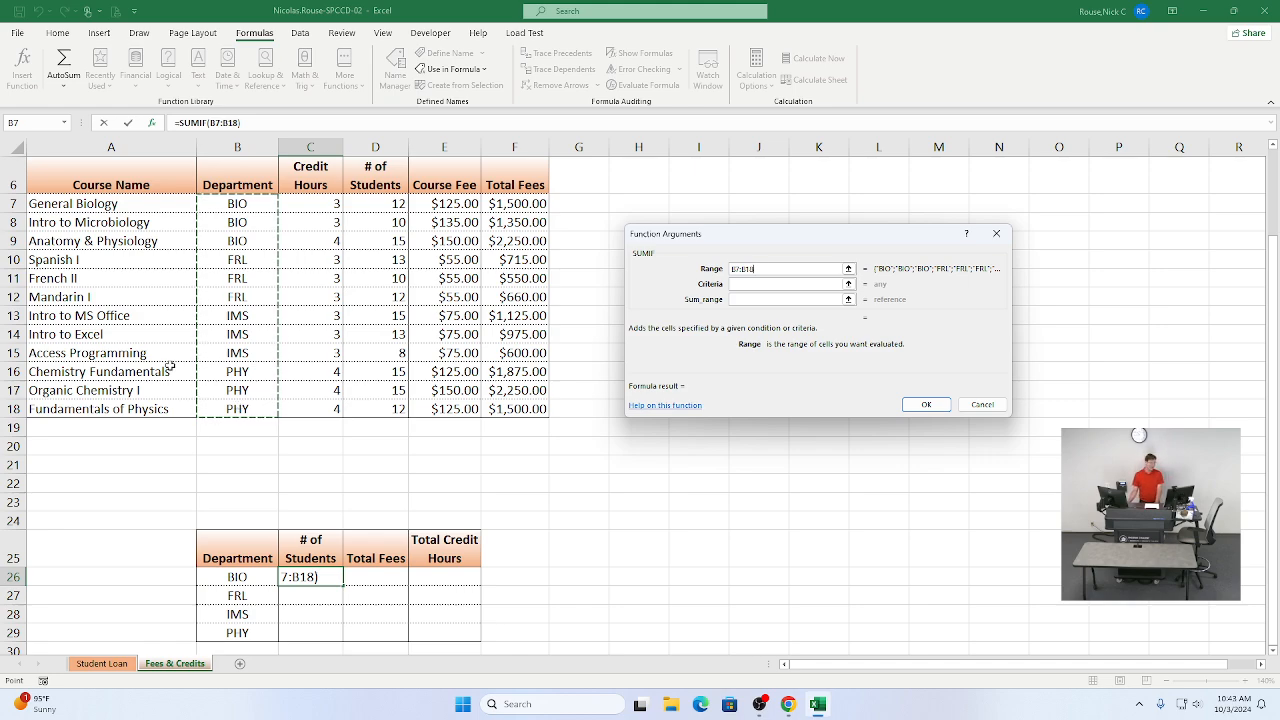
Step: Make the Range argument the absolute reference $B$7:$B$18 and move on to the Criteria argument
key(alt+Tab)
key(alt+Tab)
key(alt+shift+Tab)
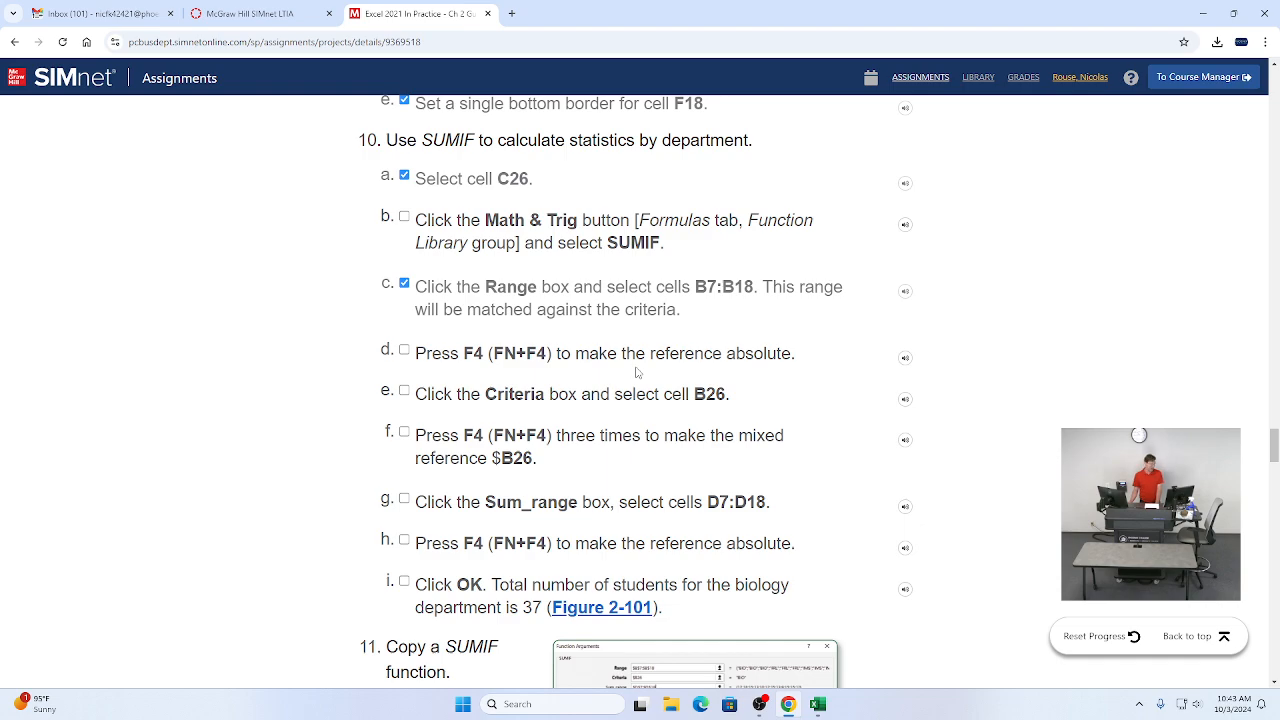
key(alt+Tab)
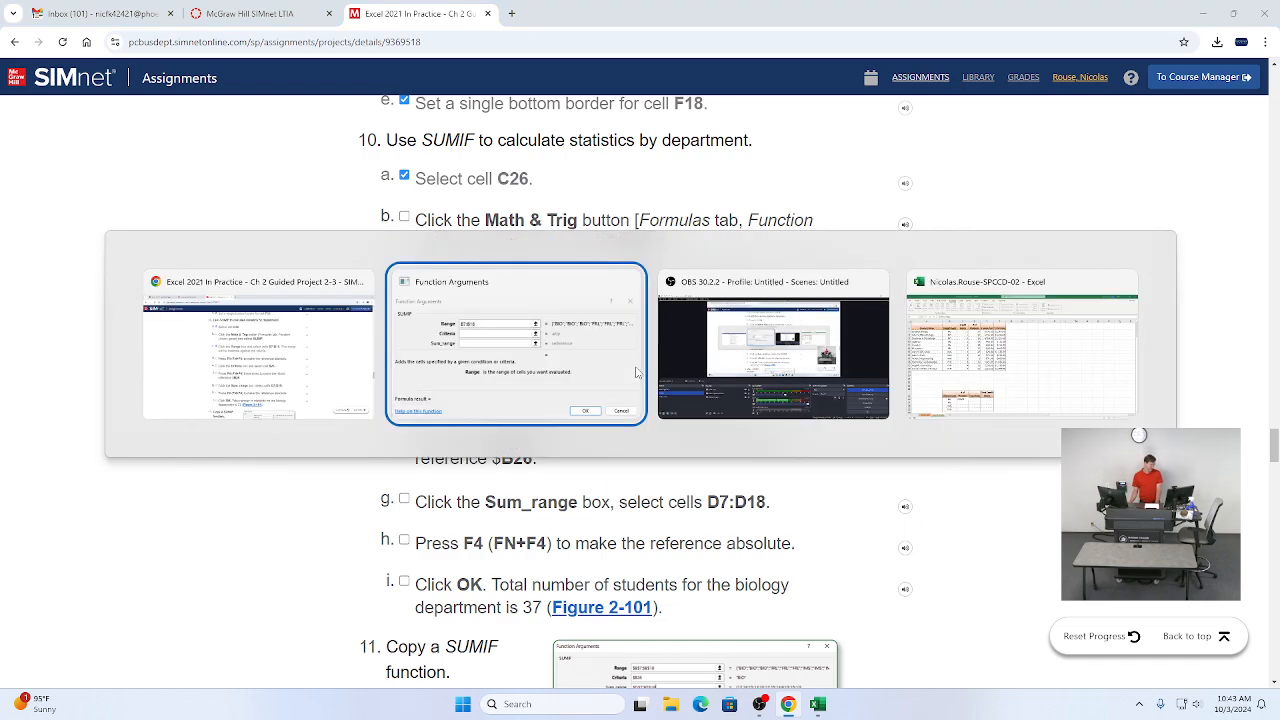
key(Tab)
key(Tab)
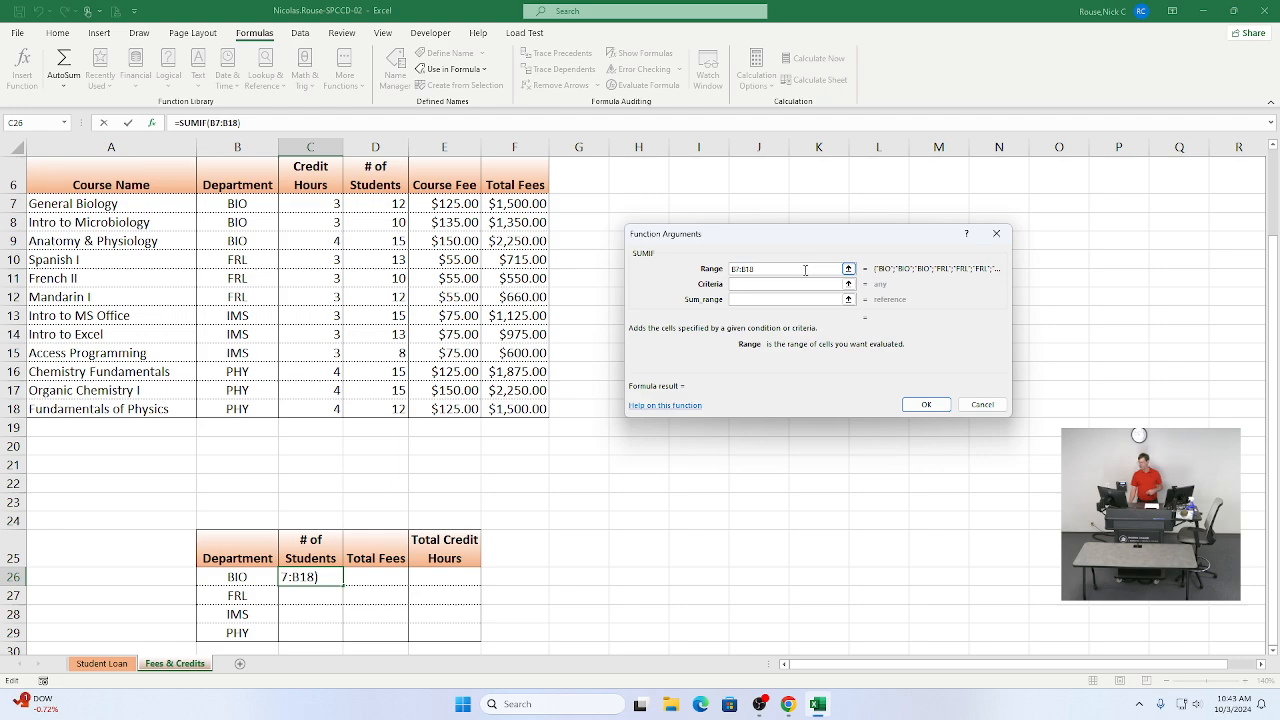
drag(804, 269, 730, 269)
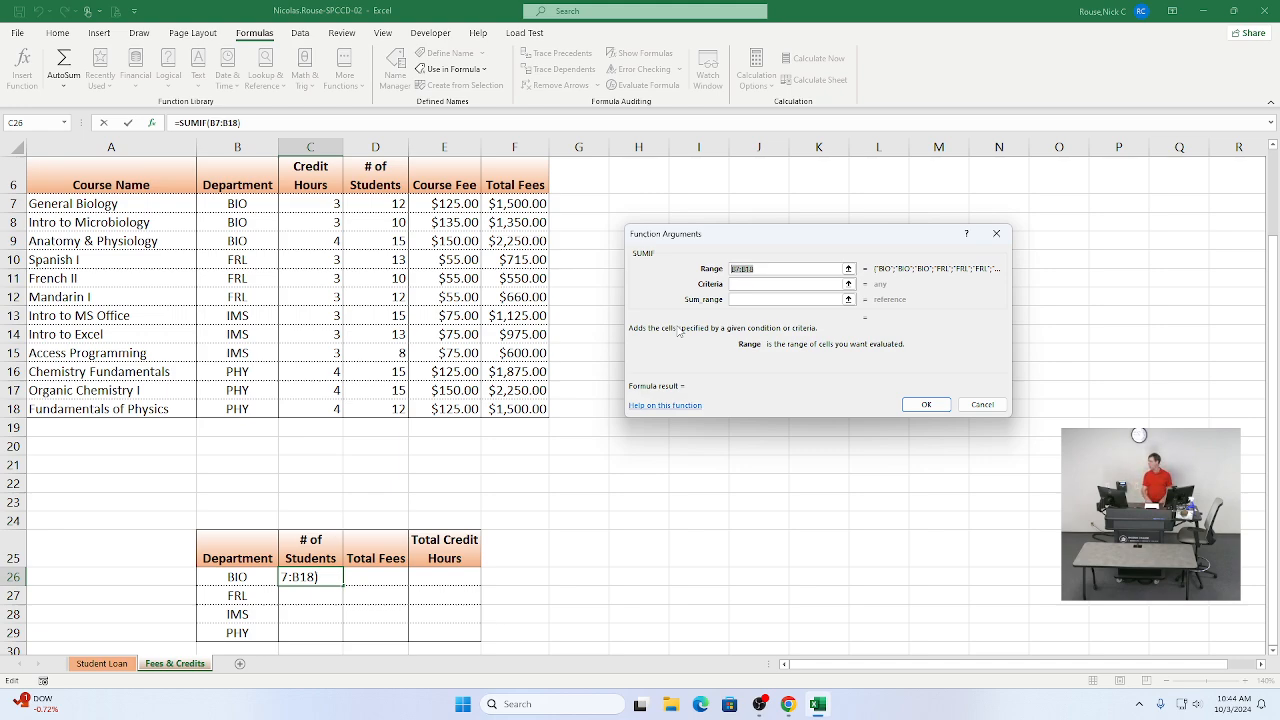
key(F4)
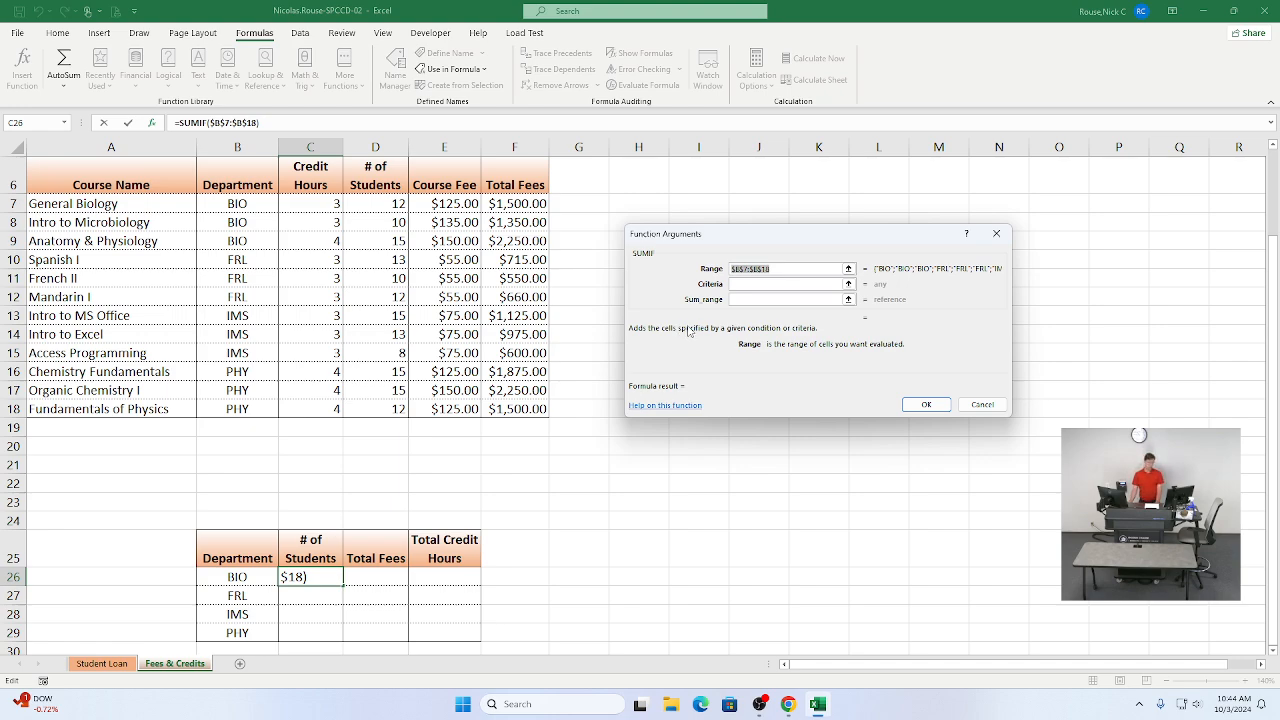
click(779, 286)
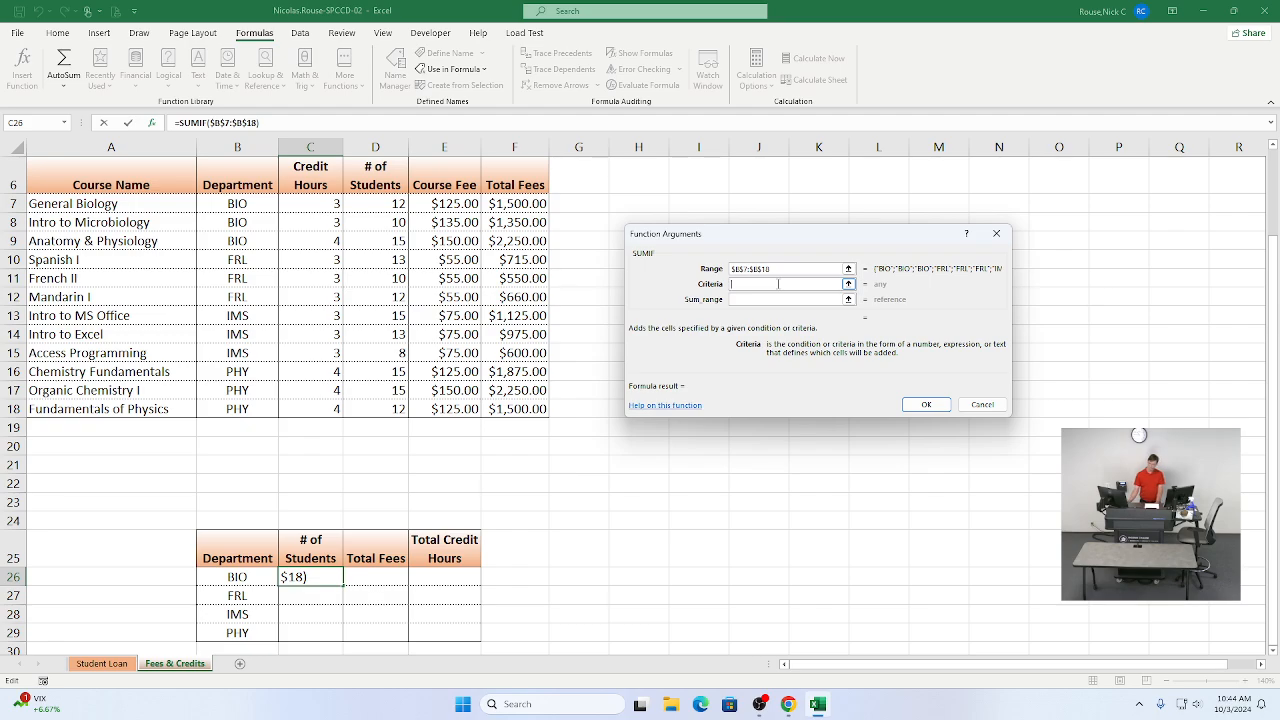
Step: Tick instruction items 10b and 10d as completed in the assignment
key(alt+Tab)
key(alt+shift+Tab)
key(alt+Tab)
key(Tab)
key(Tab)
key(Tab)
key(Tab)
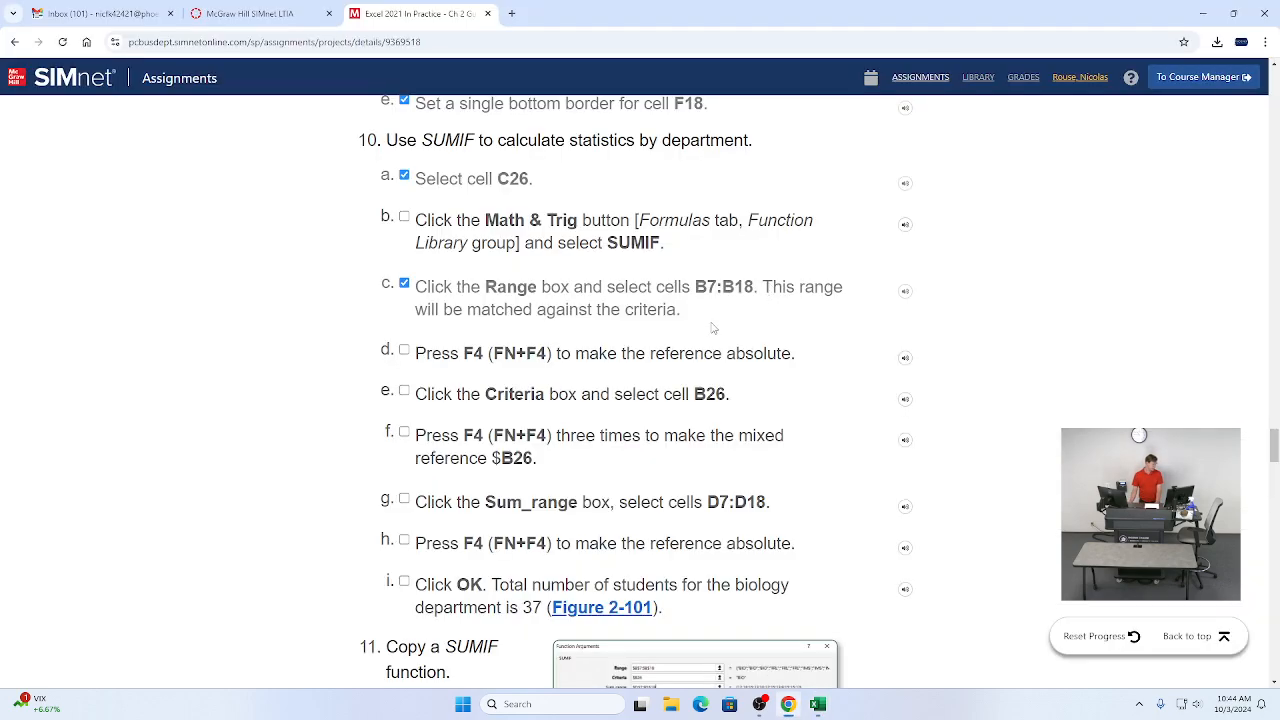
click(404, 218)
click(404, 350)
scroll(405, 355, down, 1)
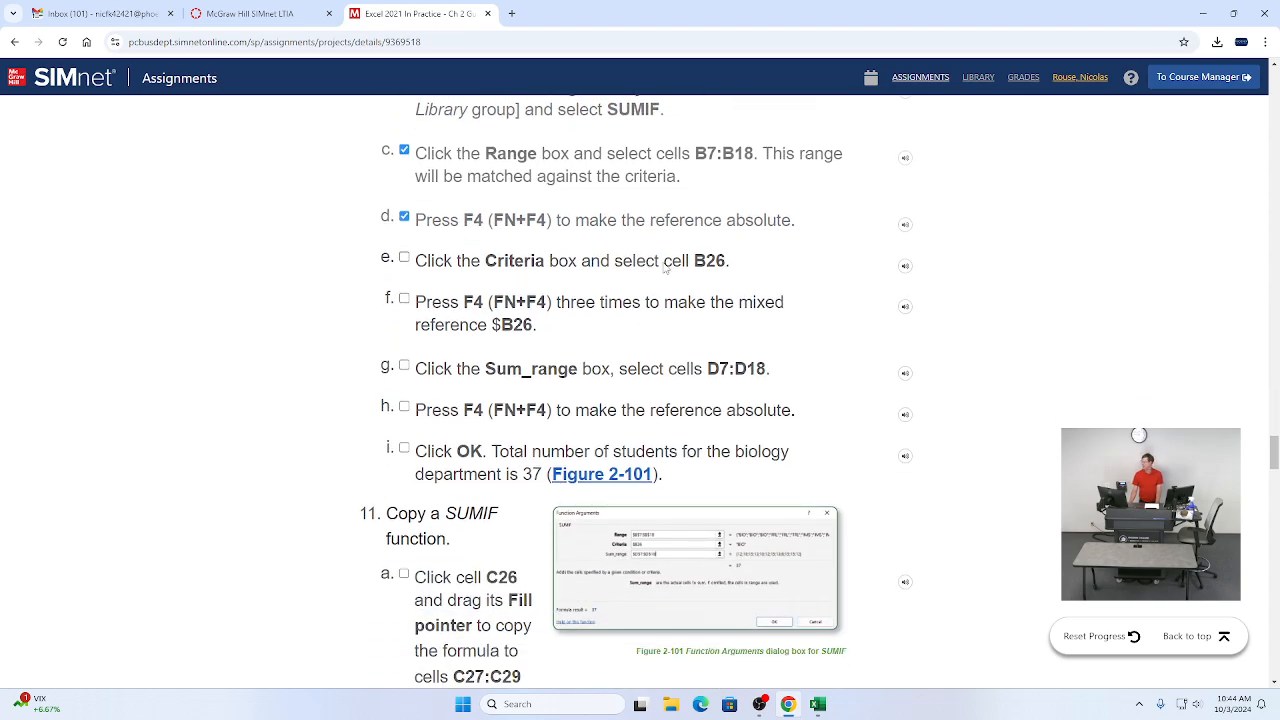
Step: Set the SUMIF Criteria argument to cell B26
key(alt+Tab)
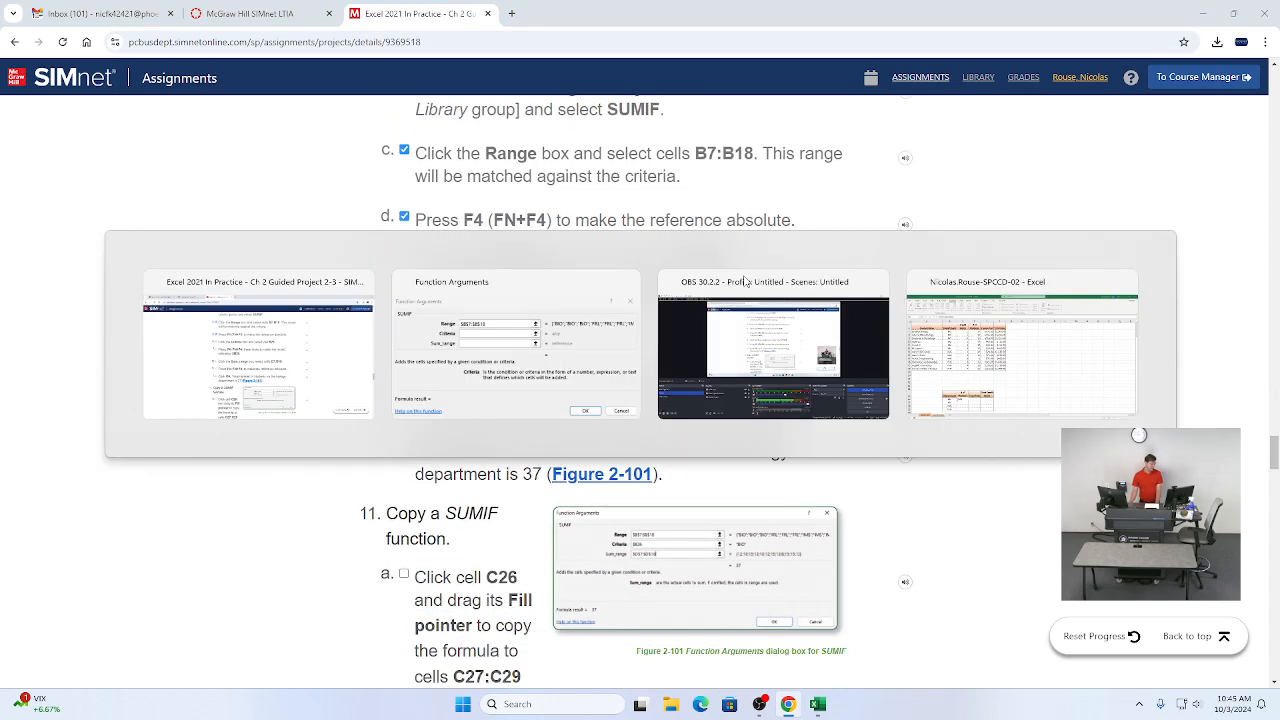
key(Tab)
key(Tab)
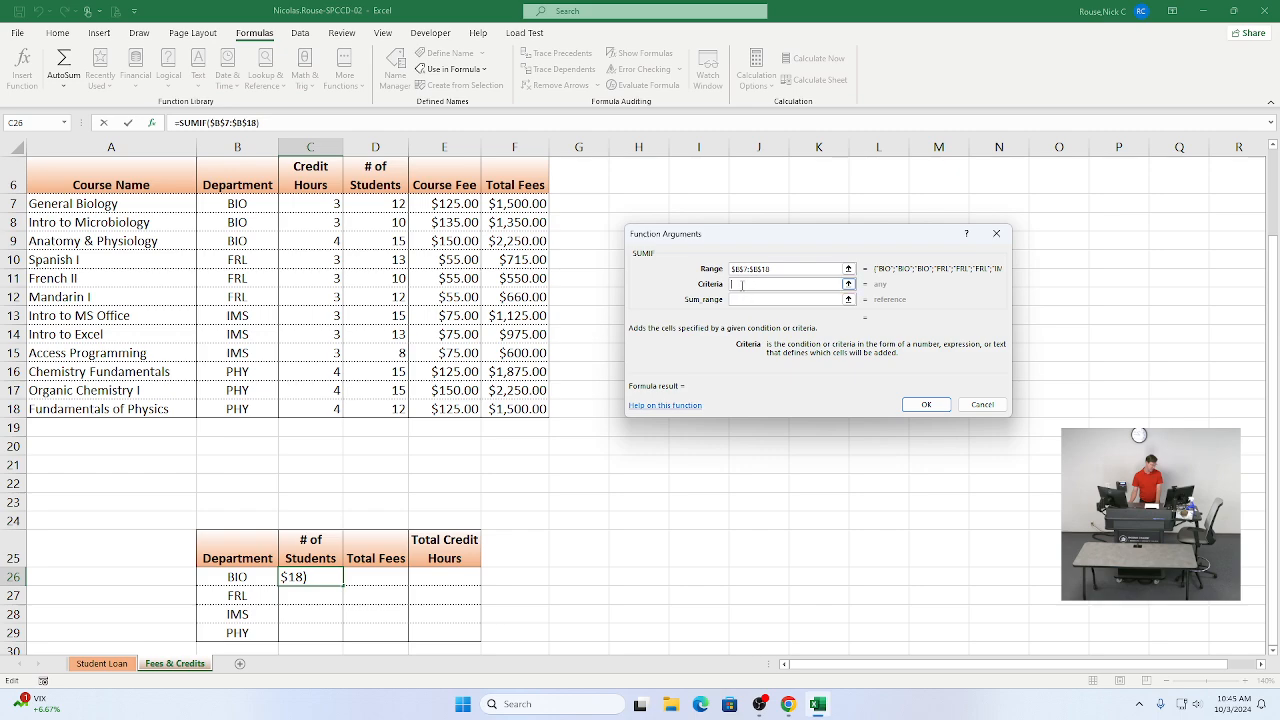
click(233, 578)
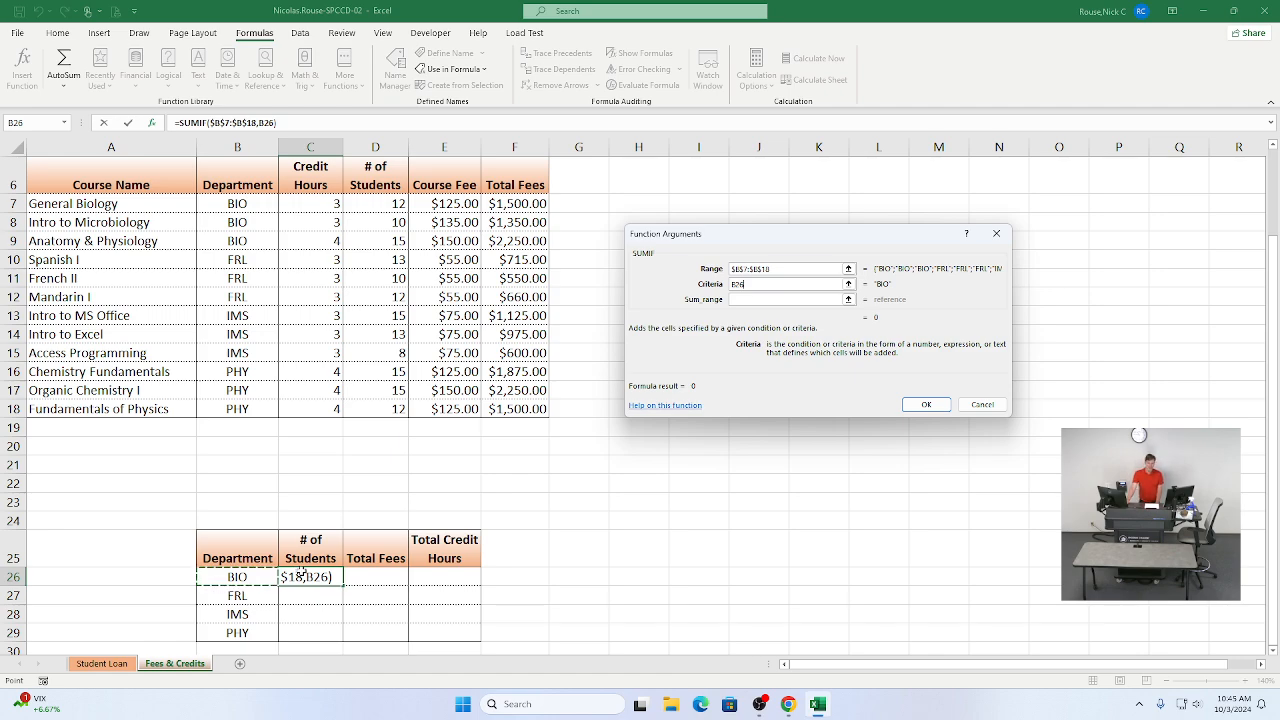
Step: Tick instruction item 10e as completed in the assignment
key(alt+Tab)
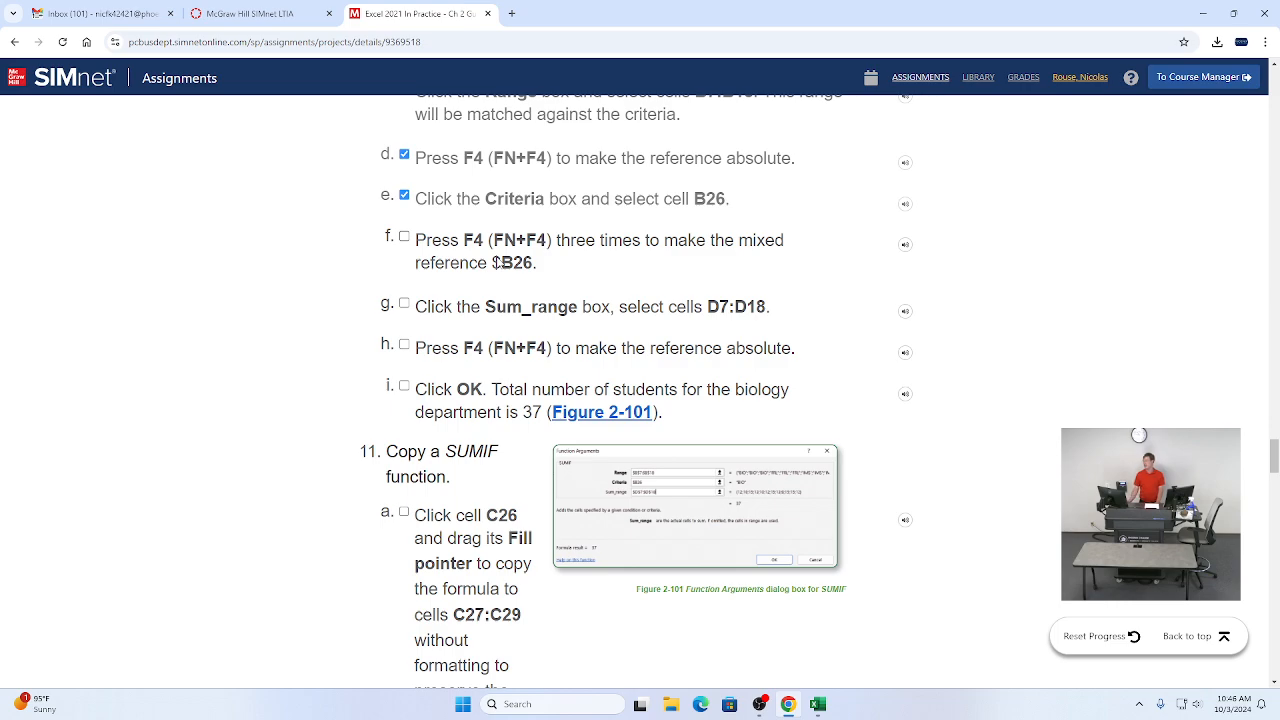
key(alt+Tab)
key(alt+Tab)
key(alt+Tab)
key(alt+Tab)
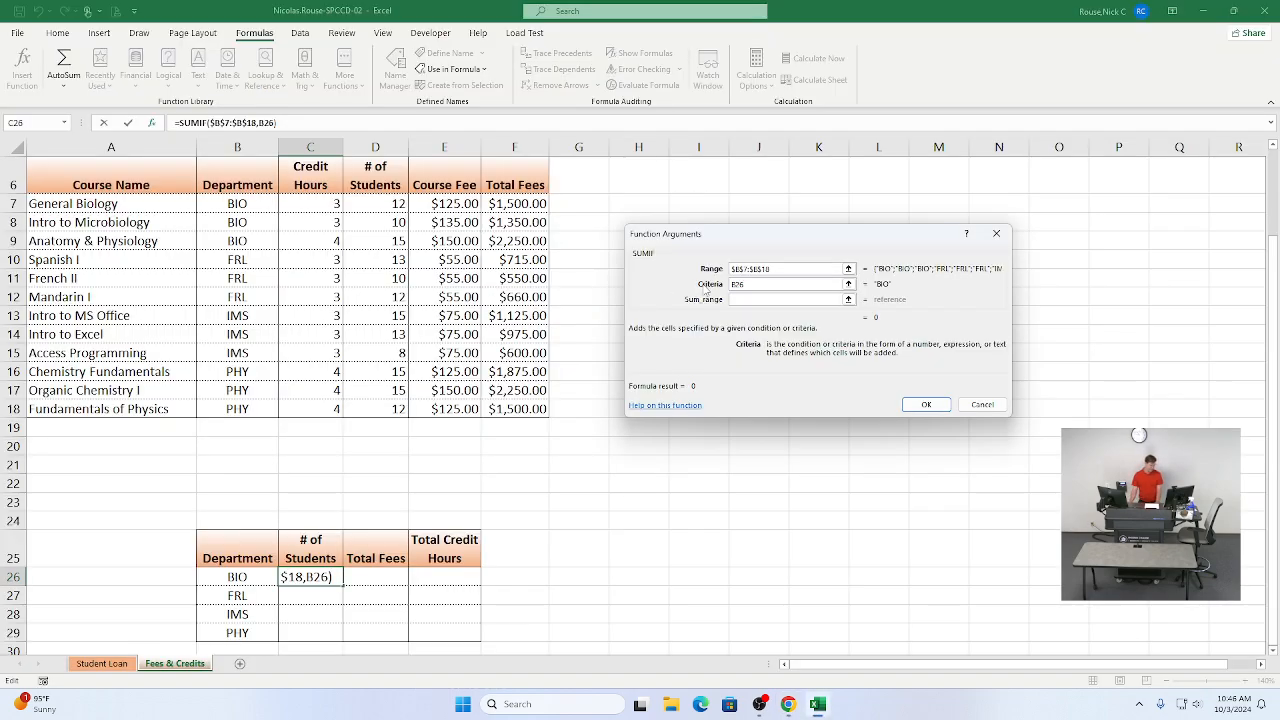
Step: Change the Criteria argument to the mixed reference $B26
key(F4)
key(F4)
key(F4)
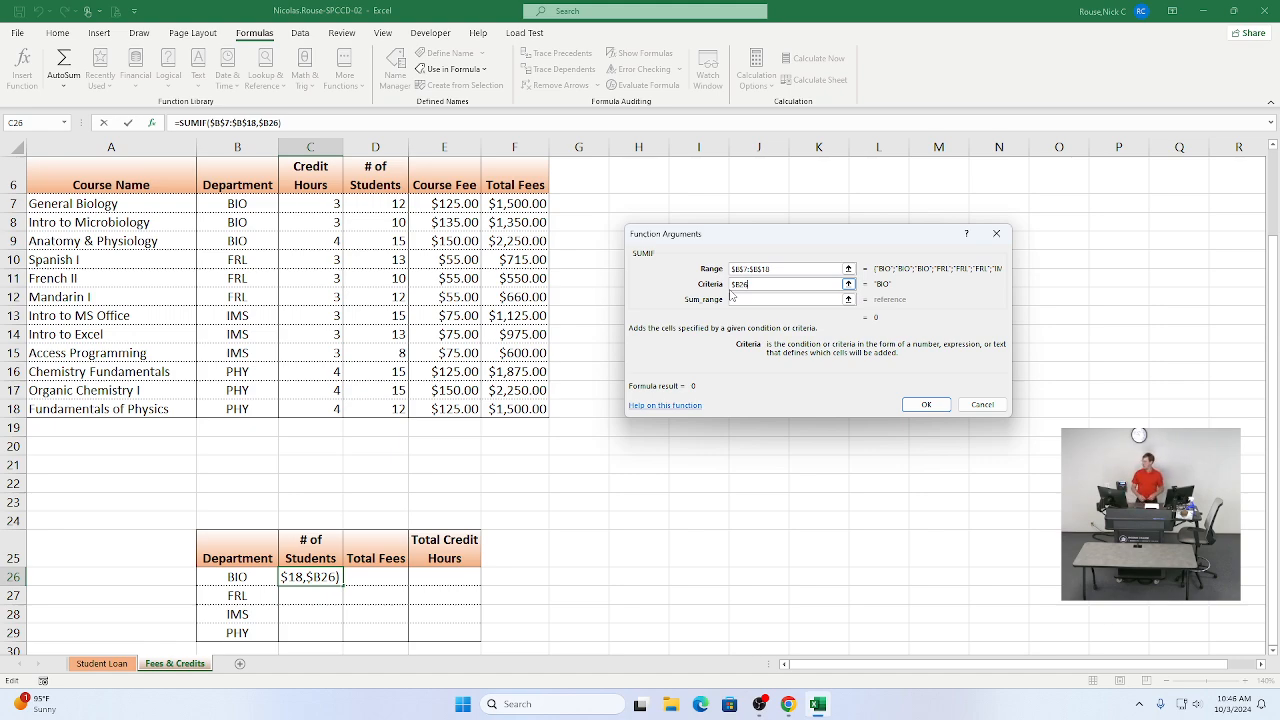
Step: Tick instruction item 10f as completed and scroll to the remaining SUMIF instructions
key(alt+Tab)
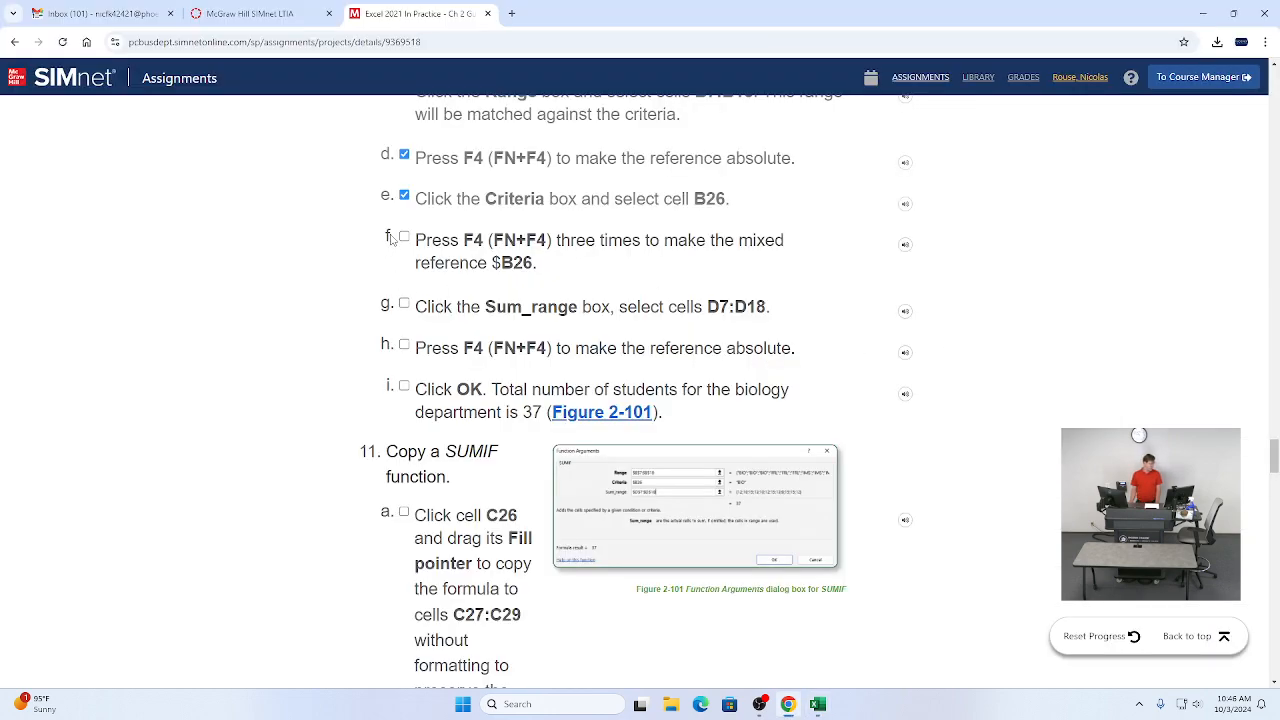
click(404, 240)
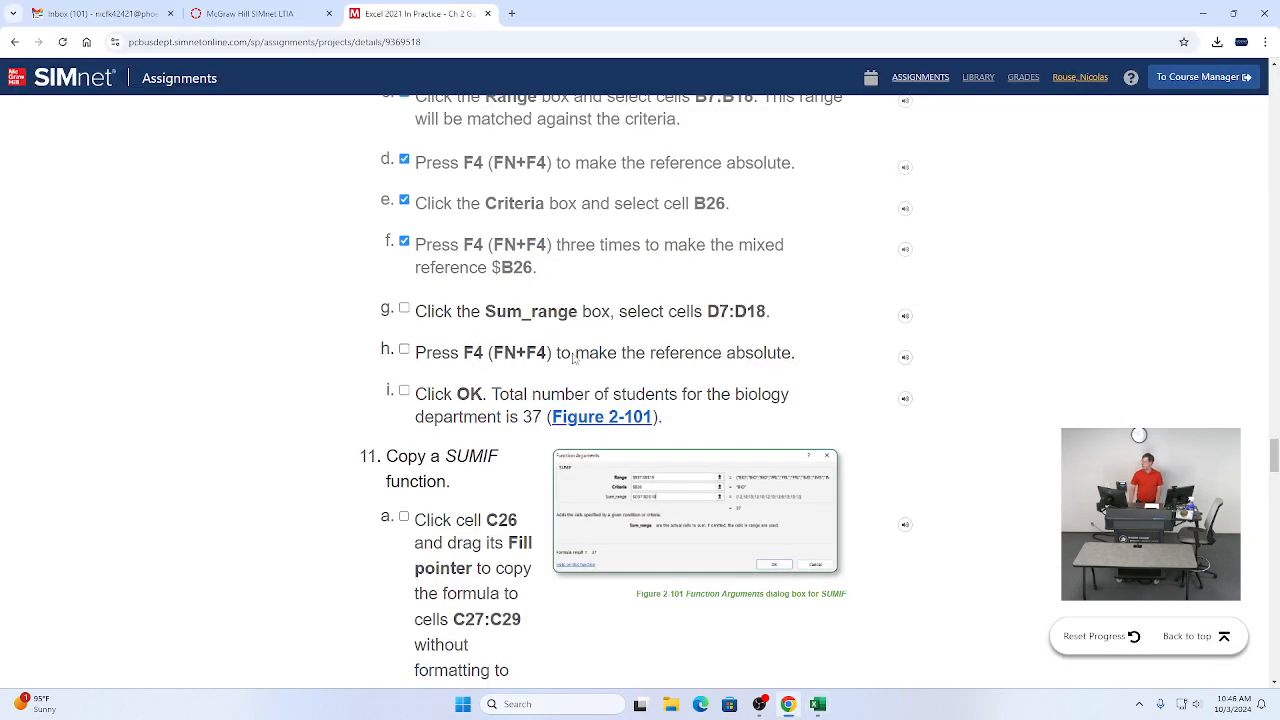
scroll(575, 356, down, 1)
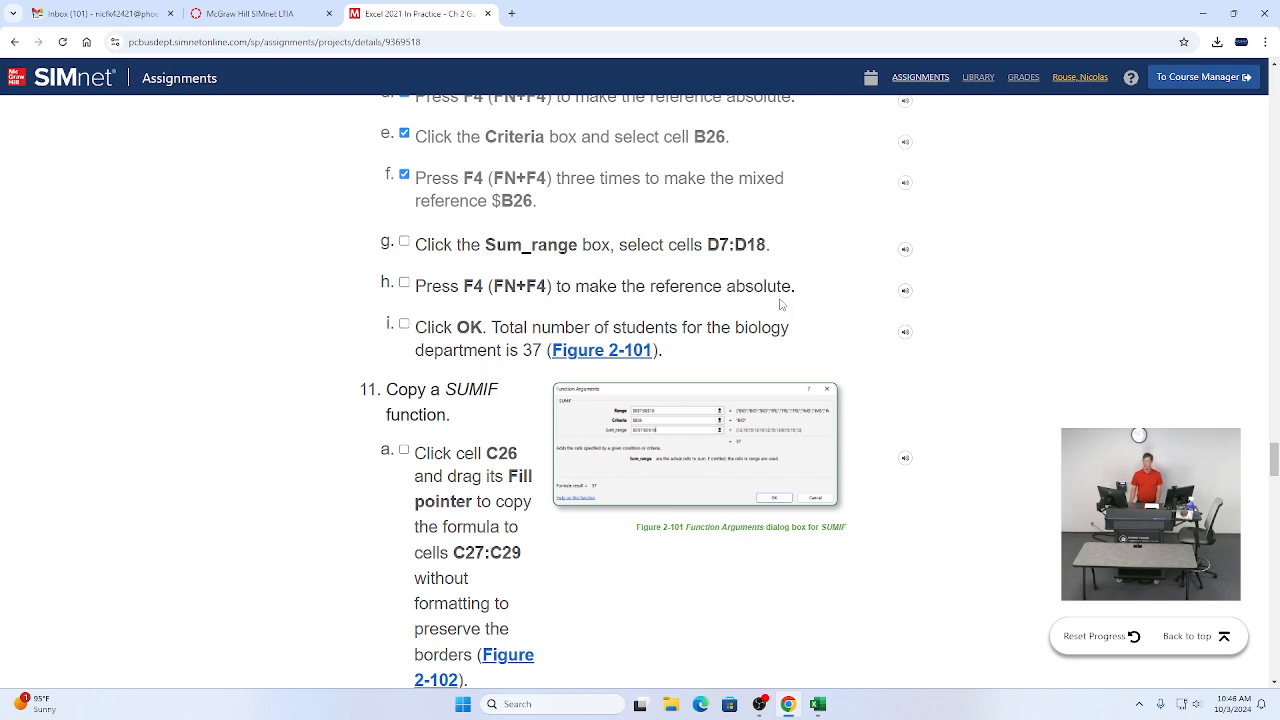
Step: Set the SUMIF Sum_range argument to cells D7:D18
key(alt+Tab)
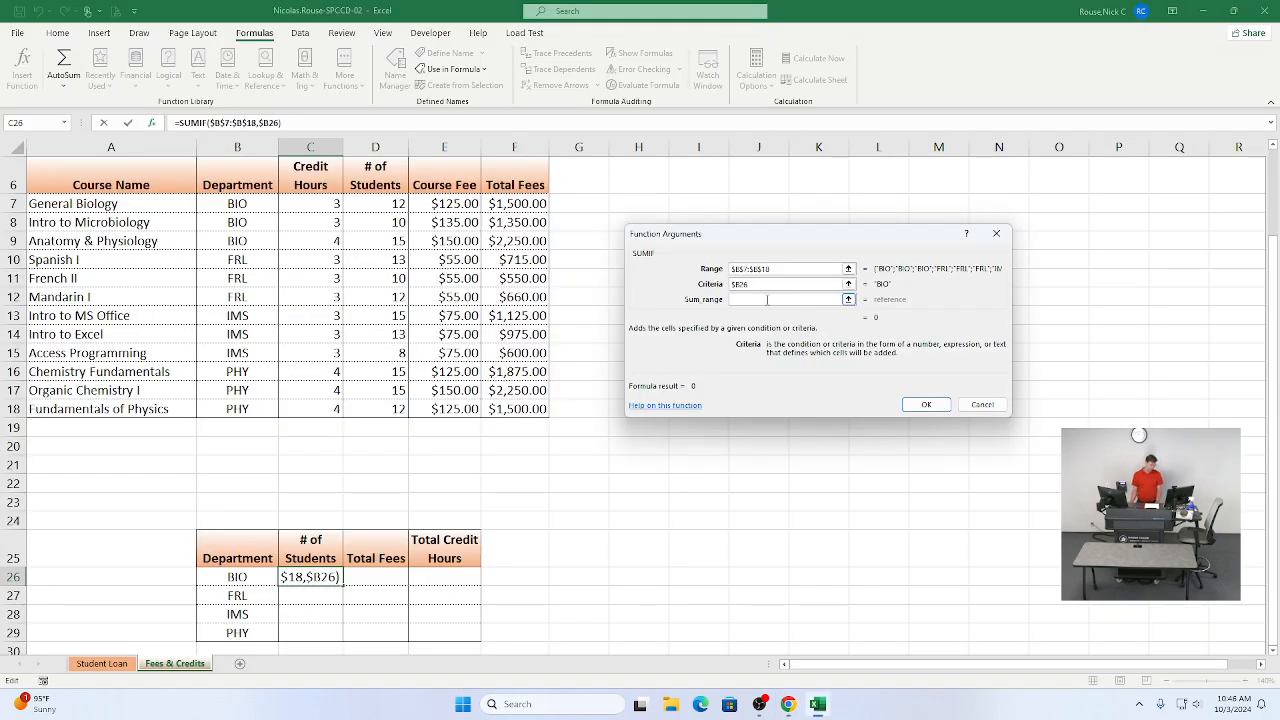
click(767, 299)
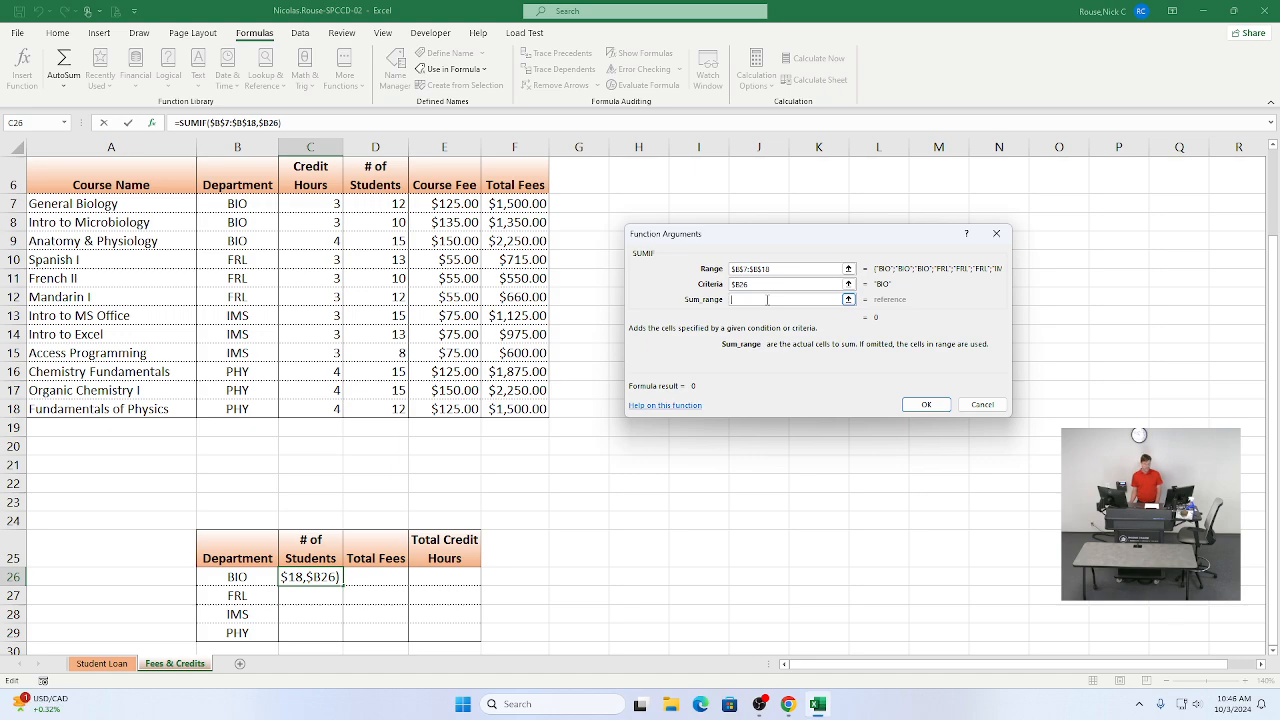
key(alt+Tab)
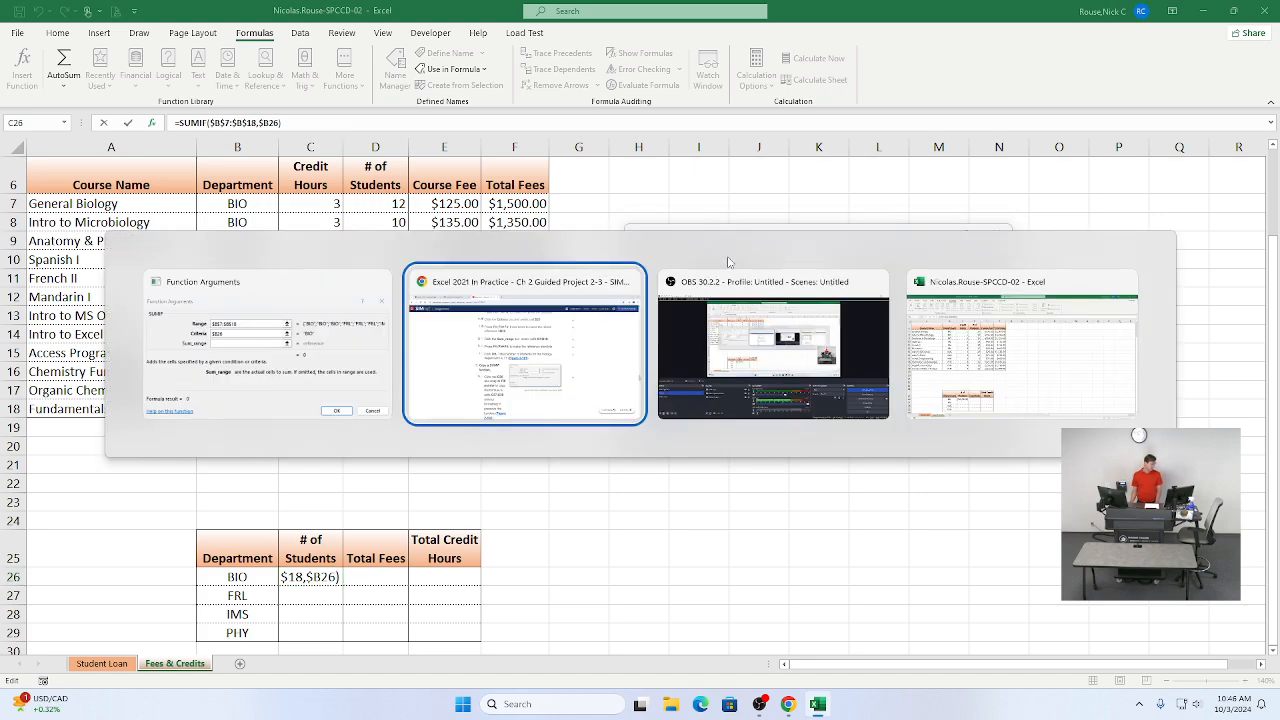
key(alt+Tab)
key(alt+shift+Tab)
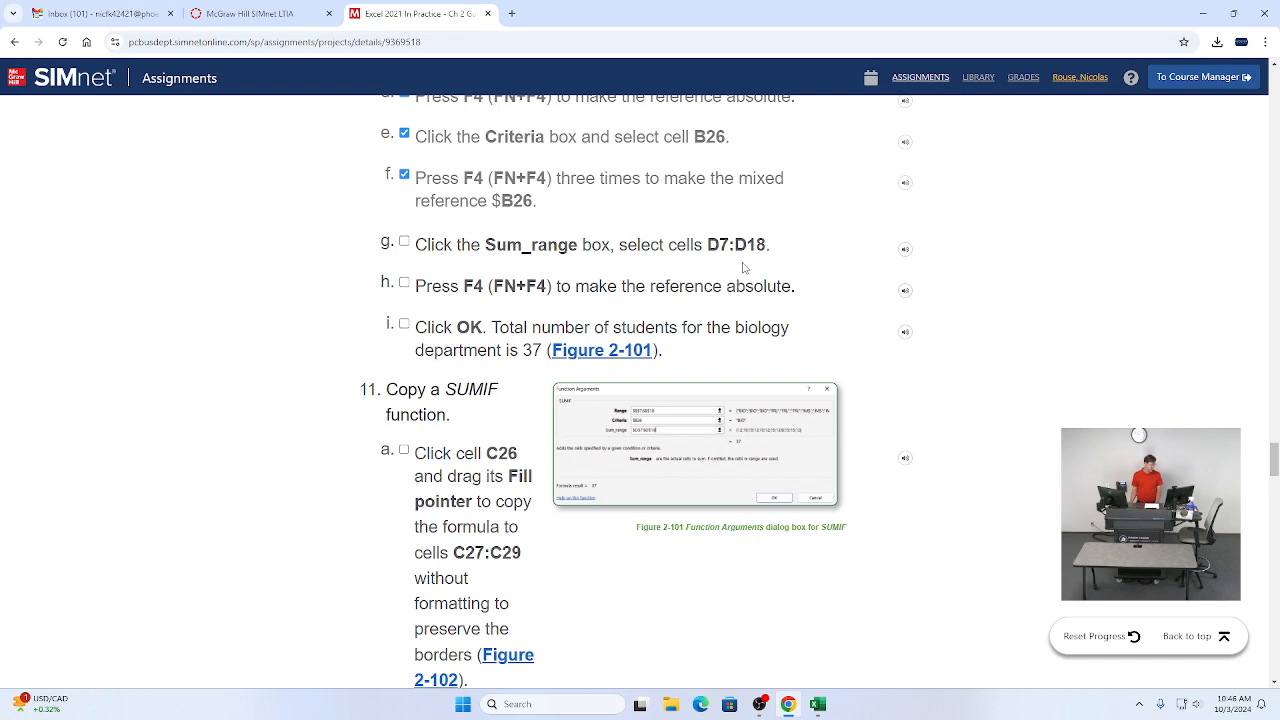
key(alt+Tab)
key(alt+Tab)
key(alt+Tab)
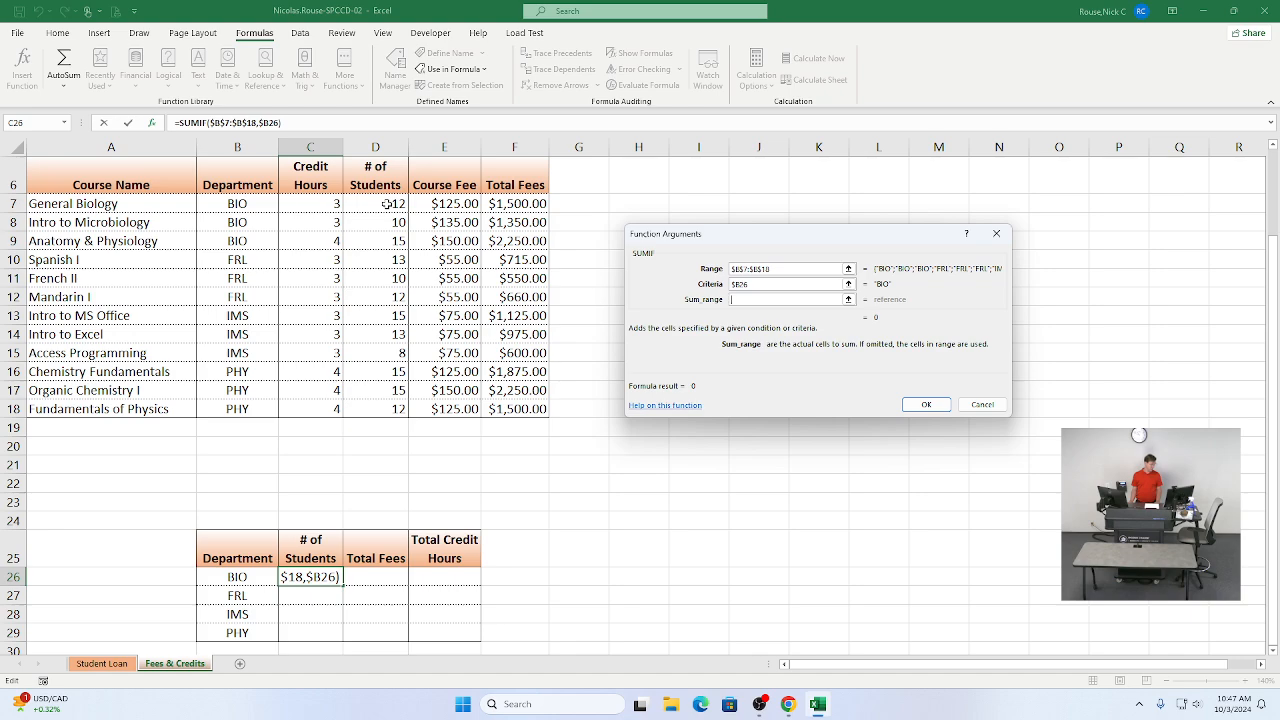
drag(387, 203, 372, 409)
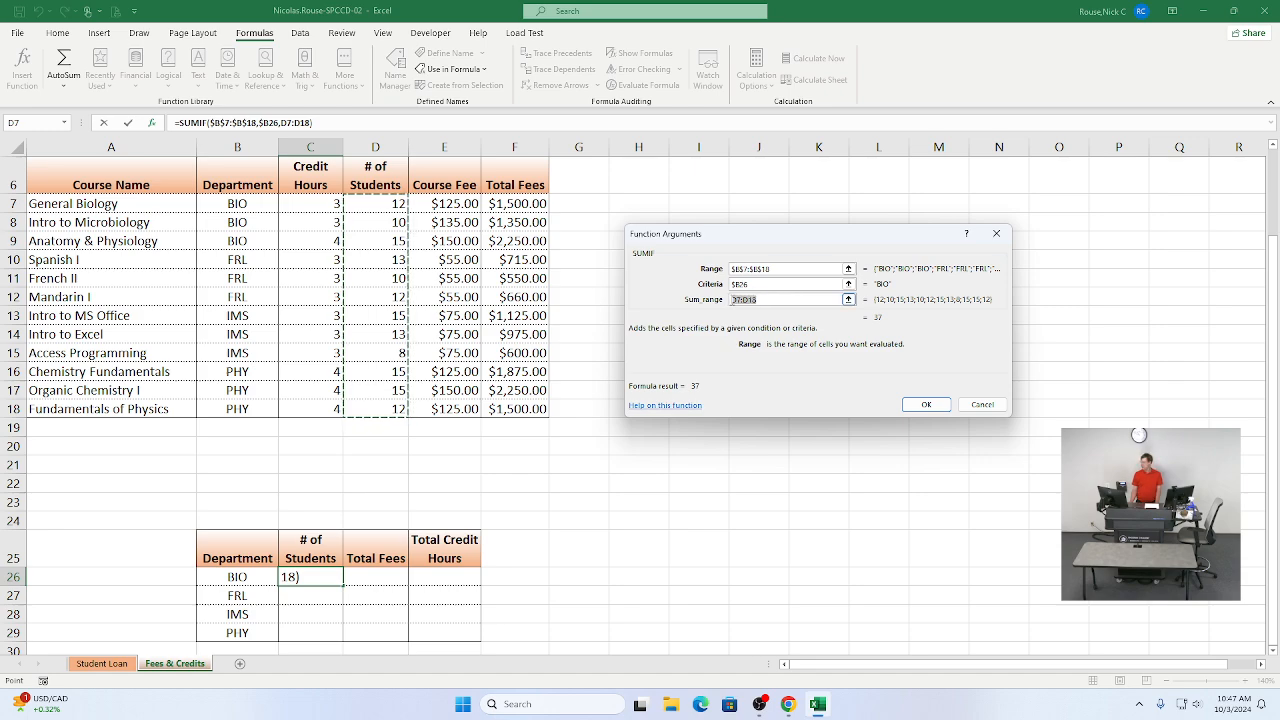
Step: Make the Sum_range reference absolute as $D$7:$D$18 and confirm the SUMIF function in C26
double_click(735, 299)
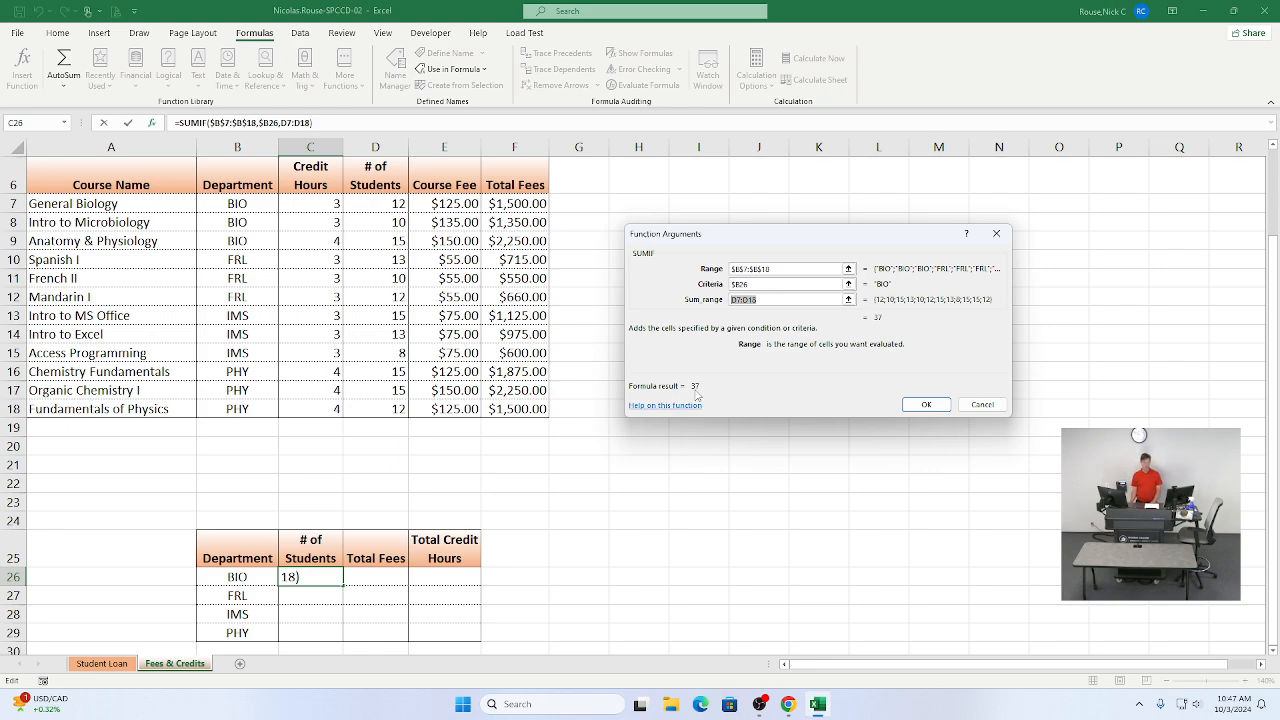
key(F4)
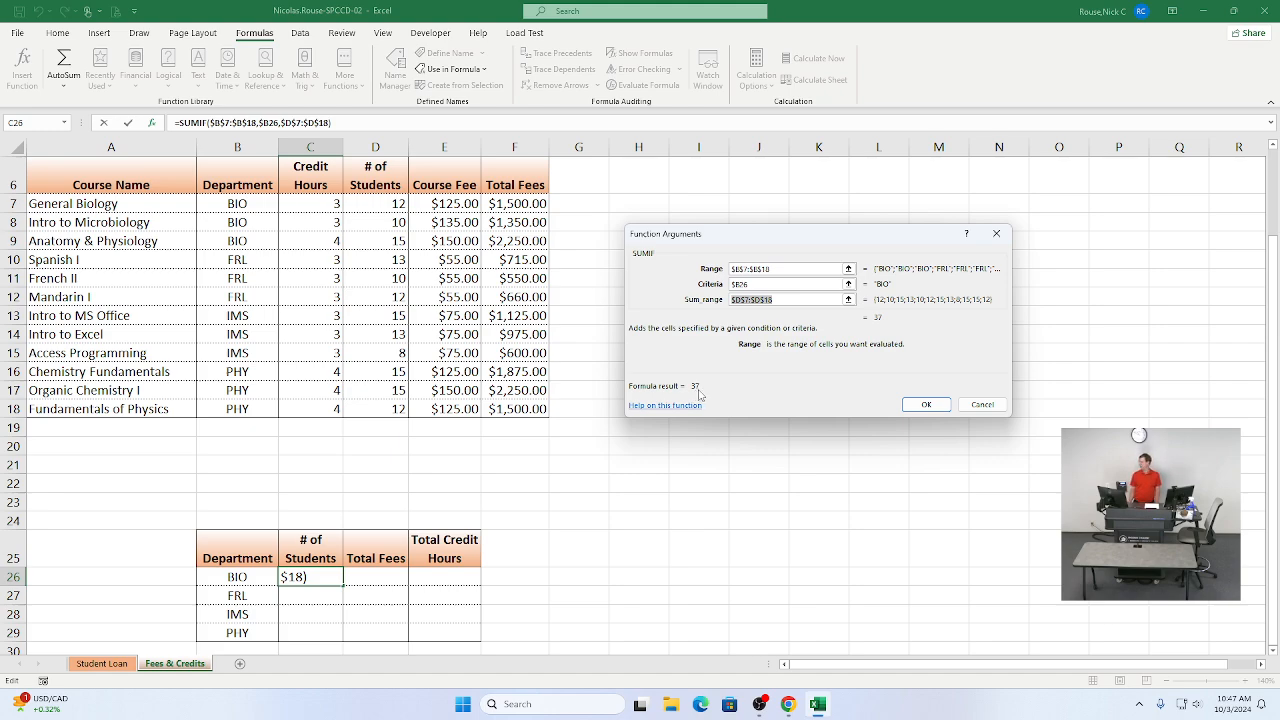
click(926, 406)
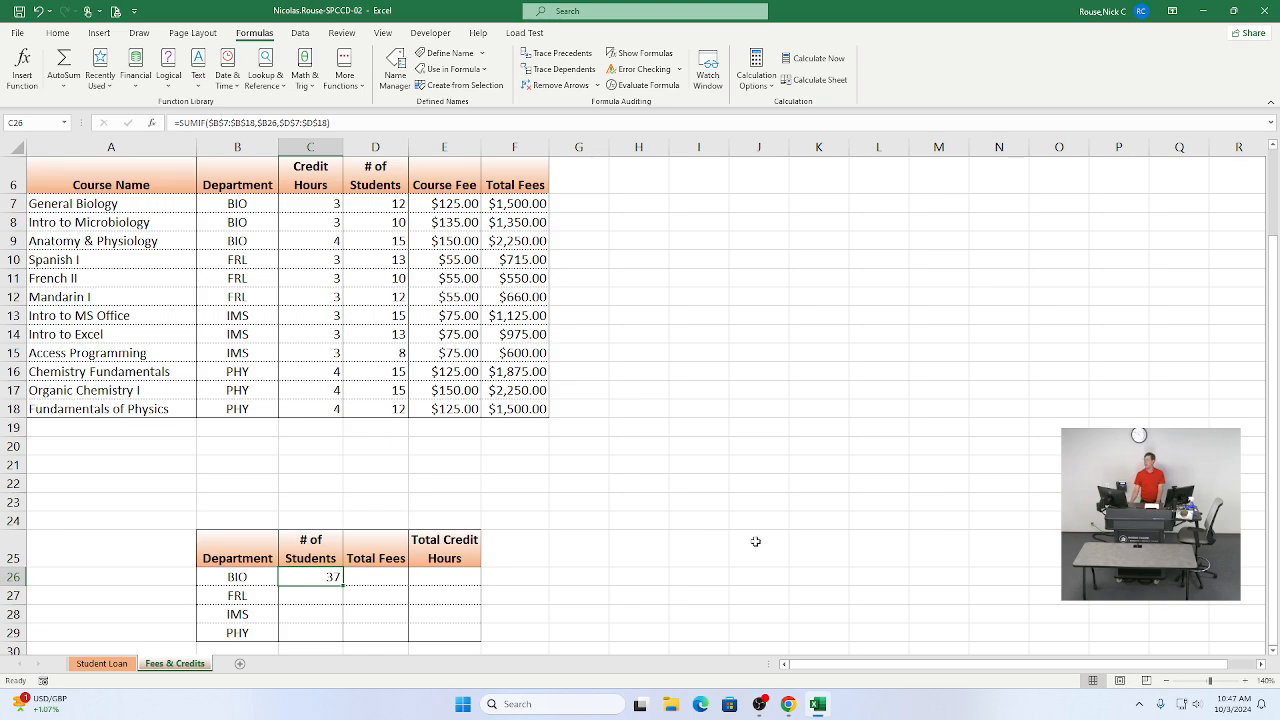
Step: Tick instruction items 10g, 10h and 10i as completed and scroll to the SUMIF copy instructions
key(alt+Tab)
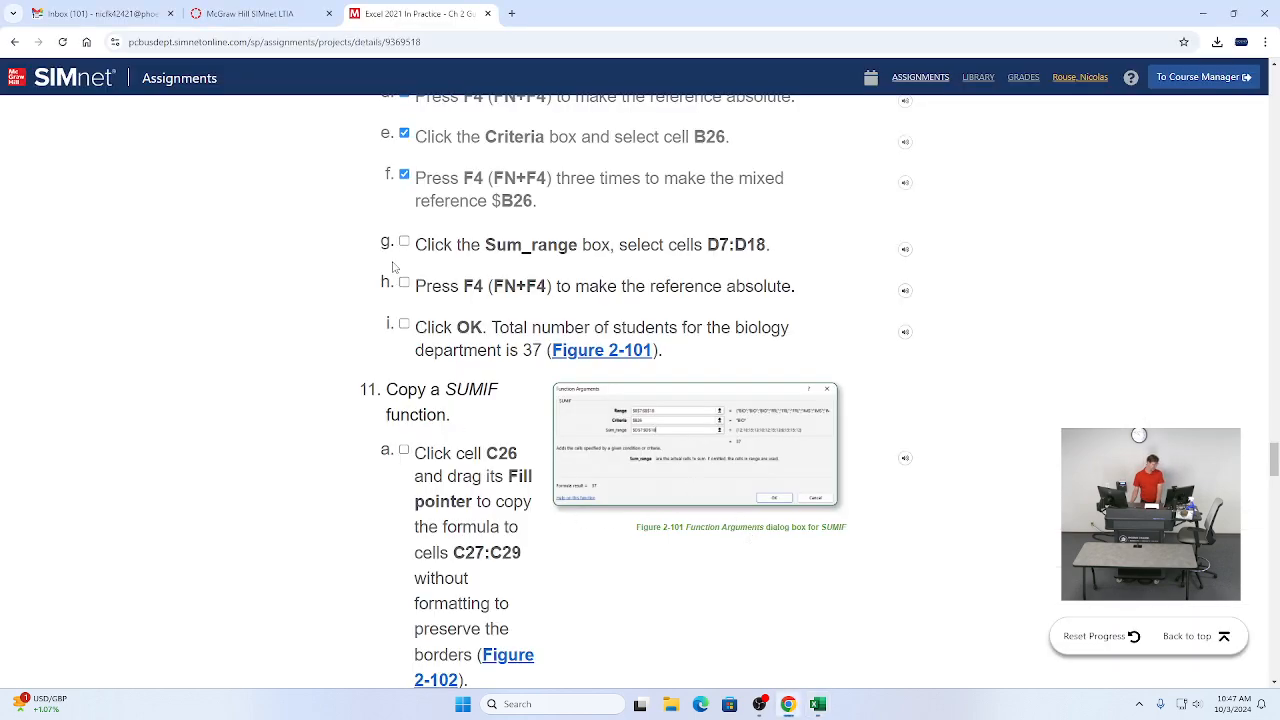
click(404, 242)
click(404, 290)
click(404, 330)
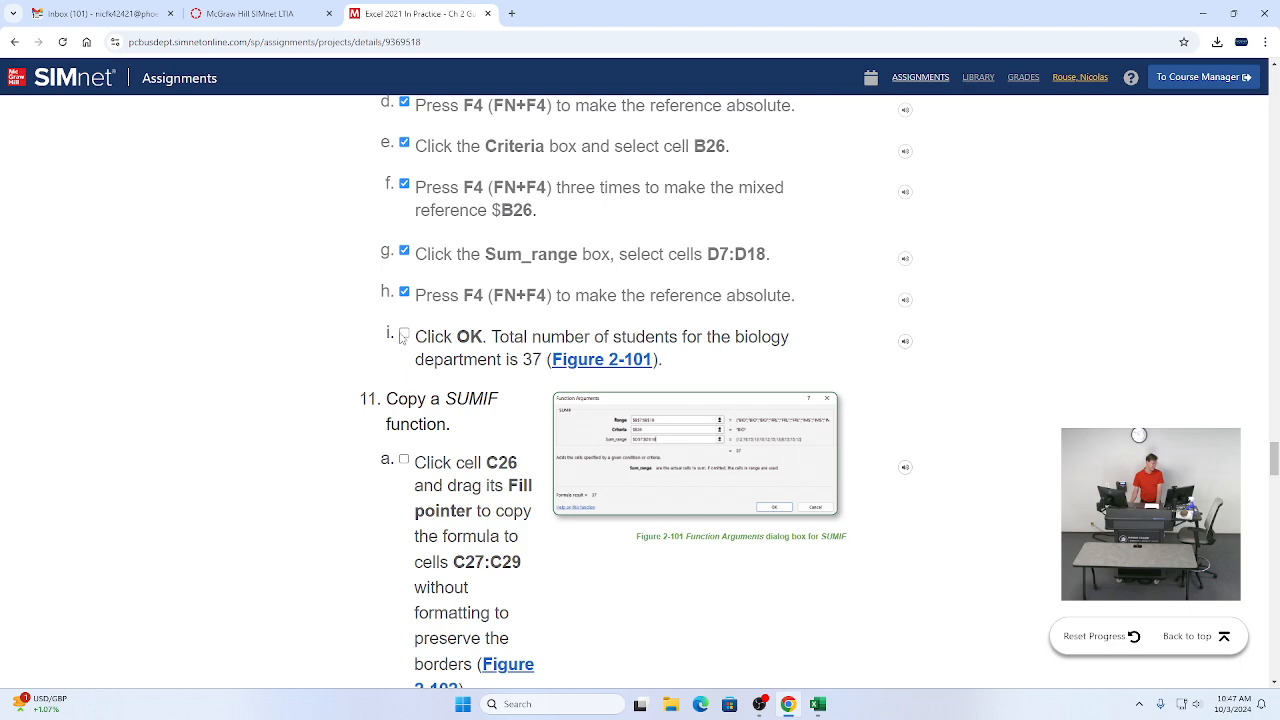
scroll(402, 345, down, 1)
scroll(400, 363, down, 1)
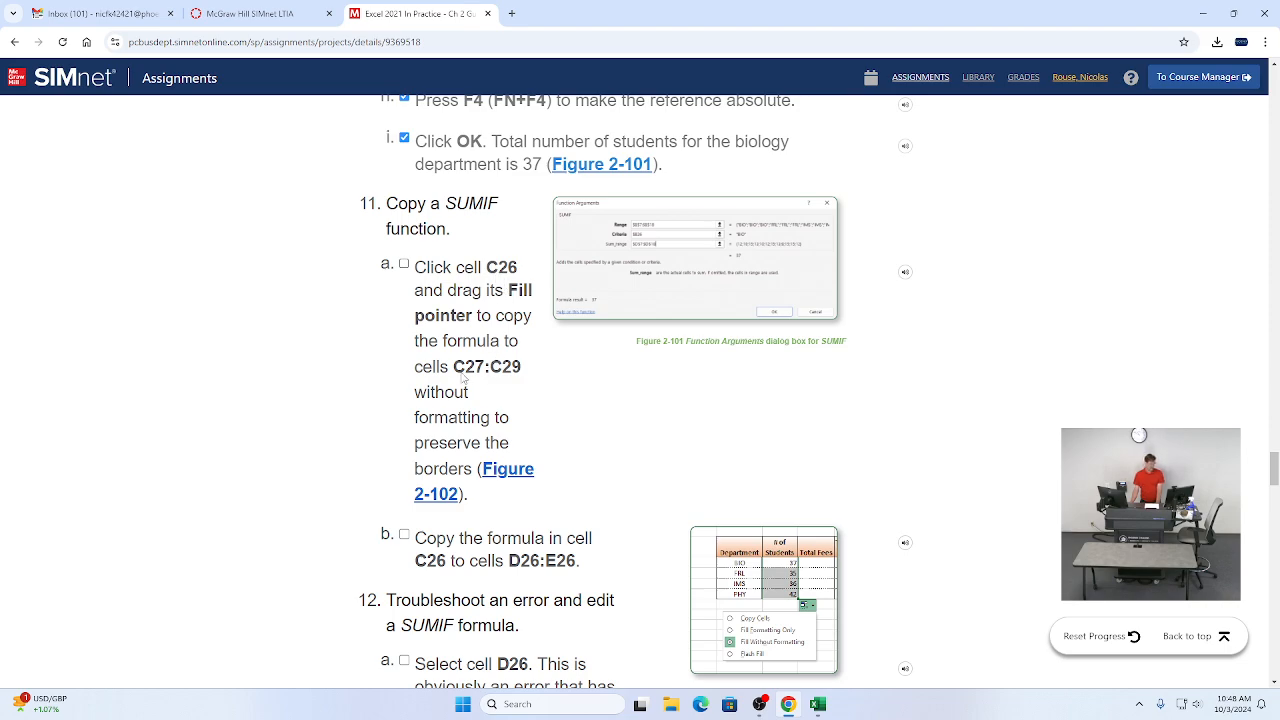
Step: Copy the C26 formula down to C27:C29 using Fill Without Formatting to keep the borders
scroll(510, 376, down, 1)
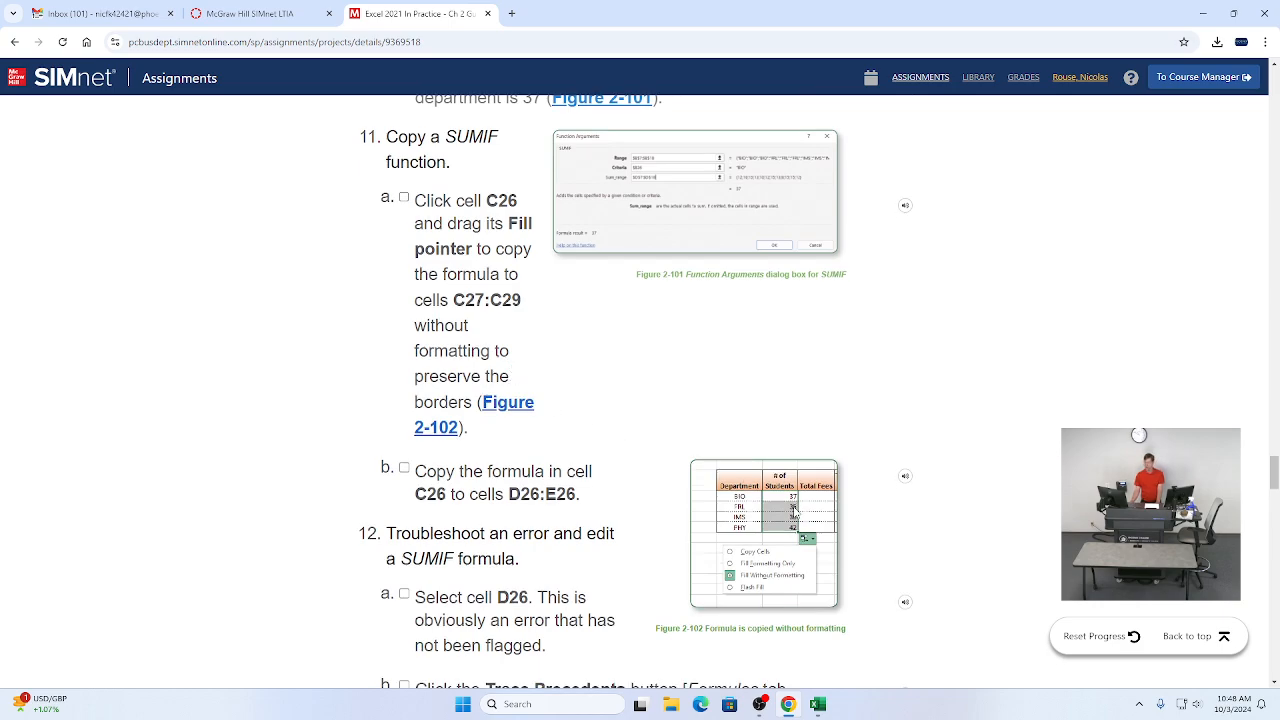
scroll(795, 510, down, 1)
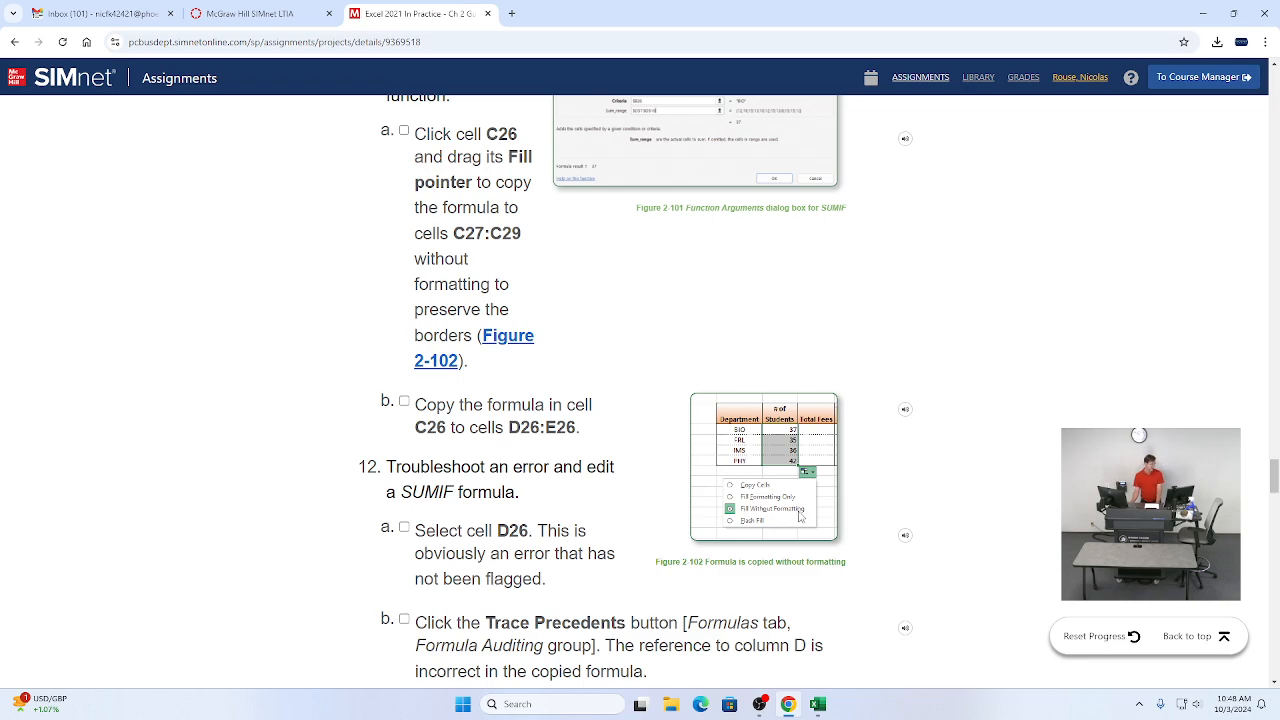
key(alt+Tab)
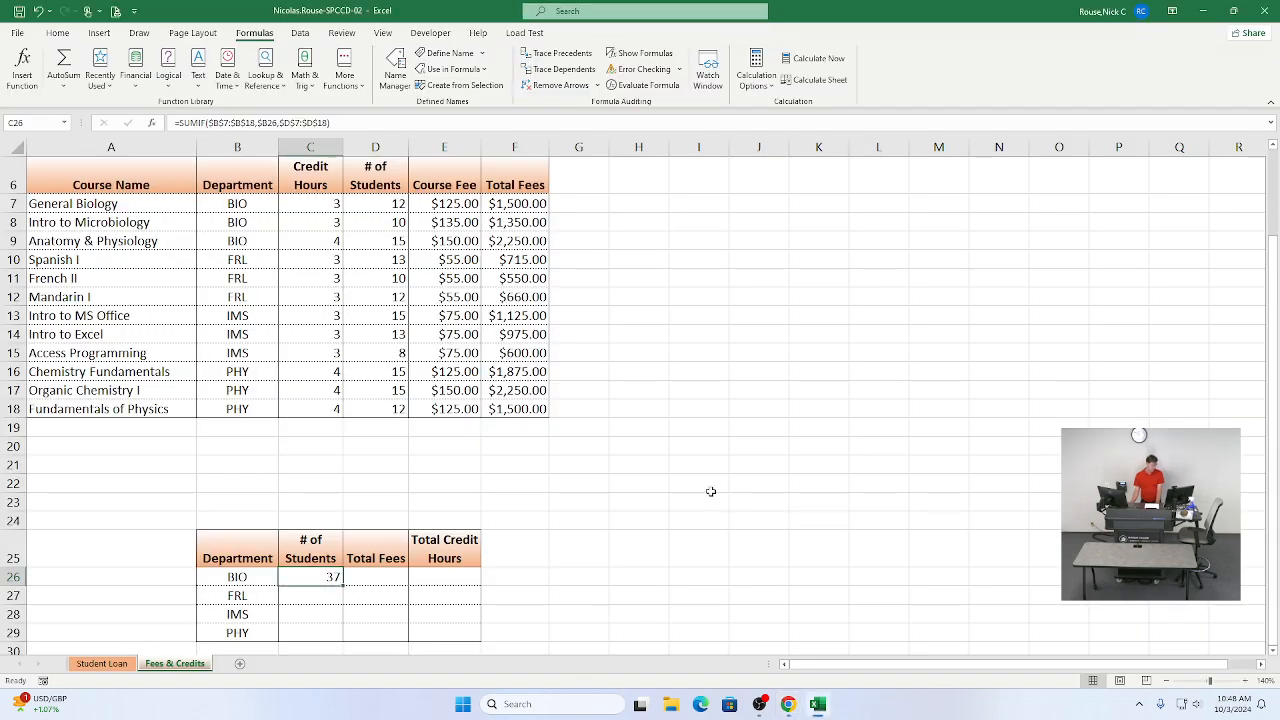
scroll(710, 491, down, 1)
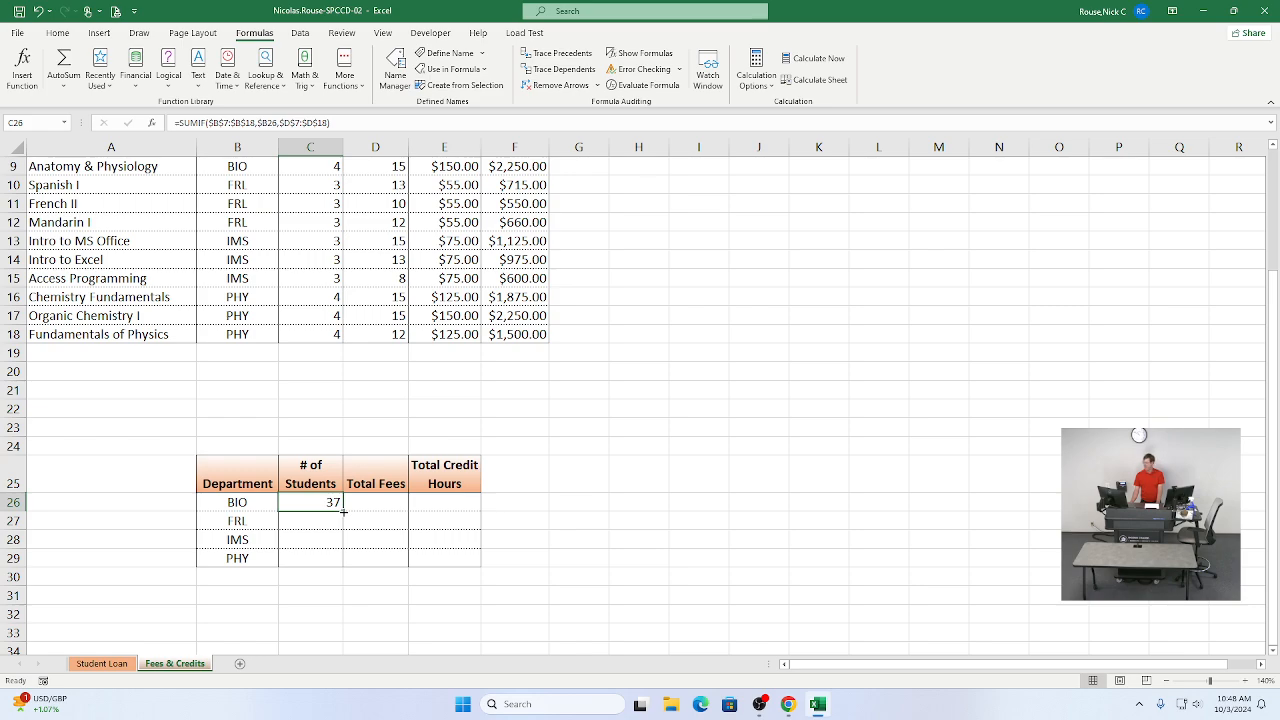
drag(343, 511, 340, 562)
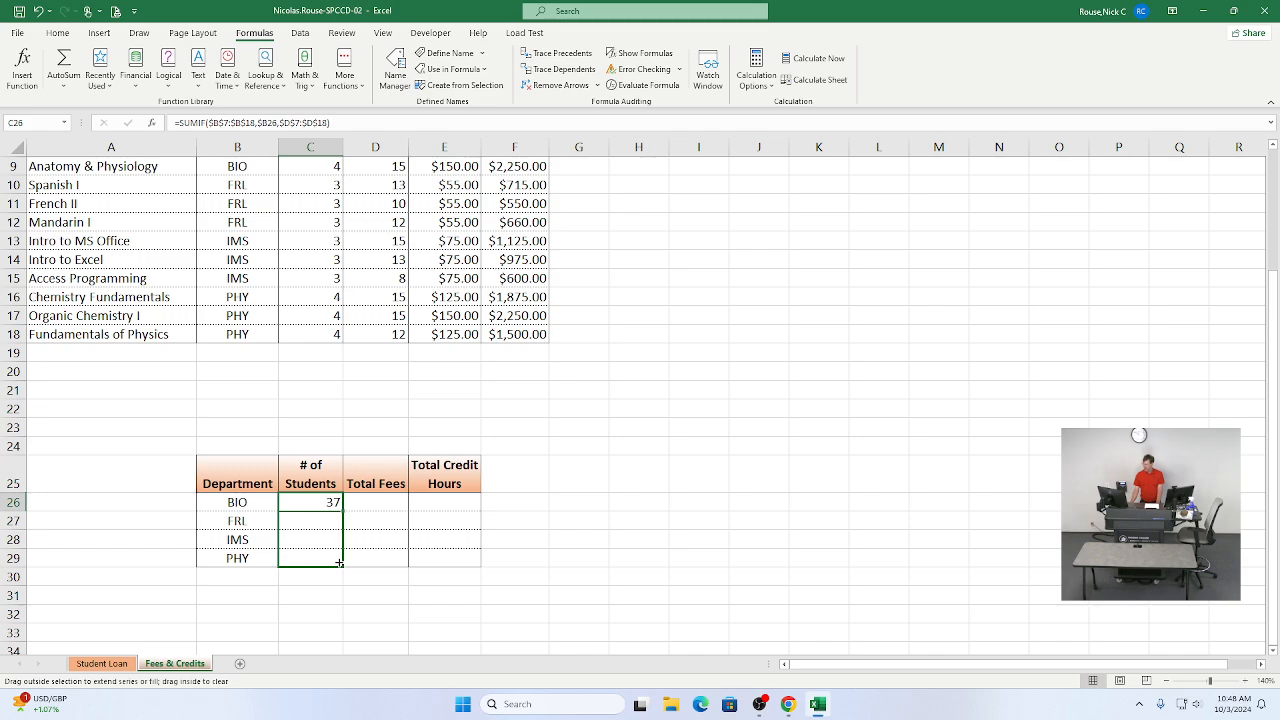
drag(340, 562, 340, 562)
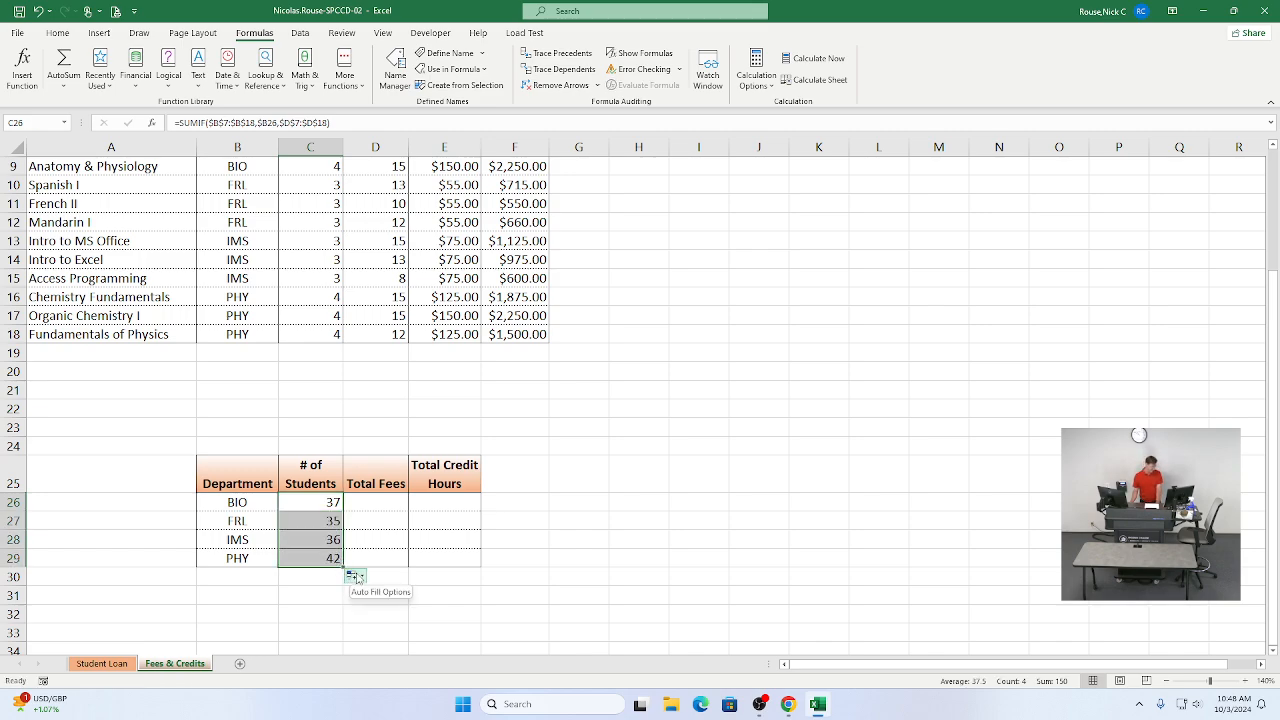
click(354, 576)
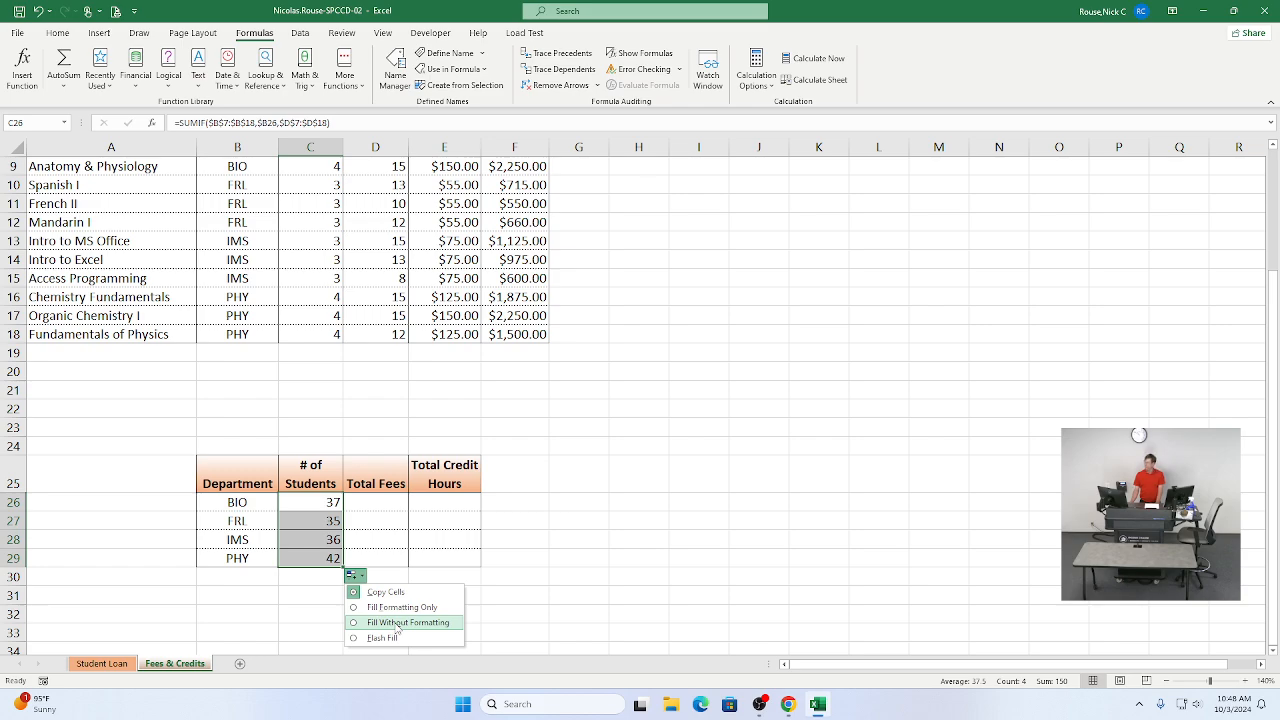
click(398, 624)
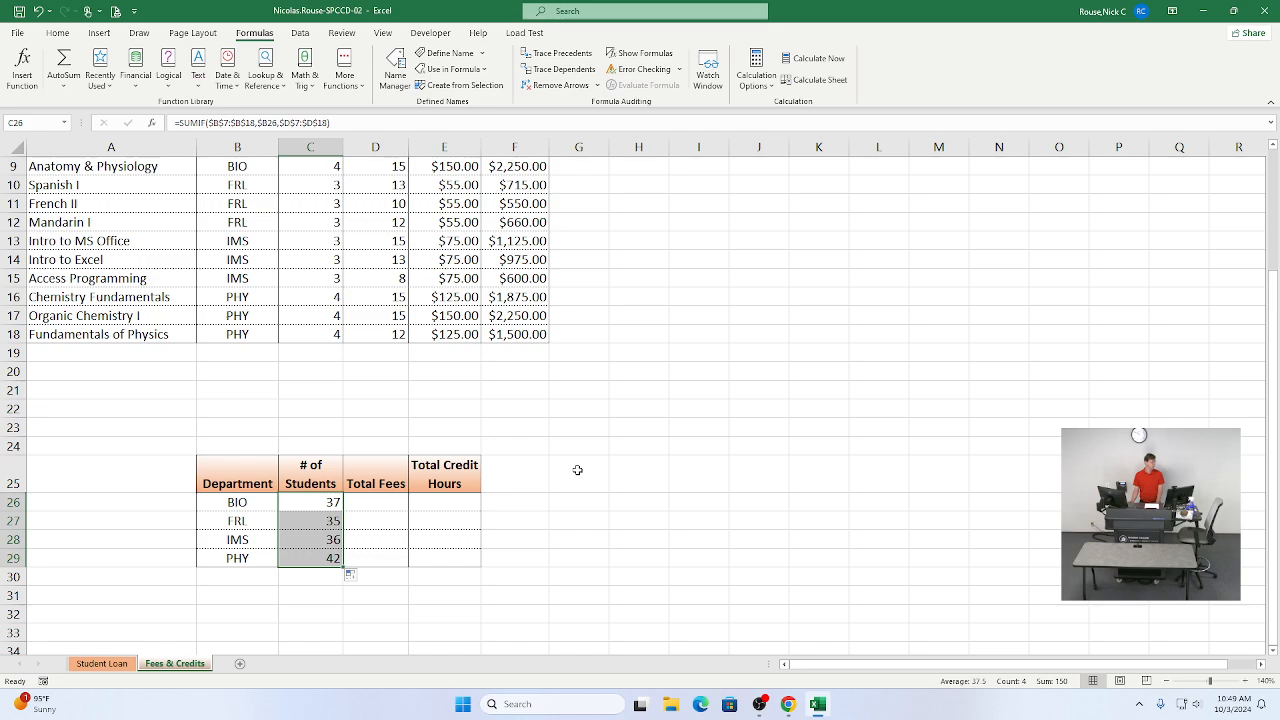
Step: Copy the formula in C26 across to cells D26:E26
key(alt+Tab)
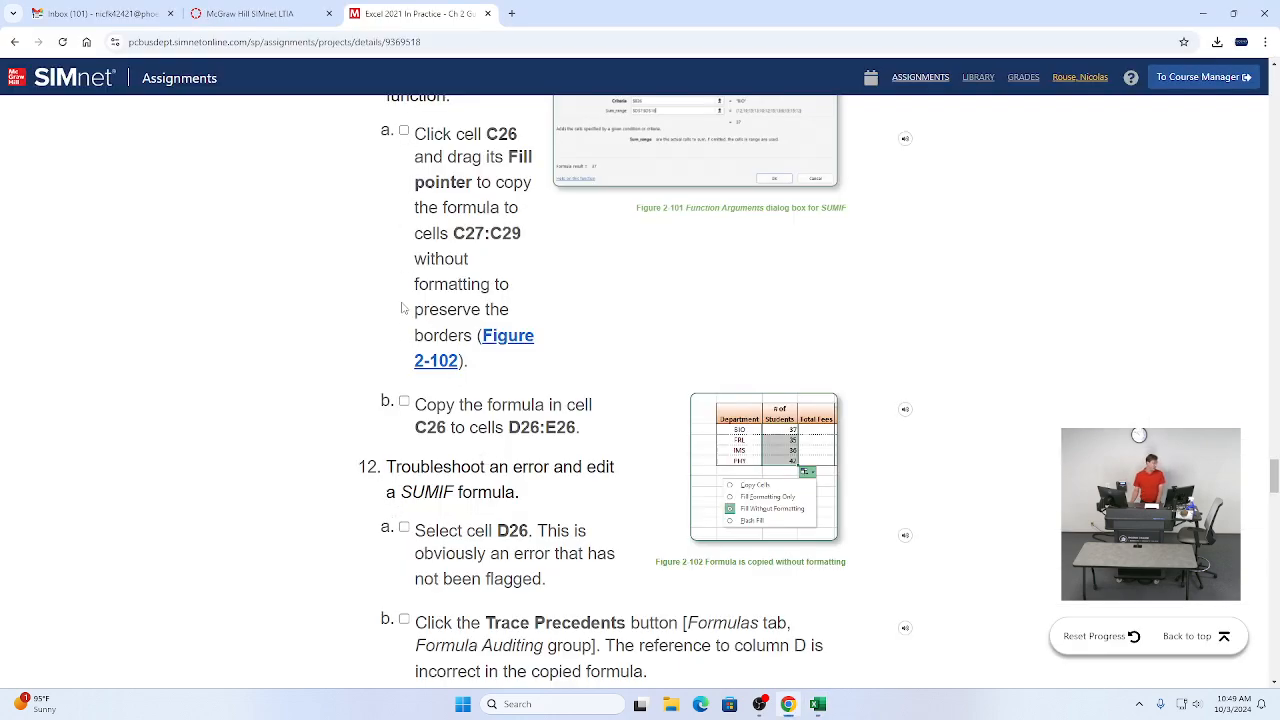
scroll(403, 263, down, 1)
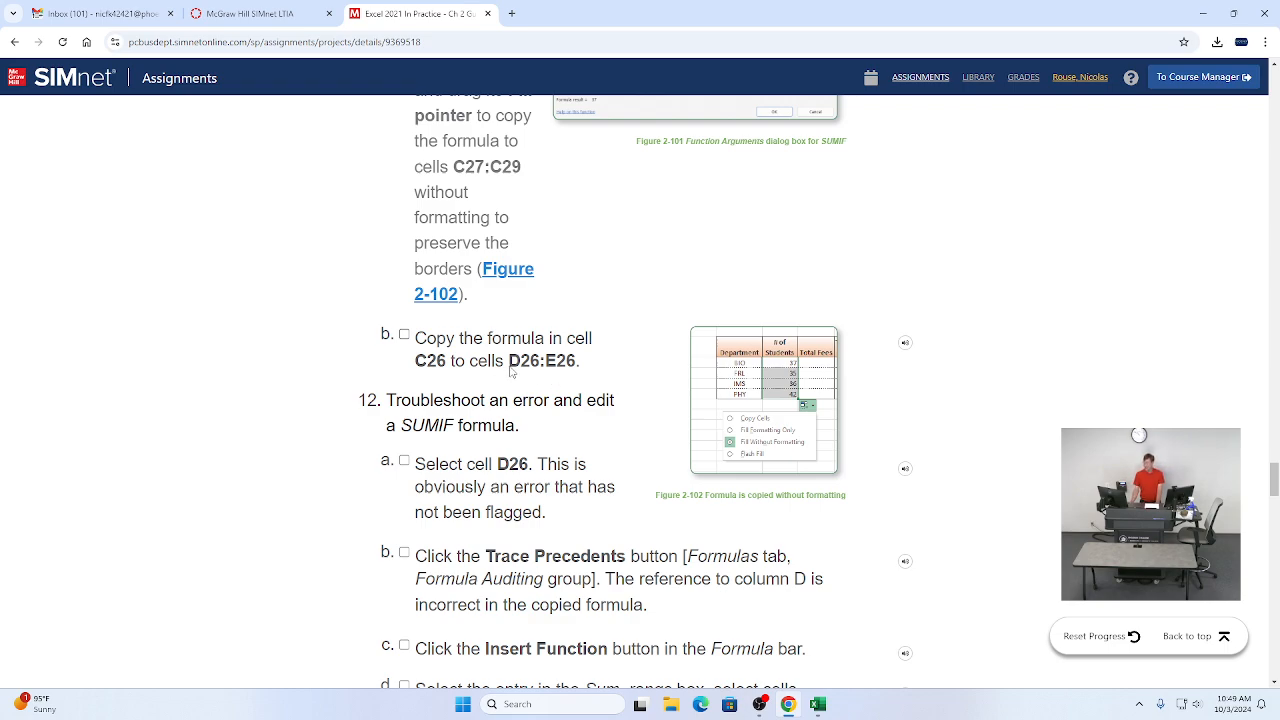
key(alt+Tab)
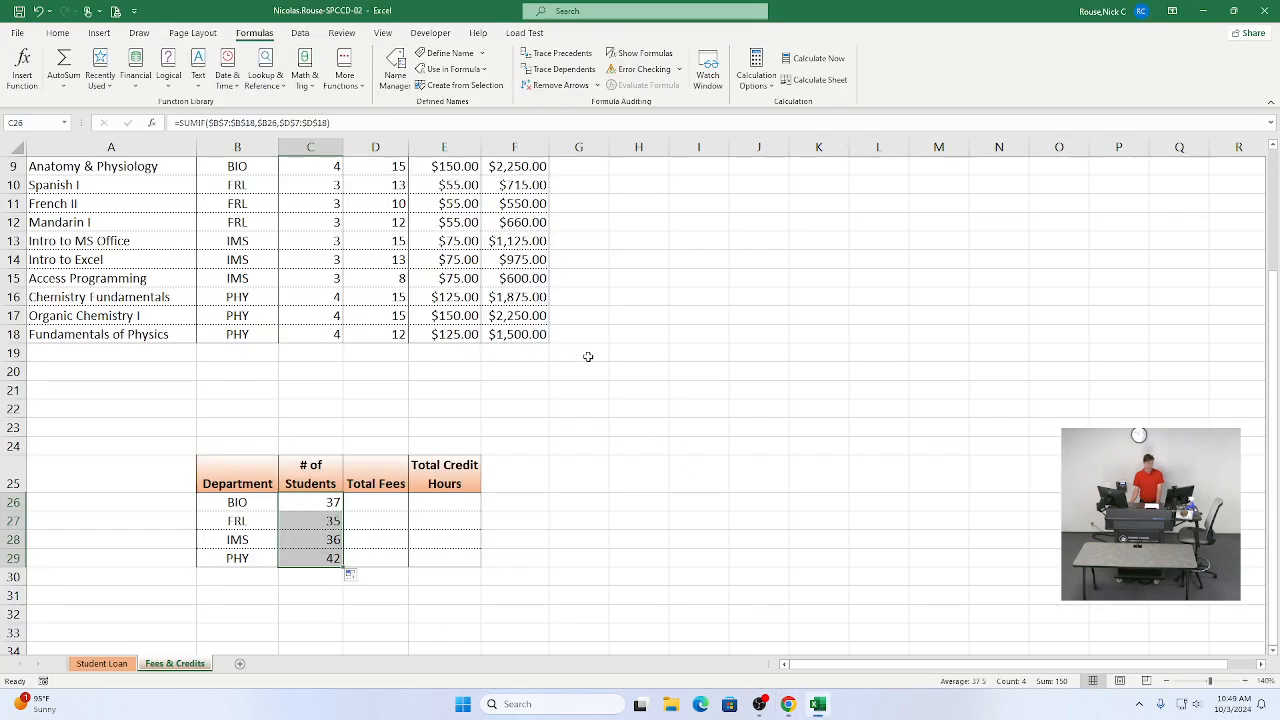
click(310, 500)
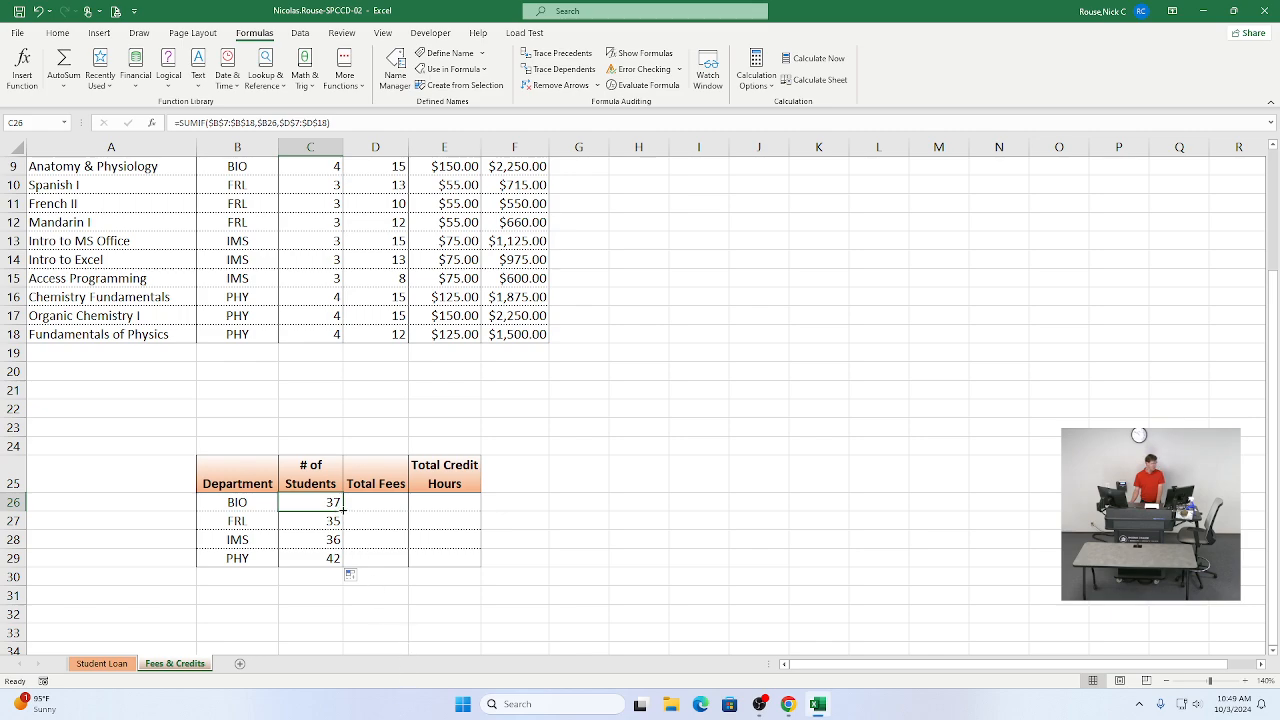
drag(343, 511, 455, 510)
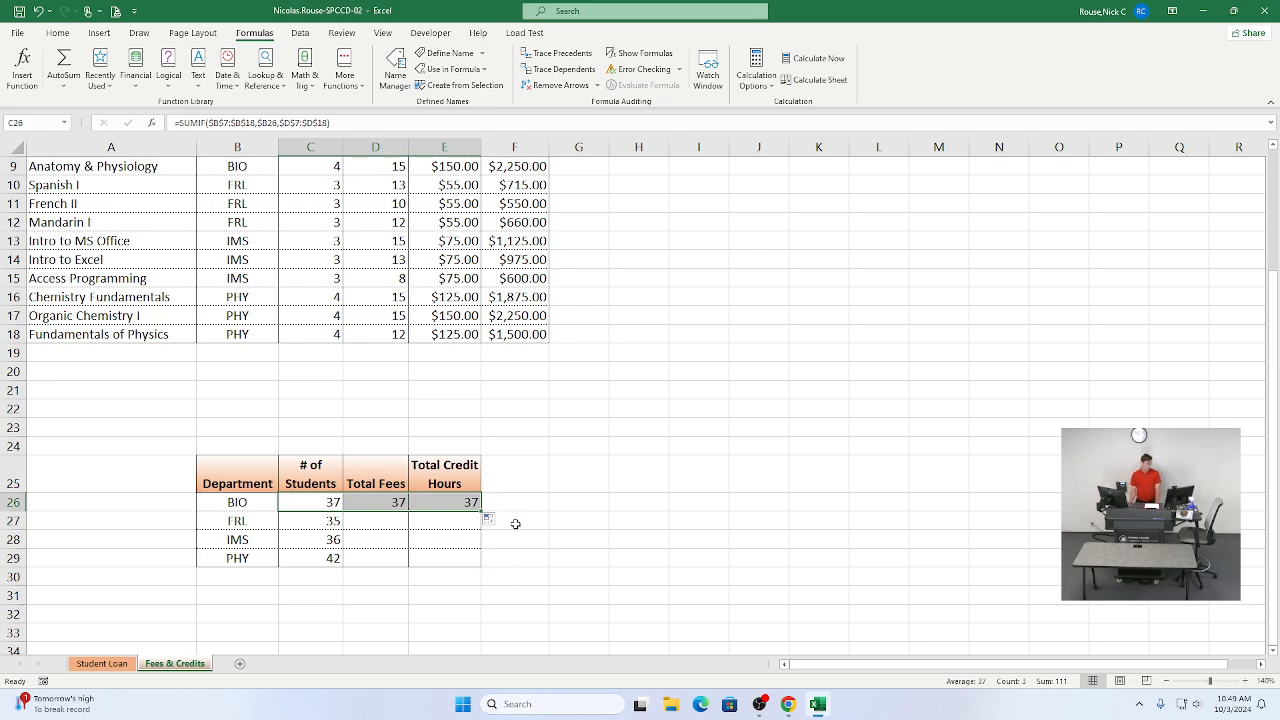
Step: Select cell D26 and review the assignment instructions for troubleshooting its SUMIF formula
click(372, 503)
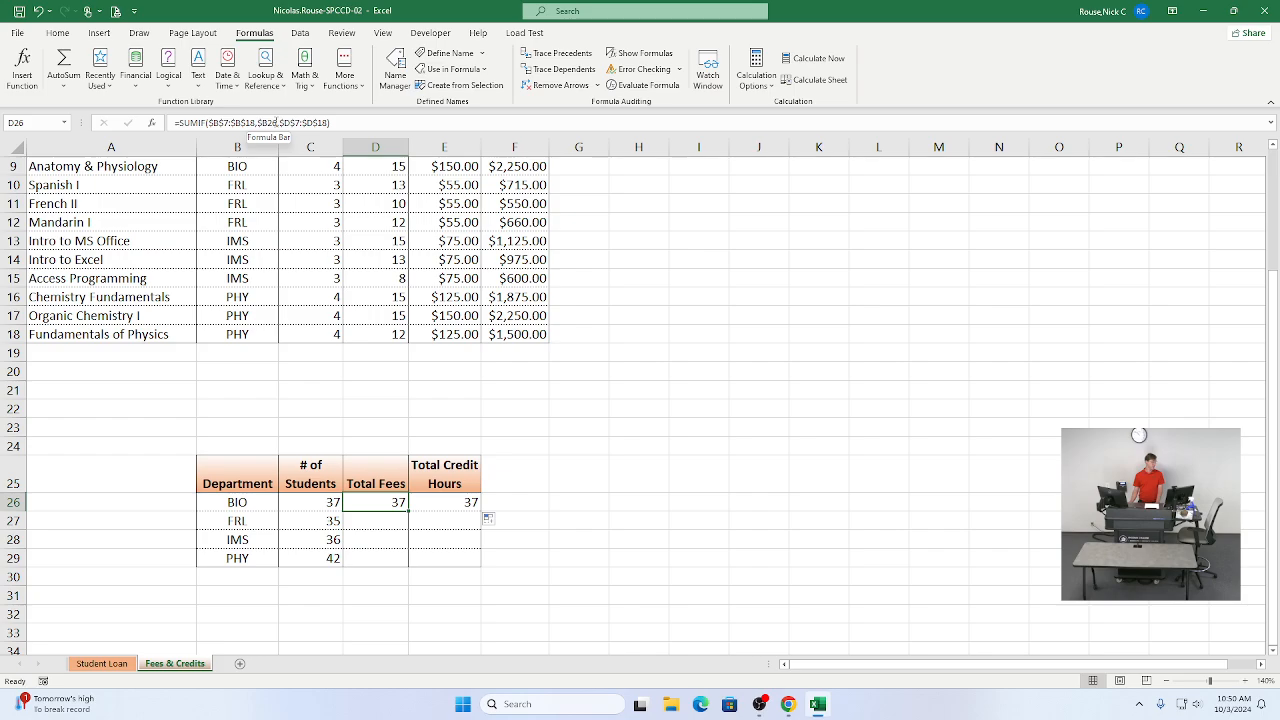
scroll(286, 323, up, 2)
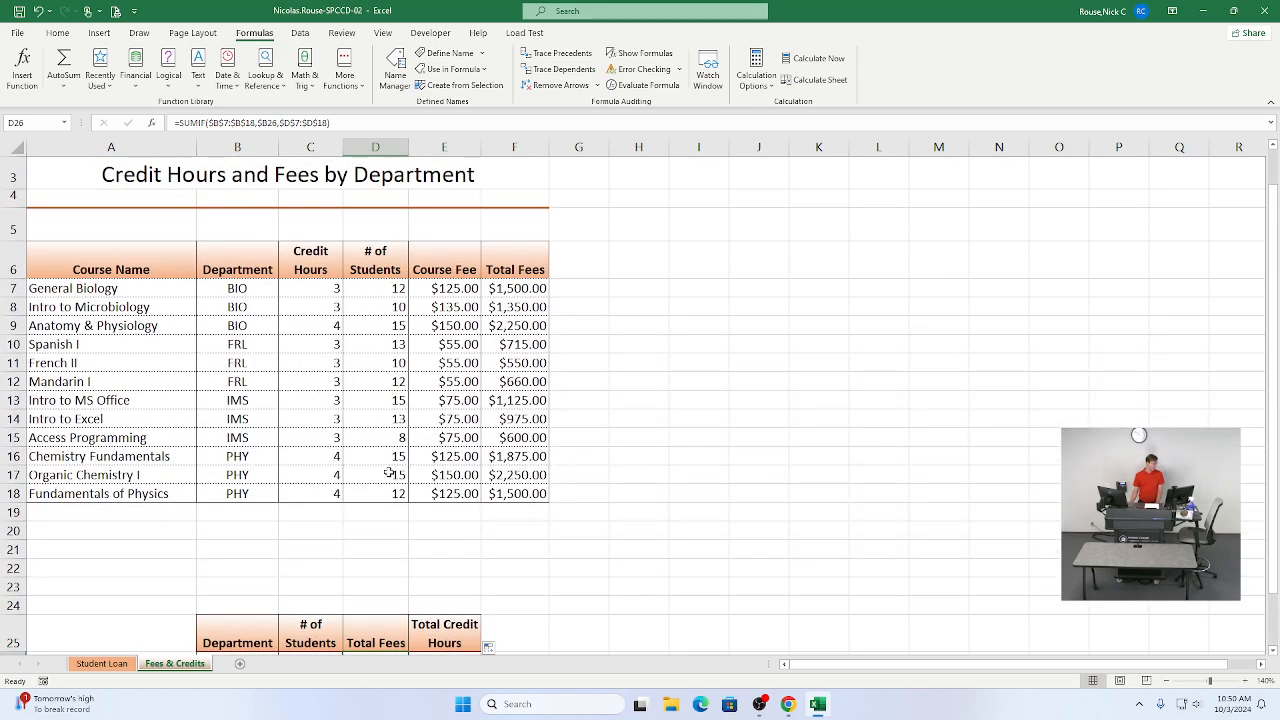
scroll(389, 472, down, 1)
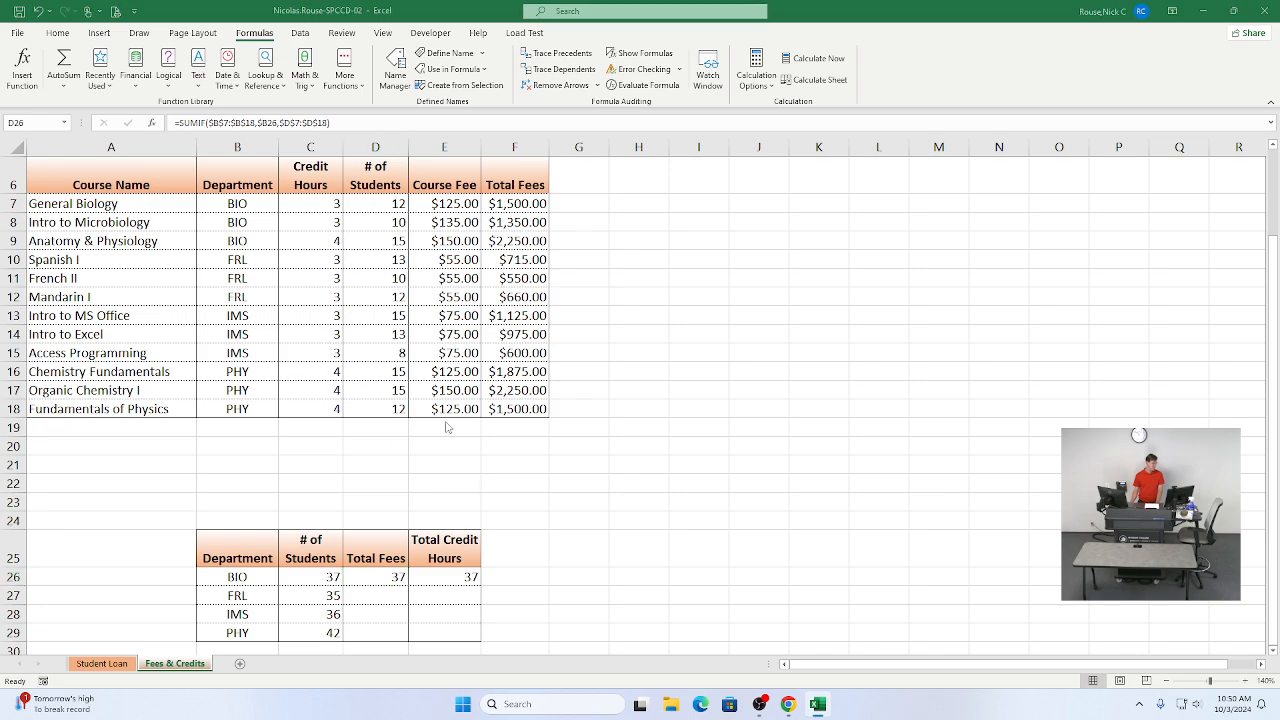
key(alt+Tab)
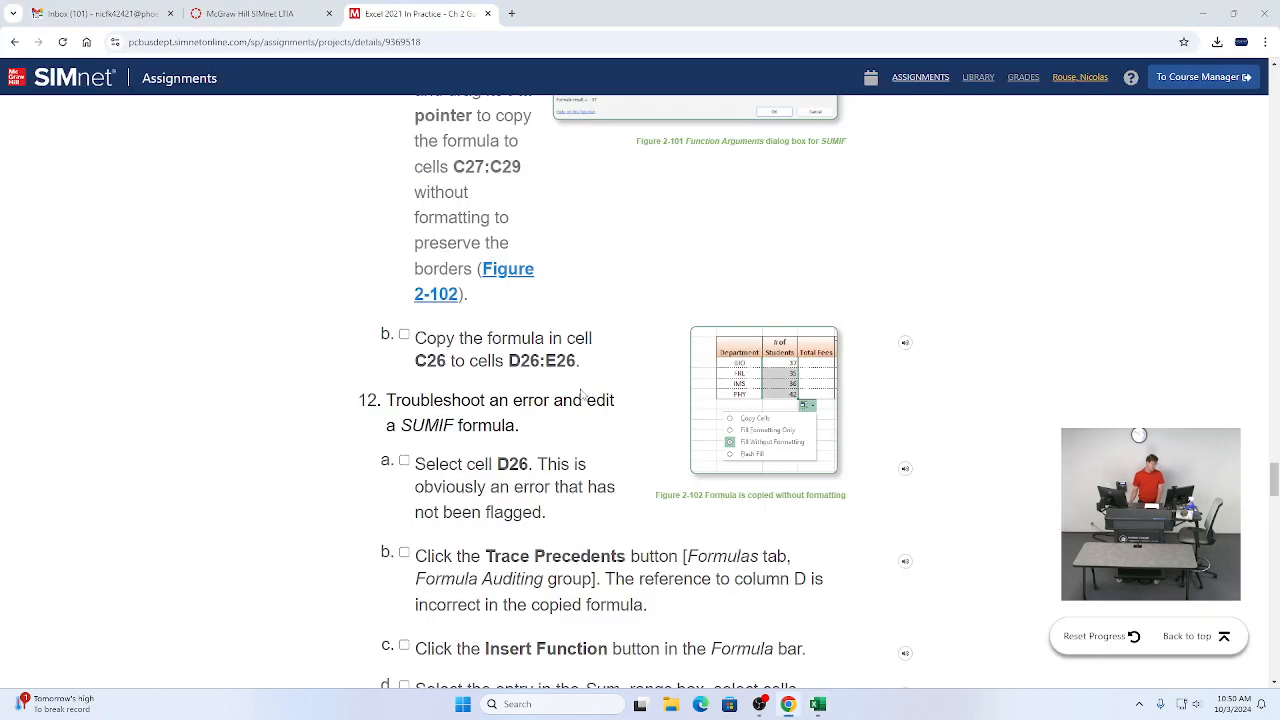
key(alt+Tab)
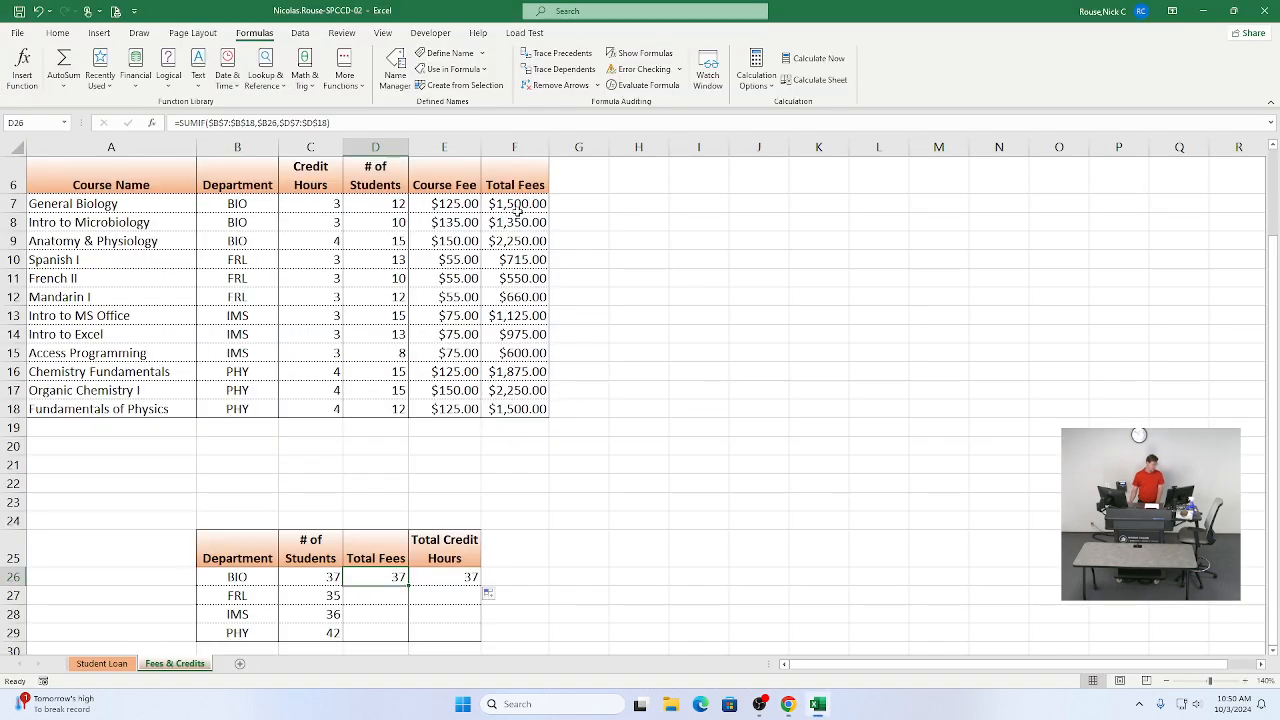
key(alt+Tab)
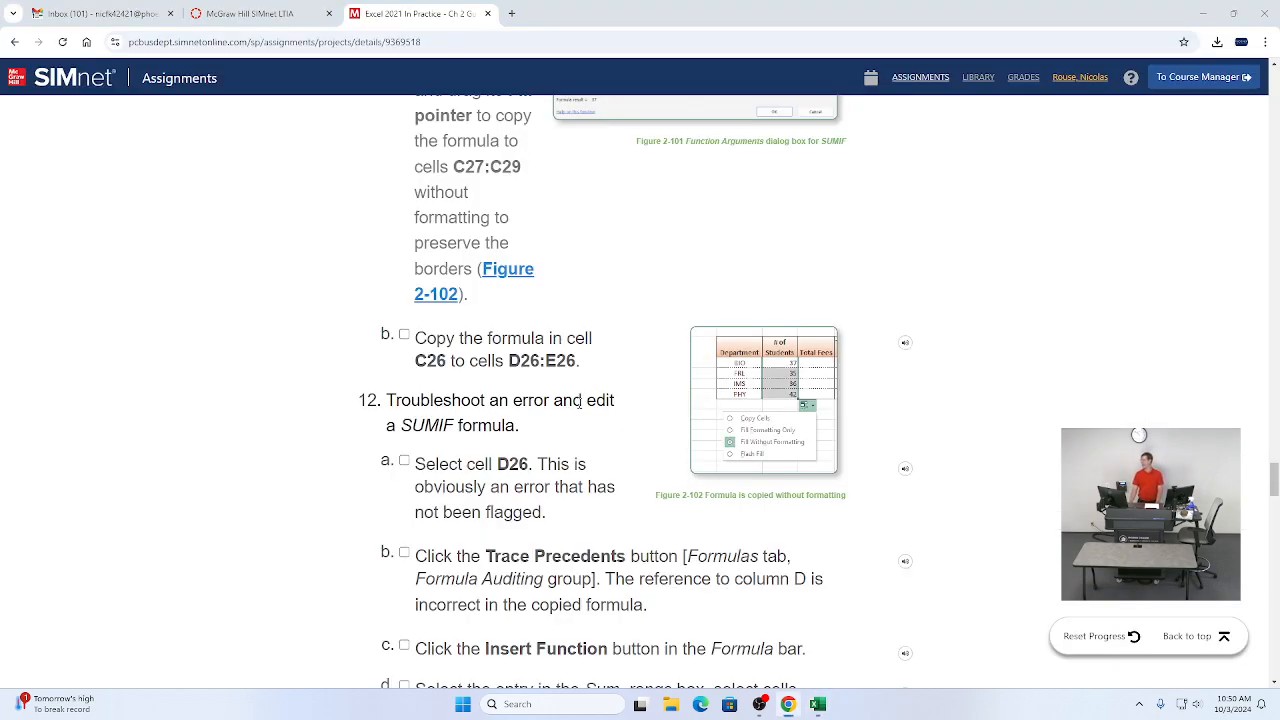
key(alt+Tab)
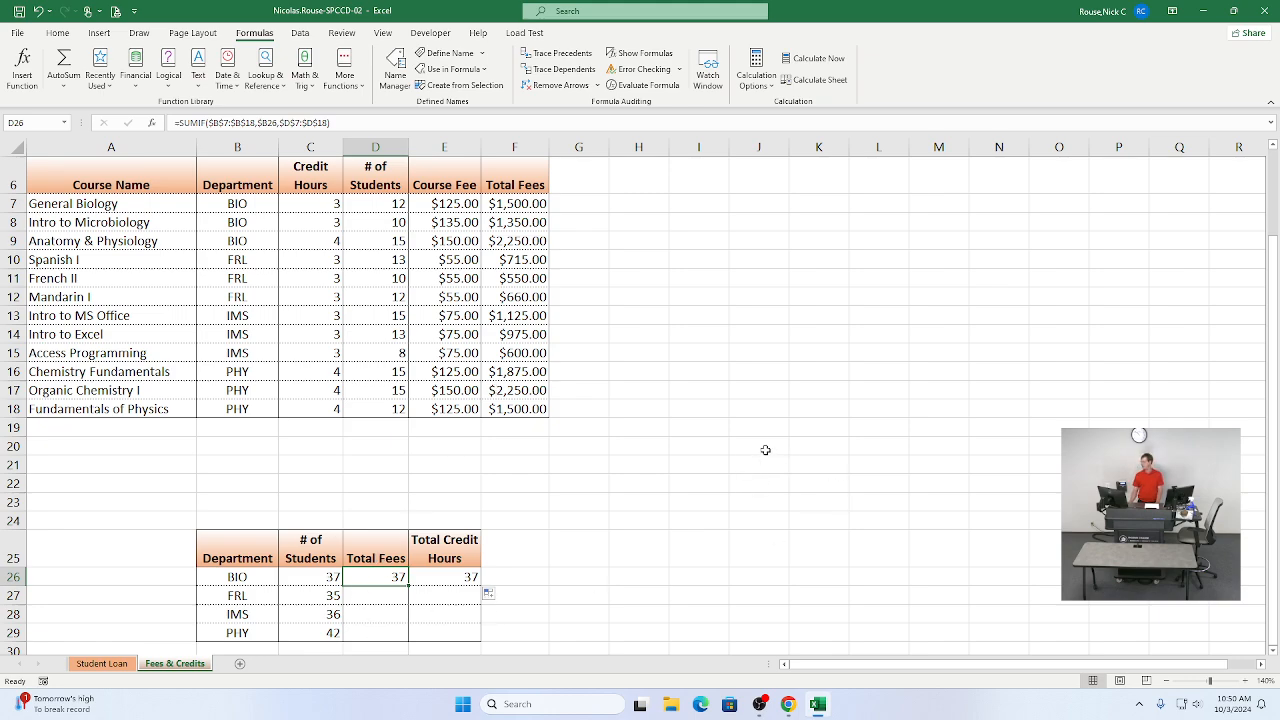
Step: Edit the SUMIF formula in D26 so its Sum_range is $F$7:$F$18, and confirm the entry
double_click(376, 578)
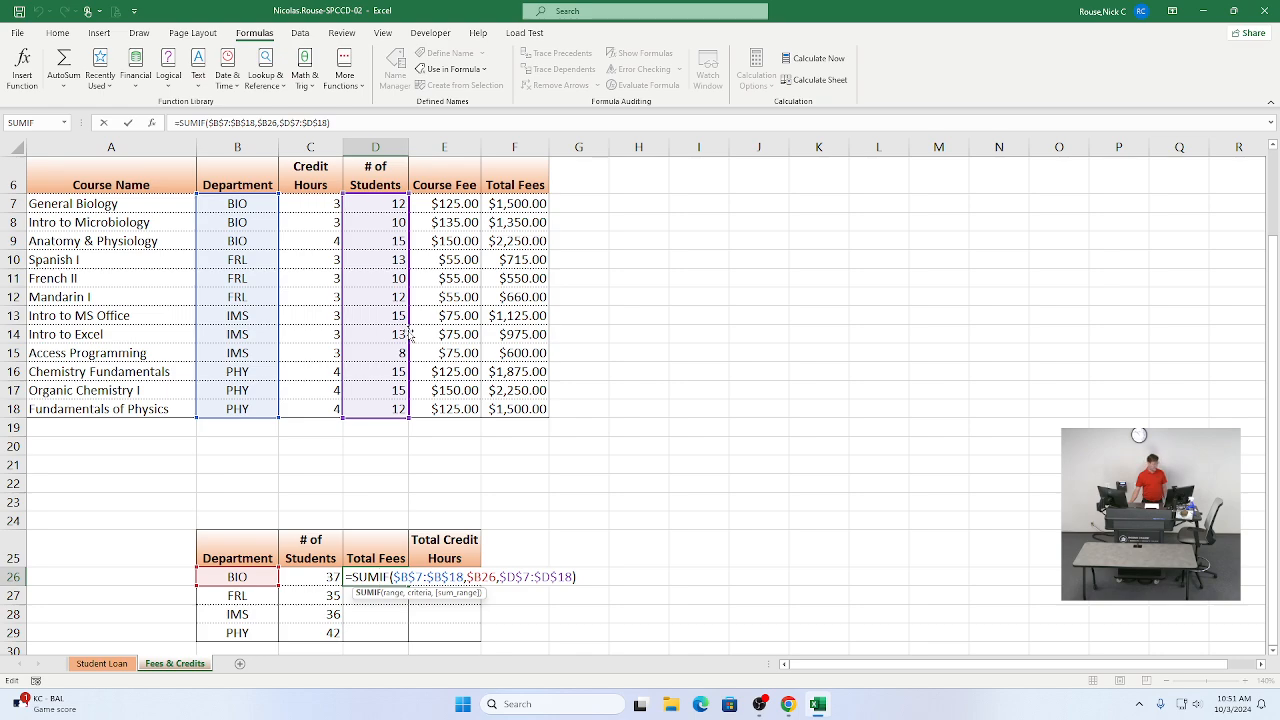
drag(410, 337, 504, 345)
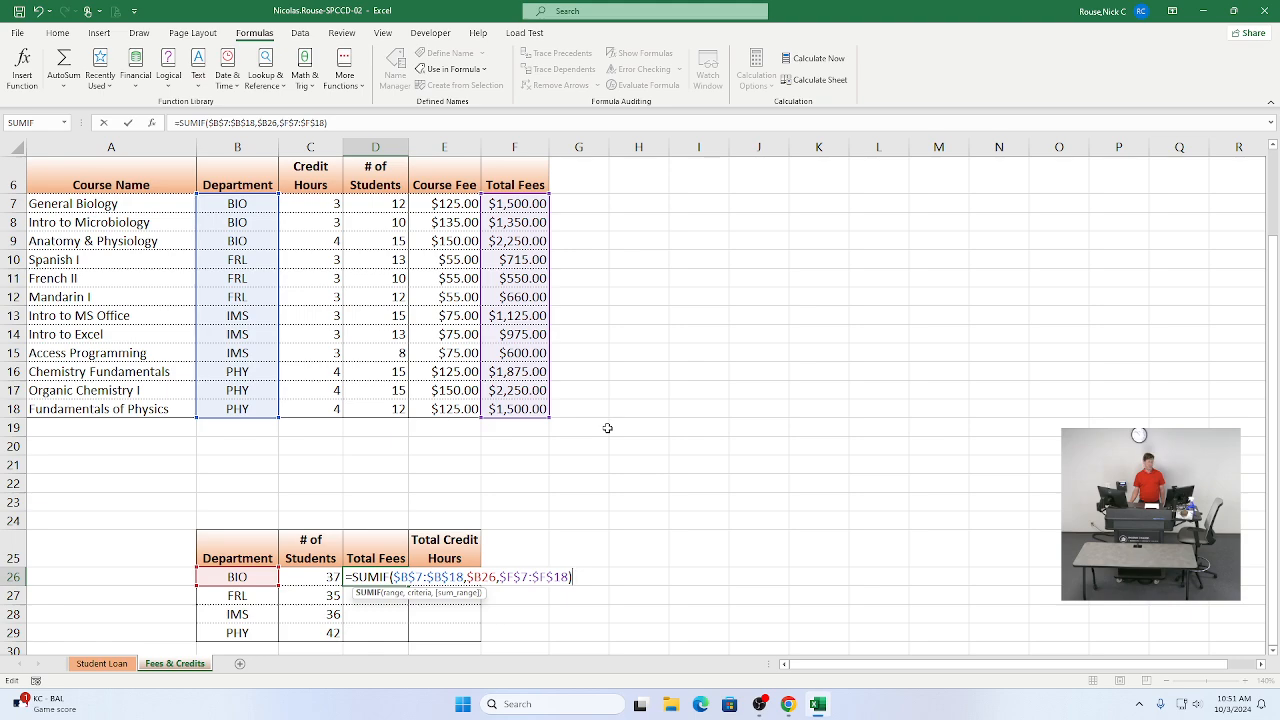
click(128, 124)
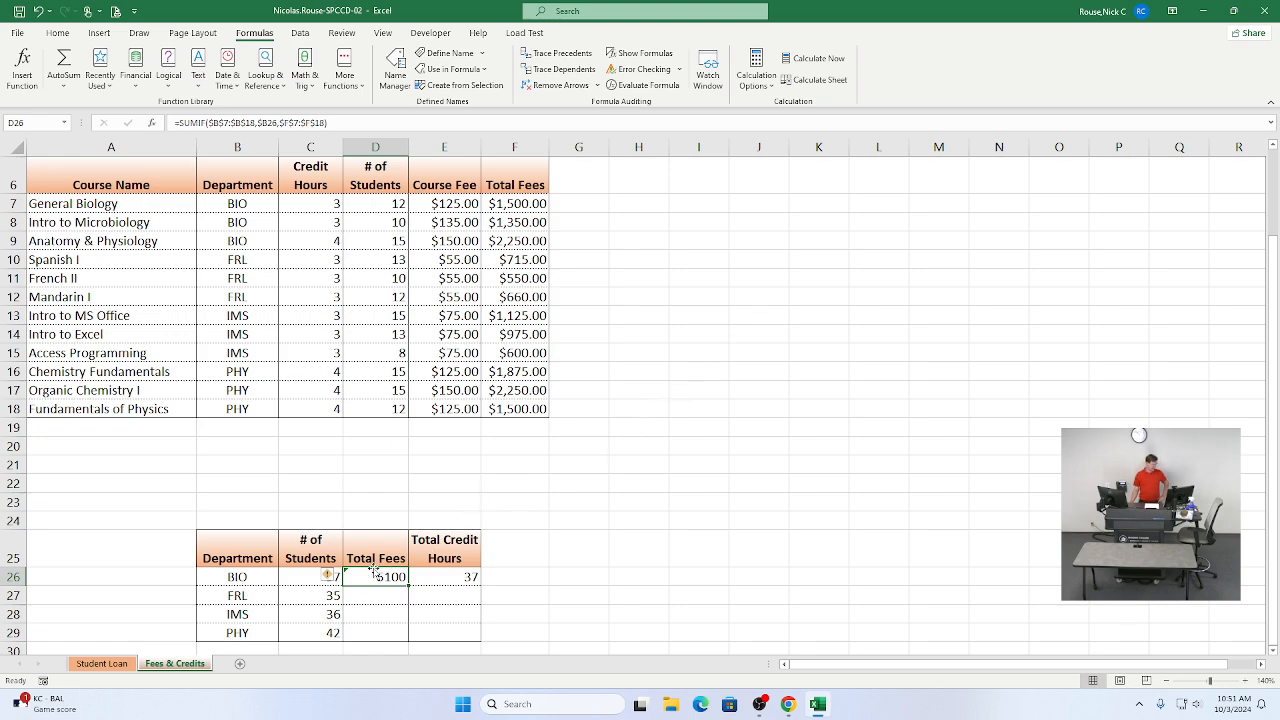
Step: Ignore the inconsistent-formula error flagged on cell D26
mouse_move(331, 580)
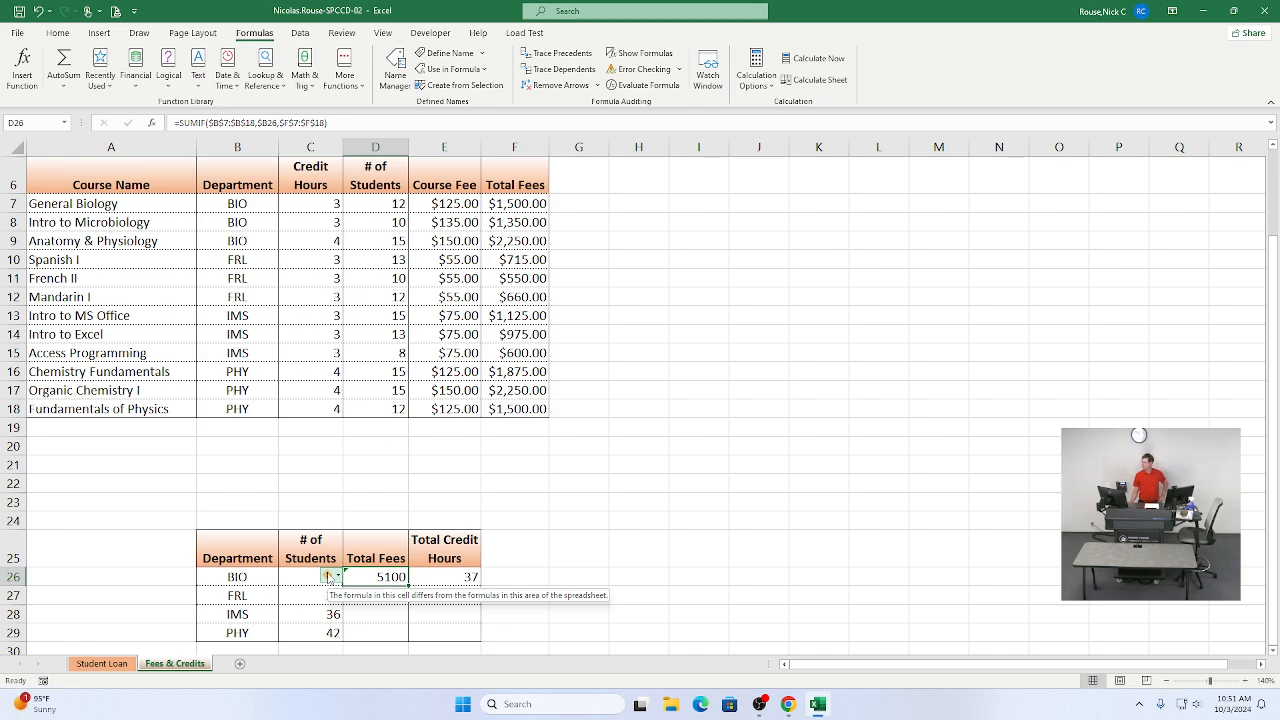
click(330, 577)
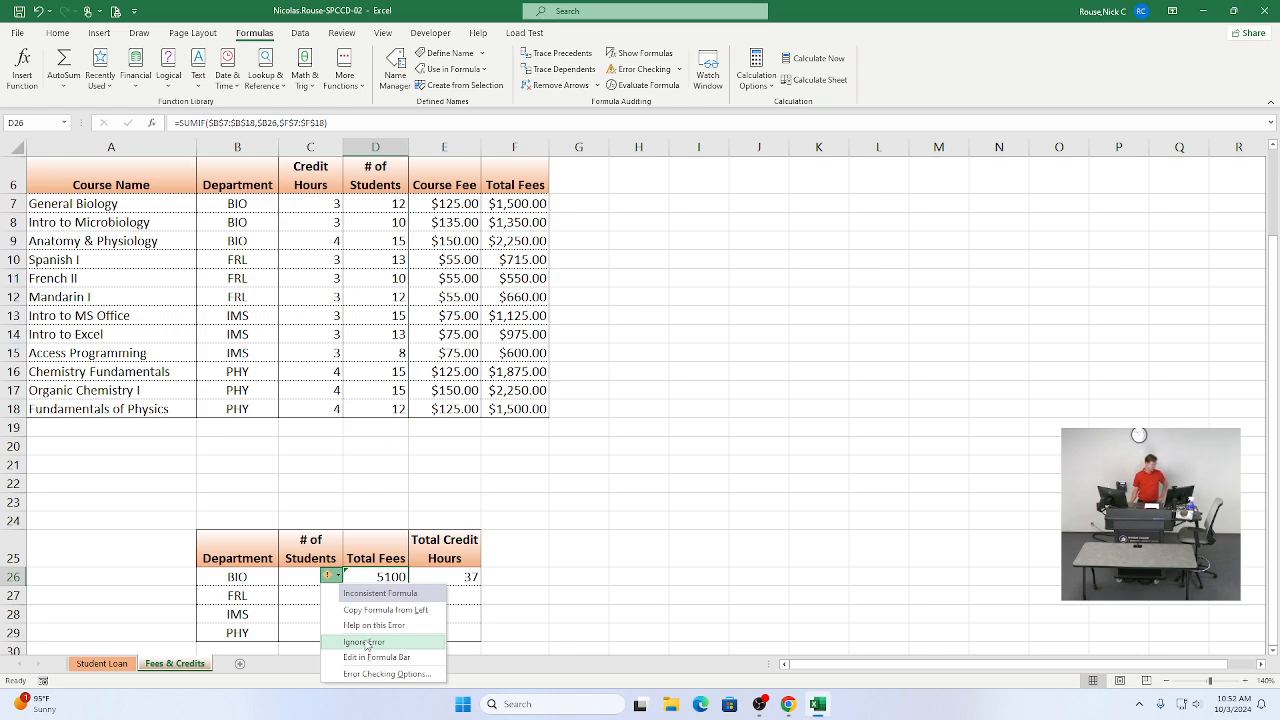
click(364, 642)
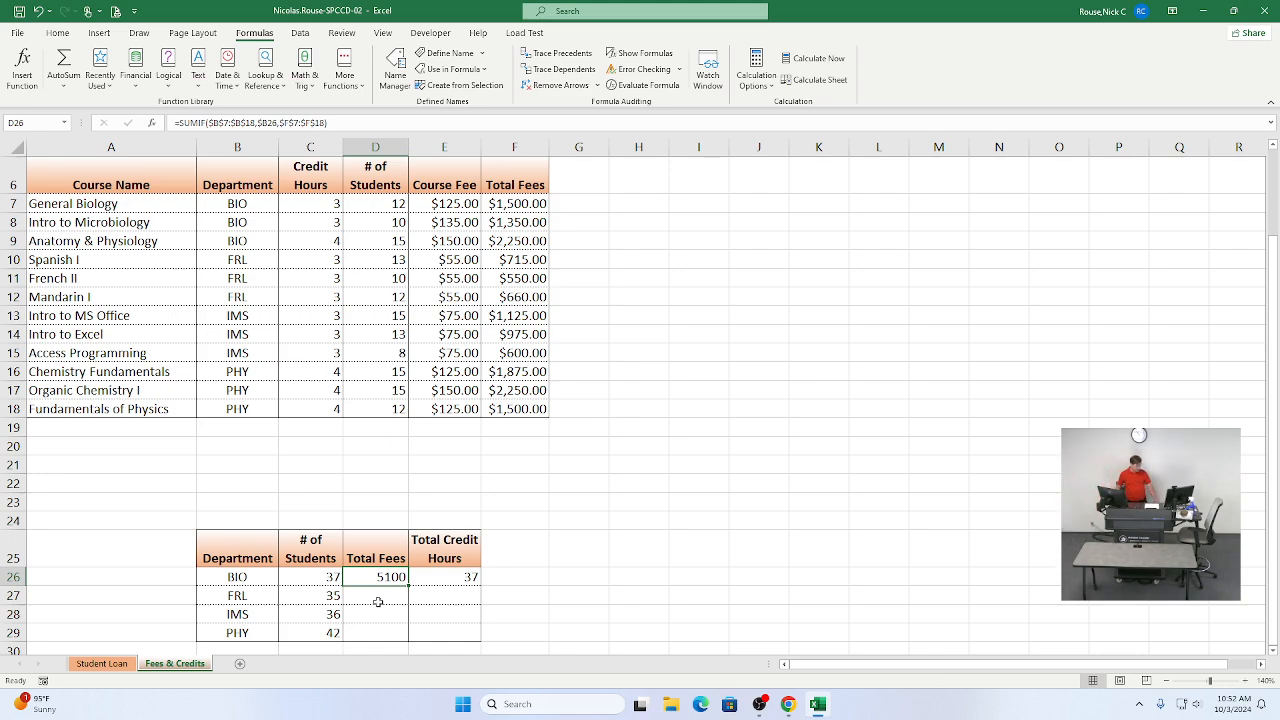
Step: Review the instructions for copying D26 down and applying Currency formatting
key(alt+Tab)
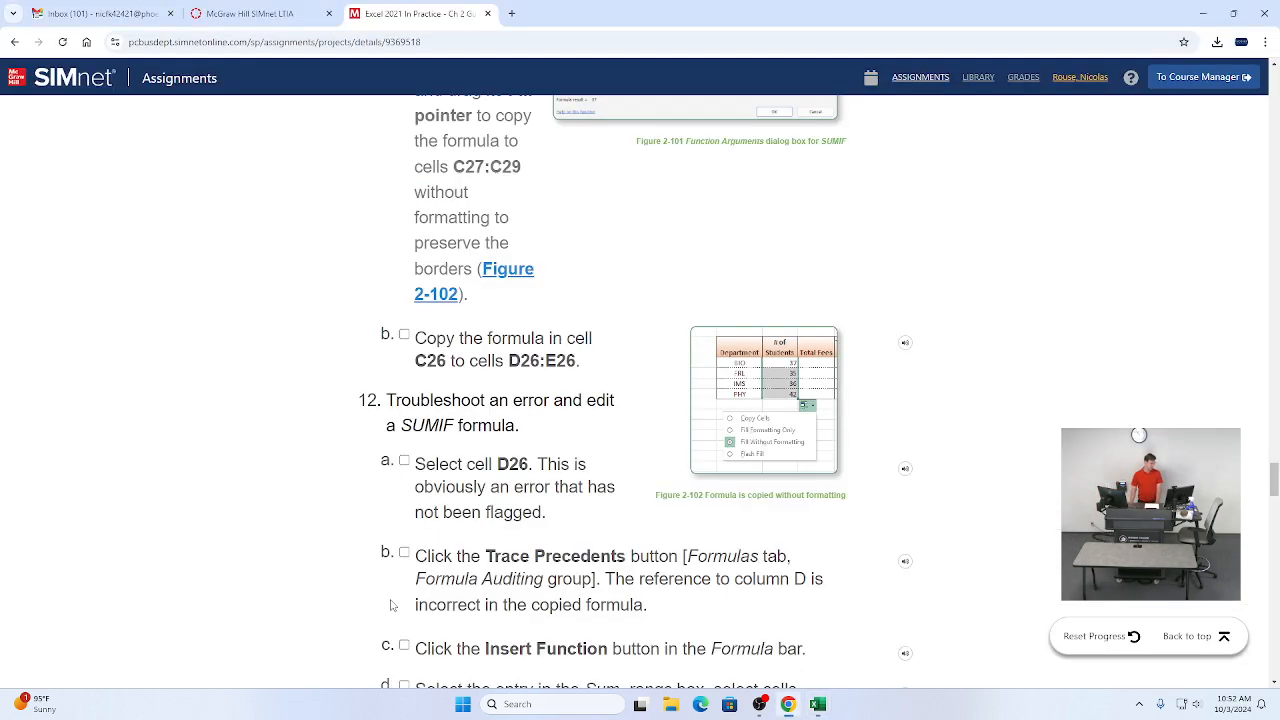
scroll(414, 457, up, 3)
scroll(428, 450, down, 5)
scroll(428, 450, down, 4)
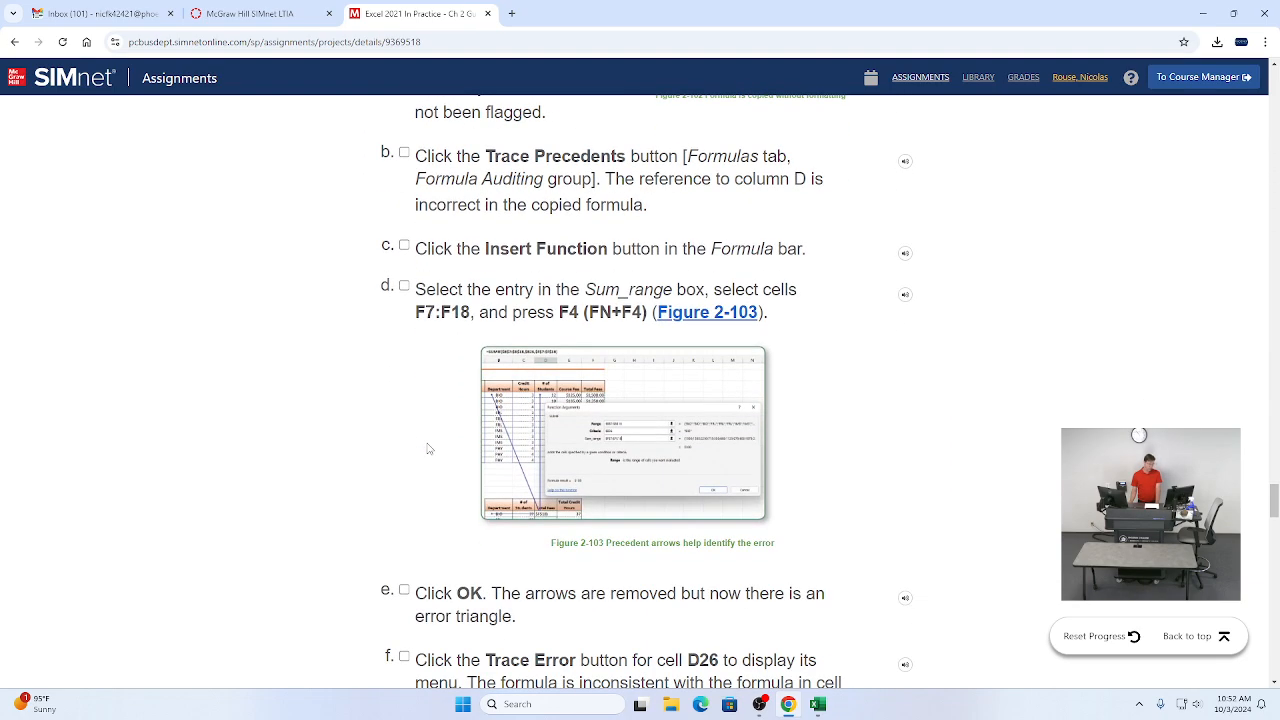
scroll(428, 450, down, 2)
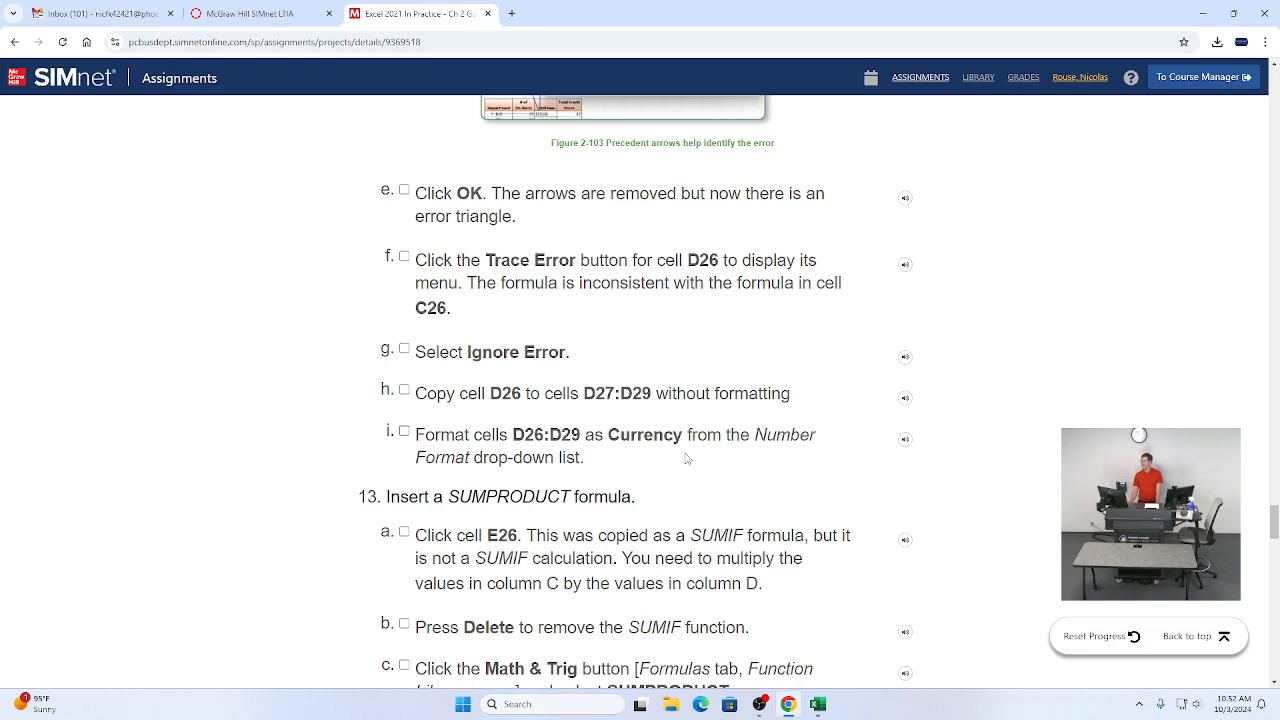
key(alt+Tab)
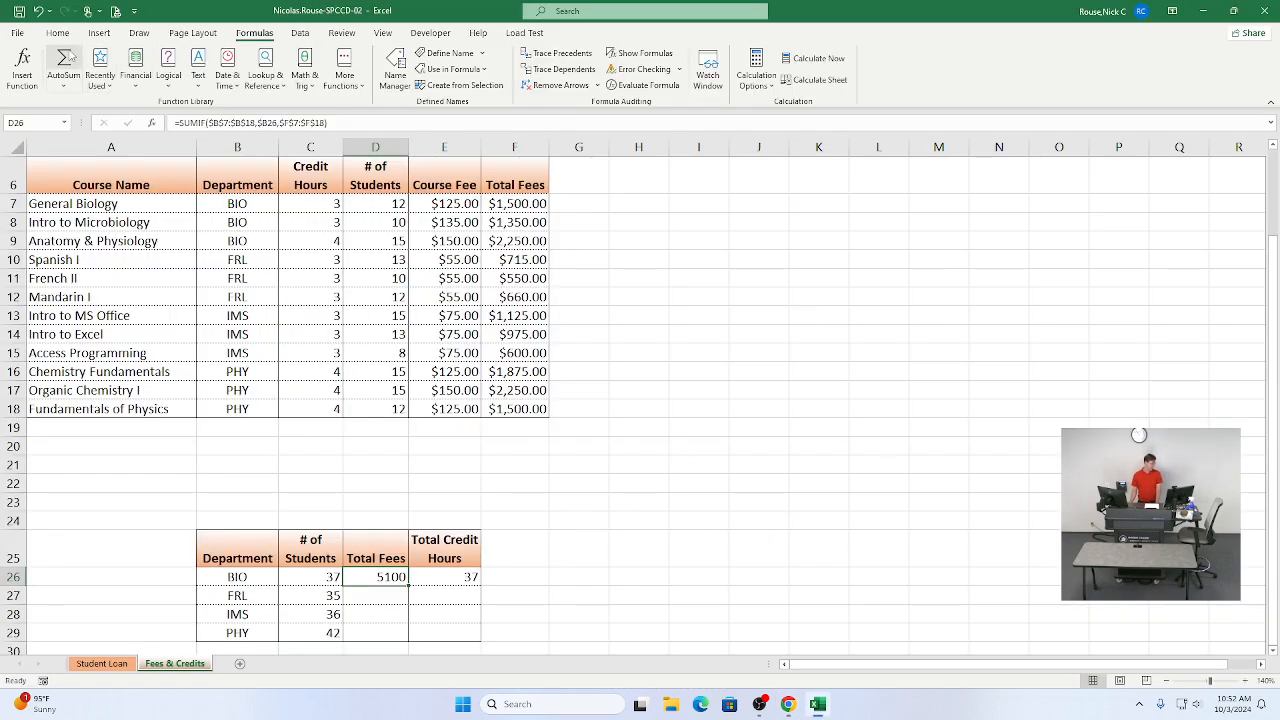
Step: Apply the Currency number format to cell D26
click(58, 33)
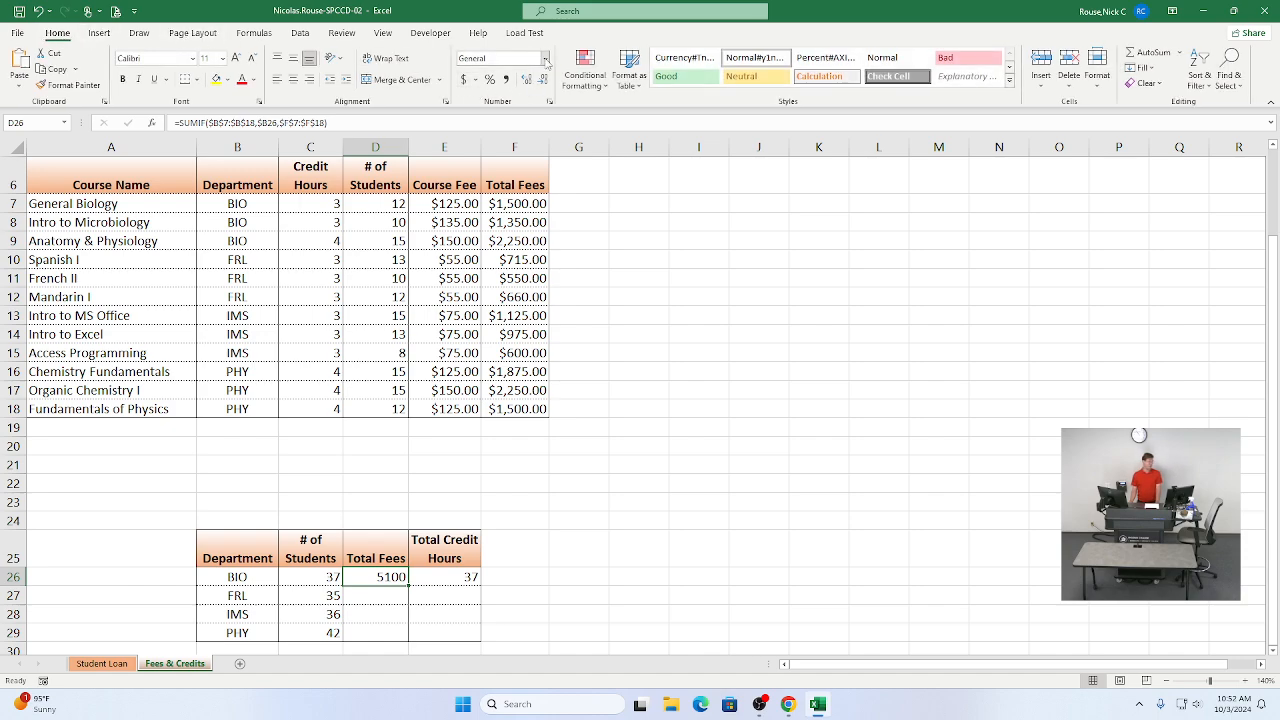
click(546, 60)
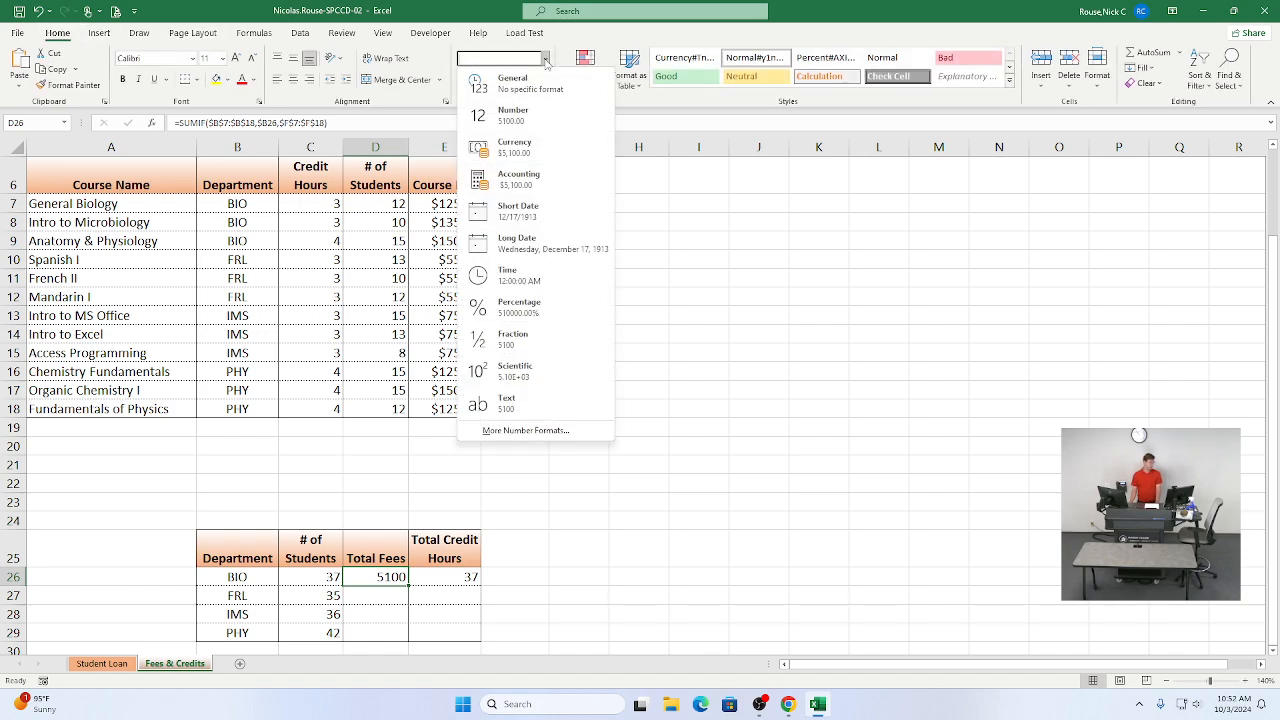
click(512, 147)
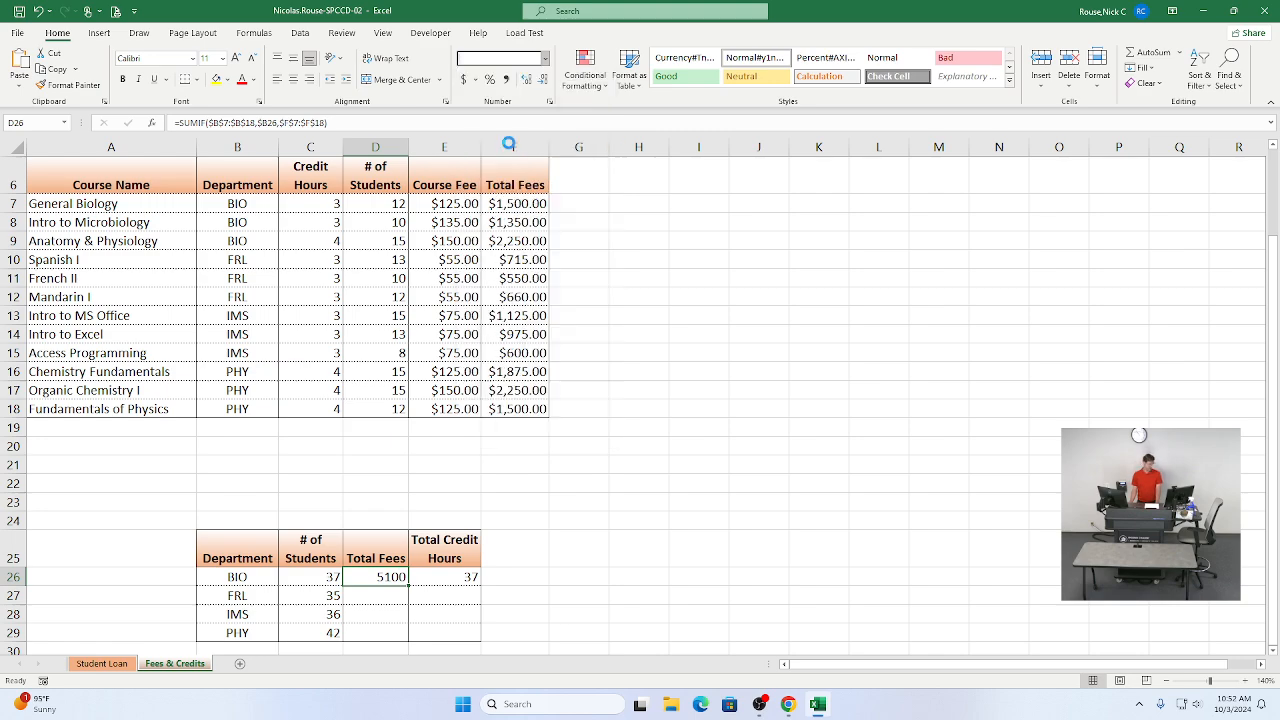
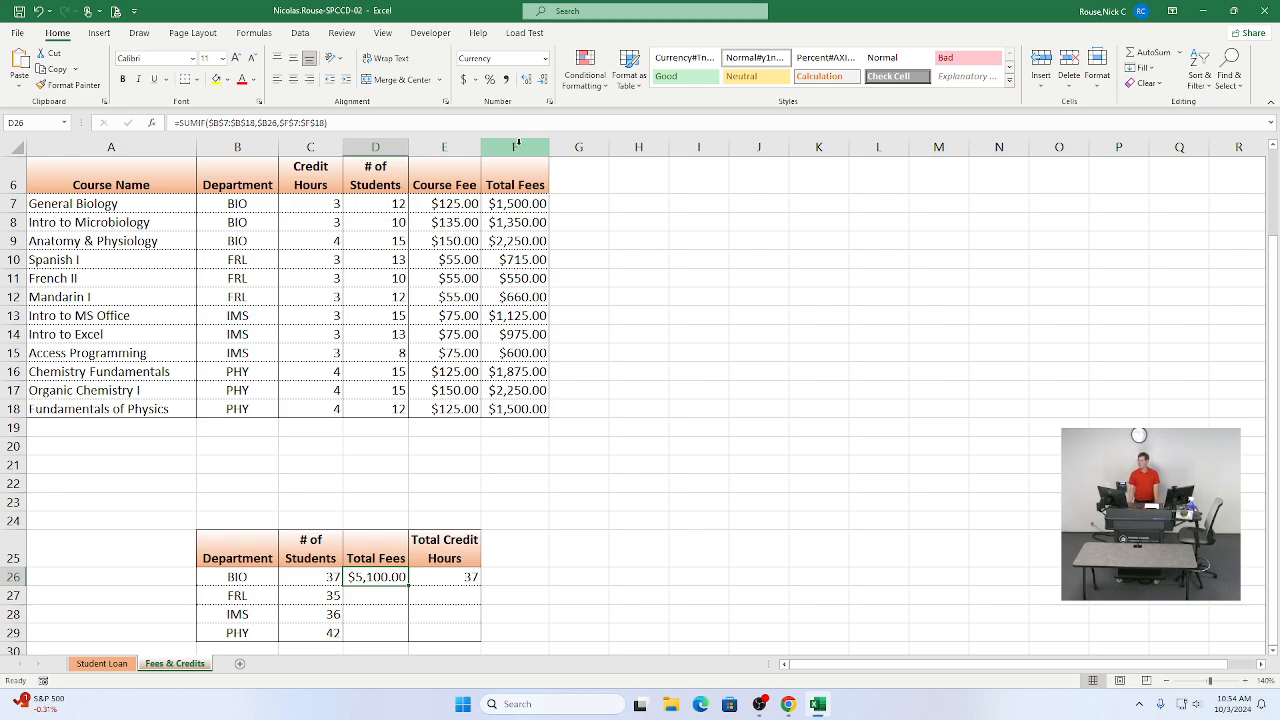
Step: Copy cell D26 down to D27:D29 without formatting, and format D26:D29 as Currency
scroll(533, 428, down, 1)
scroll(533, 428, down, 1)
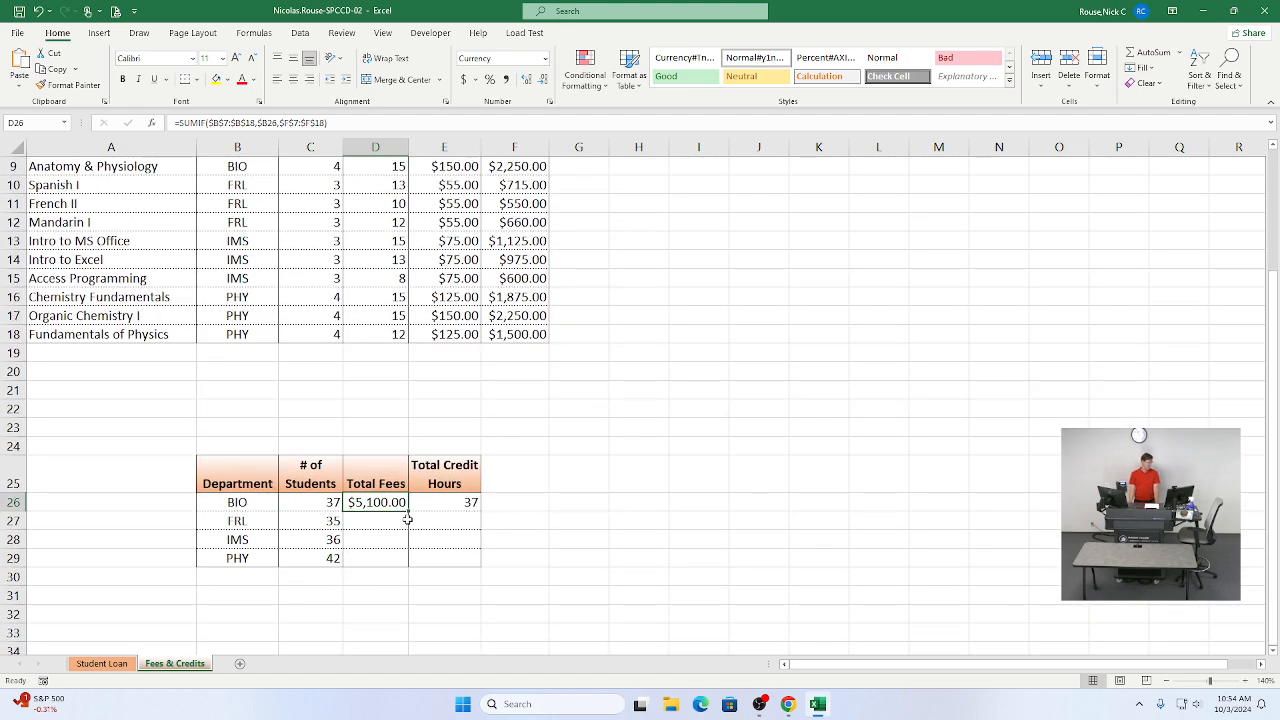
drag(408, 513, 398, 567)
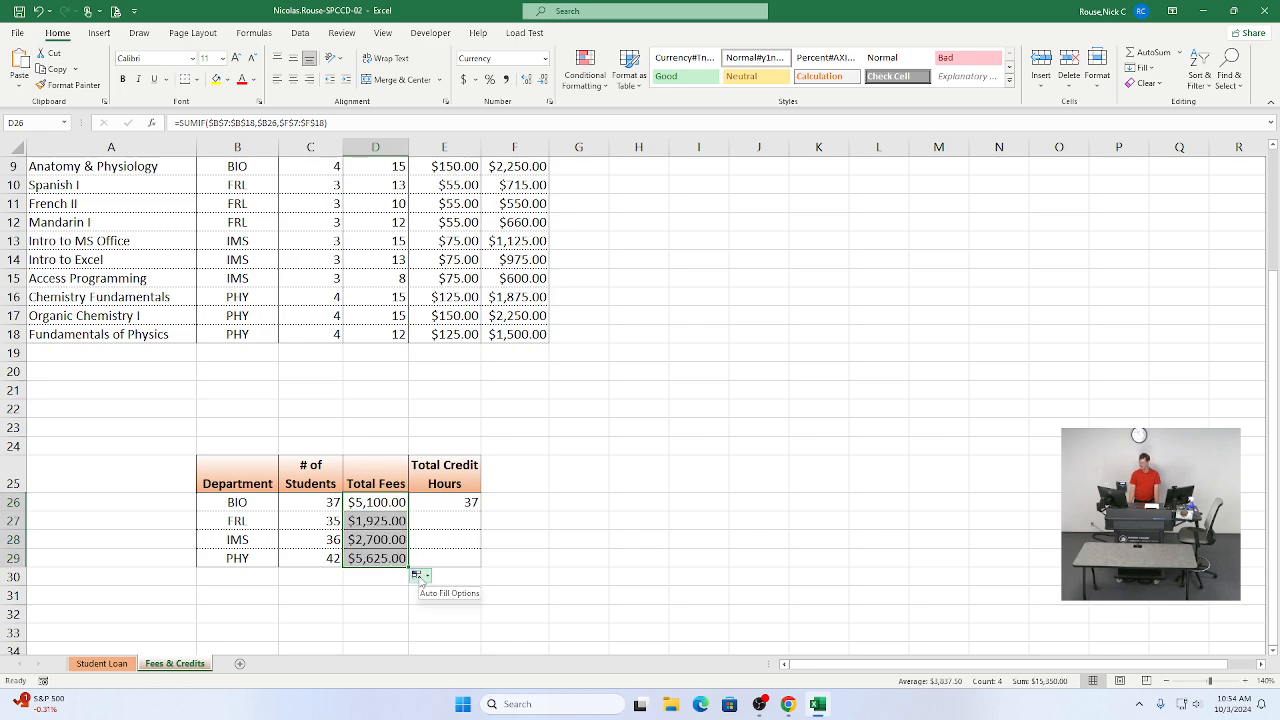
click(420, 578)
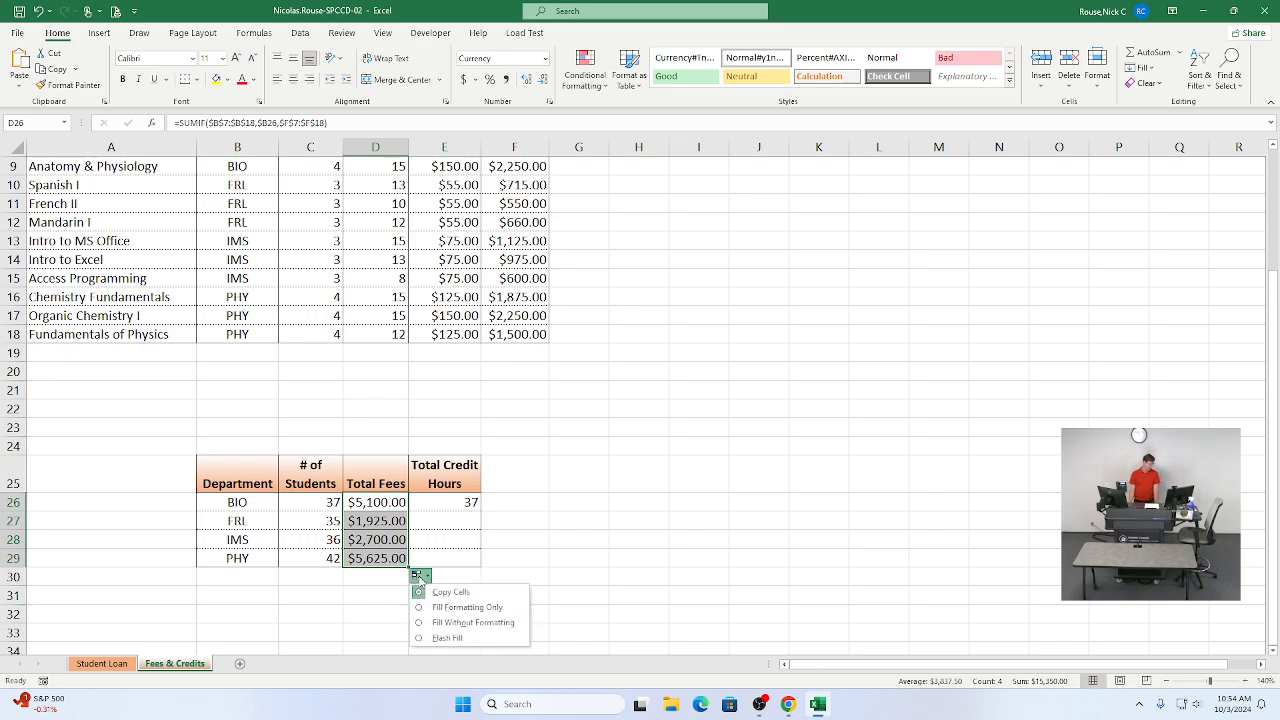
click(447, 623)
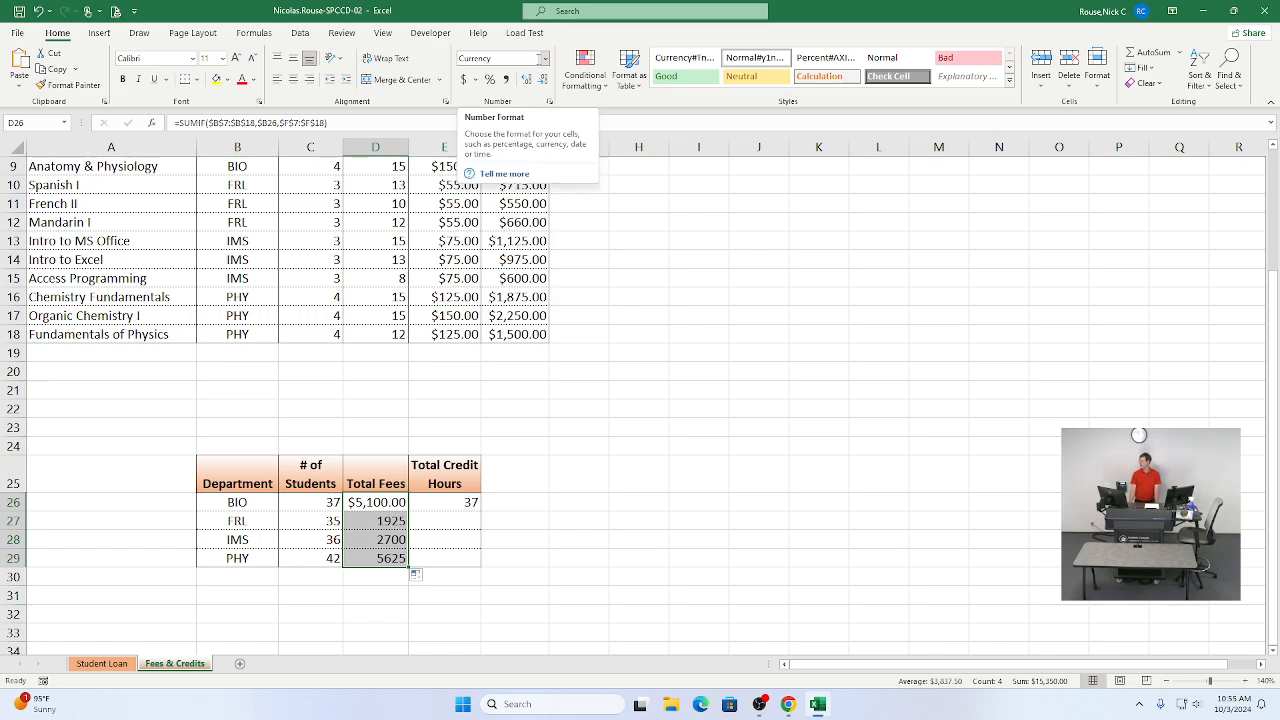
click(545, 58)
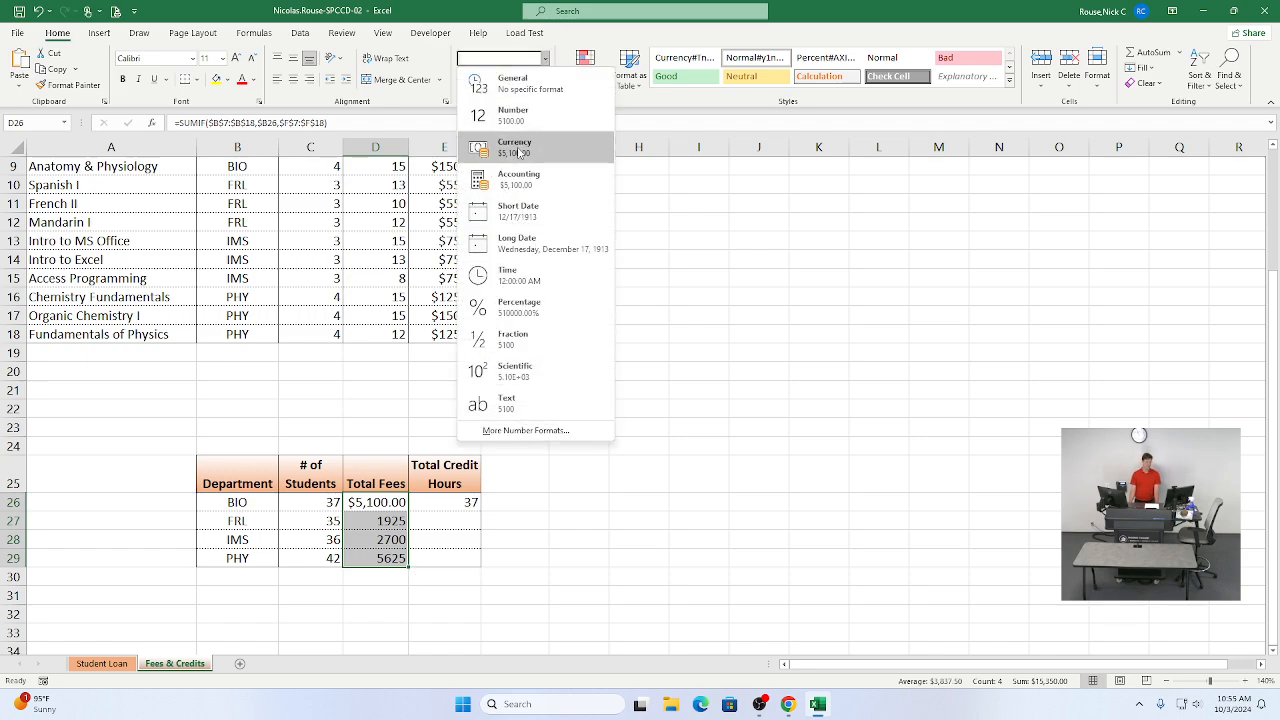
click(518, 152)
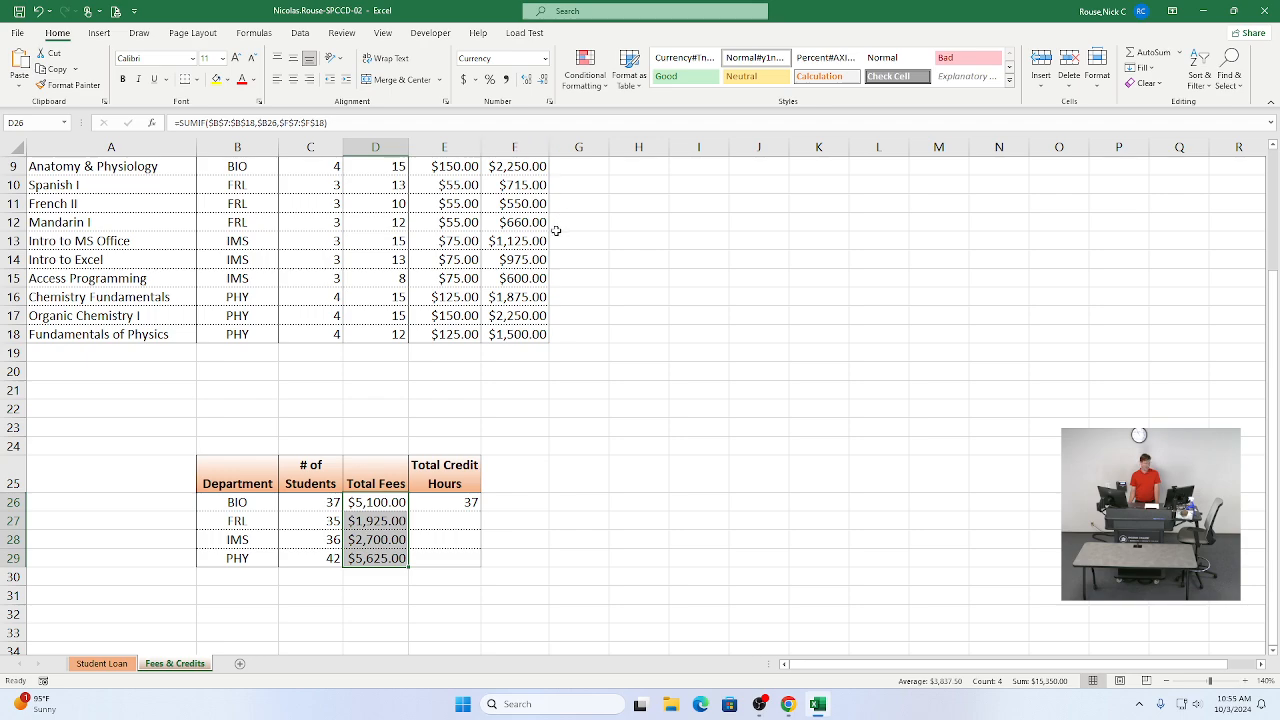
Step: Delete the copied SUMIF formula from cell E26 after checking the instructions for step 13
click(426, 500)
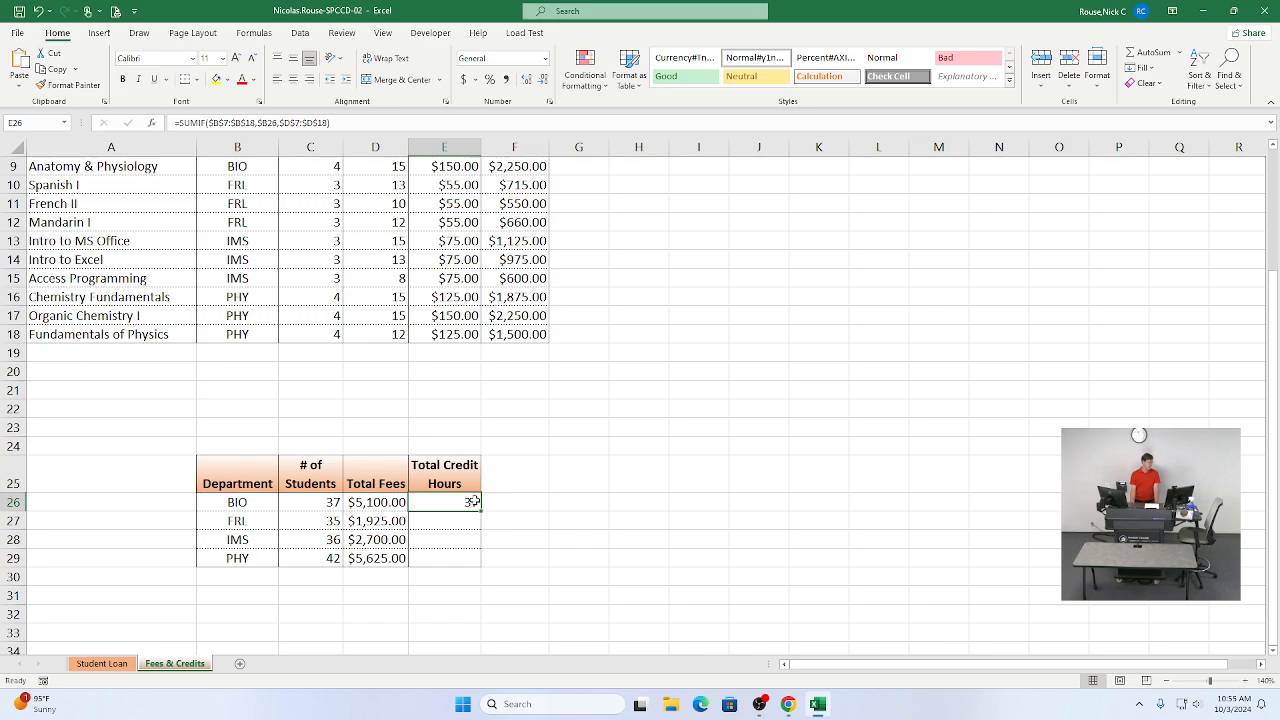
key(alt+Tab)
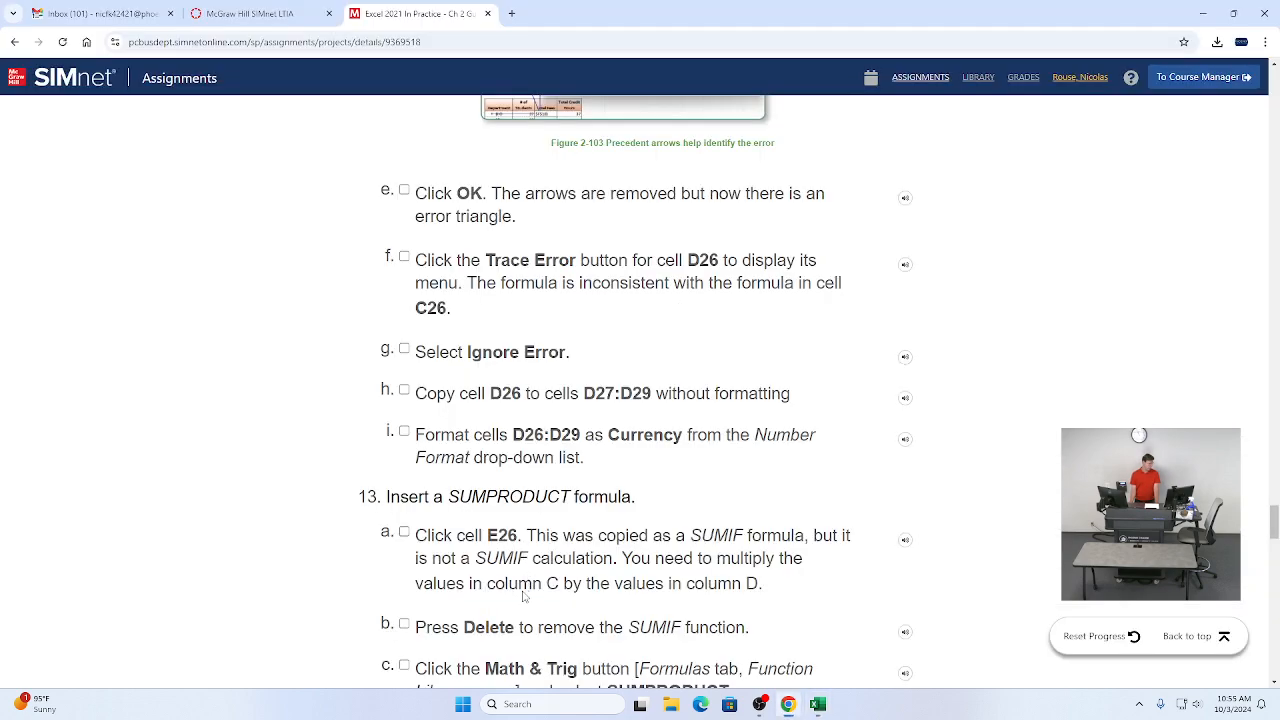
scroll(482, 550, down, 2)
scroll(480, 550, down, 1)
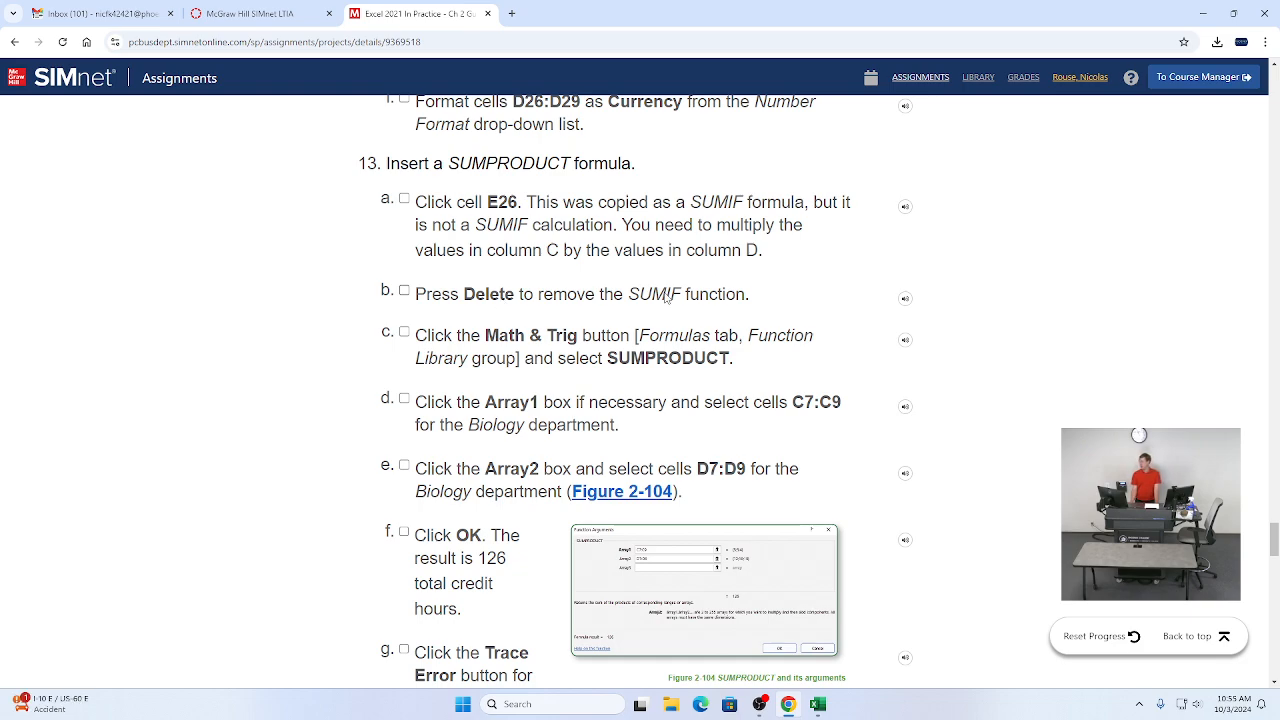
key(alt+Tab)
key(Delete)
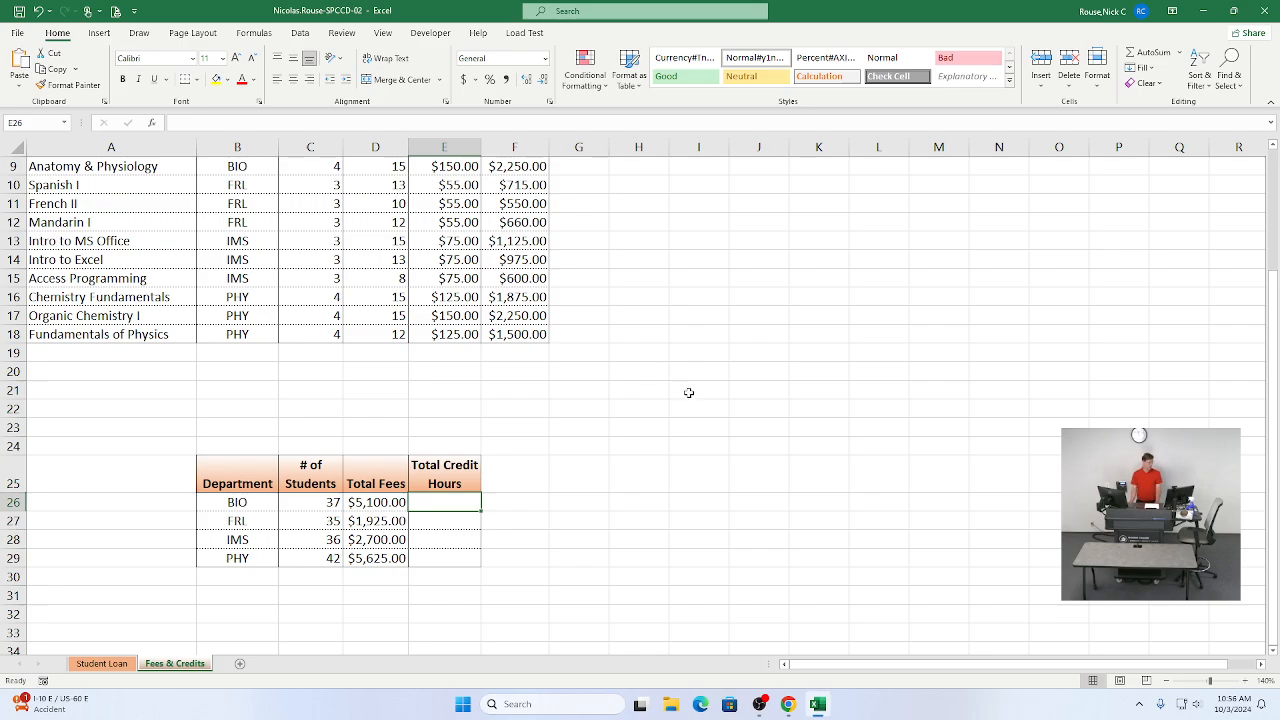
Step: Tick off steps 13a and 13b in the SIMnet instructions
scroll(685, 435, up, 1)
scroll(674, 438, down, 1)
scroll(674, 438, down, 1)
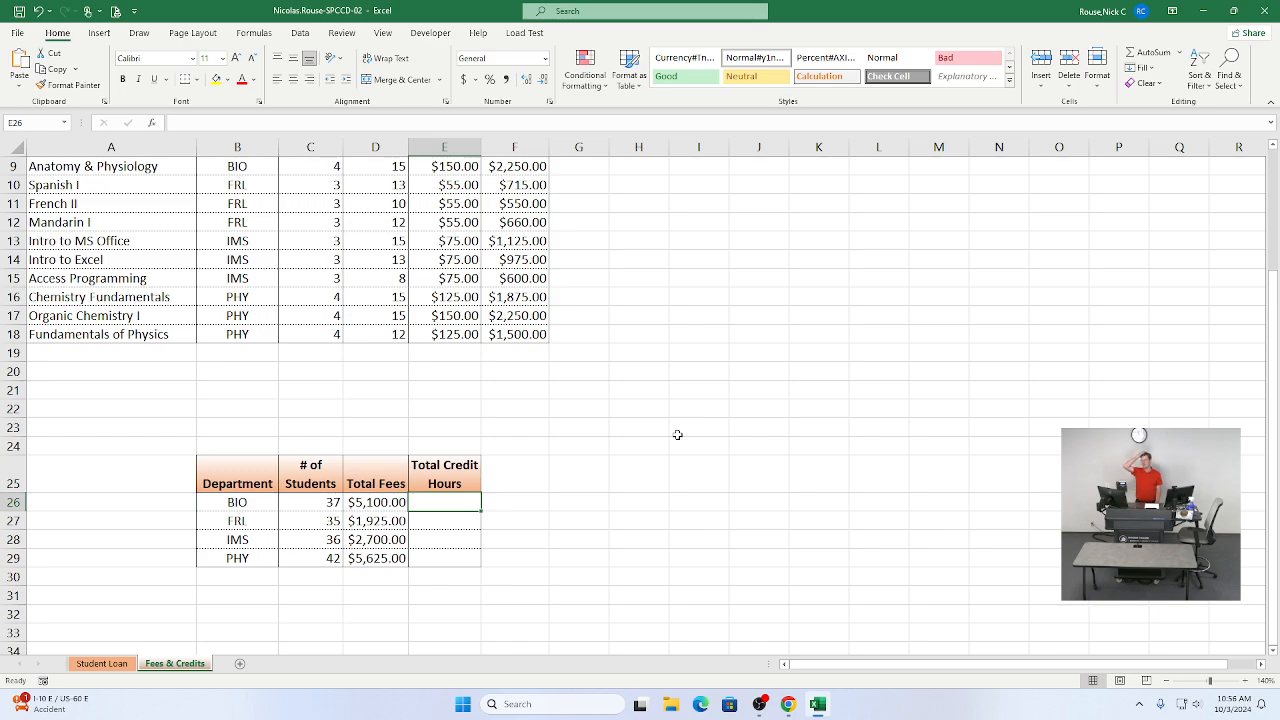
key(alt+Tab)
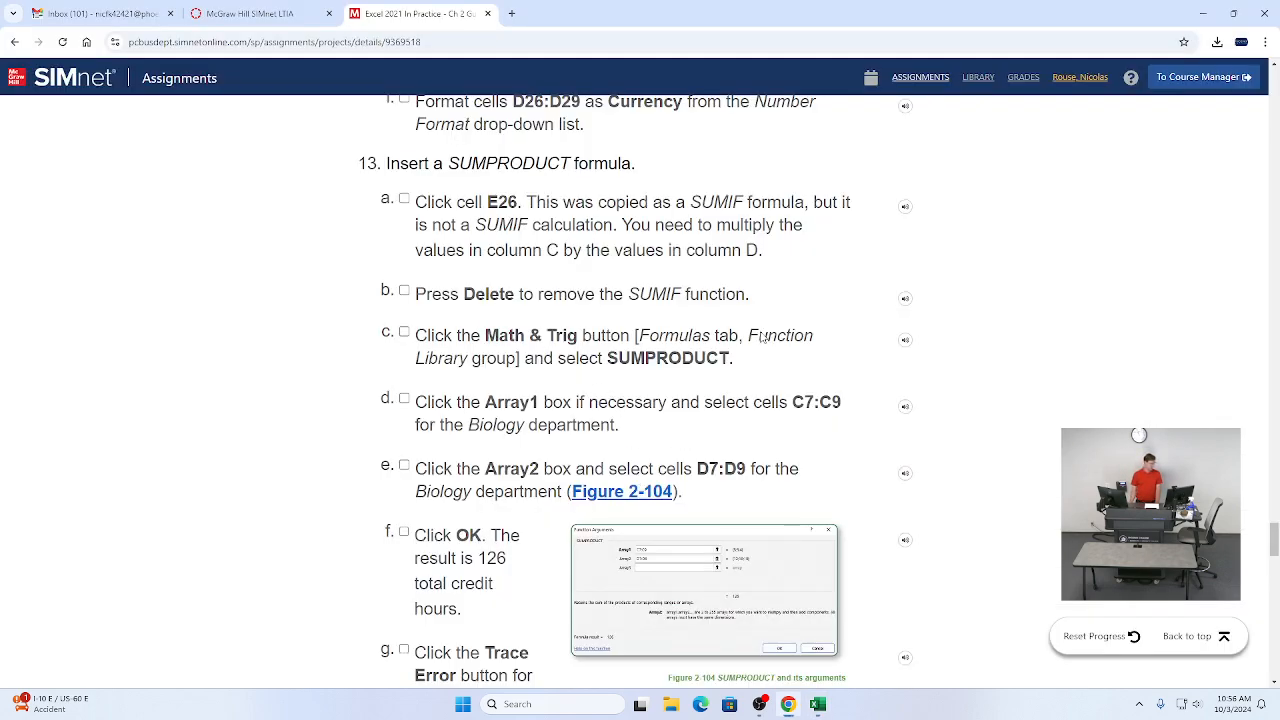
click(404, 198)
click(404, 290)
Step: Insert the SUMPRODUCT function from the Math & Trig library into cell E26
key(alt+Tab)
click(255, 33)
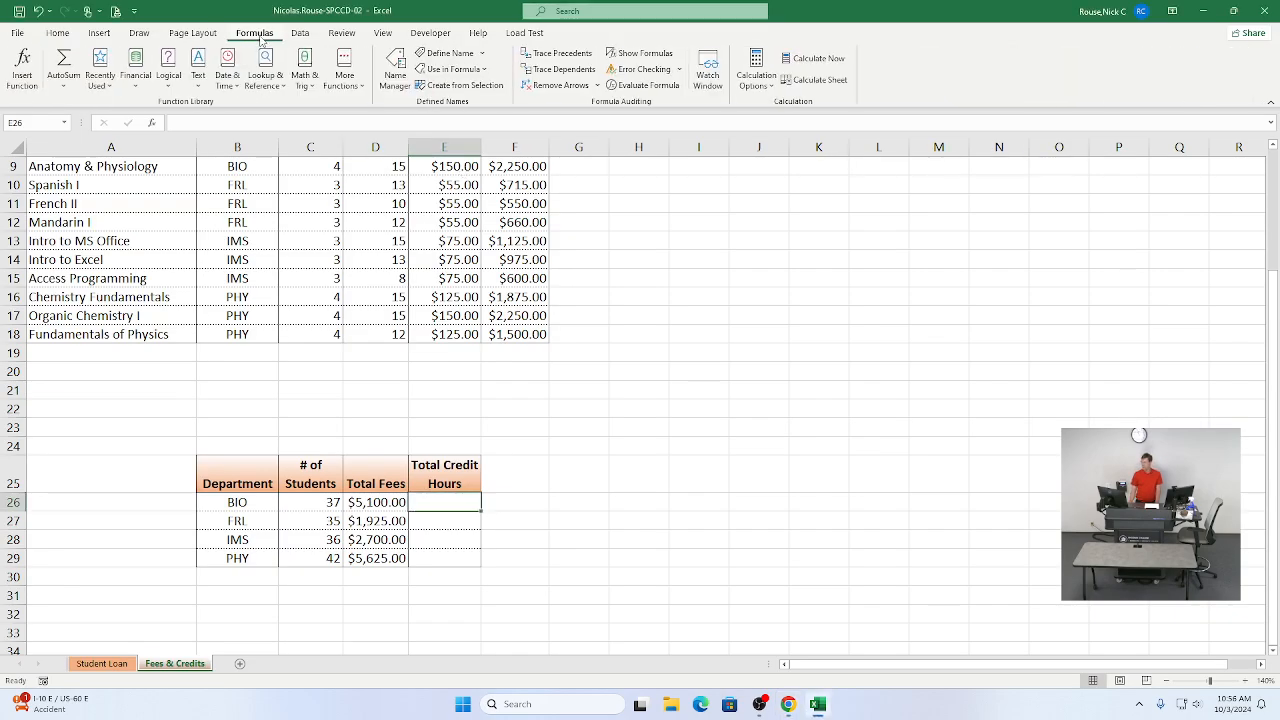
click(305, 70)
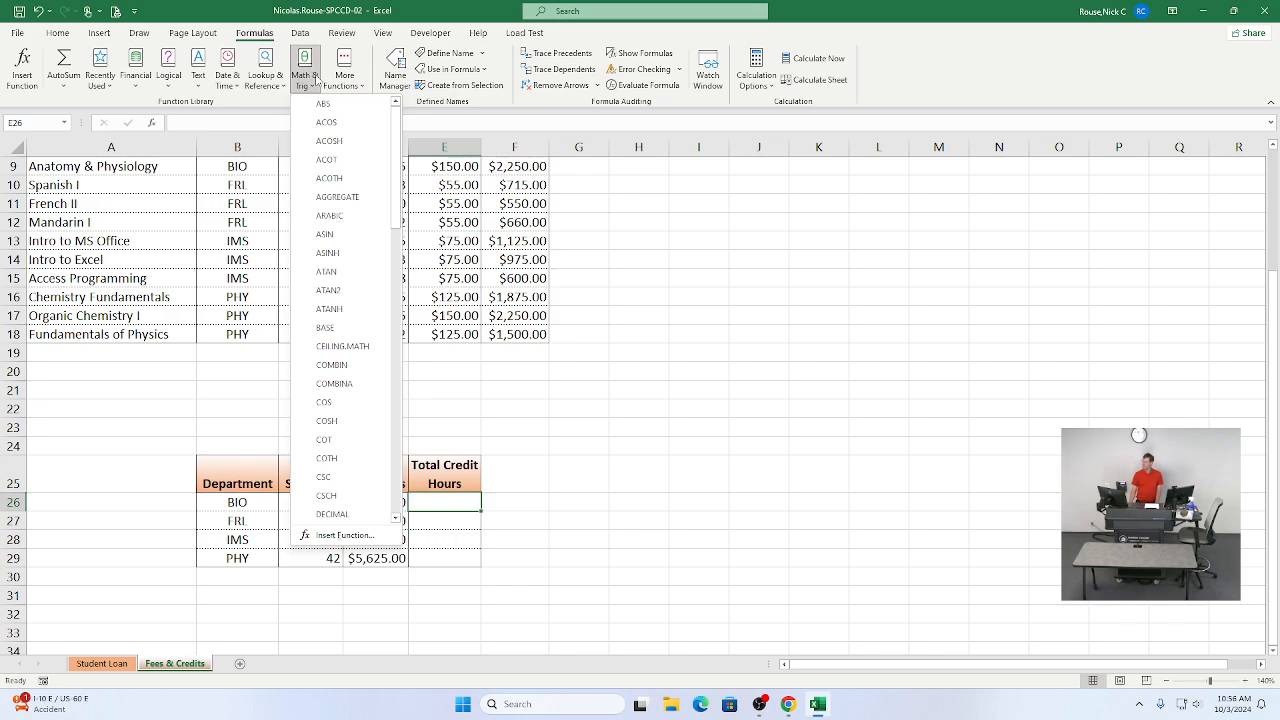
scroll(389, 184, down, 2)
scroll(389, 184, down, 16)
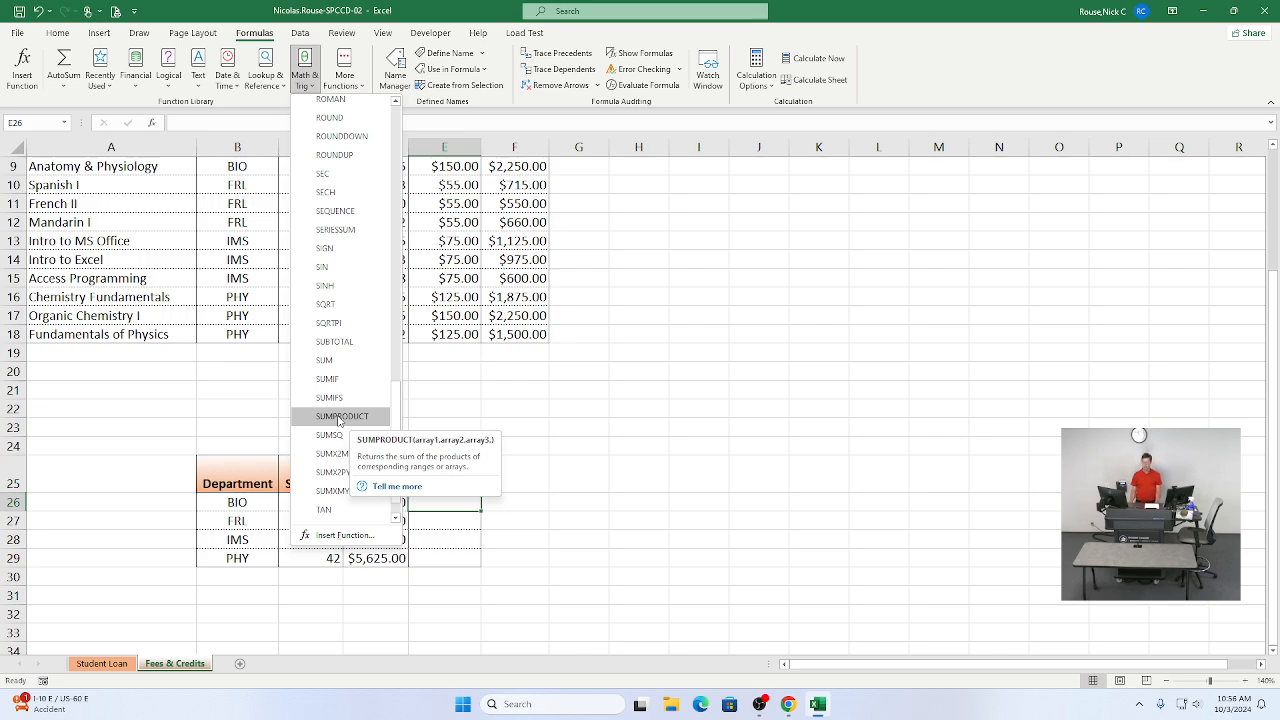
click(341, 416)
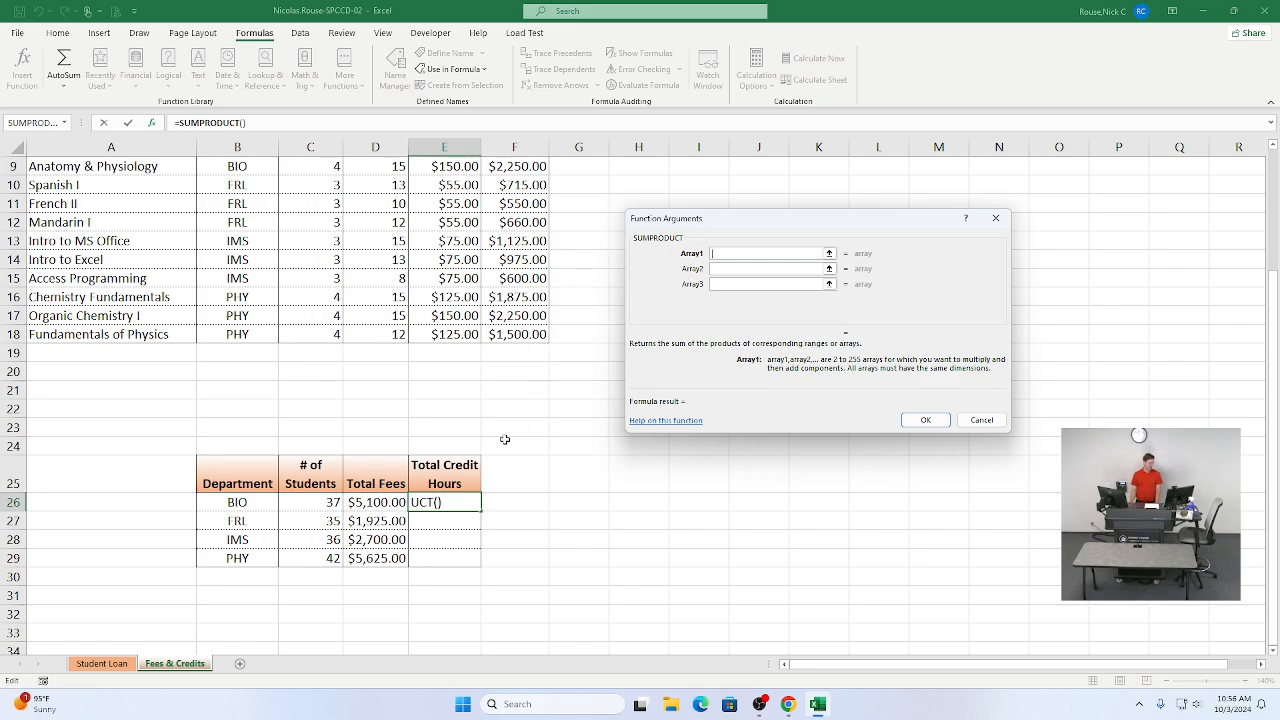
Step: Tick off step 13c in the SIMnet instructions
scroll(505, 450, up, 1)
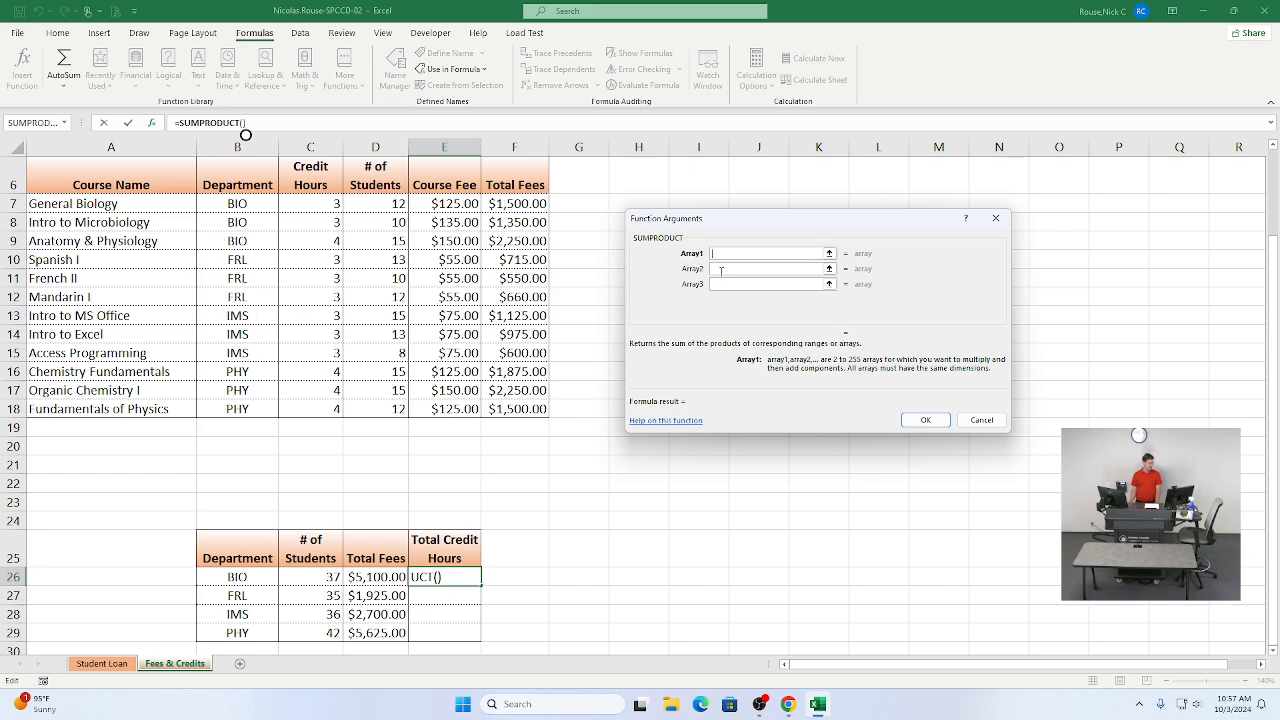
drag(750, 227, 771, 246)
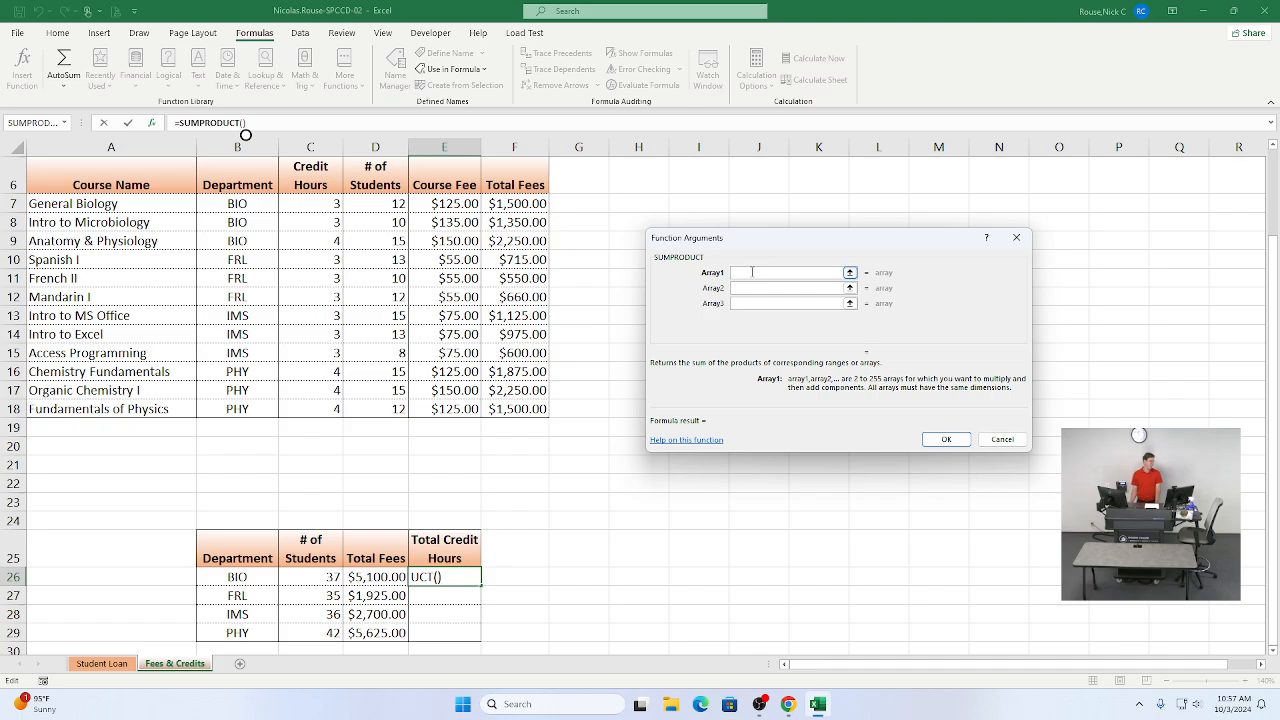
key(alt+Tab)
key(alt+Tab)
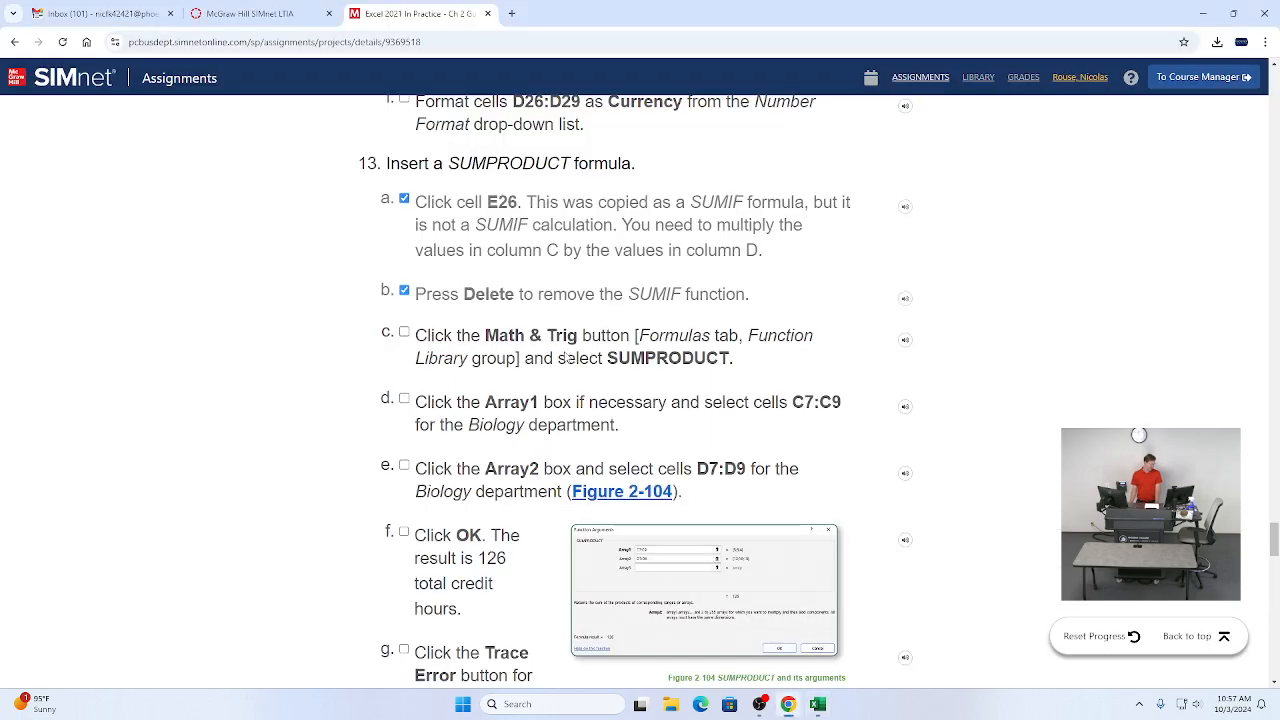
click(404, 332)
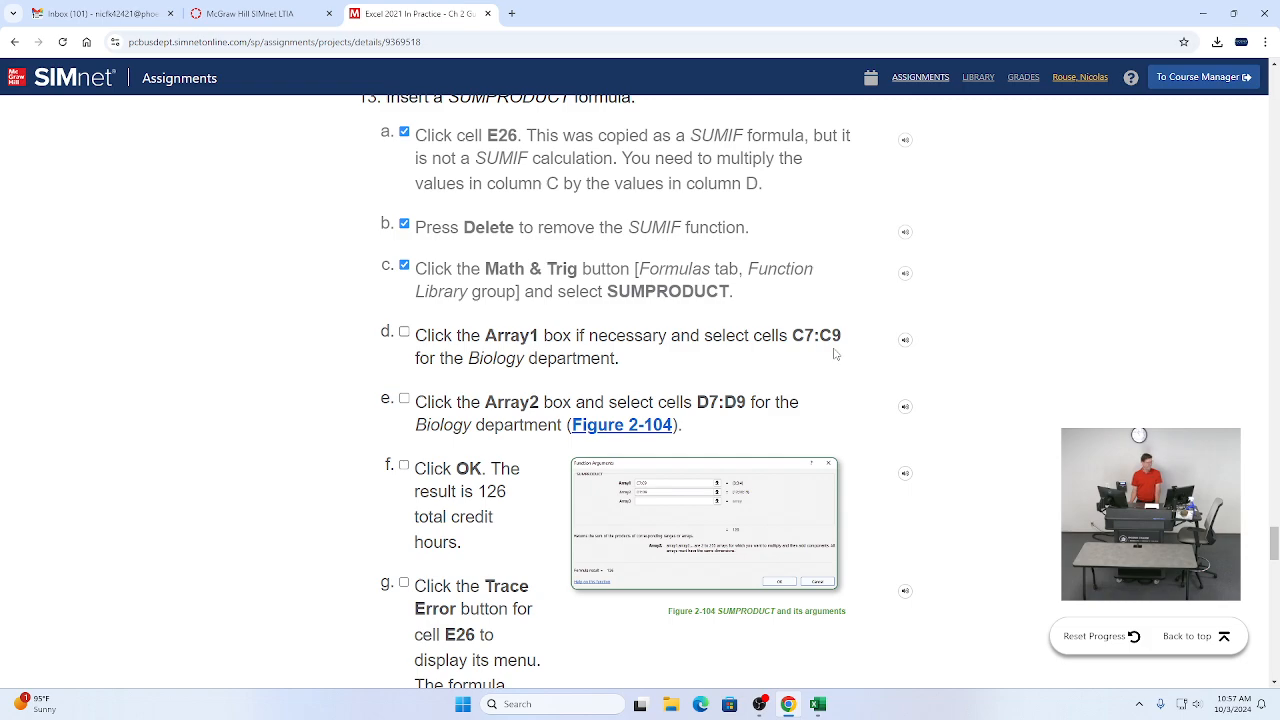
key(alt+Tab)
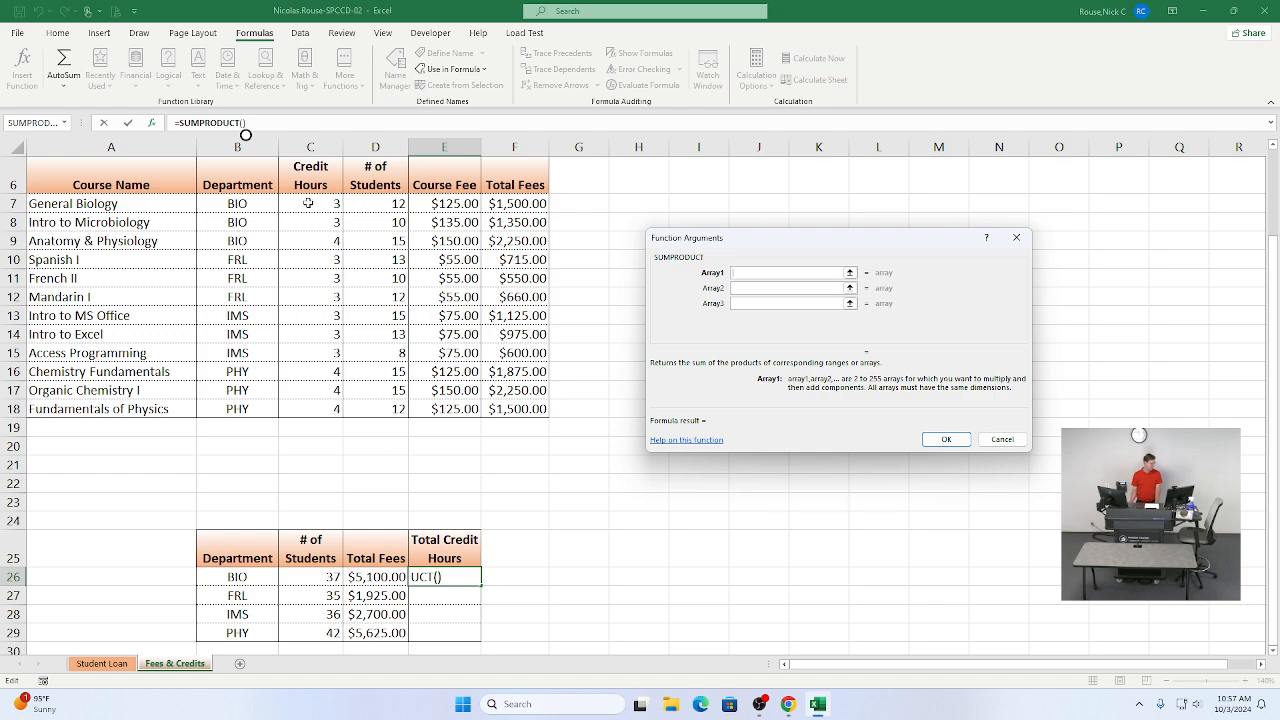
Step: Set Array1 to C7:C9 and Array2 to D7:D9 for the Biology department
drag(308, 203, 312, 243)
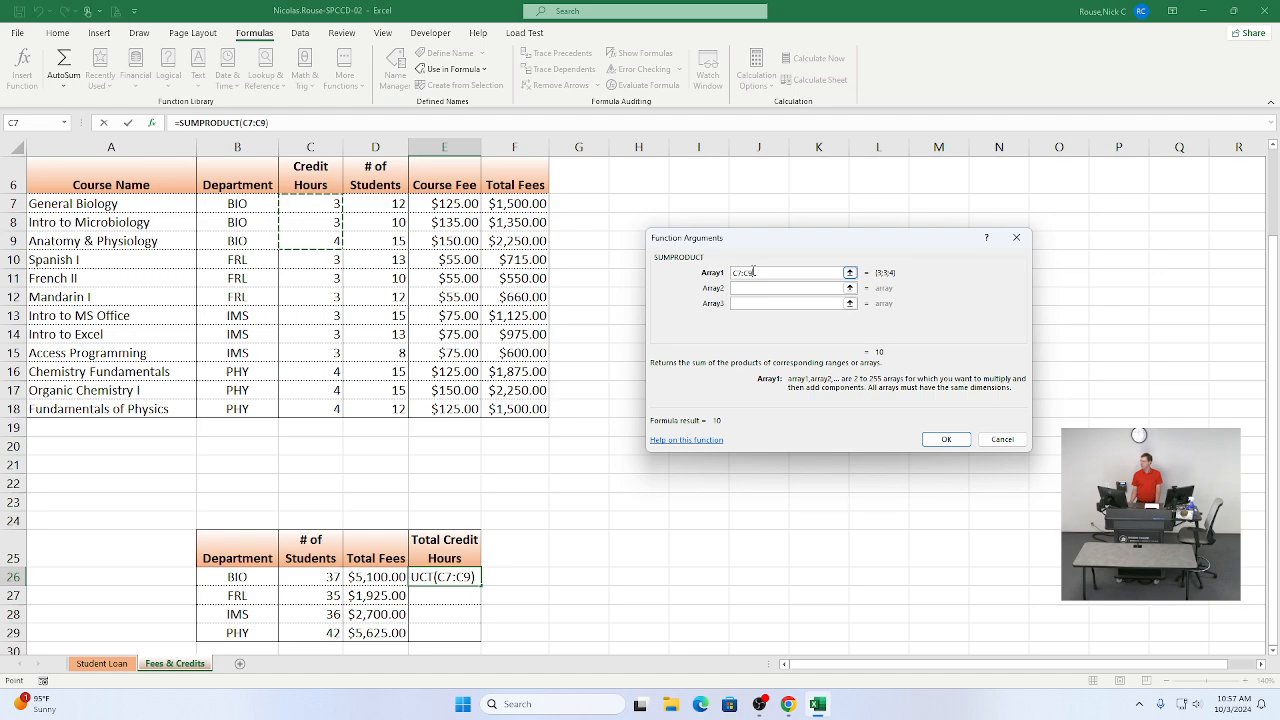
click(759, 288)
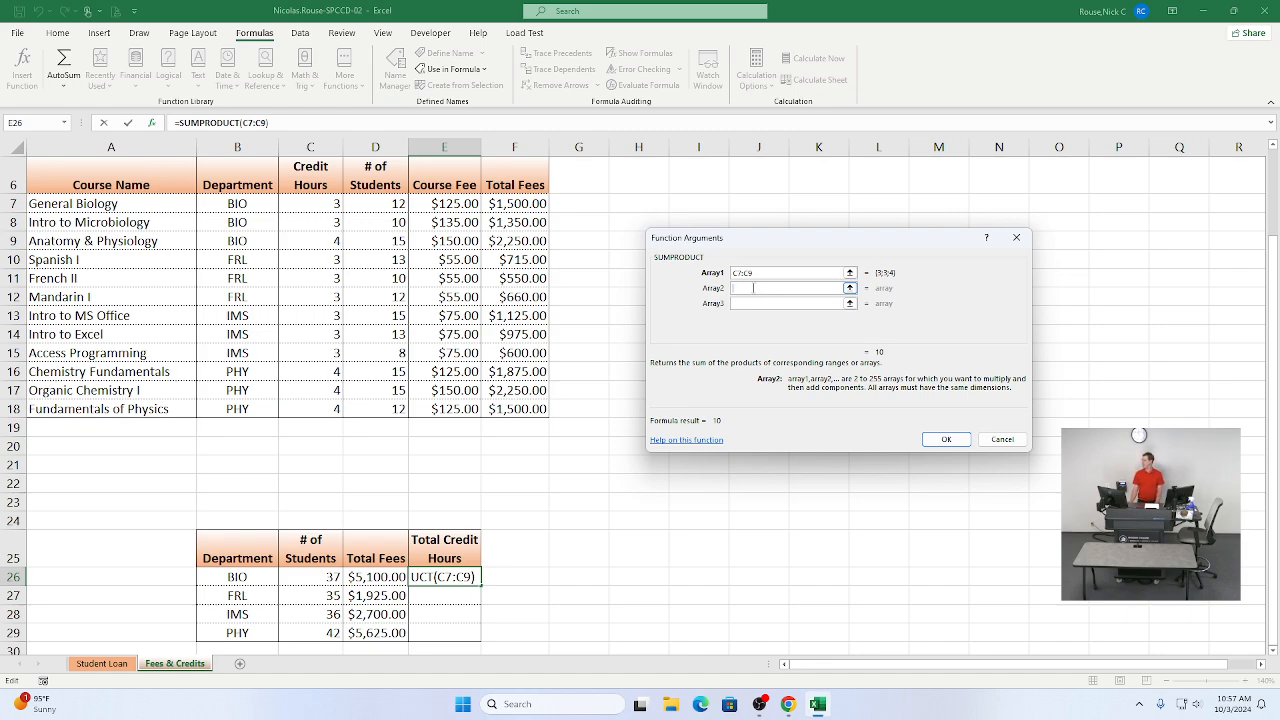
click(376, 204)
drag(376, 204, 376, 241)
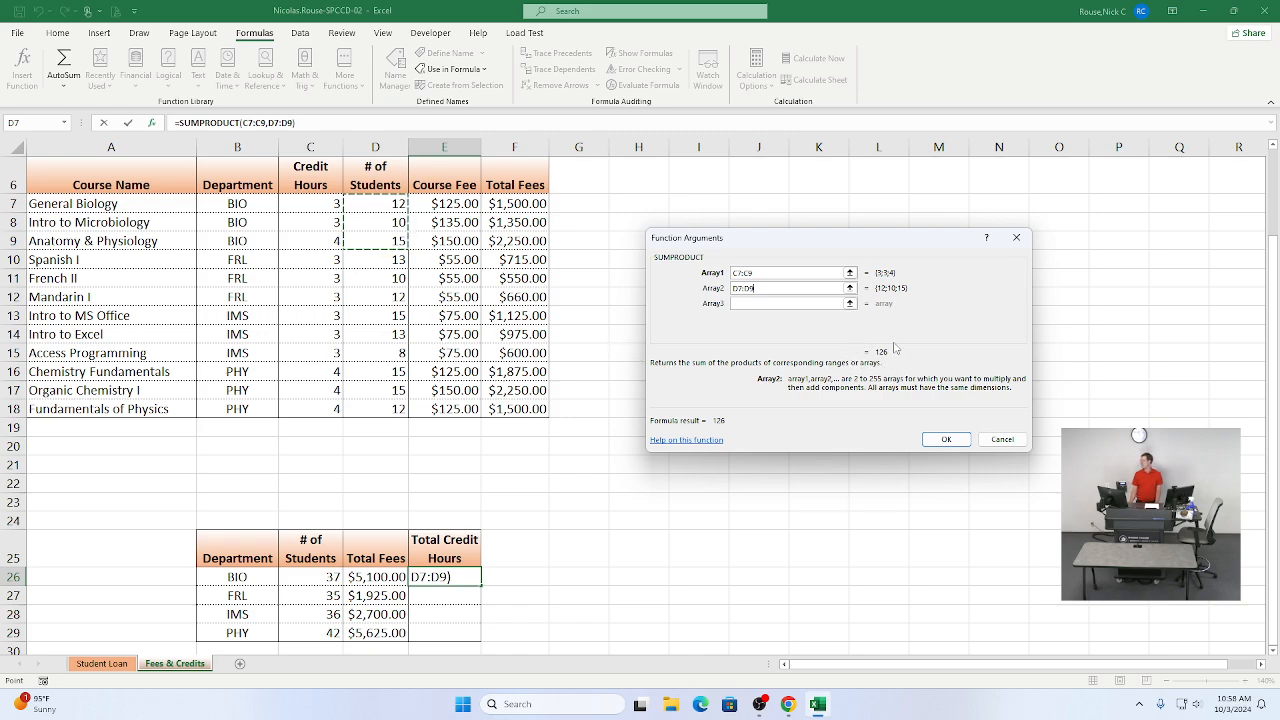
Step: Tick off steps 13d and 13e in the SIMnet instructions
key(alt+Tab)
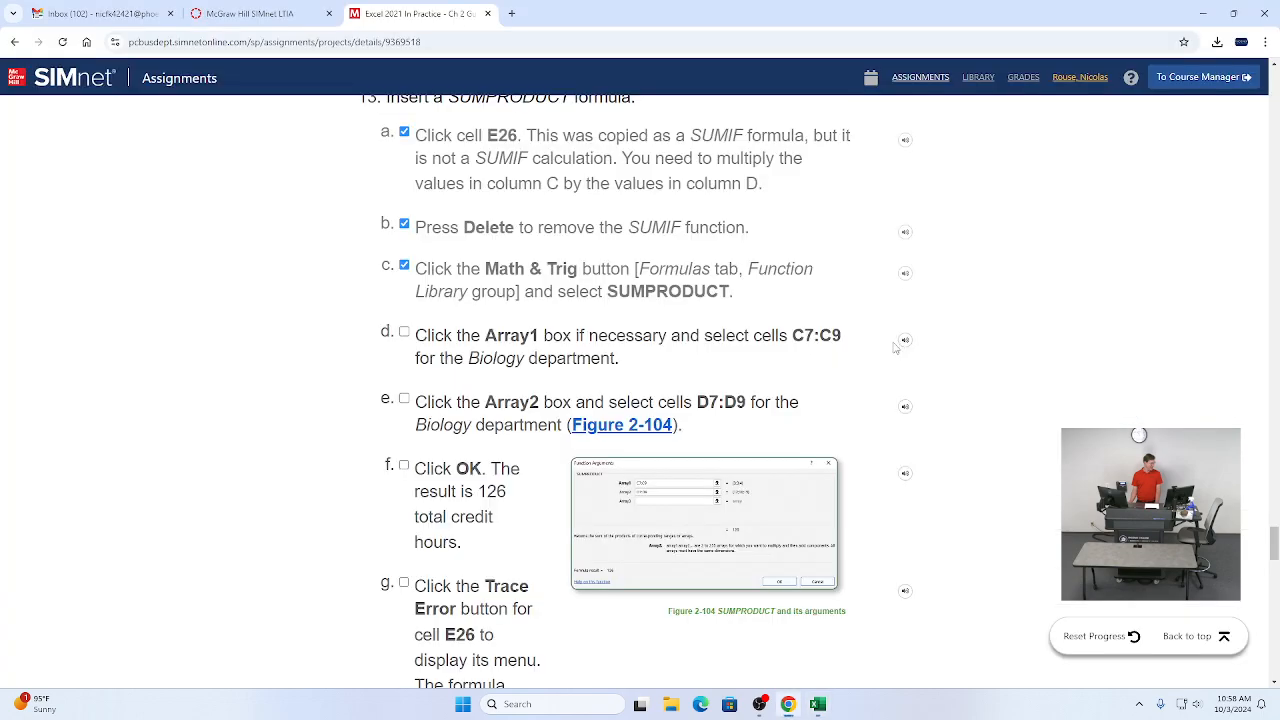
click(404, 404)
scroll(481, 447, down, 1)
scroll(486, 446, down, 1)
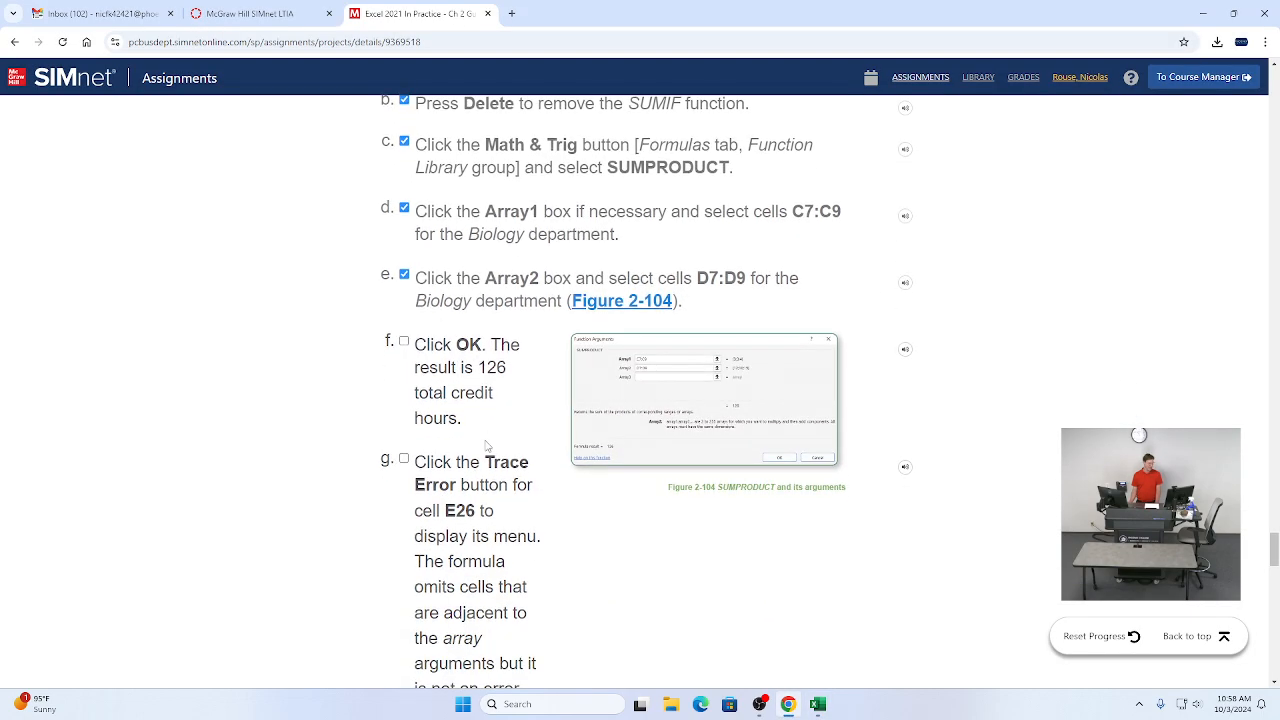
Step: Return to the Function Arguments dialog in Excel and confirm the SUMPRODUCT formula
key(alt+Tab)
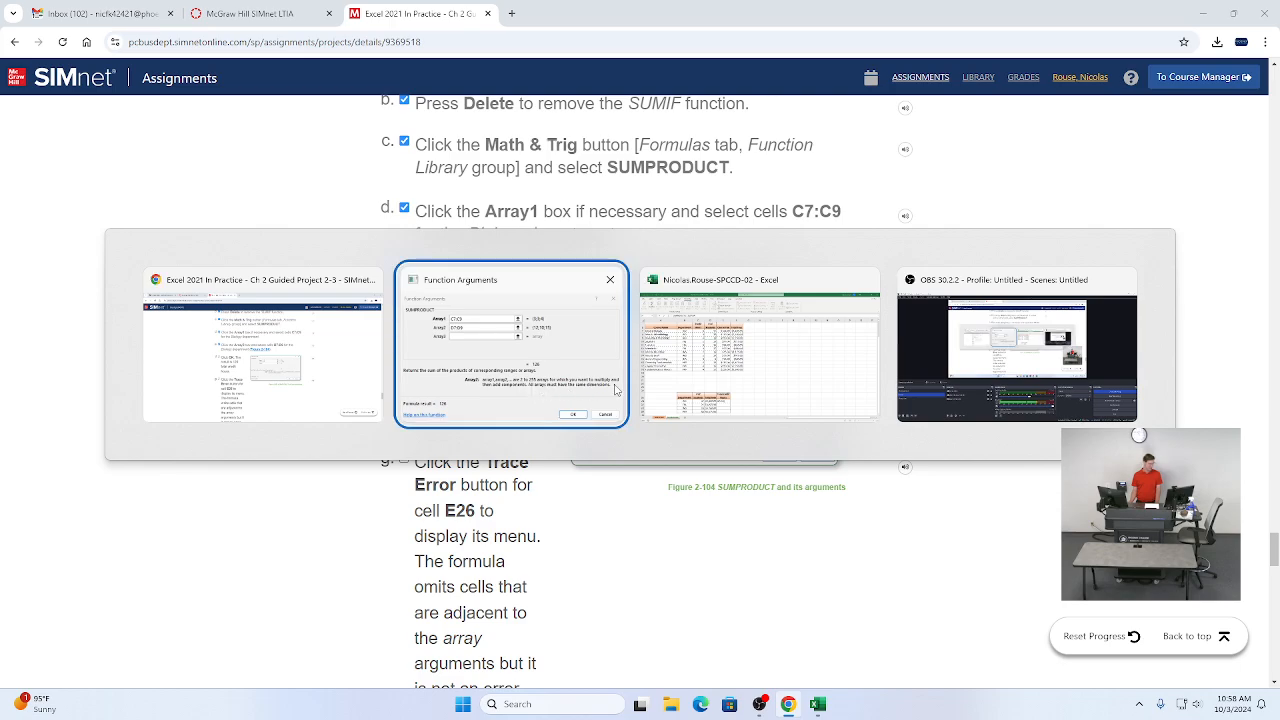
click(618, 389)
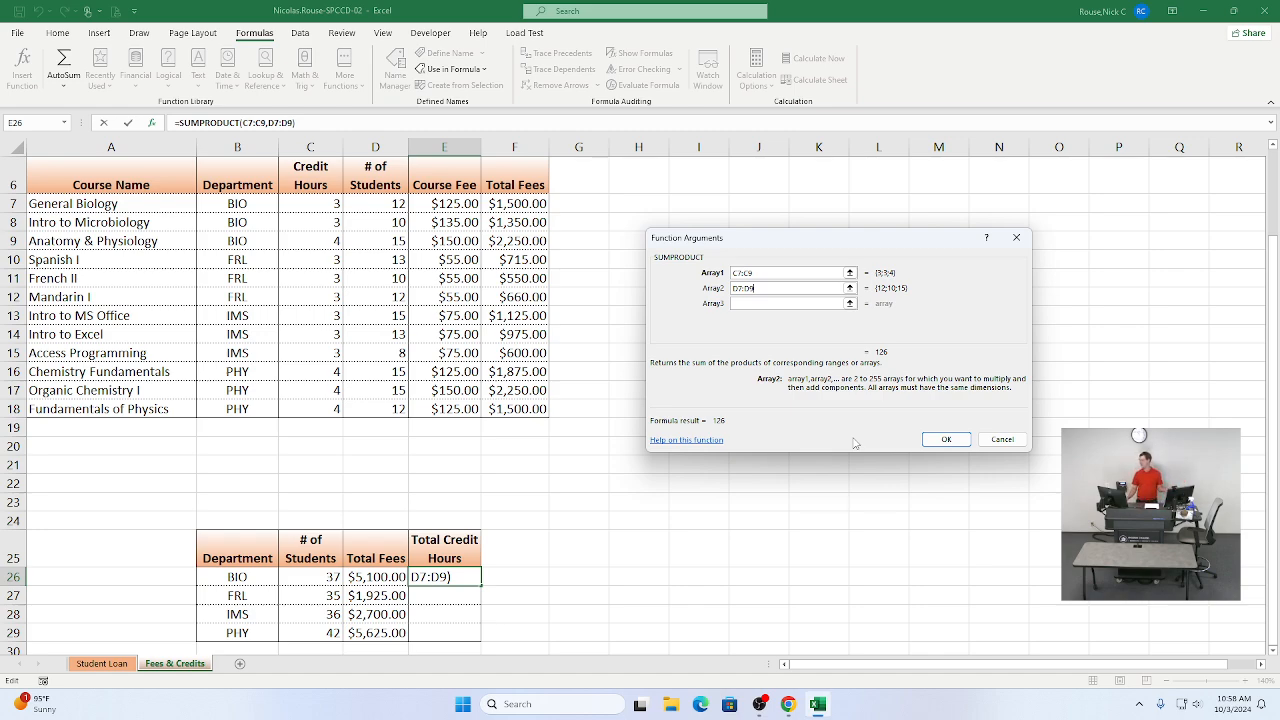
click(938, 443)
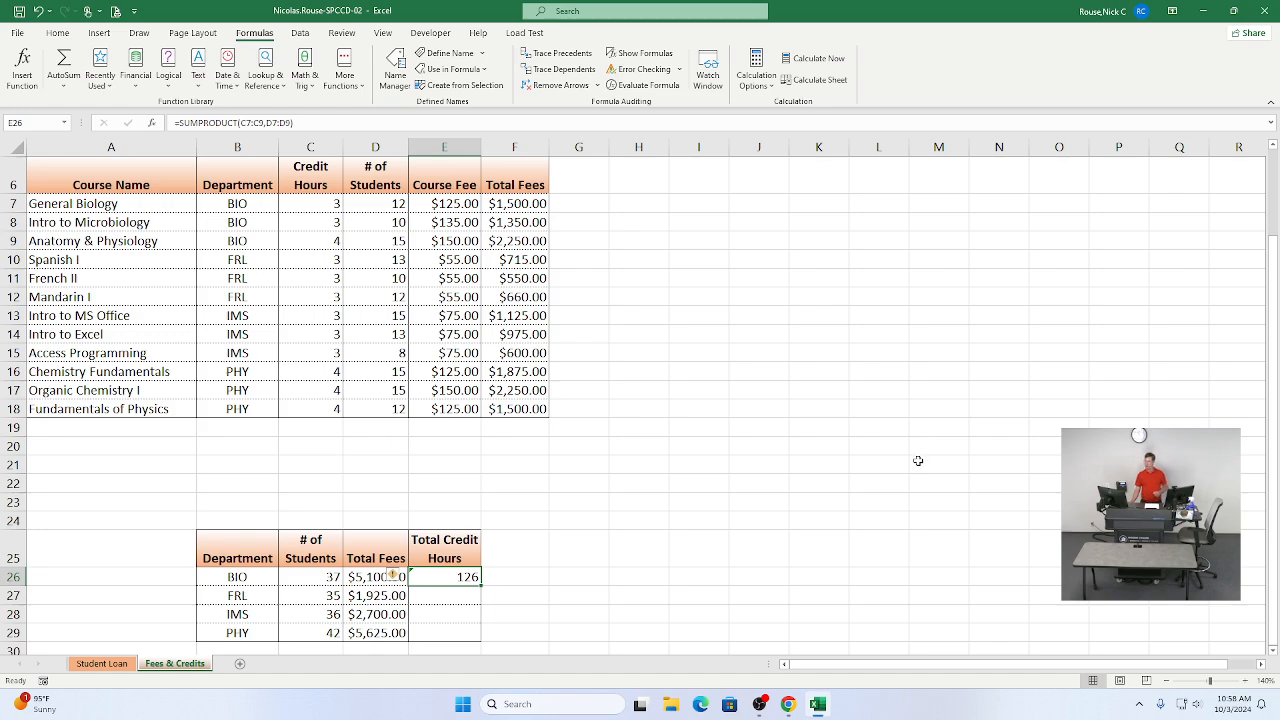
Step: Ignore the error flagged on cell E26
scroll(917, 457, down, 2)
mouse_move(394, 446)
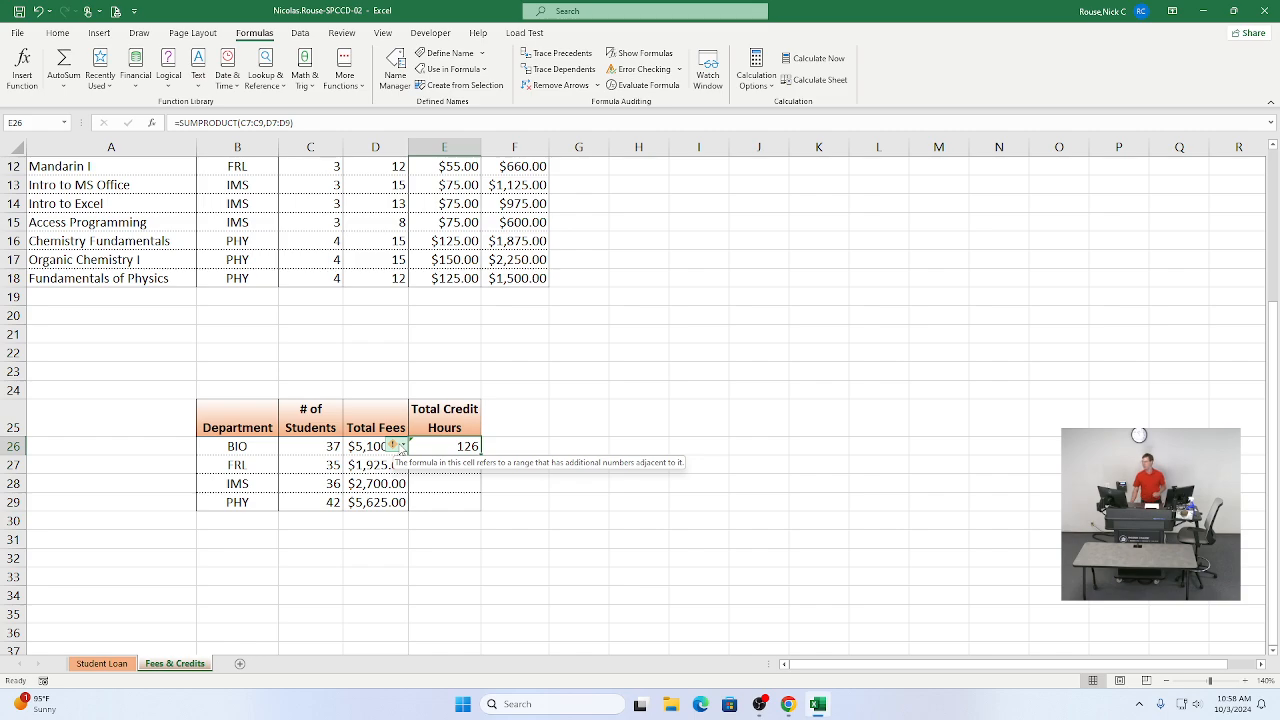
click(400, 446)
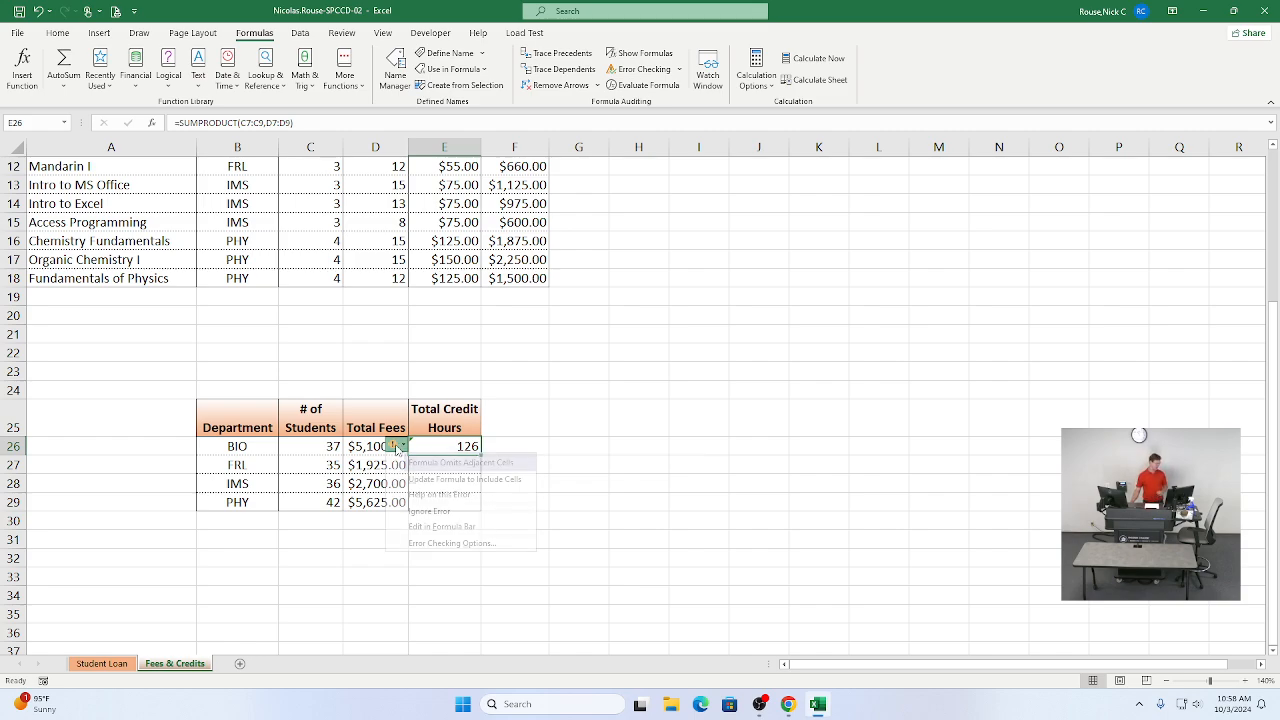
click(425, 511)
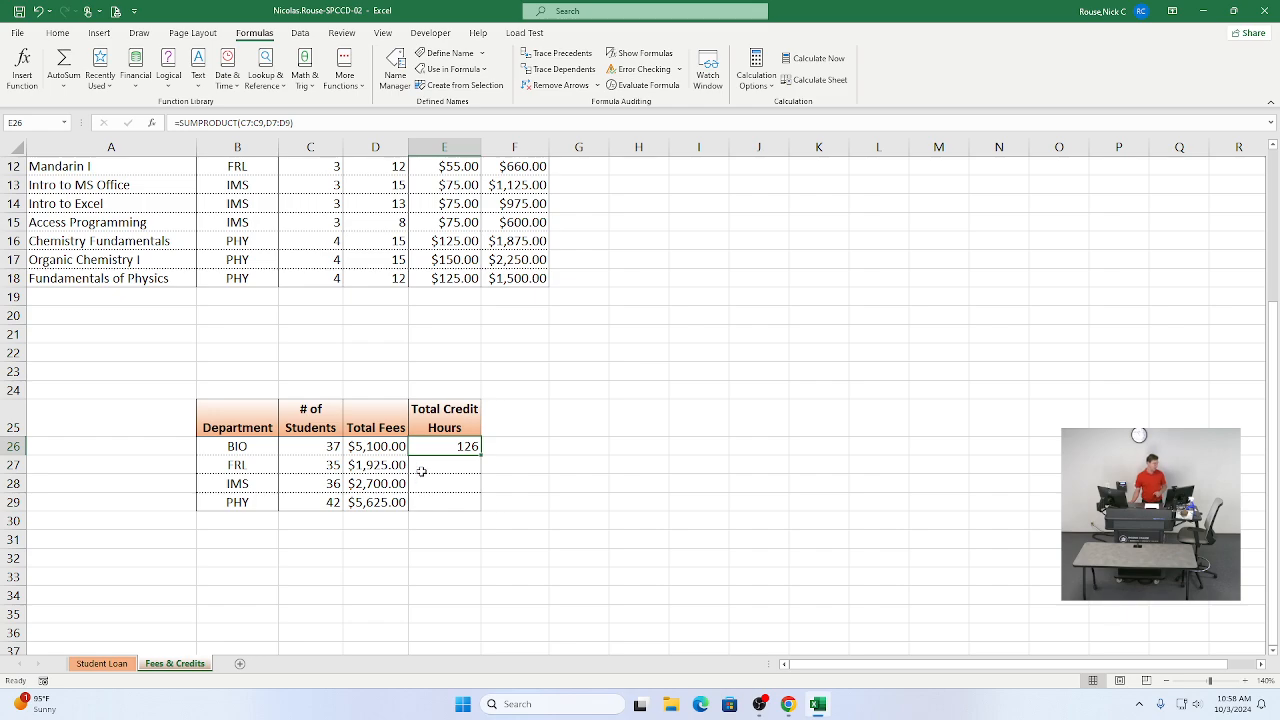
Step: Copy the SUMPRODUCT formula in E26 down to E27:E29
click(423, 467)
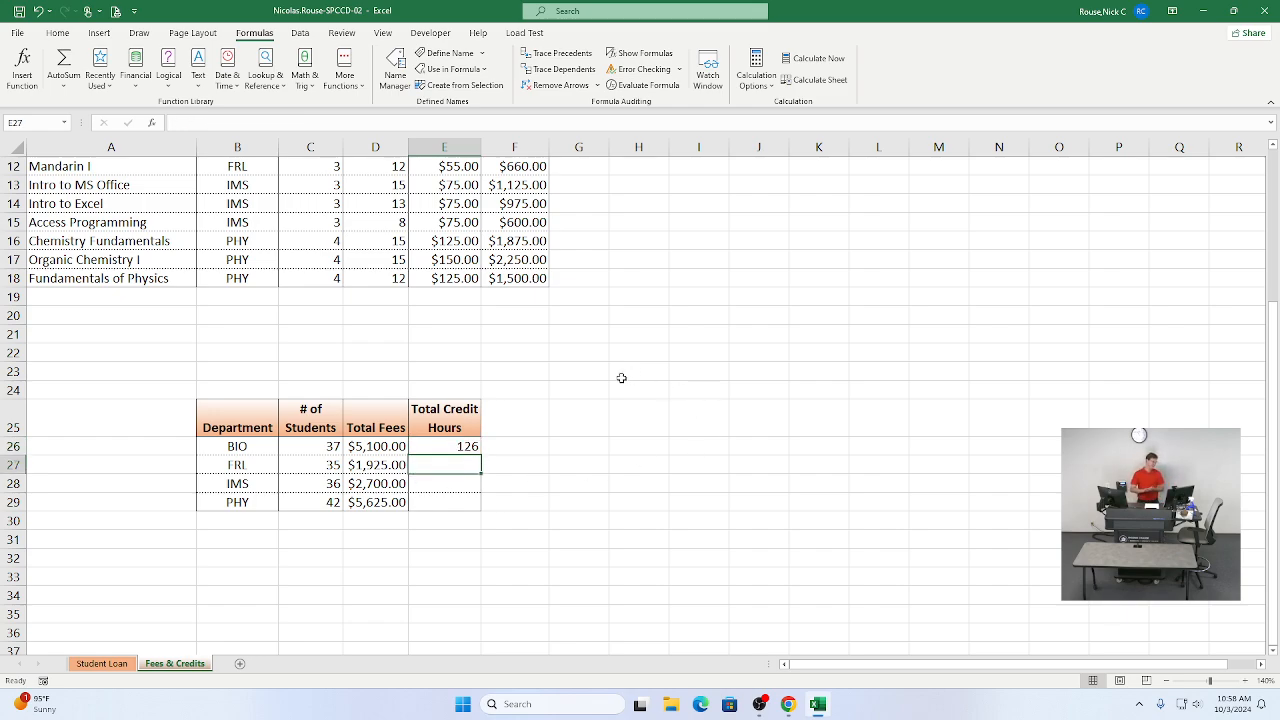
key(Up)
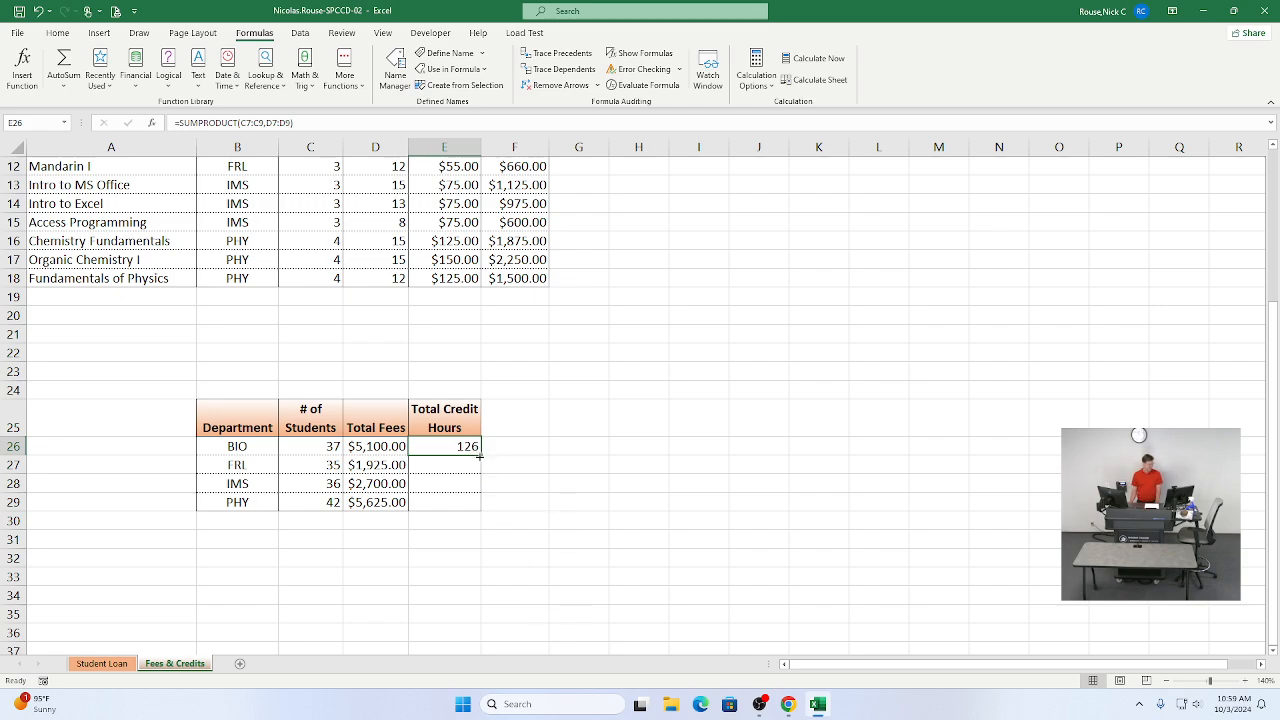
drag(480, 456, 476, 512)
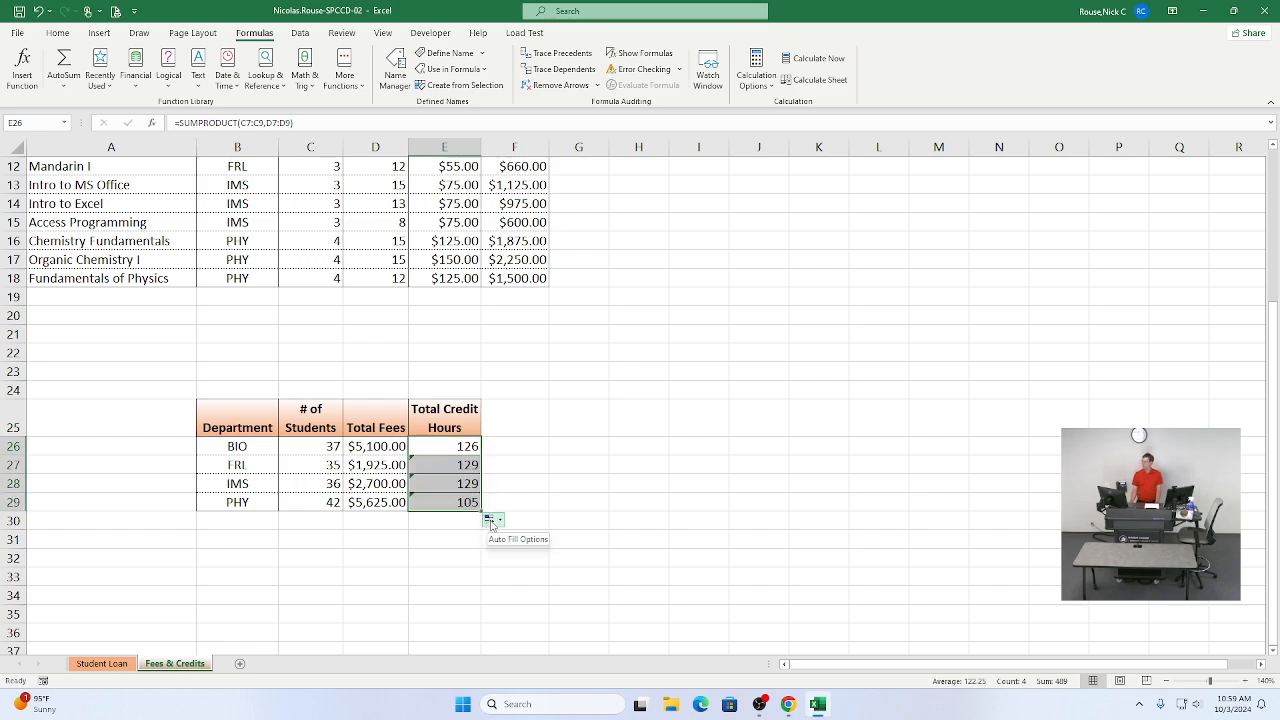
Step: Change the fill of the copied Total Credit Hours formulas to Fill Without Formatting
click(491, 520)
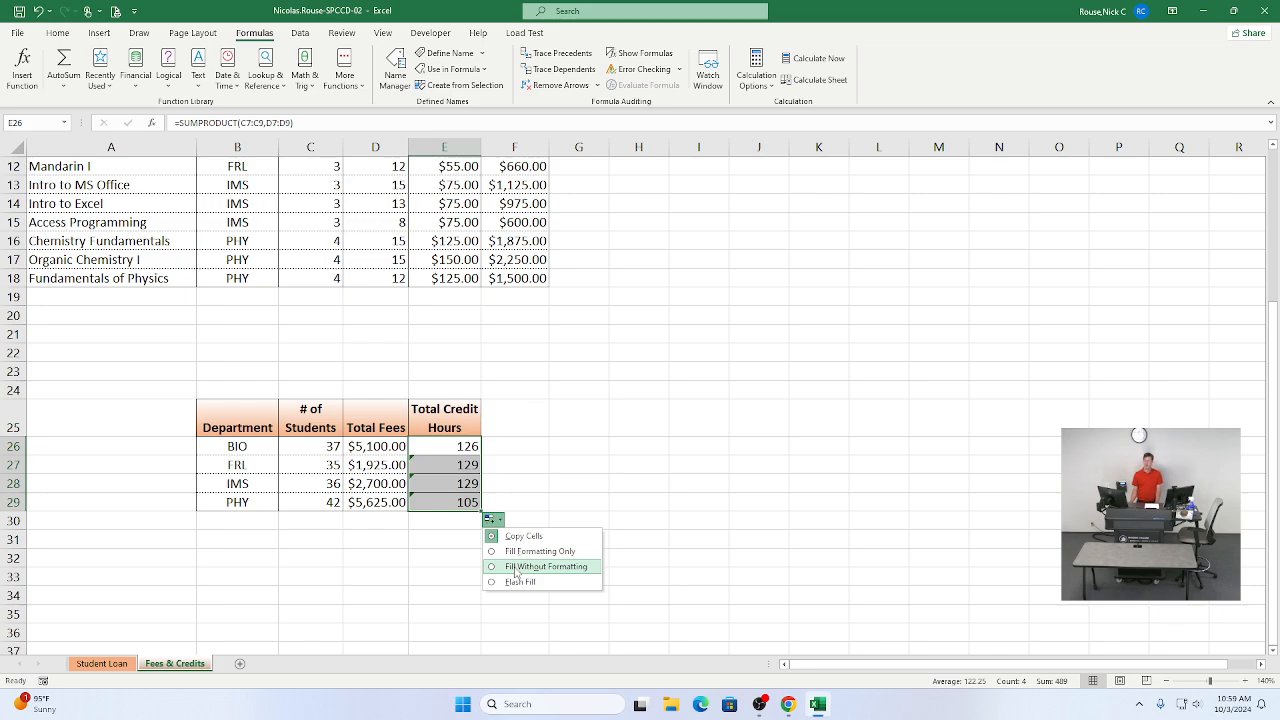
click(515, 567)
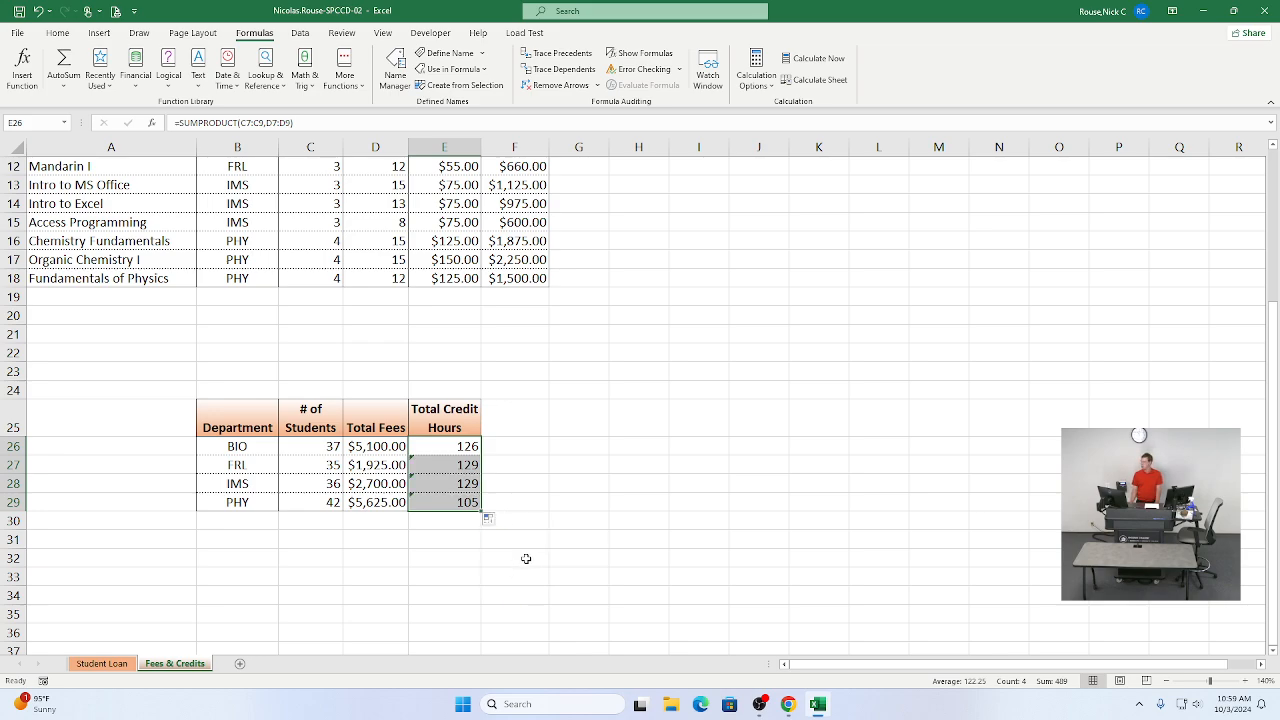
Step: Edit the formula in E27 to =SUMPRODUCT(C10:C12,D10:D12) for the FRL department
click(444, 466)
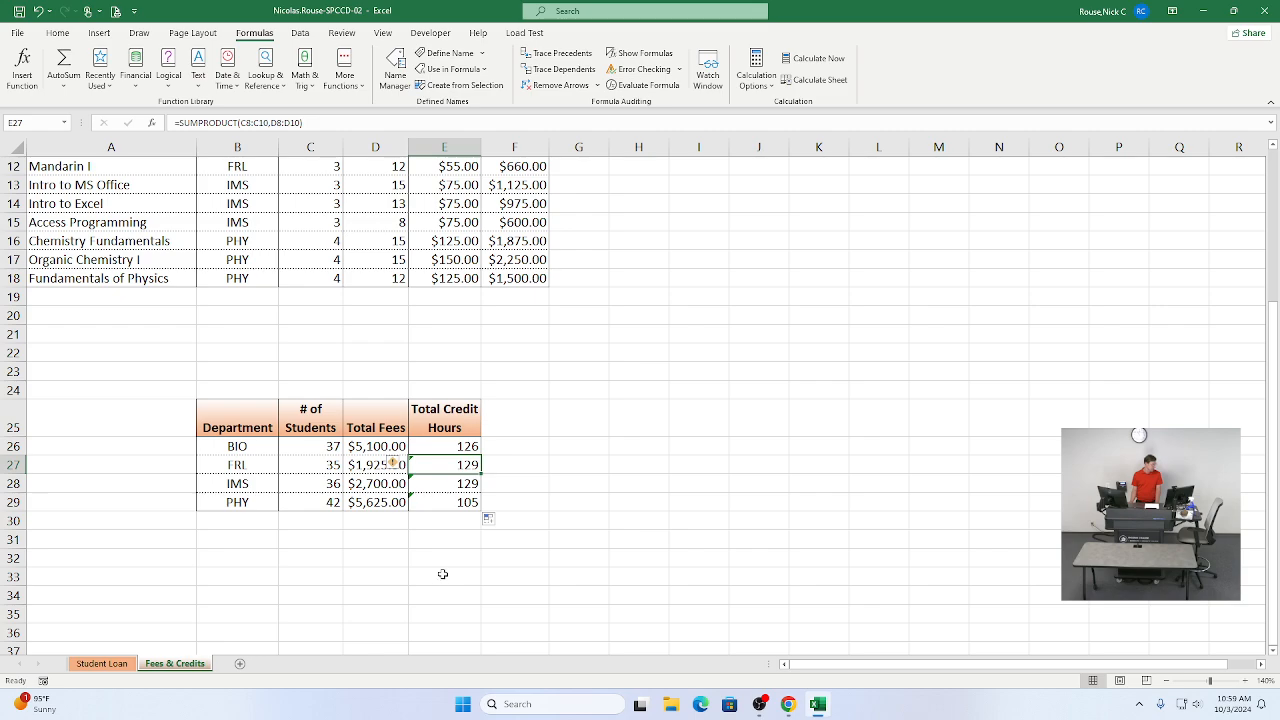
scroll(584, 523, up, 1)
scroll(584, 523, up, 2)
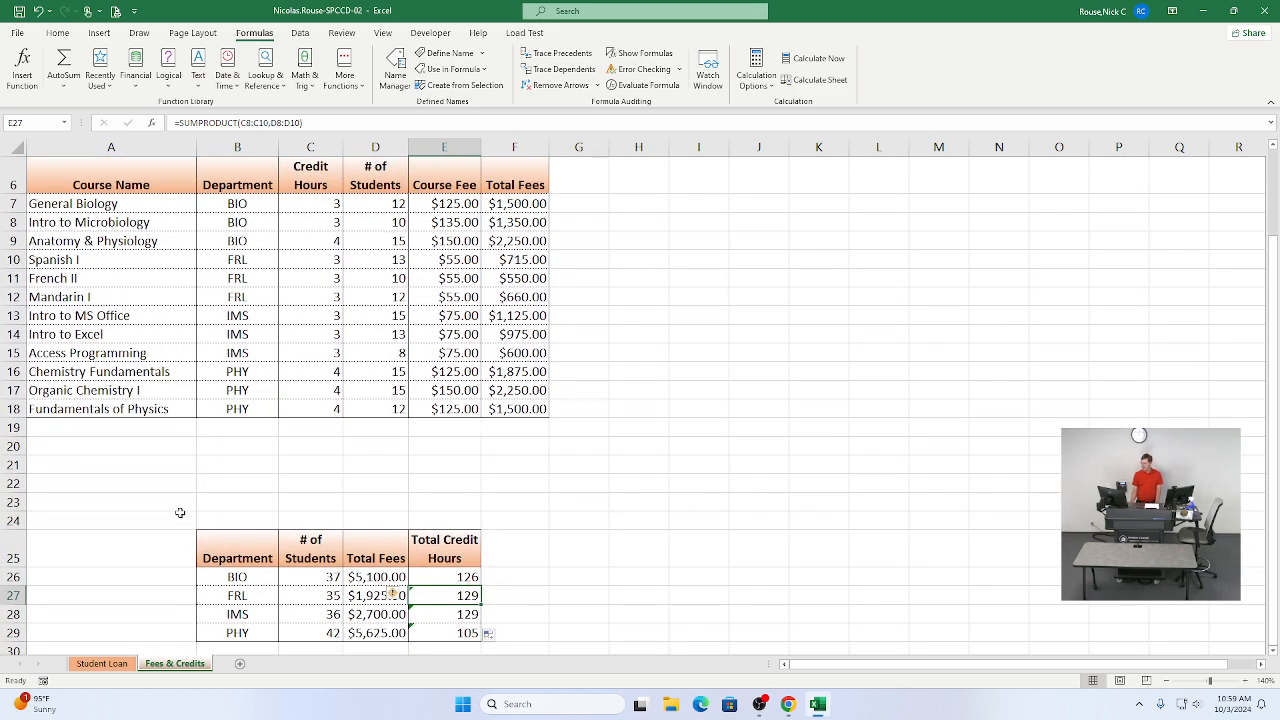
double_click(441, 594)
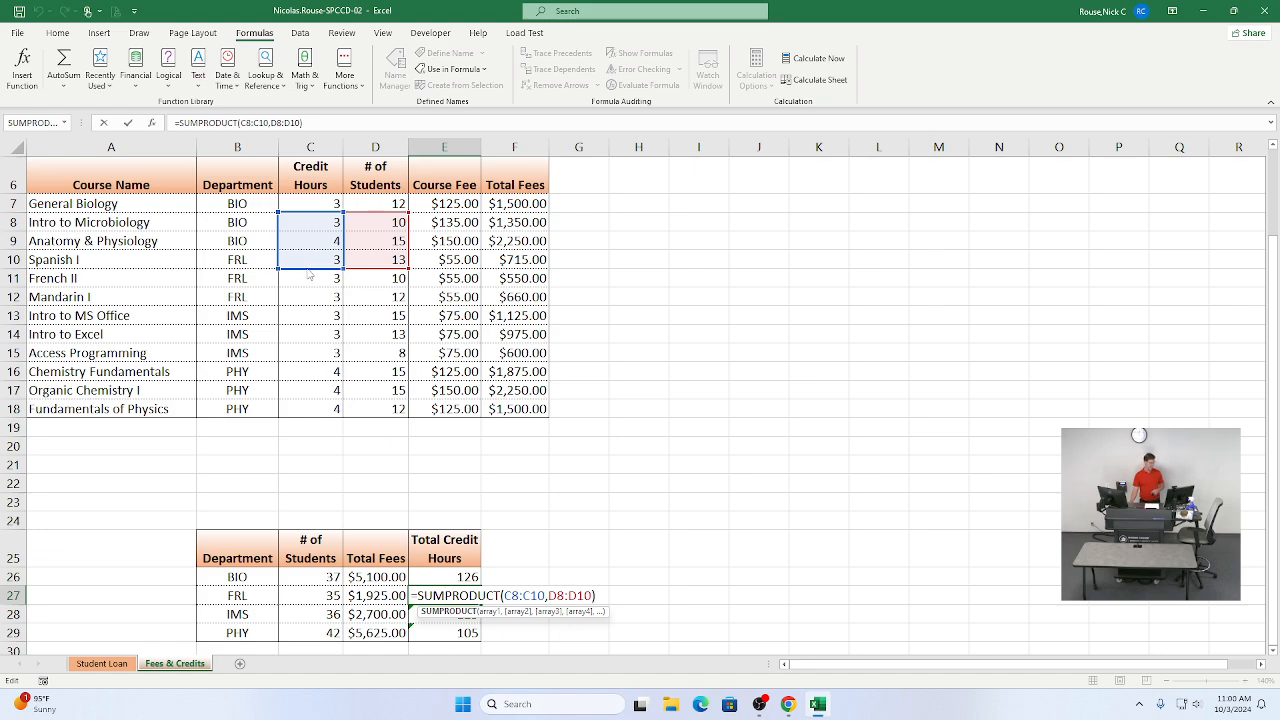
drag(310, 272, 310, 297)
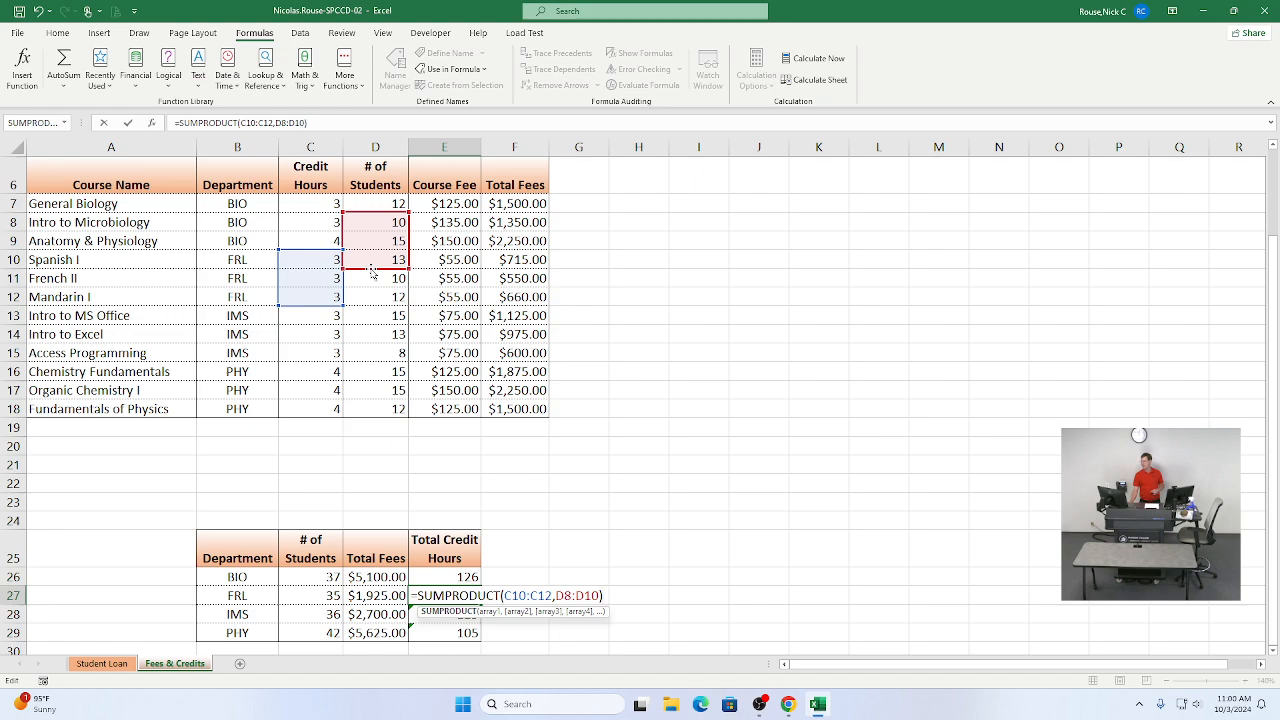
drag(371, 272, 375, 299)
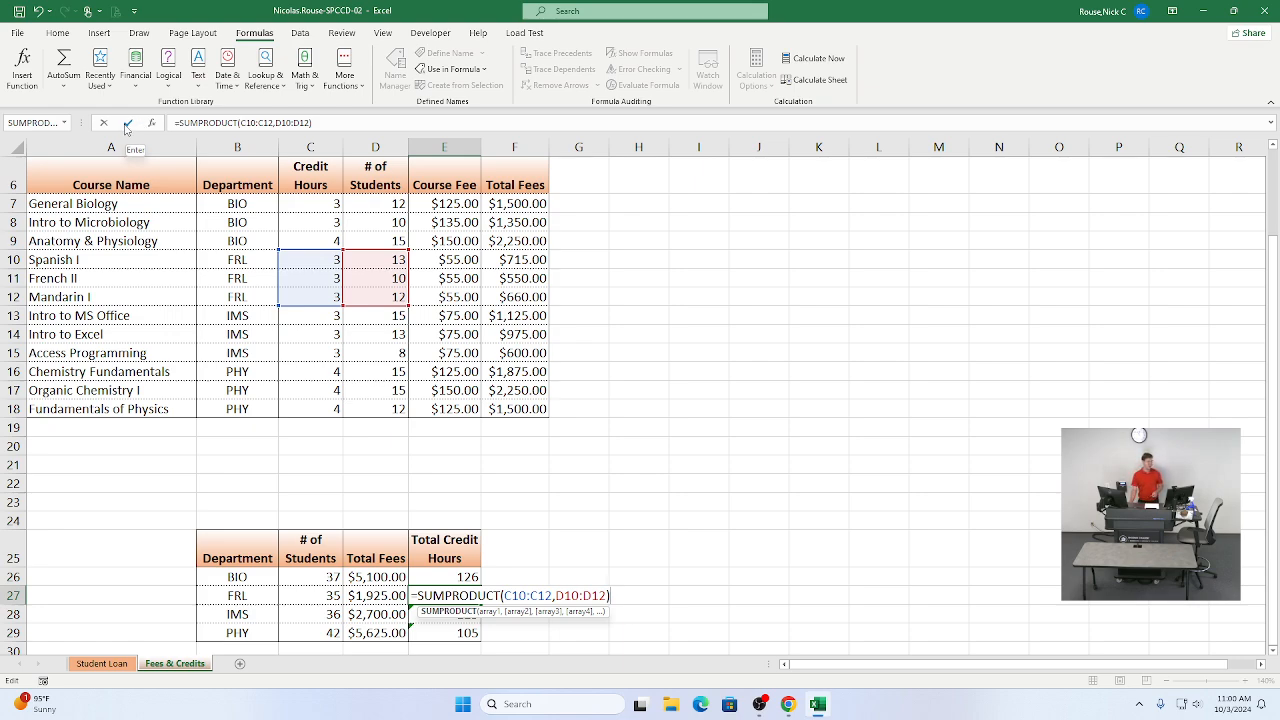
click(127, 124)
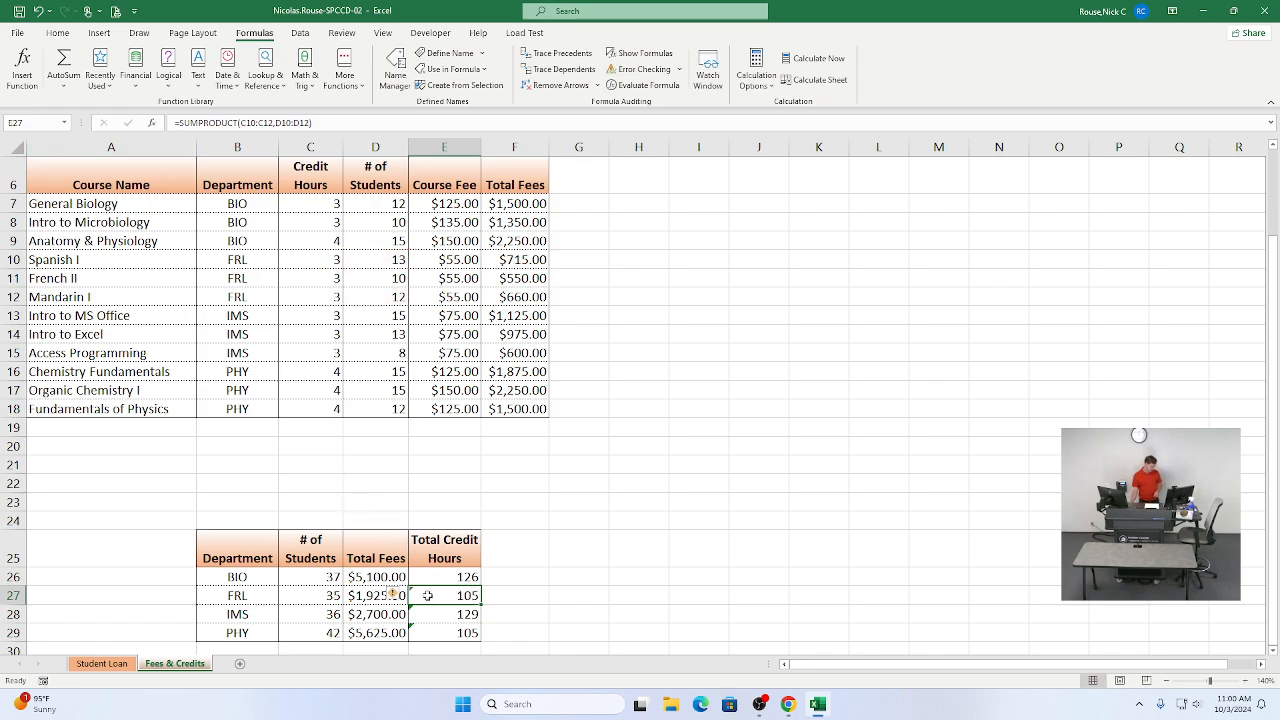
Step: Ignore both errors flagged on cell E27
mouse_move(393, 596)
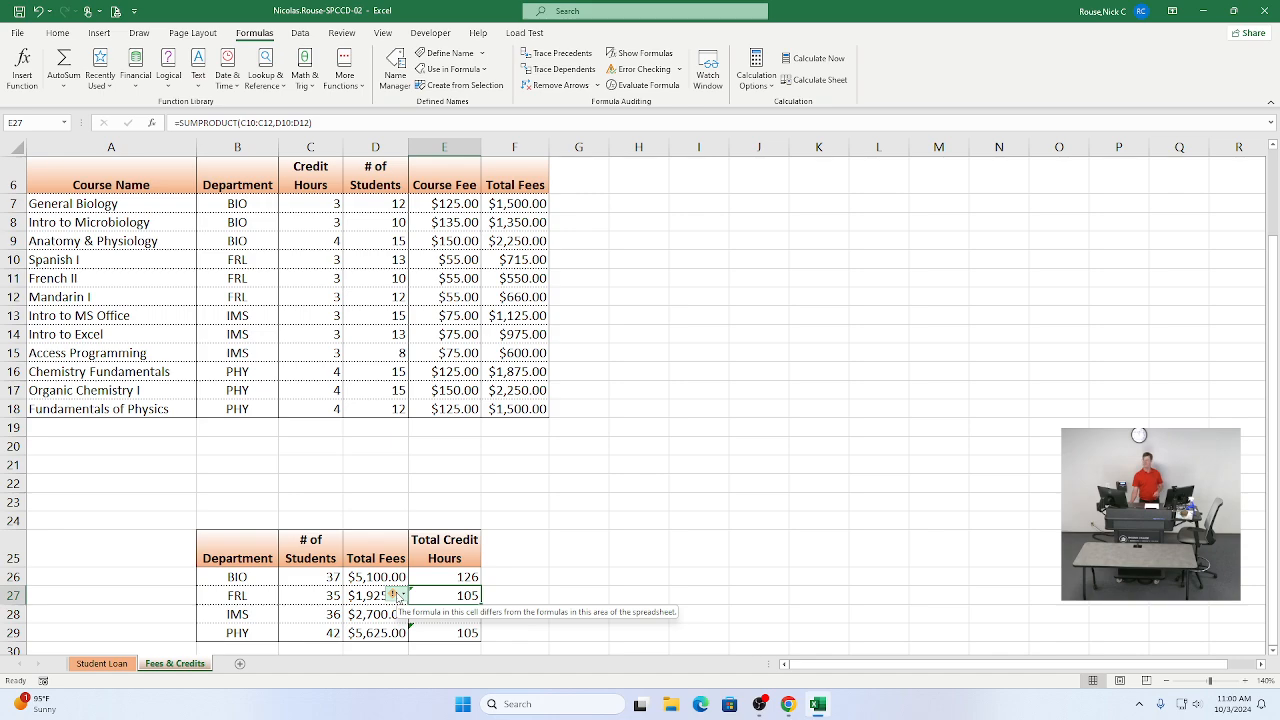
click(397, 596)
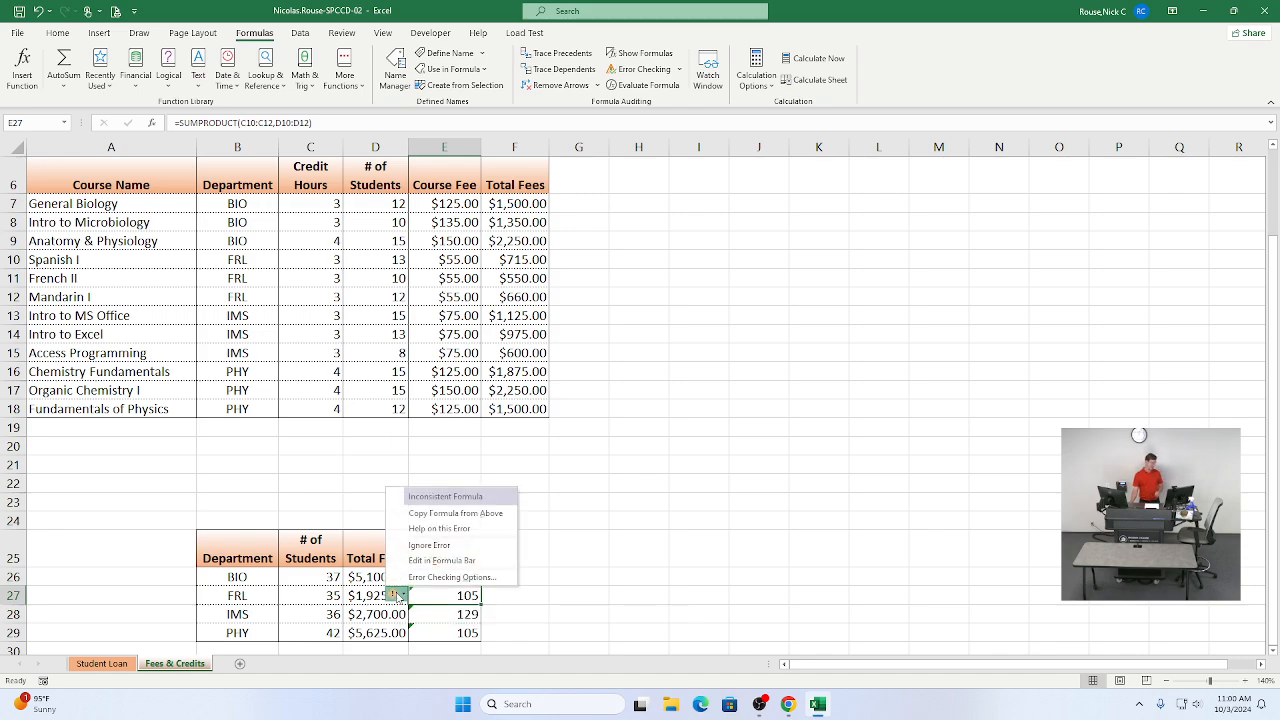
click(418, 547)
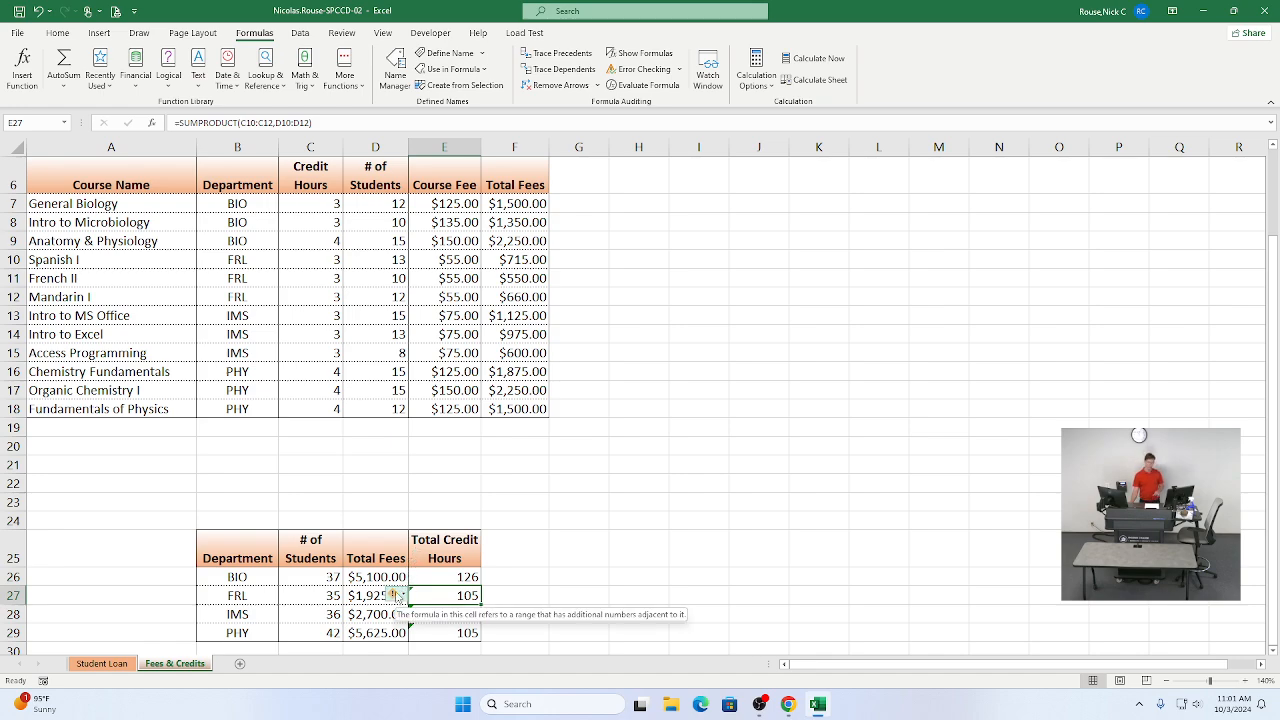
click(393, 594)
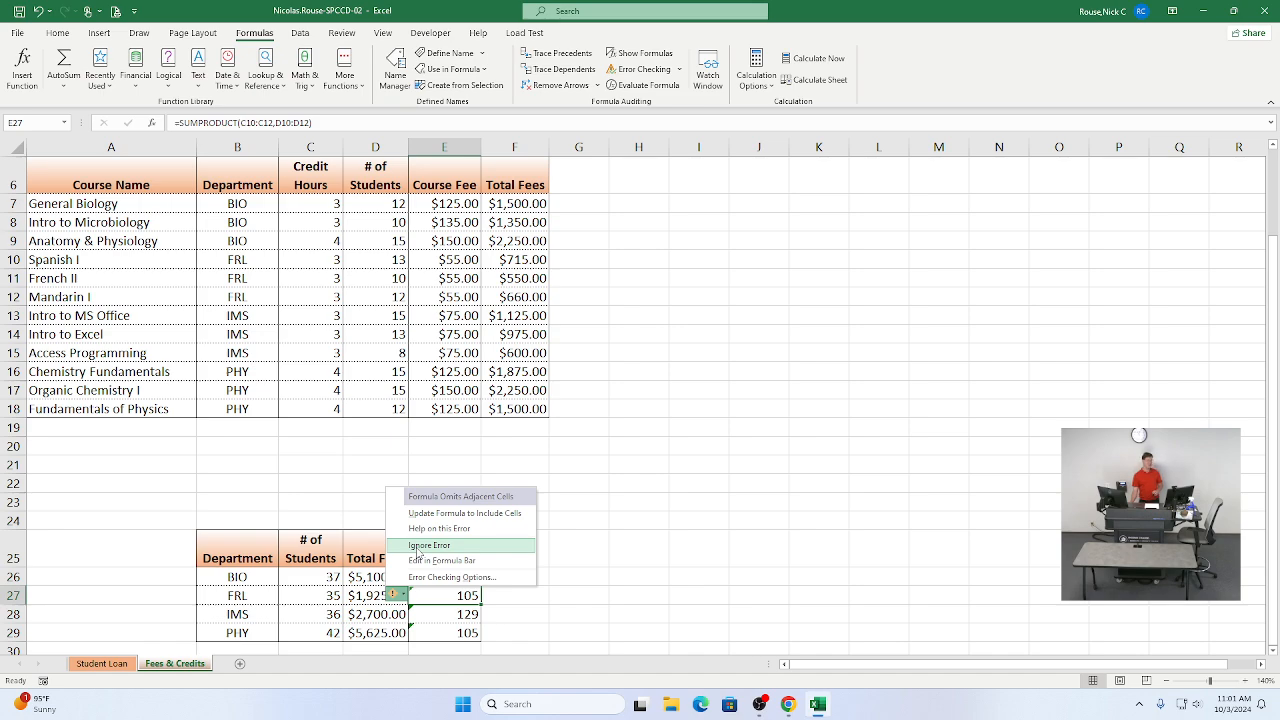
click(418, 548)
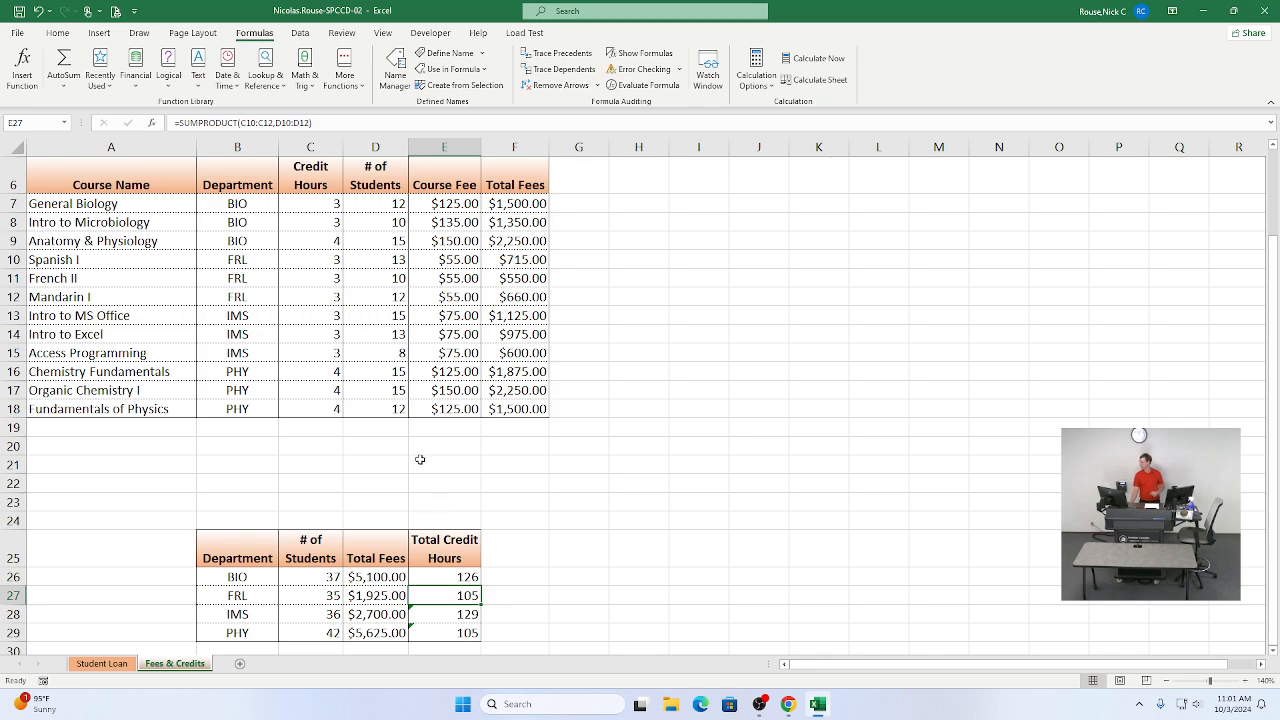
Step: Edit the formula in E28 to =SUMPRODUCT(C13:C15,D13:D15) and ignore its flagged error
double_click(444, 614)
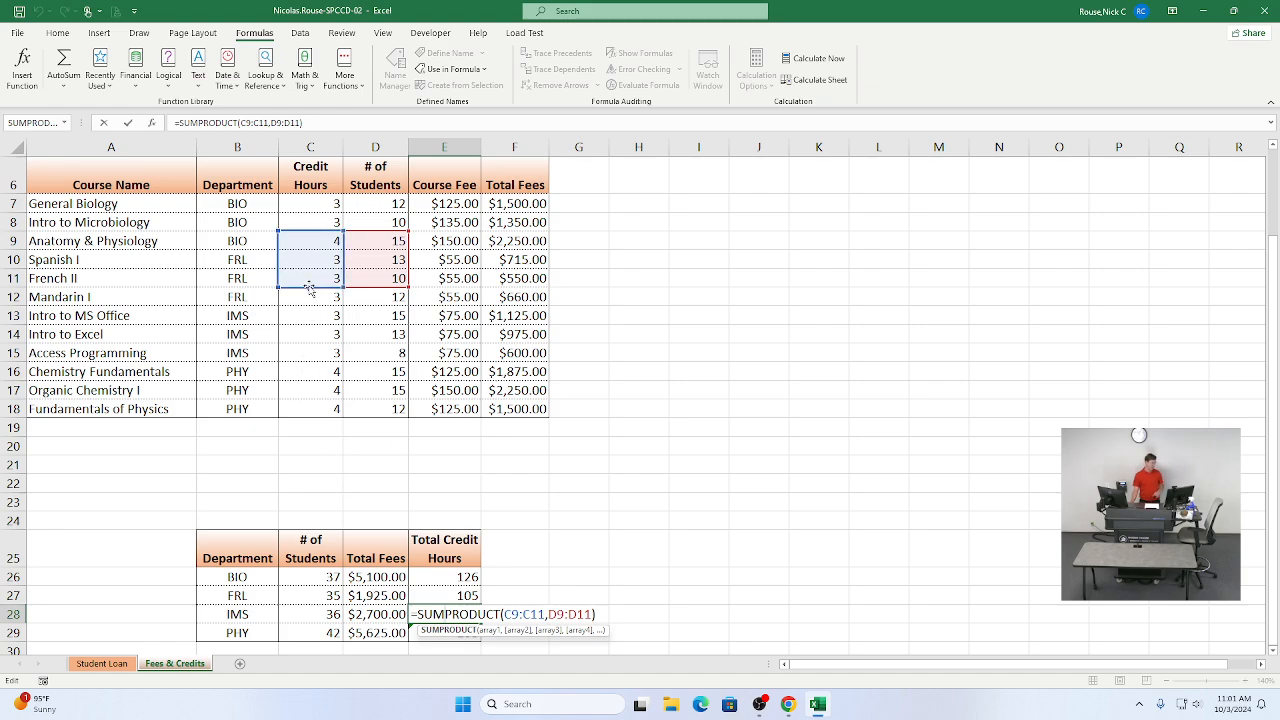
drag(310, 288, 311, 357)
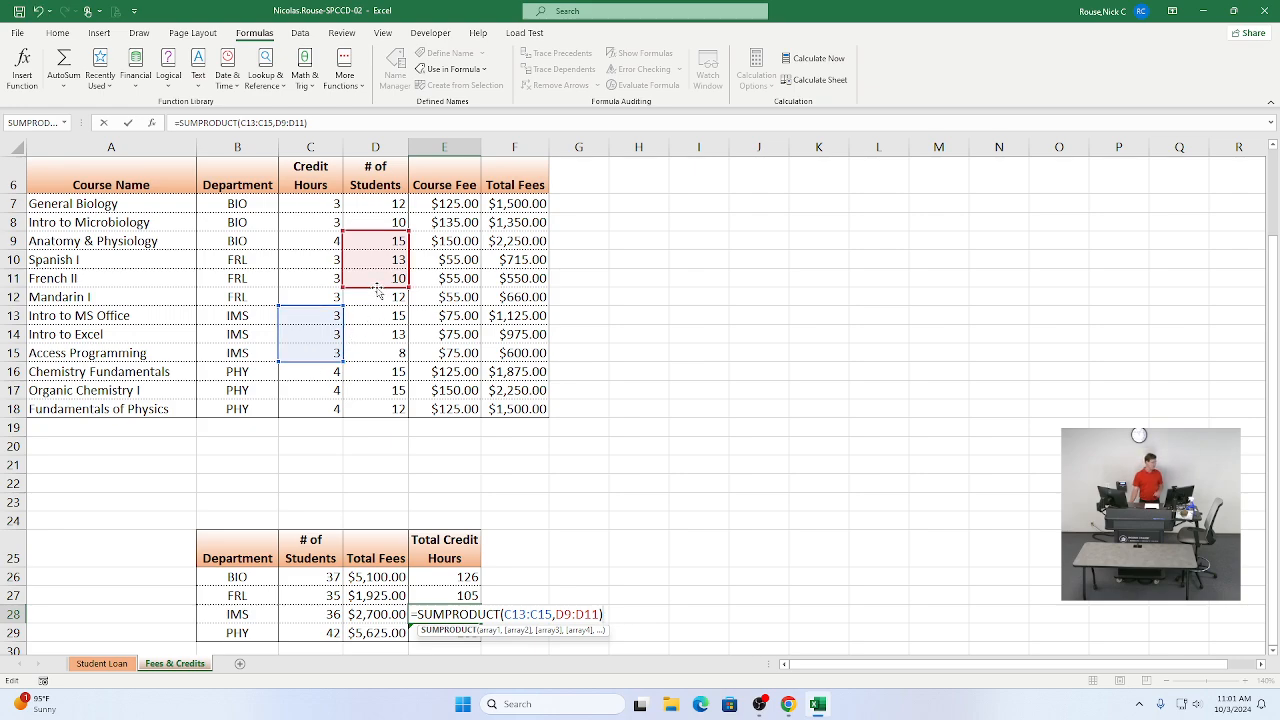
drag(378, 290, 378, 360)
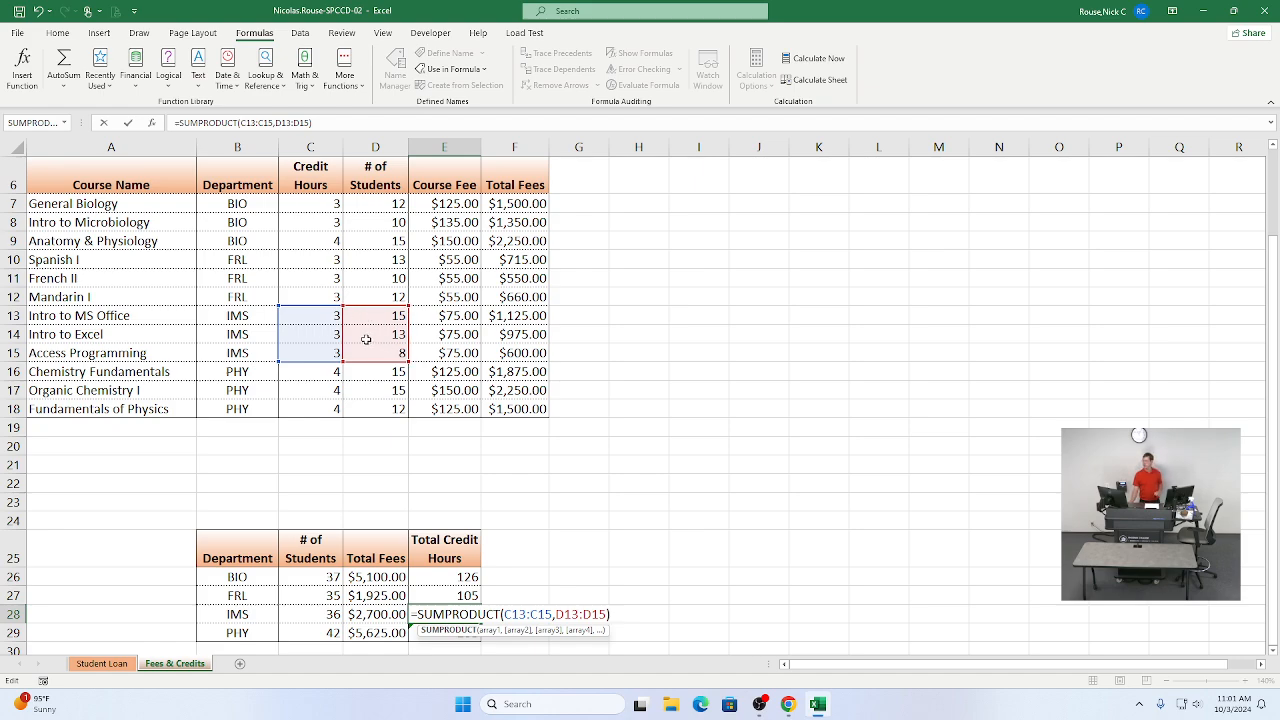
click(128, 124)
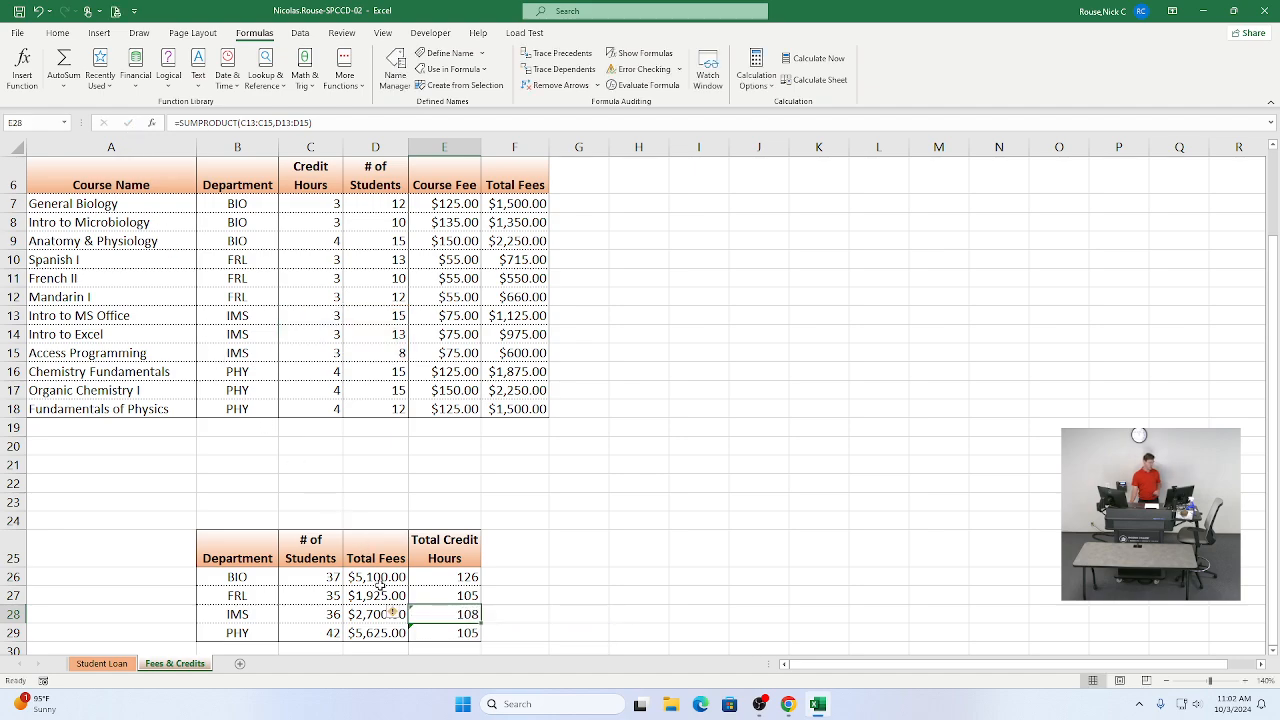
click(400, 614)
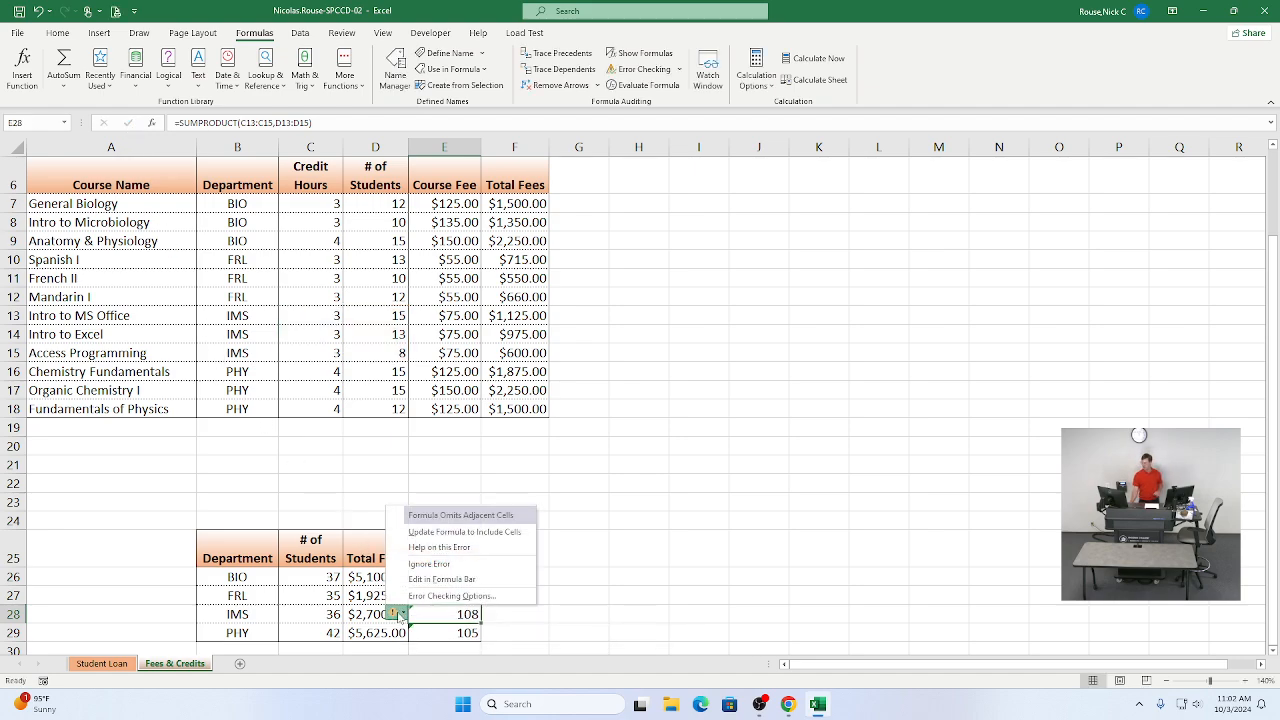
click(411, 565)
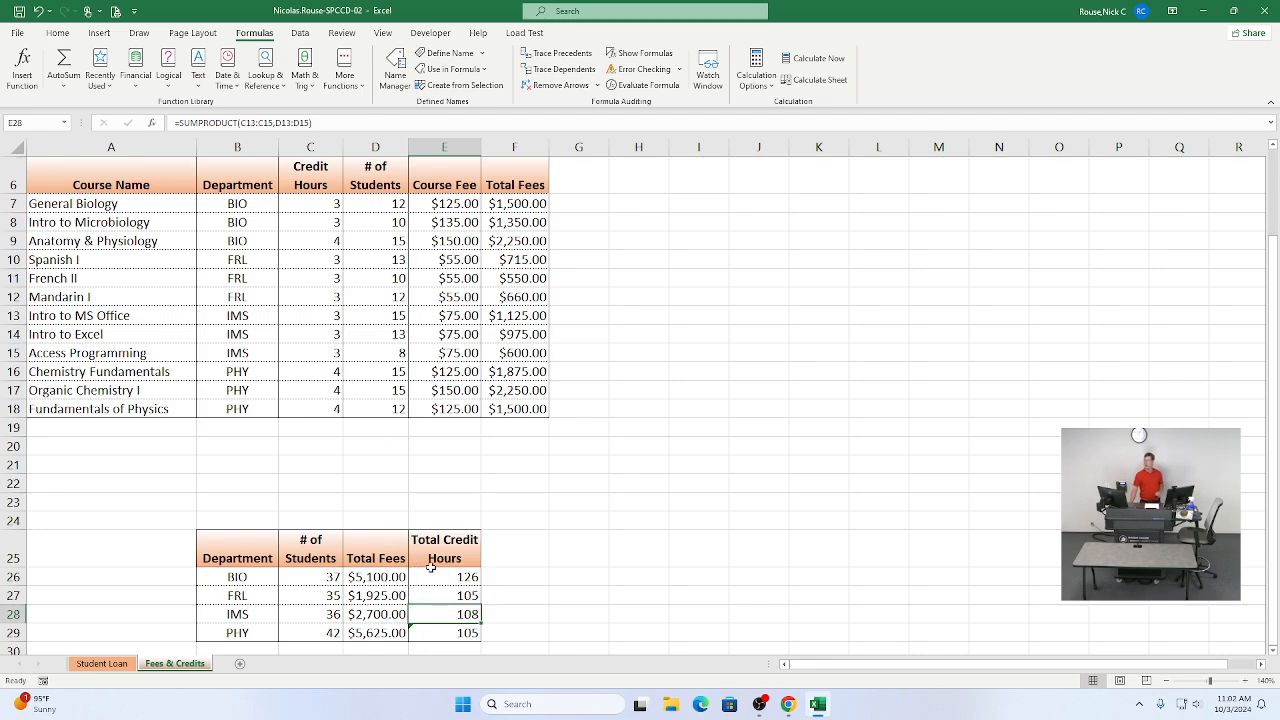
Step: Edit the formula in E29 to =SUMPRODUCT(C16:C18,D16:D18) and ignore its flagged error
double_click(440, 632)
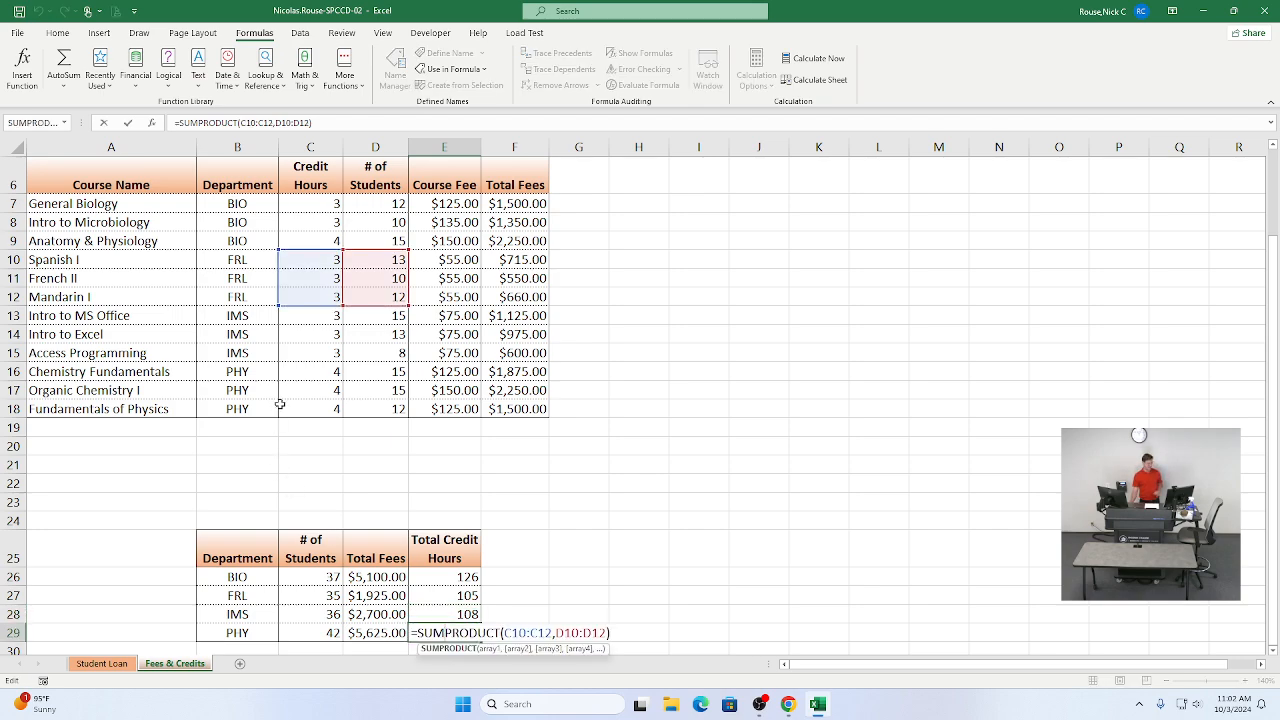
drag(296, 313, 289, 415)
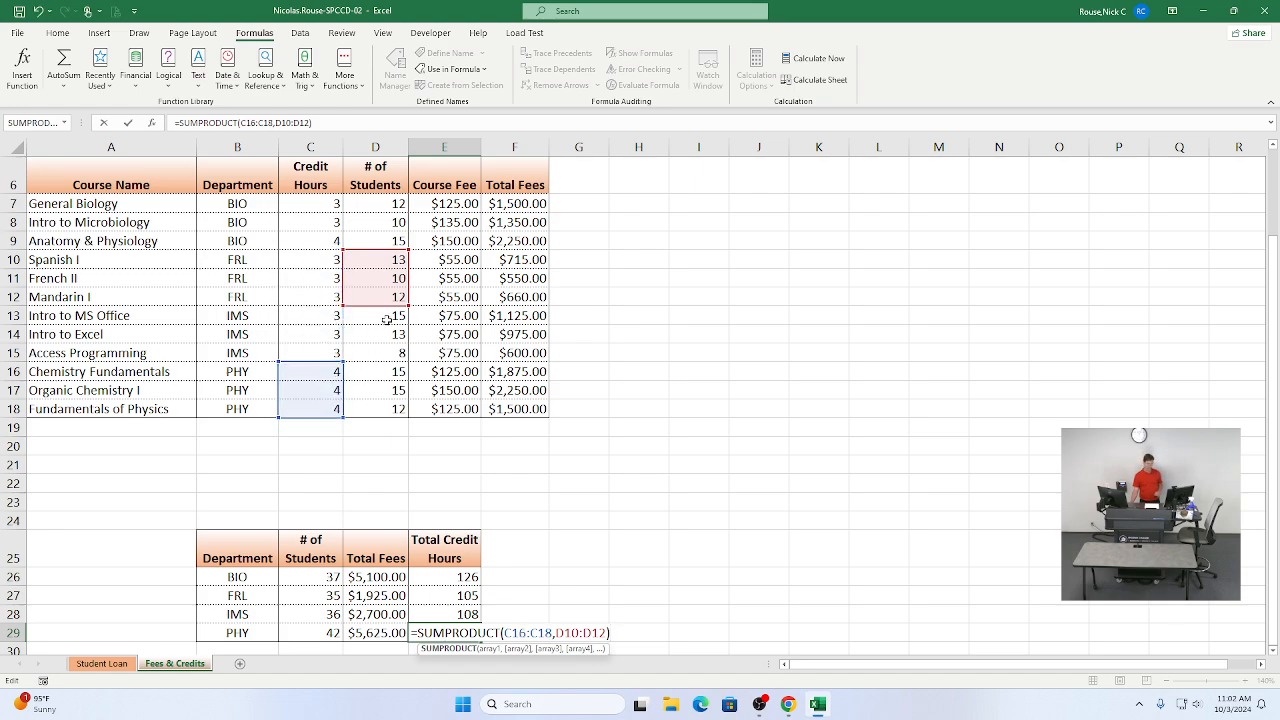
drag(386, 305, 378, 407)
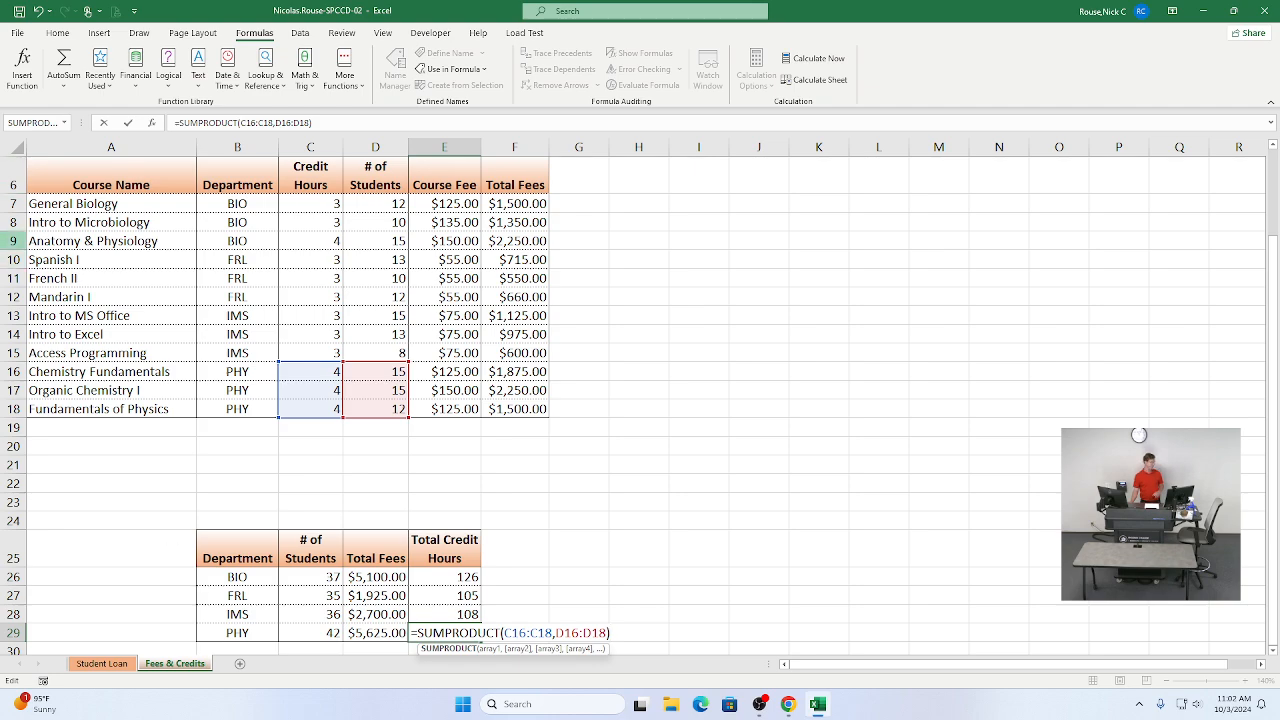
click(127, 124)
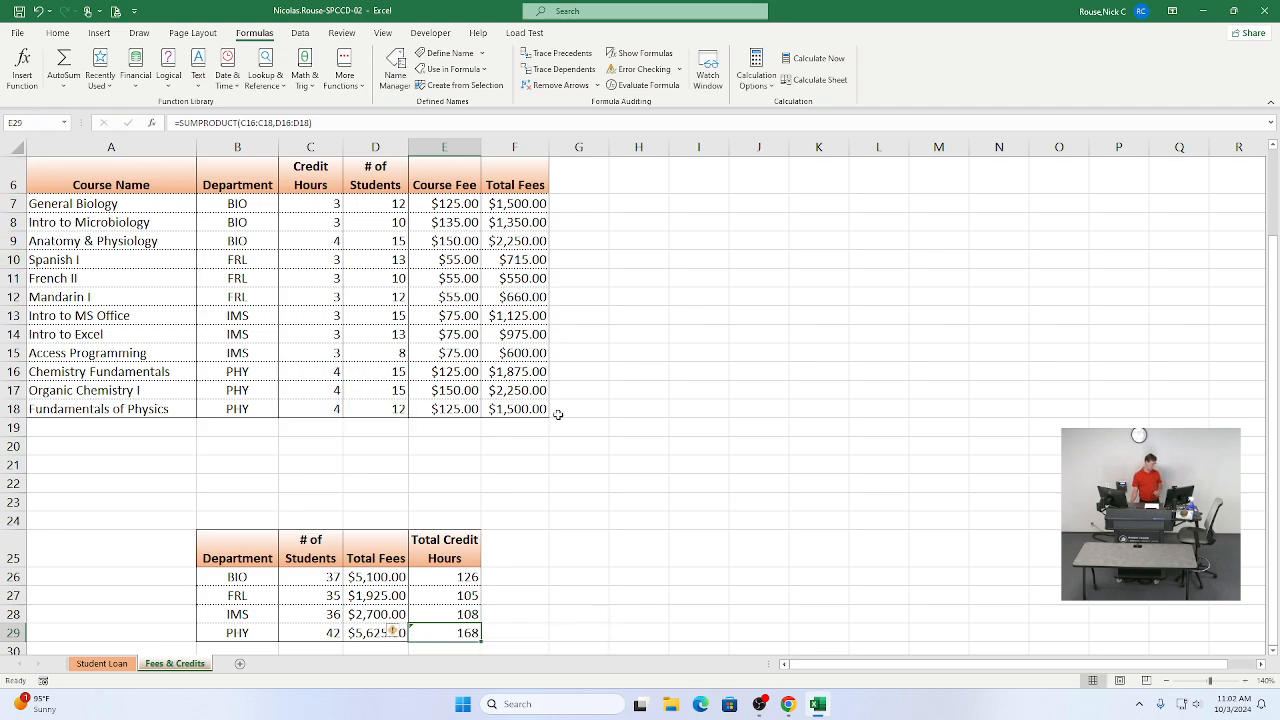
click(395, 632)
click(420, 588)
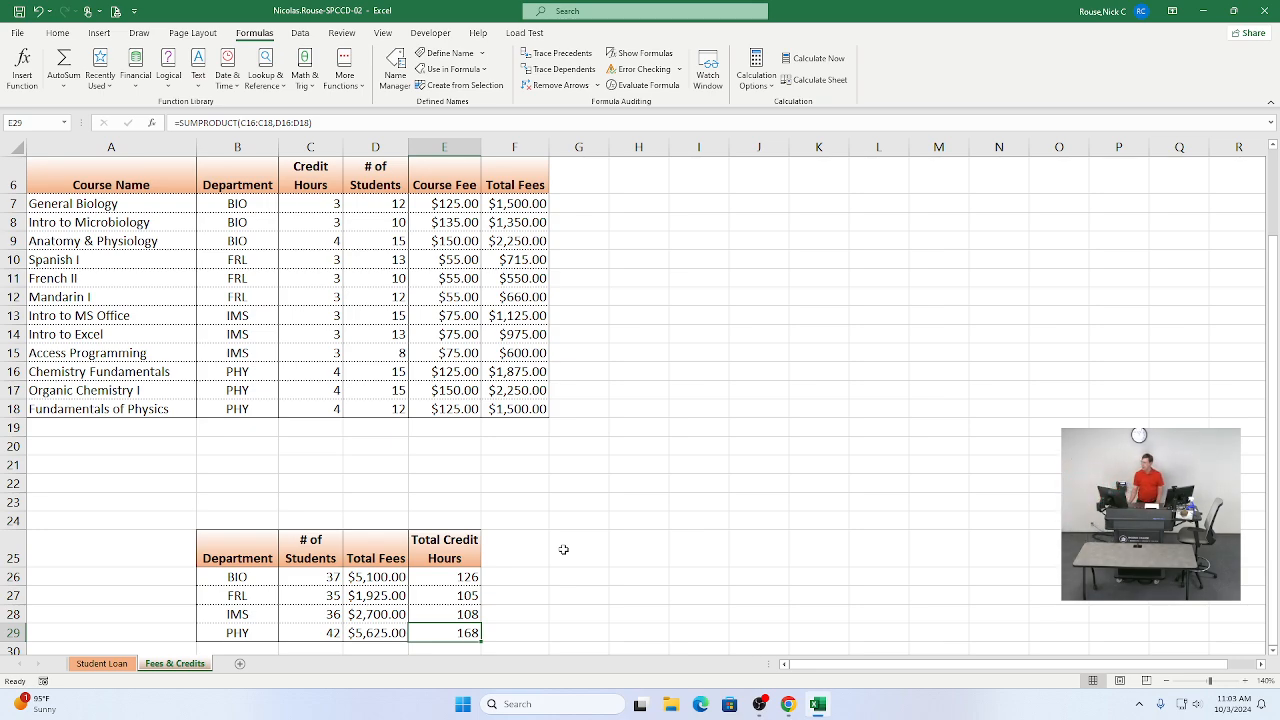
Step: Switch to the SIMnet instructions and read the remaining steps for inserting the current date
key(alt+Tab)
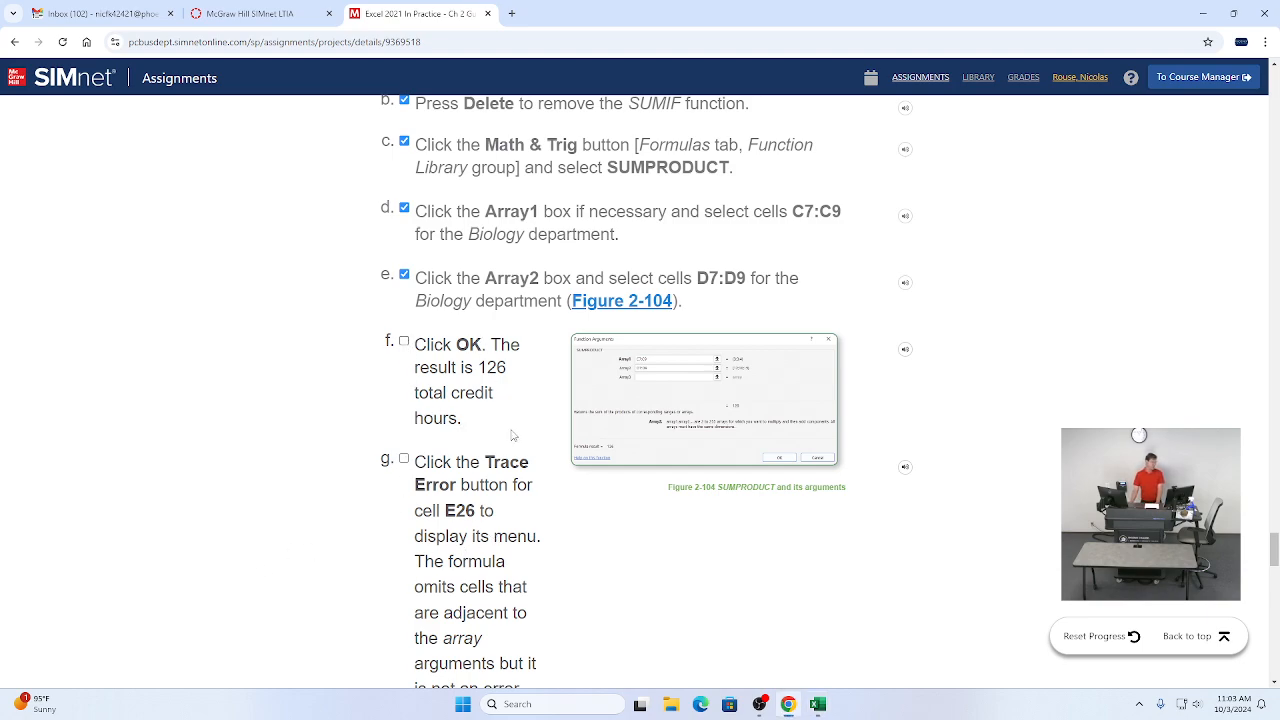
scroll(512, 434, down, 1)
scroll(512, 430, down, 2)
scroll(527, 425, down, 3)
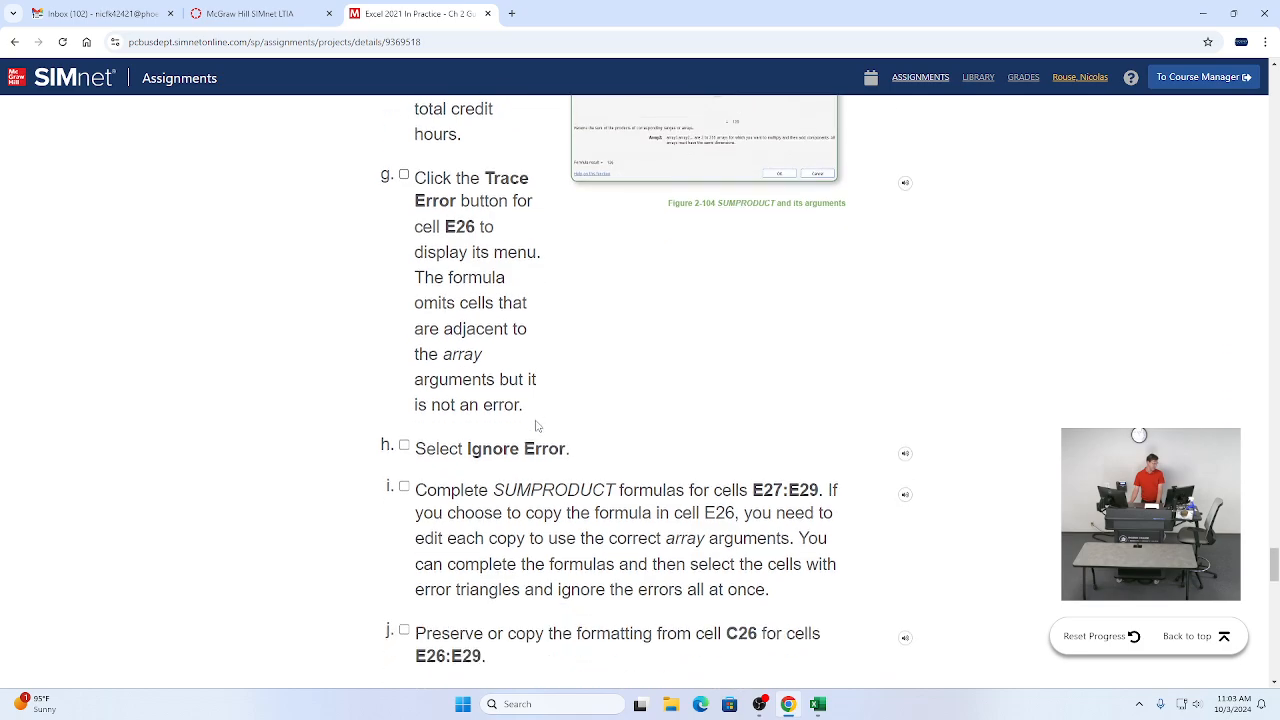
scroll(529, 411, down, 3)
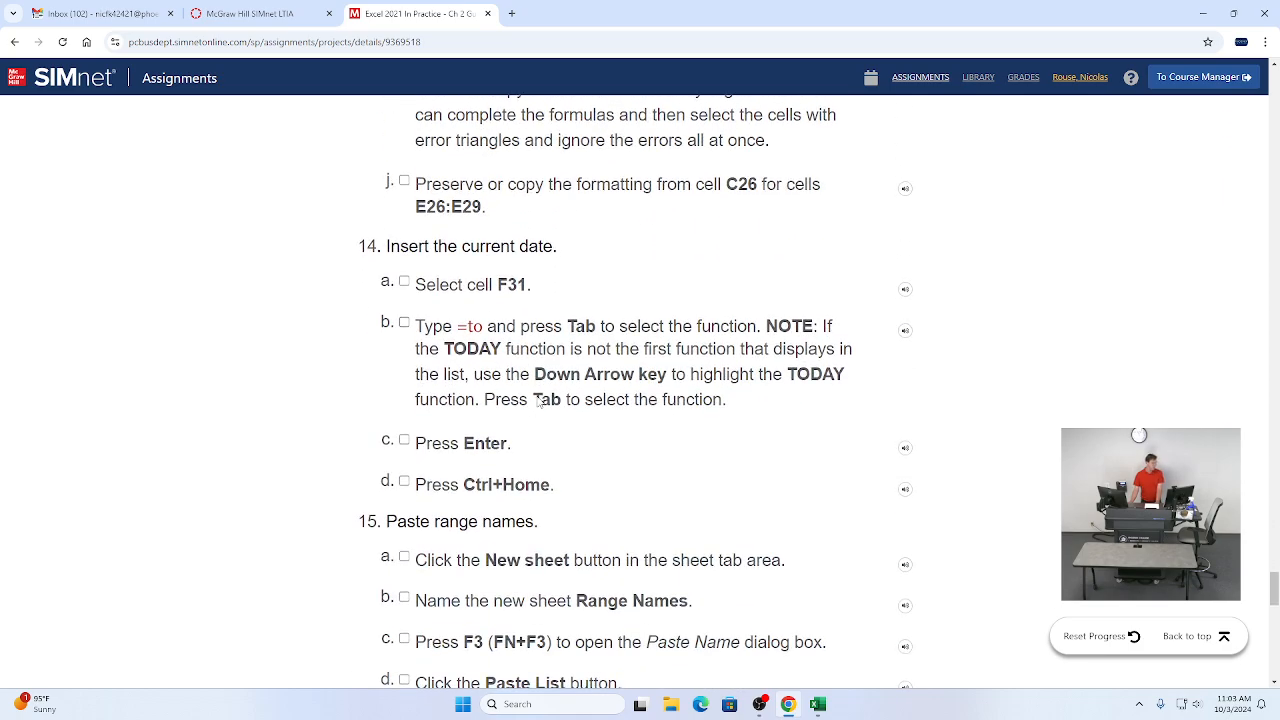
scroll(531, 405, up, 2)
scroll(767, 411, down, 2)
scroll(752, 385, up, 2)
scroll(661, 341, down, 2)
scroll(680, 390, down, 1)
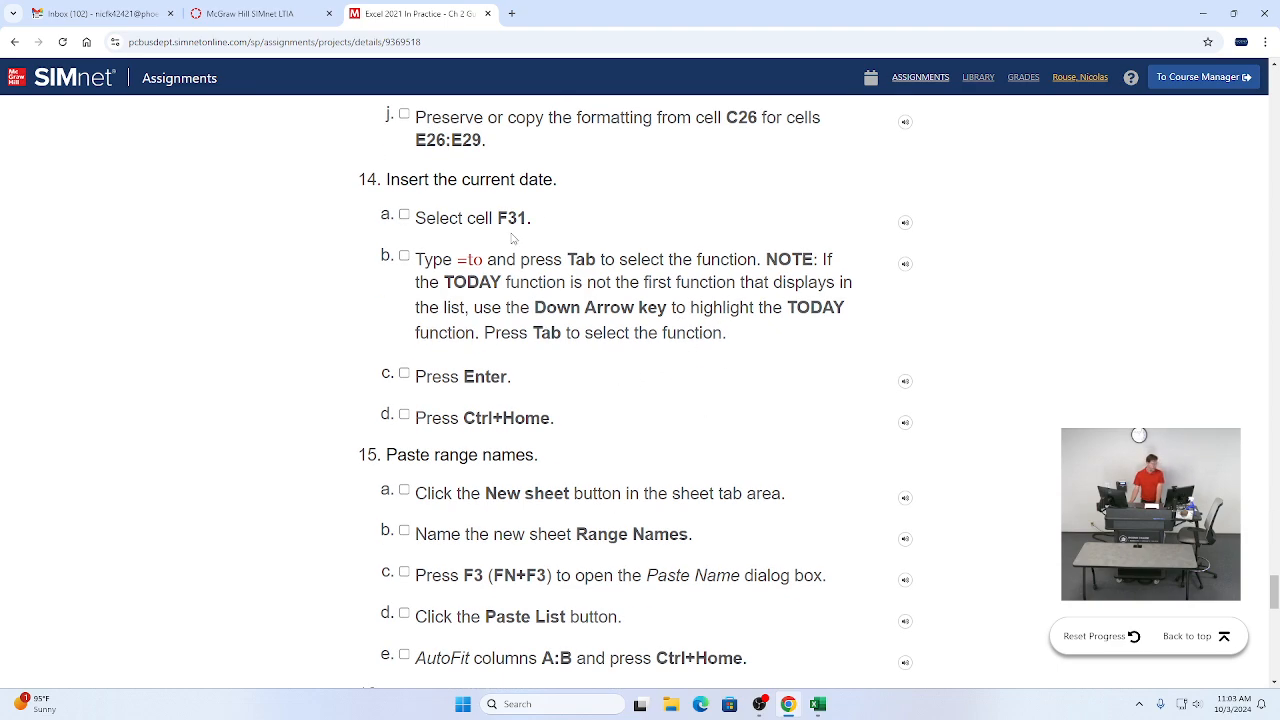
Step: Return to Excel, enter =TODAY() in cell F31, and switch back to the SIMnet instructions
key(alt+Tab)
scroll(656, 462, down, 1)
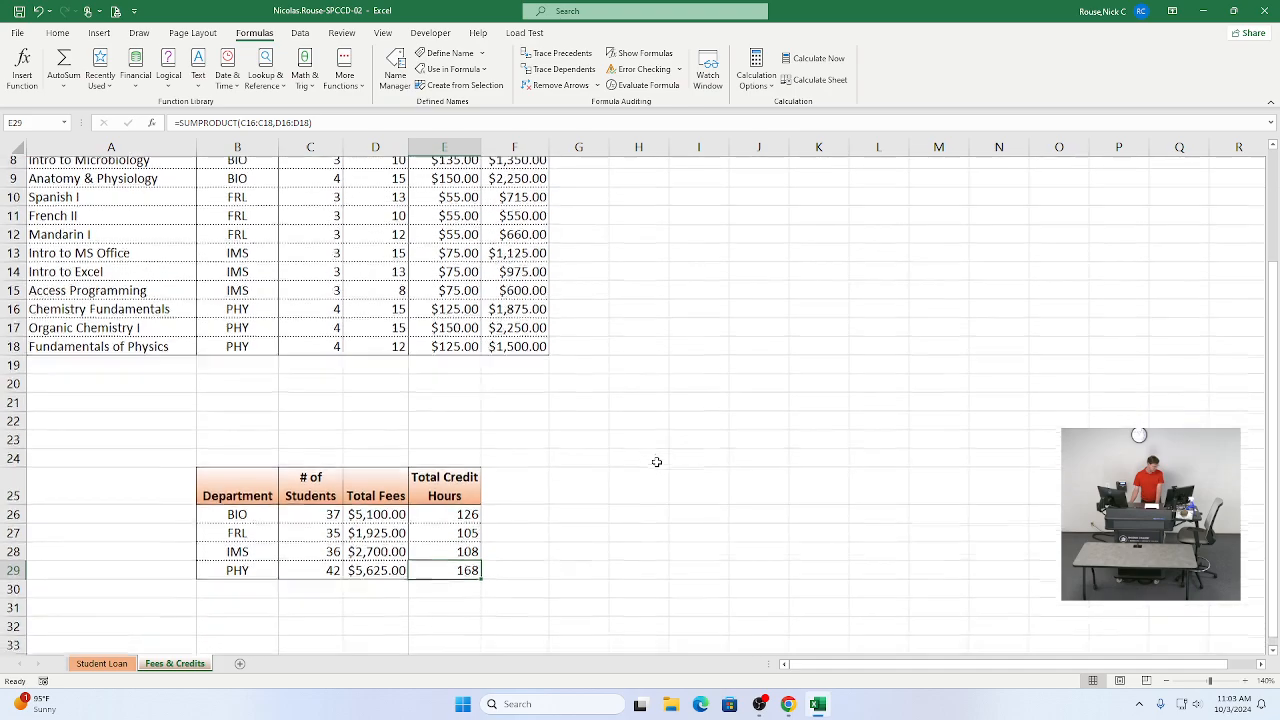
click(529, 597)
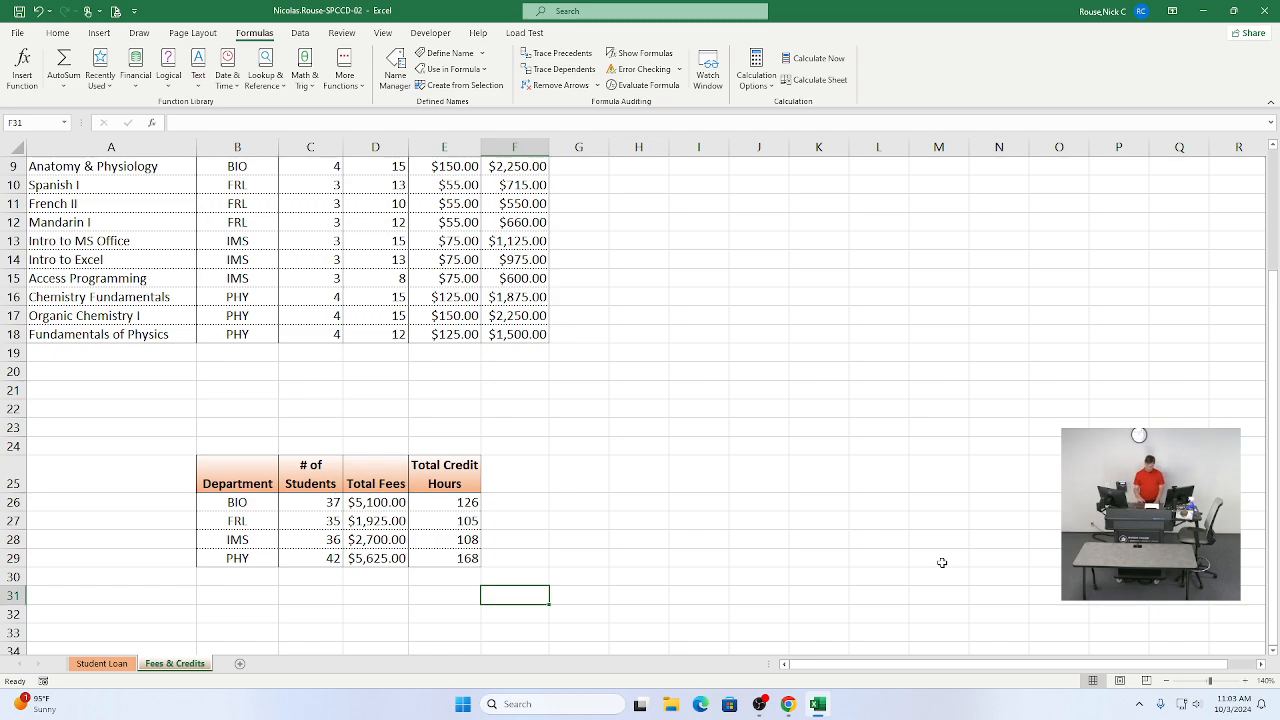
text(=)
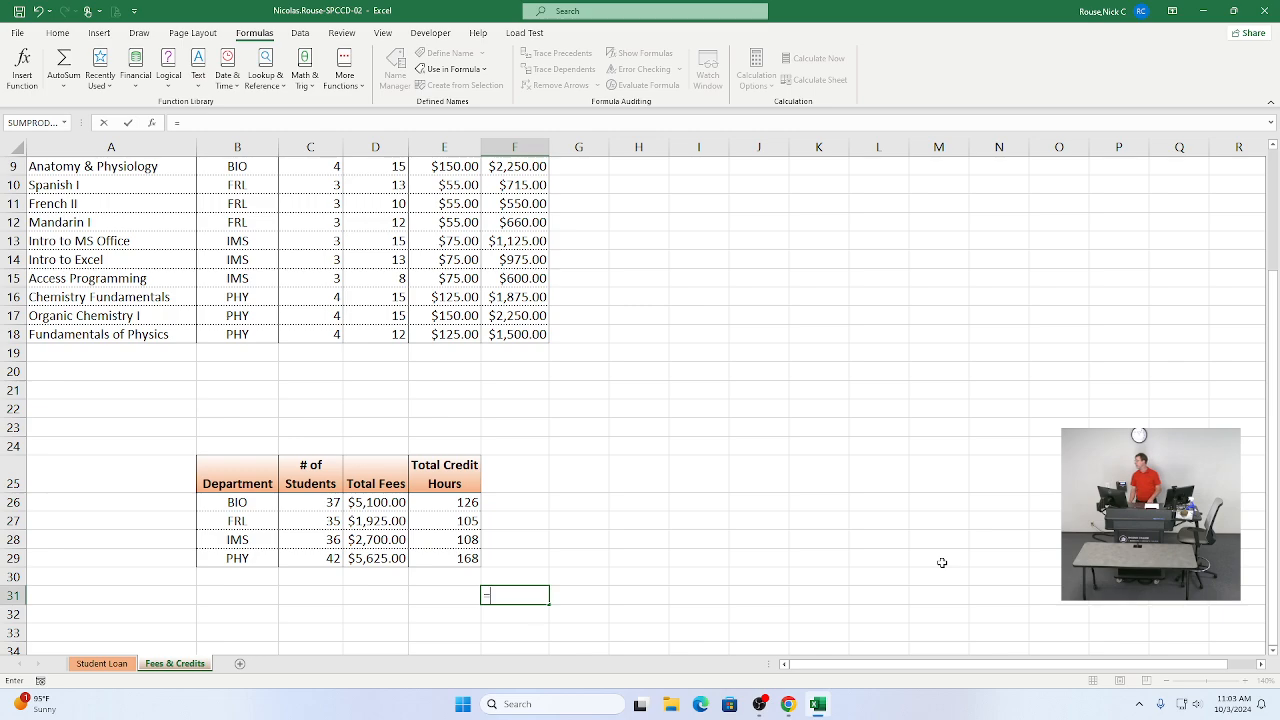
text(t)
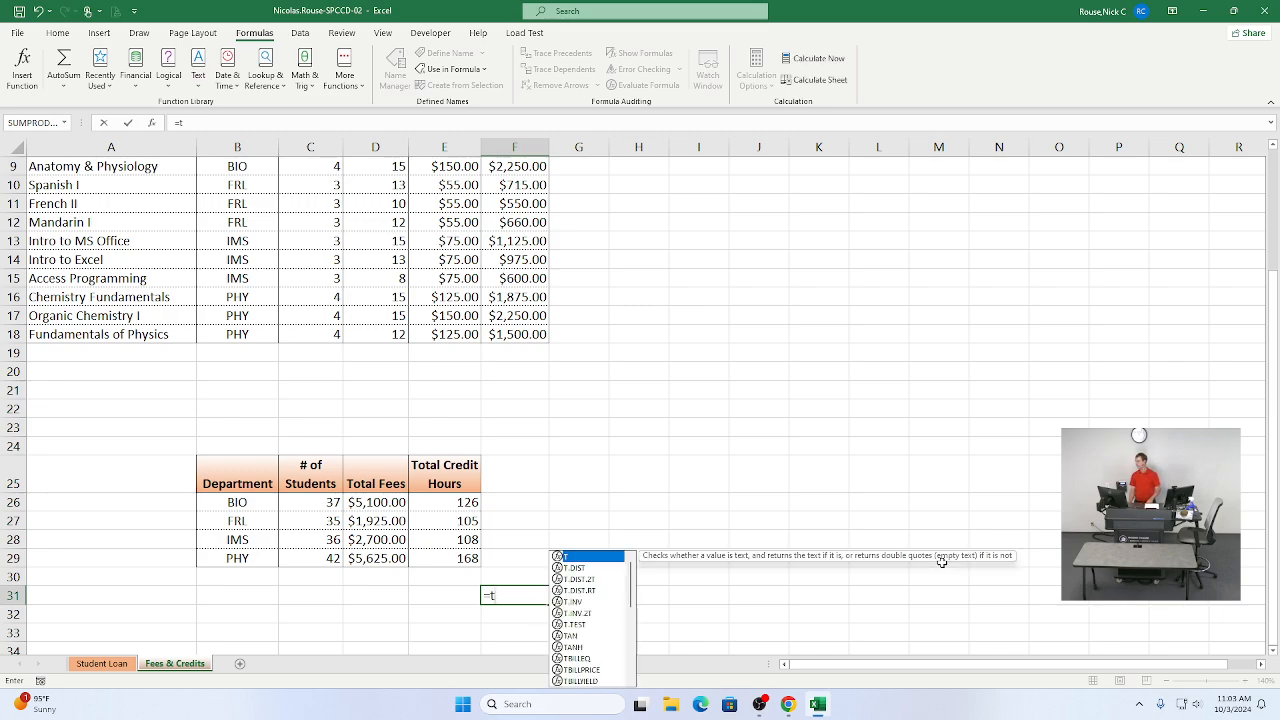
text(o)
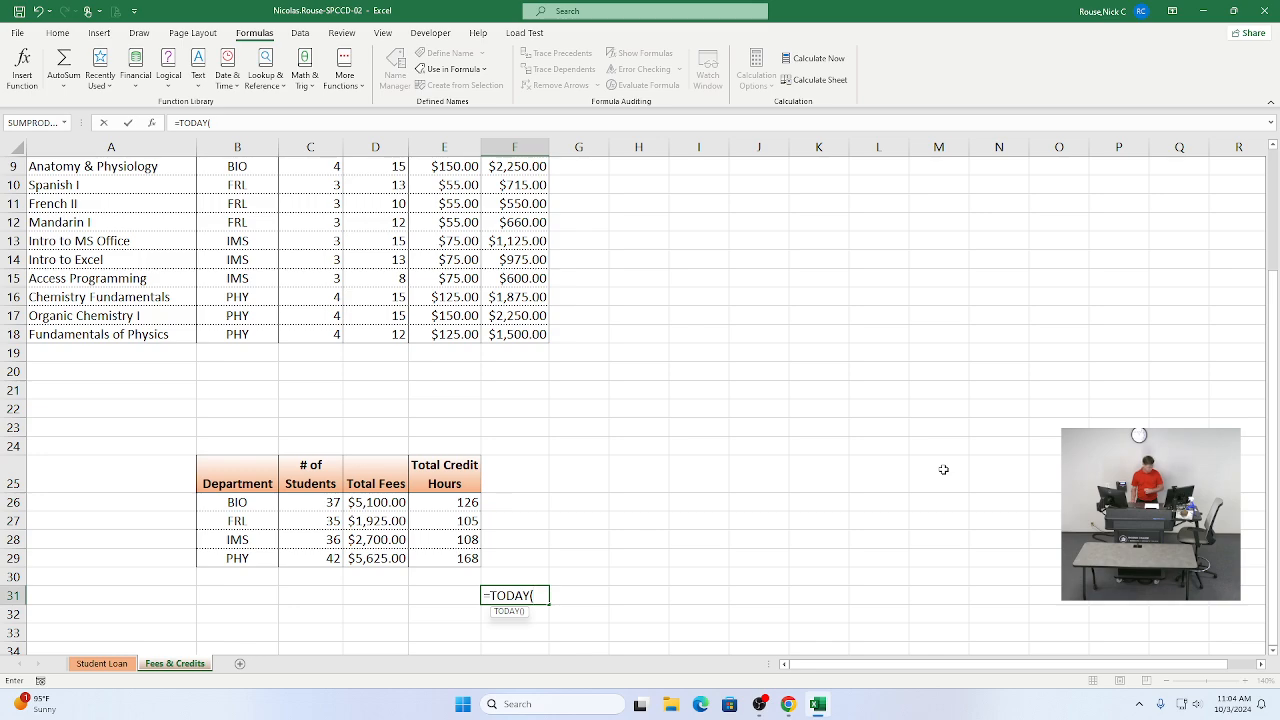
key(Return)
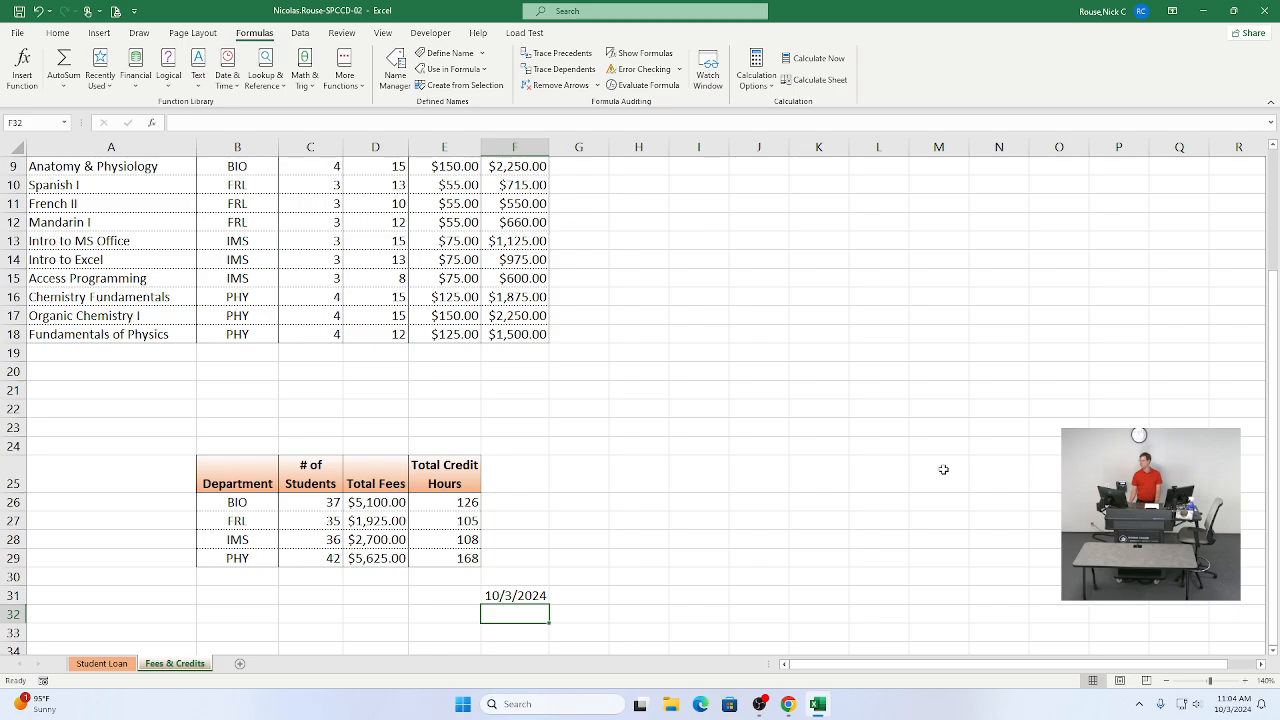
key(alt+Tab)
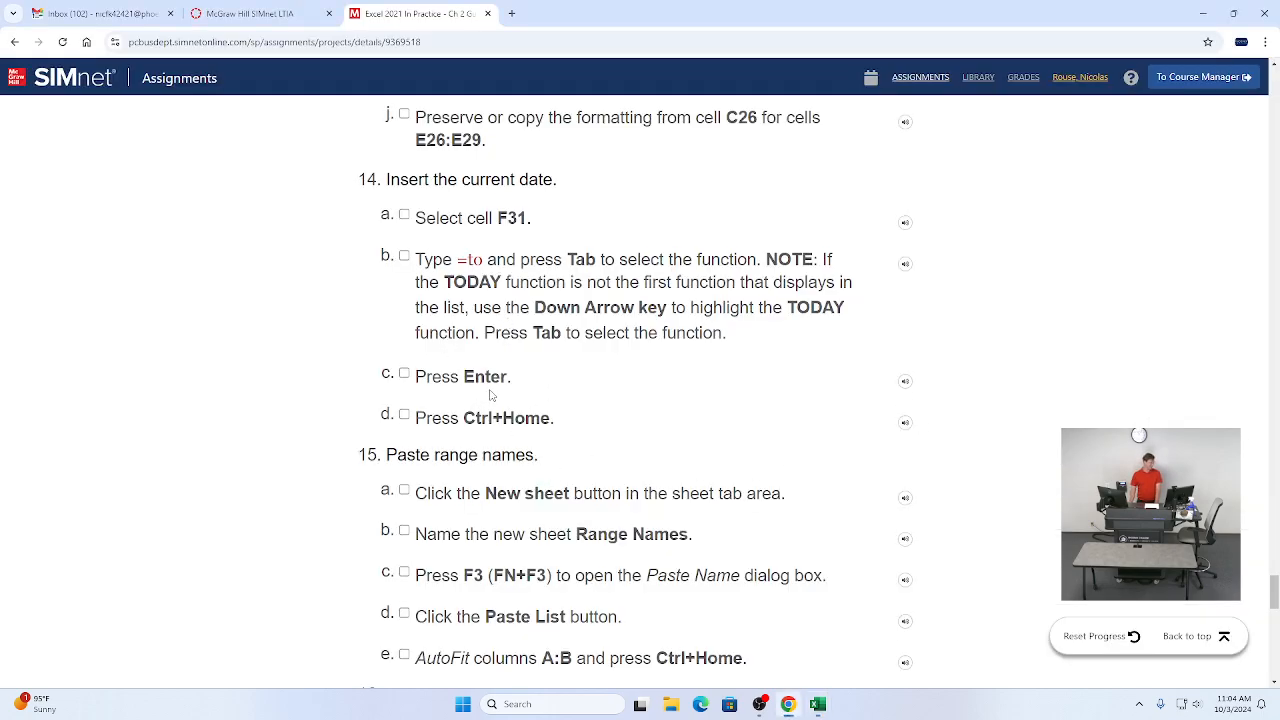
Step: Scroll the SIMnet instructions to read the steps for pasting range names, then return to Excel
scroll(487, 395, down, 2)
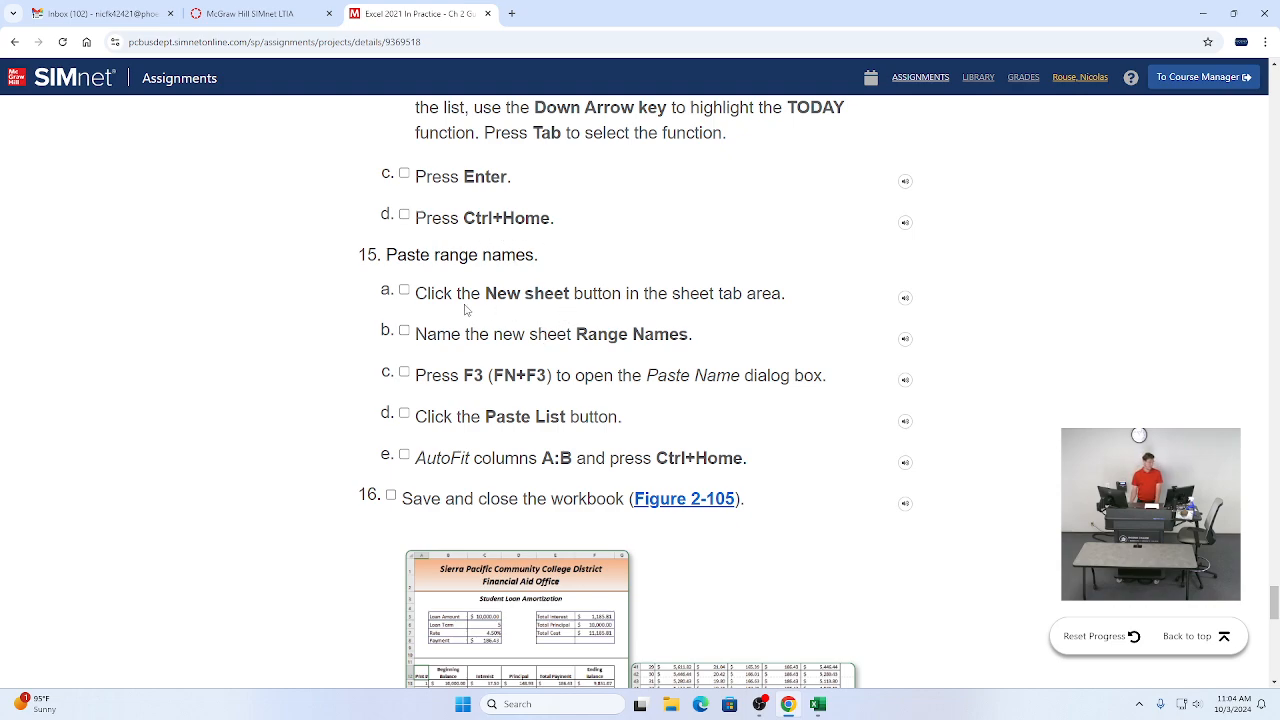
scroll(487, 308, down, 1)
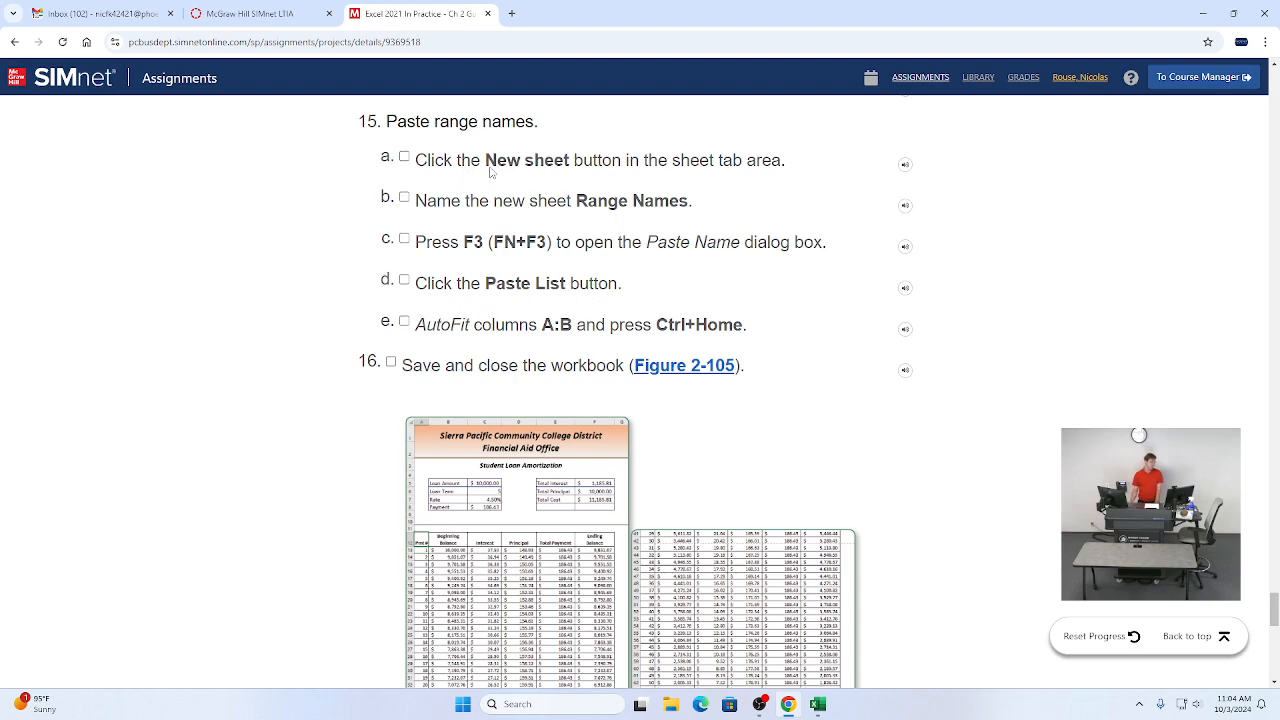
key(alt+Tab)
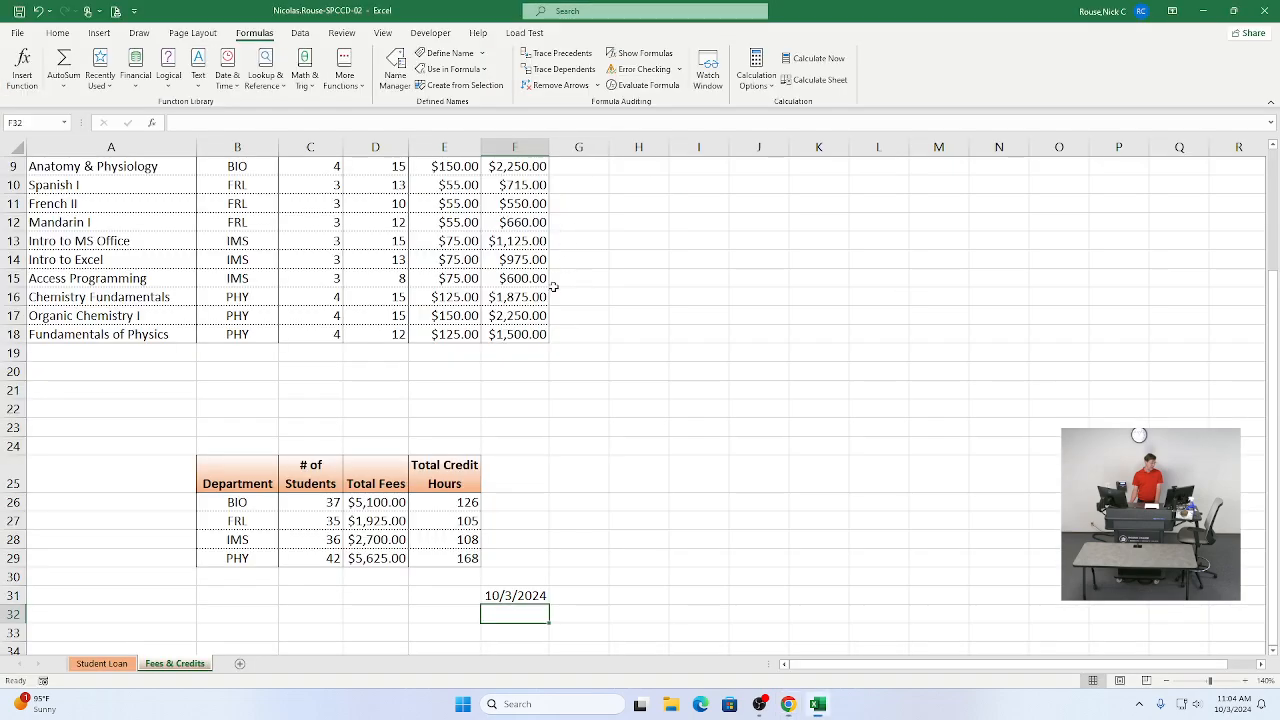
Step: Add a new worksheet and rename its tab Range Names
click(240, 665)
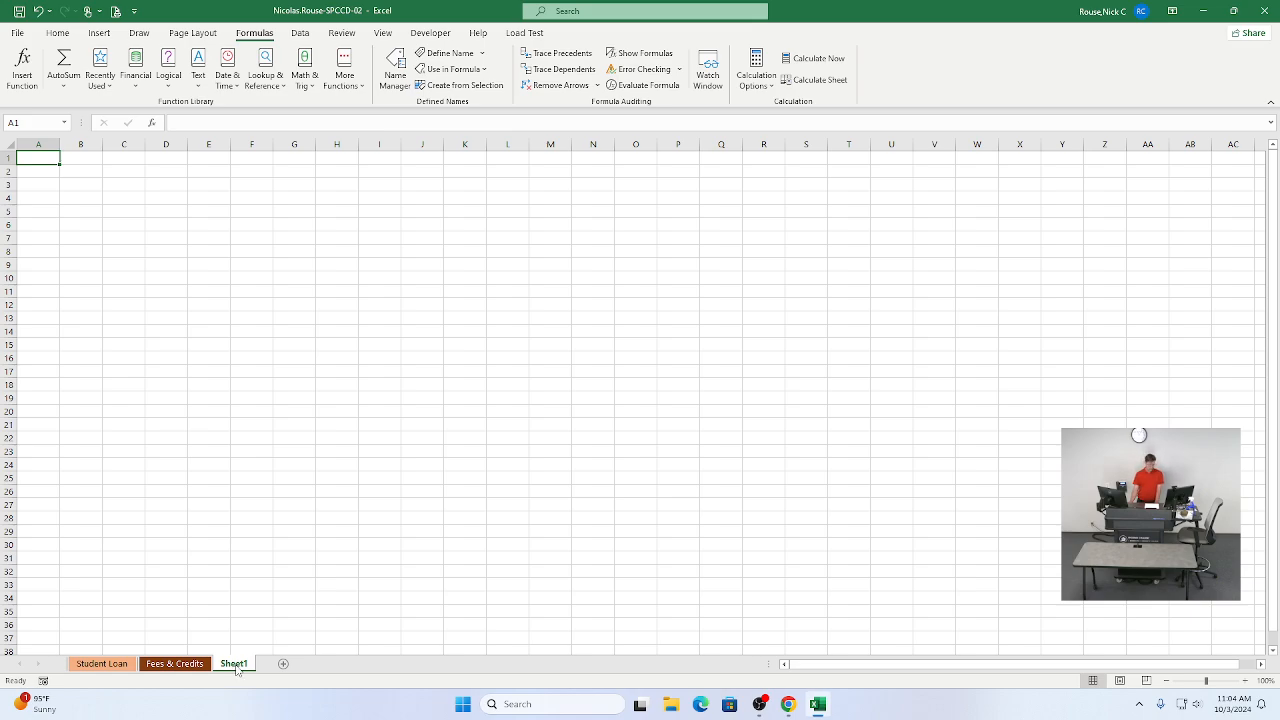
double_click(236, 664)
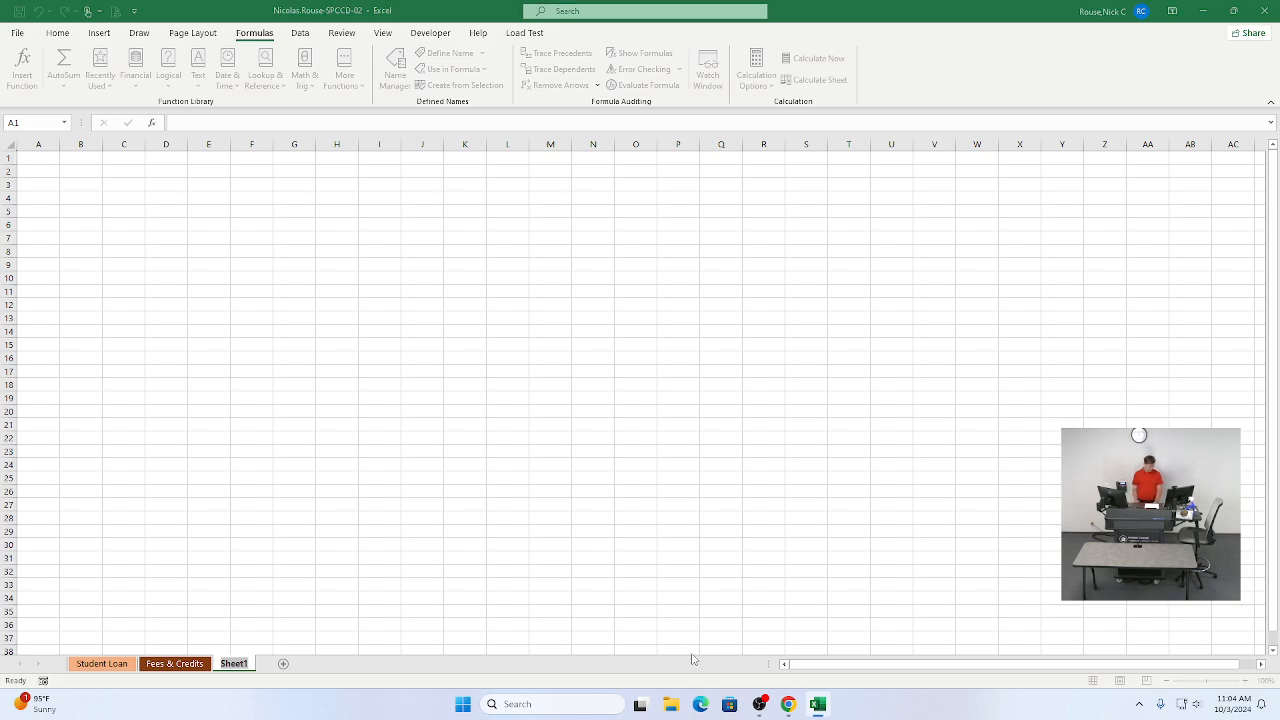
key(alt+Tab)
key(alt+Tab)
text(Range Names)
key(Return)
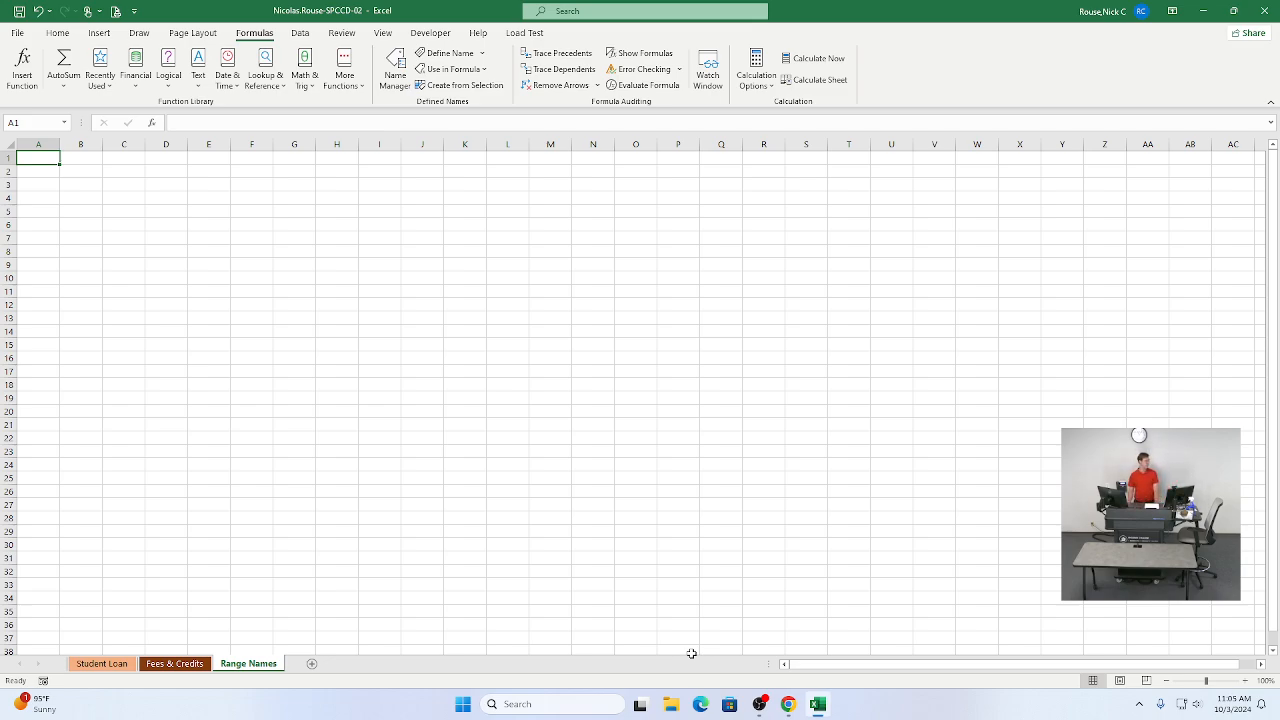
click(1247, 686)
click(1247, 686)
click(1247, 686)
click(1247, 686)
click(1247, 686)
click(1247, 686)
click(1247, 686)
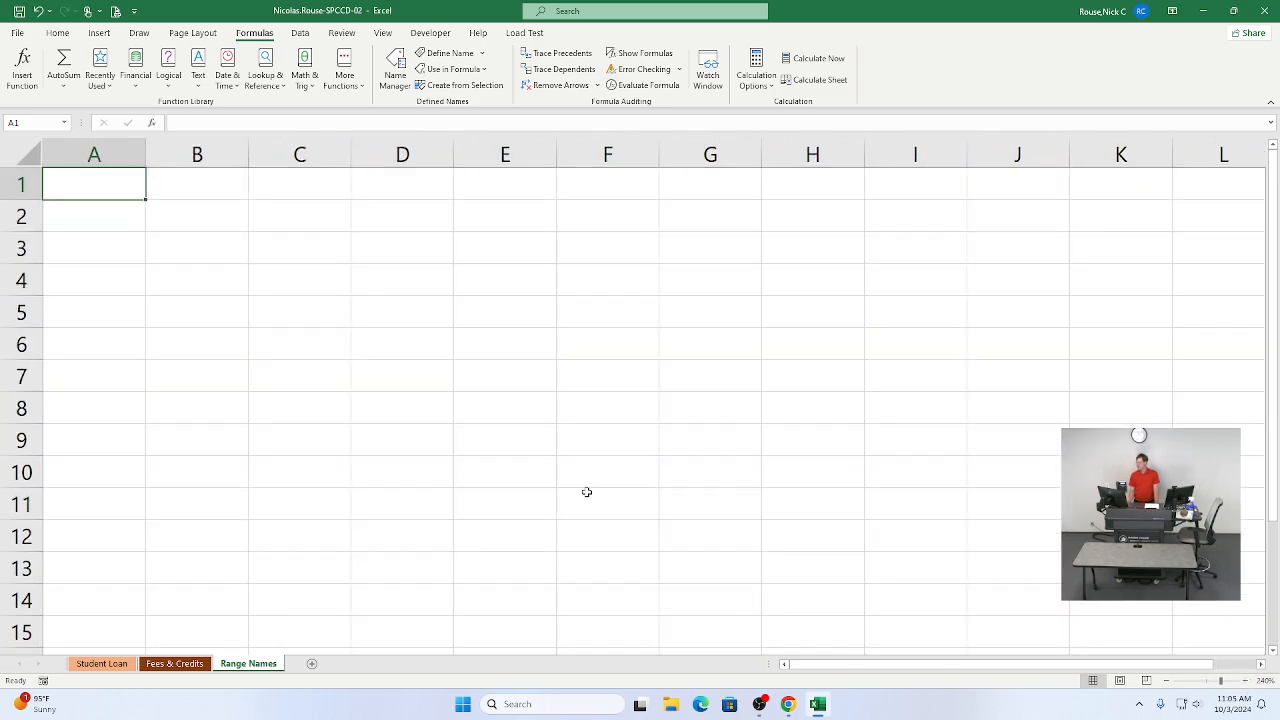
Step: Mark steps 15a and 15b as done in the SIMnet instructions and return to Excel
key(alt+Tab)
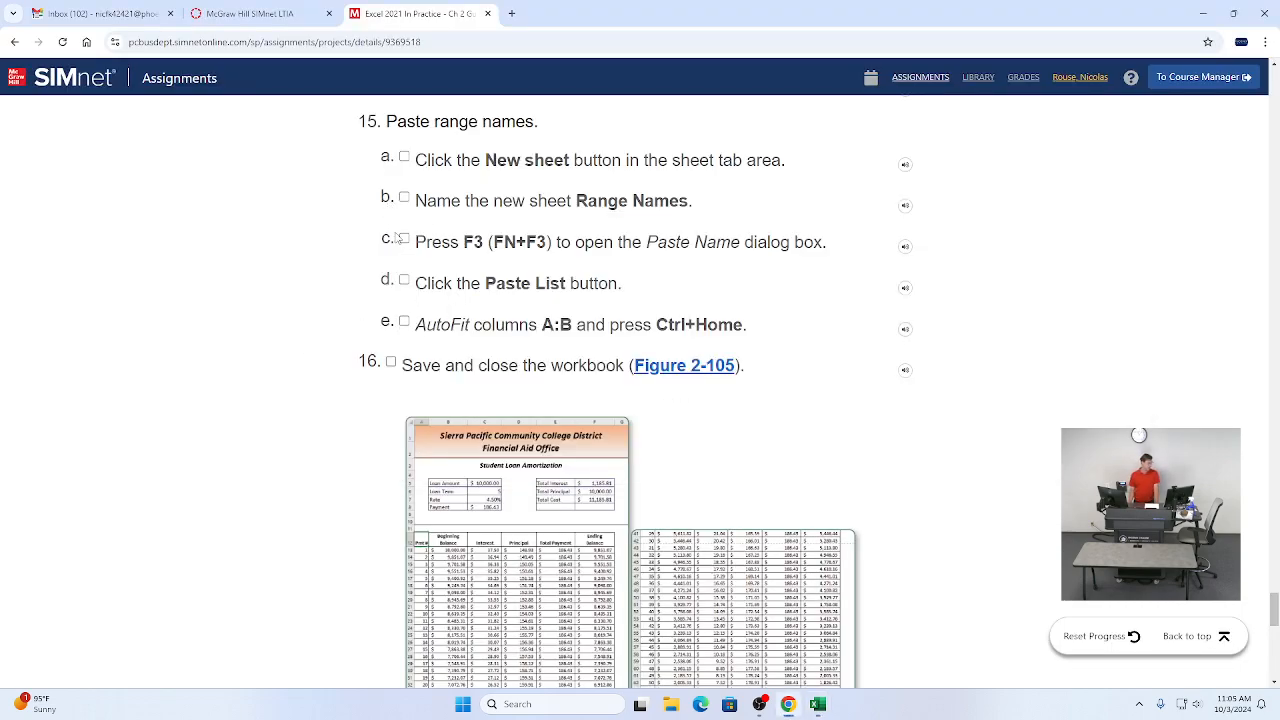
click(404, 157)
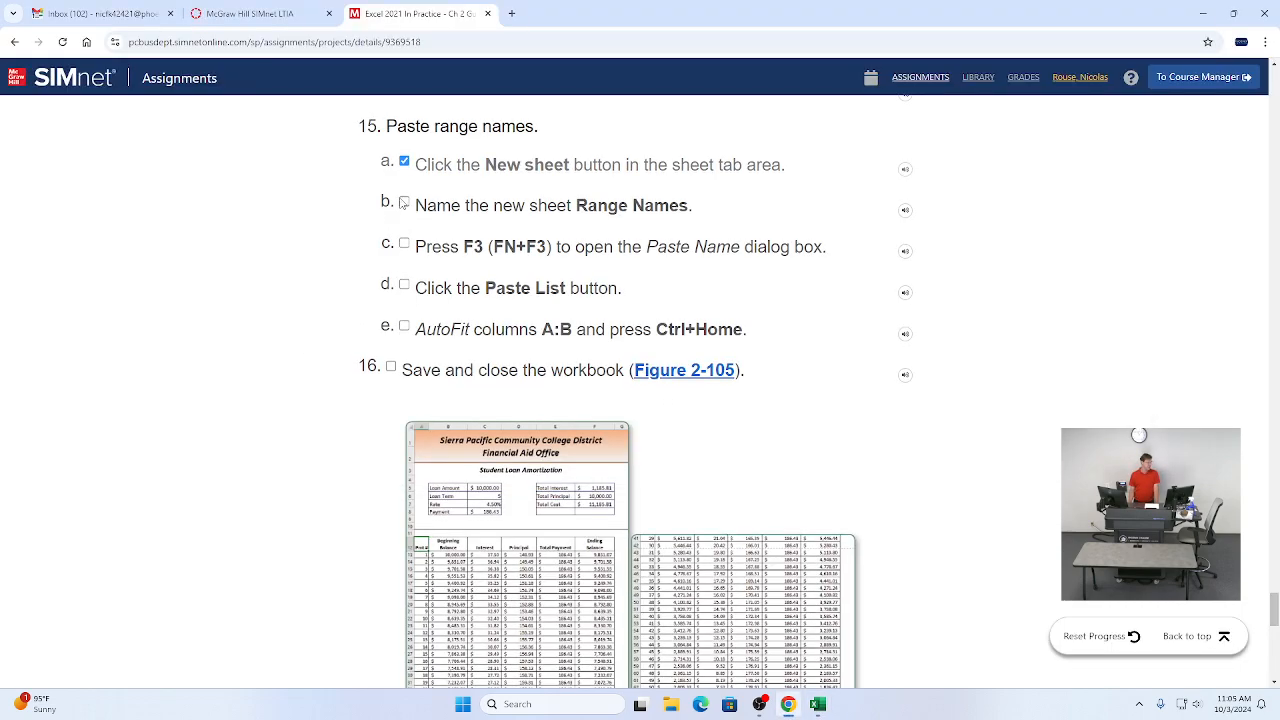
click(404, 203)
key(alt+Tab)
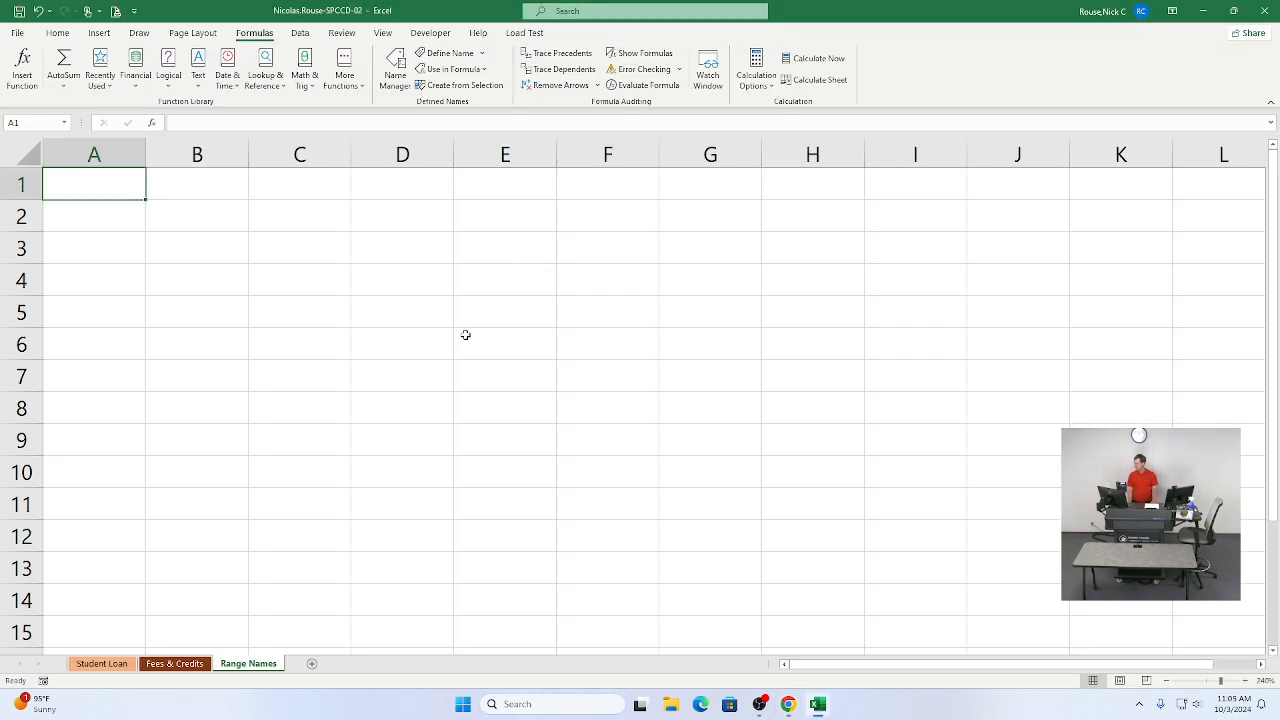
Step: Paste a list of all range names starting at cell A1 and AutoFit columns A and B
key(F3)
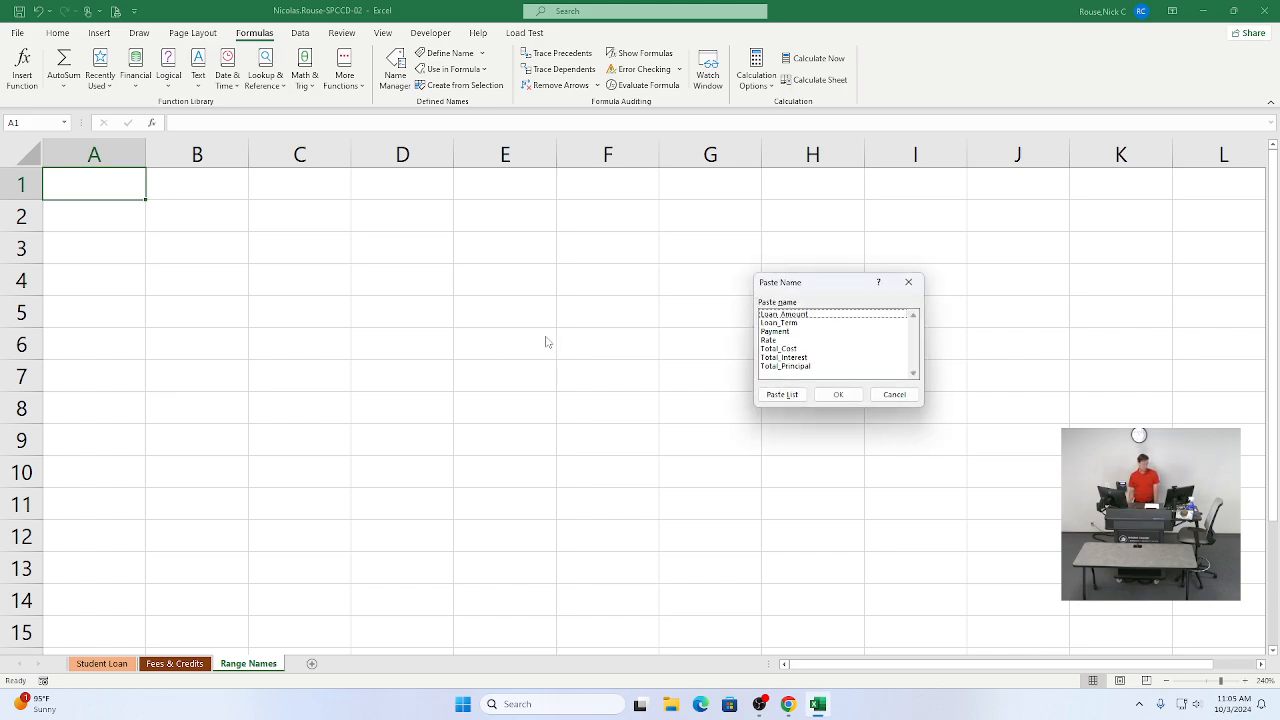
drag(776, 290, 733, 284)
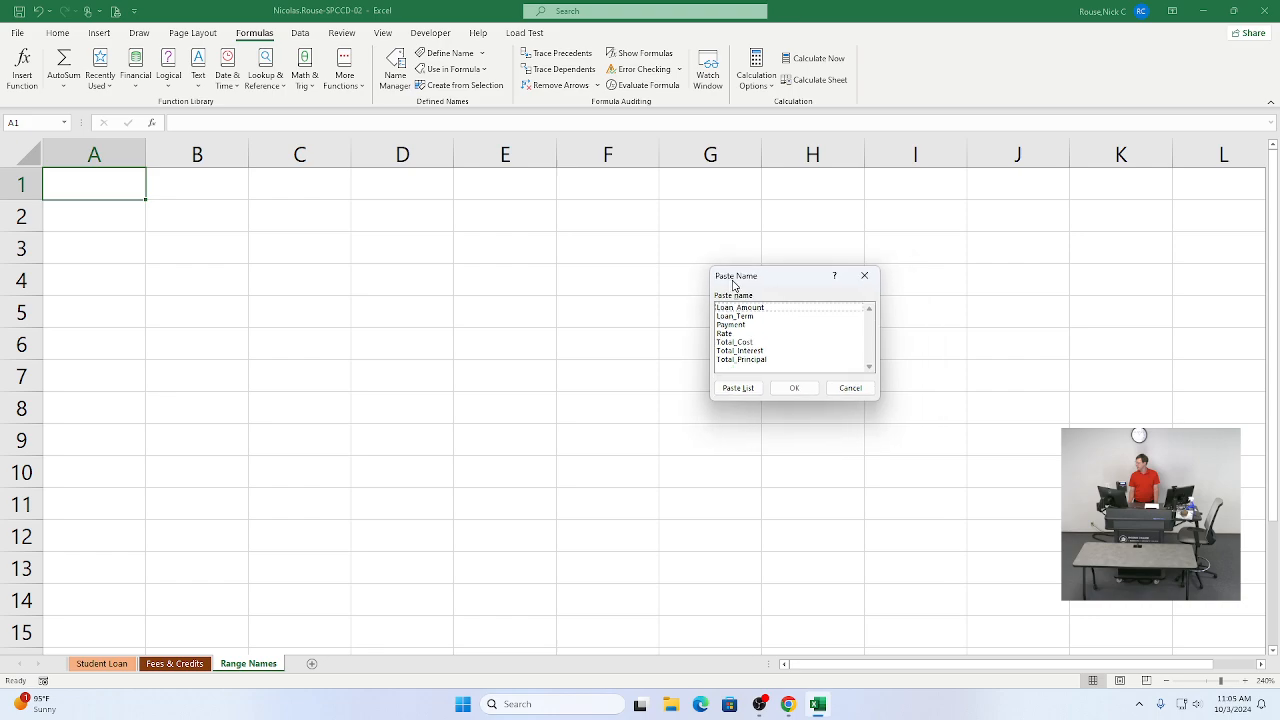
click(731, 389)
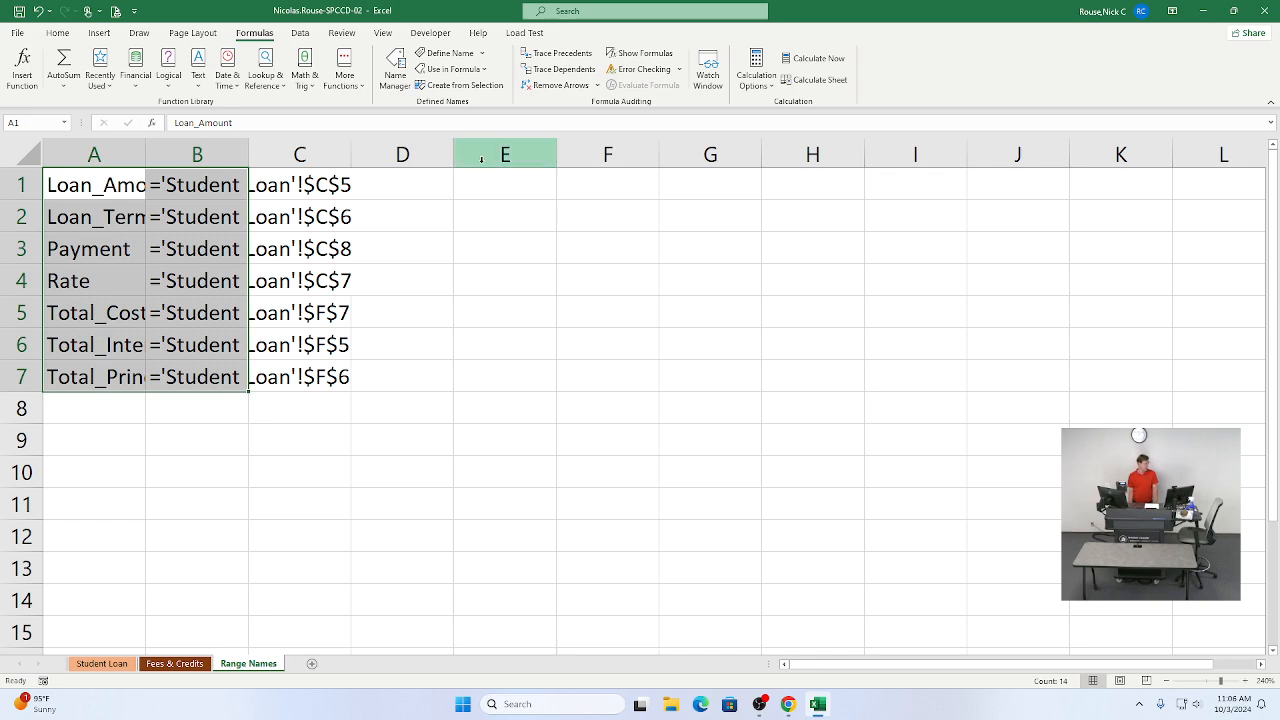
double_click(144, 154)
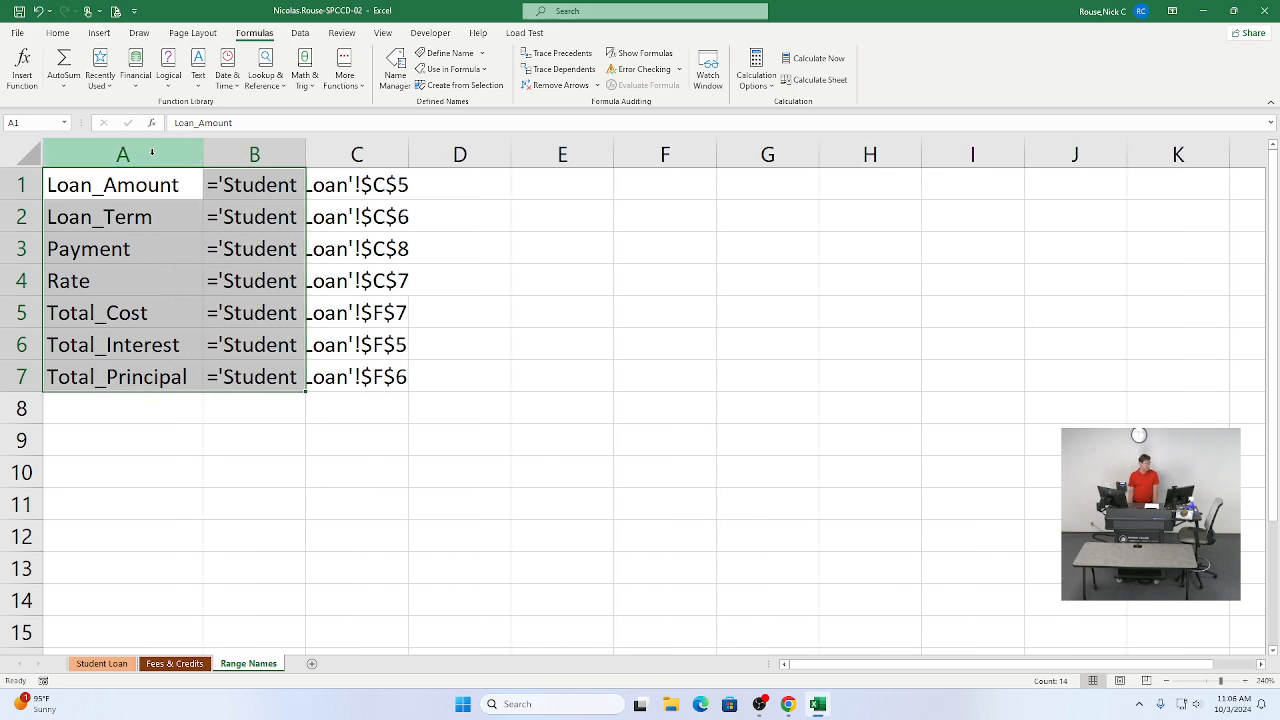
double_click(306, 151)
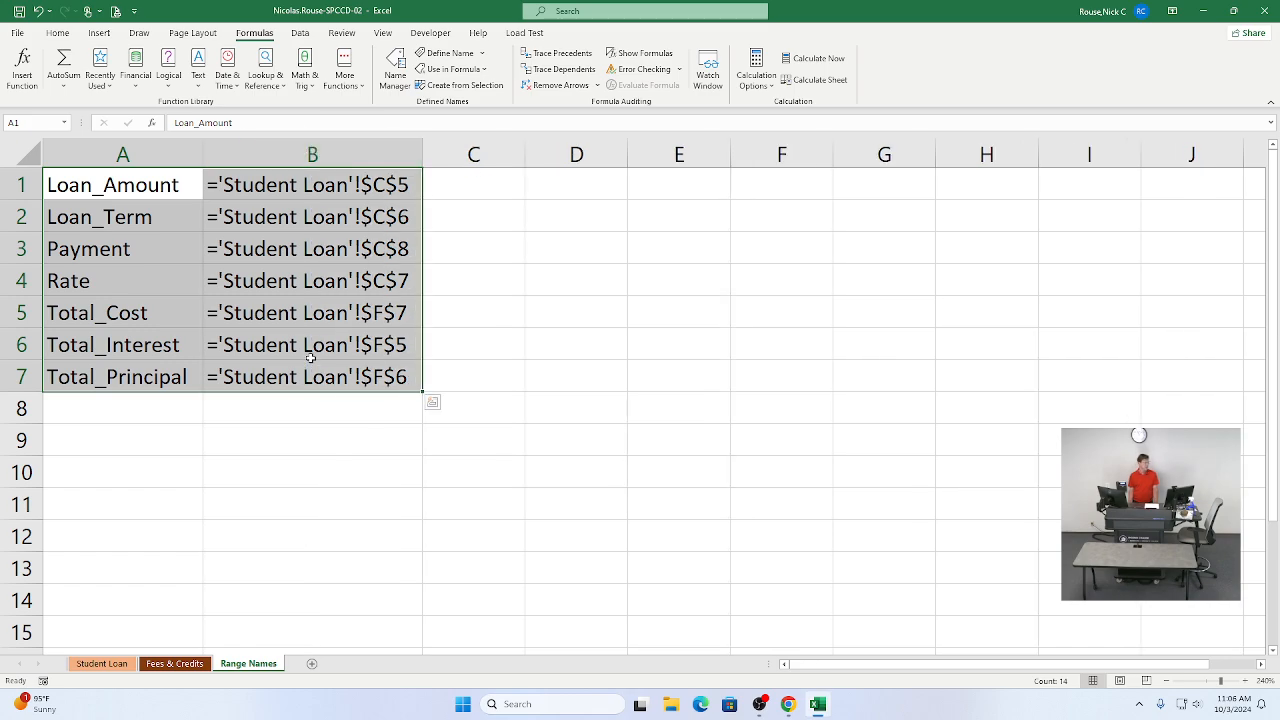
Step: Mark step 15c as done in the SIMnet instructions
key(alt+Tab)
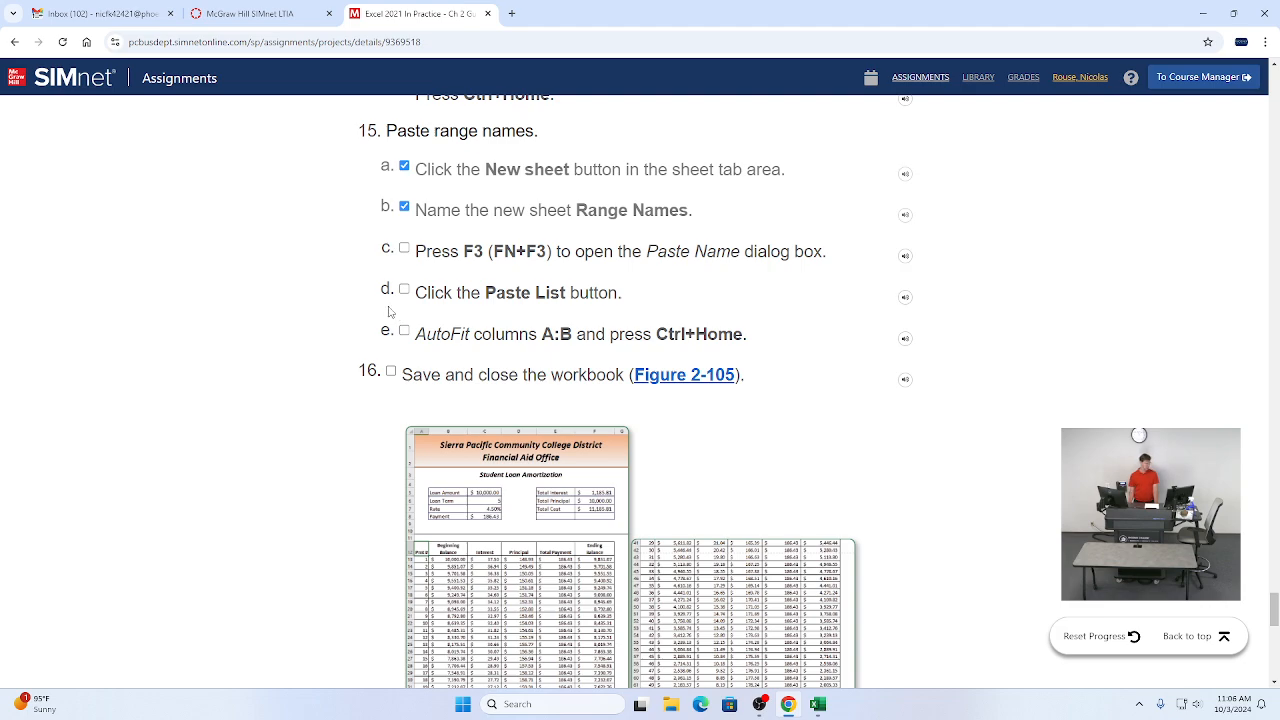
click(404, 248)
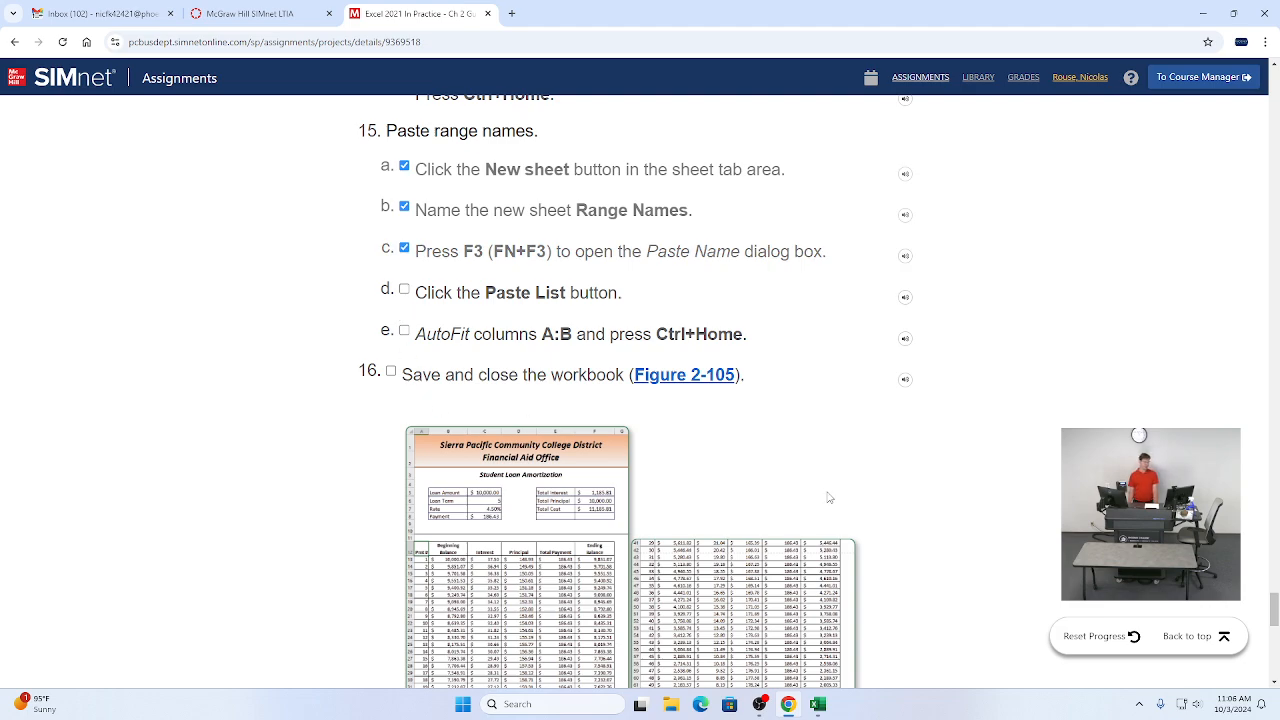
key(alt+Tab)
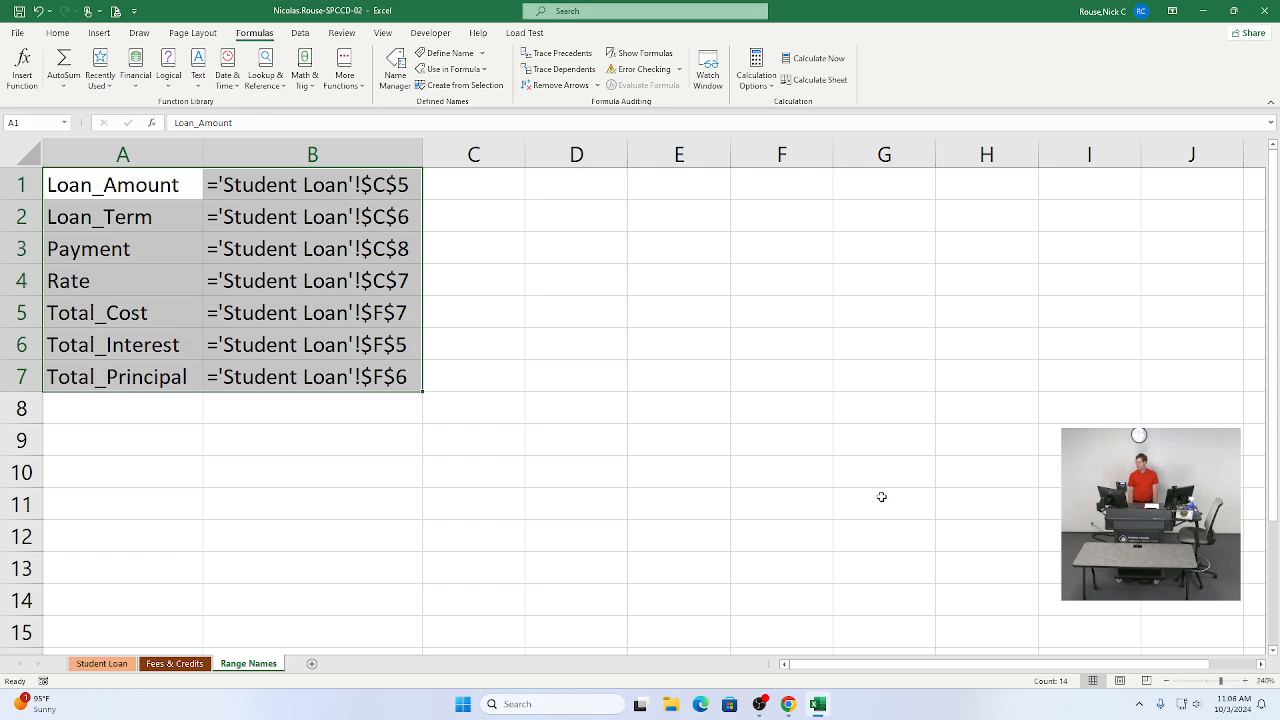
key(alt+Tab)
Step: Upload the completed workbook from the Downloads folder to the assignment and submit it for grading
click(1187, 636)
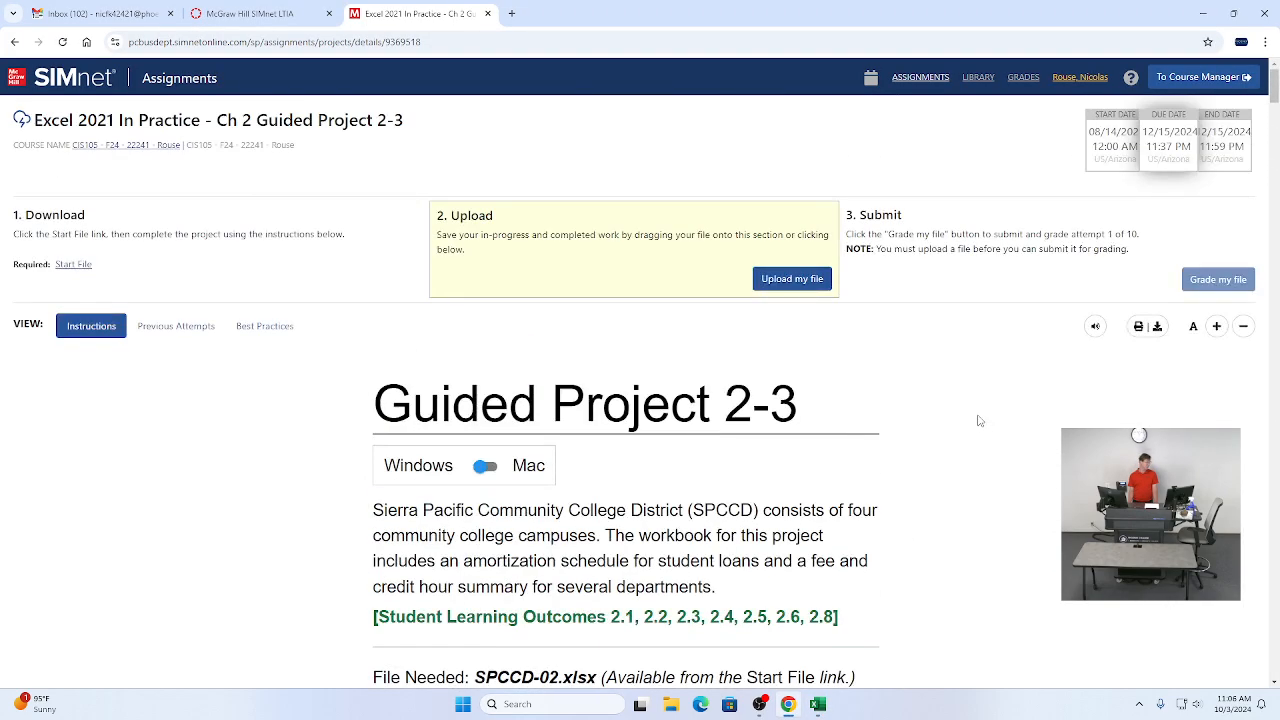
click(779, 283)
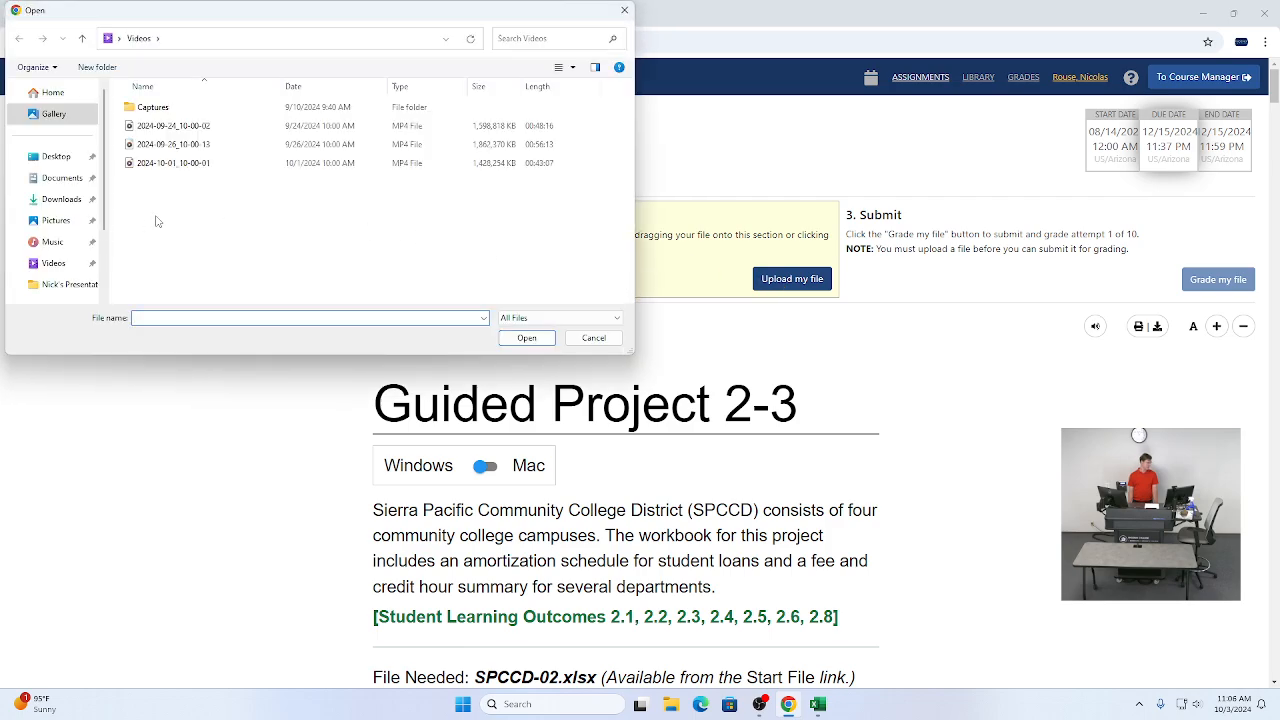
click(88, 199)
double_click(172, 125)
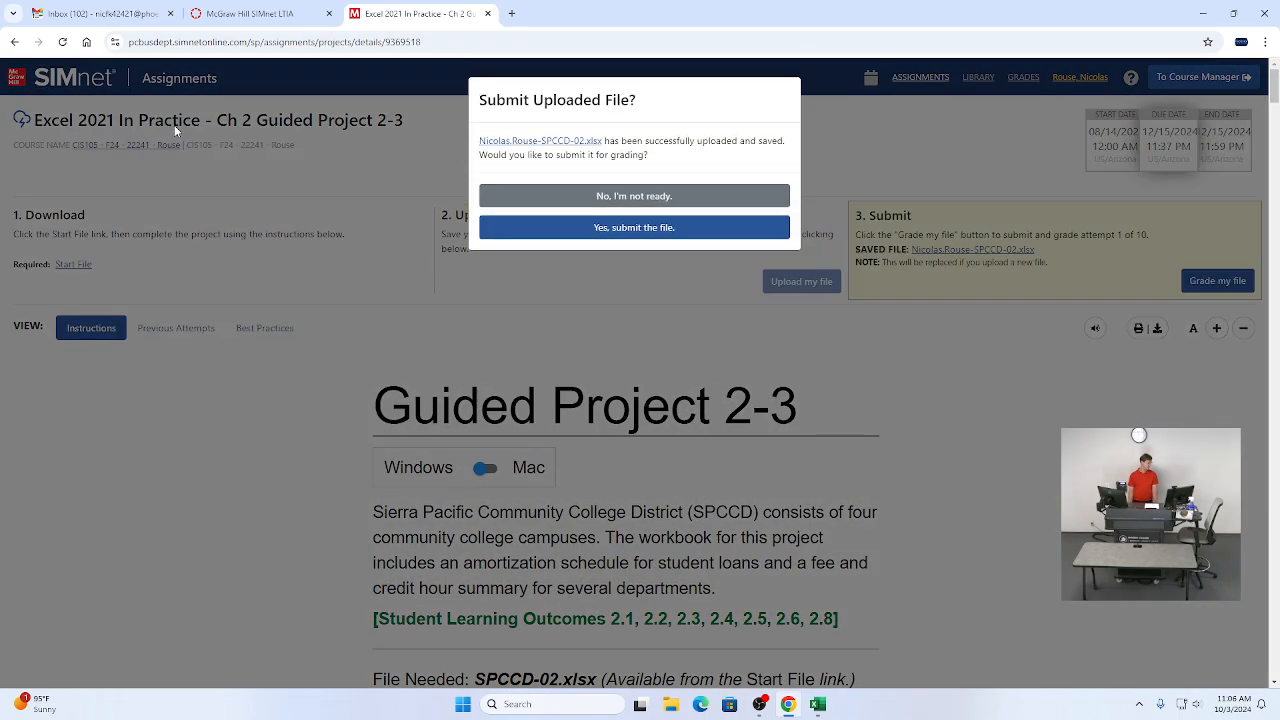
click(540, 230)
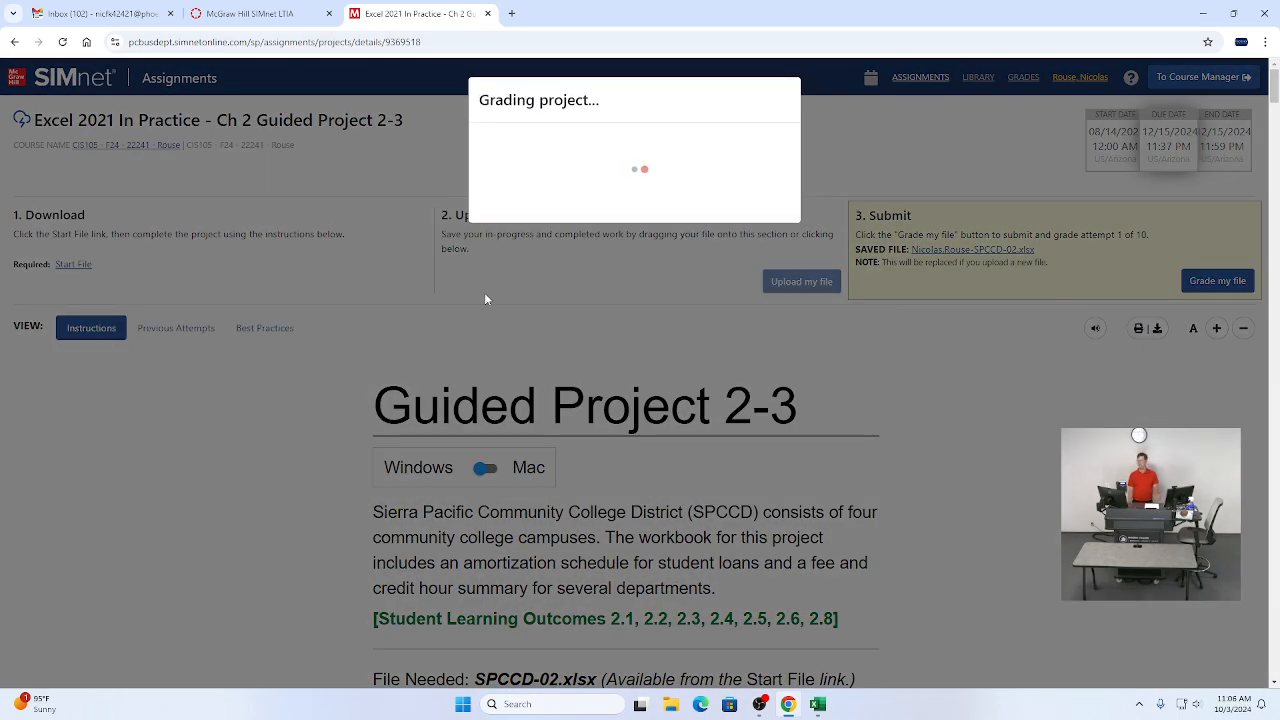